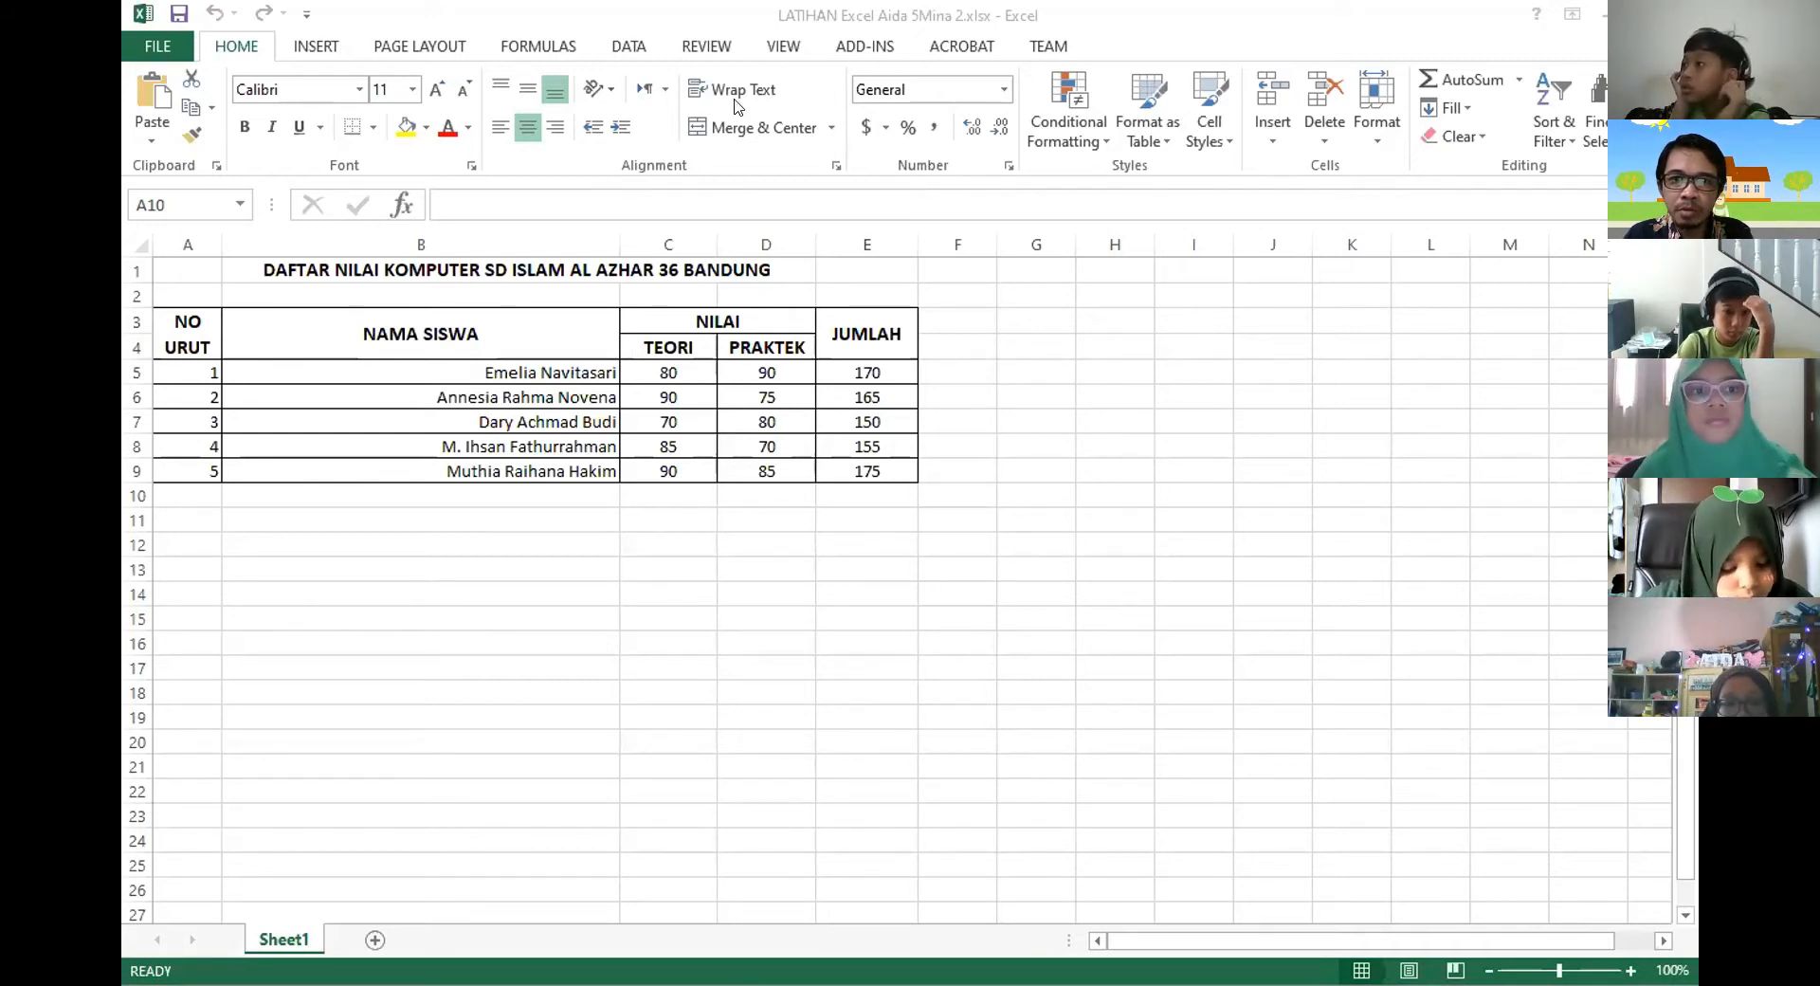
Move the title from the merged cells B1:D1 to A1, allowing the unmerge, and merge and center it across A1:E1.
{"action": "left_click", "coordinate": [376, 254]}
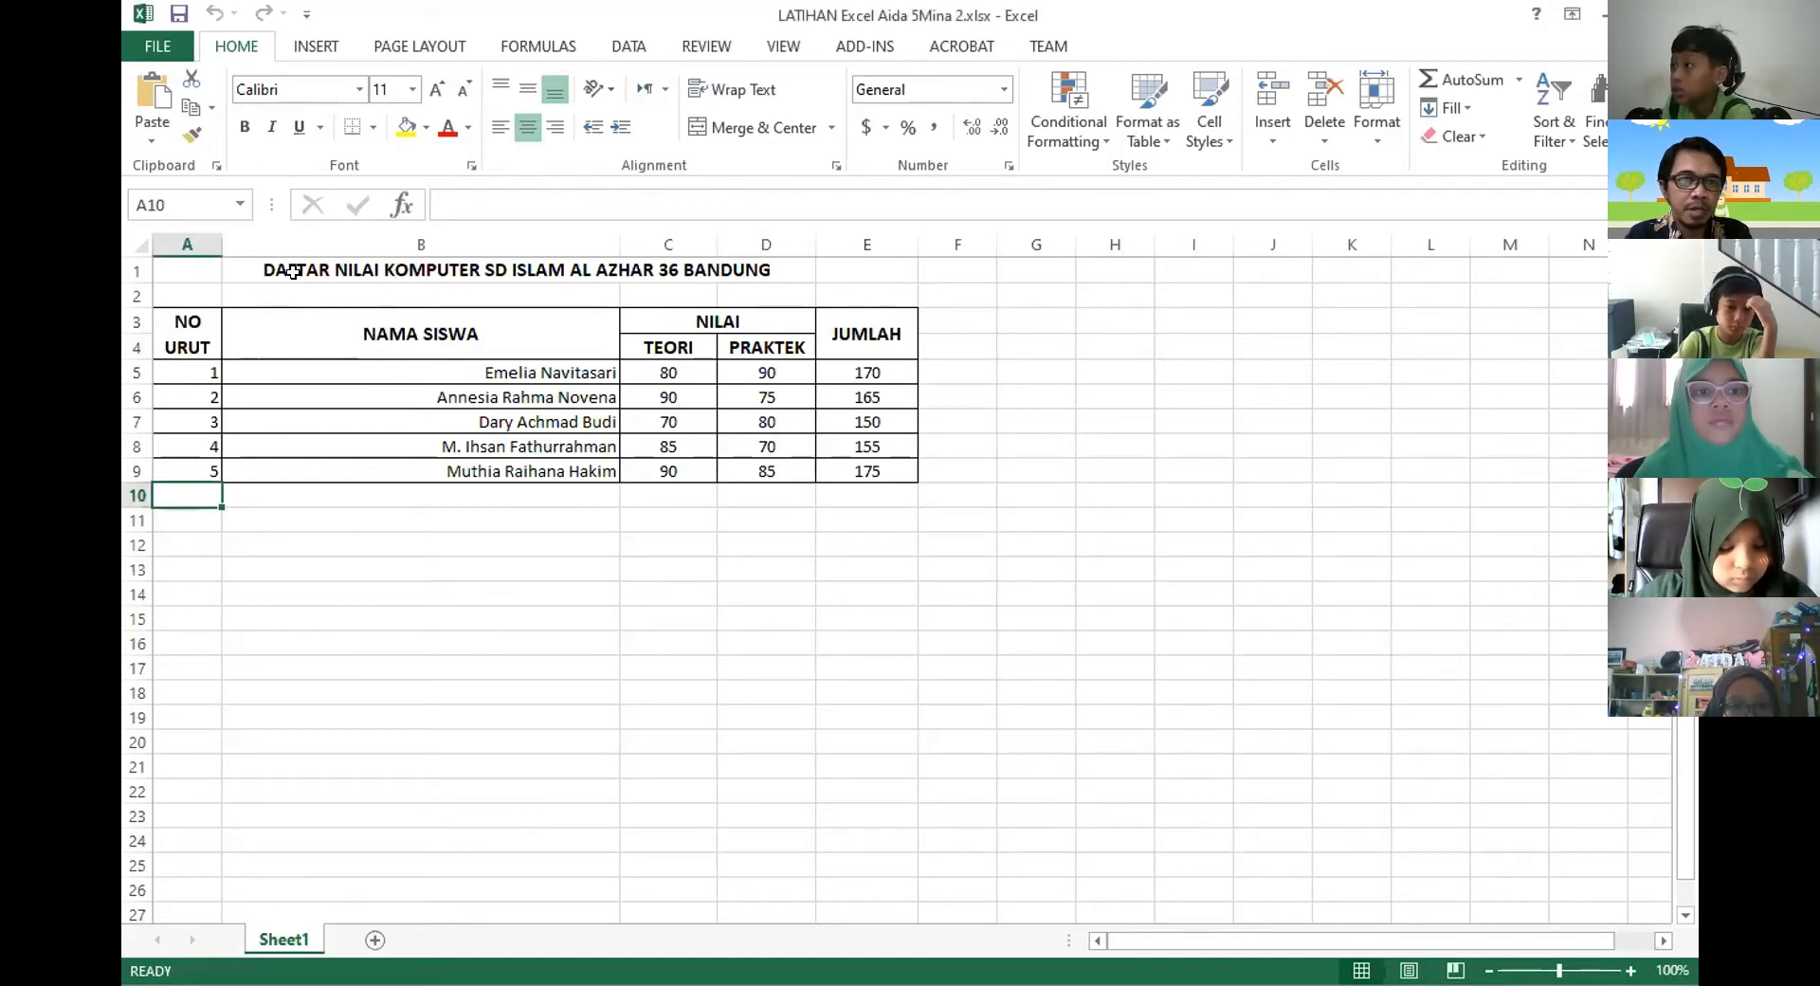
{"action": "left_click", "coordinate": [293, 272]}
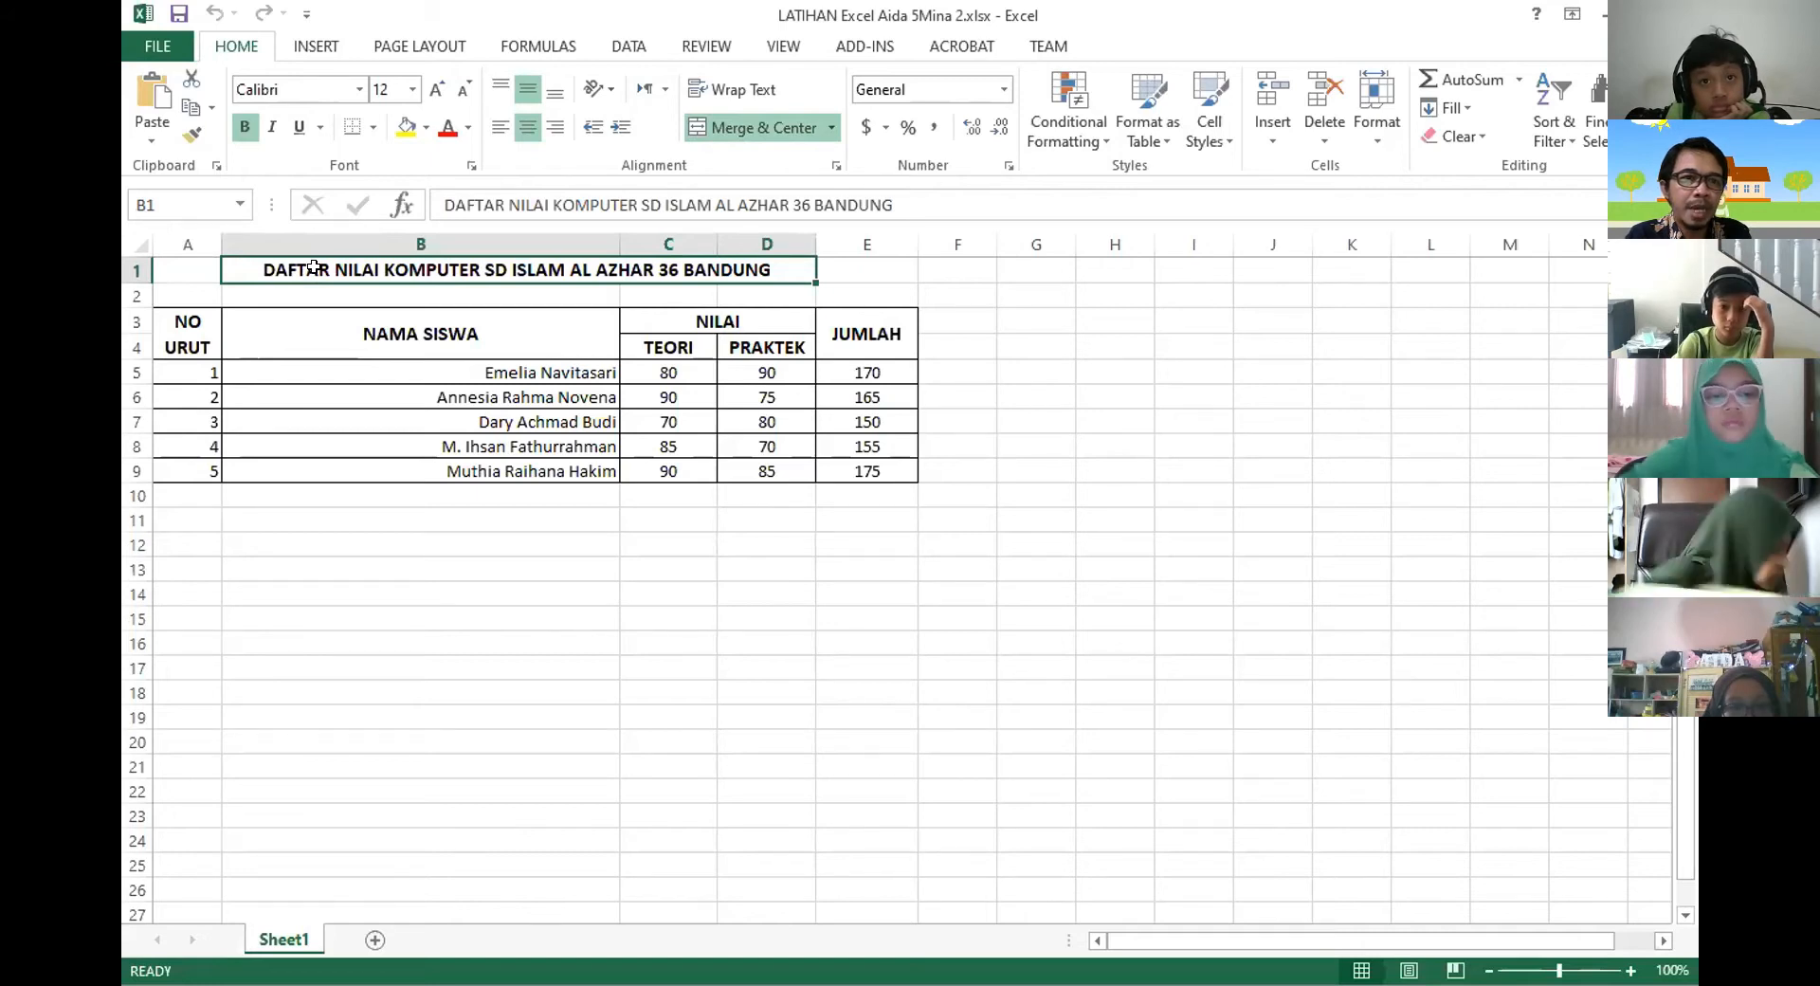
{"action": "right_click", "coordinate": [322, 272]}
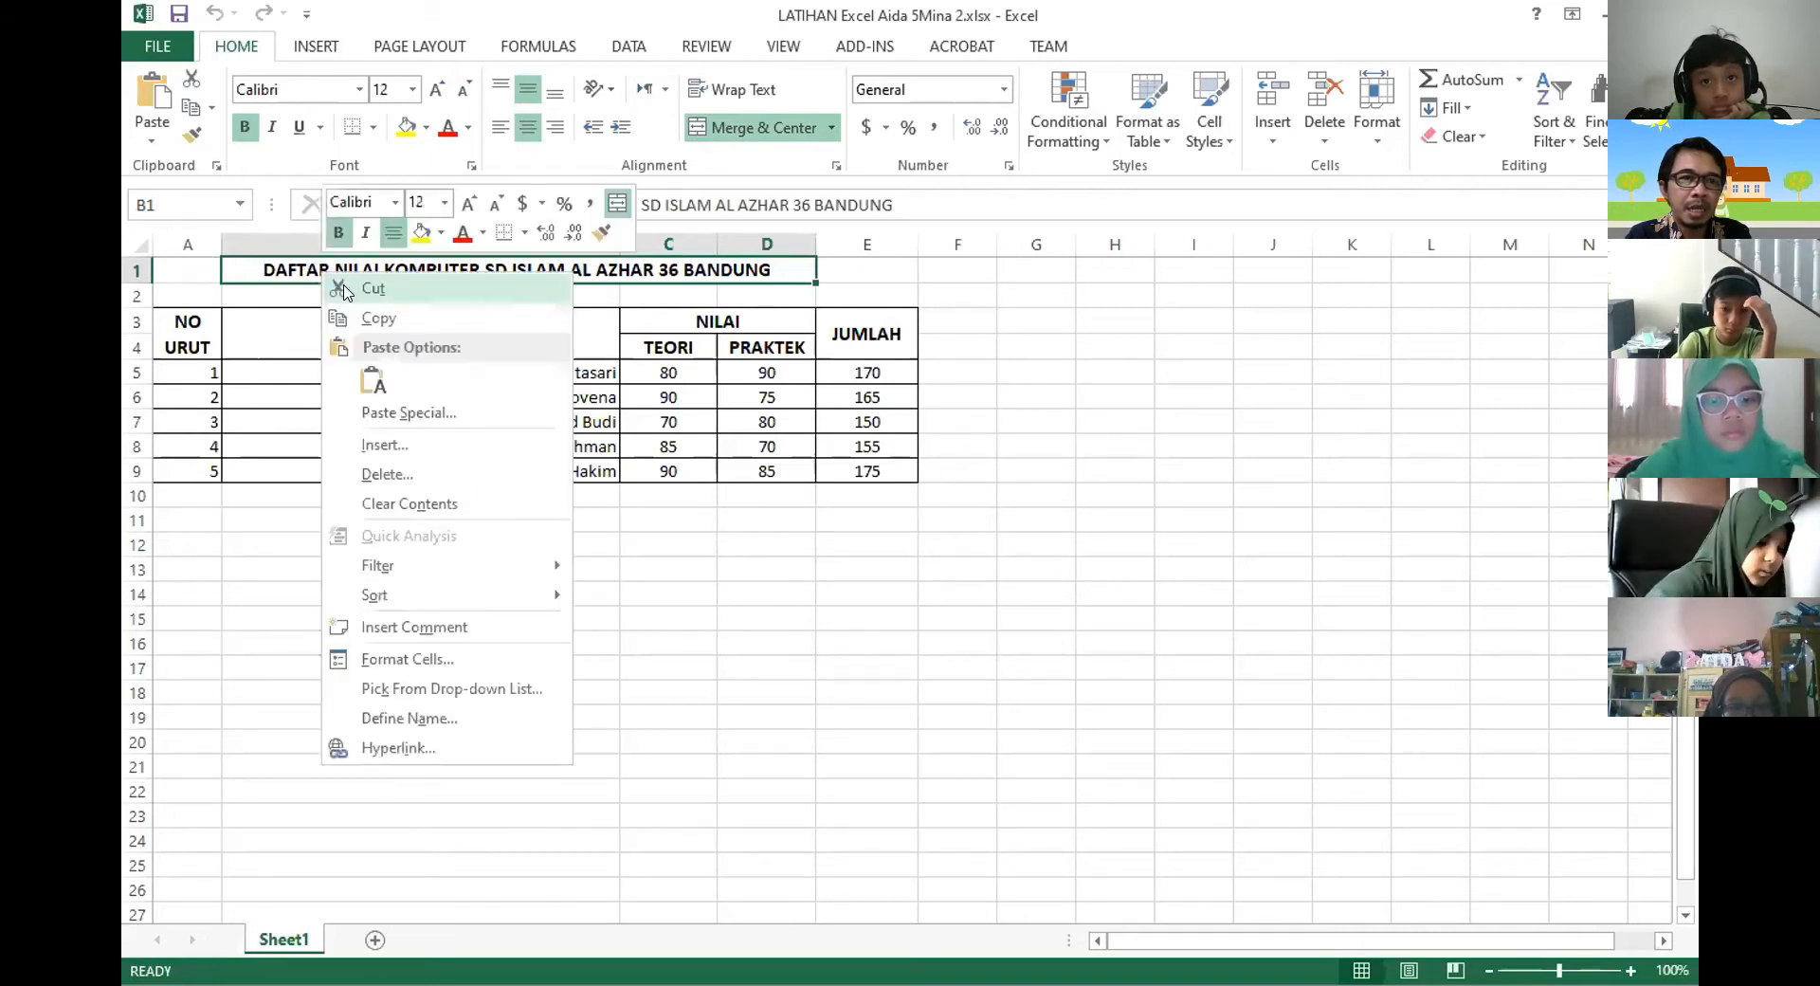
{"action": "left_click", "coordinate": [348, 286]}
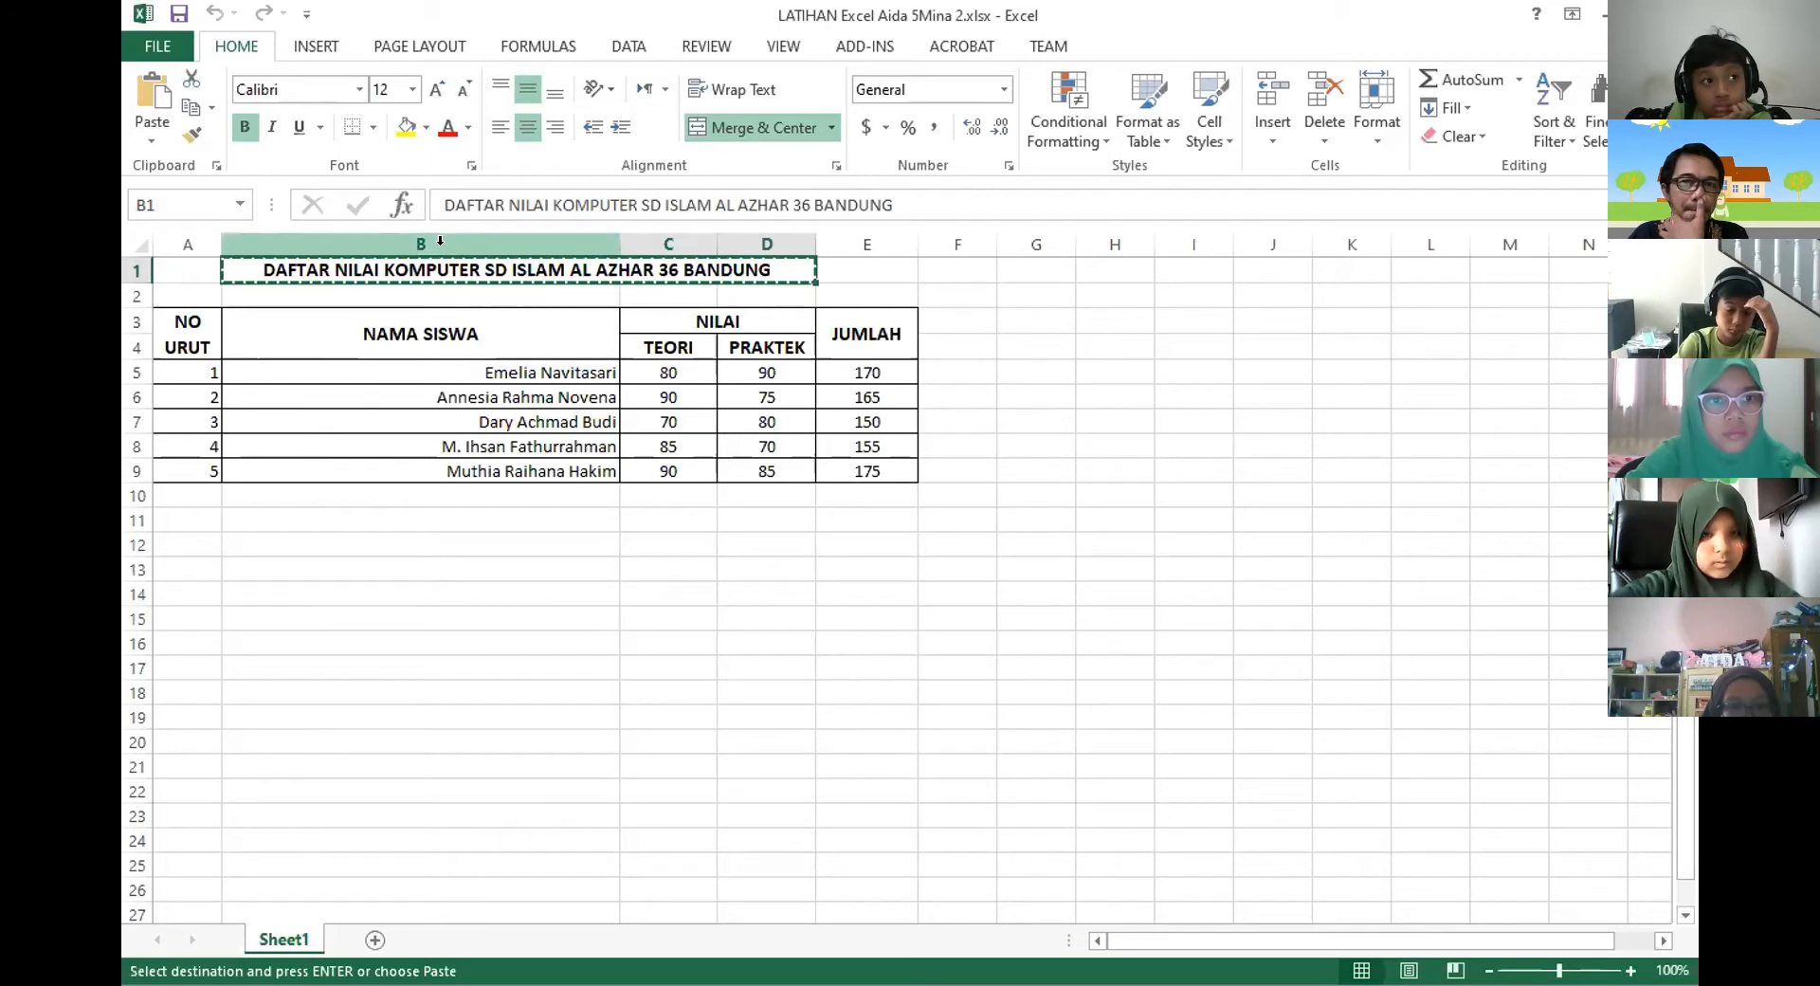
{"action": "left_click", "coordinate": [194, 269]}
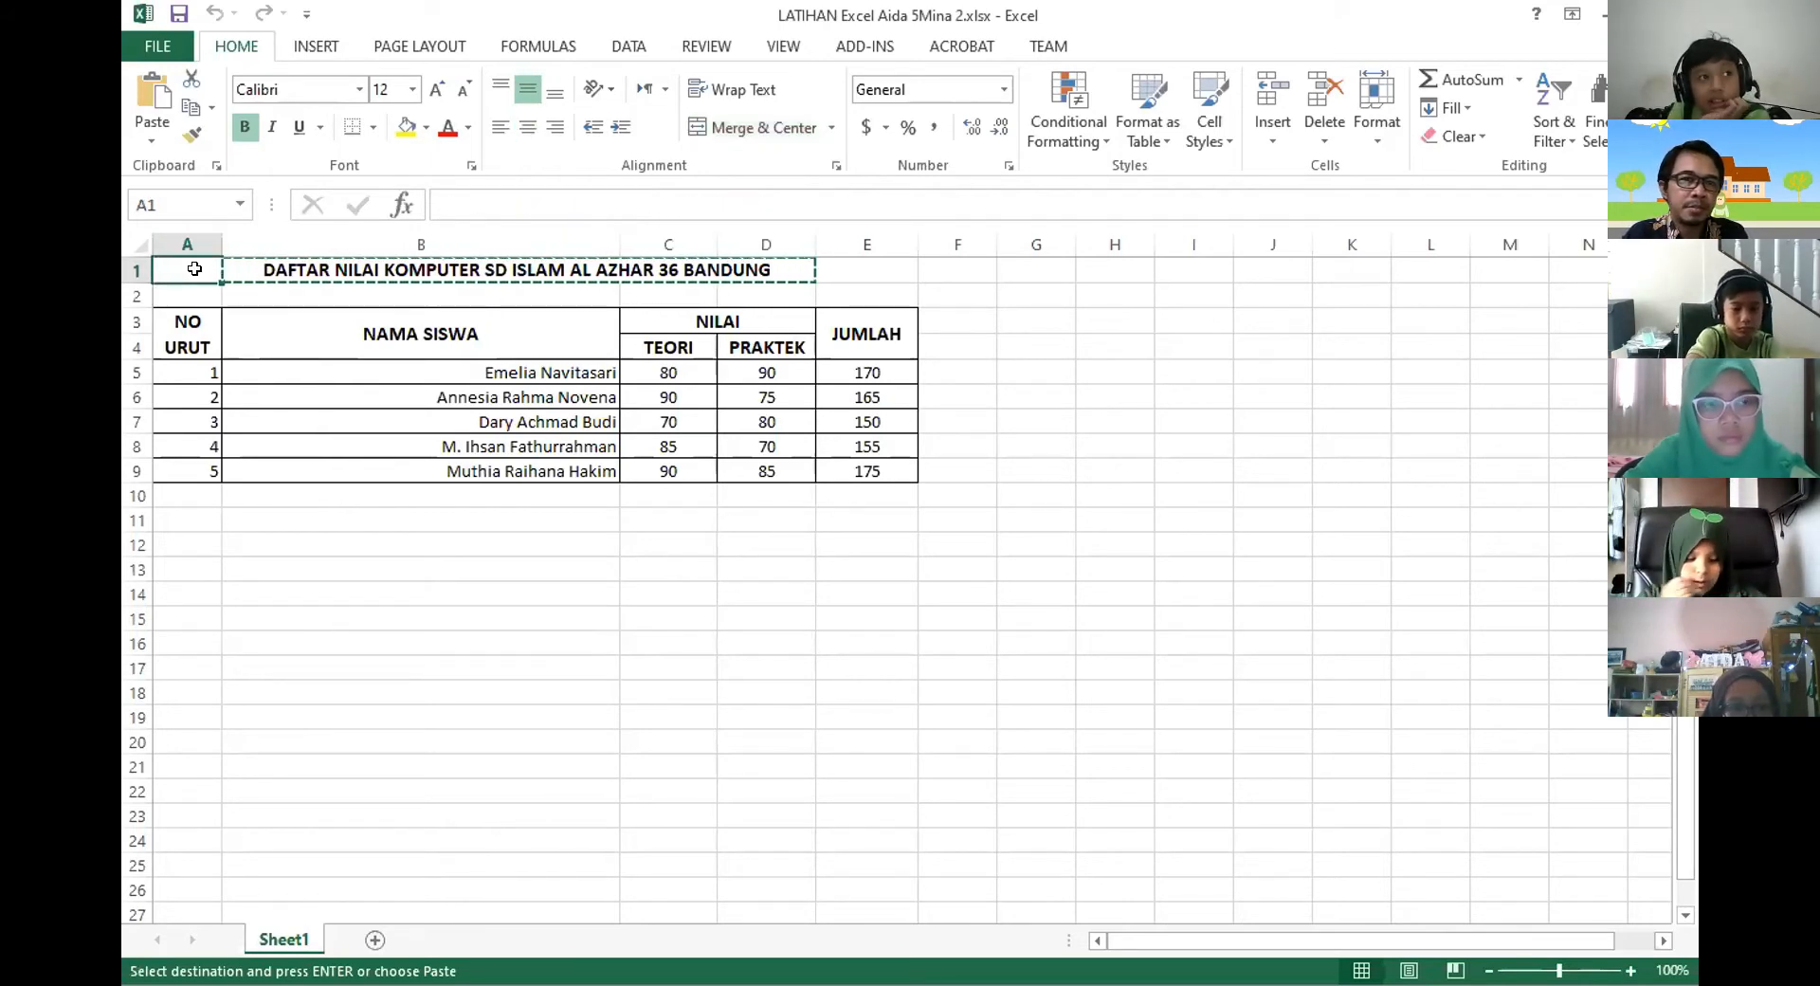
{"action": "right_click", "coordinate": [190, 269]}
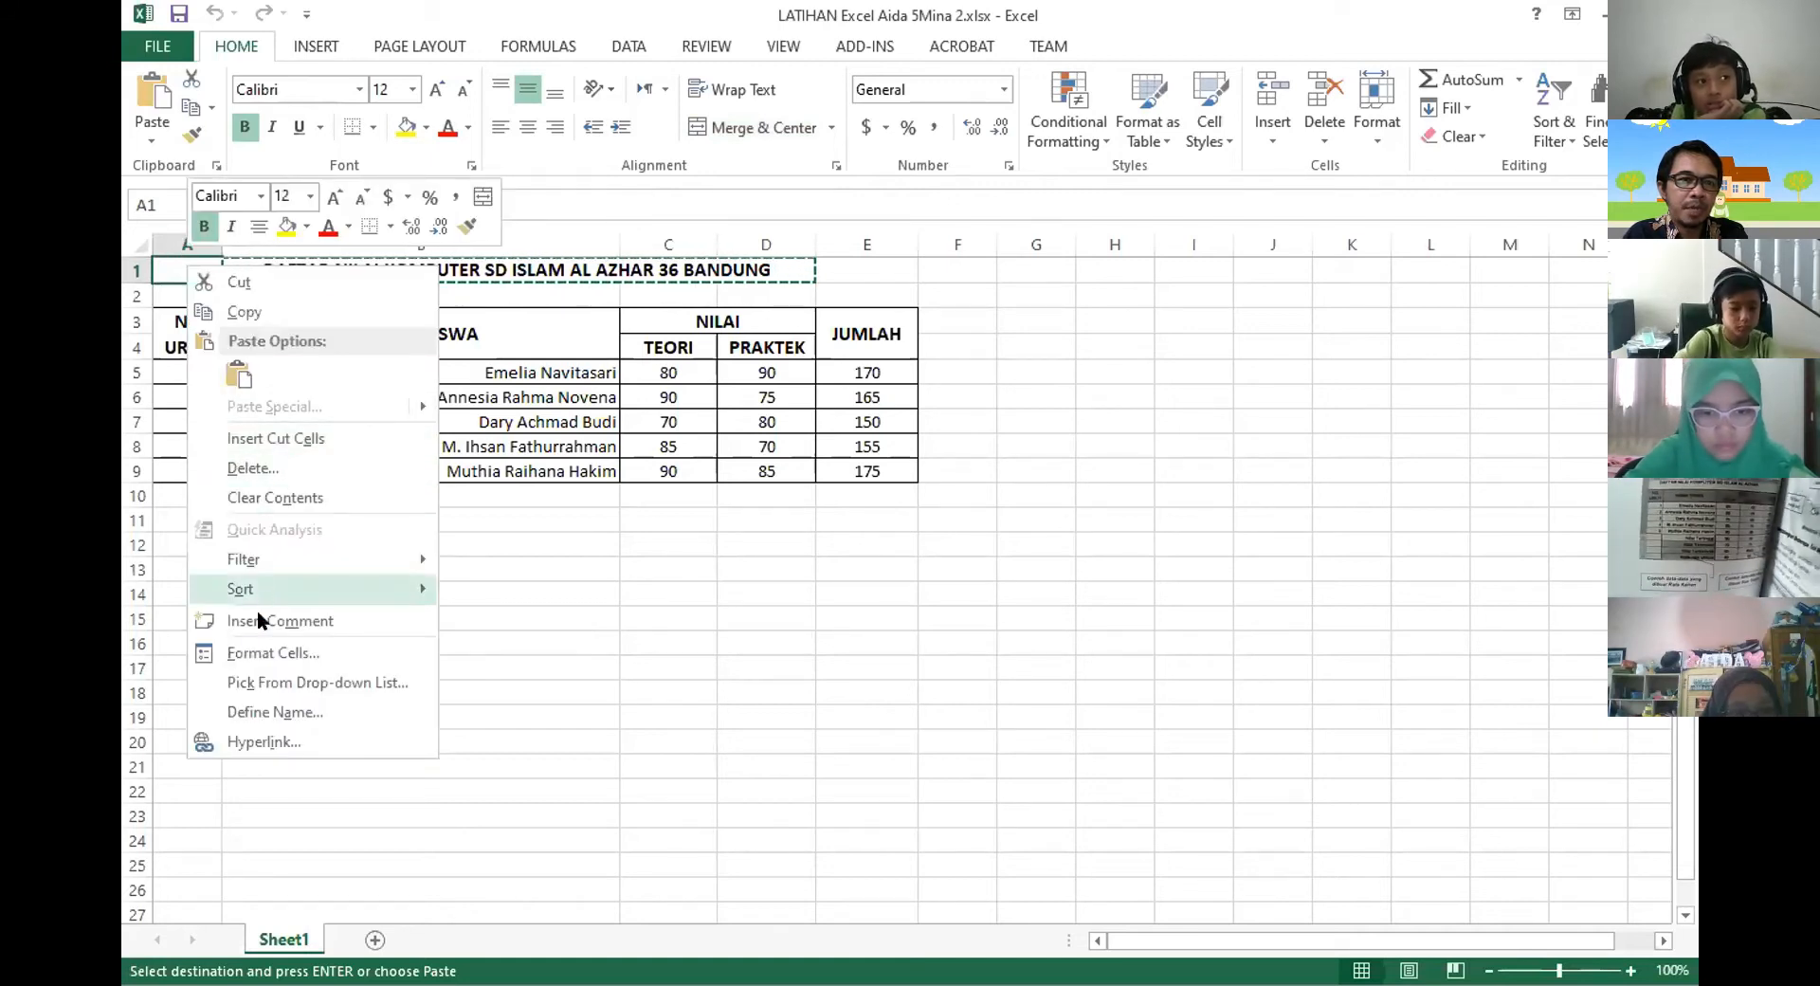
{"action": "left_click", "coordinate": [240, 375]}
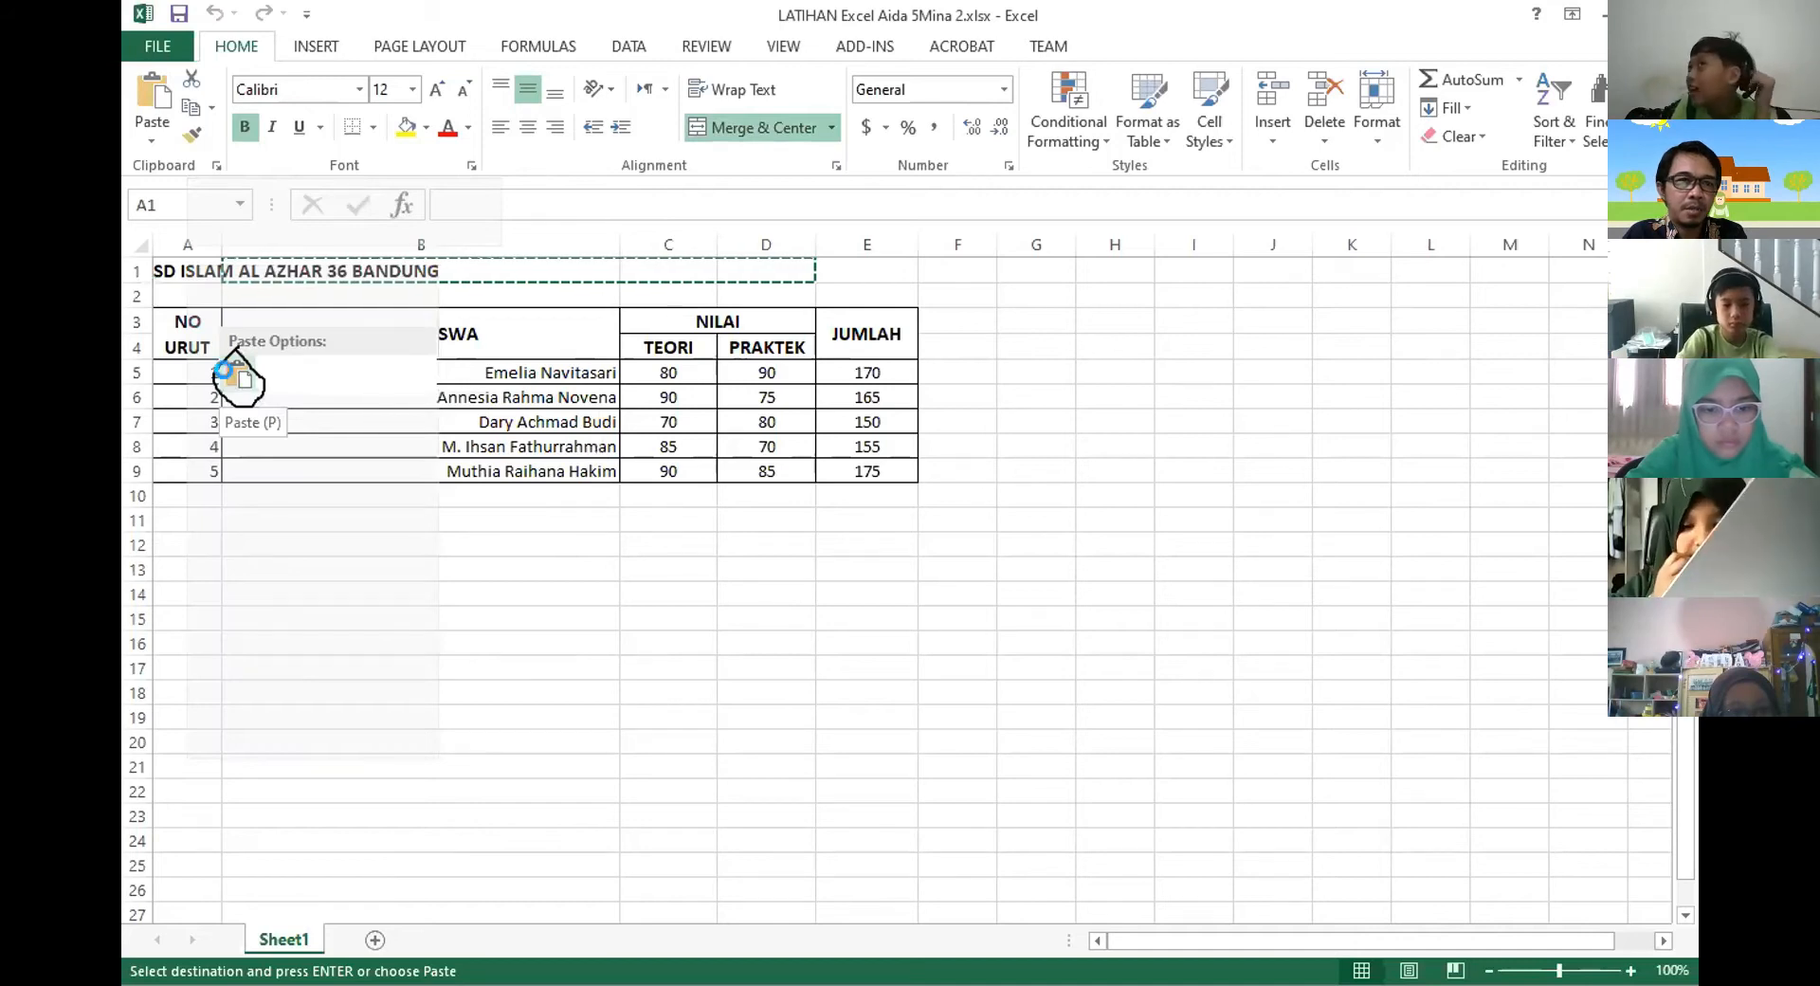
{"action": "key", "text": "Return"}
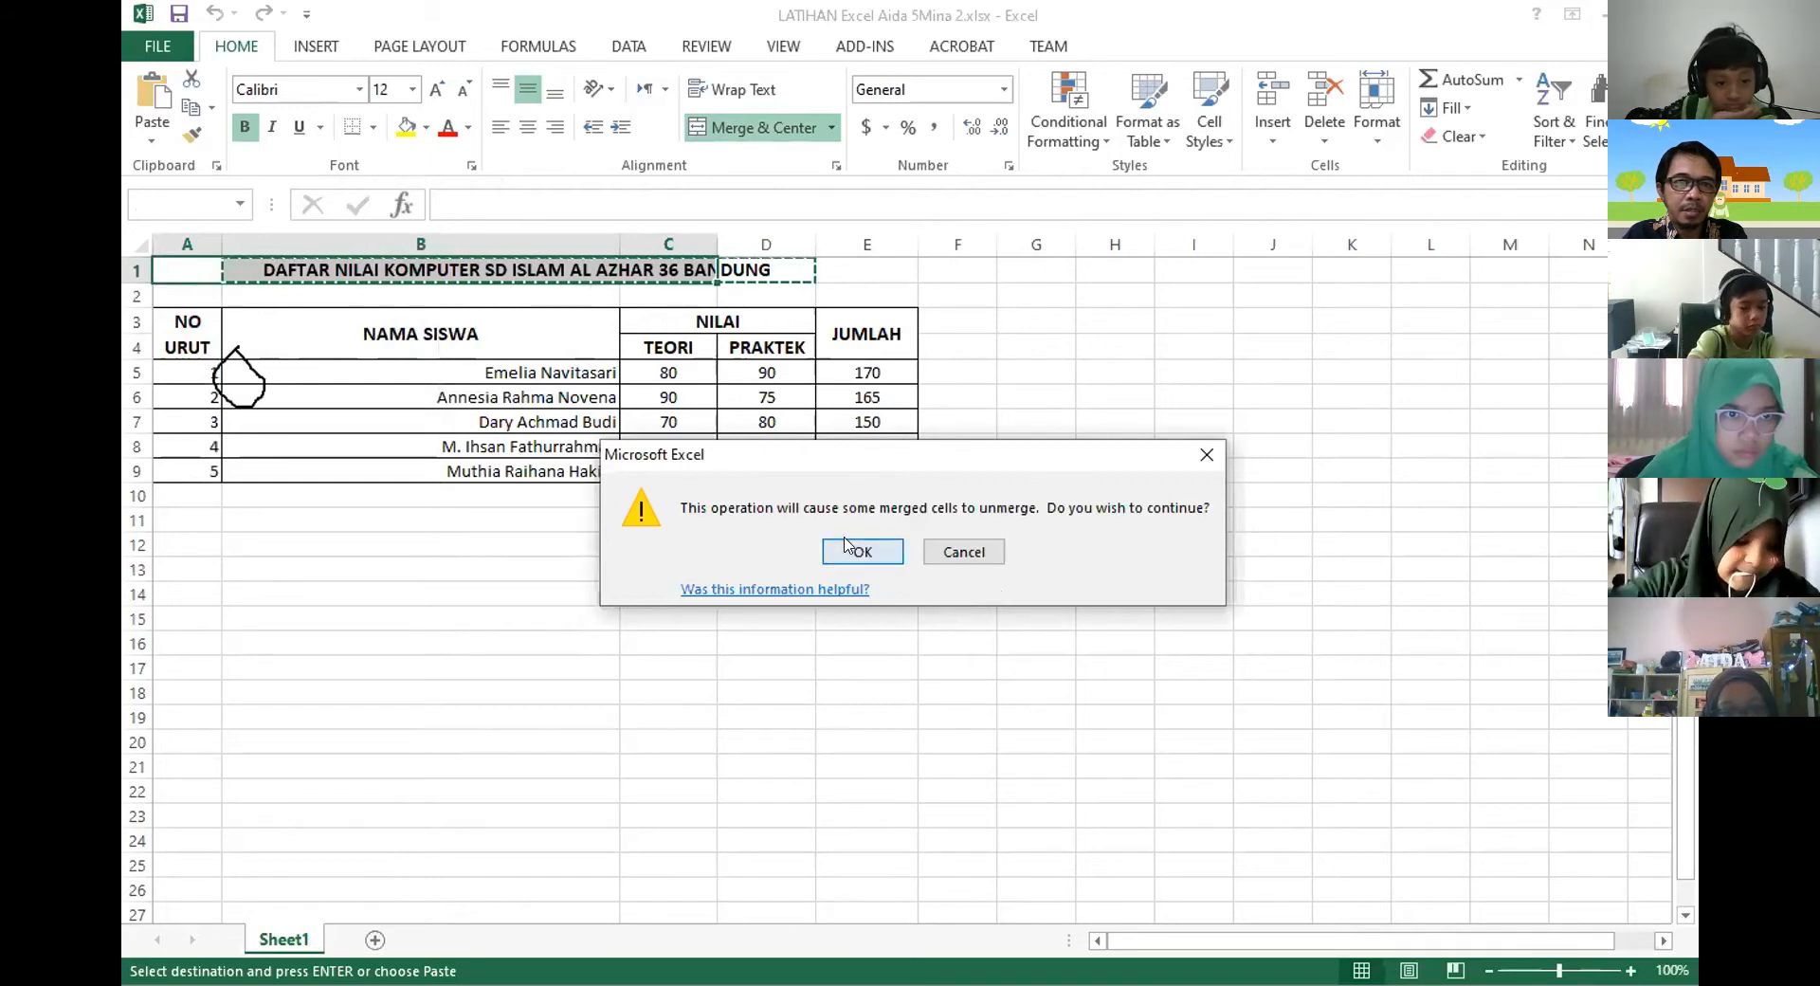
{"action": "left_click", "coordinate": [871, 552]}
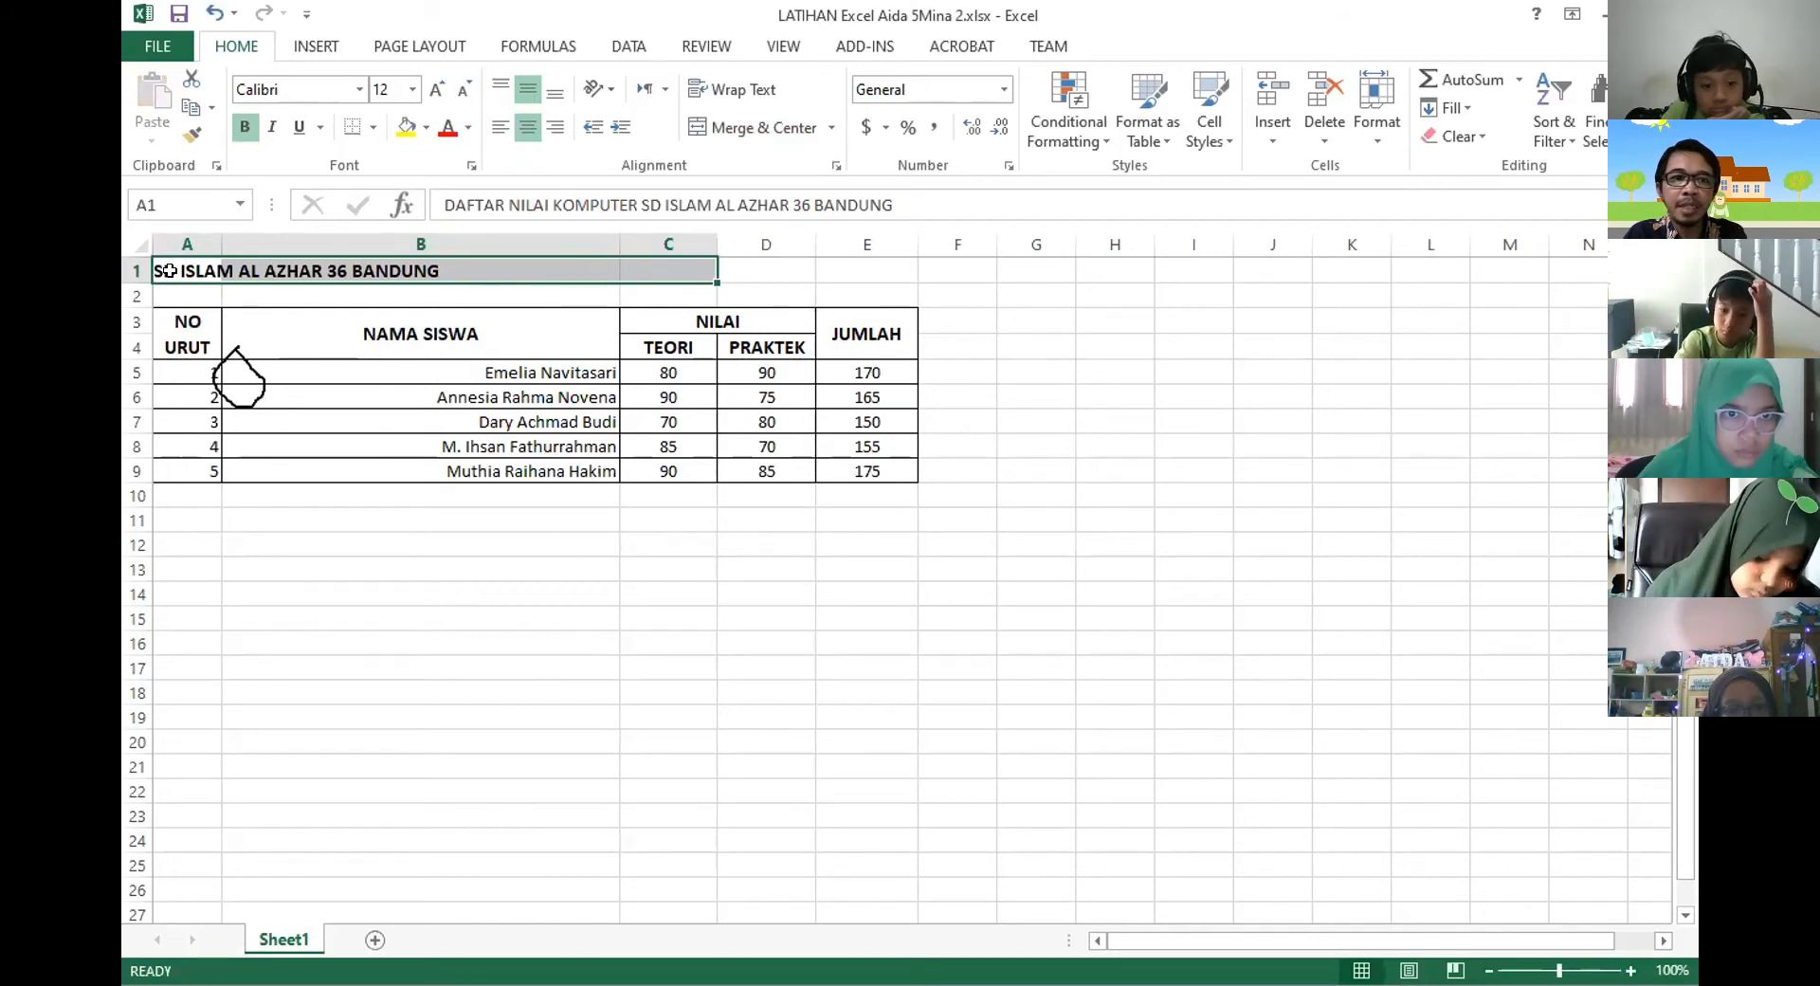
{"action": "left_click_drag", "start_coordinate": [171, 268], "coordinate": [841, 268]}
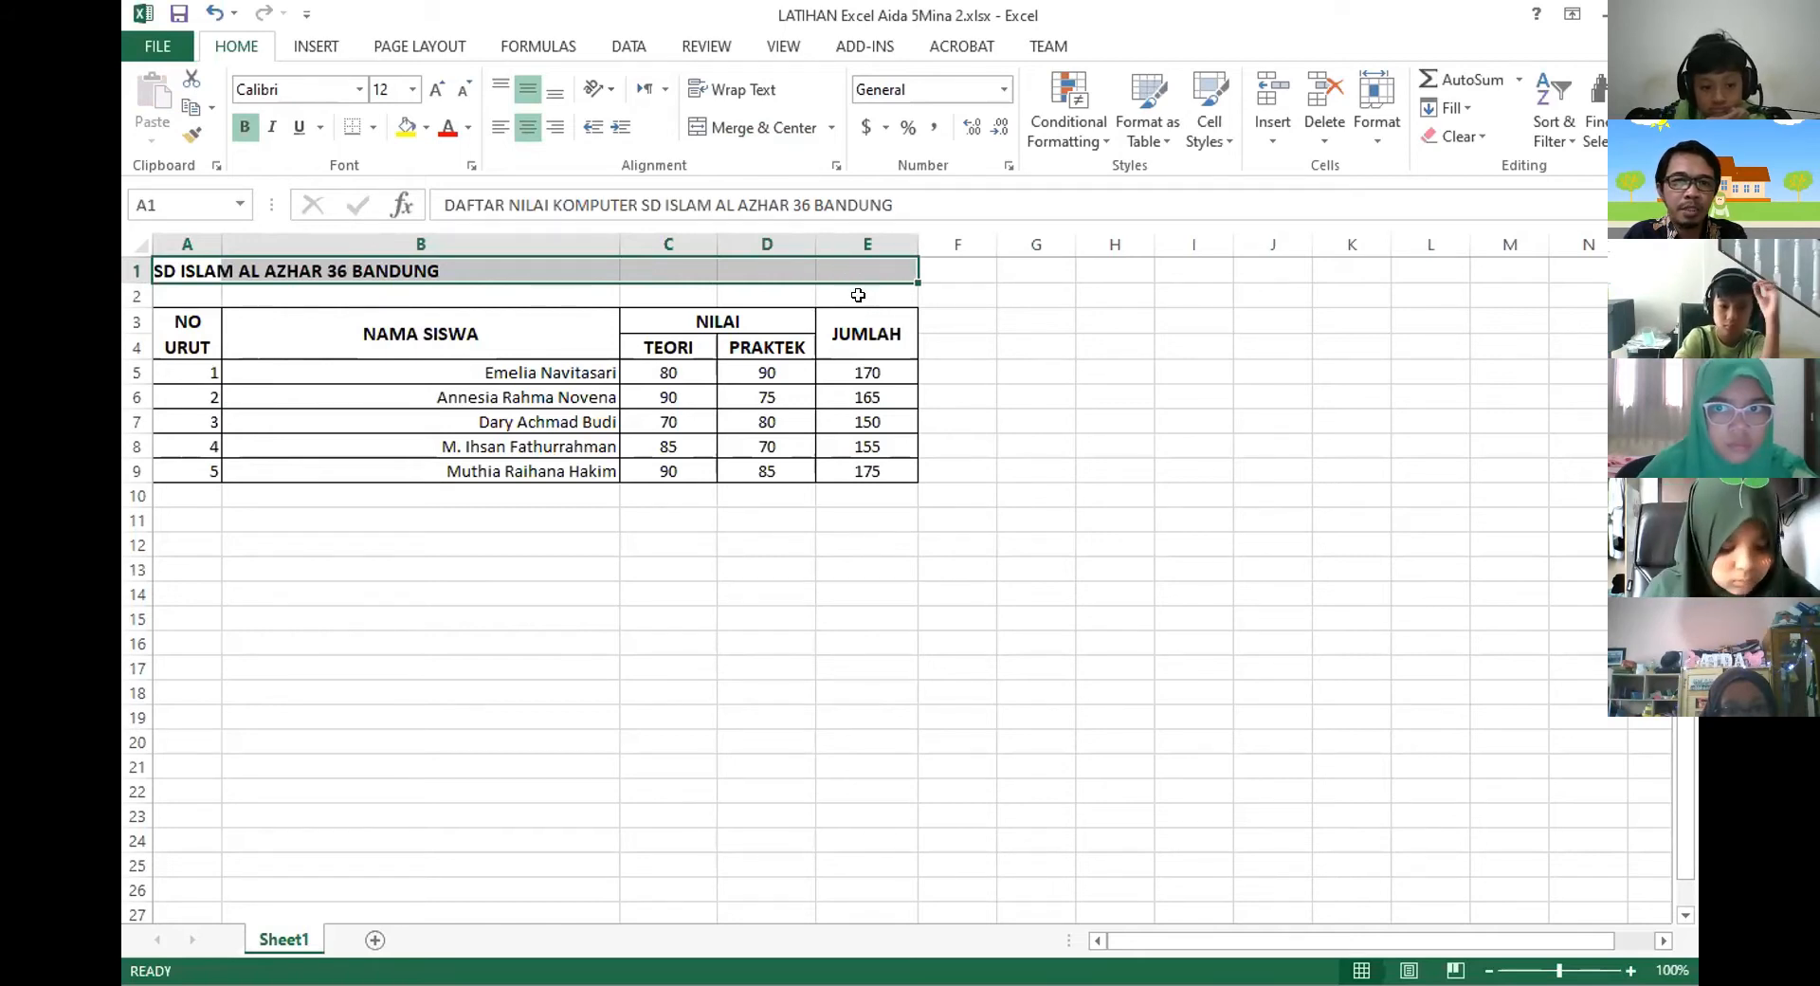
{"action": "left_click", "coordinate": [740, 133]}
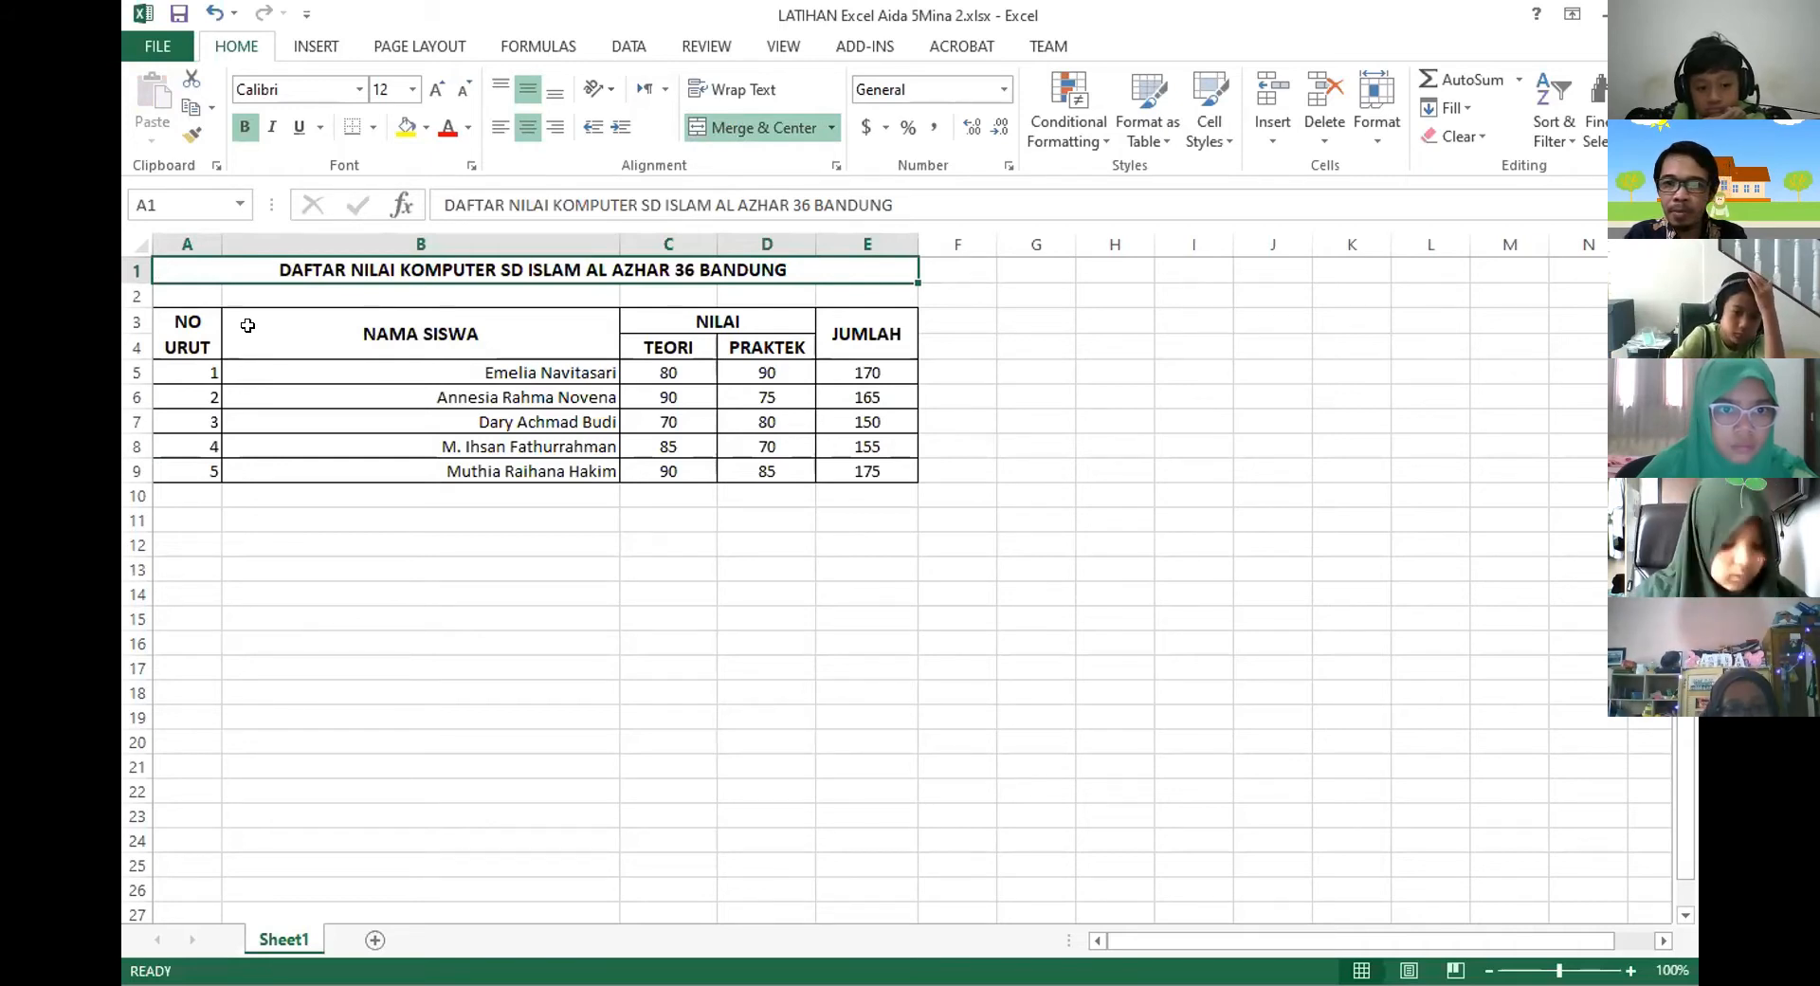
Unmerge the NO URUT header in A3:A4 and enter URUT in cell A4.
{"action": "left_click", "coordinate": [166, 321]}
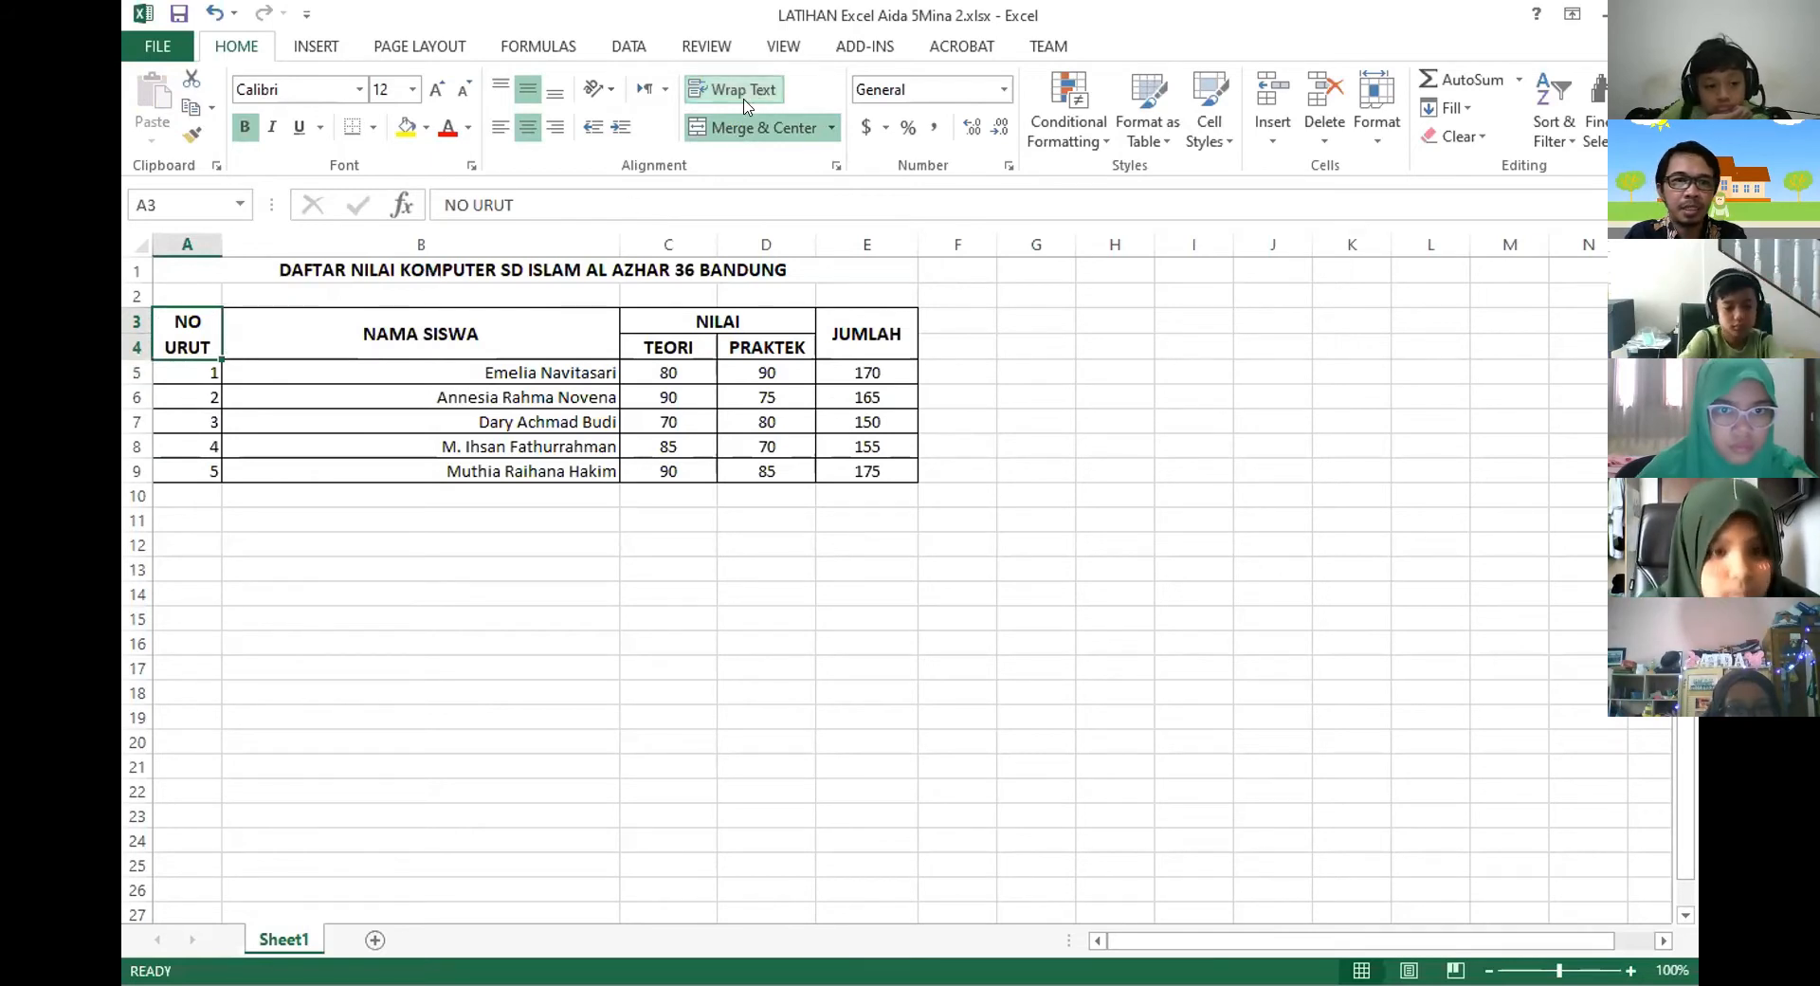
{"action": "left_click", "coordinate": [758, 127]}
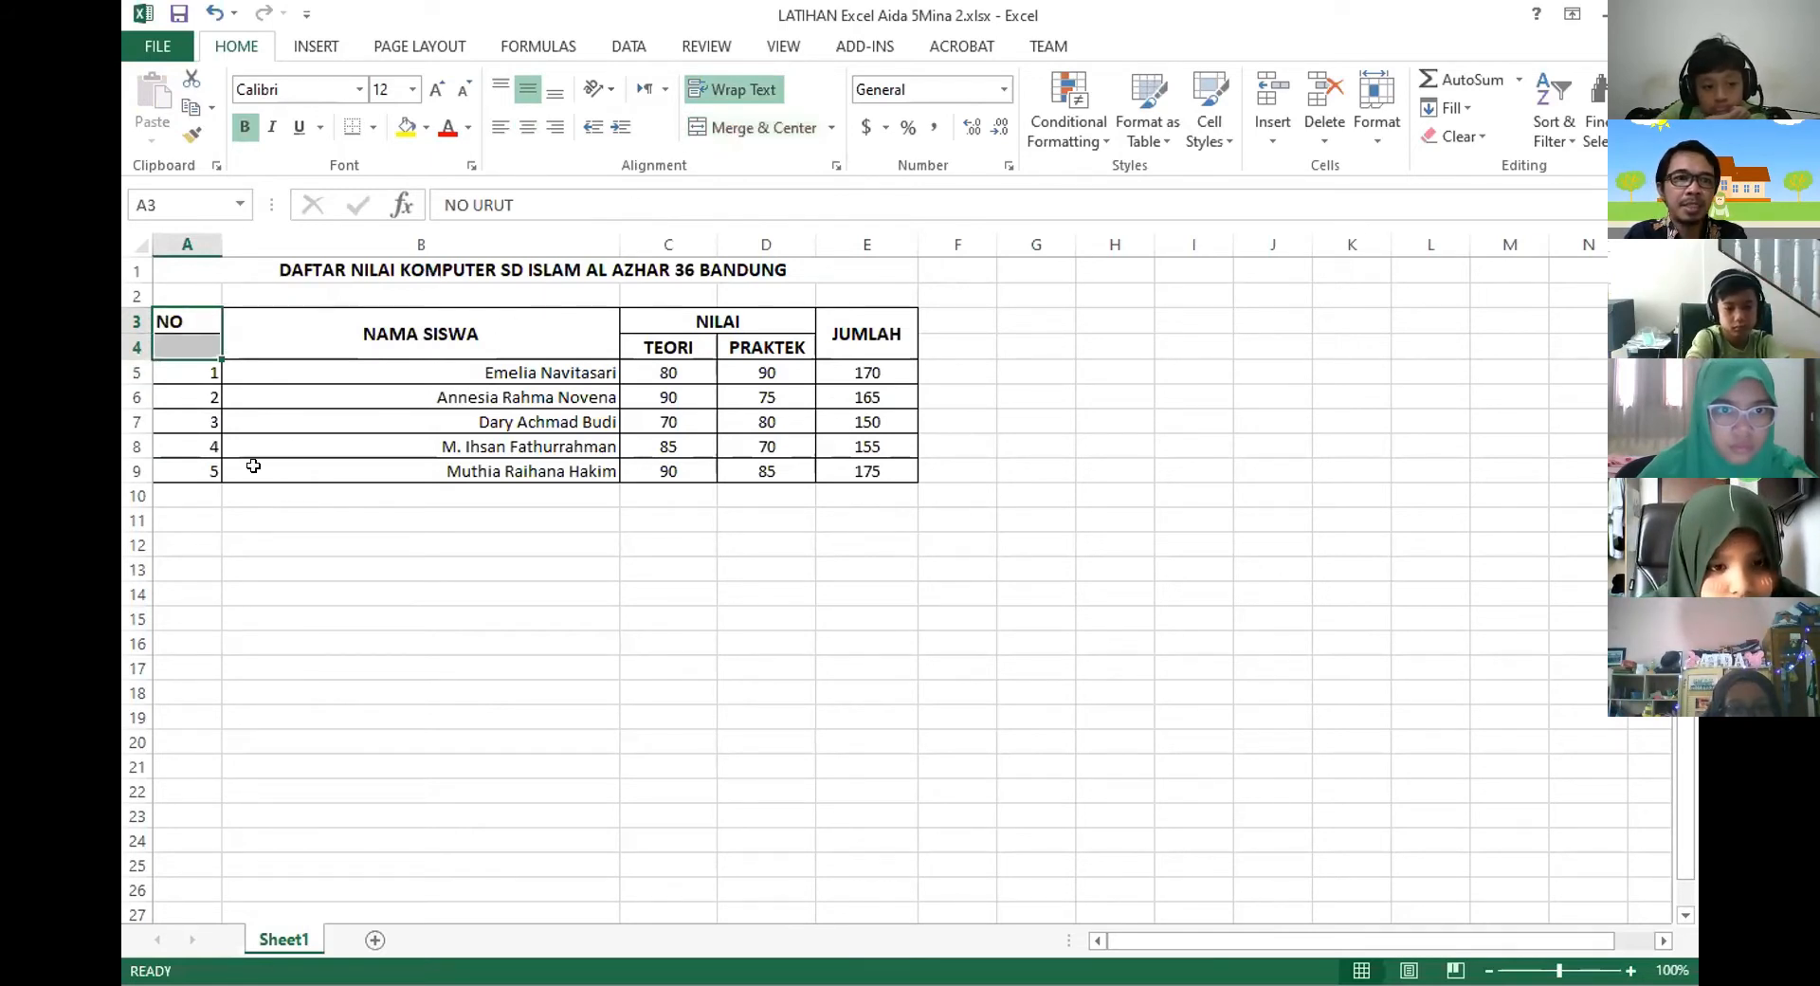
{"action": "left_click", "coordinate": [173, 344]}
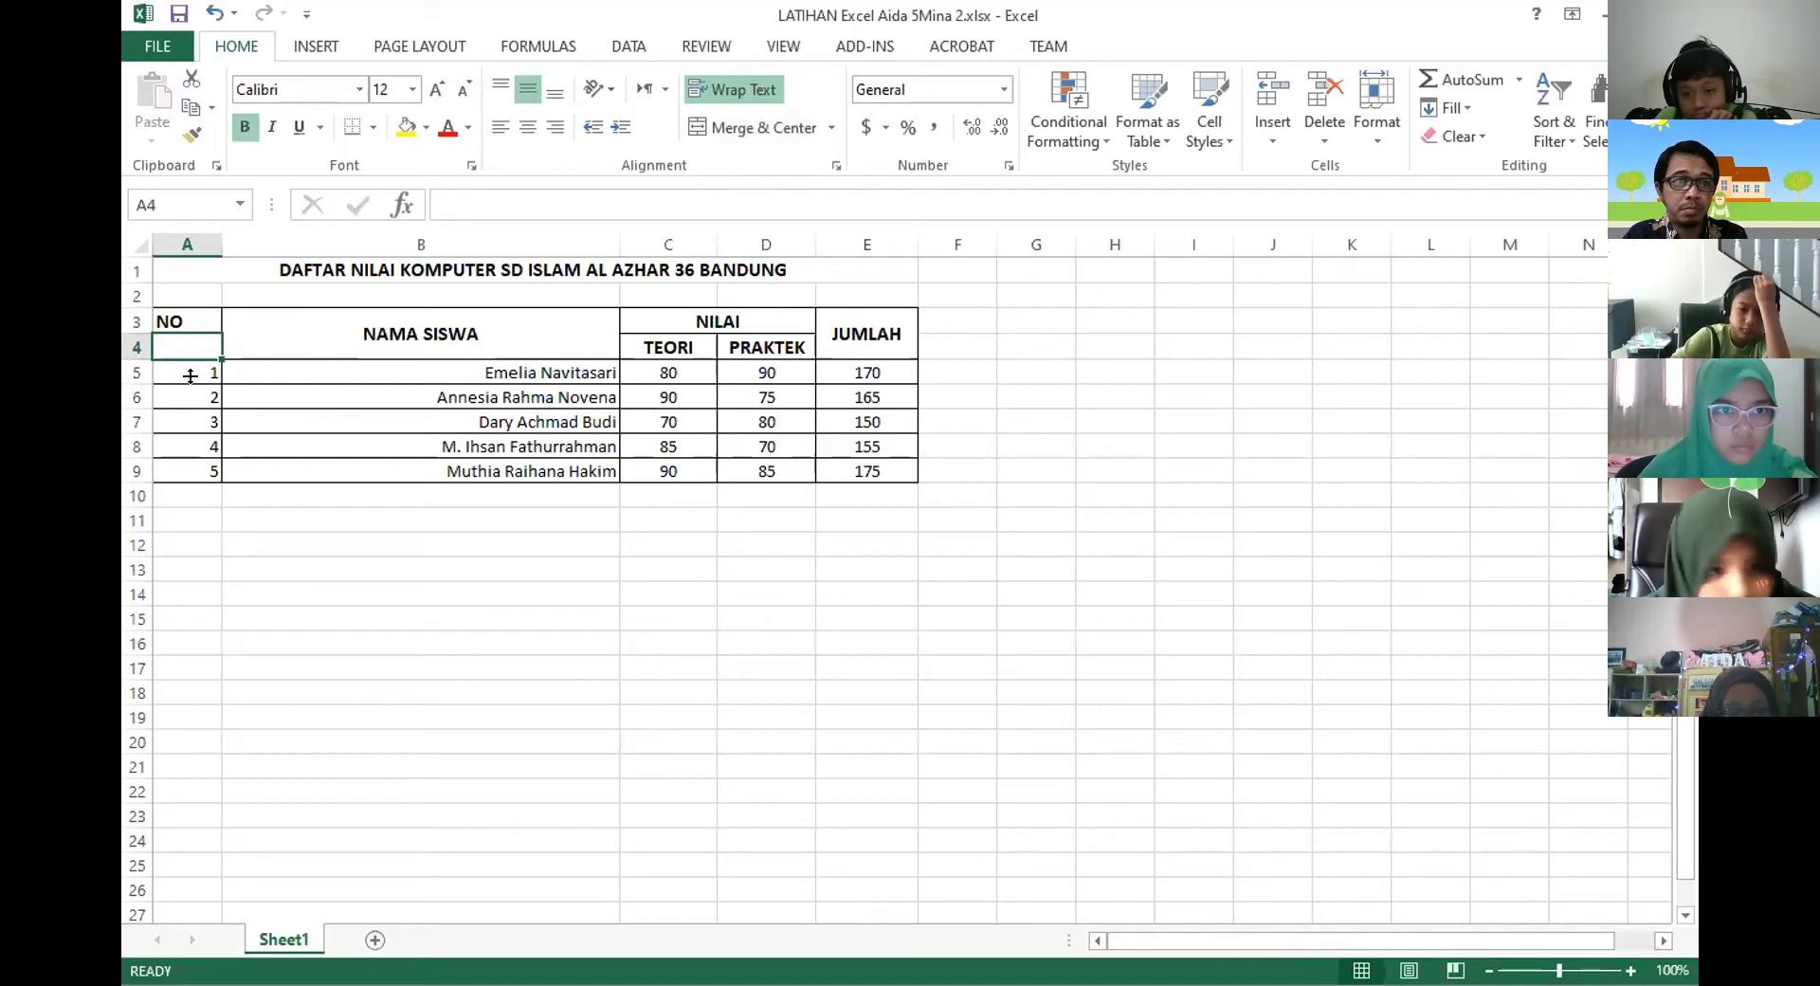
{"action": "type", "text": "URUT"}
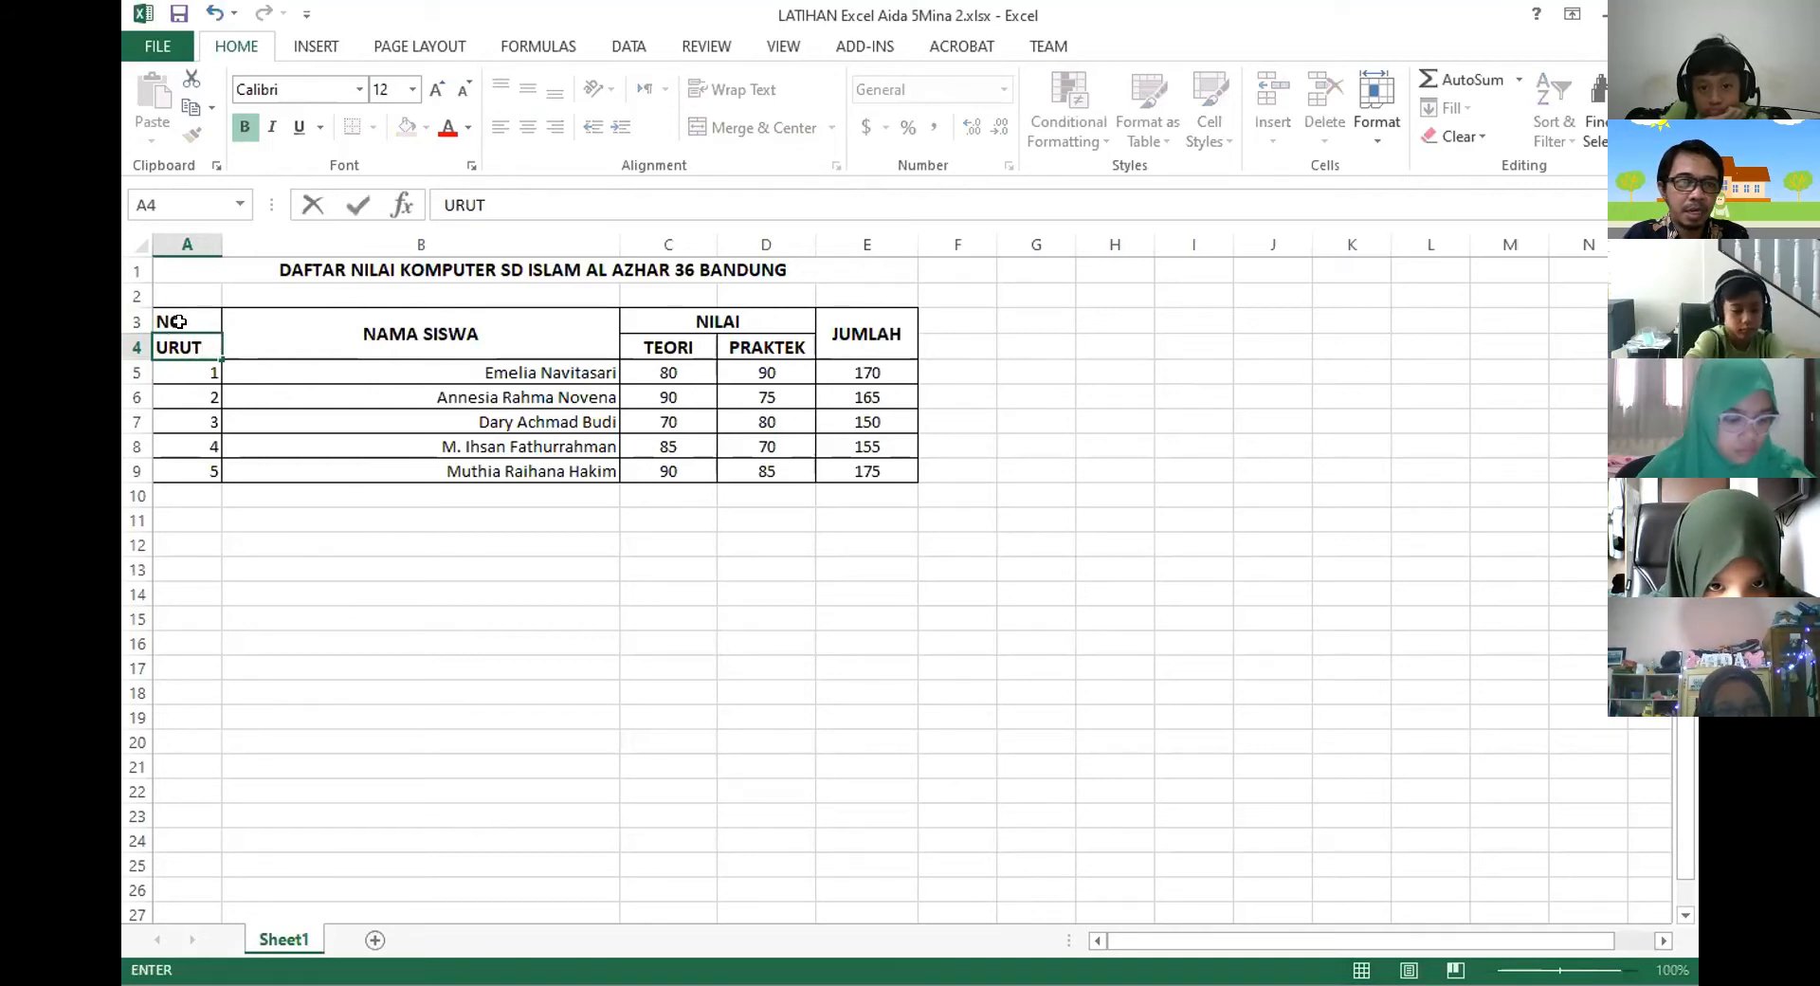
Remove the word URUT from cell A3 so that it contains only NO.
{"action": "left_click", "coordinate": [187, 315]}
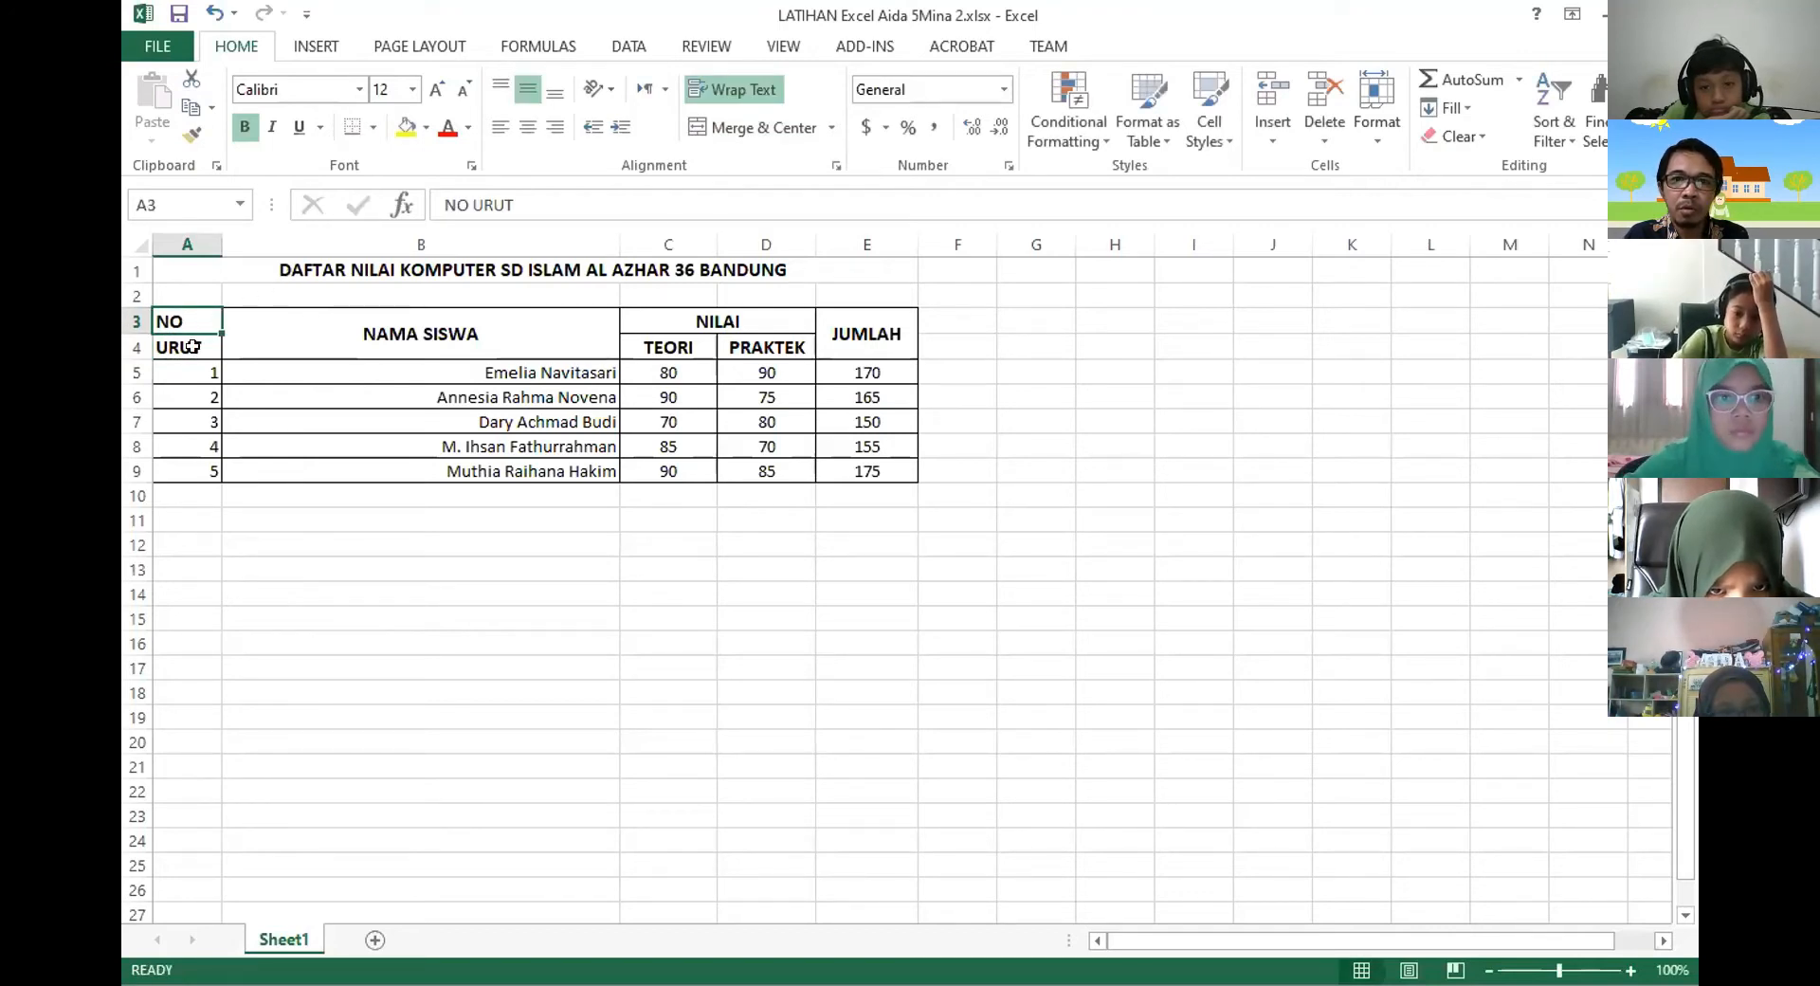
{"action": "left_click", "coordinate": [492, 207]}
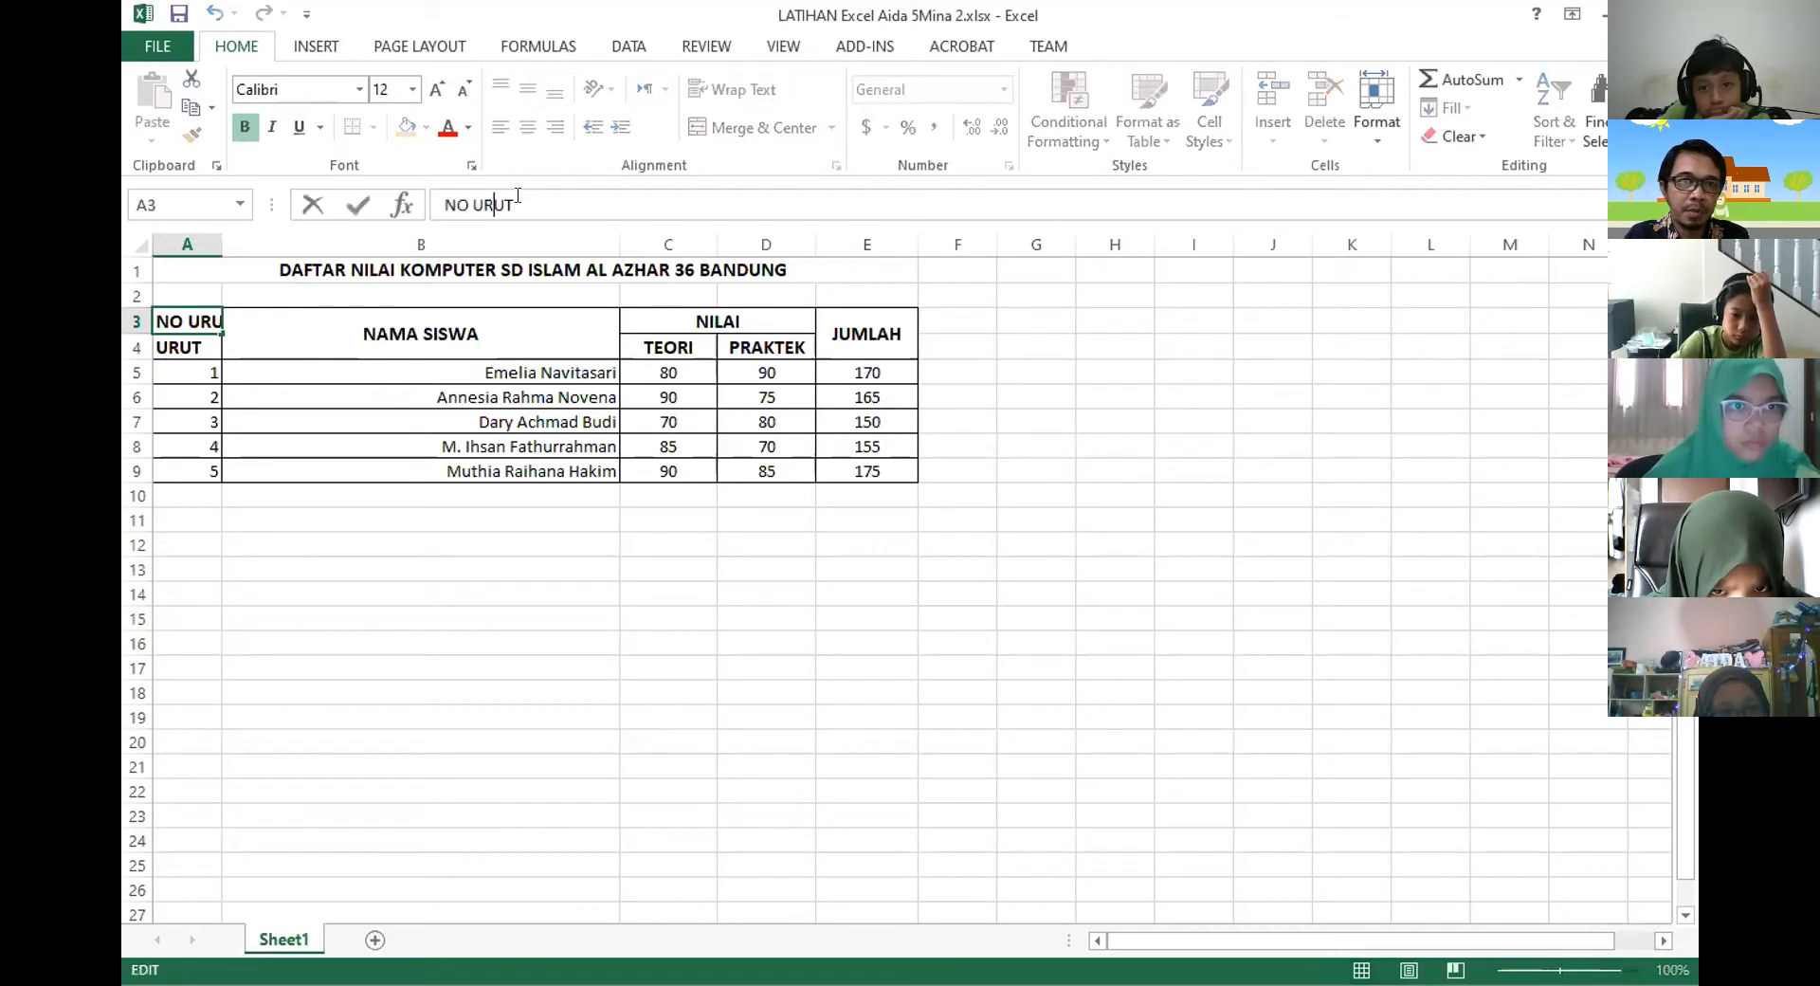
{"action": "left_click_drag", "start_coordinate": [514, 207], "coordinate": [478, 207]}
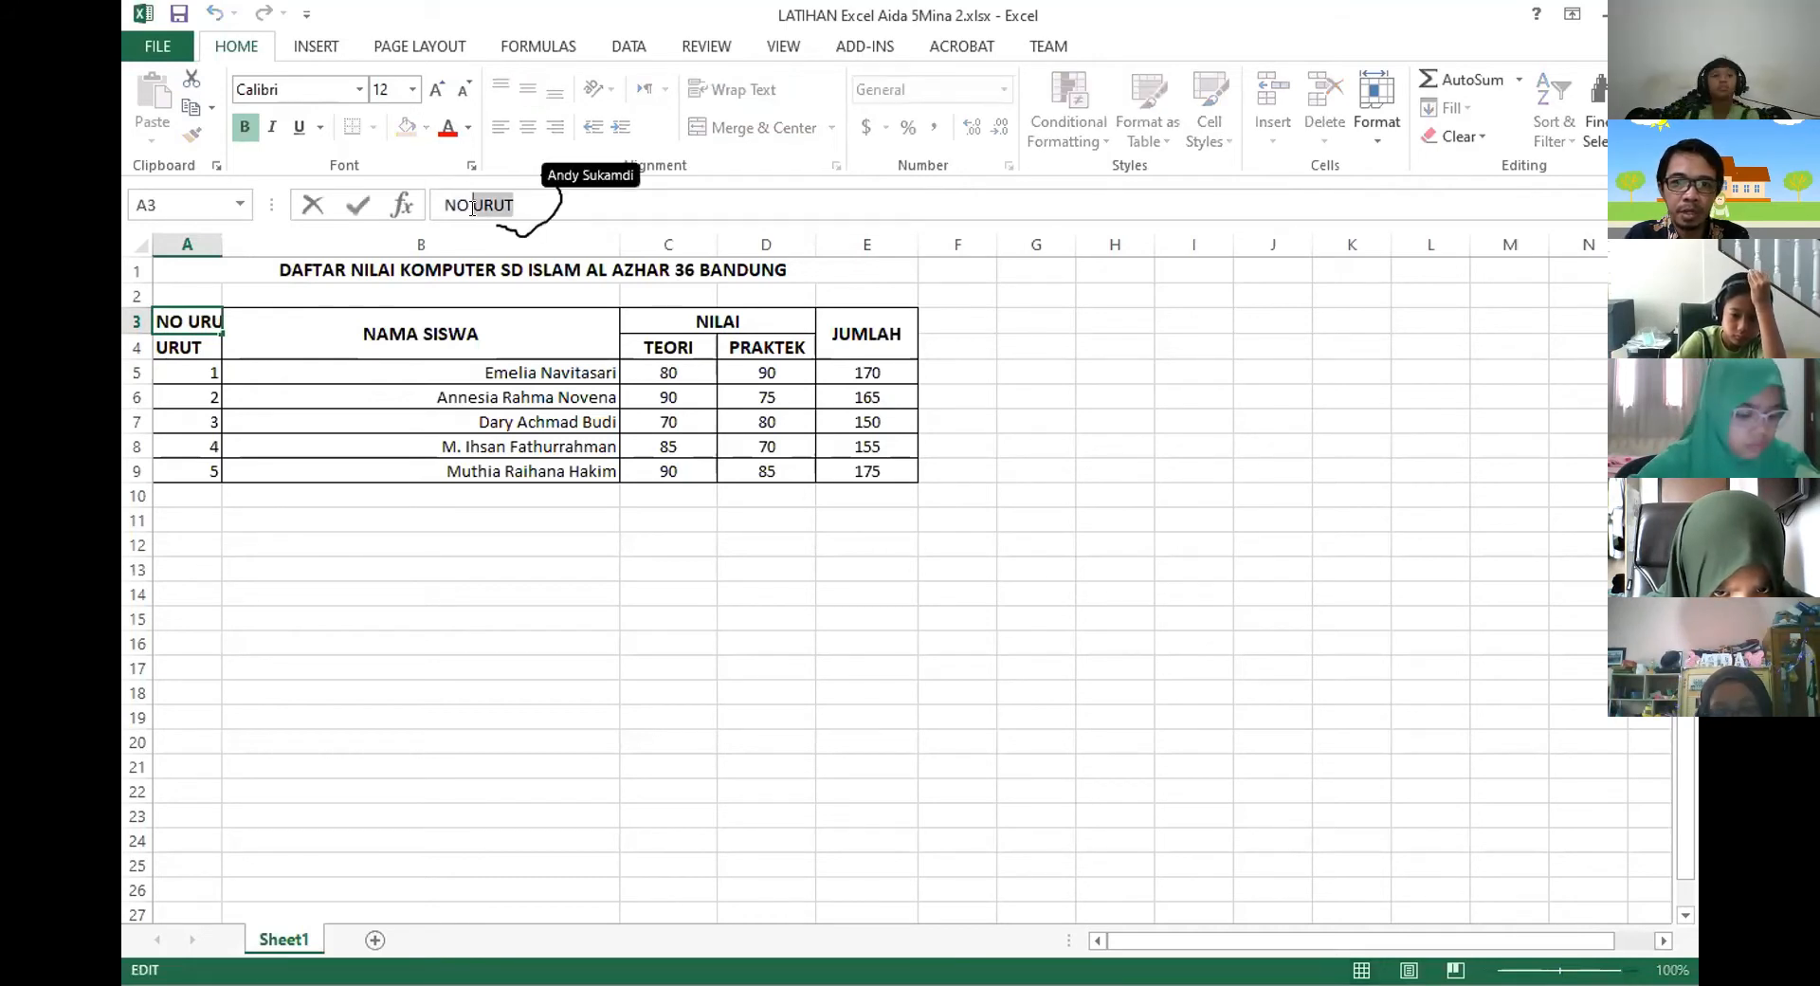
{"action": "key", "text": "BackSpace"}
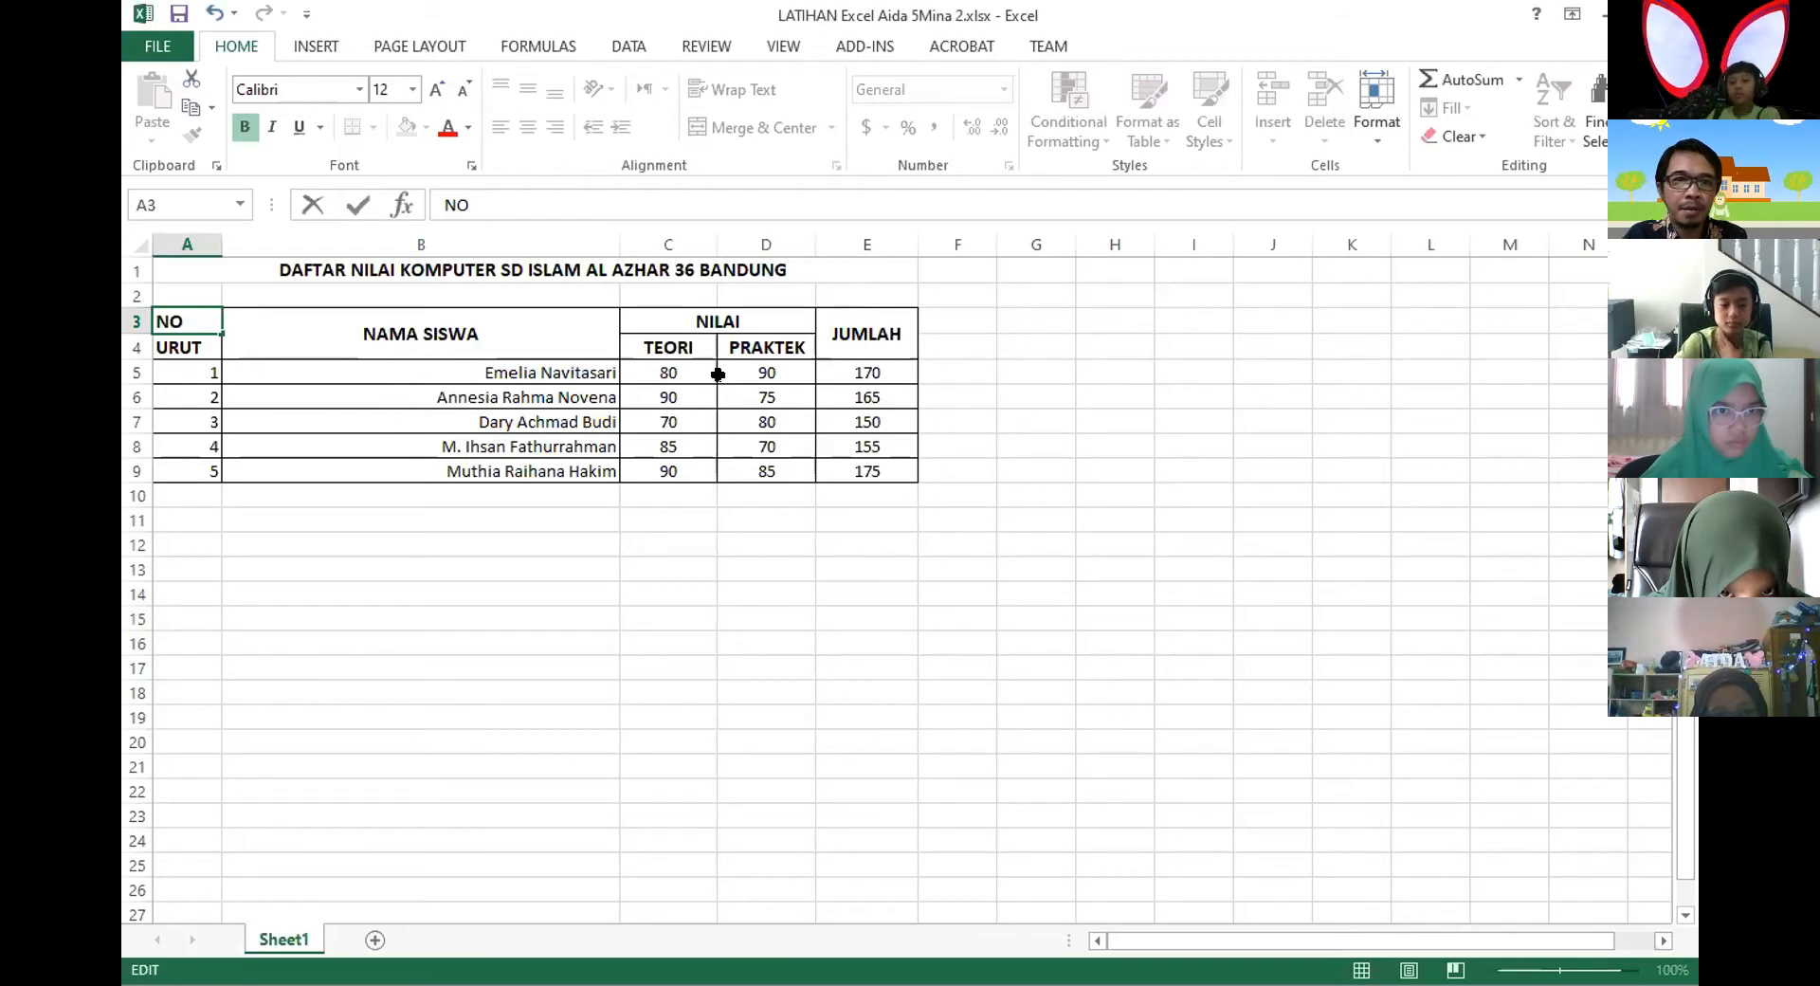
{"action": "left_click", "coordinate": [862, 370]}
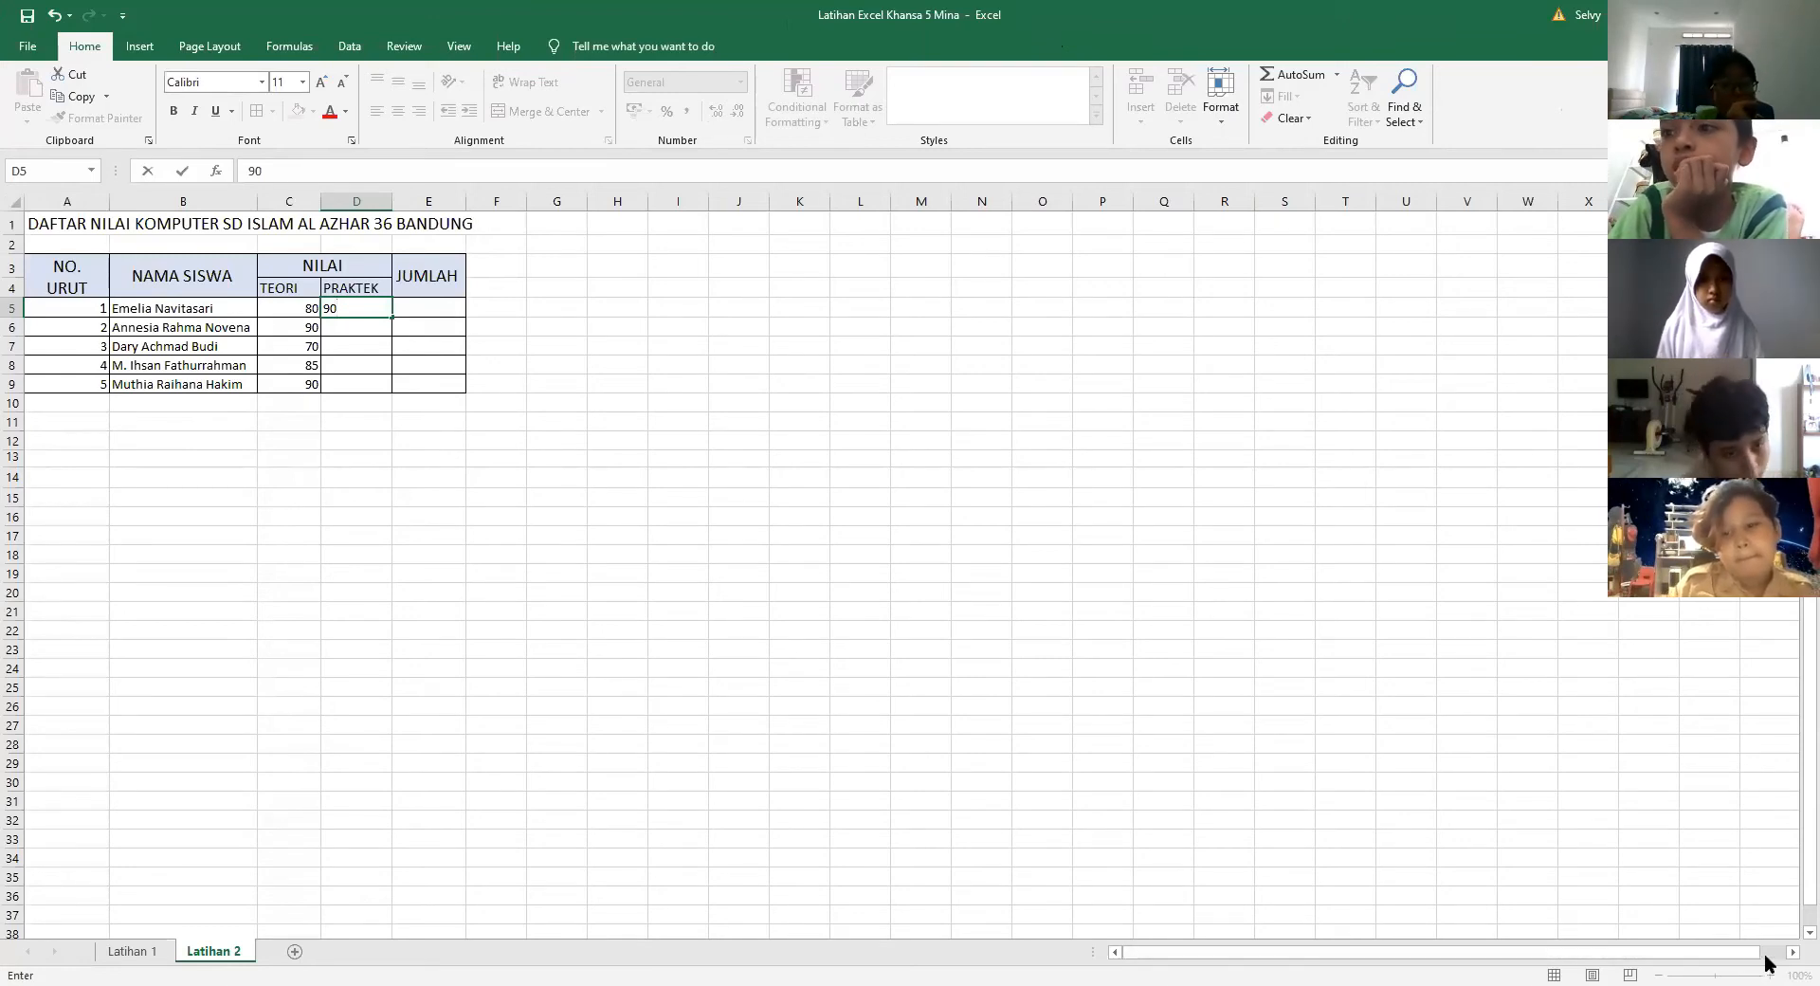
On the Latihan 2 sheet, commit the PRAKTEK score 90 in D5 and enlarge the sheet display to 140%.
{"action": "left_click", "coordinate": [1648, 895]}
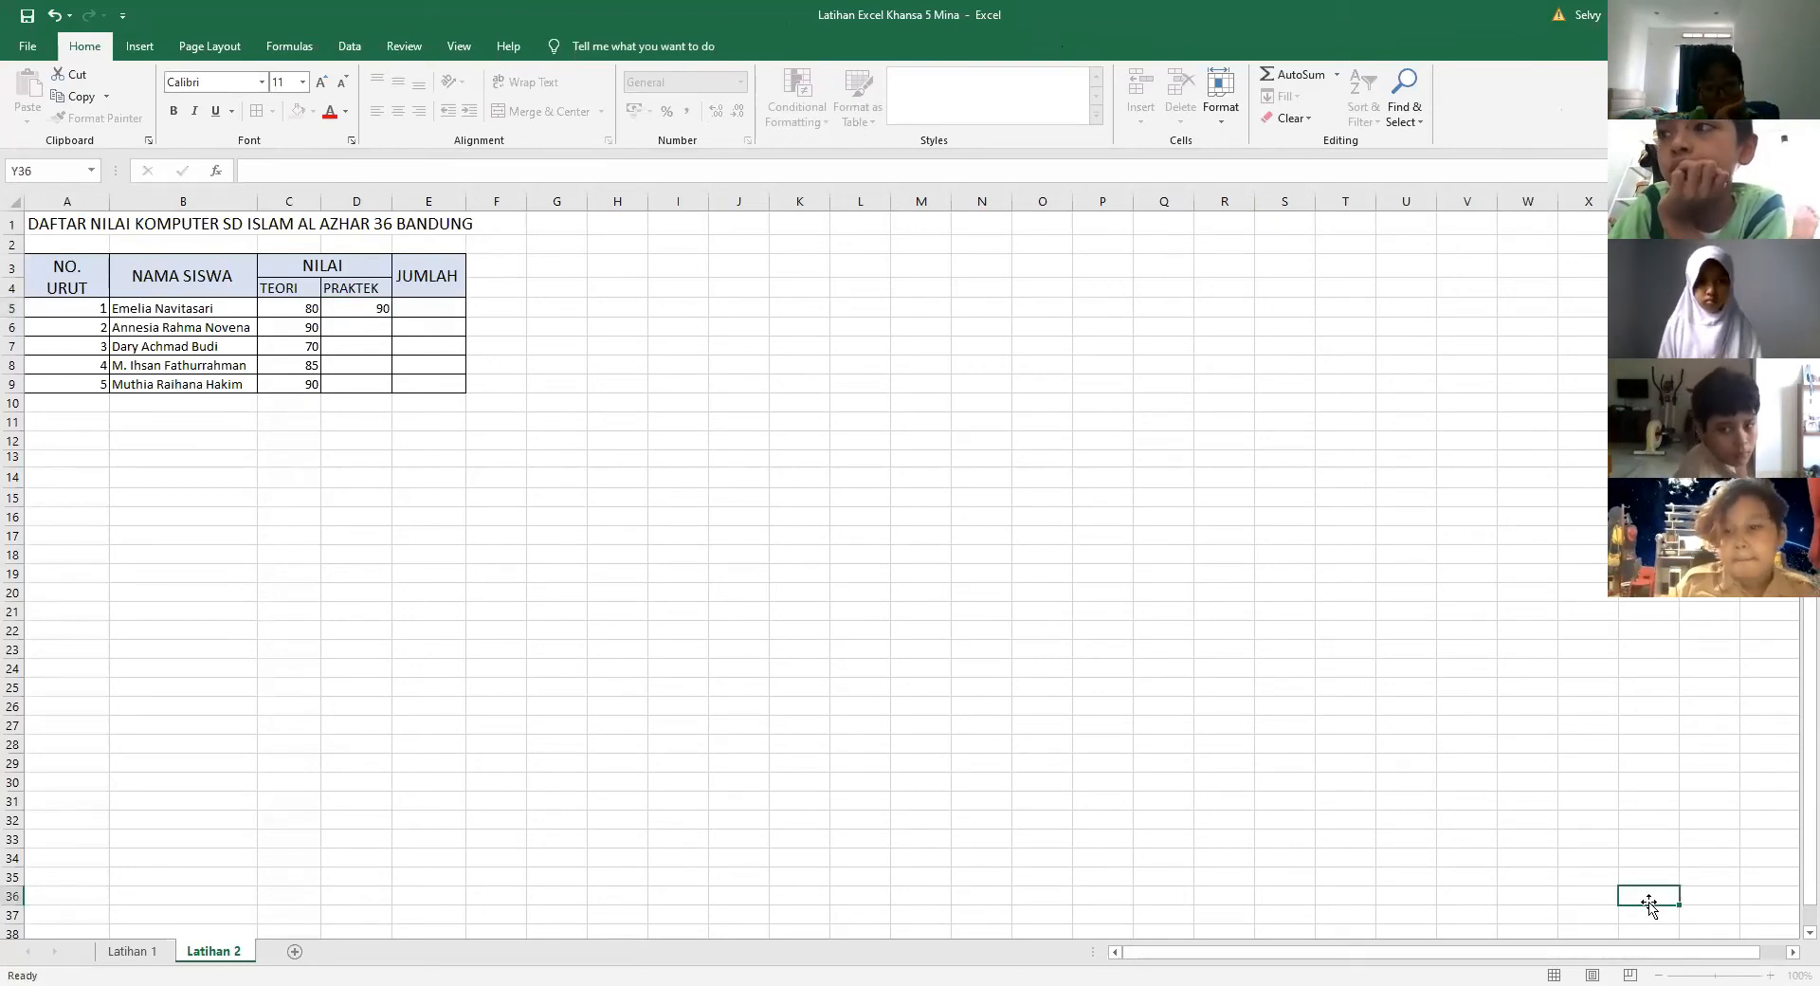
{"action": "left_click", "coordinate": [1769, 973]}
{"action": "left_click", "coordinate": [1770, 973]}
{"action": "left_click", "coordinate": [1770, 974]}
{"action": "left_click", "coordinate": [1770, 973]}
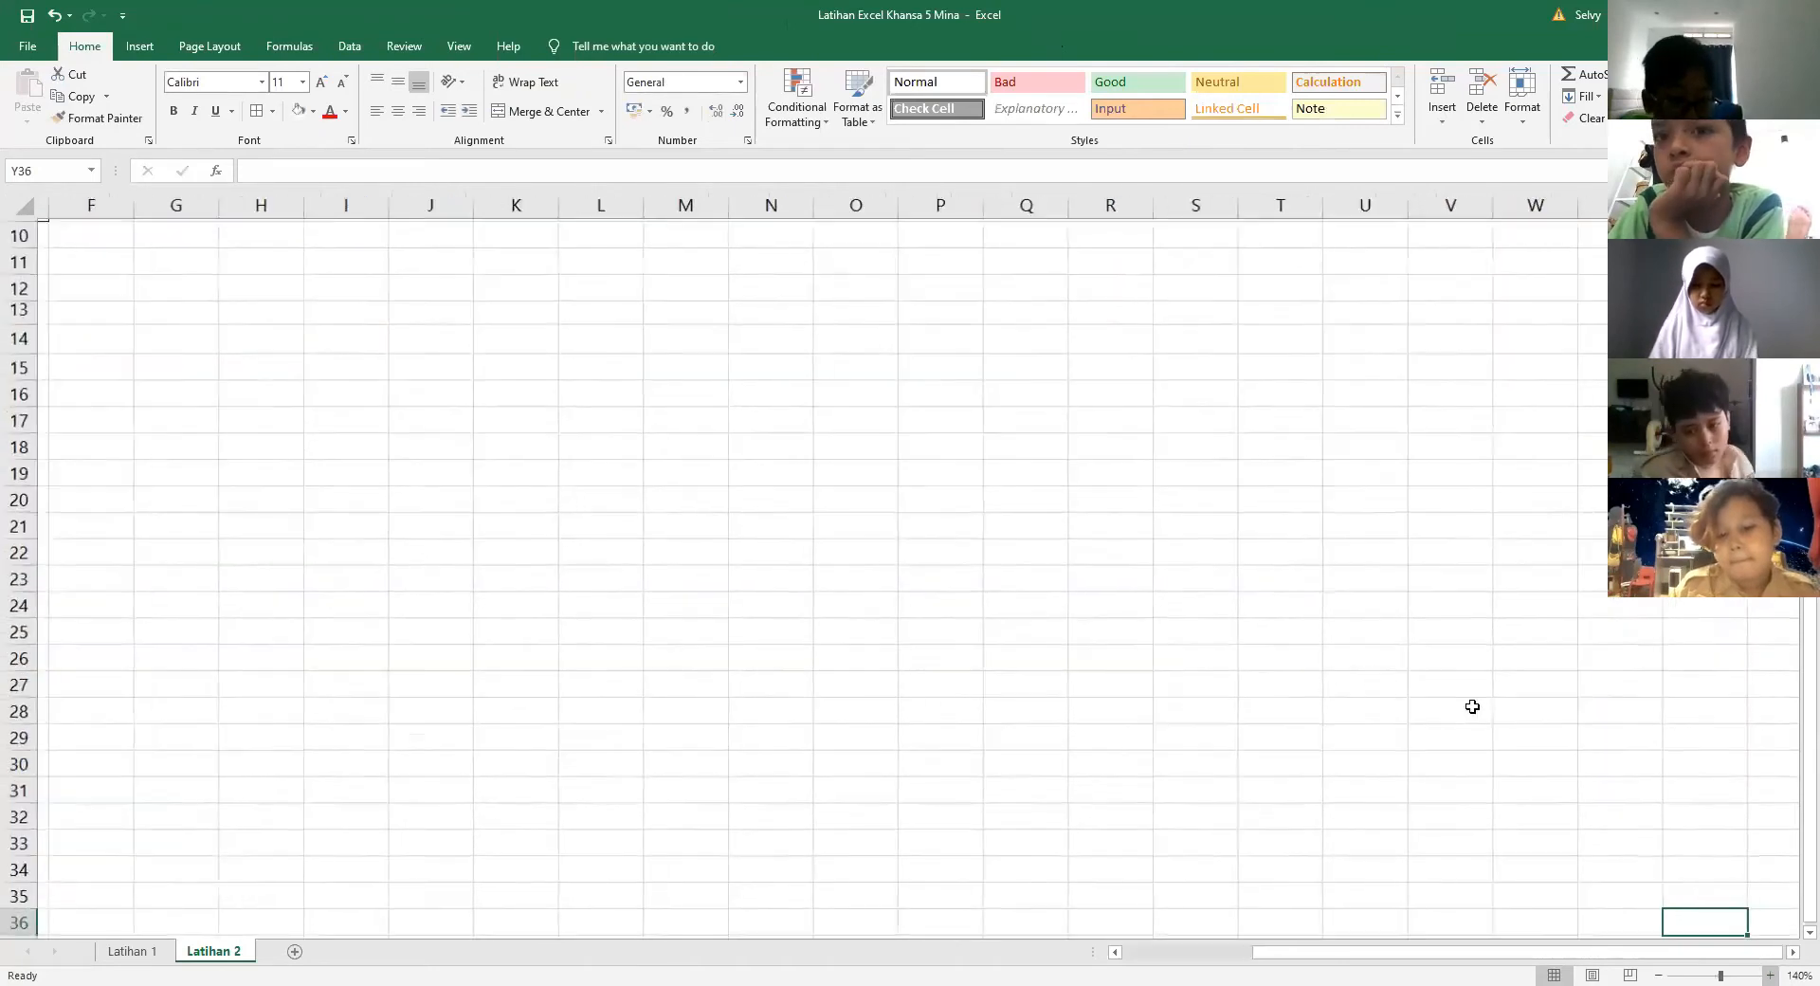
{"action": "left_click_drag", "start_coordinate": [1422, 958], "coordinate": [1152, 962]}
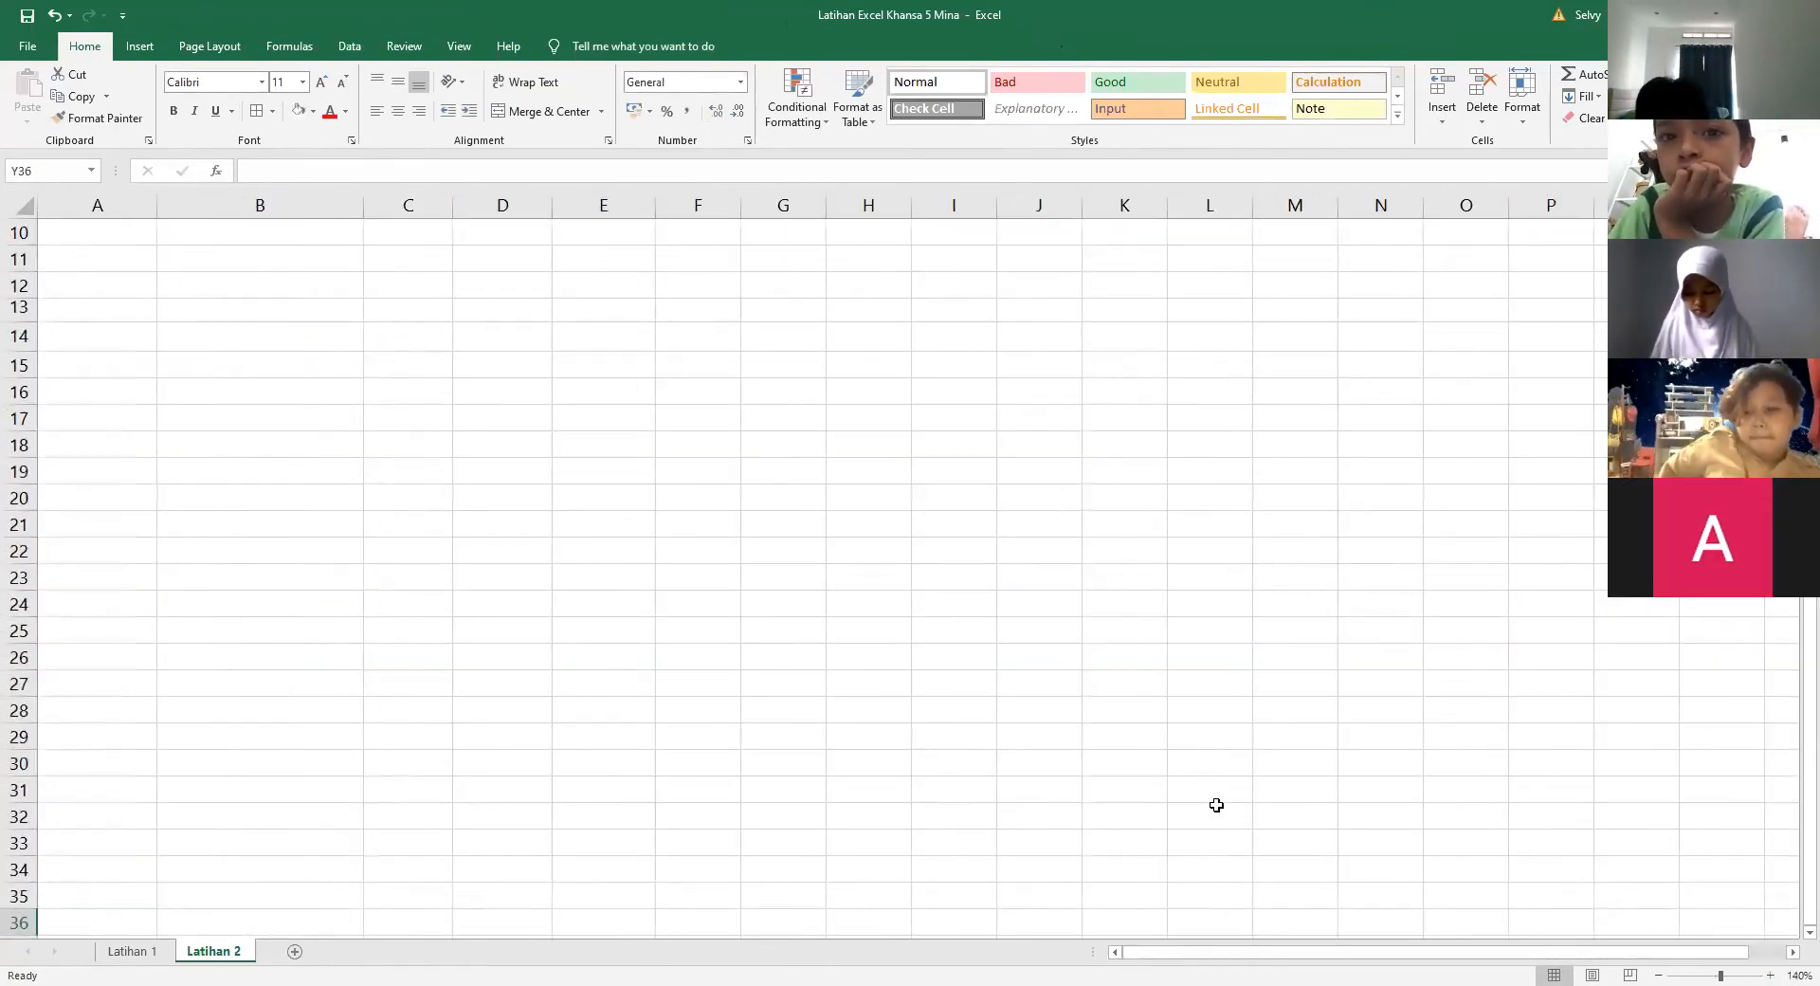
{"action": "scroll", "coordinate": [1211, 322], "scroll_direction": "up", "scroll_amount": 3}
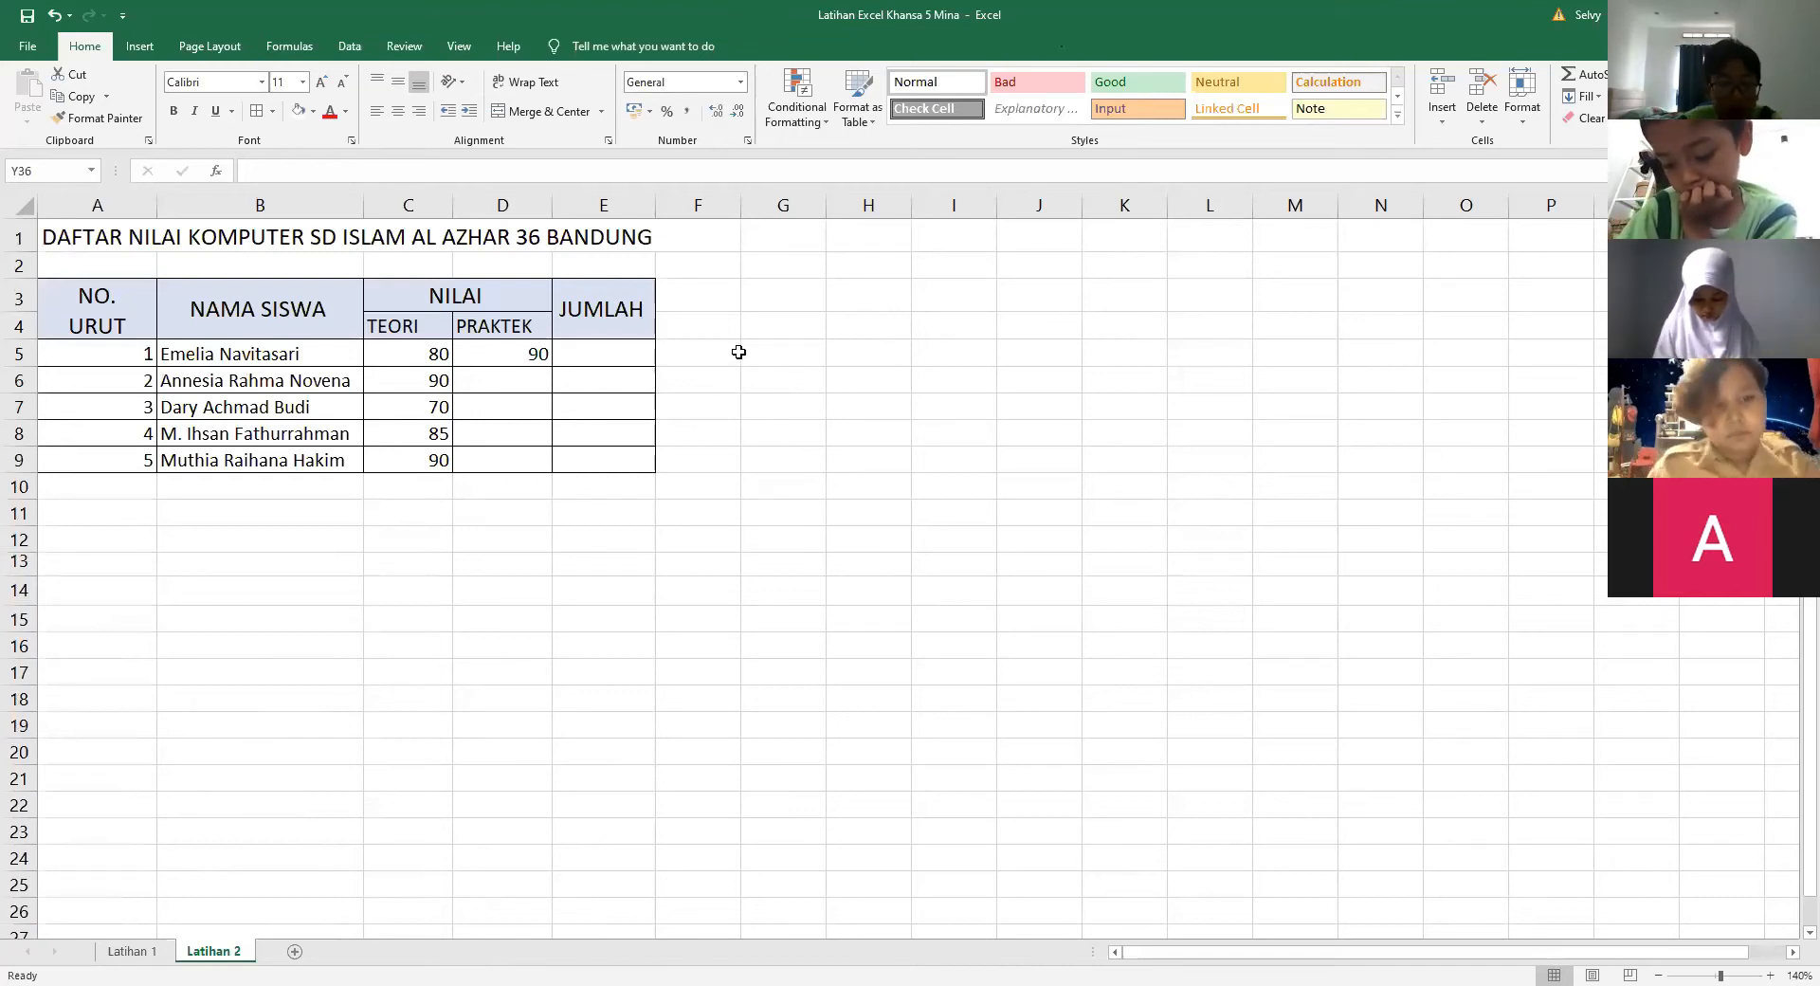
{"action": "left_click", "coordinate": [17, 237]}
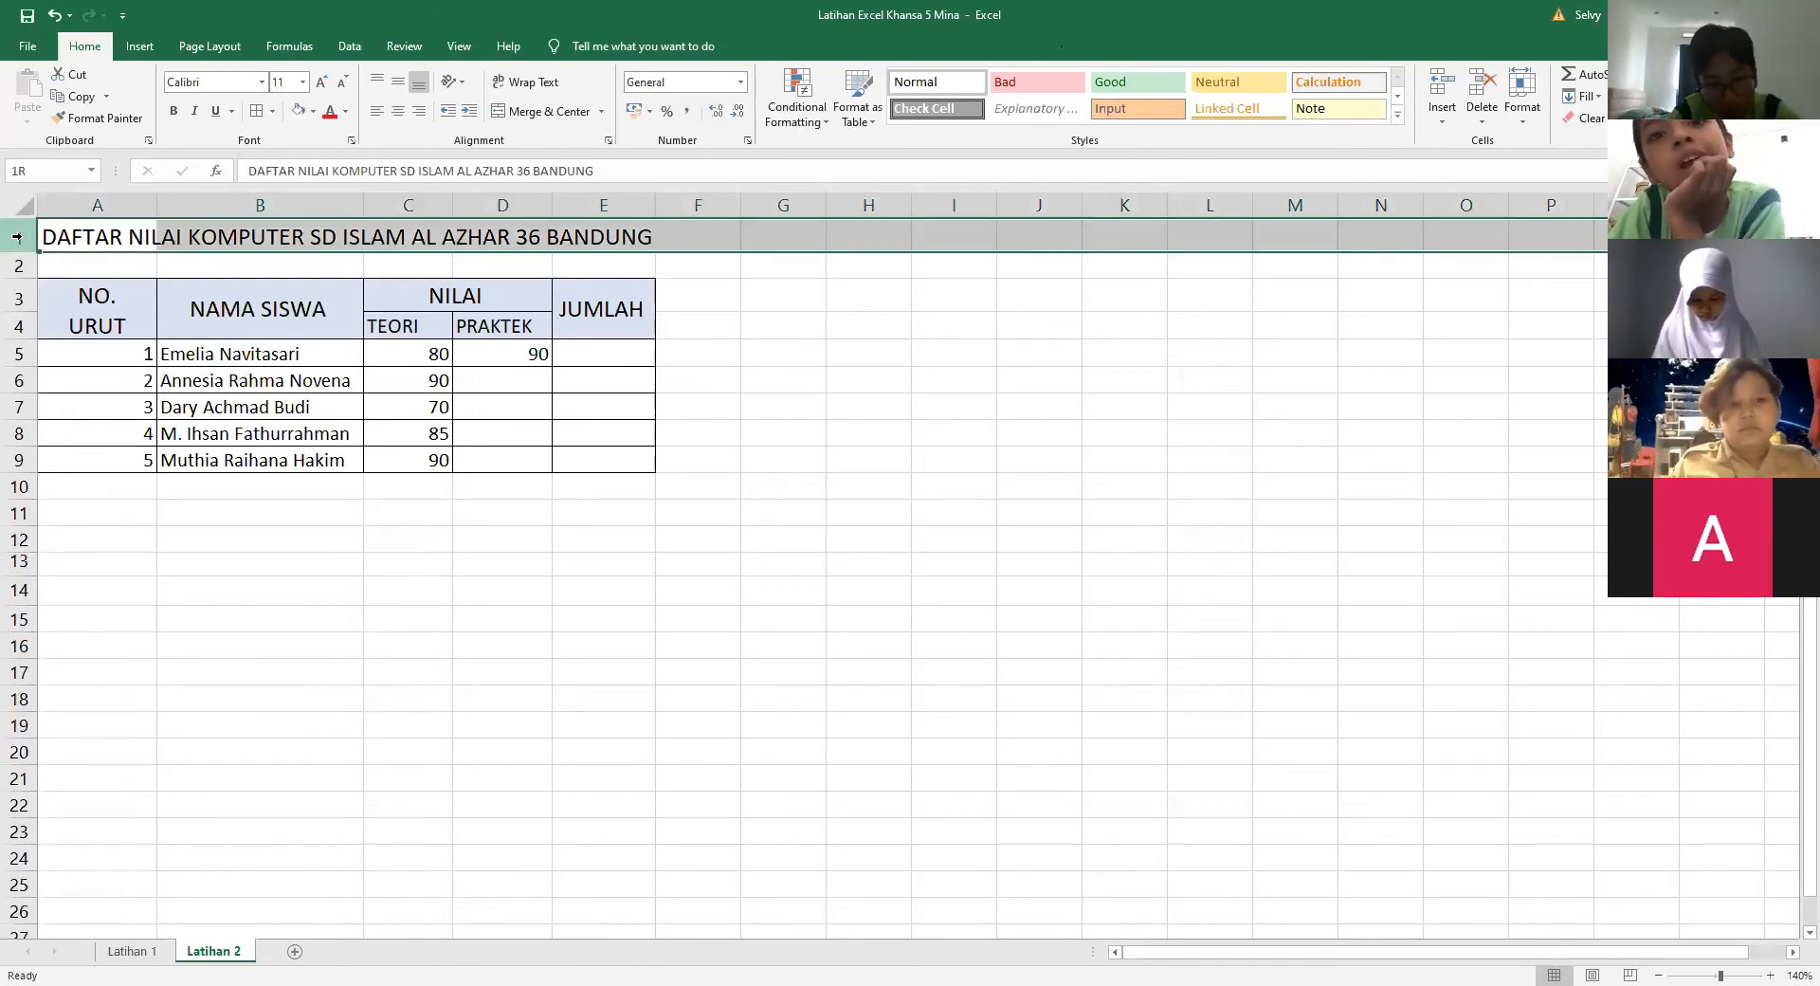
{"action": "left_click", "coordinate": [87, 197]}
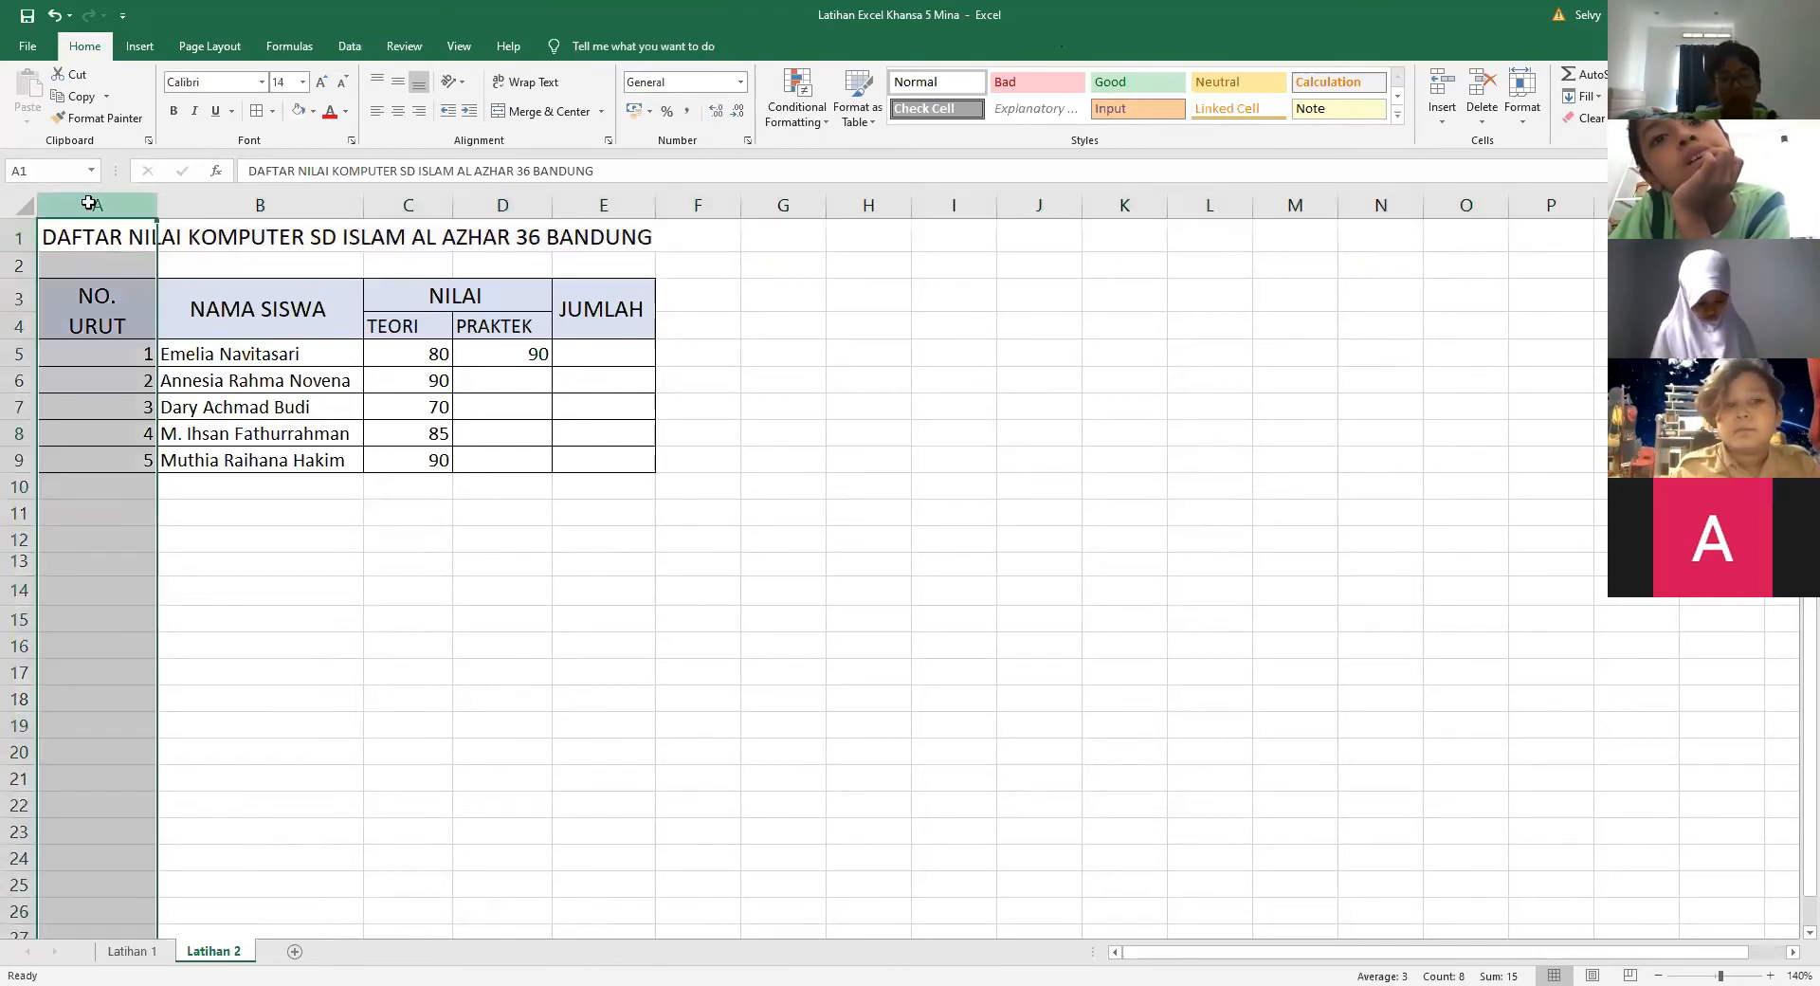
{"action": "left_click", "coordinate": [414, 678]}
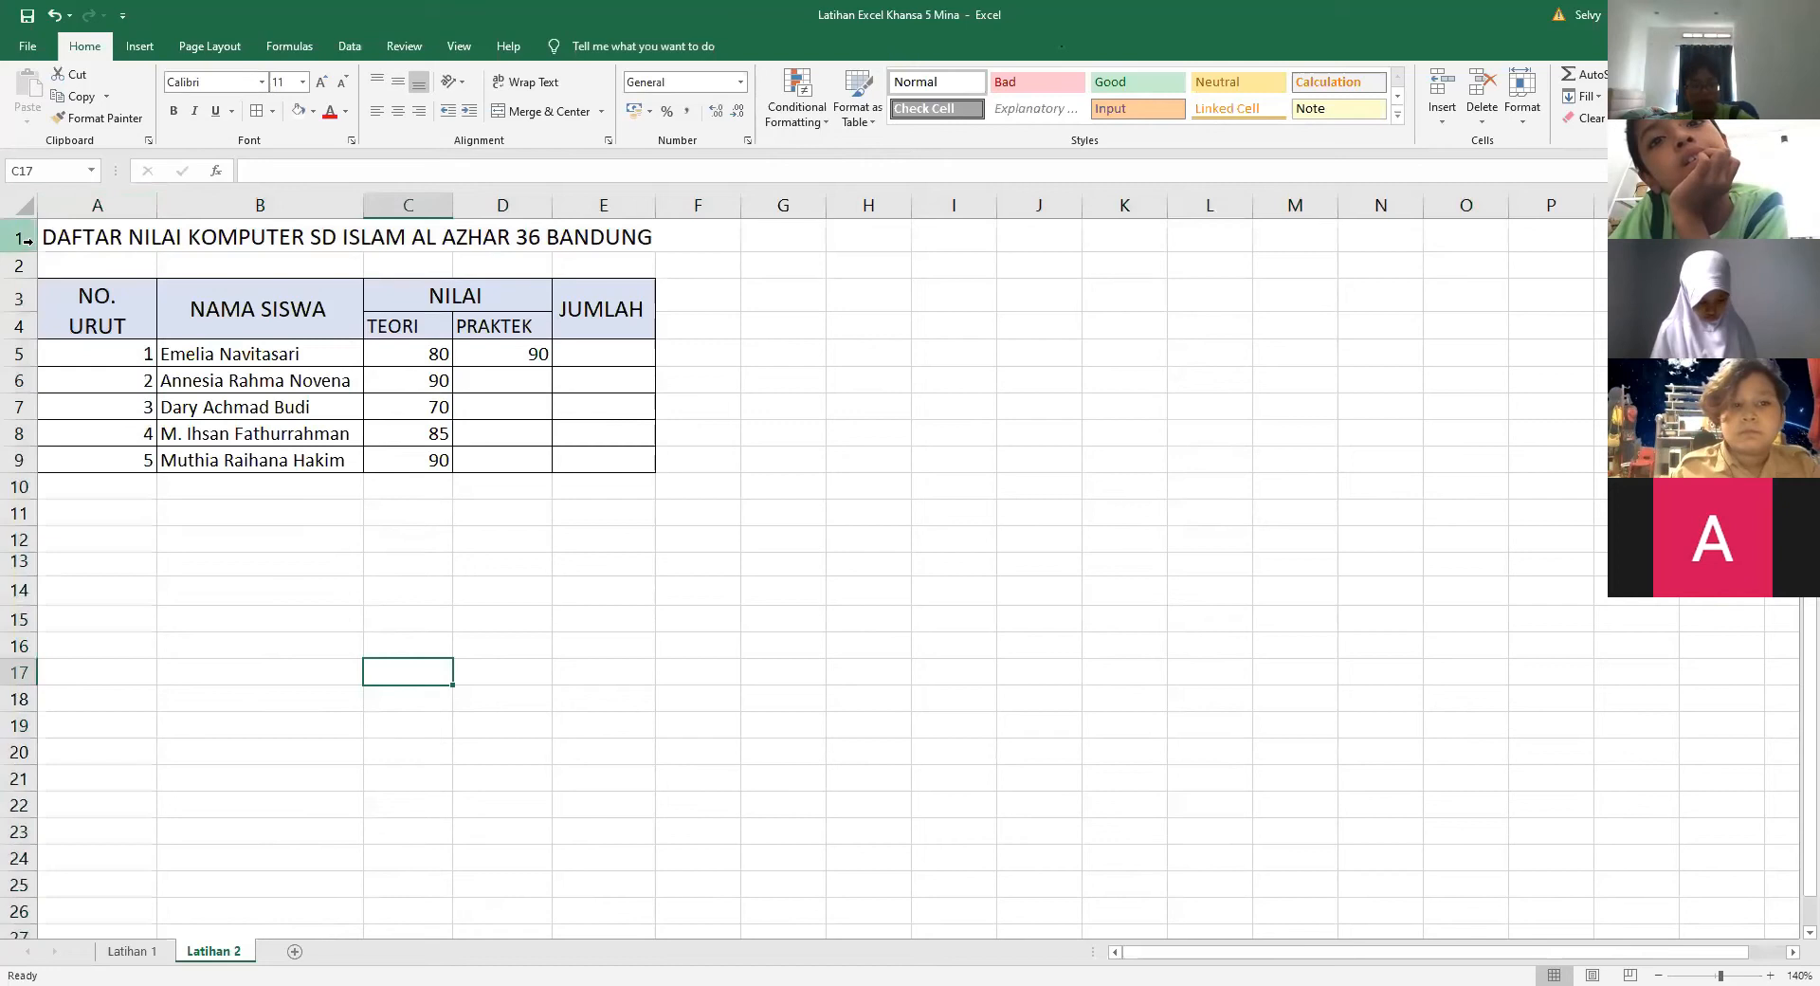
Try shifting the table title from A1 to B1 and undo the change.
{"action": "left_click", "coordinate": [59, 242]}
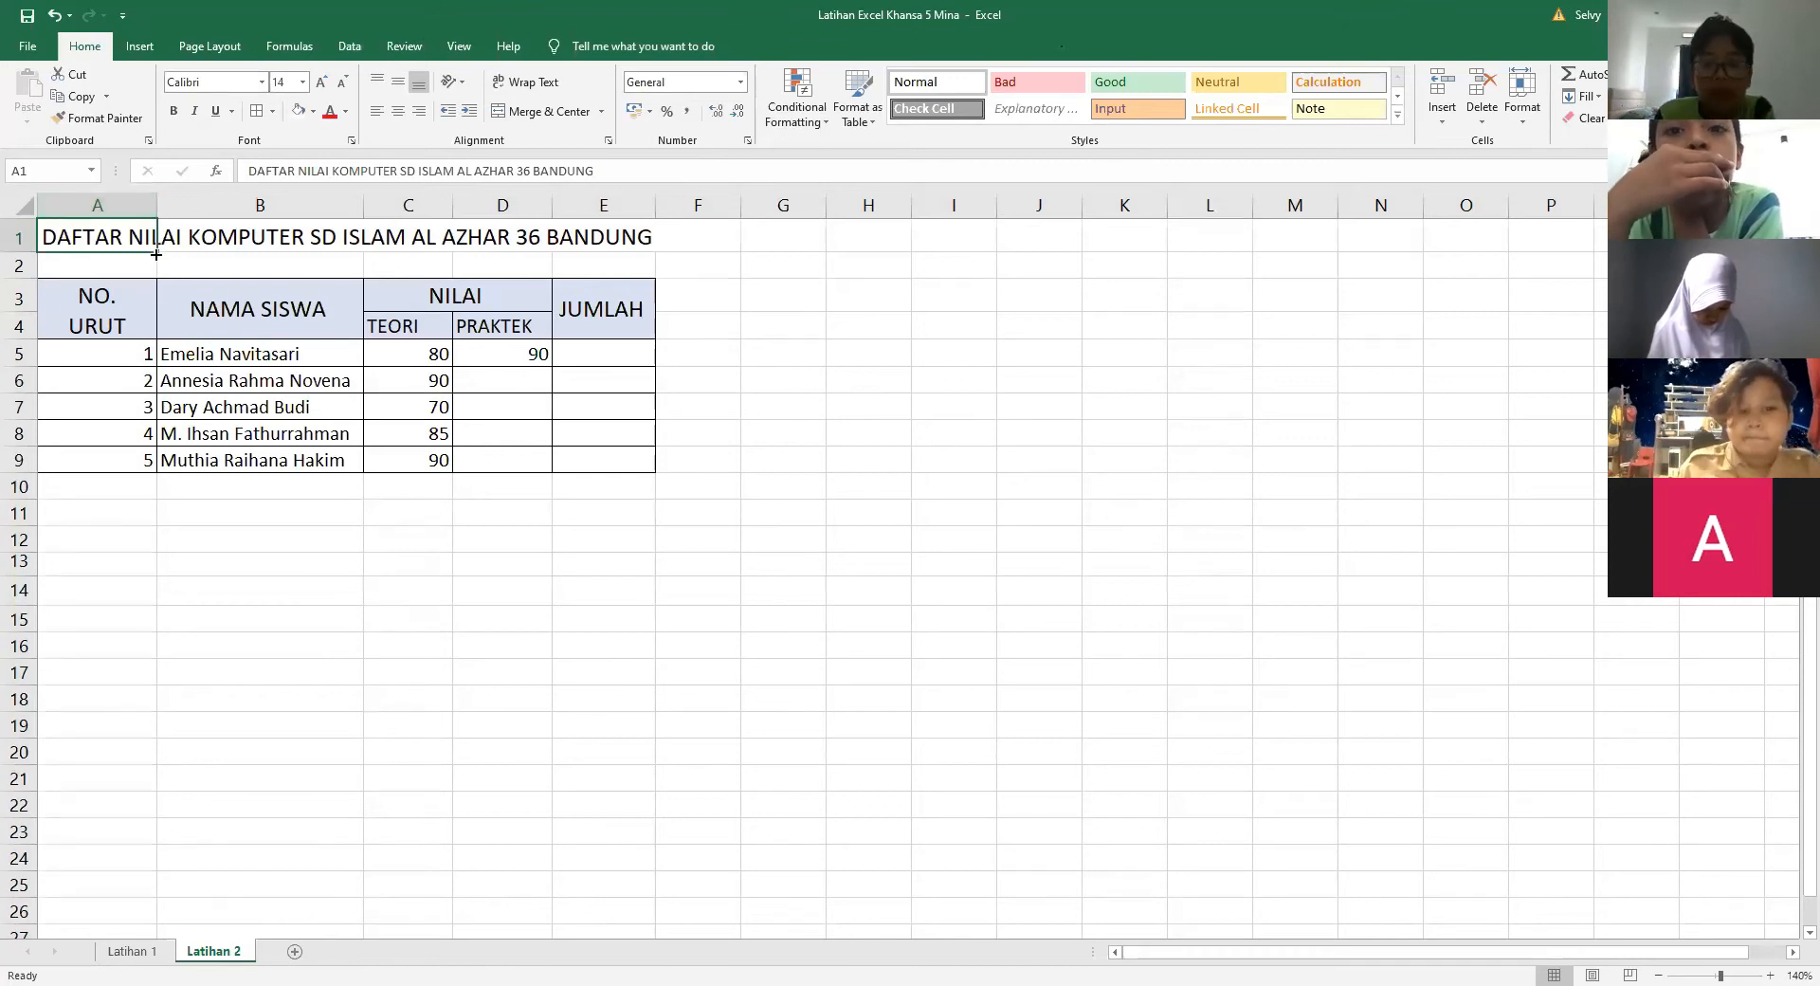
{"action": "left_click_drag", "start_coordinate": [166, 244], "coordinate": [111, 241]}
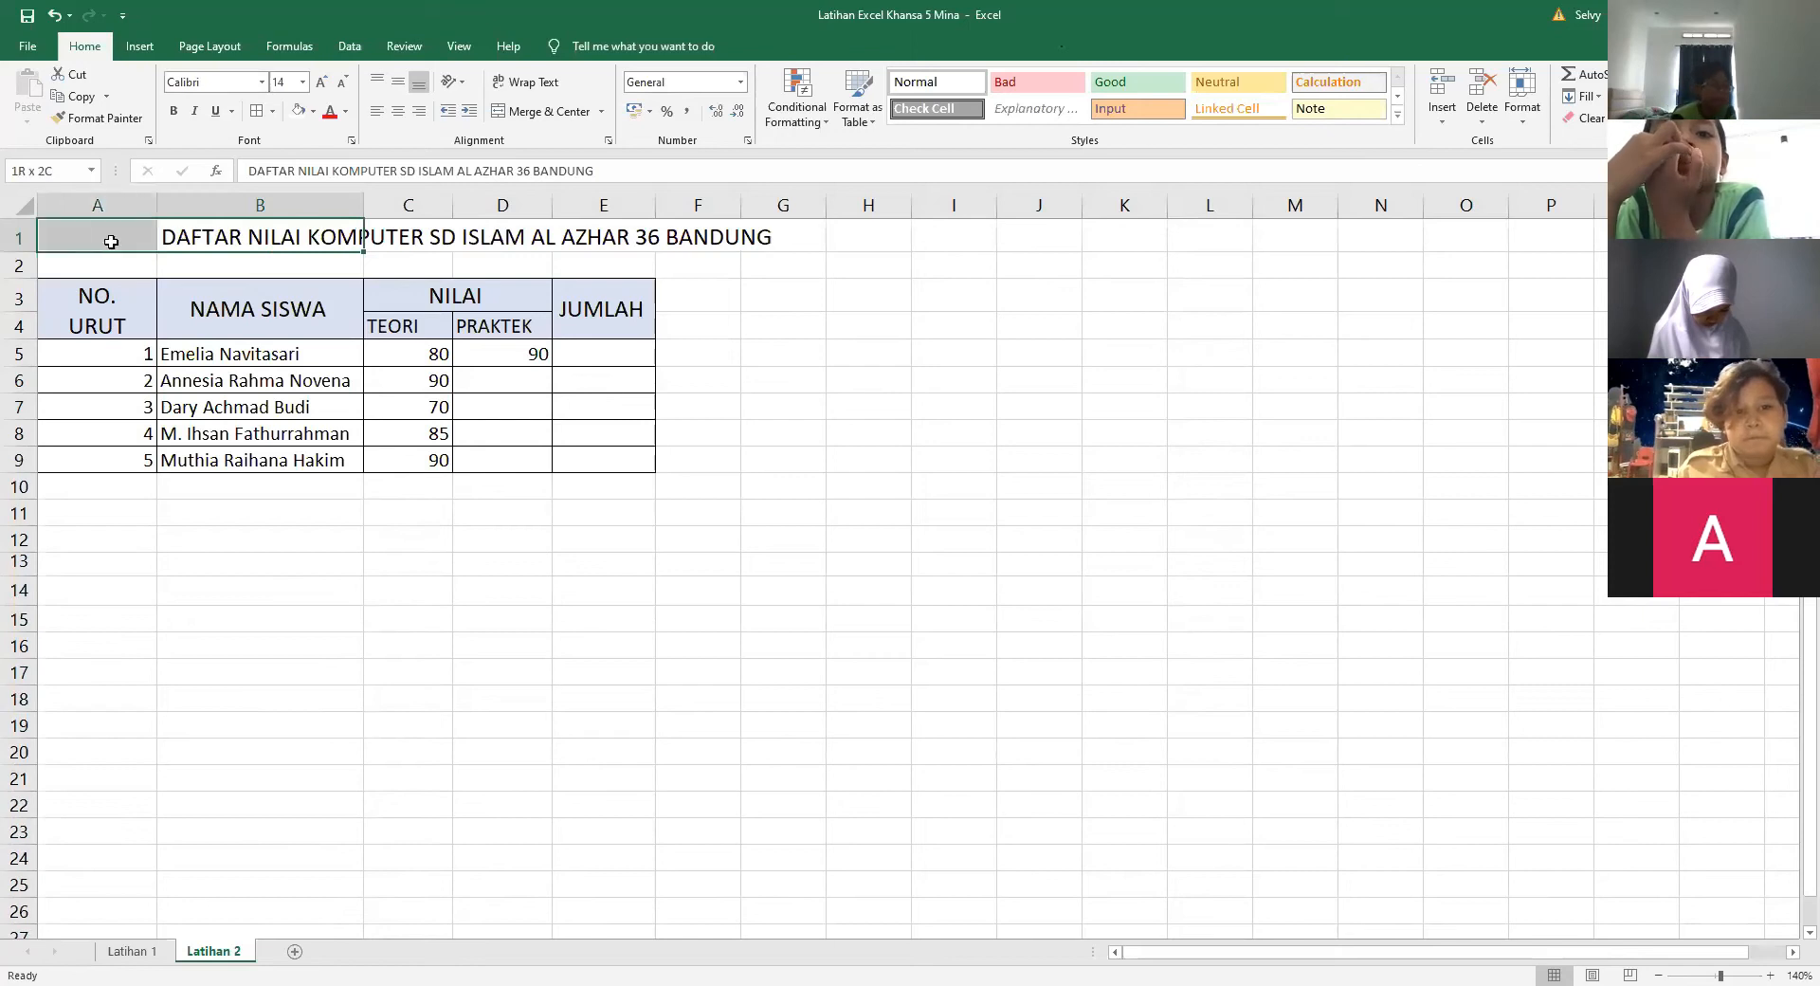
{"action": "left_click", "coordinate": [482, 574]}
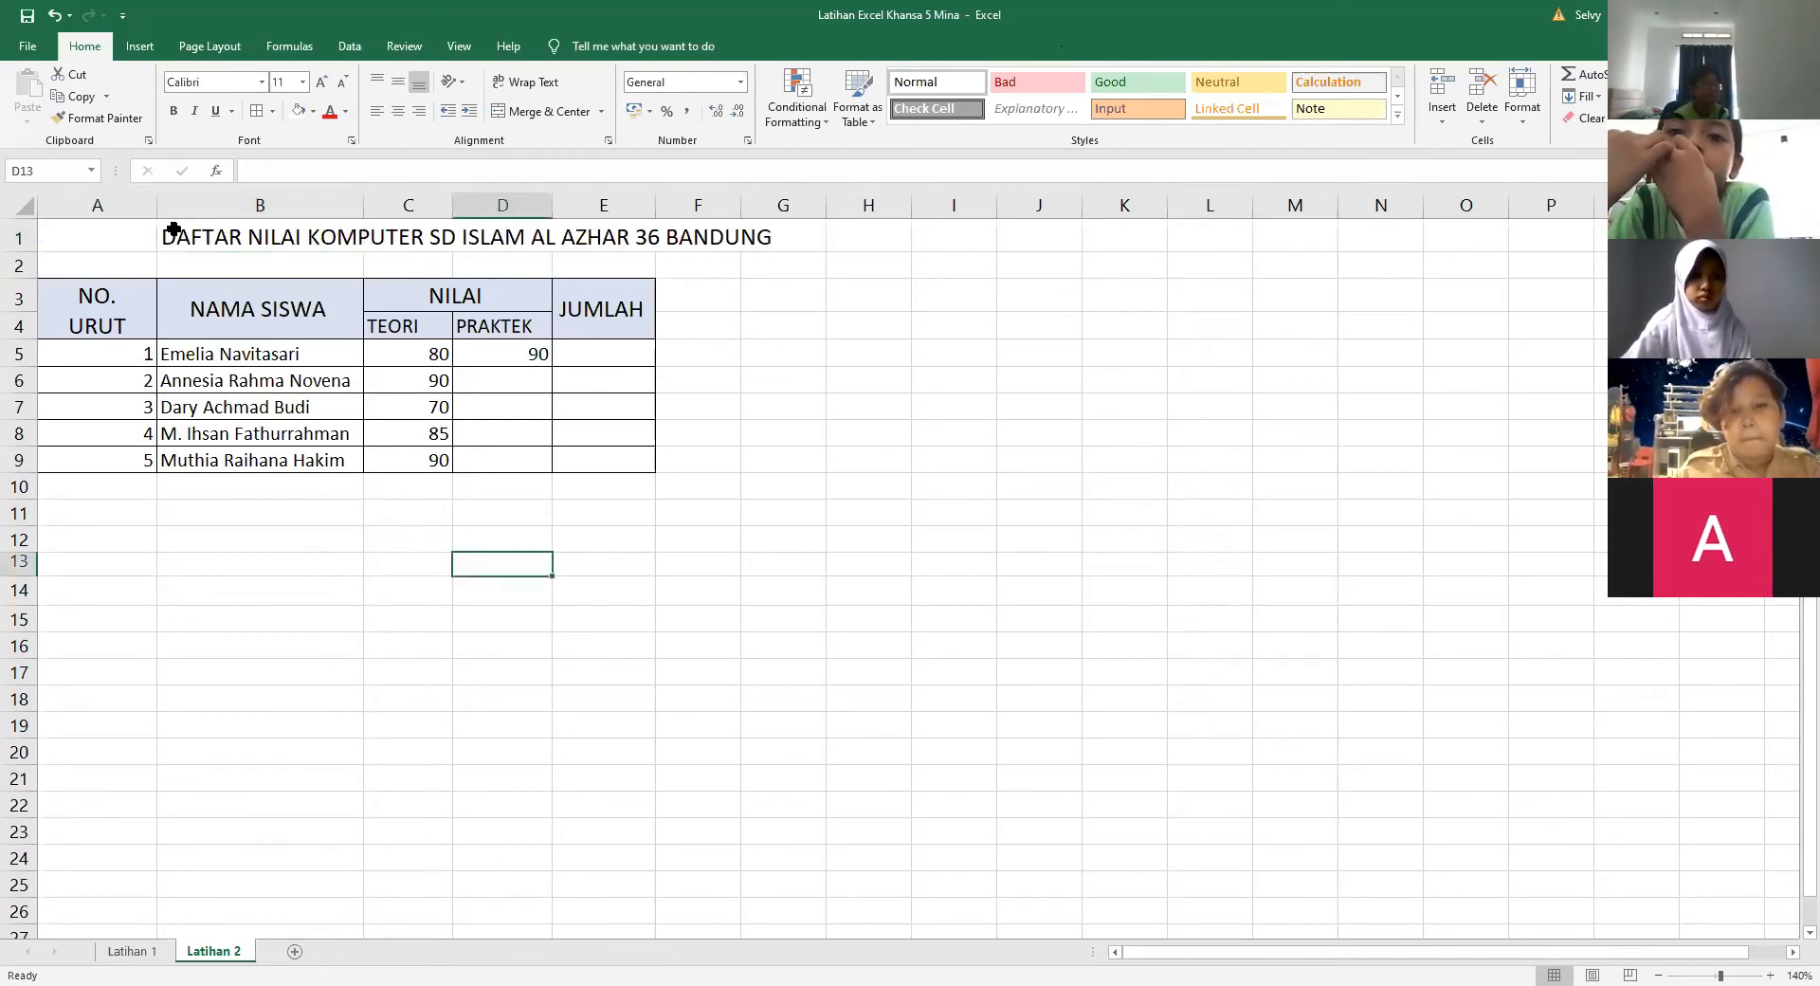
{"action": "left_click", "coordinate": [54, 16]}
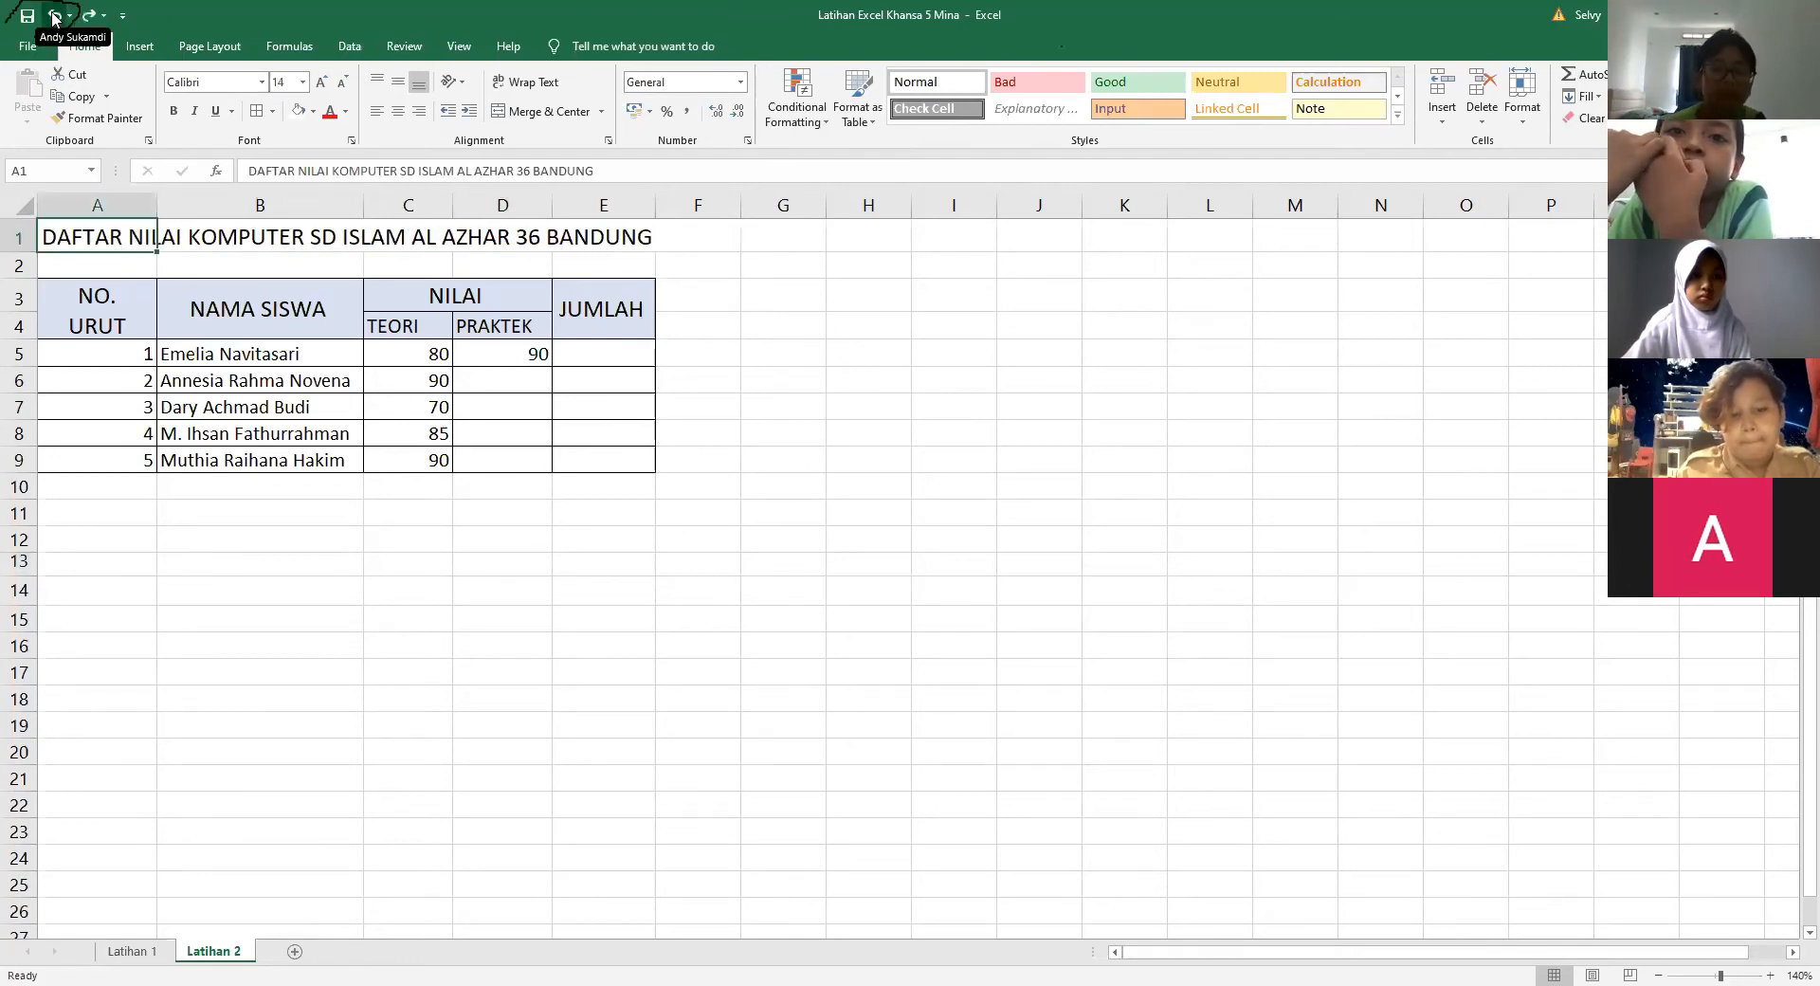
{"action": "left_click", "coordinate": [214, 616]}
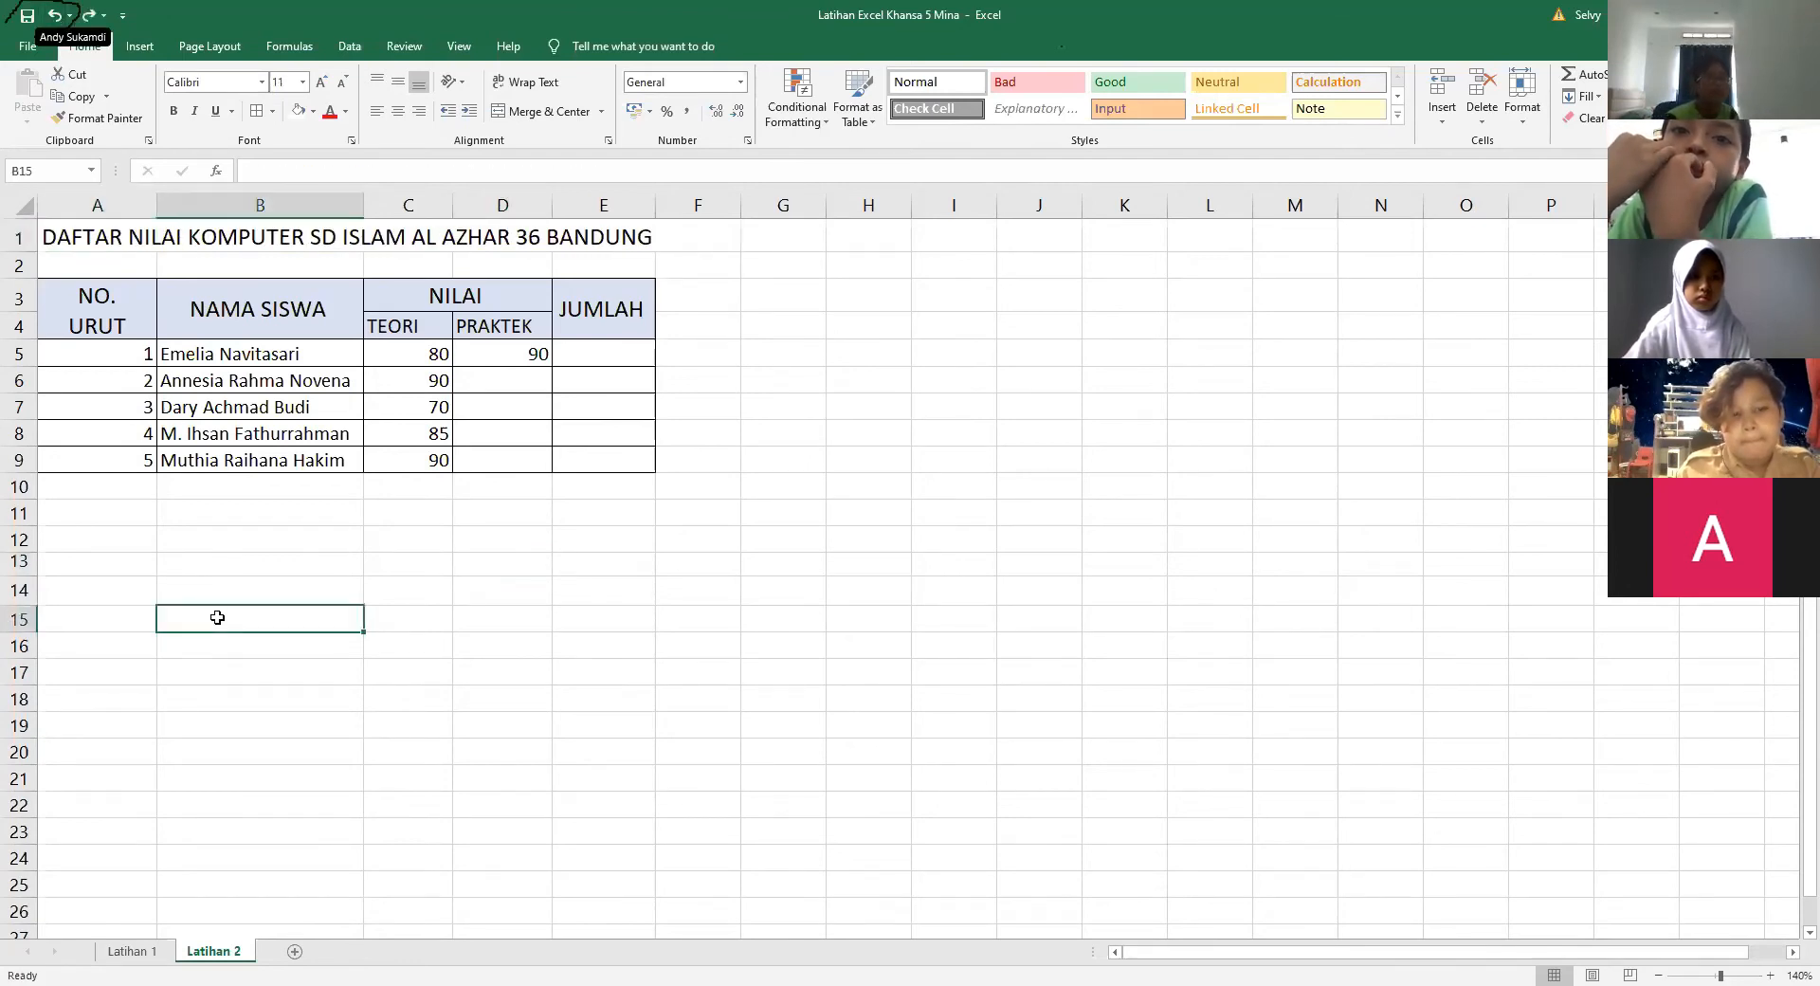
Merge and center the title across A1:E1 above the table on the Latihan 2 sheet.
{"action": "left_click_drag", "start_coordinate": [58, 242], "coordinate": [595, 238]}
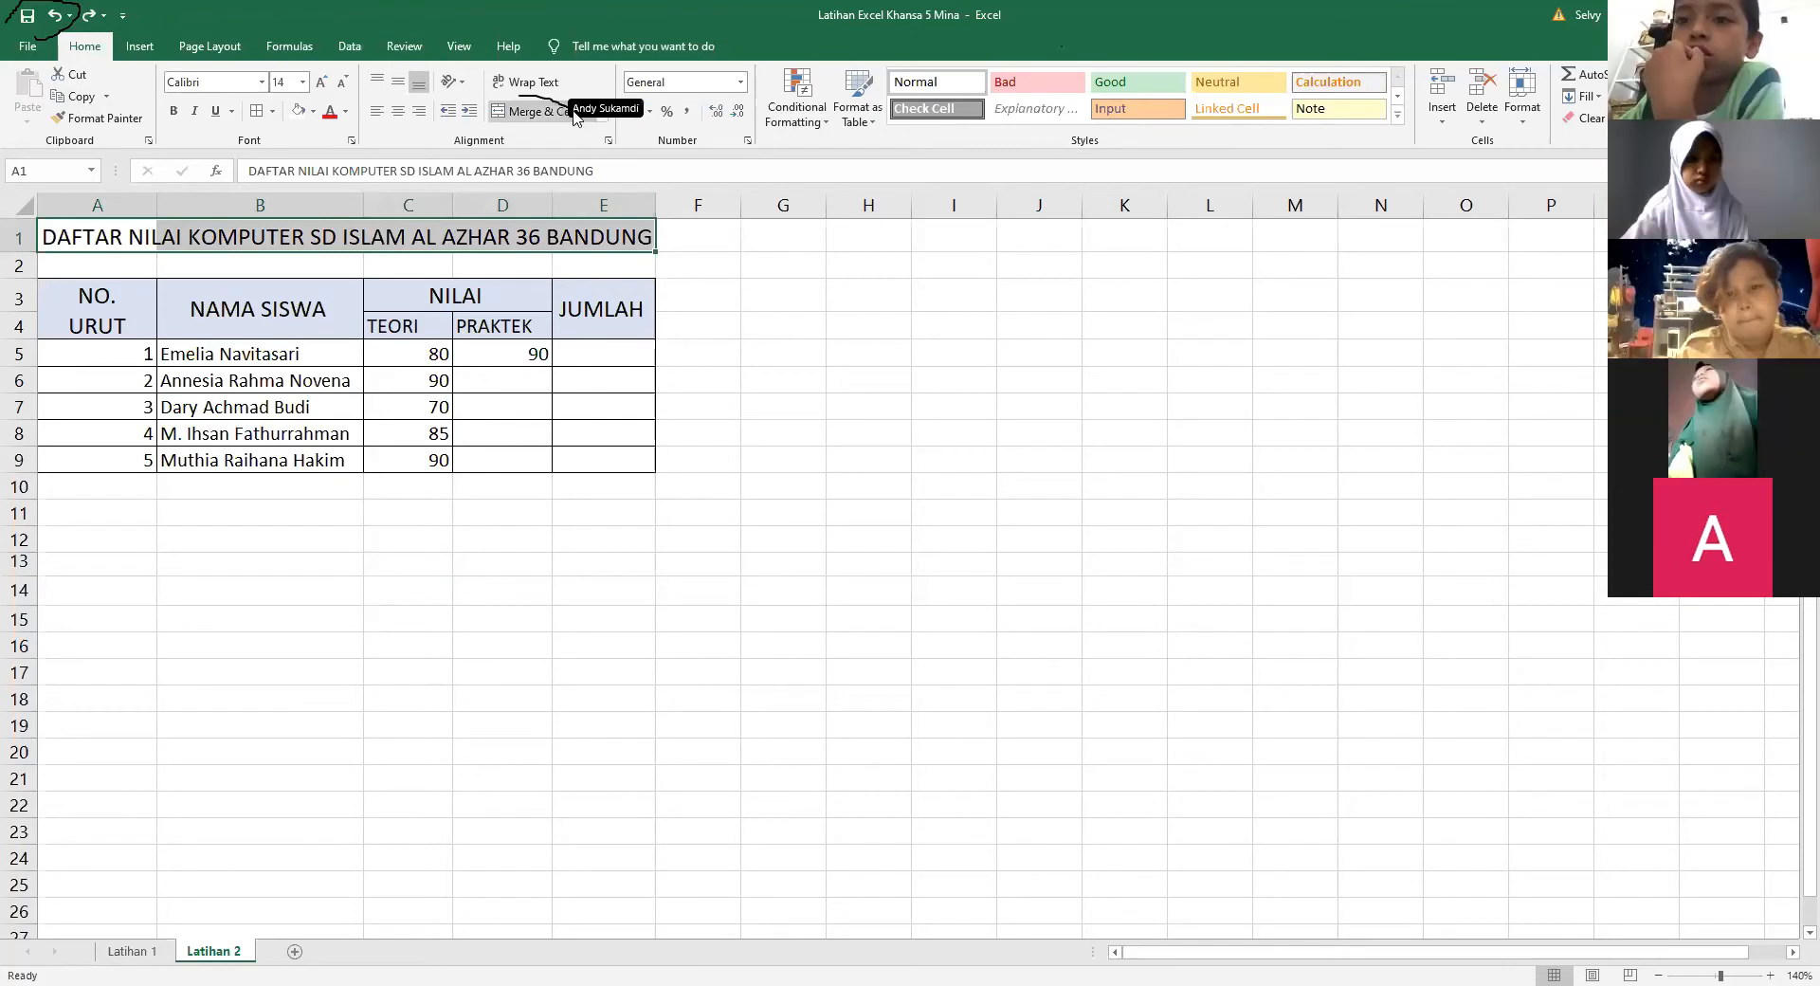
{"action": "left_click", "coordinate": [543, 113]}
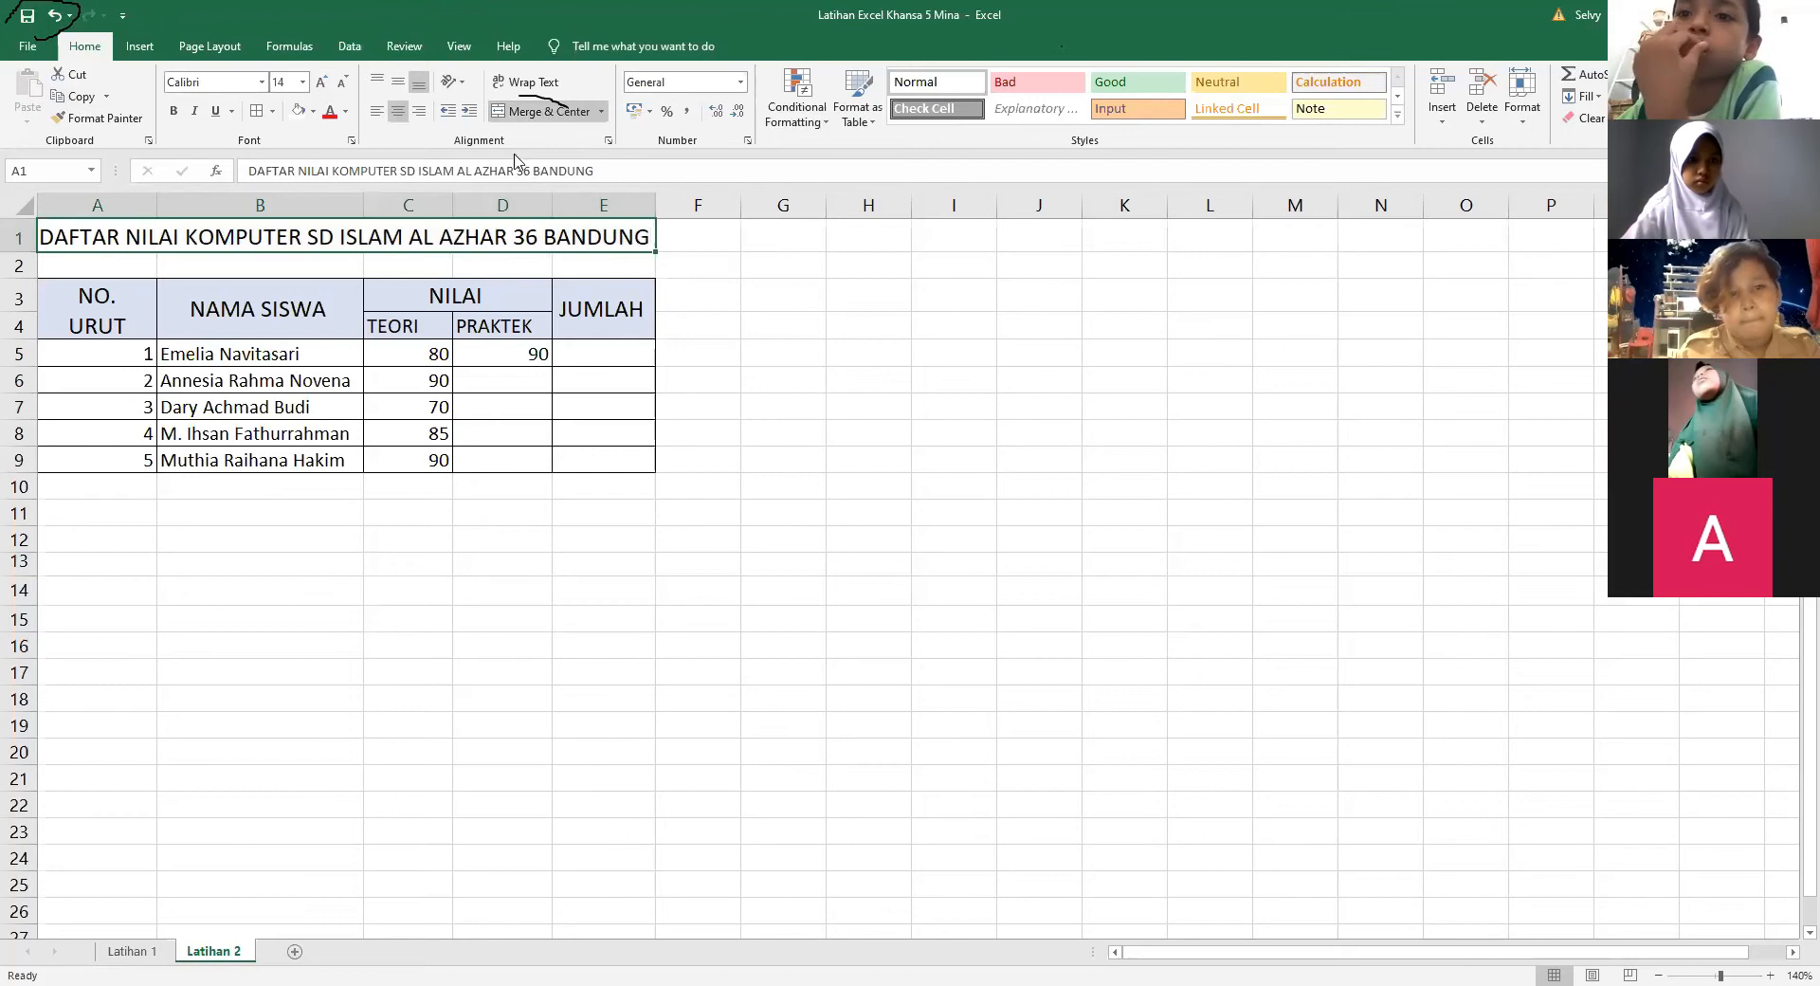
{"action": "left_click", "coordinate": [433, 548]}
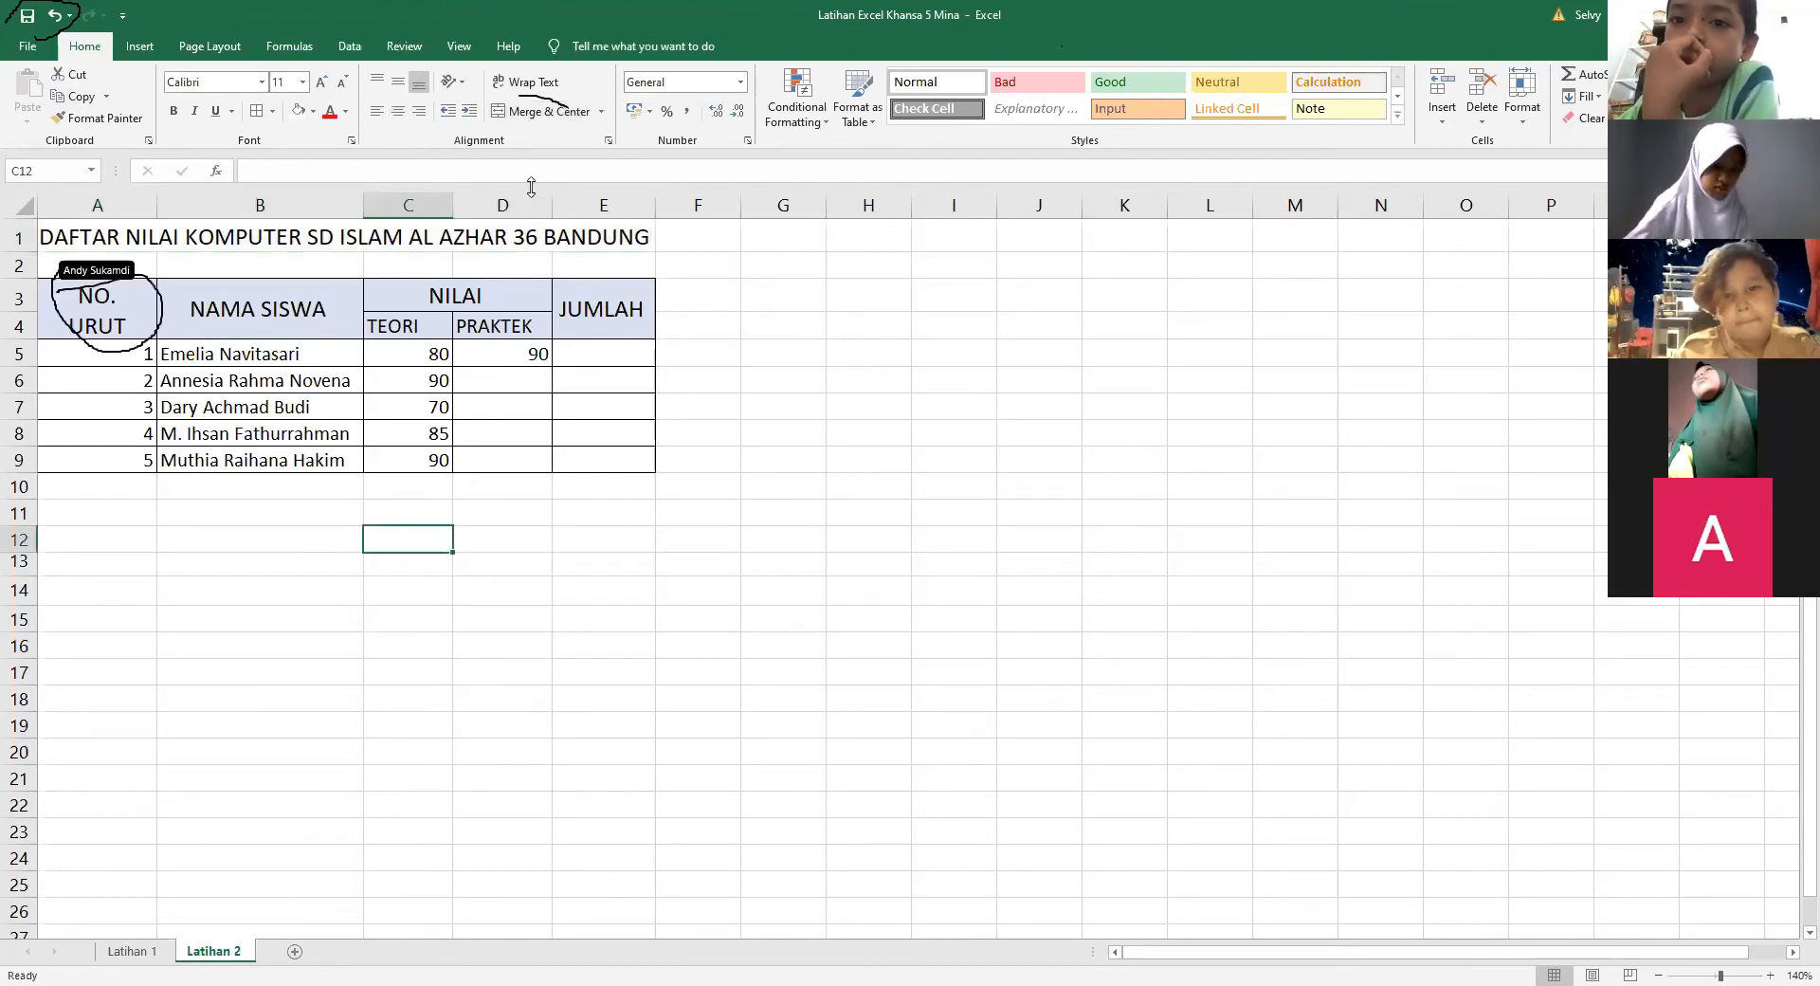
{"action": "left_click", "coordinate": [90, 318]}
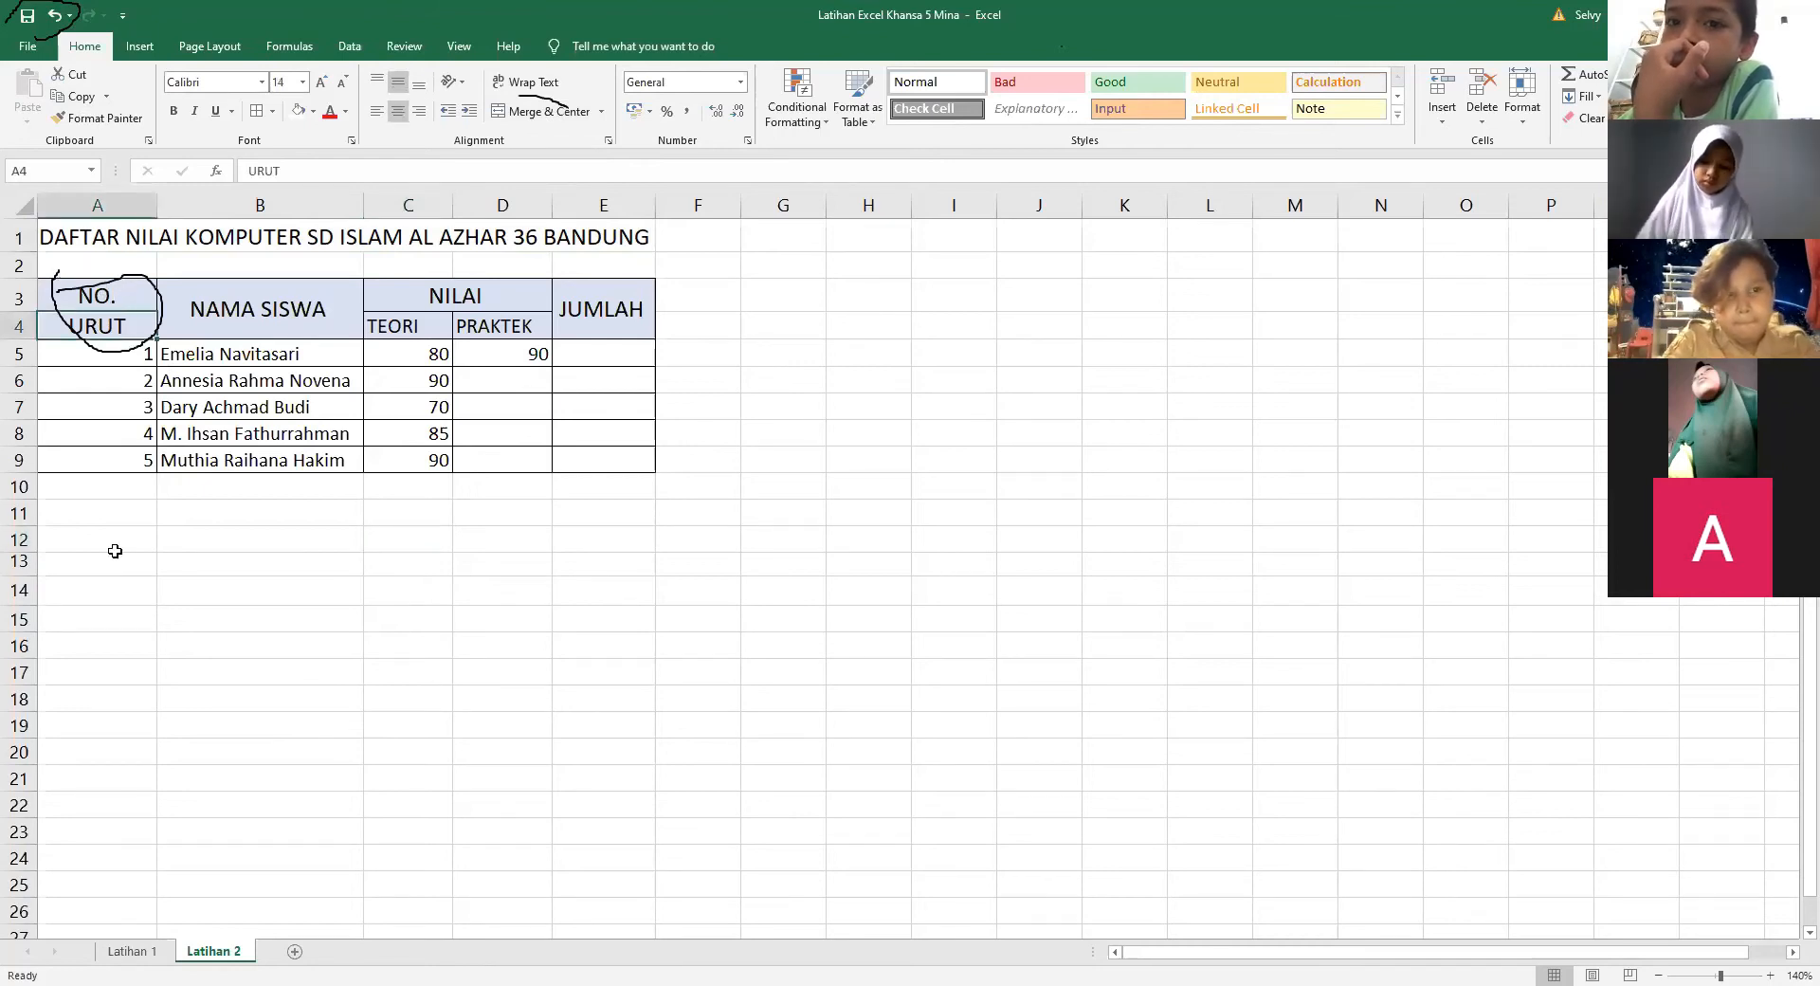
{"action": "left_click", "coordinate": [115, 545]}
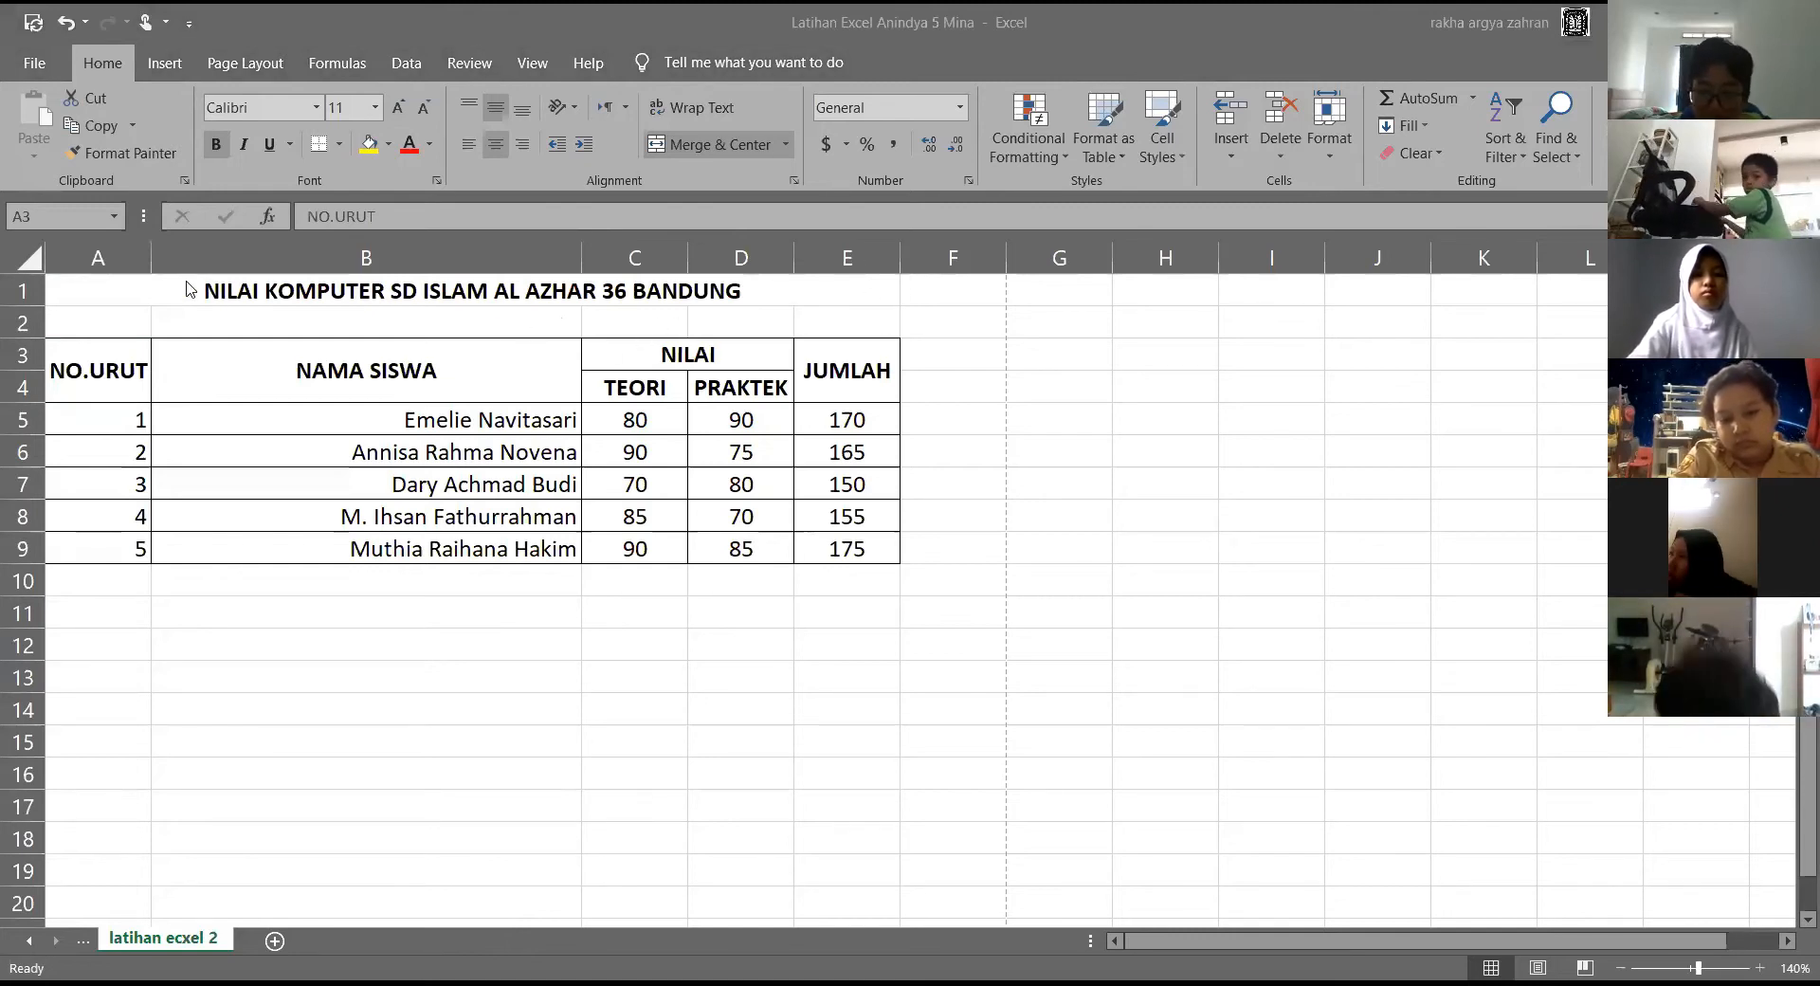
Try clearing and unmerging the NO.URUT header cell at A3, and undo both changes.
{"action": "left_click", "coordinate": [100, 349]}
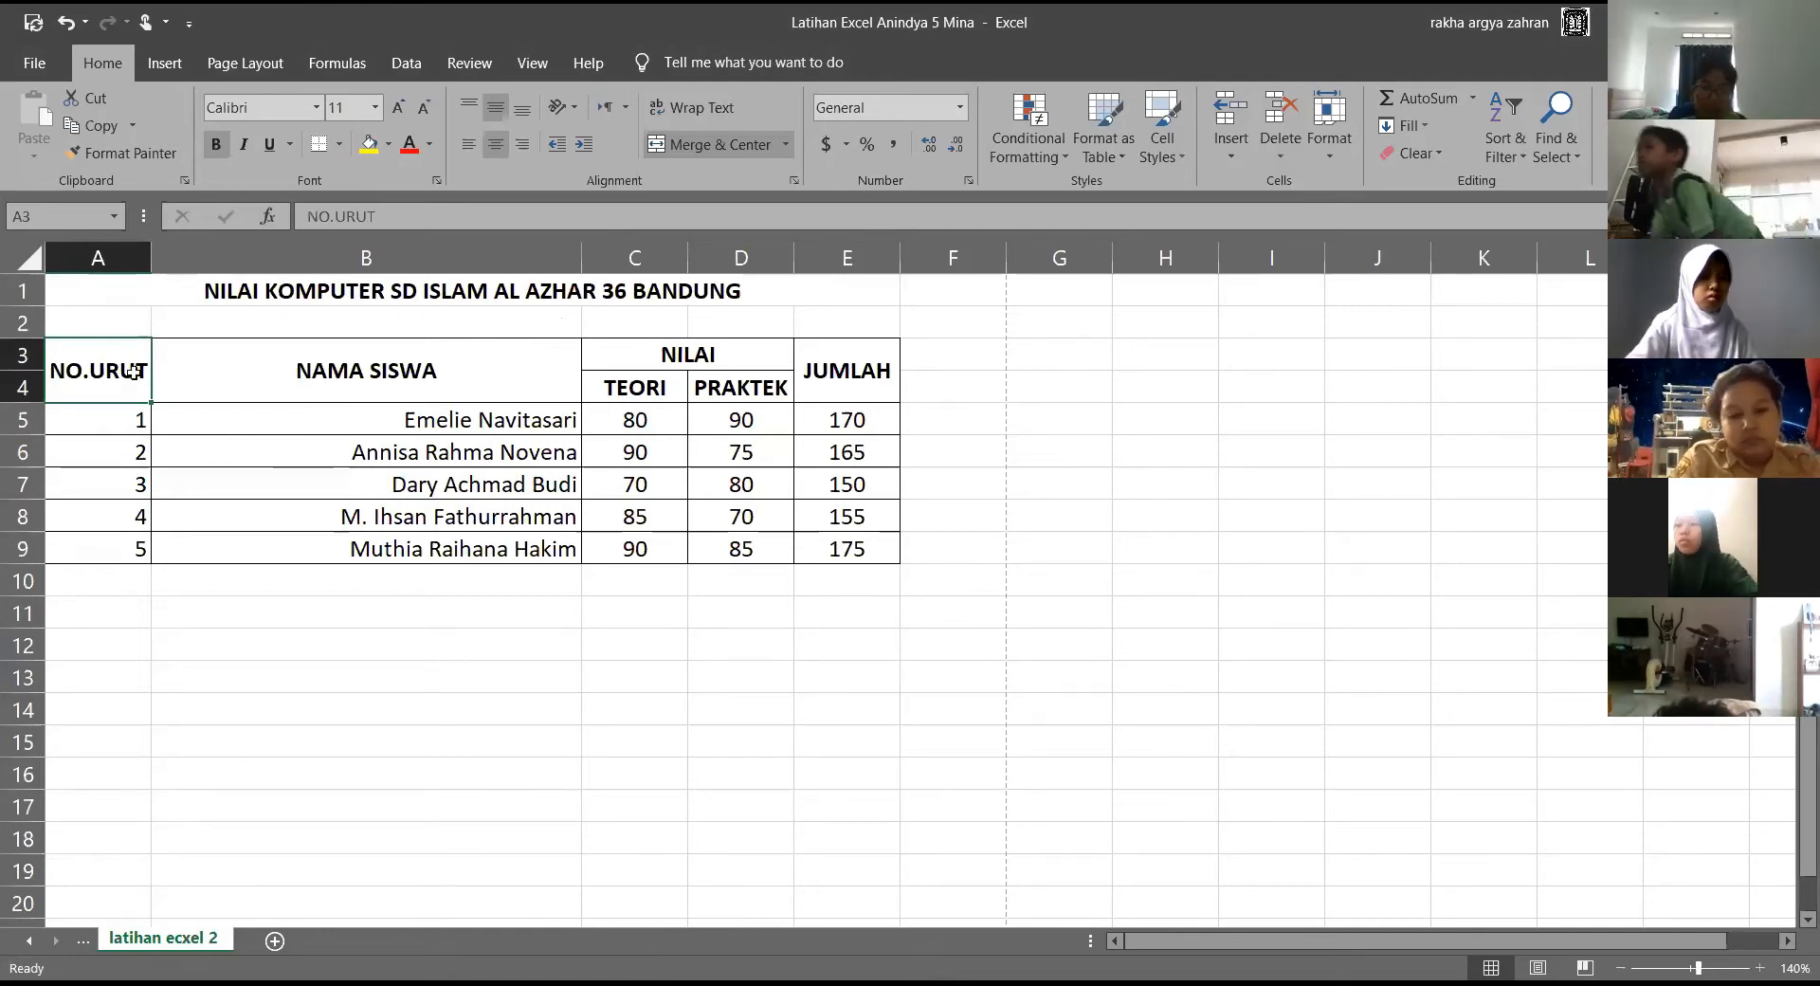
{"action": "key", "text": "Delete"}
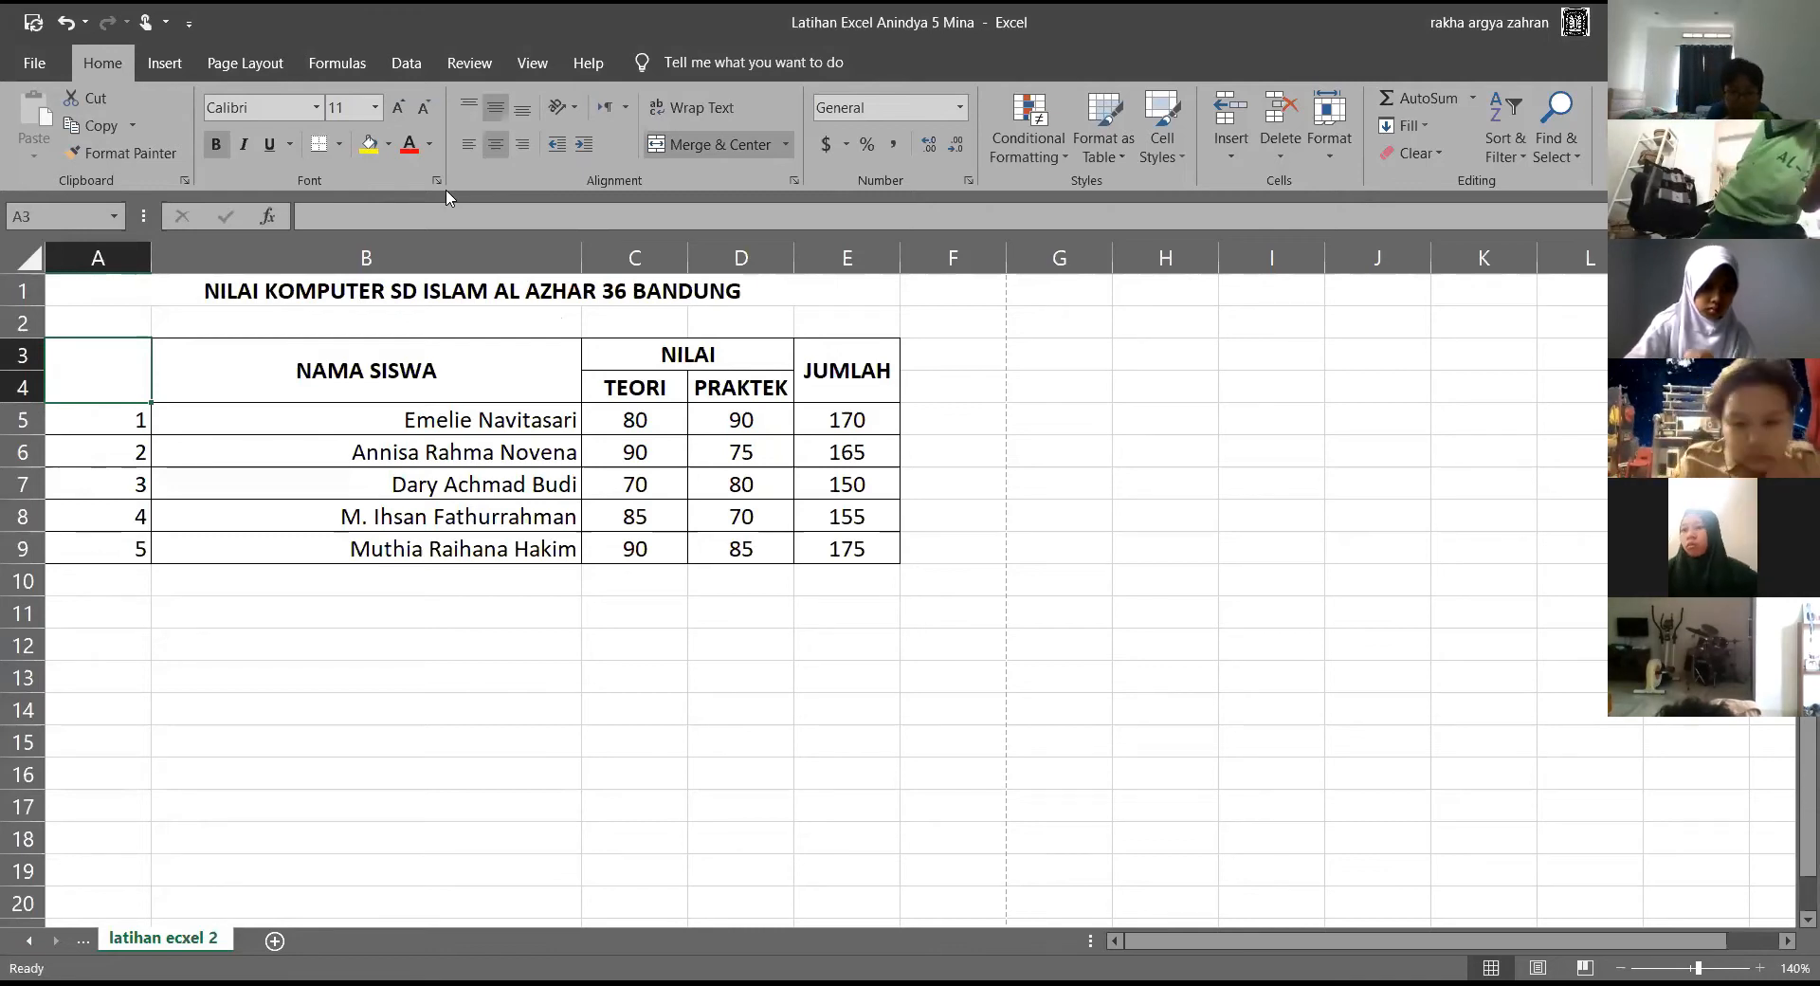
{"action": "left_click", "coordinate": [720, 145]}
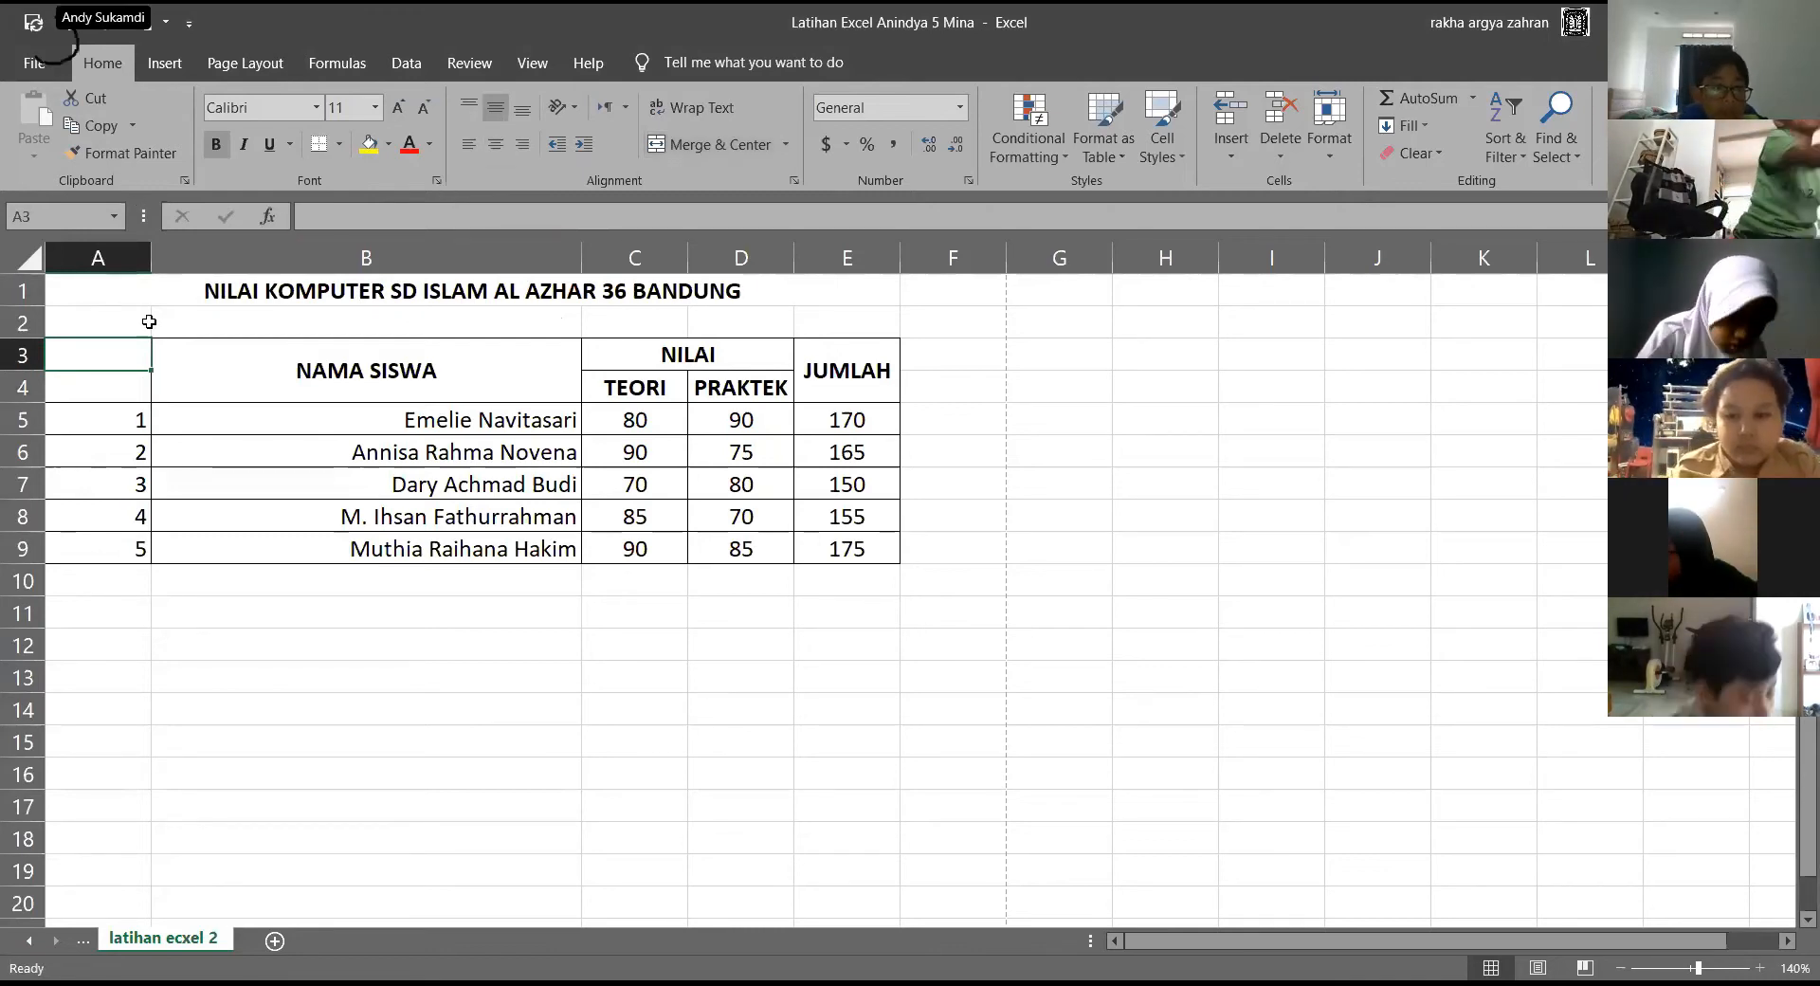
{"action": "left_click", "coordinate": [100, 20]}
{"action": "left_click", "coordinate": [100, 20]}
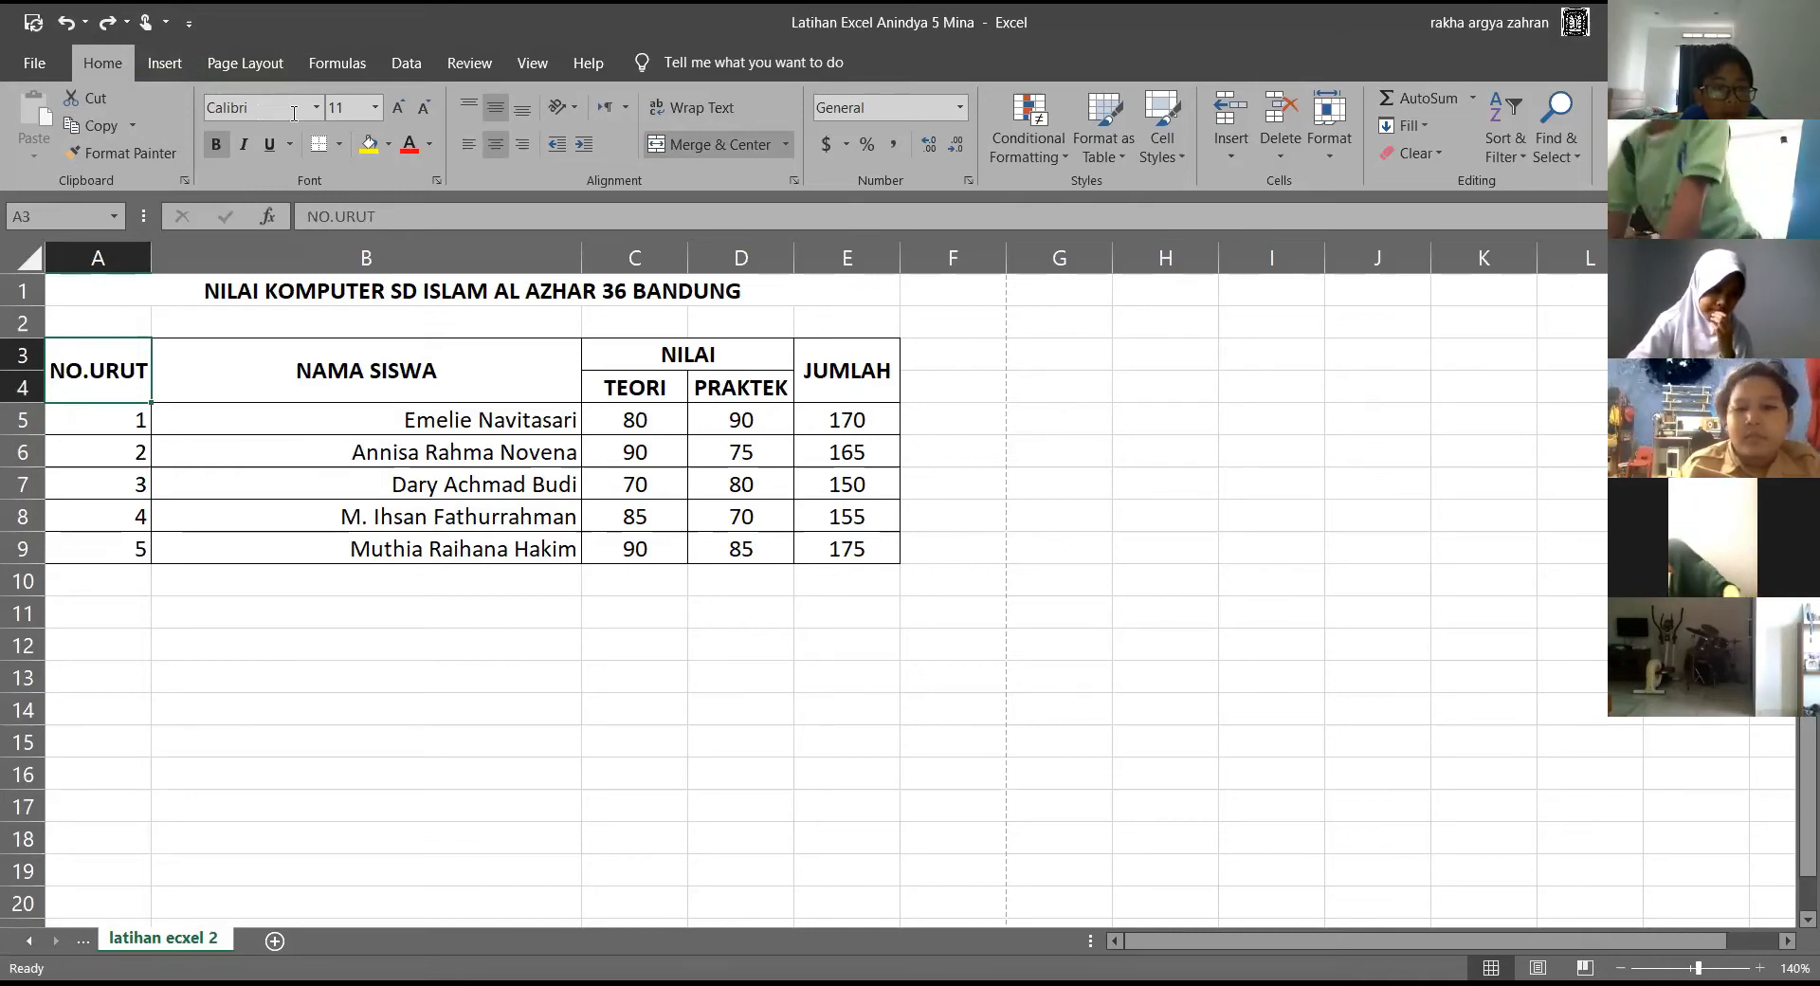
Unmerge the NO.URUT header cell and split its text, entering NO in A3 and URUT in A4.
{"action": "left_click", "coordinate": [701, 144]}
{"action": "left_click", "coordinate": [143, 349]}
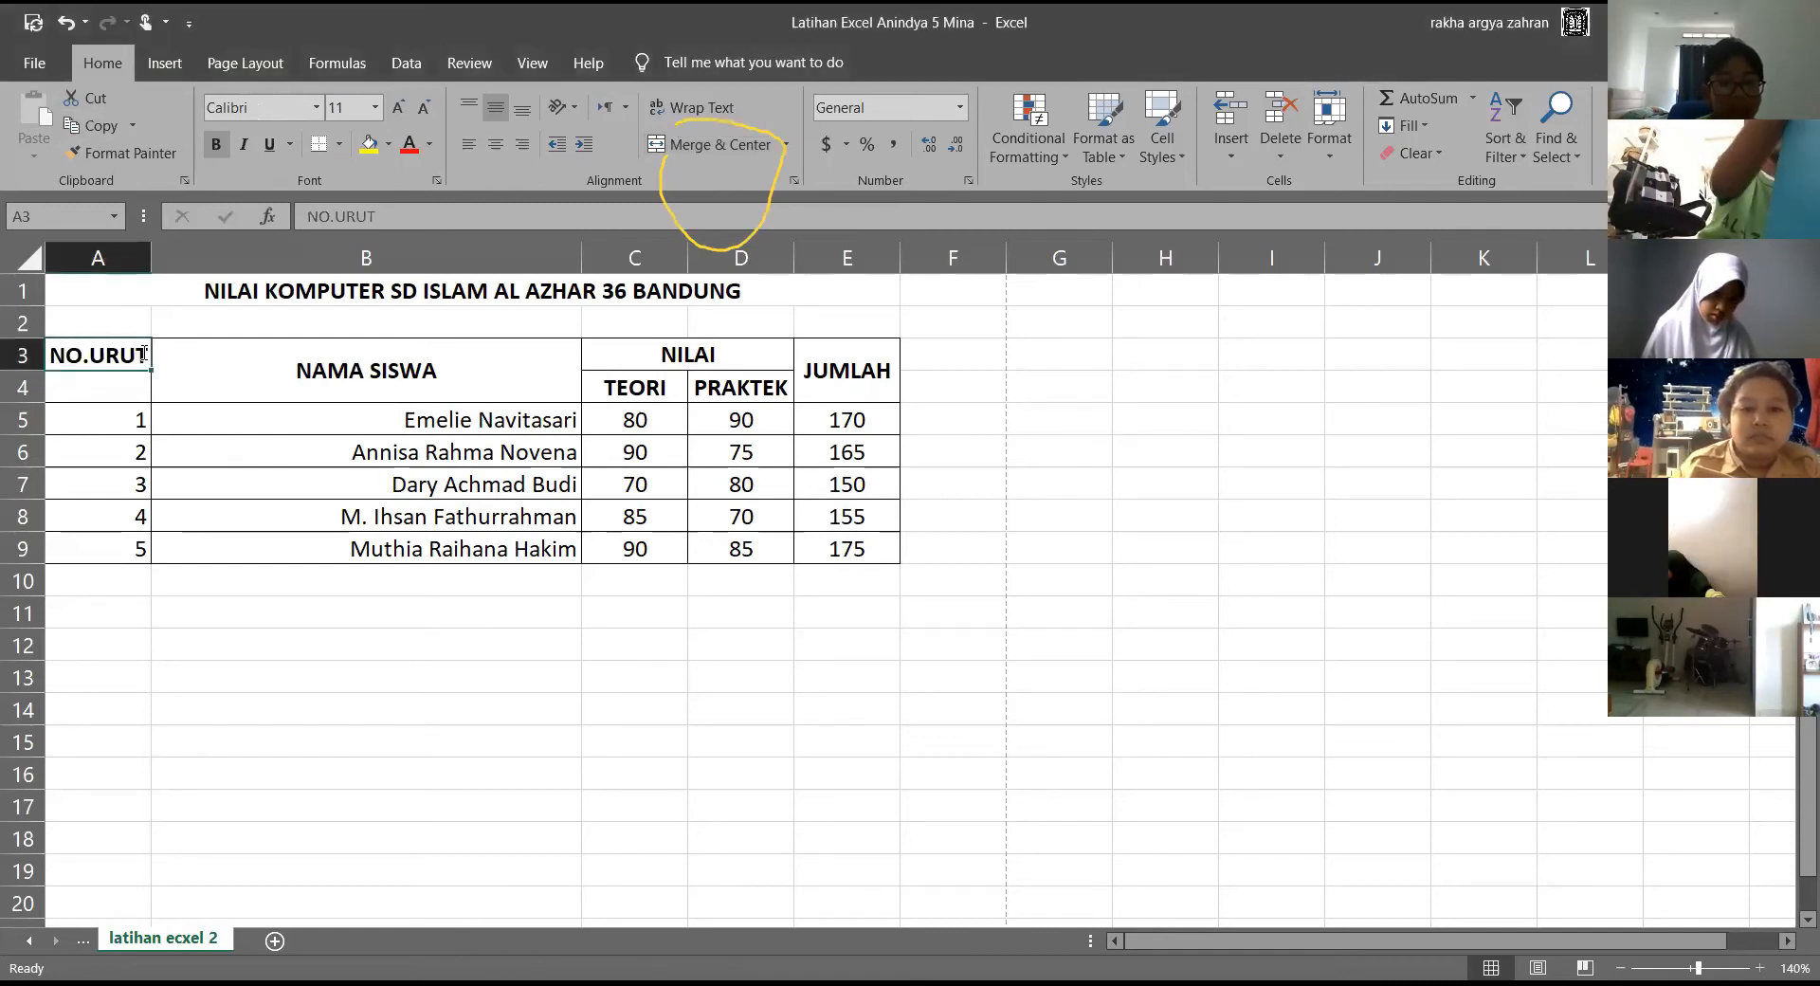
{"action": "key", "text": "BackSpace"}
{"action": "type", "text": "NO"}
{"action": "key", "text": "Return"}
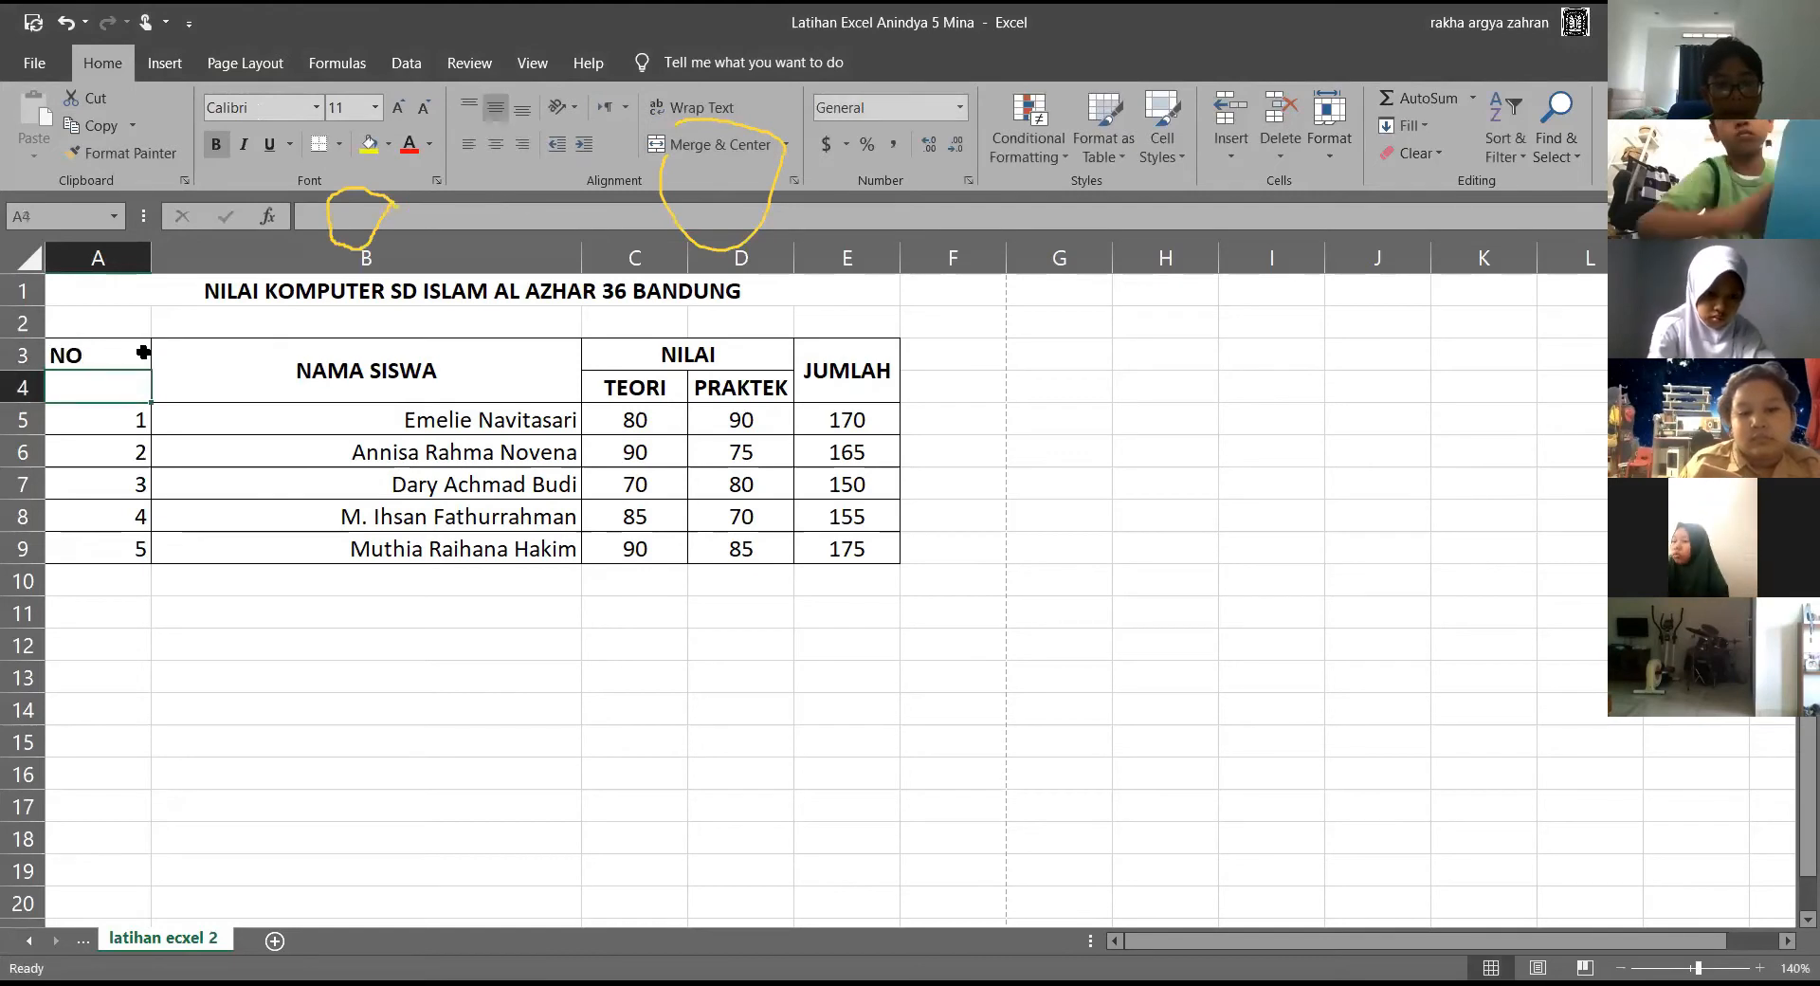
{"action": "type", "text": "R"}
{"action": "key", "text": "BackSpace"}
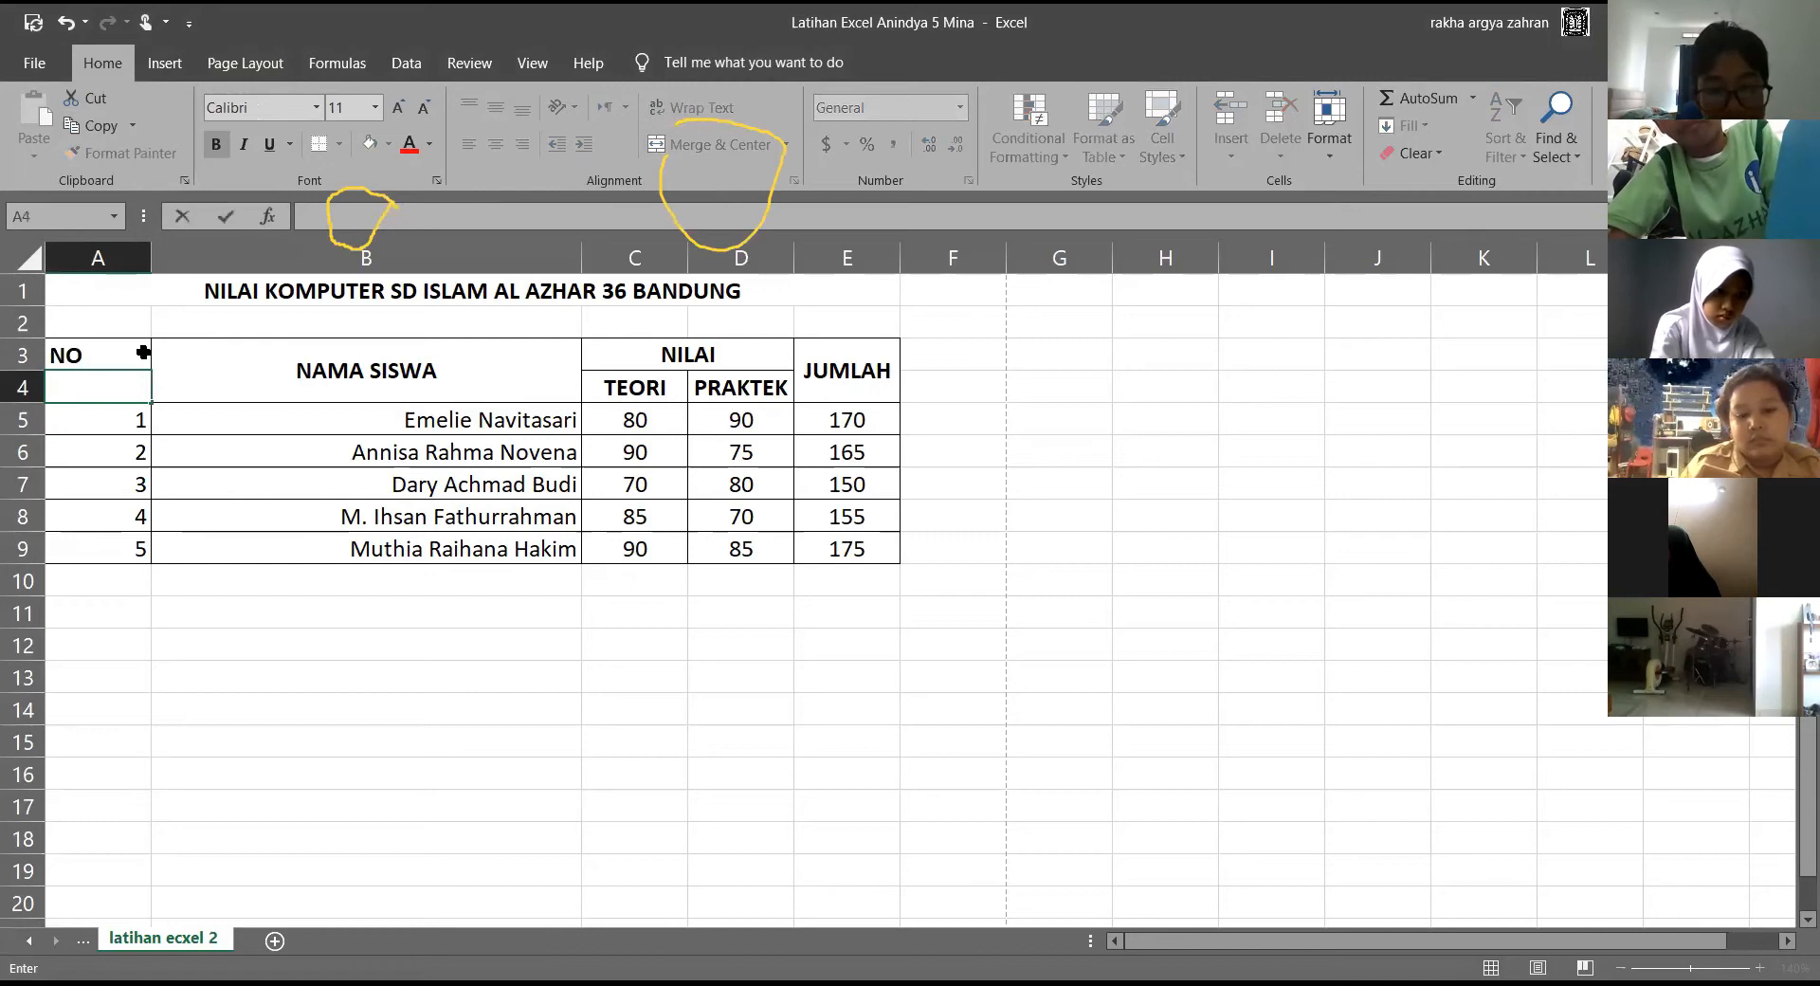
{"action": "type", "text": "URUT"}
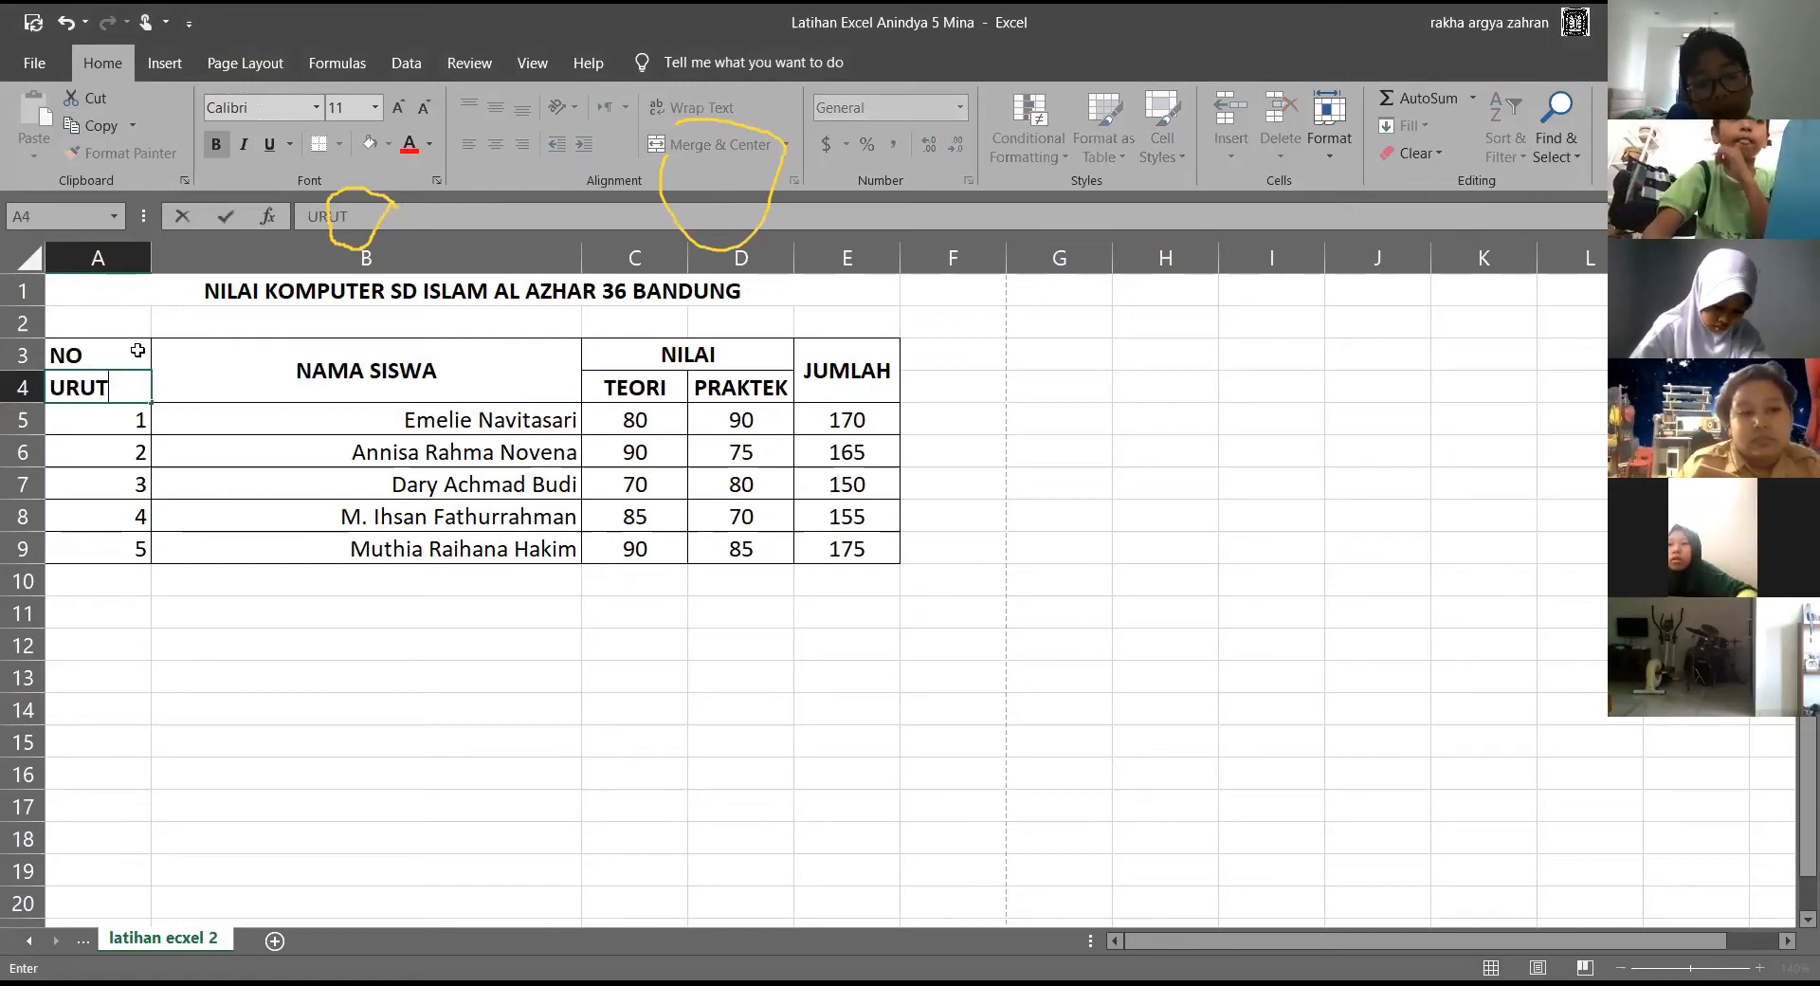
{"action": "left_click", "coordinate": [137, 351]}
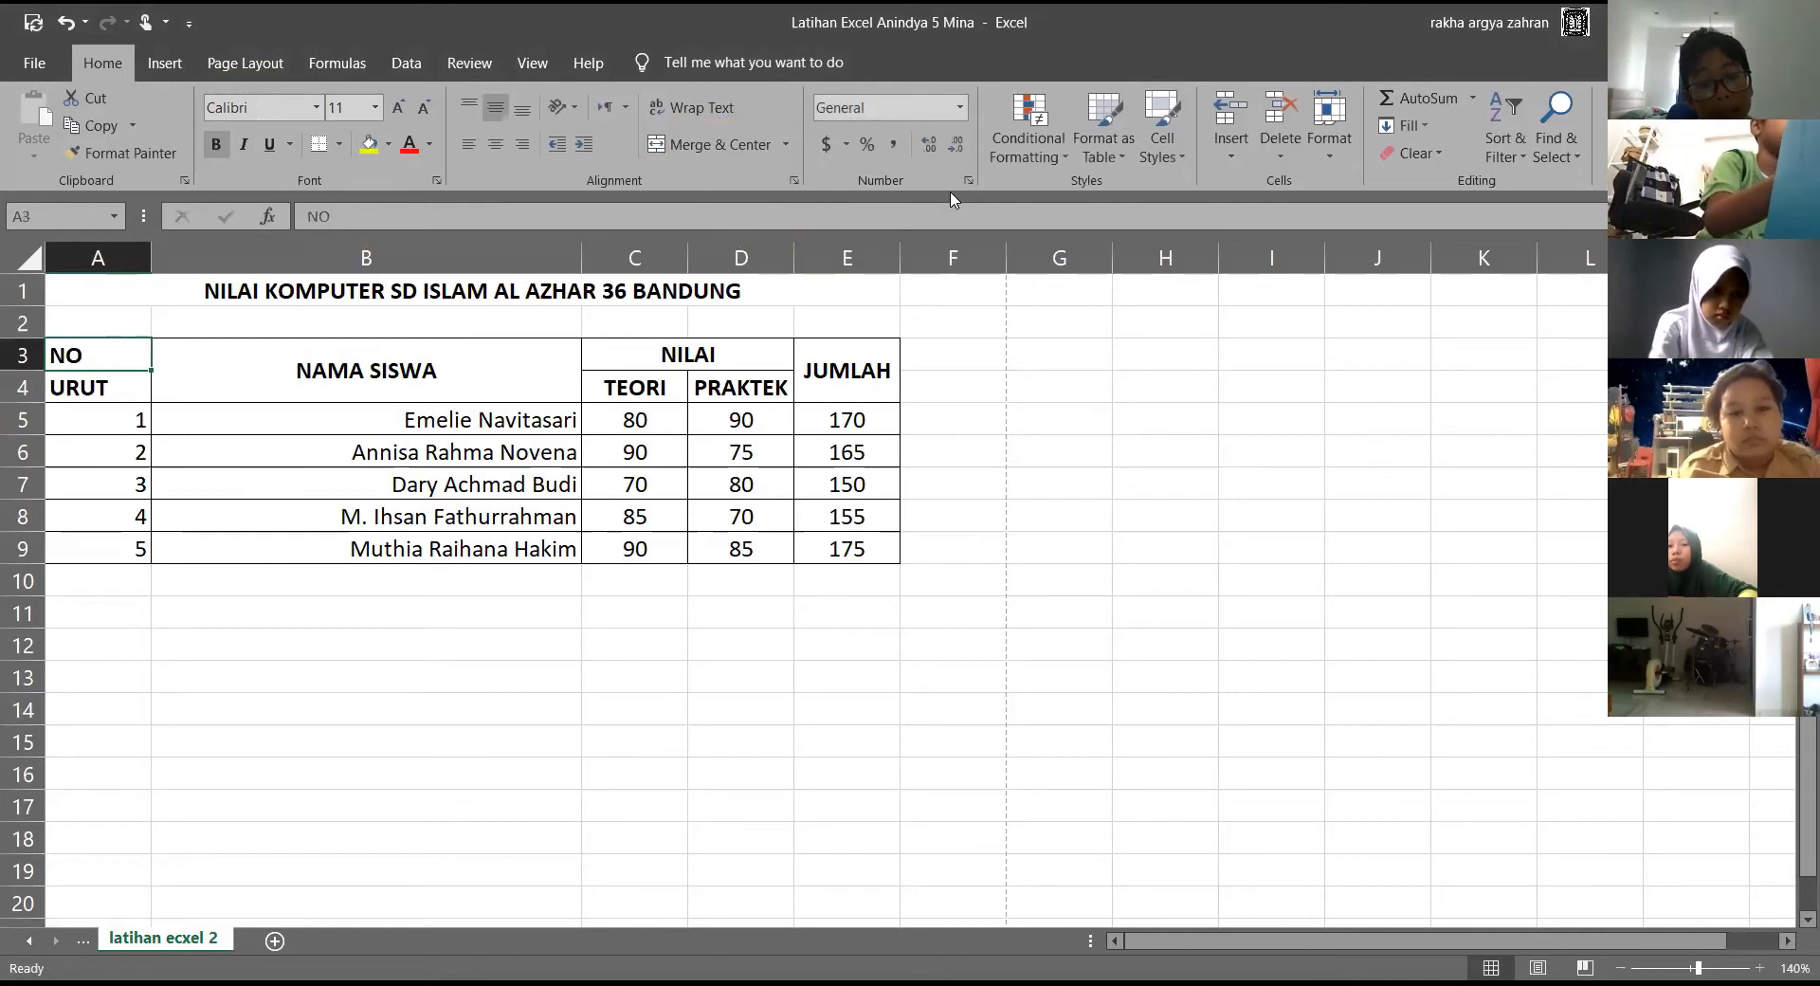
Try centering NO in cell A3 and undo the alignment.
{"action": "left_click", "coordinate": [380, 254]}
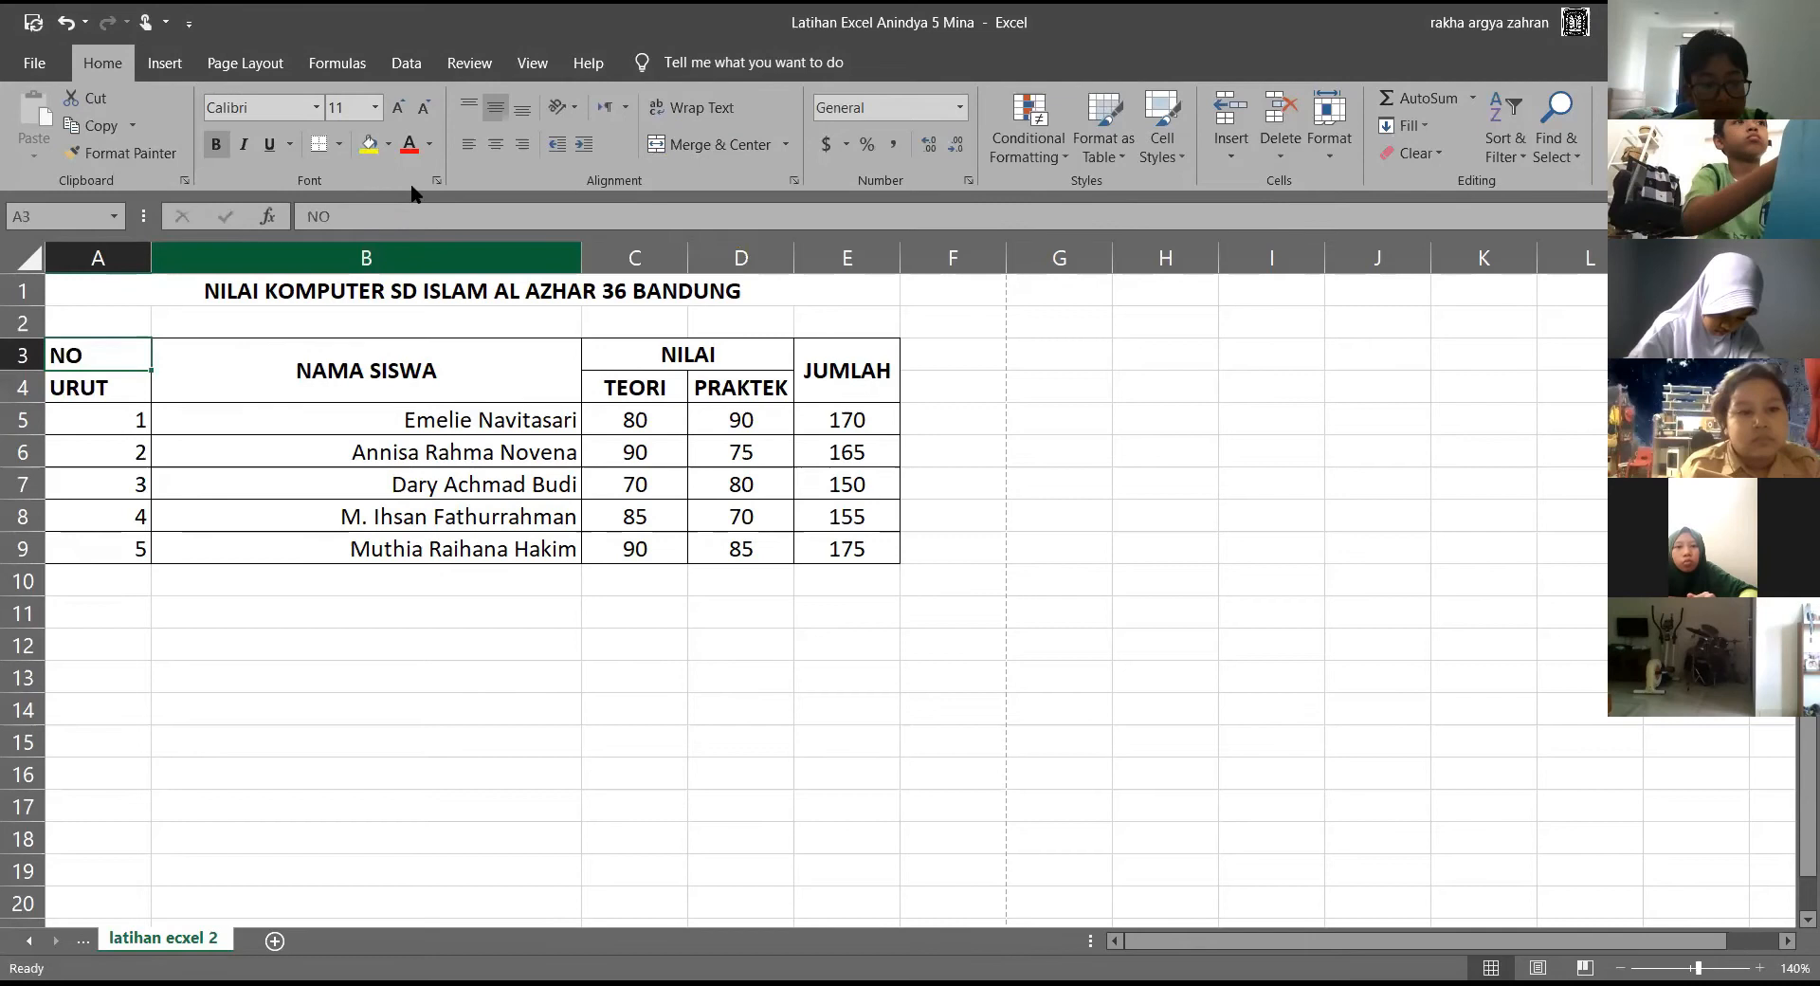
{"action": "key", "text": "ctrl+e"}
{"action": "left_click", "coordinate": [134, 390]}
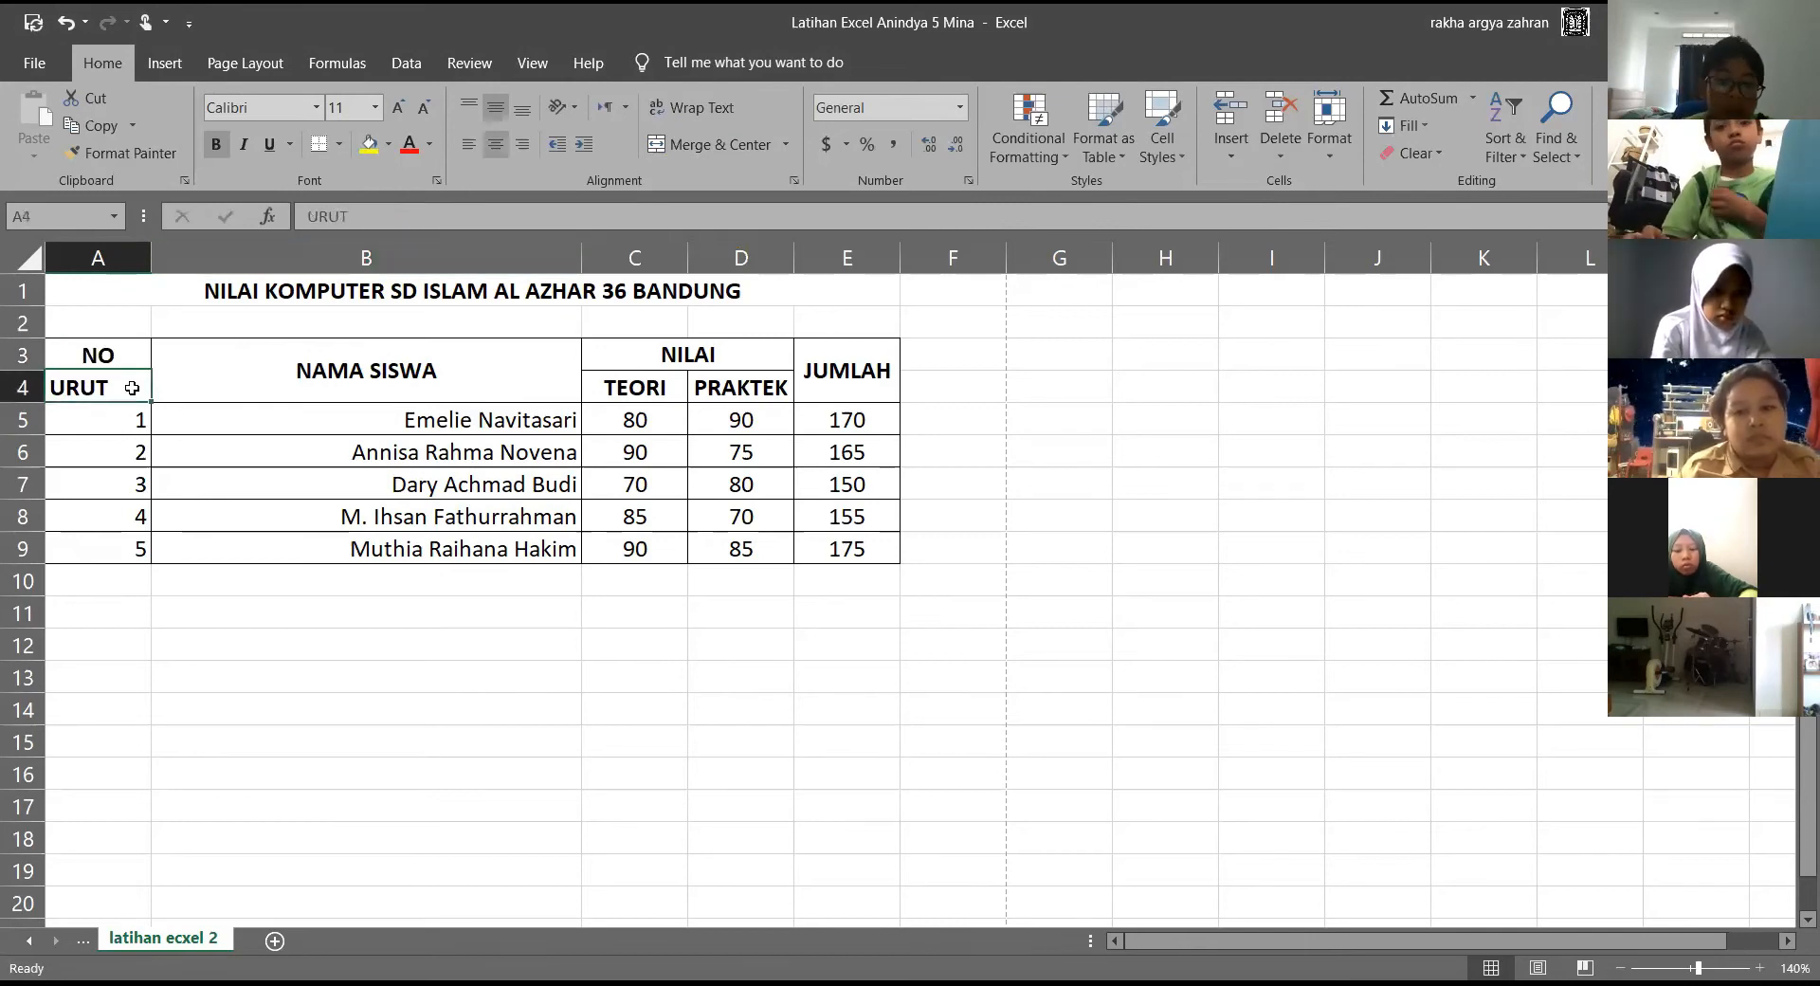
{"action": "left_click", "coordinate": [136, 361]}
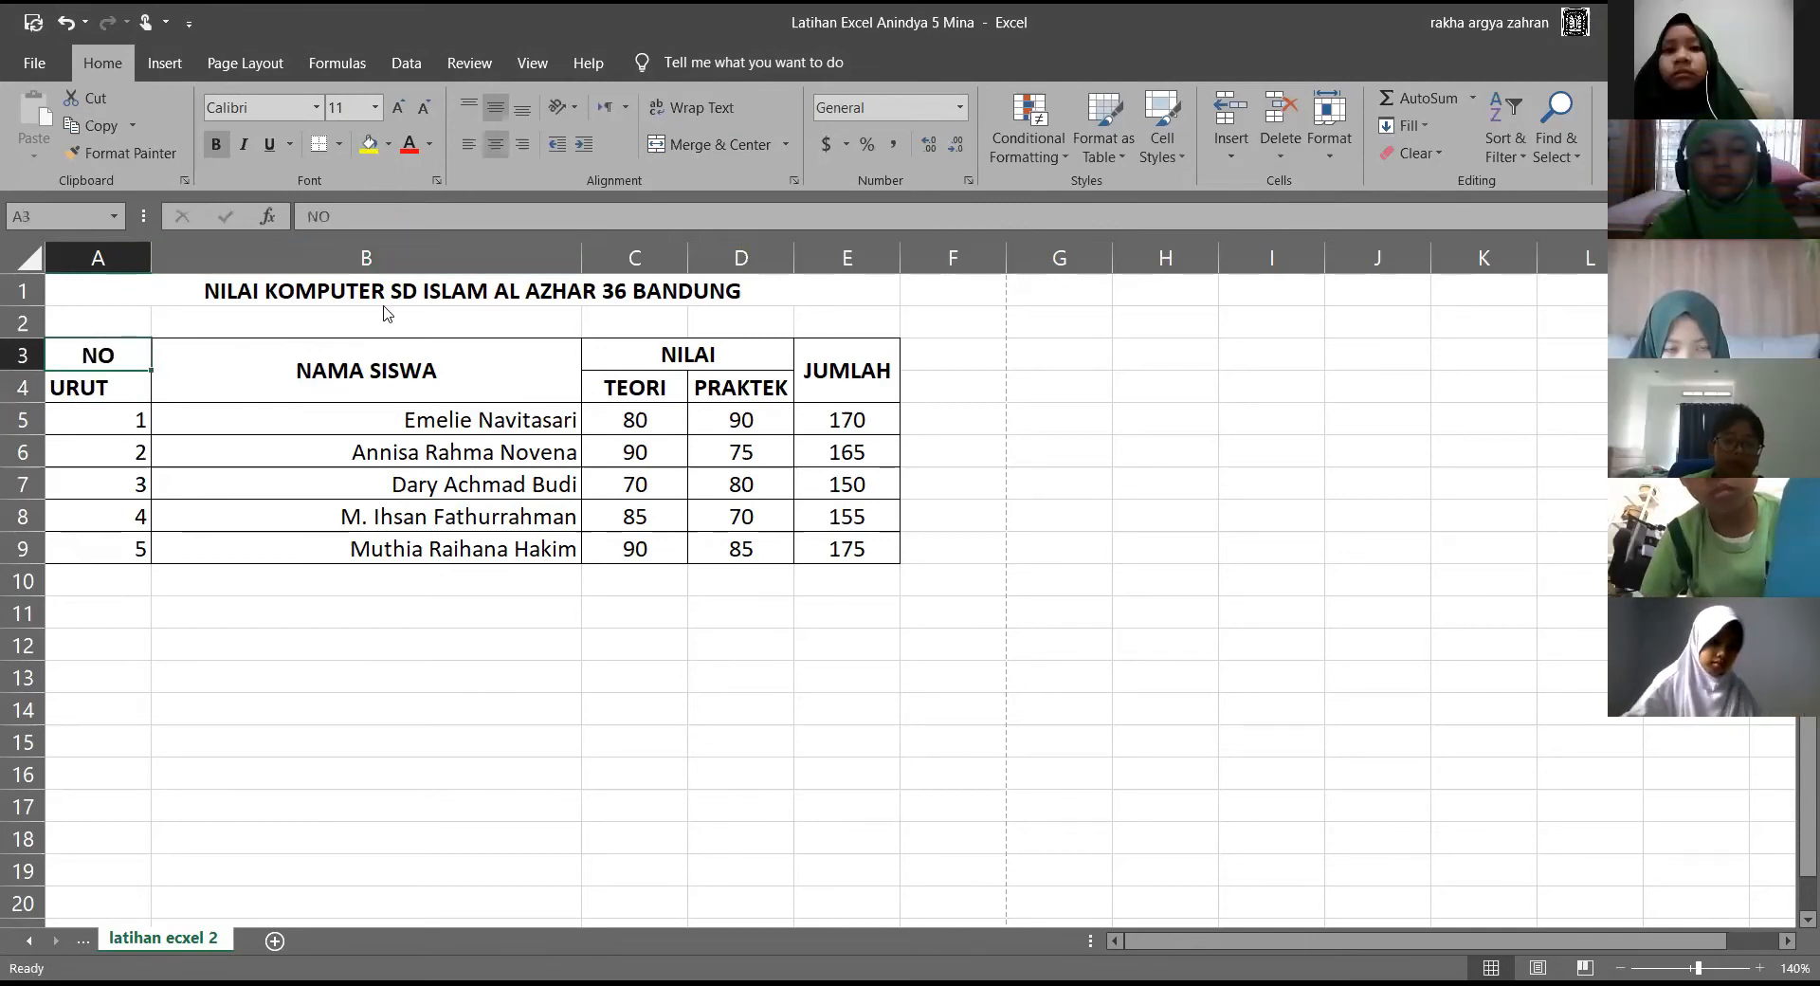
{"action": "key", "text": "ctrl+z"}
Undo the fill of NO into A4 and center the NO and URUT header texts in A3:A4.
{"action": "left_click_drag", "start_coordinate": [150, 370], "coordinate": [147, 399]}
{"action": "left_click", "coordinate": [171, 417]}
{"action": "left_click", "coordinate": [147, 477]}
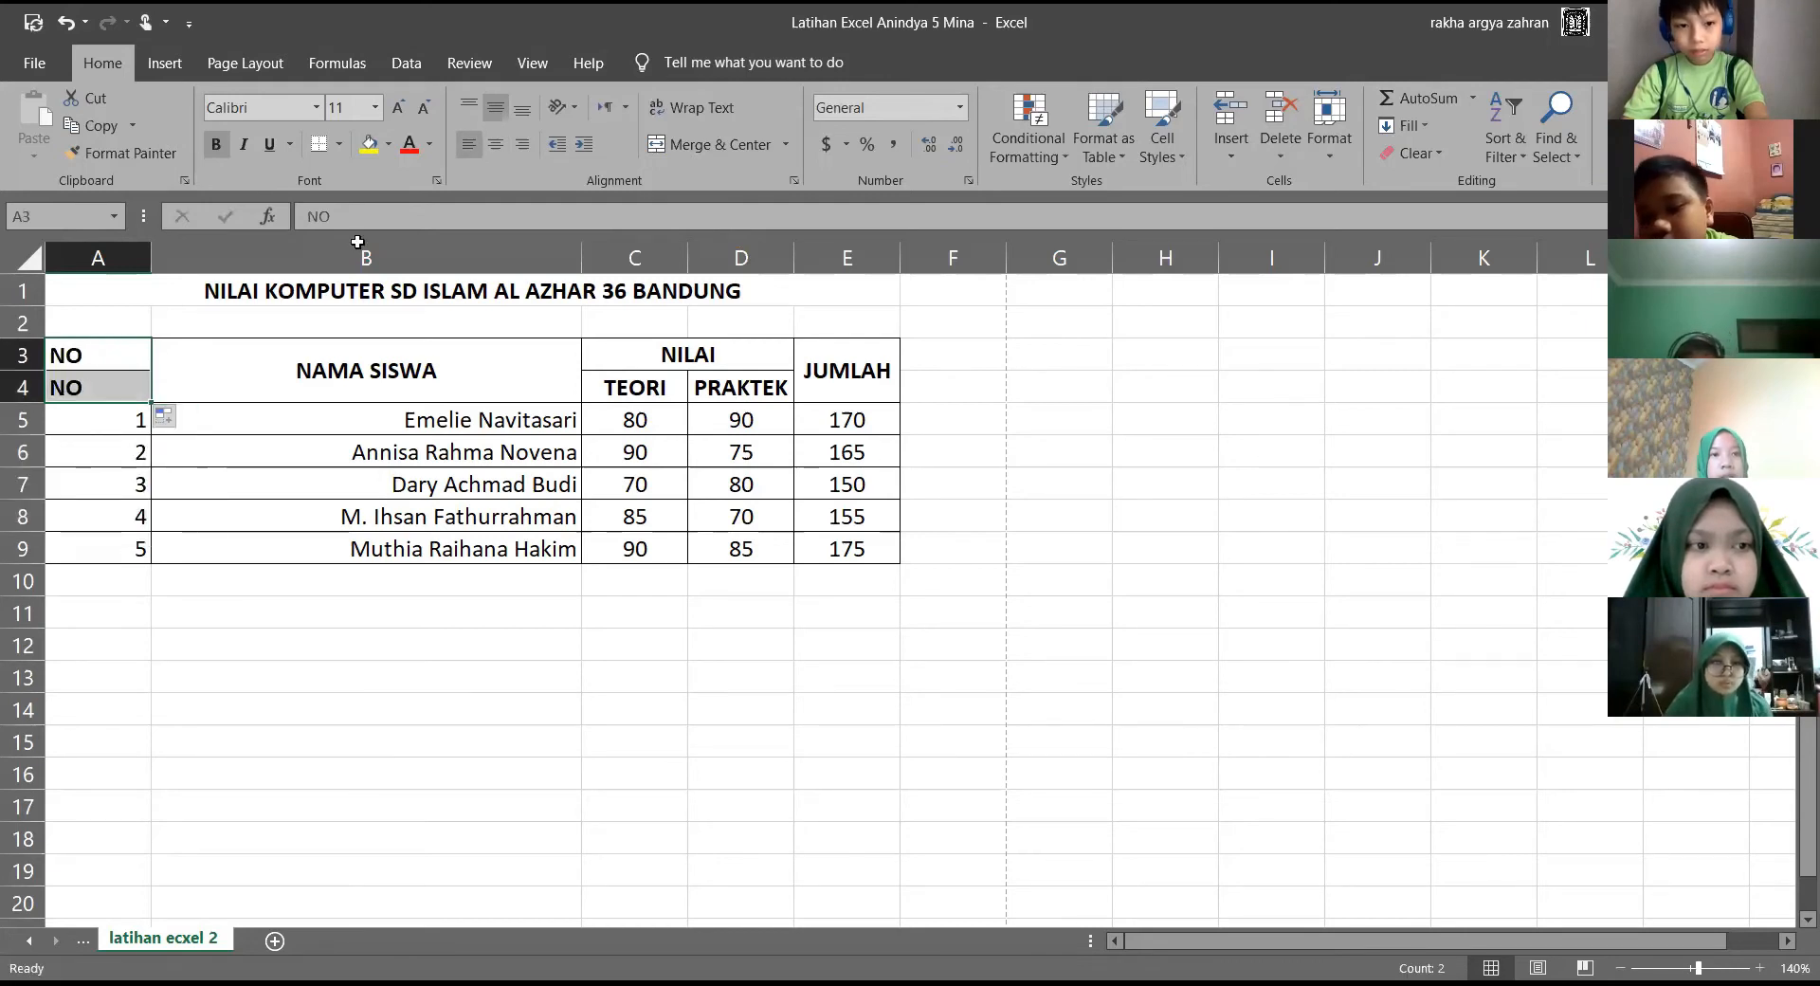
{"action": "key", "text": "ctrl+z"}
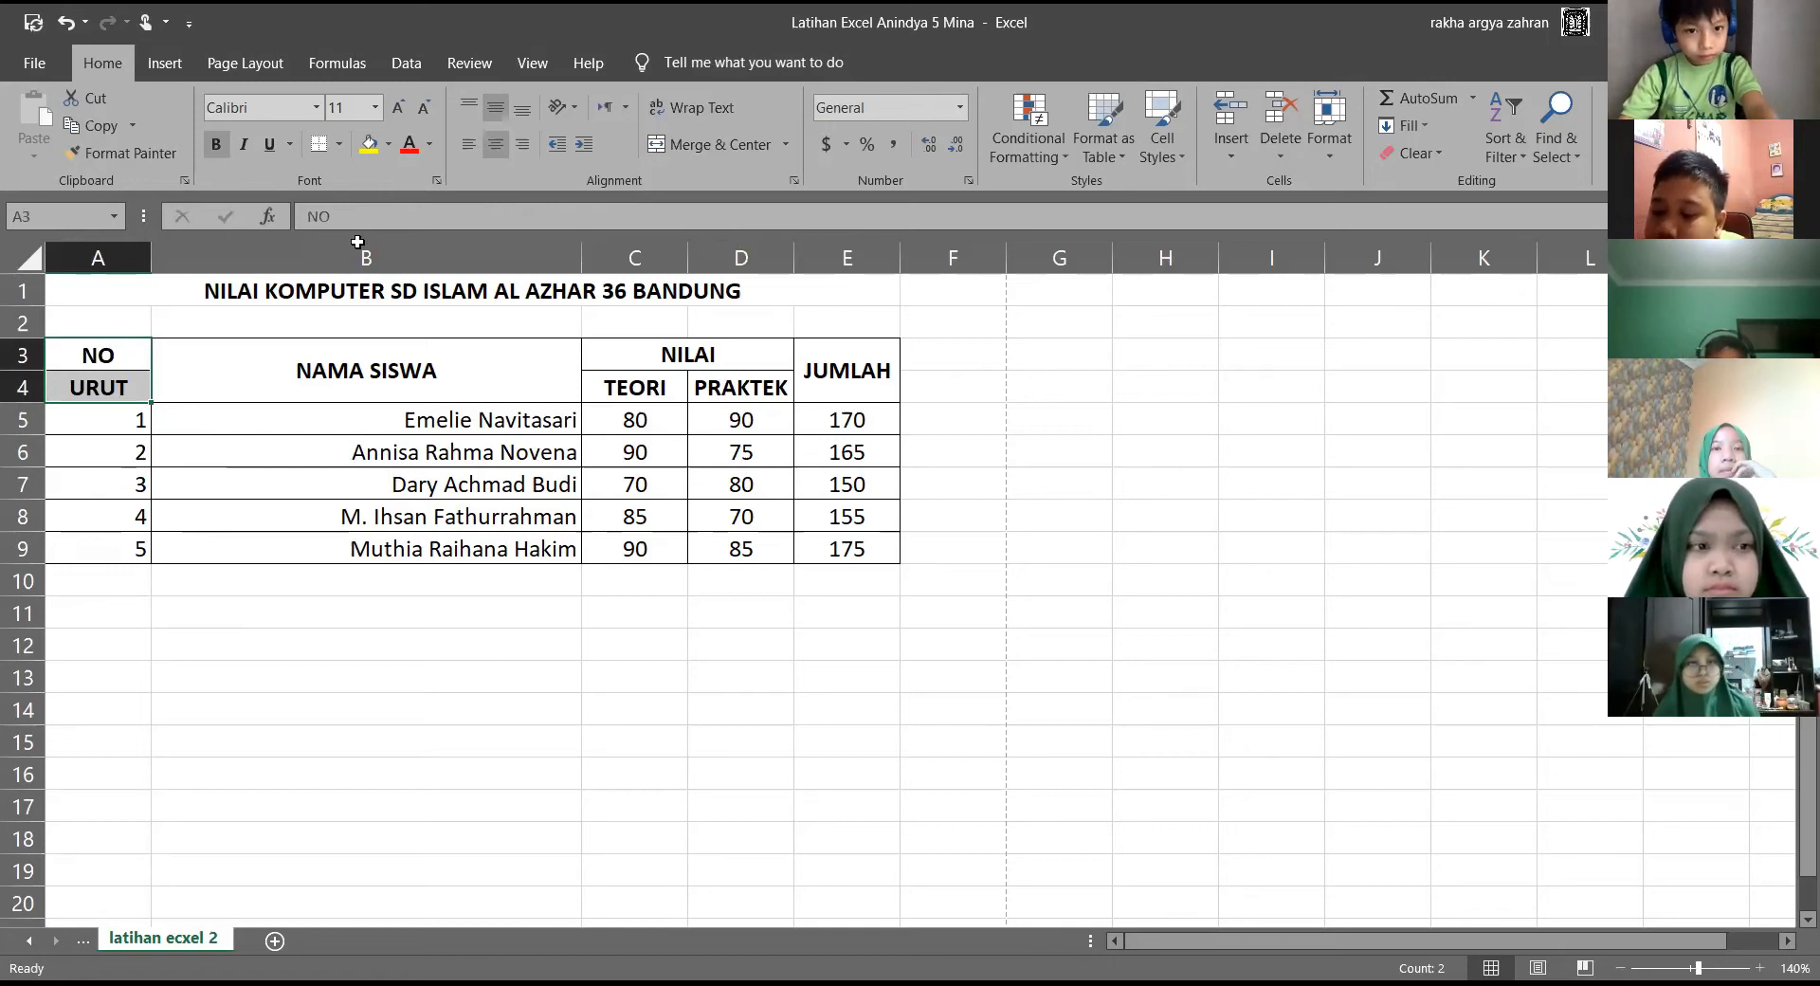
Clear the JUMLAH values of all five students in cells E5:E9.
{"action": "left_click", "coordinate": [844, 415]}
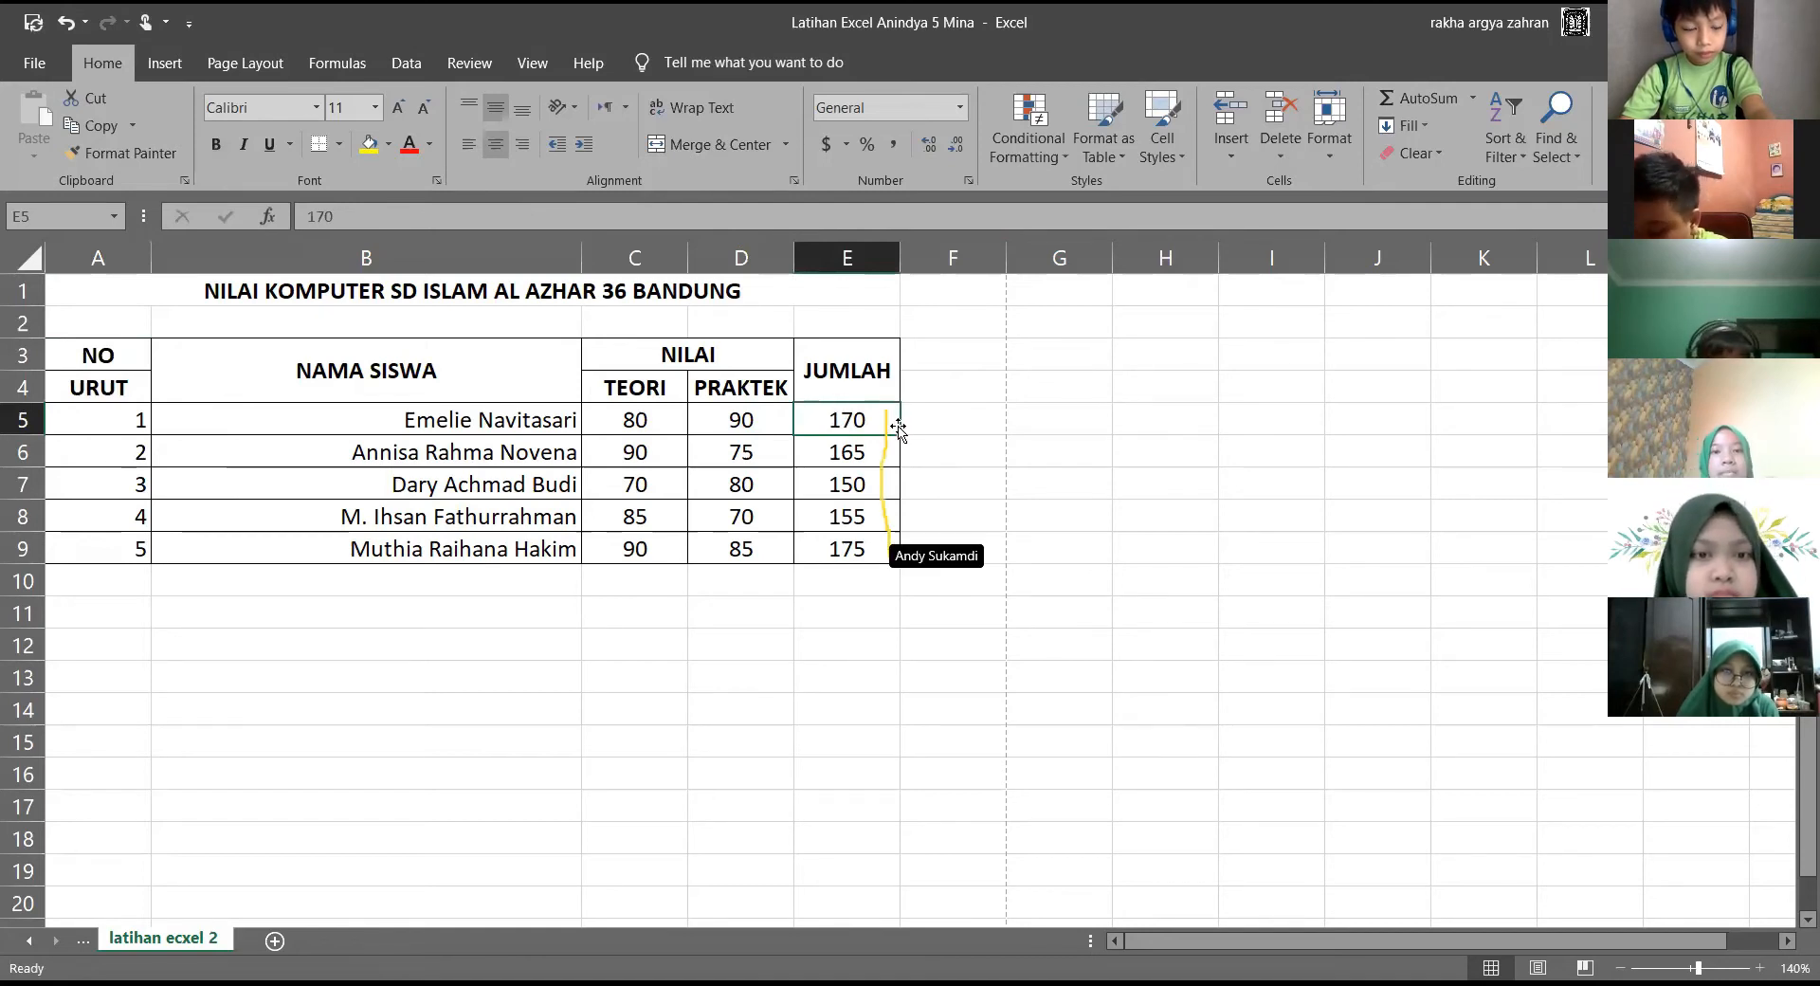
{"action": "mouse_move", "coordinate": [899, 434]}
{"action": "left_mouse_down"}
{"action": "mouse_move", "coordinate": [888, 550]}
{"action": "mouse_move", "coordinate": [906, 440]}
{"action": "left_mouse_up"}
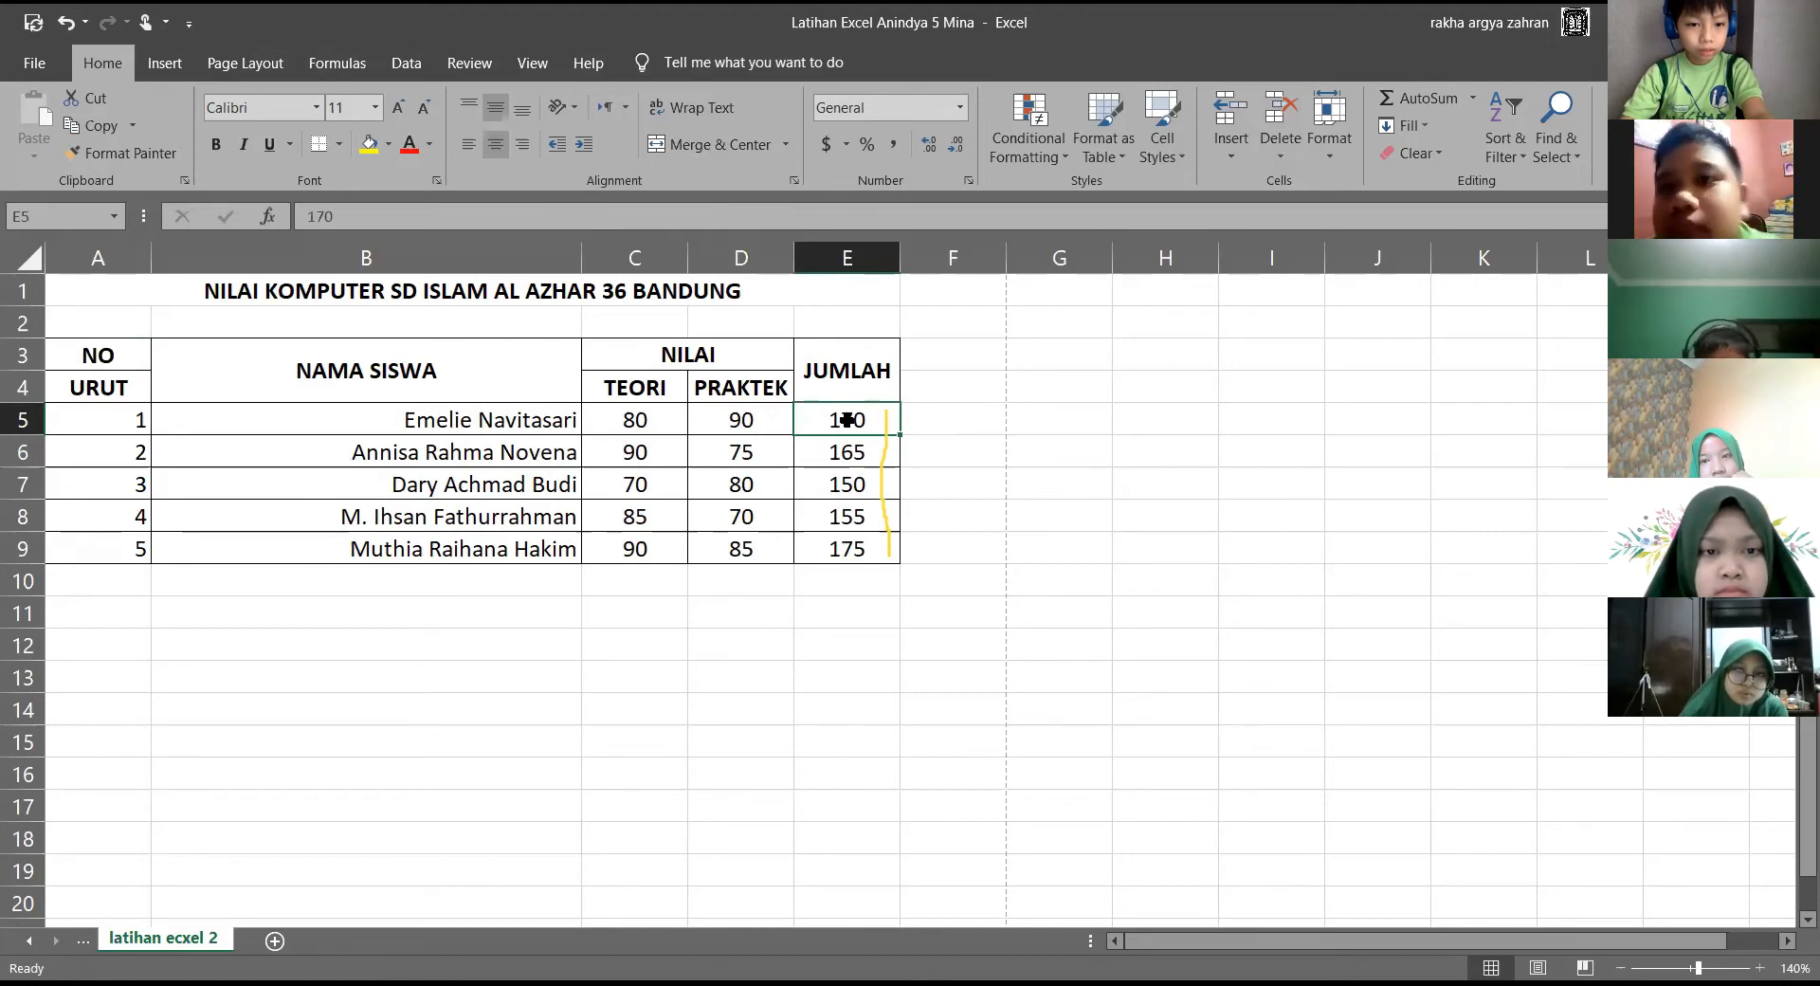
{"action": "left_click_drag", "start_coordinate": [847, 419], "coordinate": [845, 547]}
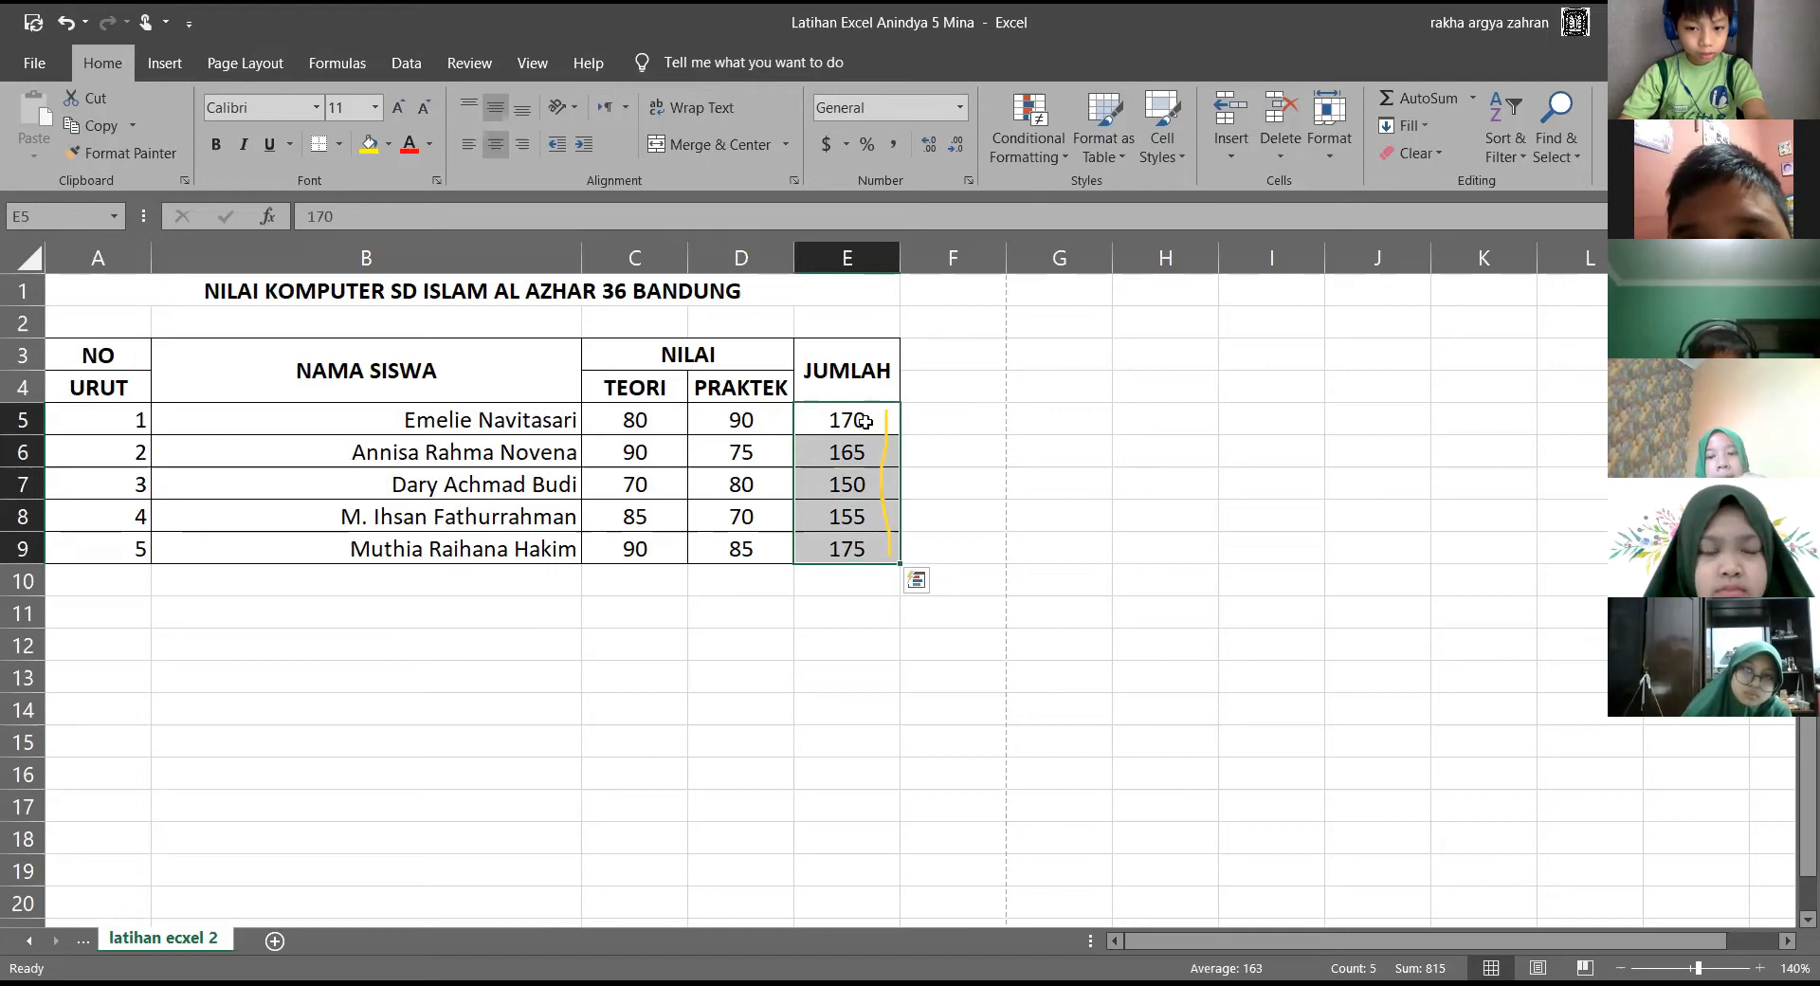
{"action": "key", "text": "BackSpace"}
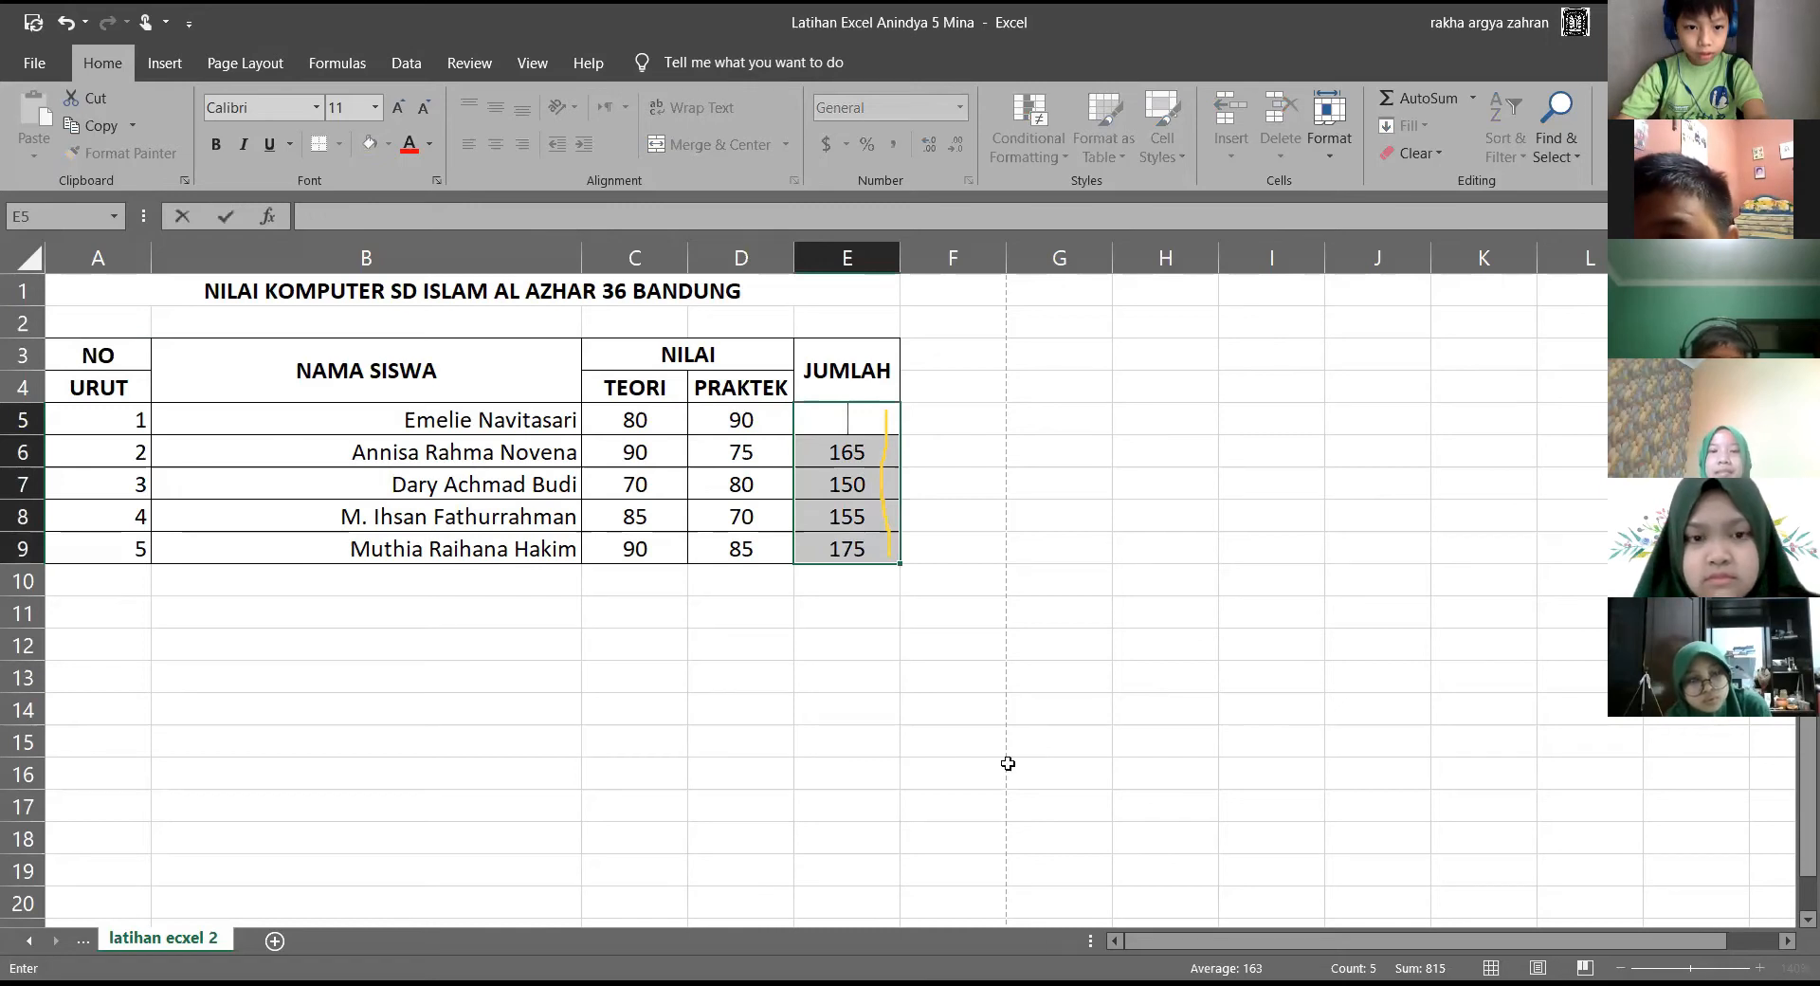
{"action": "left_click", "coordinate": [845, 453]}
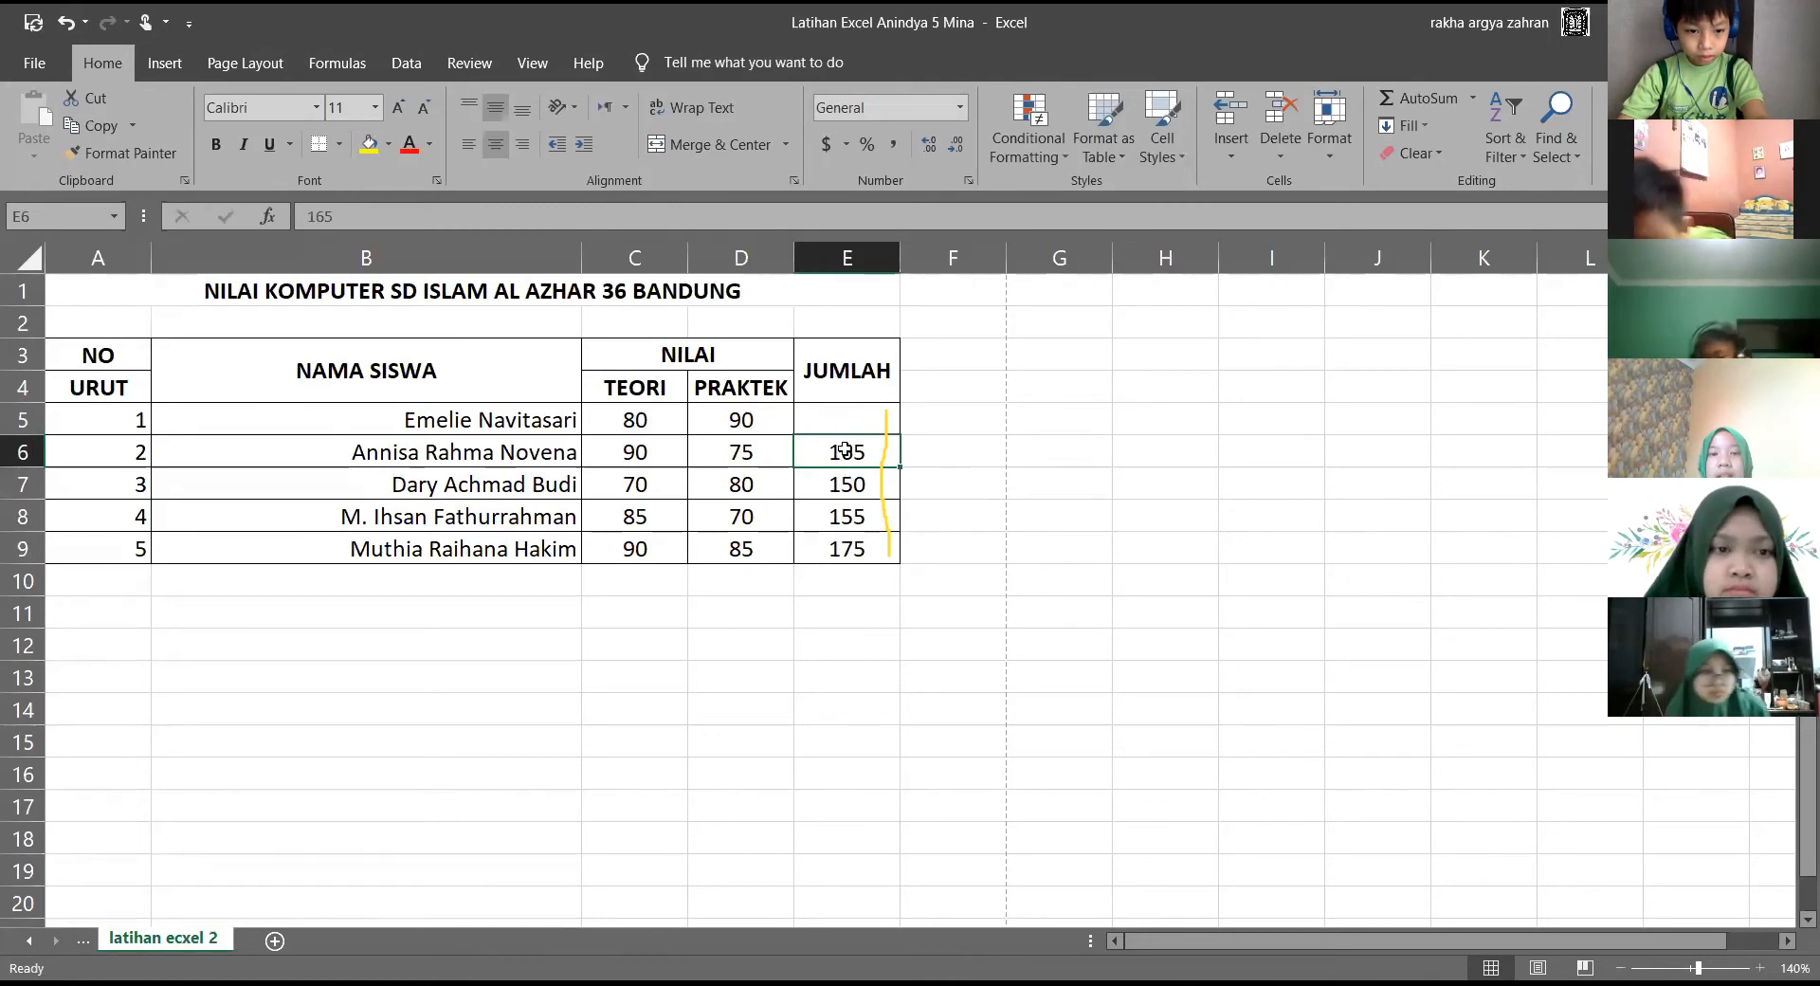
{"action": "left_click_drag", "start_coordinate": [843, 454], "coordinate": [853, 542]}
{"action": "key", "text": "Delete"}
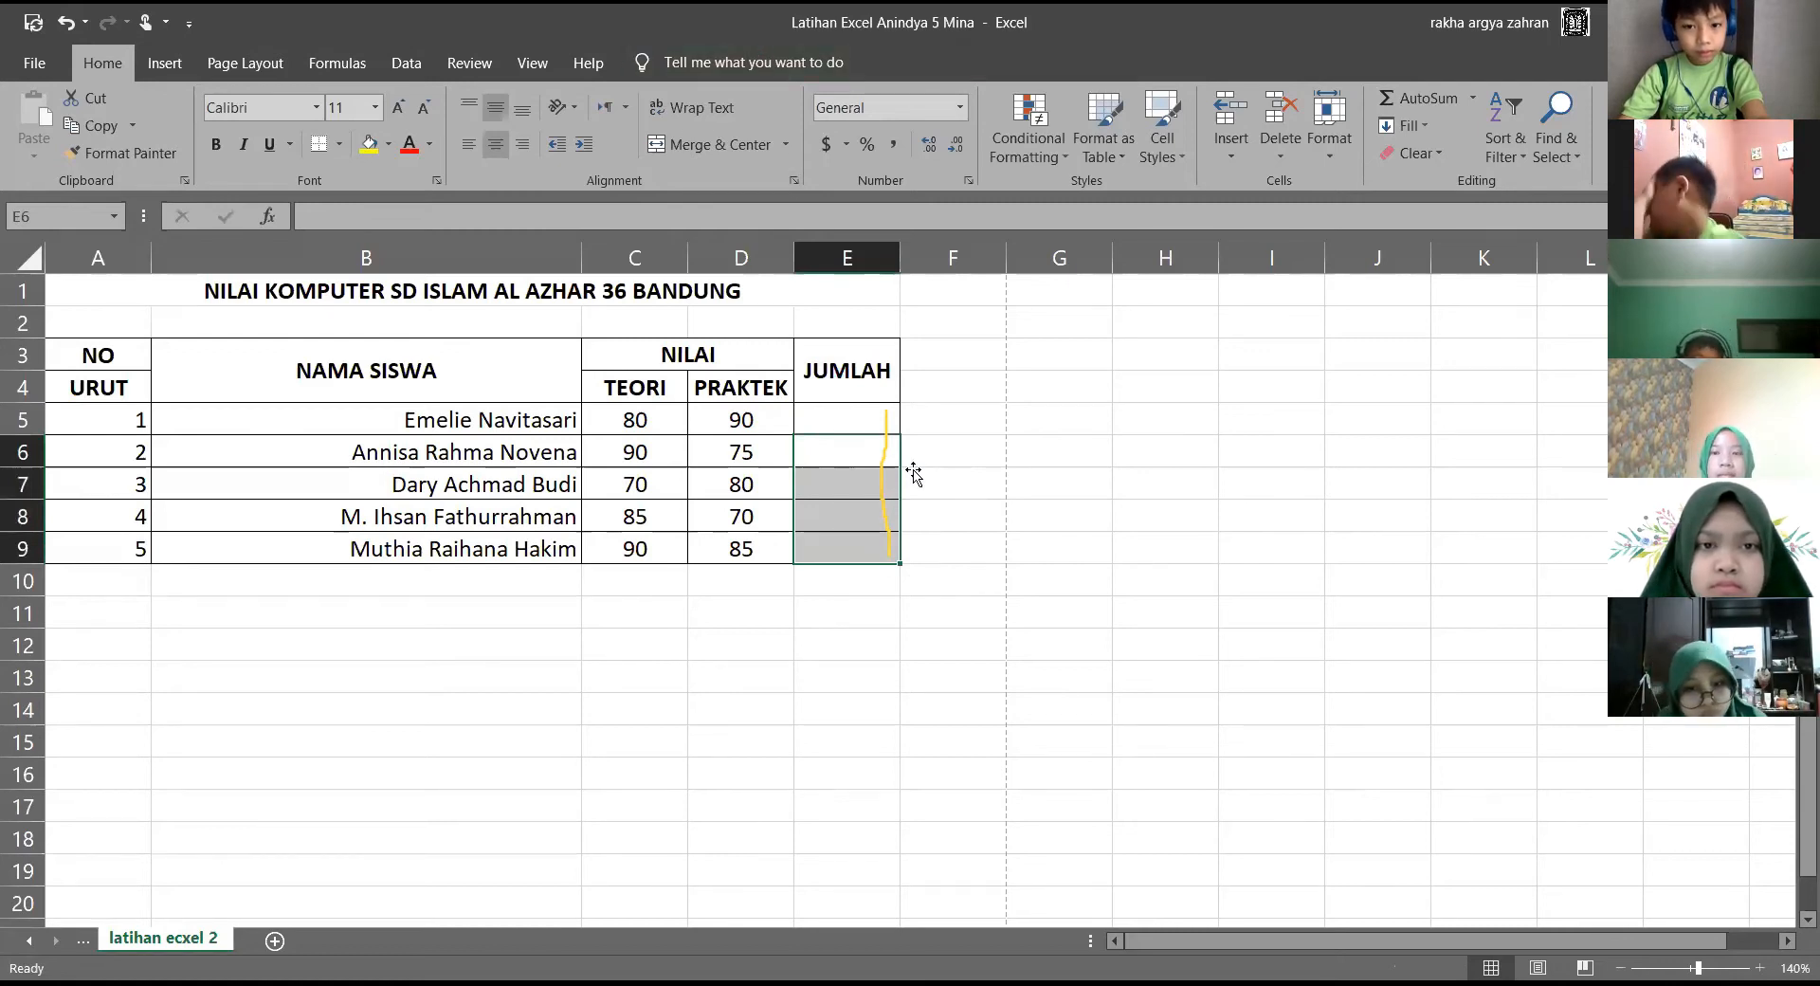
{"action": "left_click", "coordinate": [834, 419]}
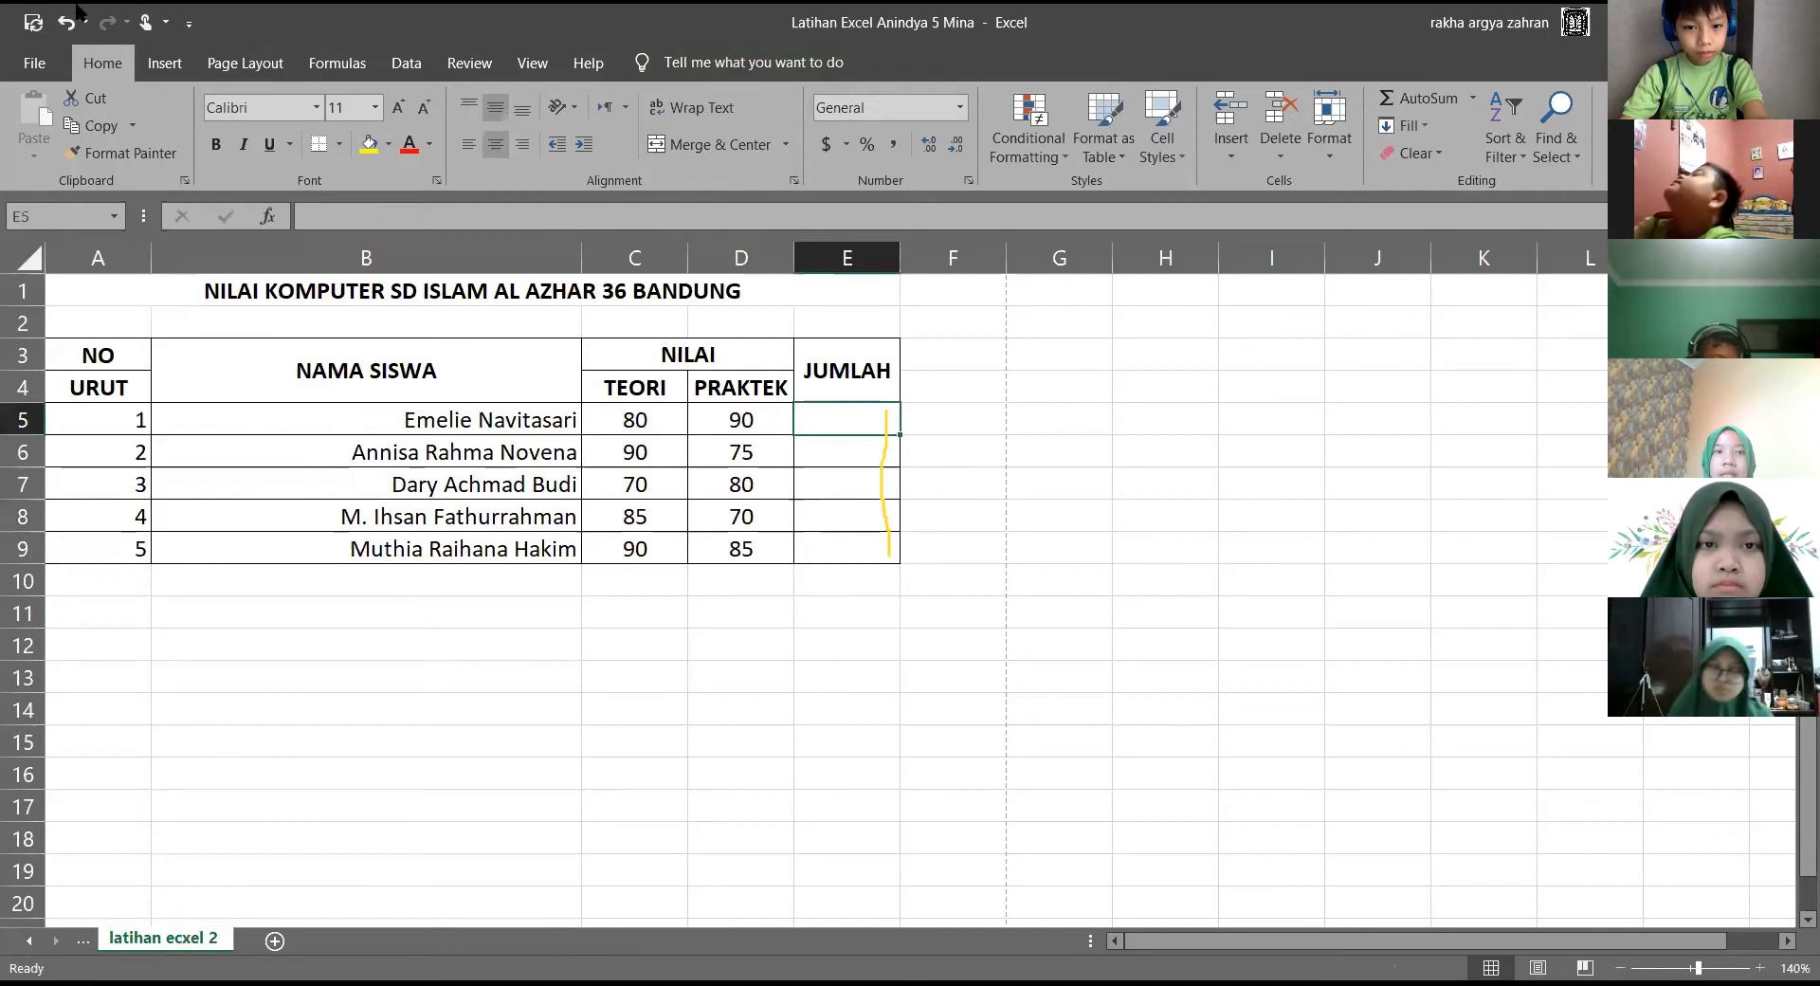
Save the workbook as an Excel Workbook in the Documents folder of this PC, keeping the proposed file name.
{"action": "left_click", "coordinate": [32, 25]}
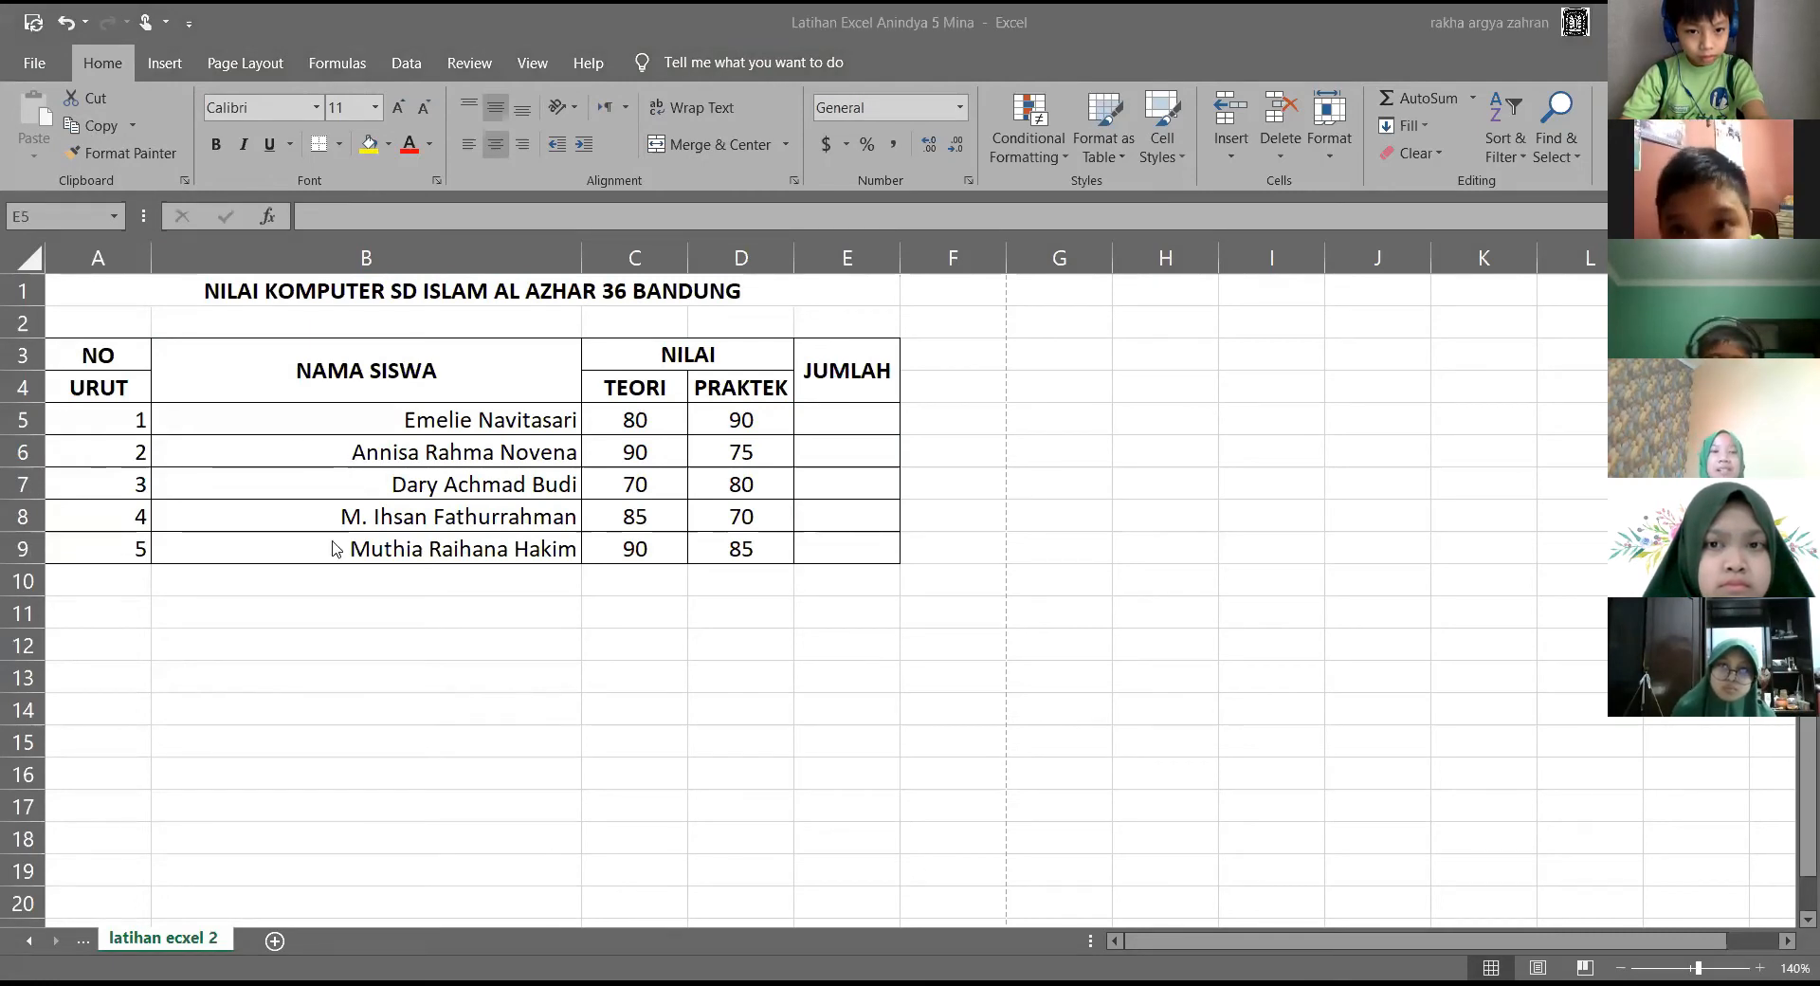
{"action": "left_click", "coordinate": [28, 63]}
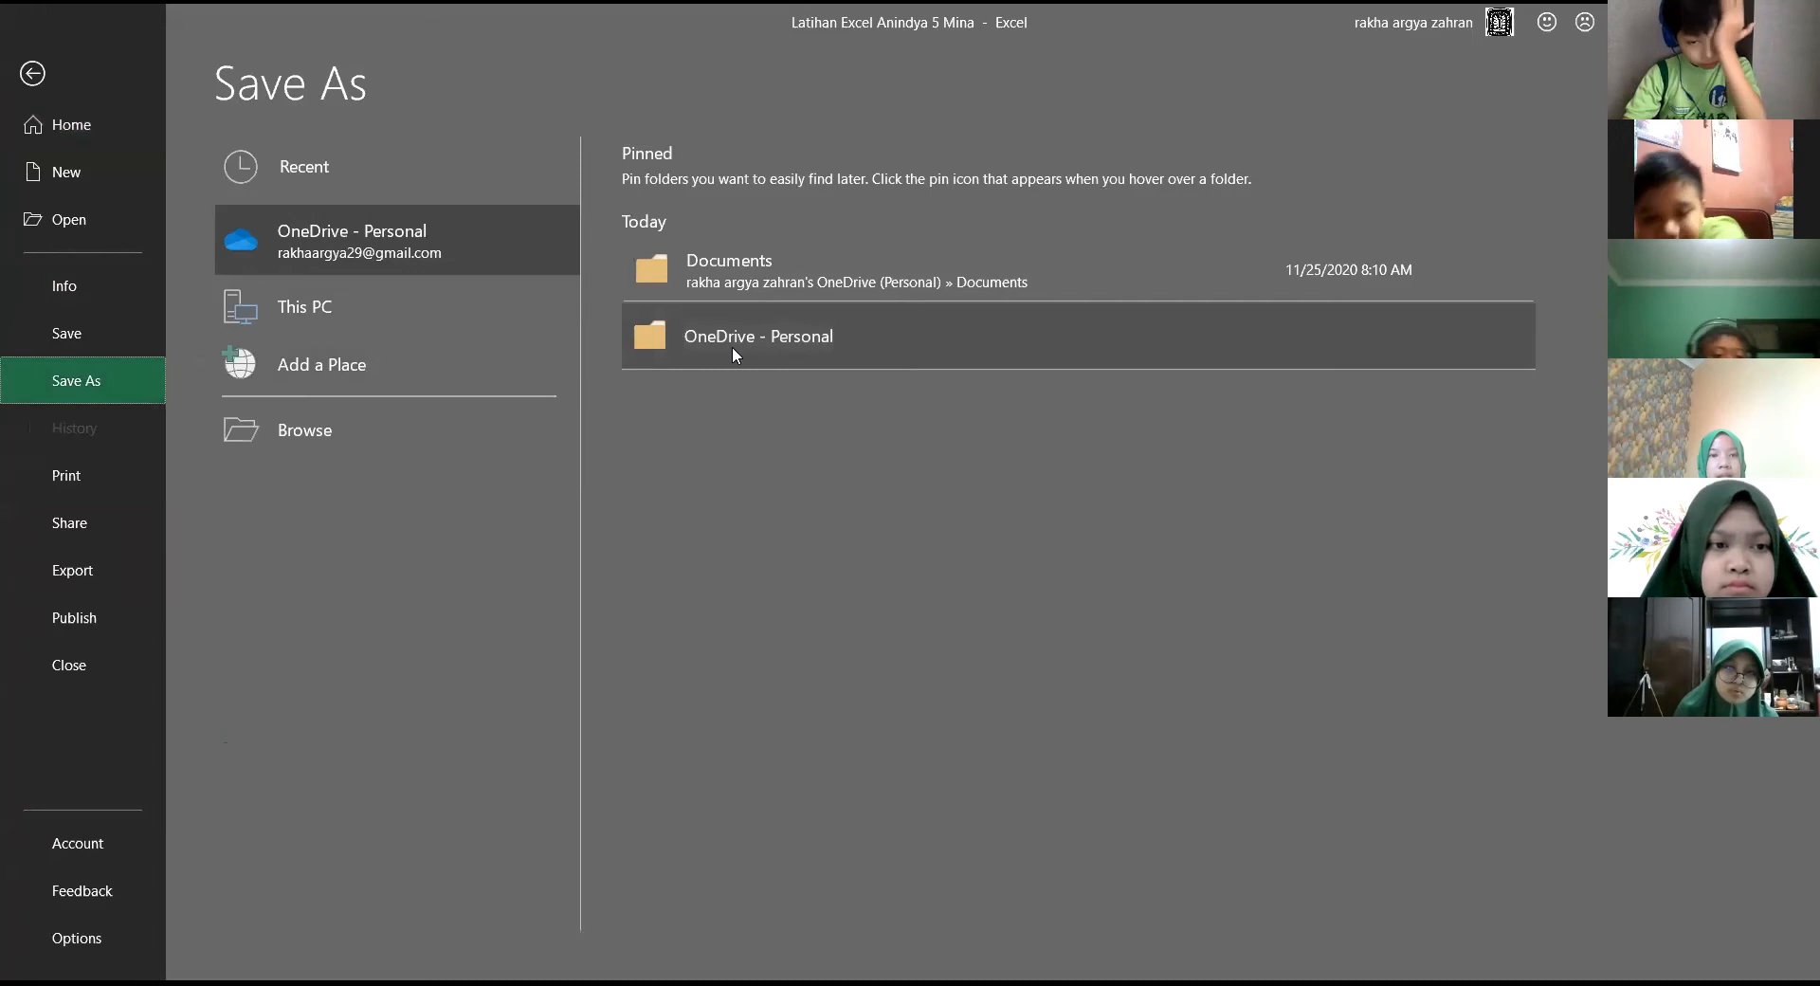
{"action": "left_click", "coordinate": [359, 321]}
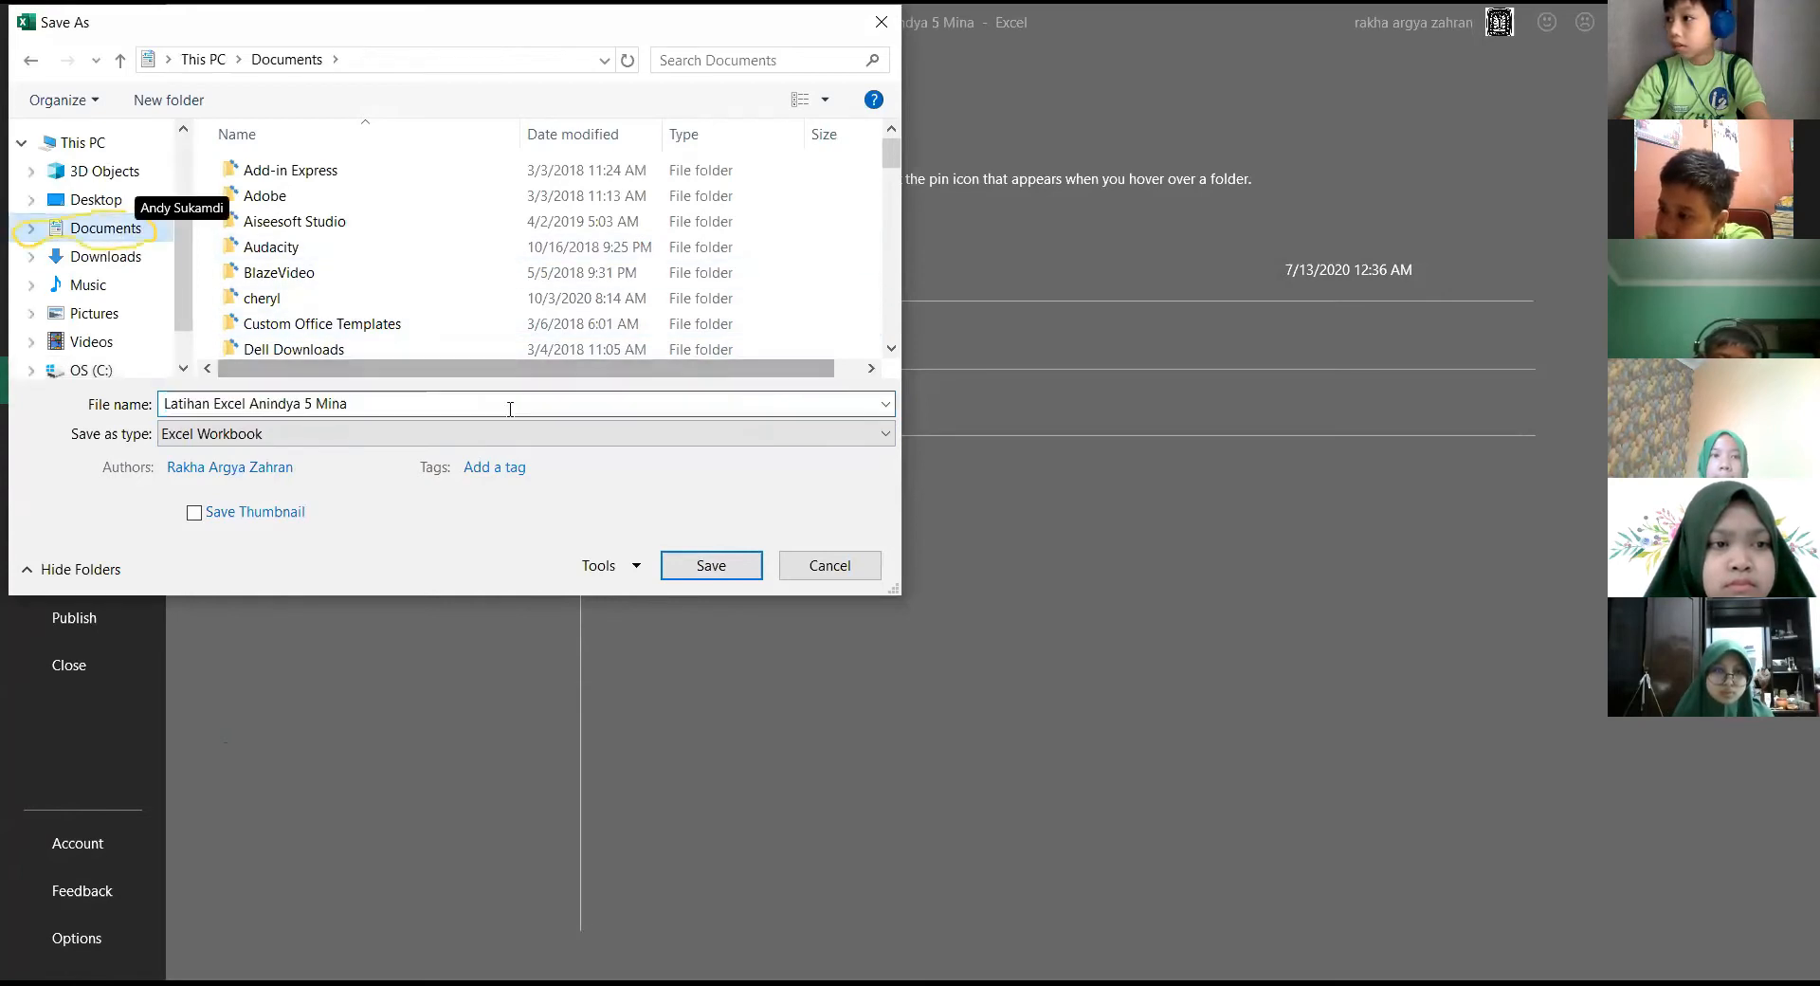
{"action": "left_click", "coordinate": [702, 569]}
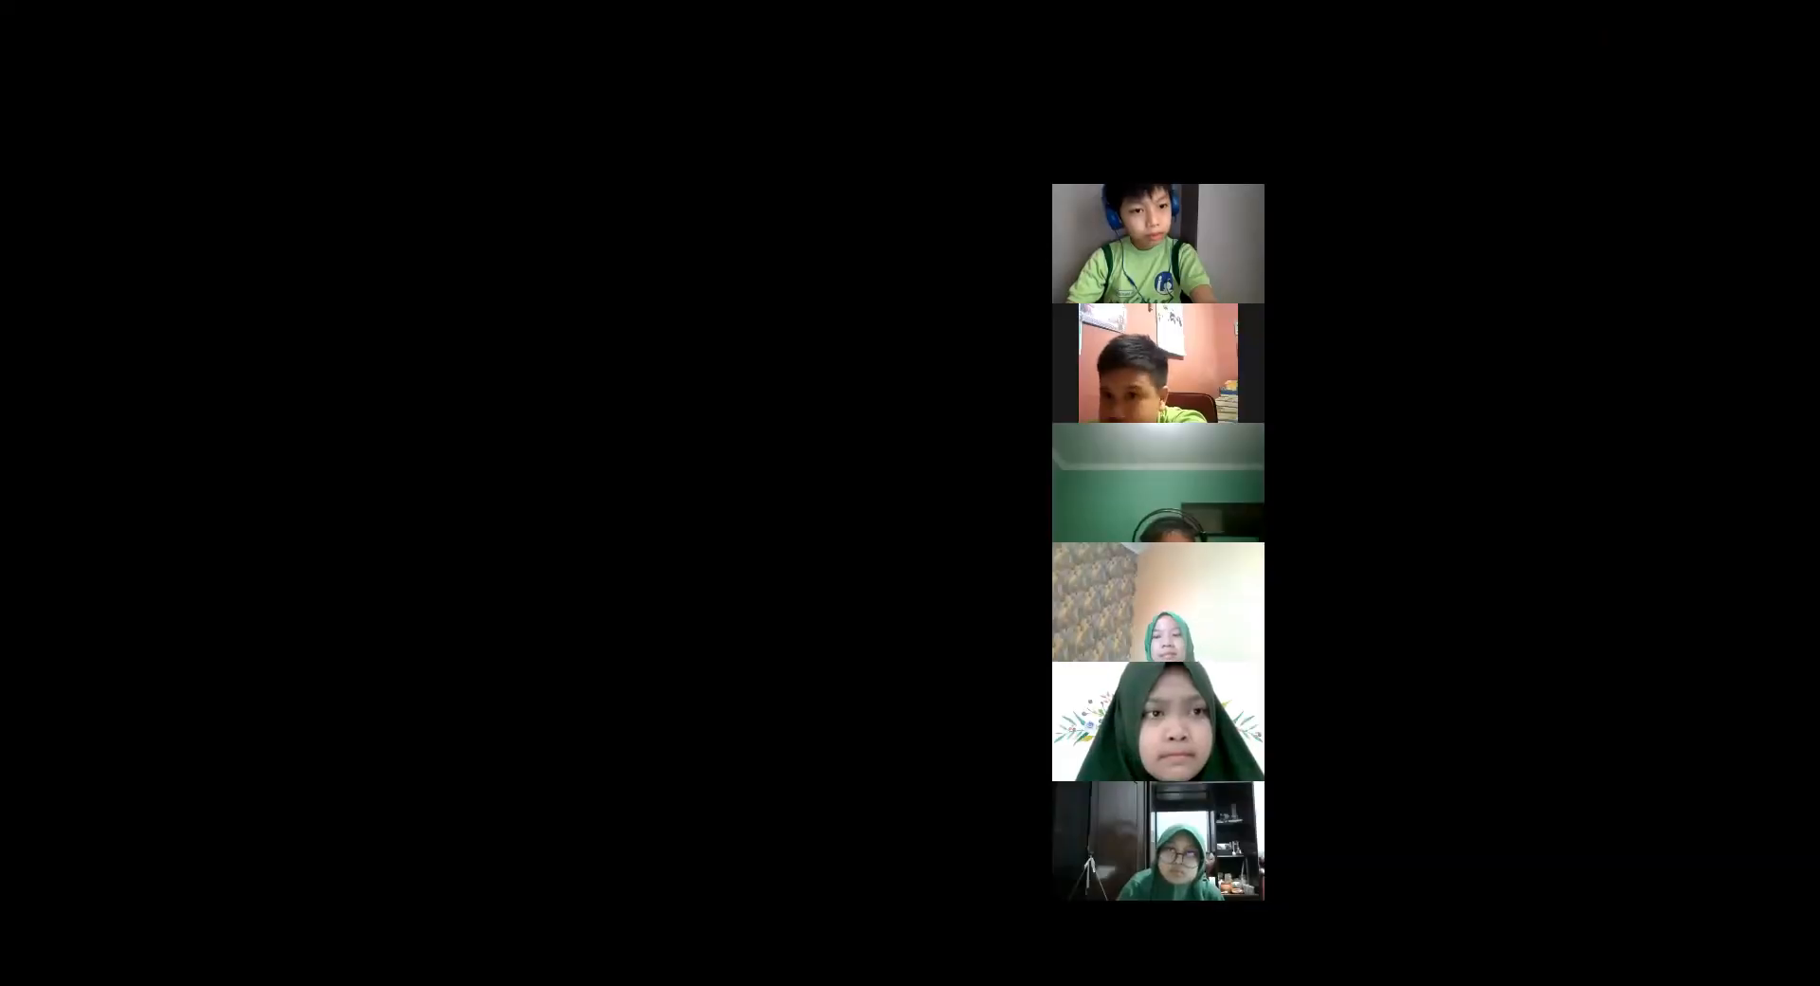
Launch Excel from the Windows desktop and create a blank workbook.
{"action": "key", "text": "super"}
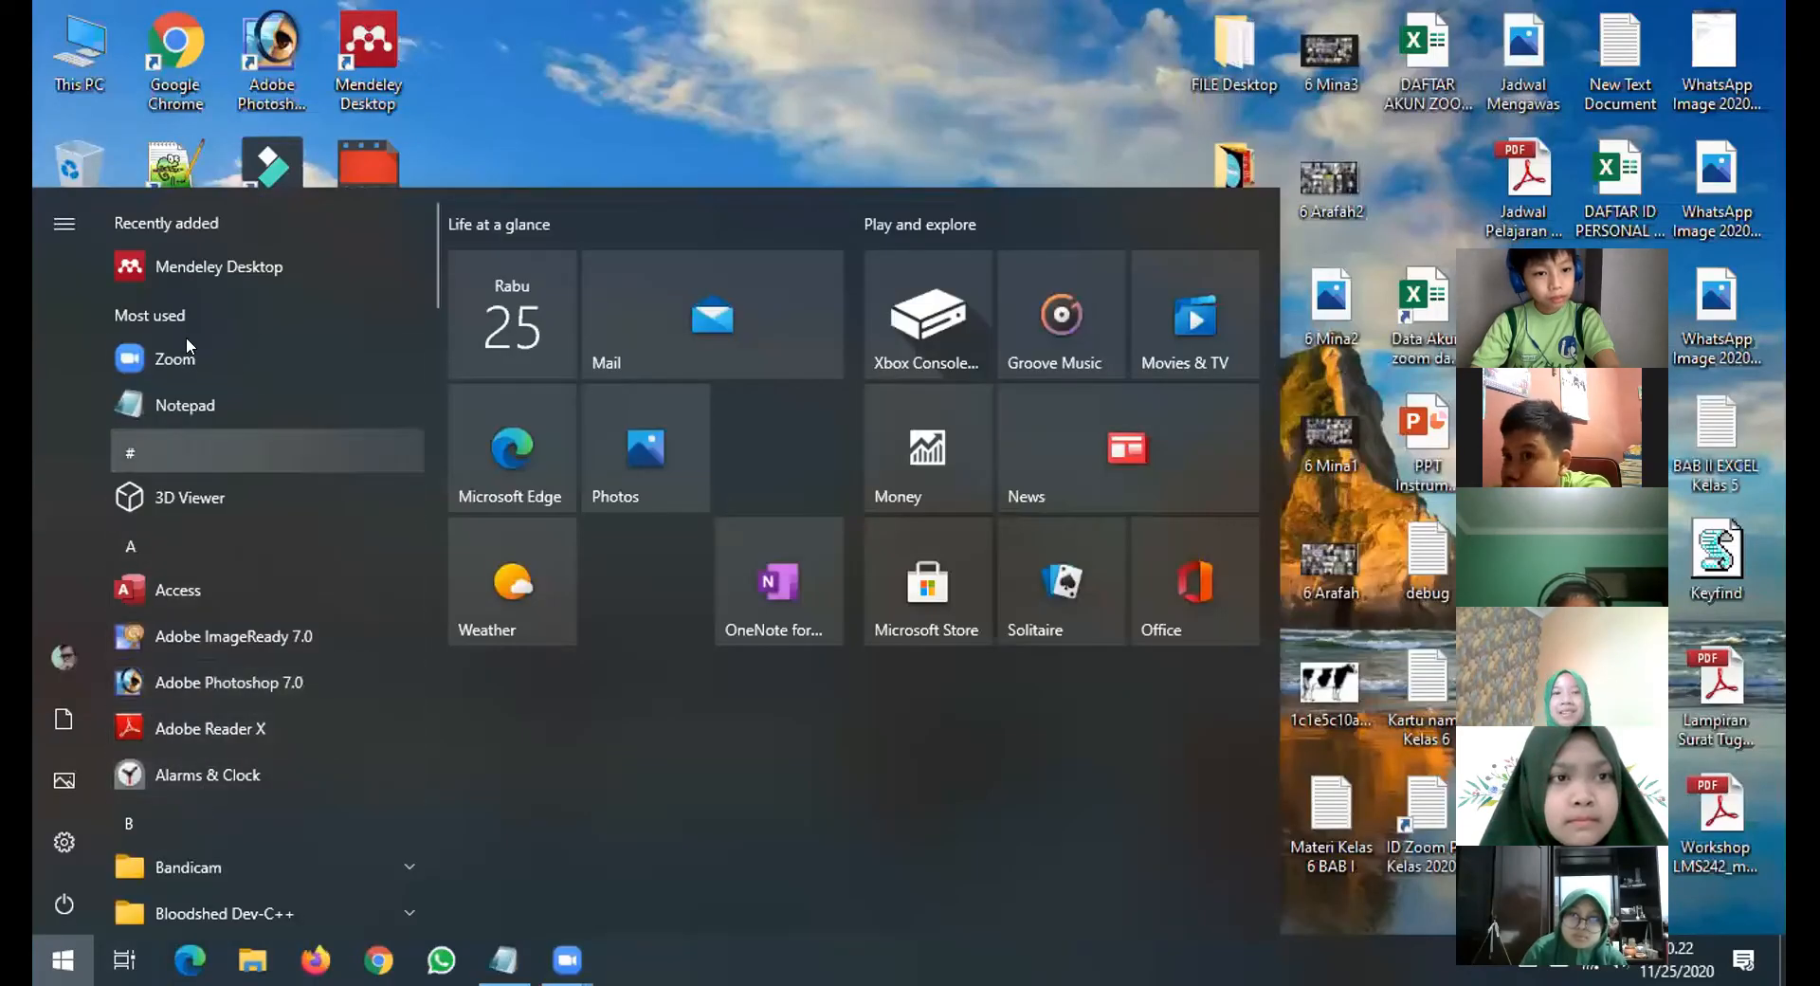
{"action": "scroll", "coordinate": [262, 850], "scroll_direction": "down", "scroll_amount": 6}
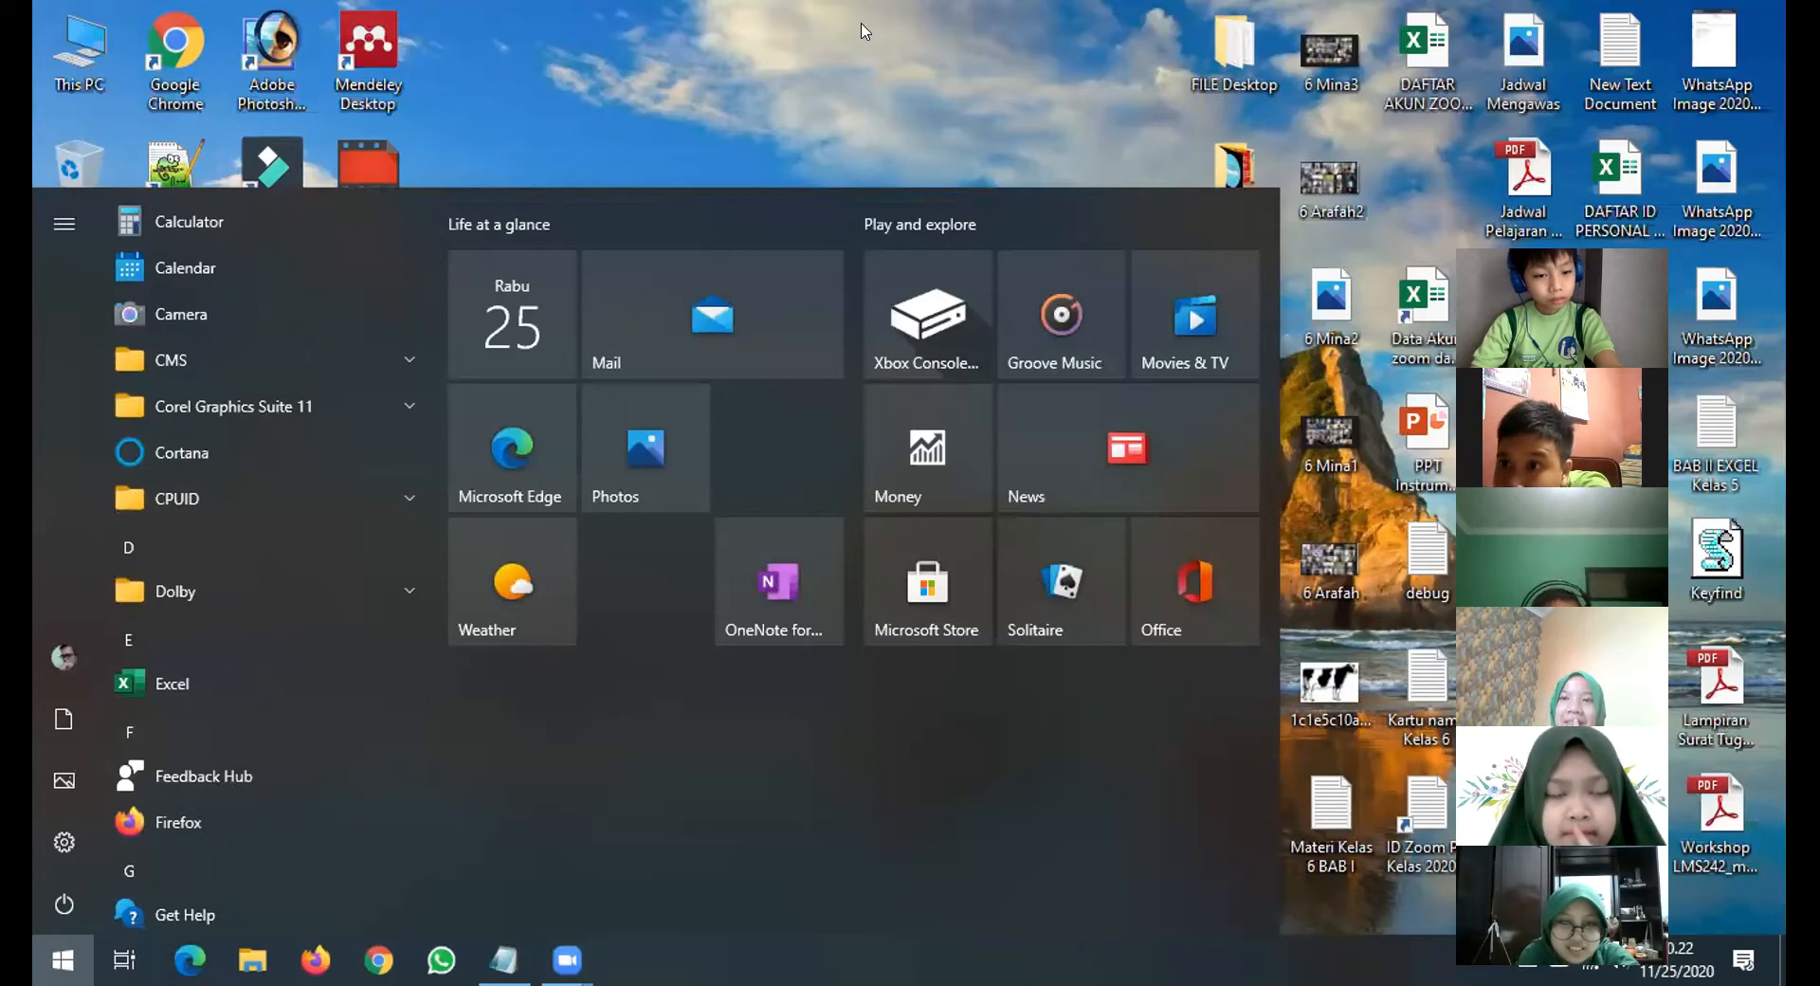
{"action": "left_click", "coordinate": [874, 57]}
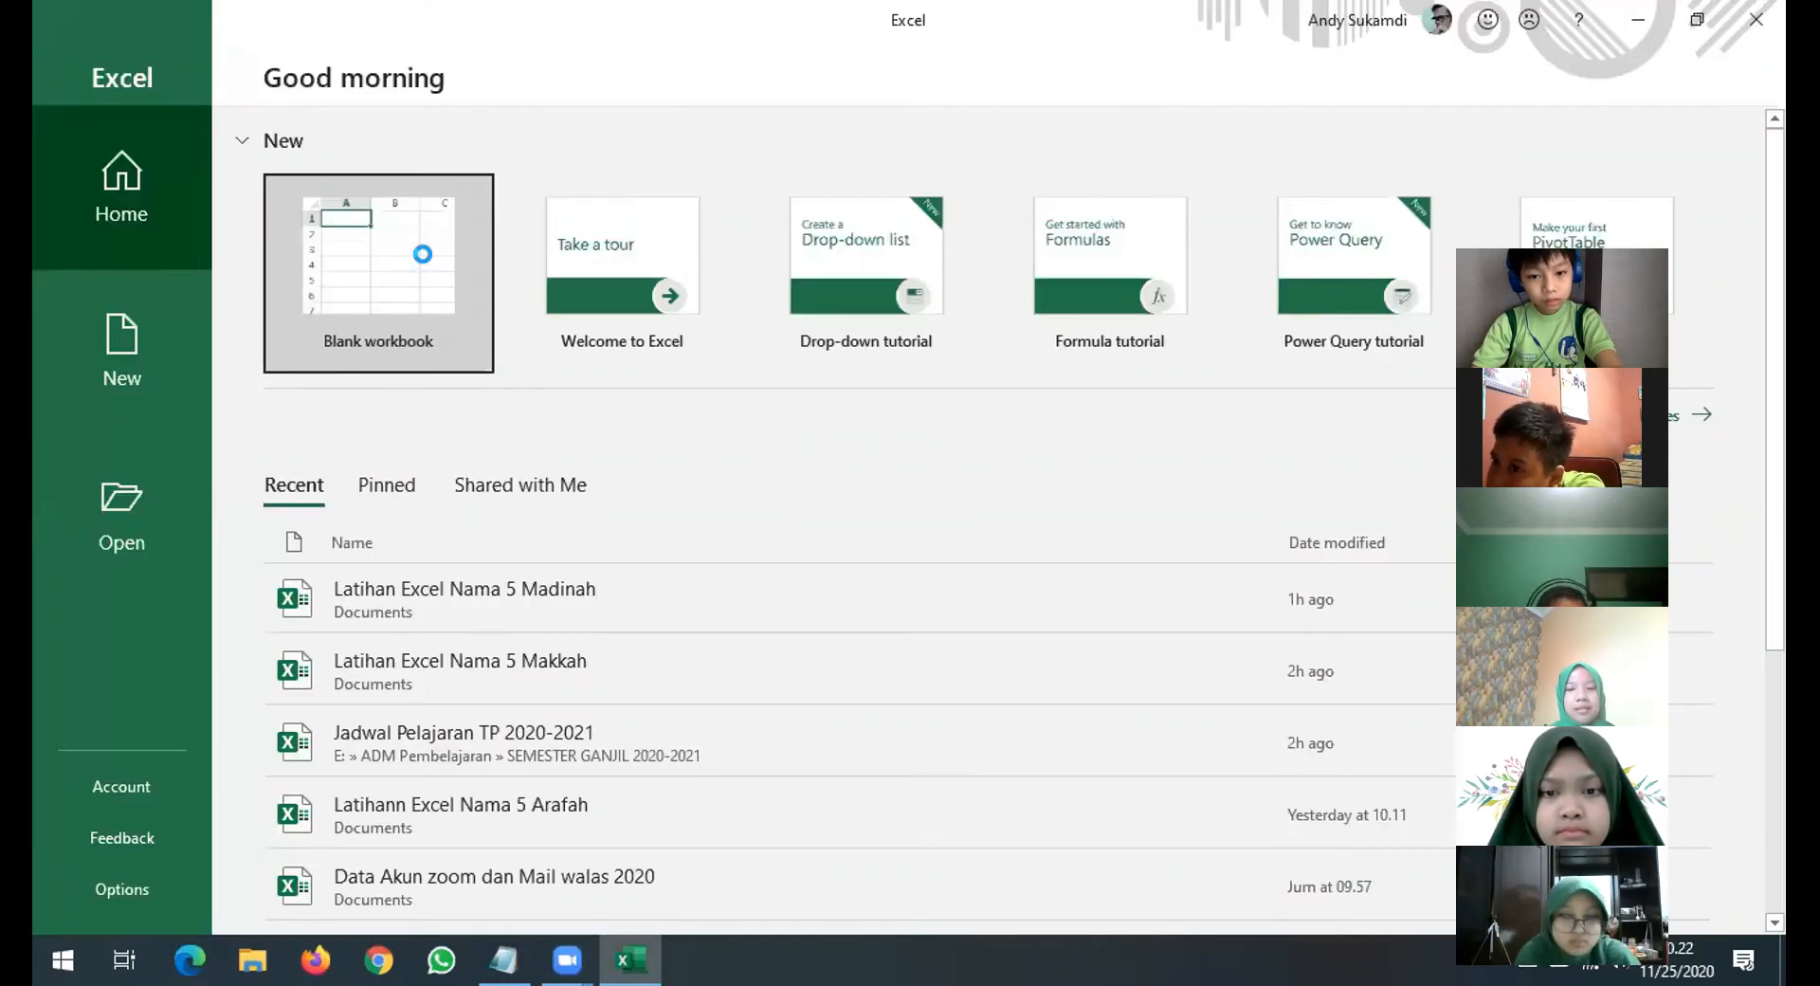
{"action": "left_click", "coordinate": [422, 254]}
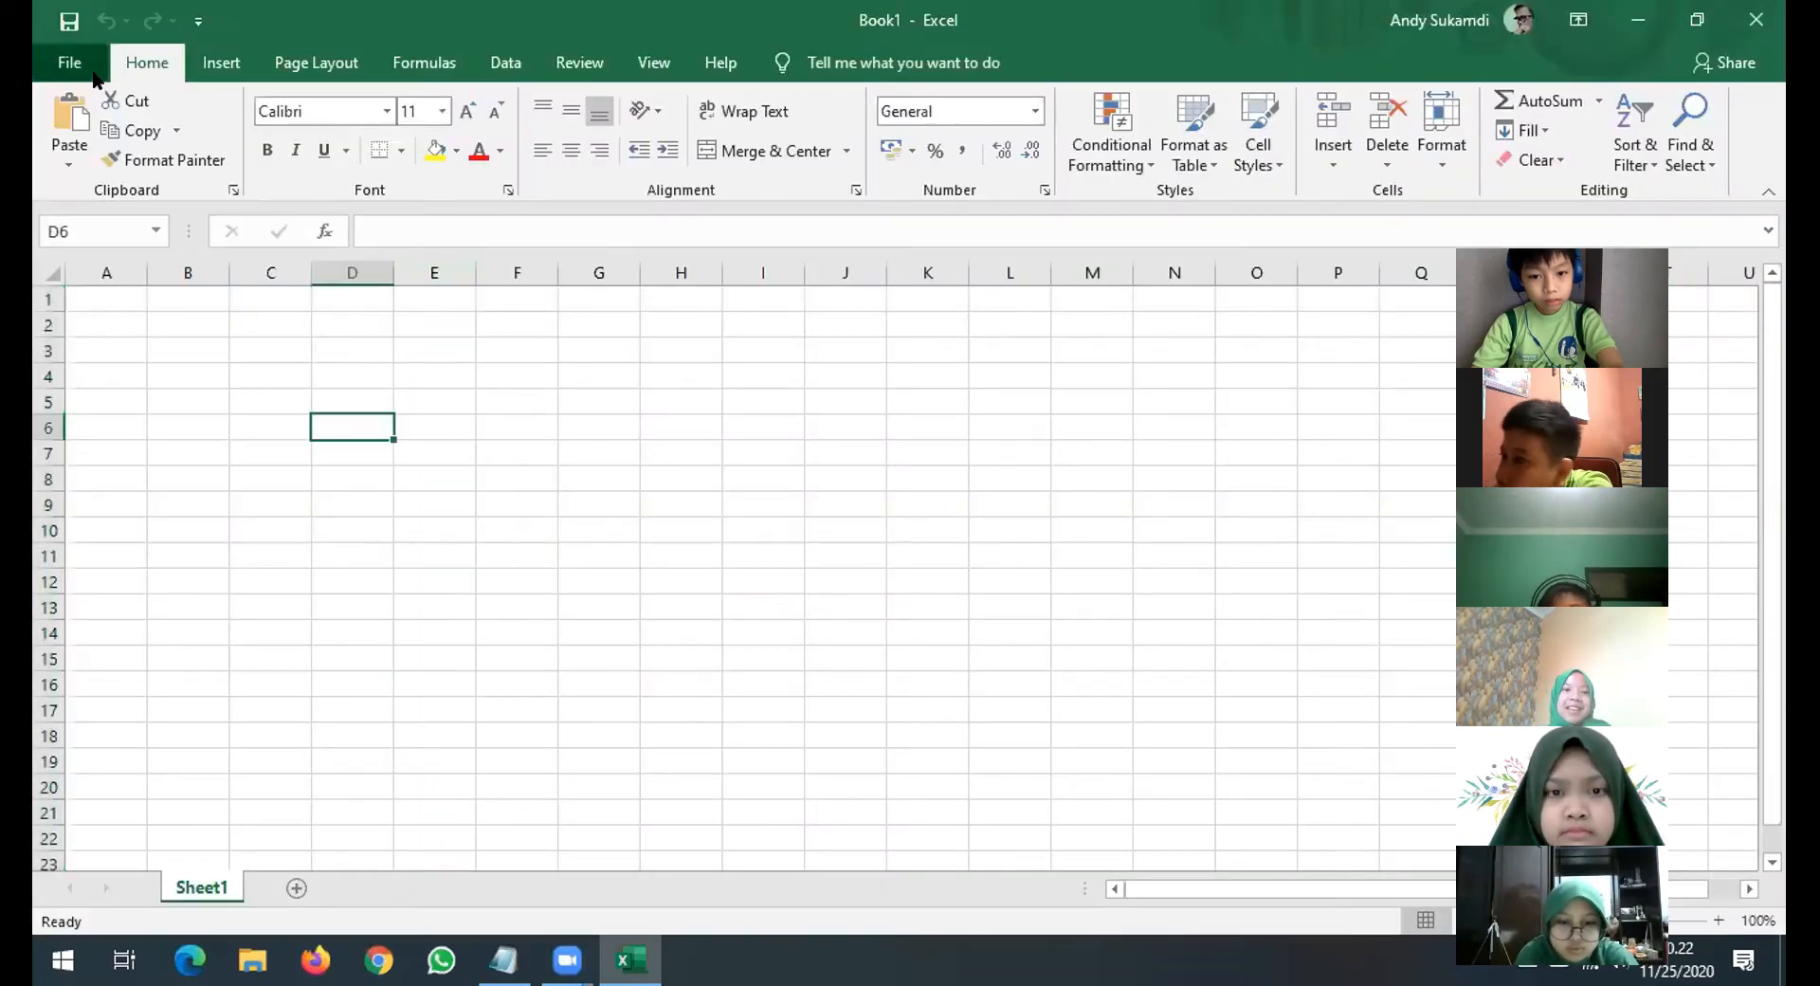
Open the workbook "Latihan Excel Nama 5 Mina" from the Documents folder of this PC.
{"action": "left_click", "coordinate": [85, 66]}
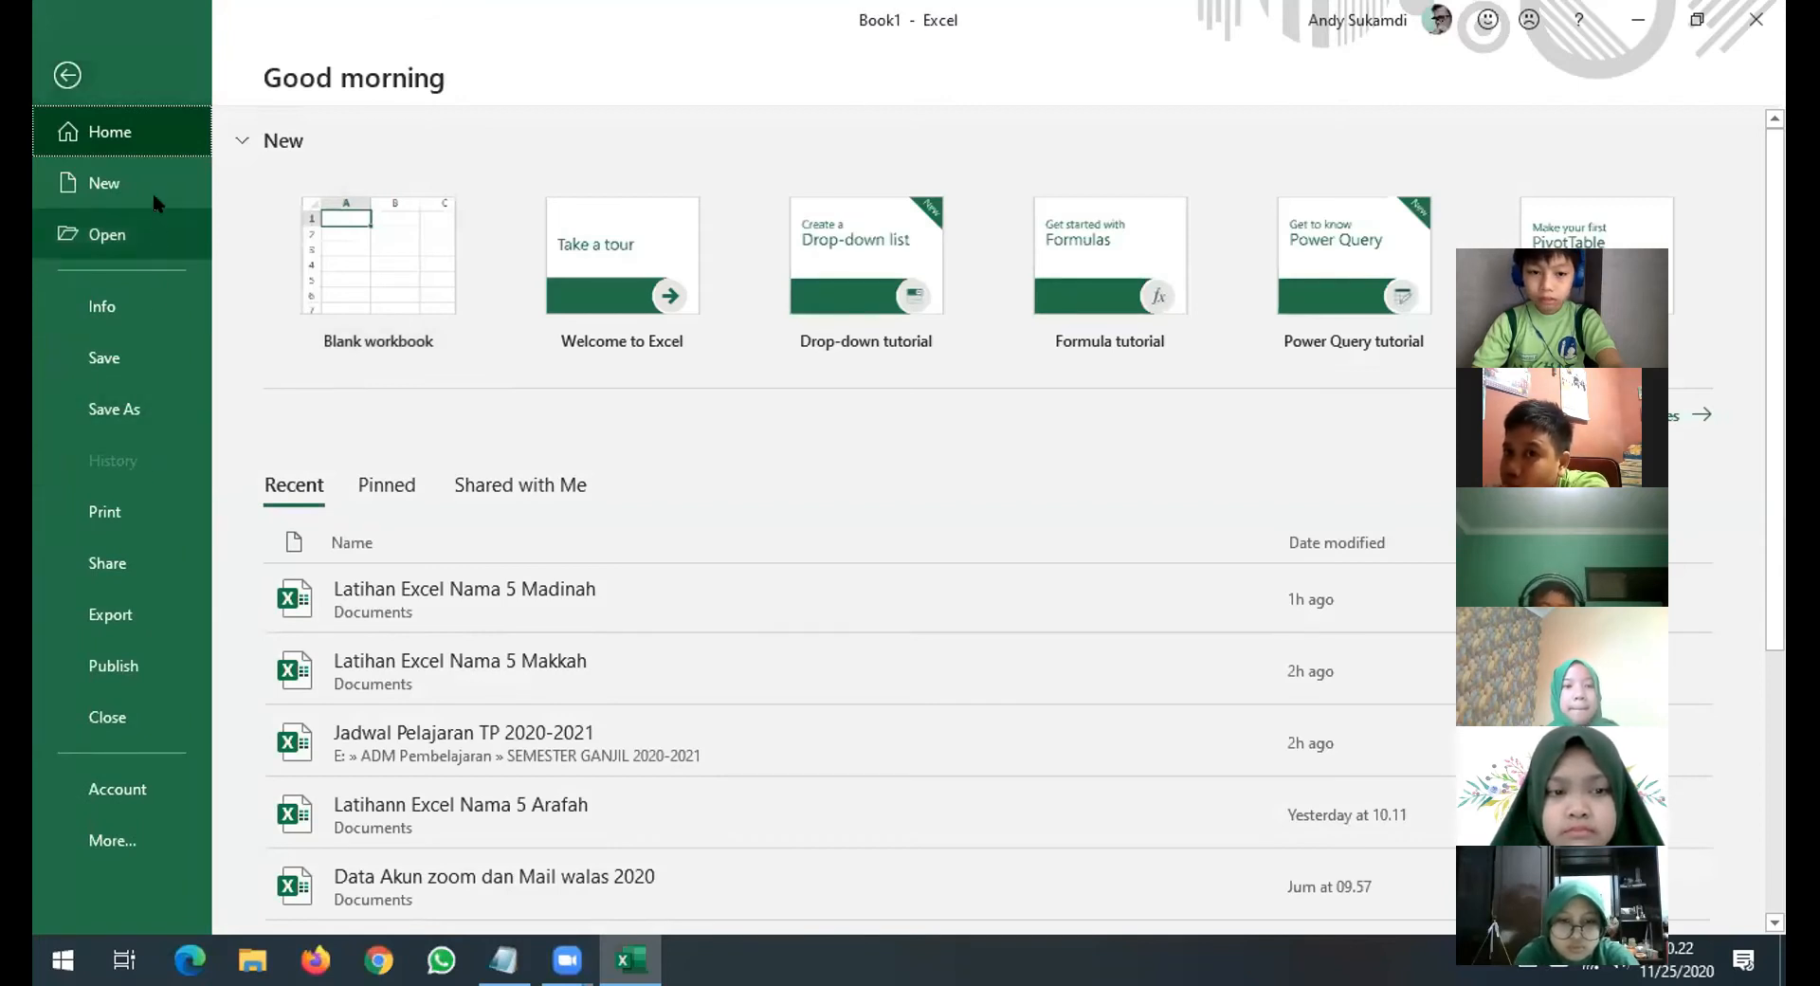
{"action": "left_click", "coordinate": [146, 232]}
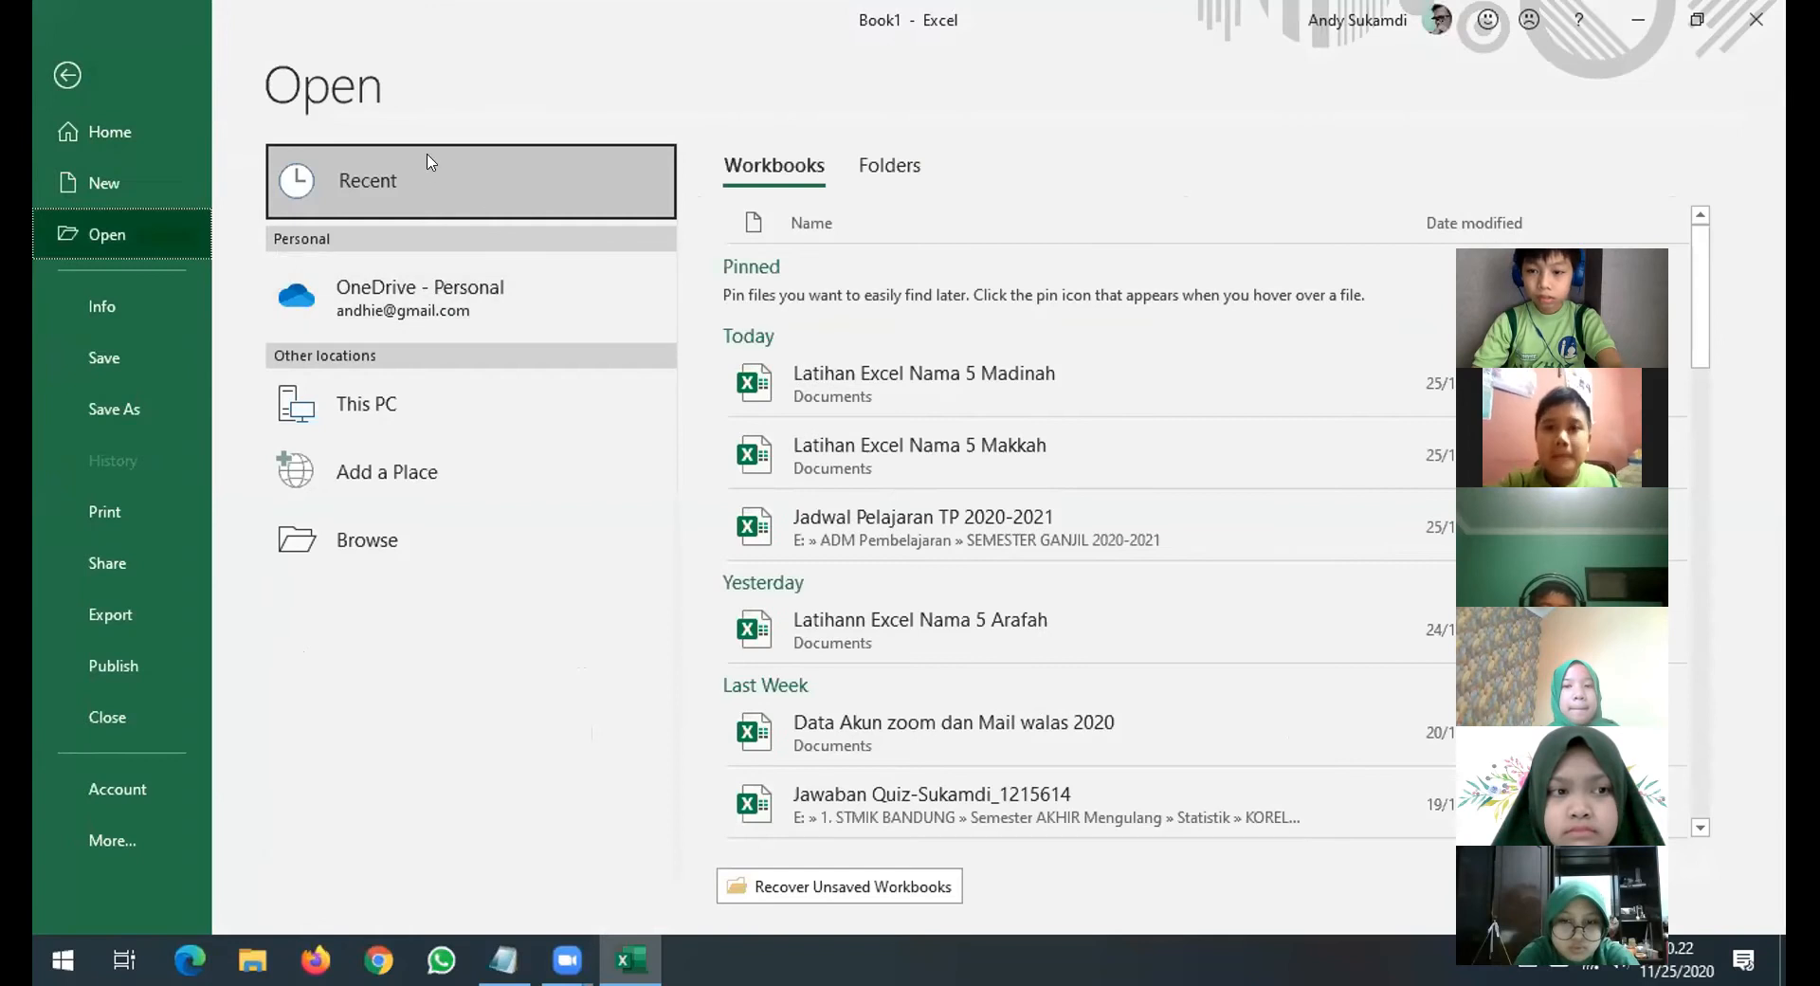
{"action": "left_click", "coordinate": [409, 401]}
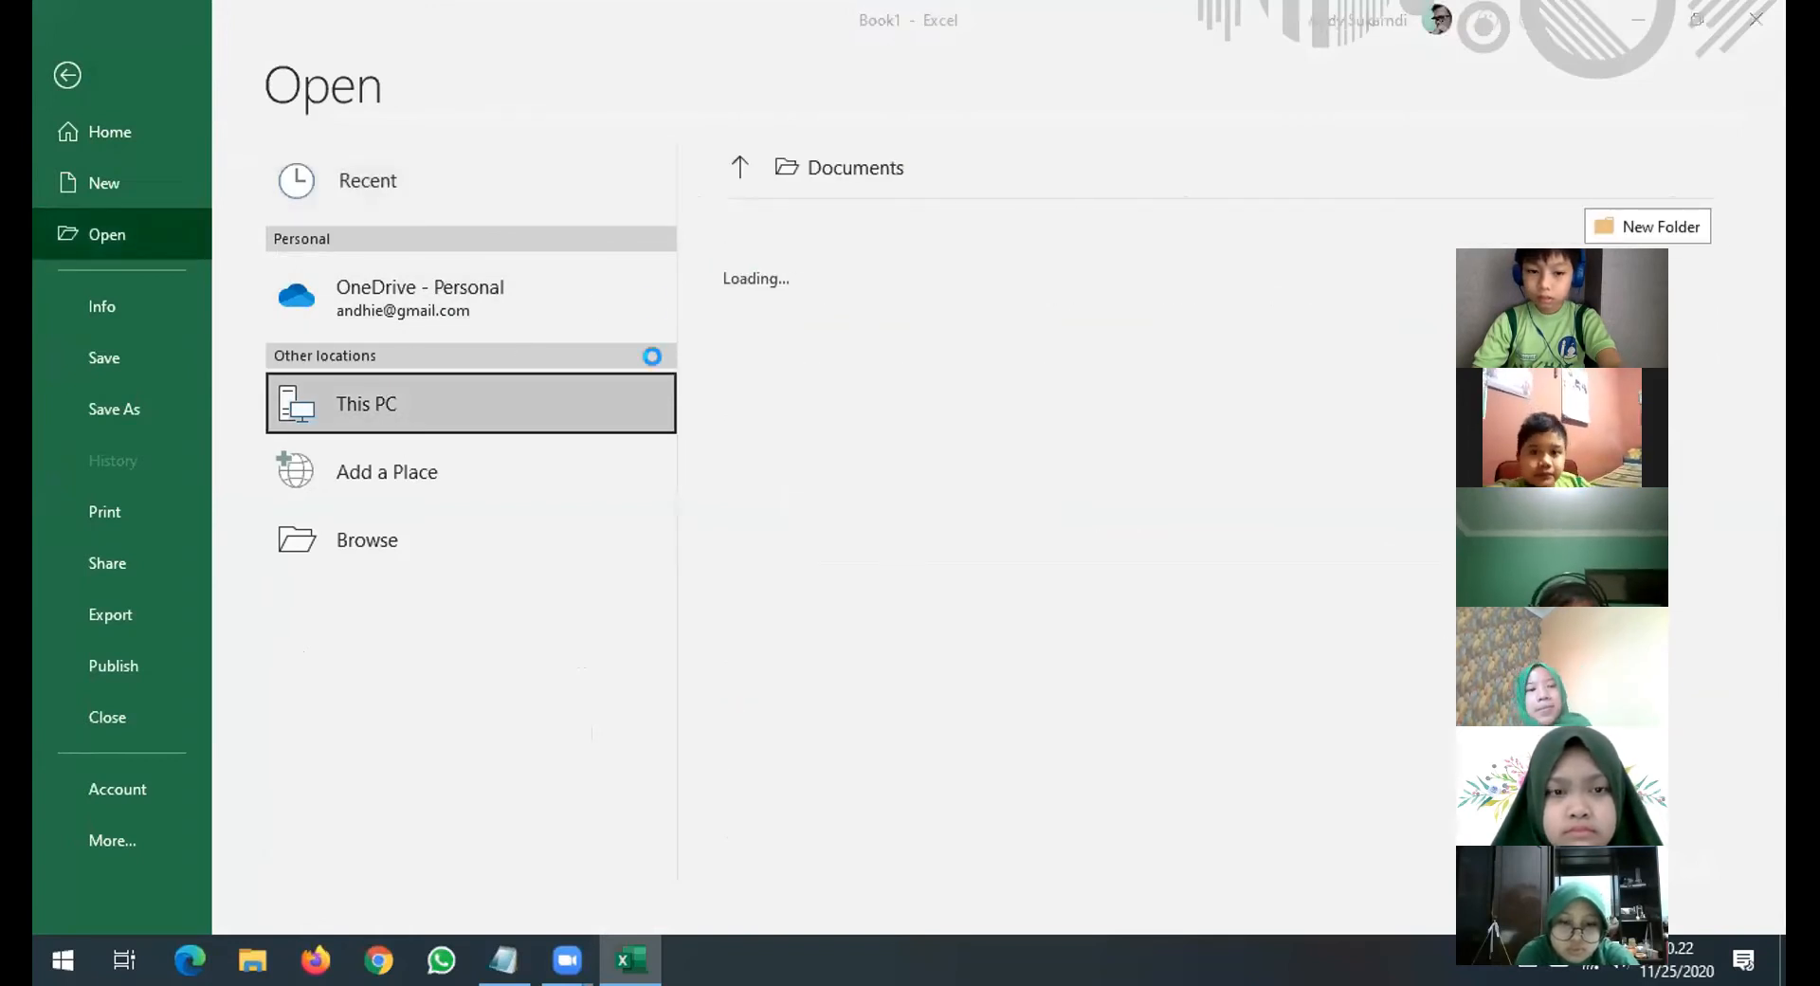
{"action": "left_click", "coordinate": [528, 567]}
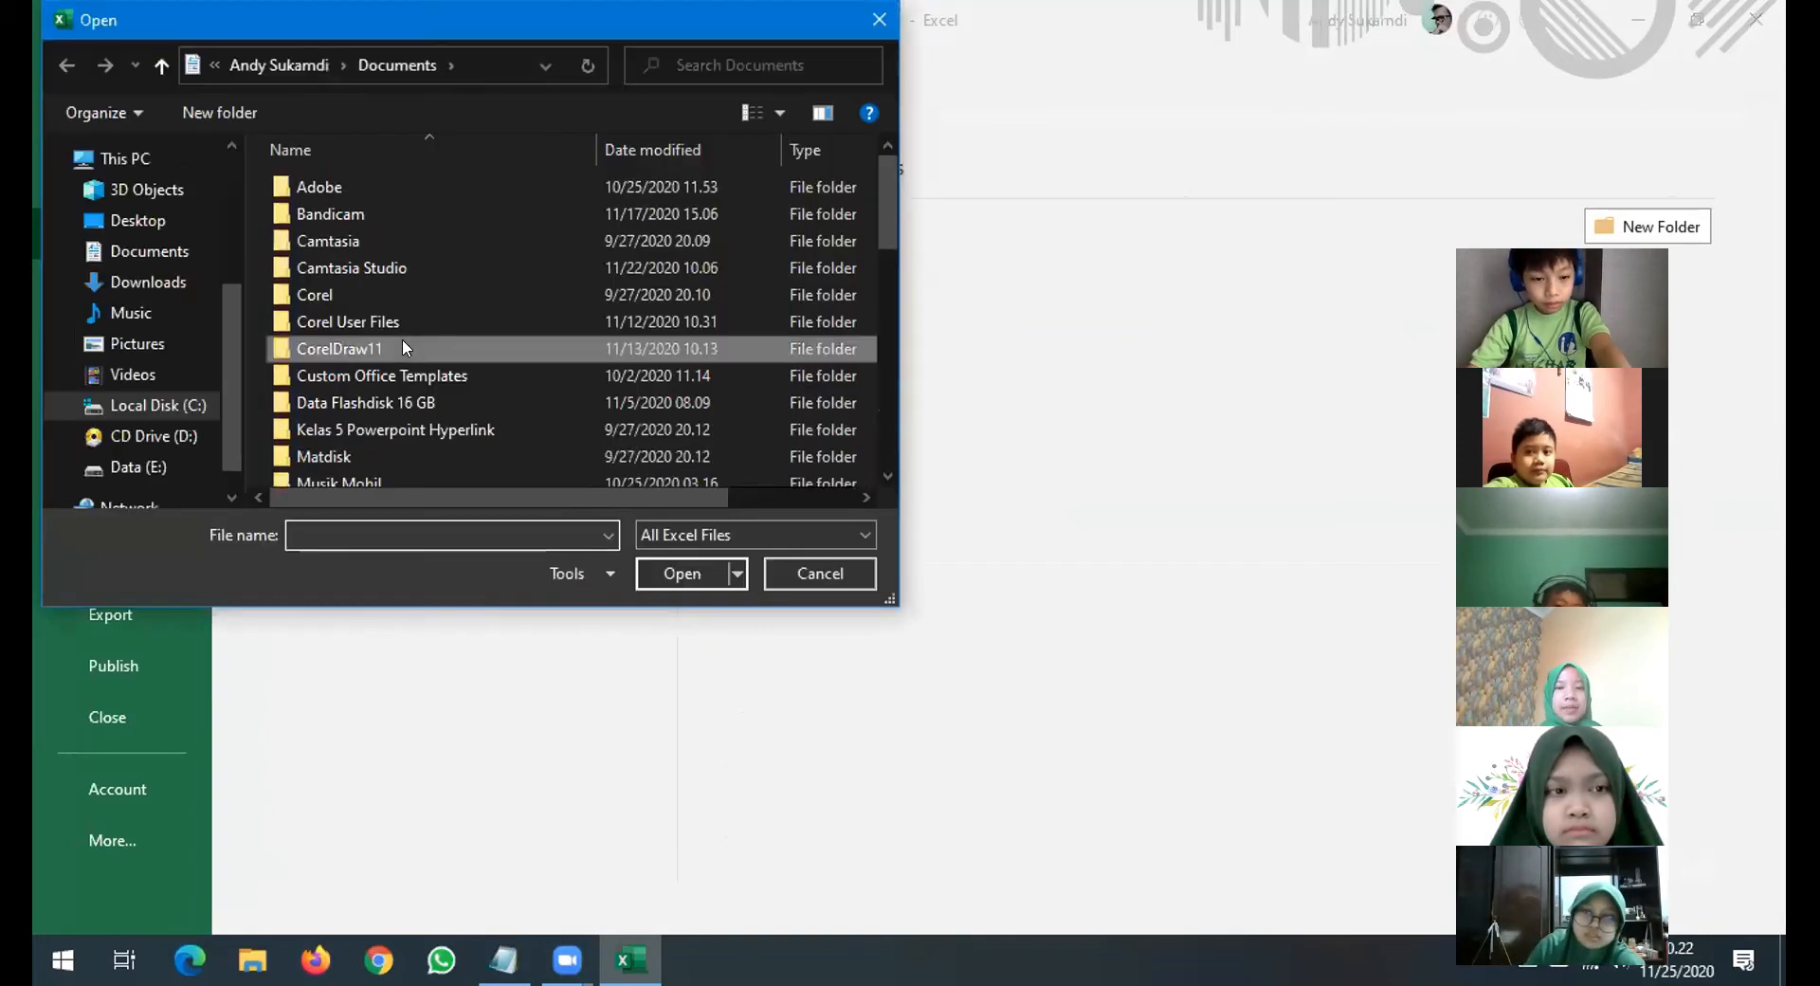
{"action": "scroll", "coordinate": [405, 379], "scroll_direction": "down", "scroll_amount": 5}
{"action": "scroll", "coordinate": [406, 417], "scroll_direction": "down", "scroll_amount": 5}
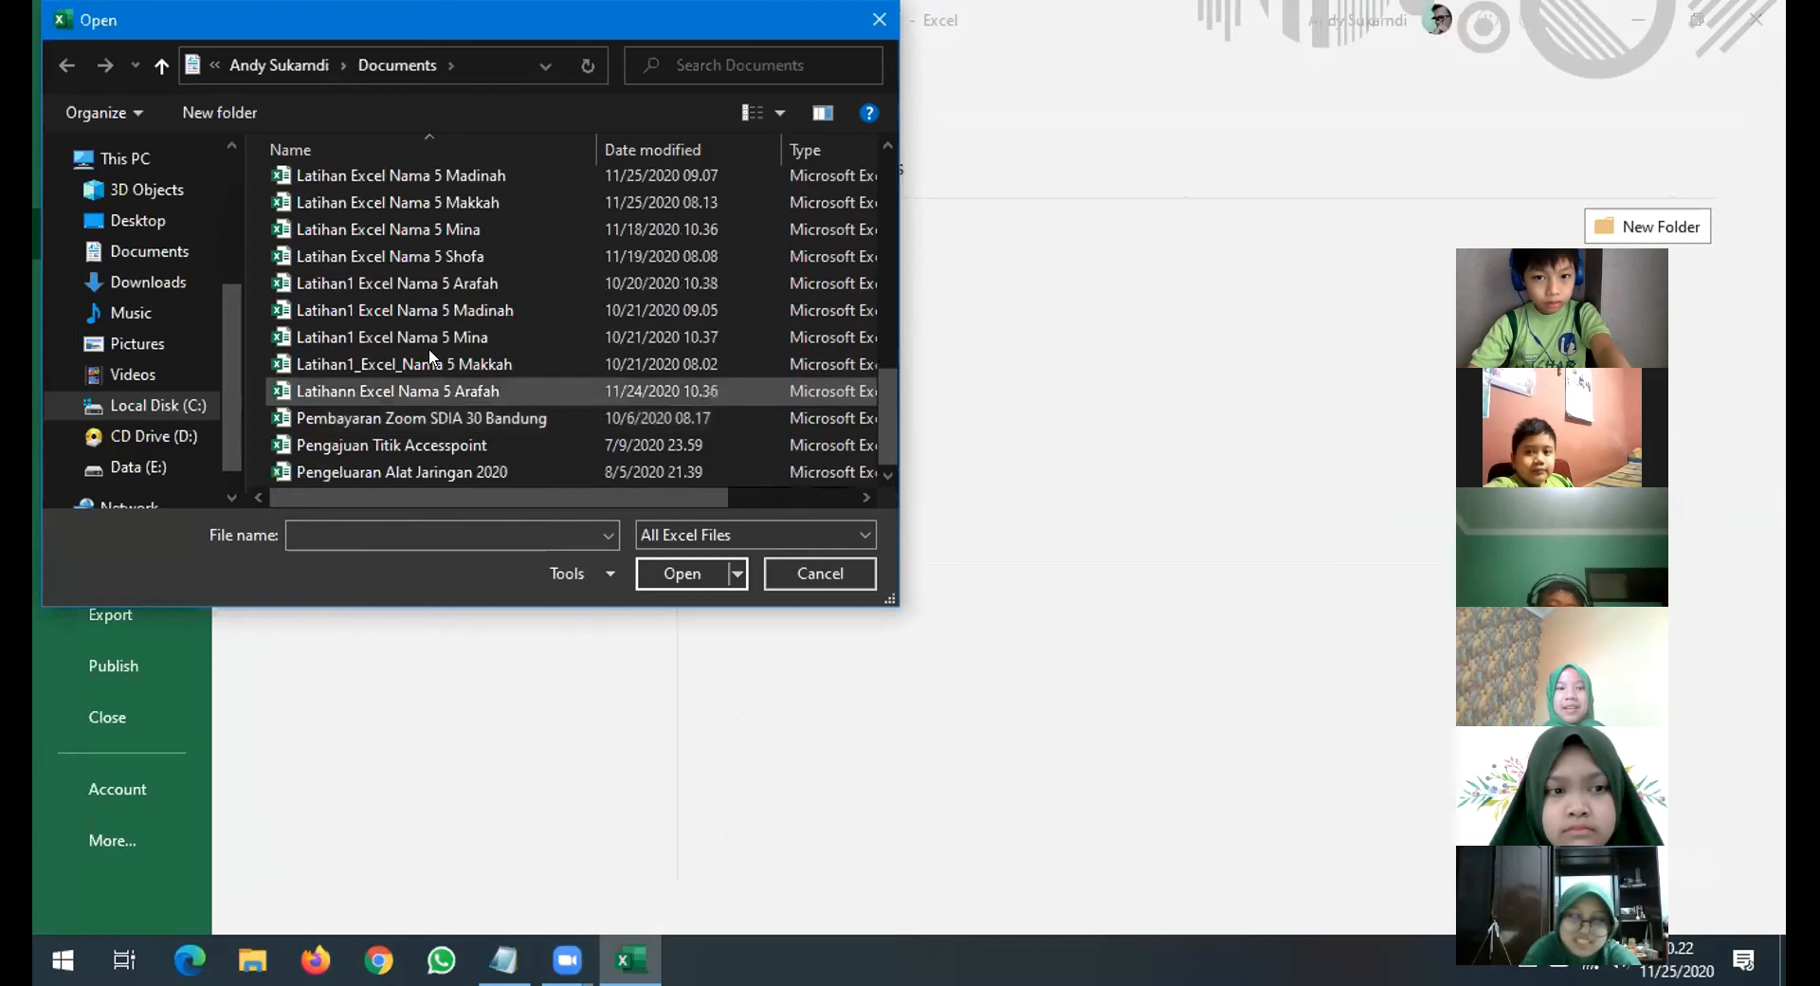
{"action": "left_click", "coordinate": [468, 228]}
{"action": "left_click", "coordinate": [682, 573]}
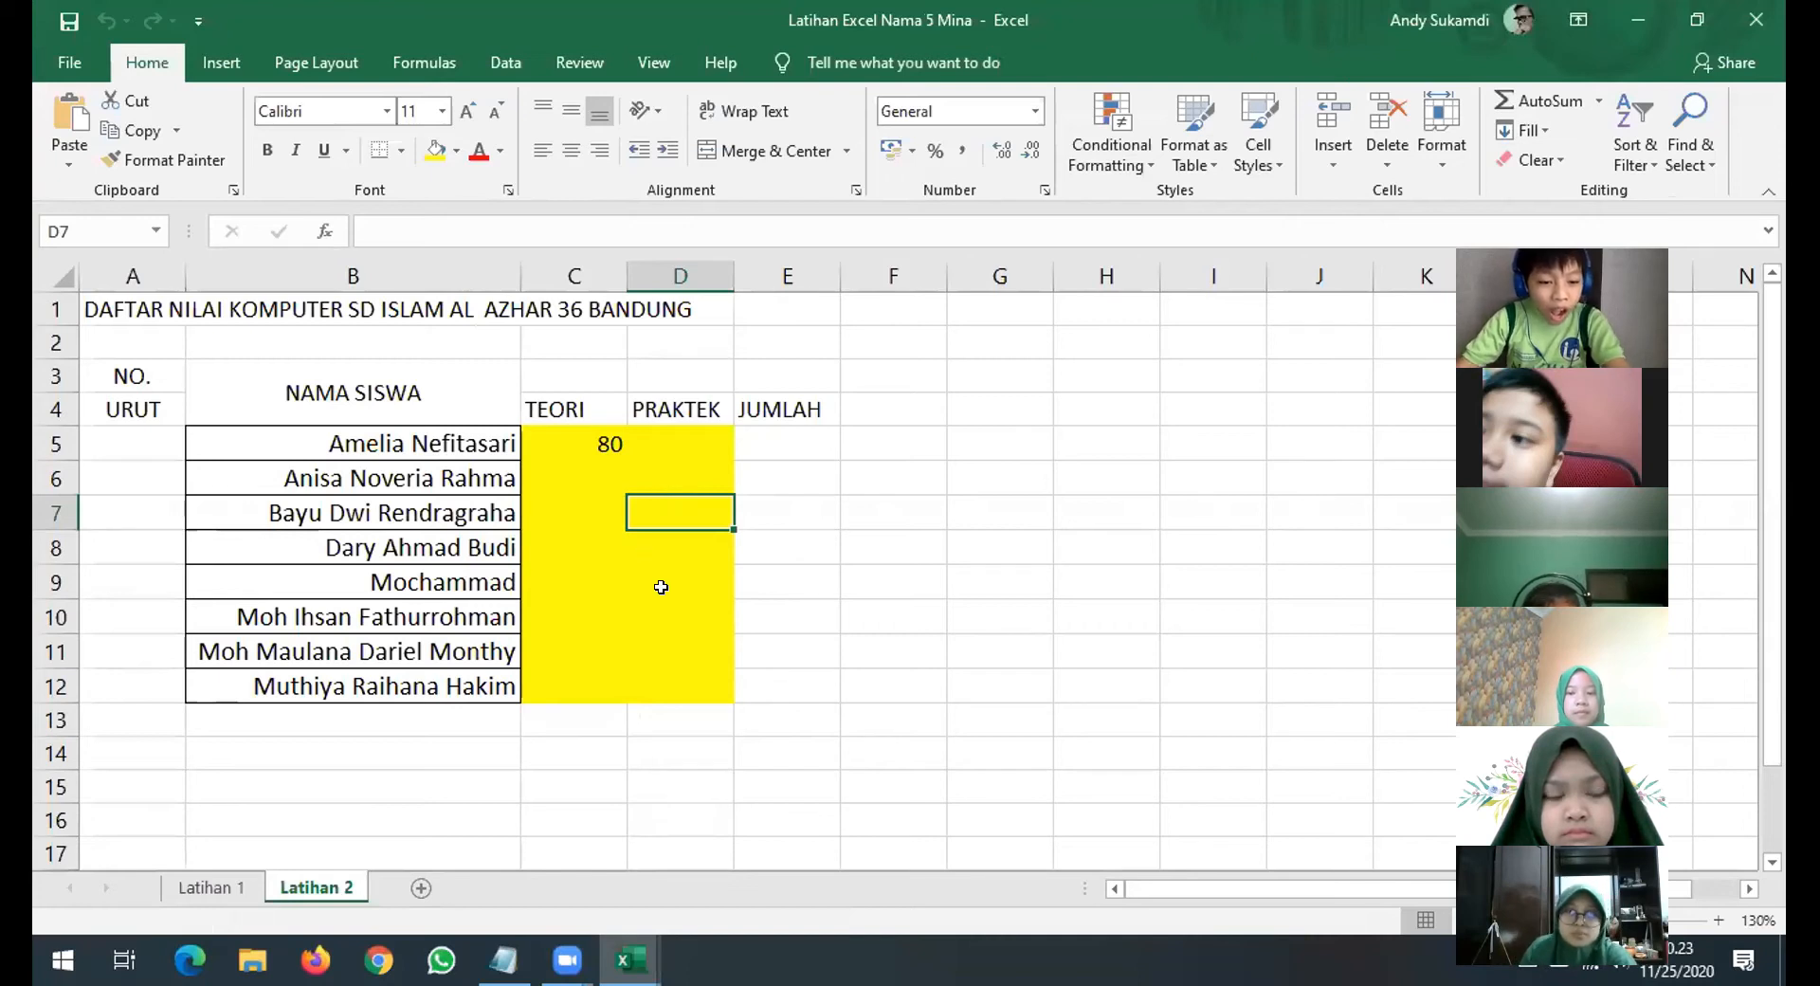
Look at the name list on the Latihan 1 sheet and return to the Latihan 2 sheet.
{"action": "left_click", "coordinate": [226, 888]}
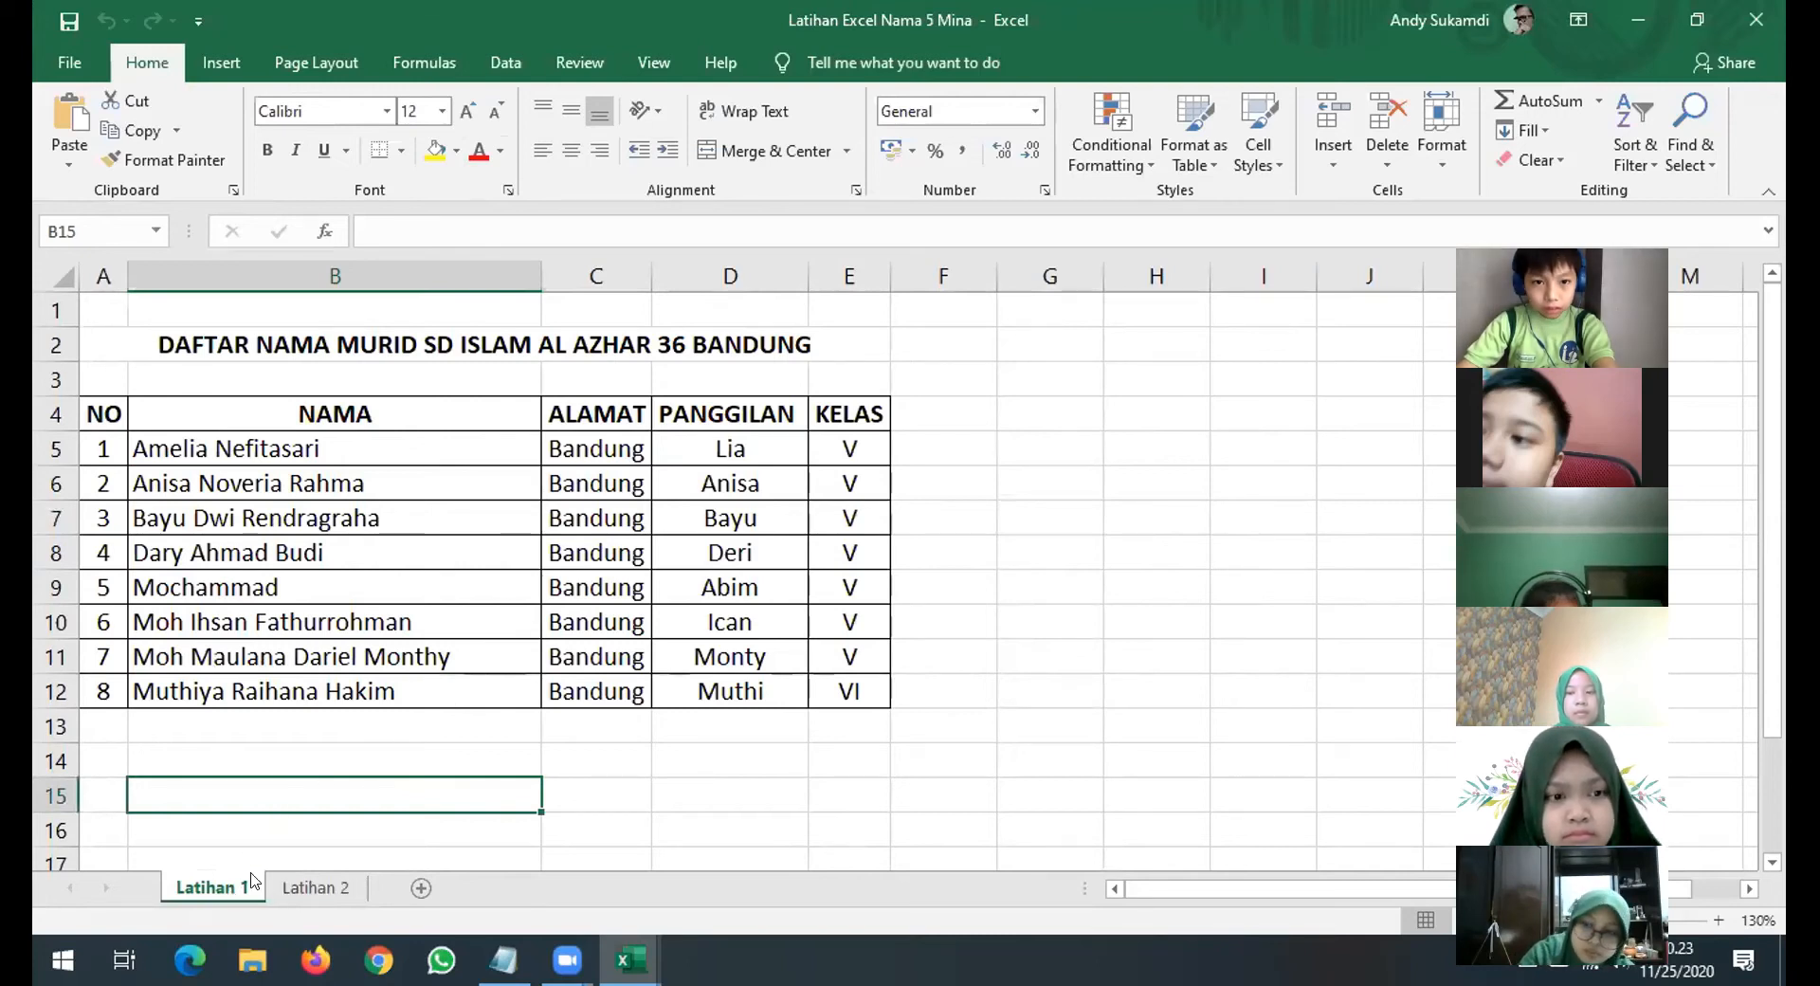
{"action": "left_click", "coordinate": [316, 887]}
{"action": "left_click", "coordinate": [992, 543]}
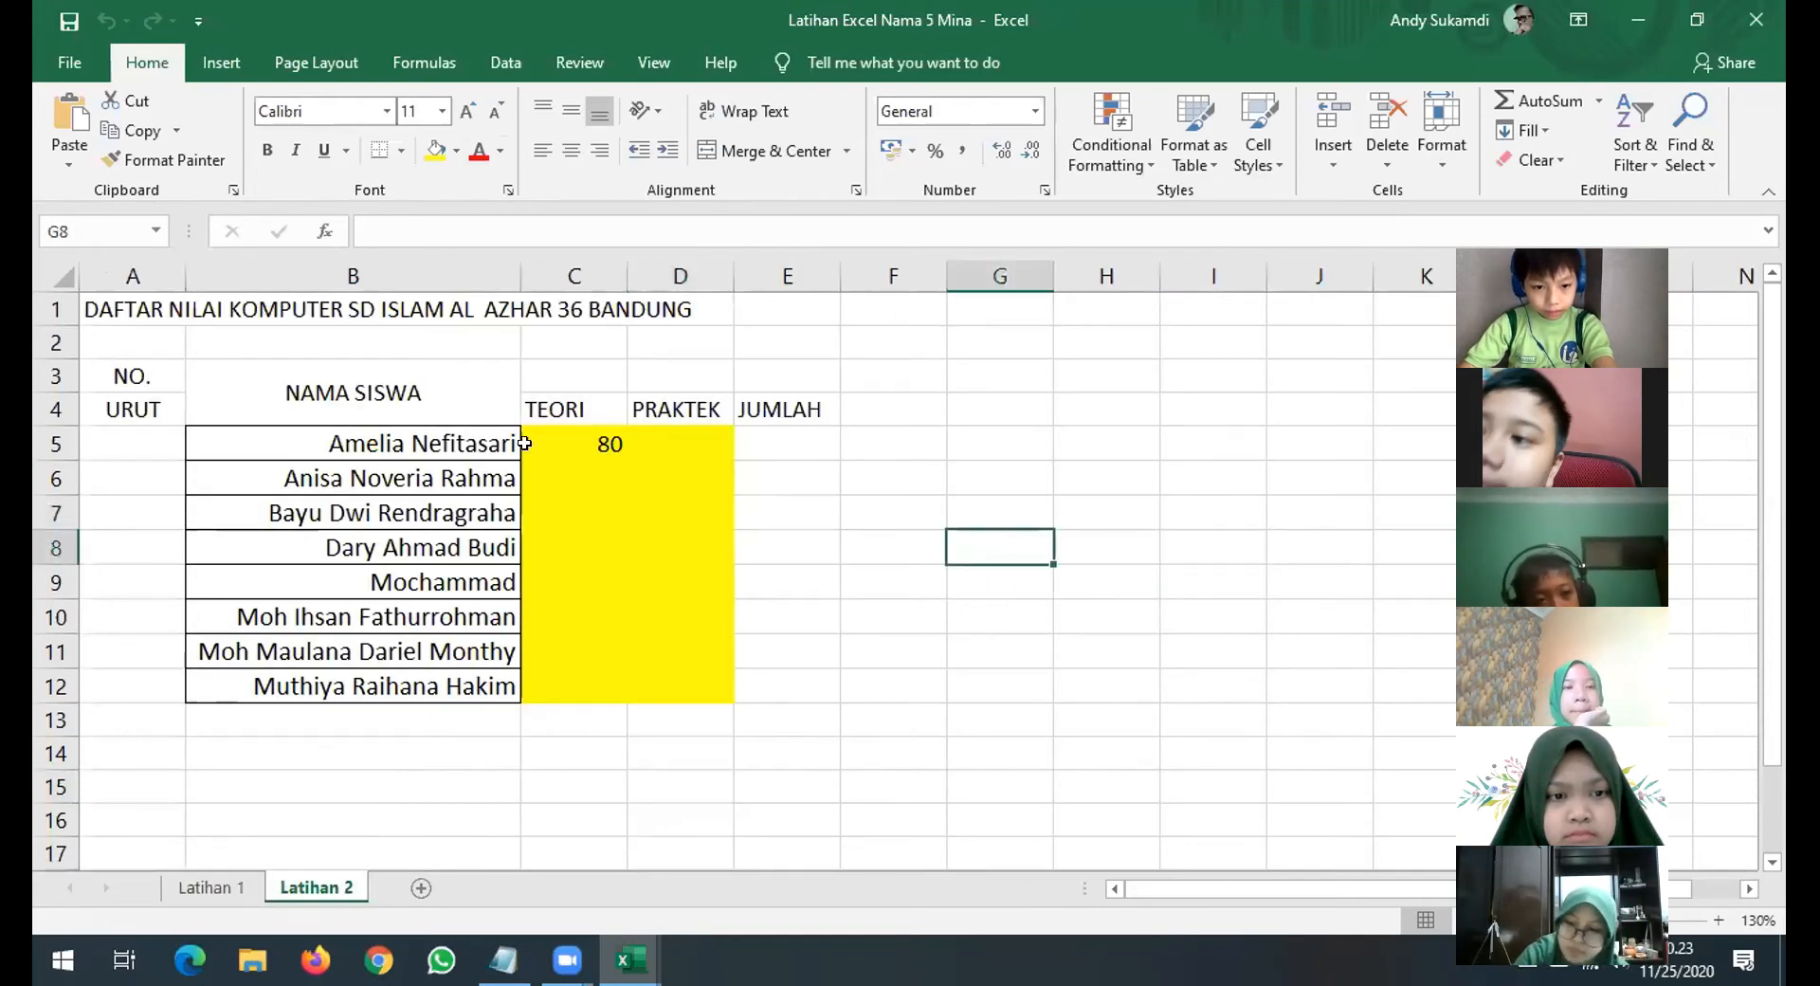
Enter the TEORI scores 85, 70, 85 and 90 in cells C6:C9.
{"action": "left_click", "coordinate": [578, 428]}
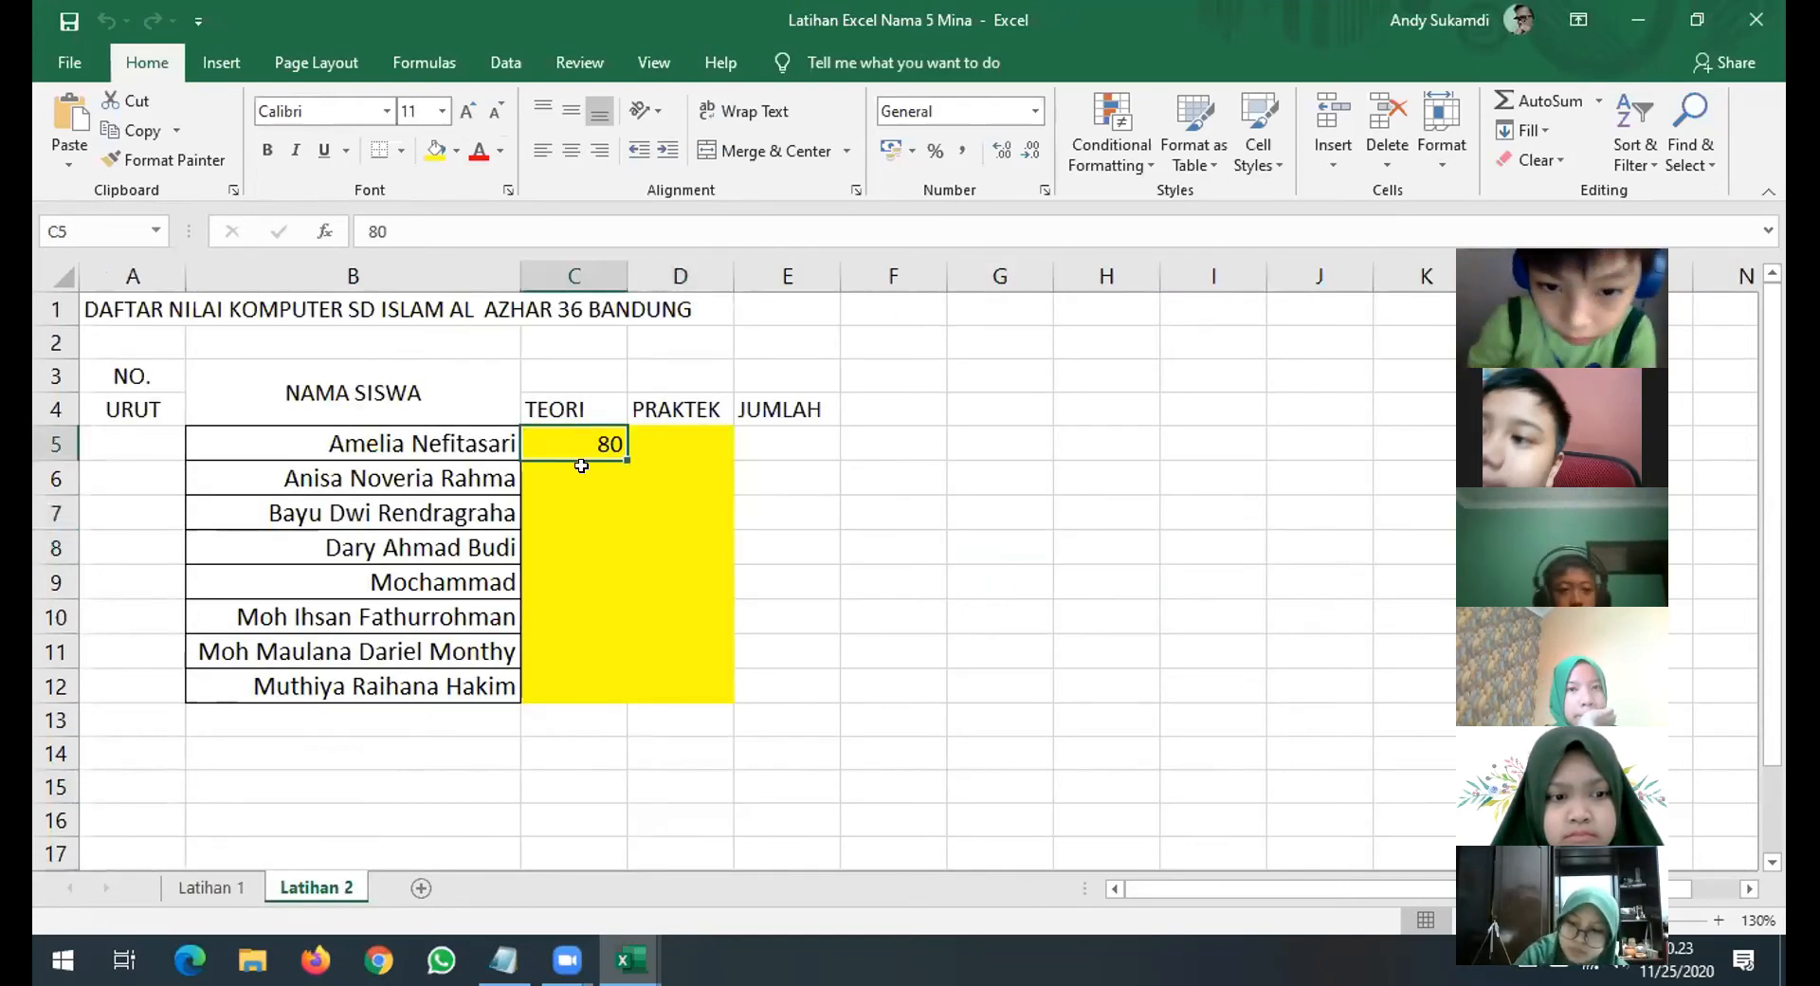
{"action": "left_click", "coordinate": [579, 467]}
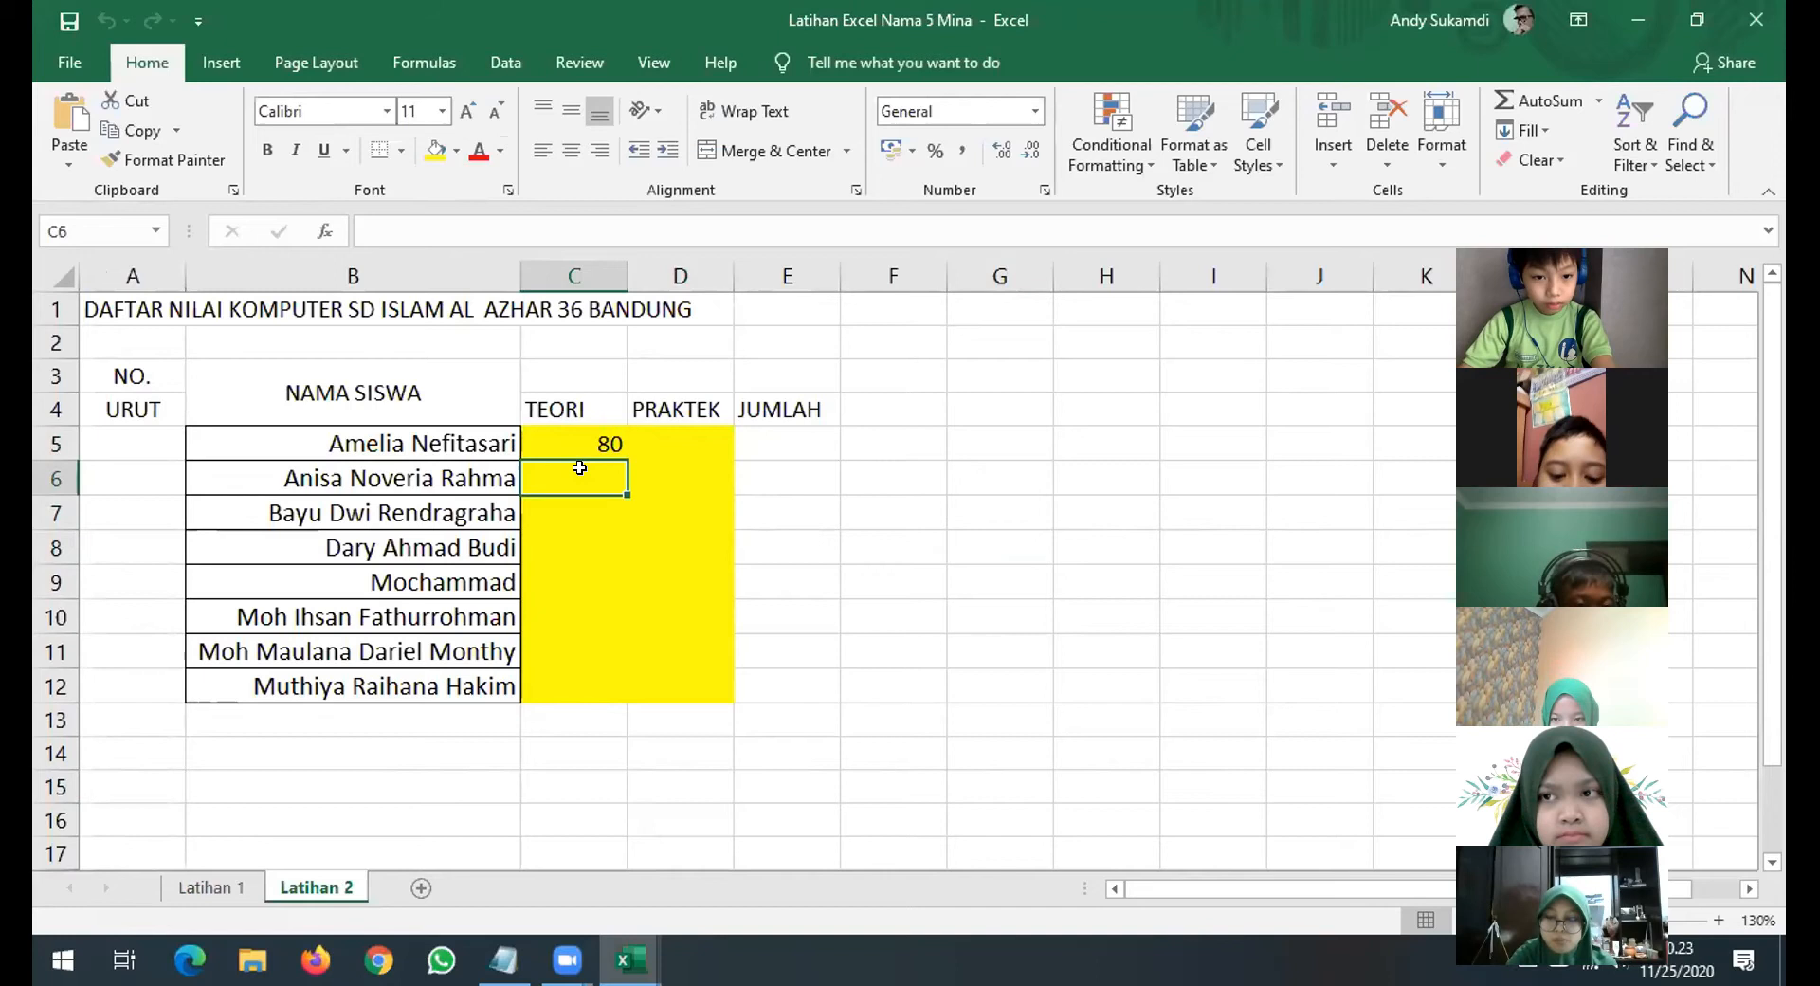
{"action": "type", "text": "85"}
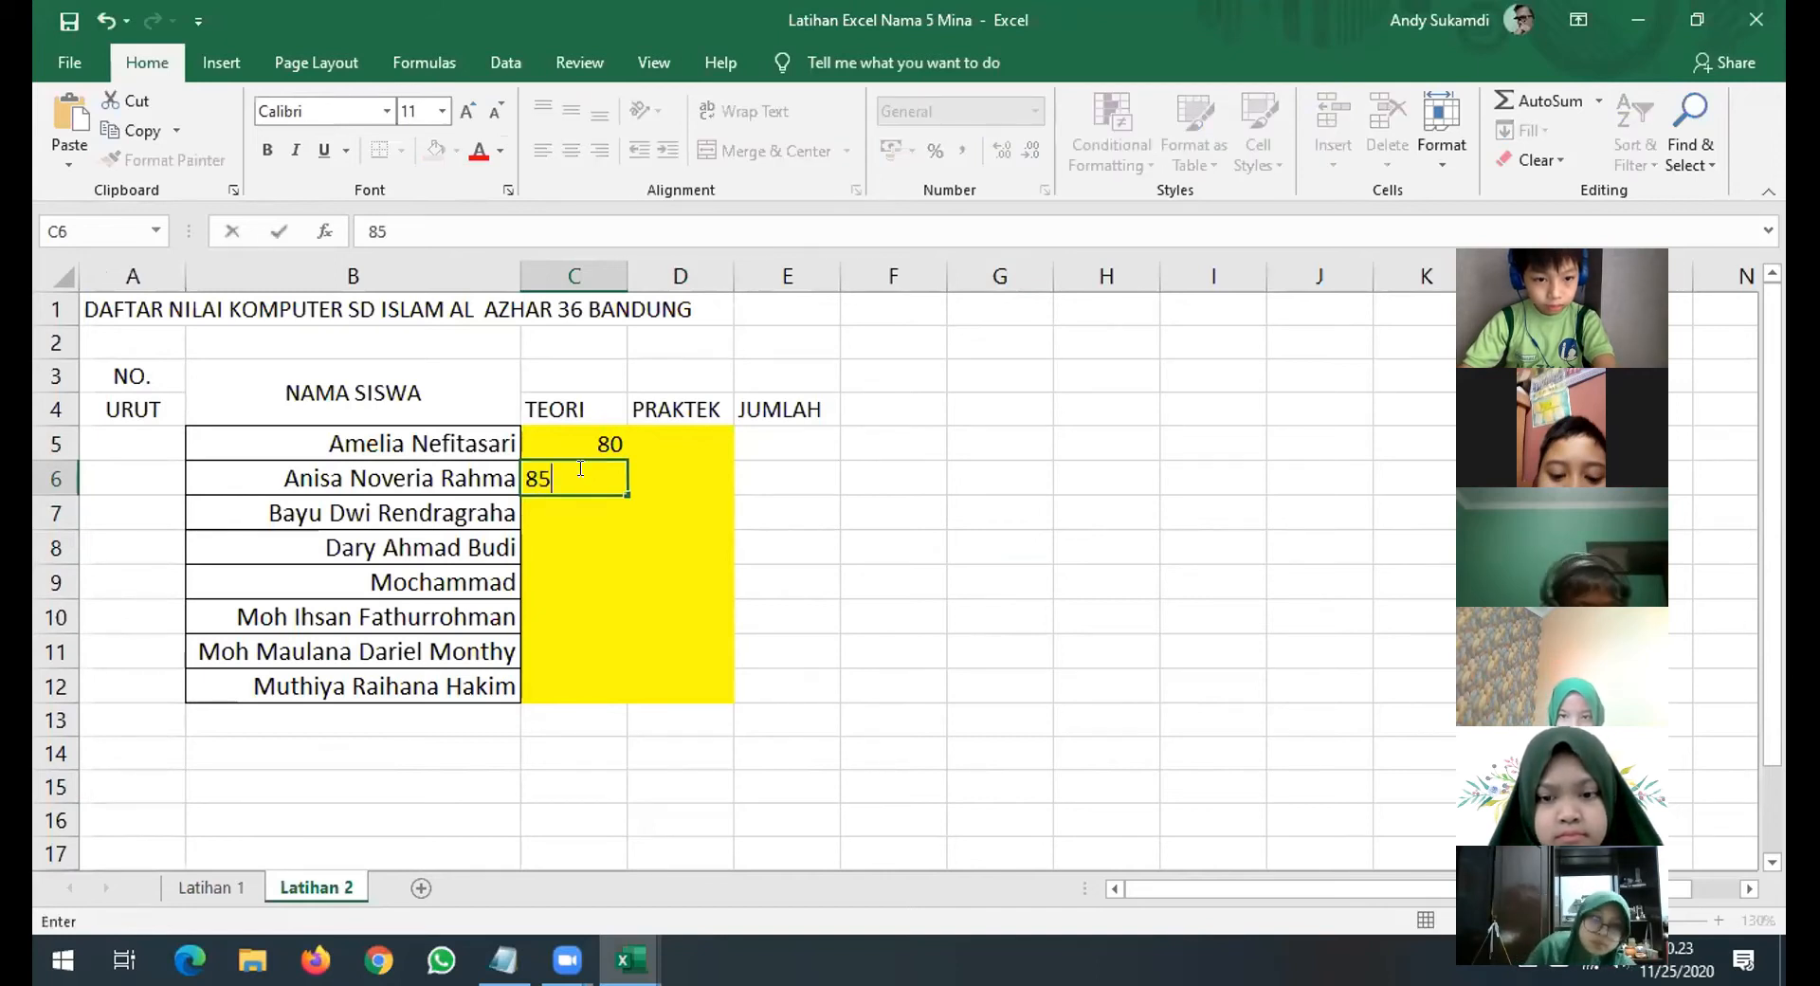
{"action": "key", "text": "Return"}
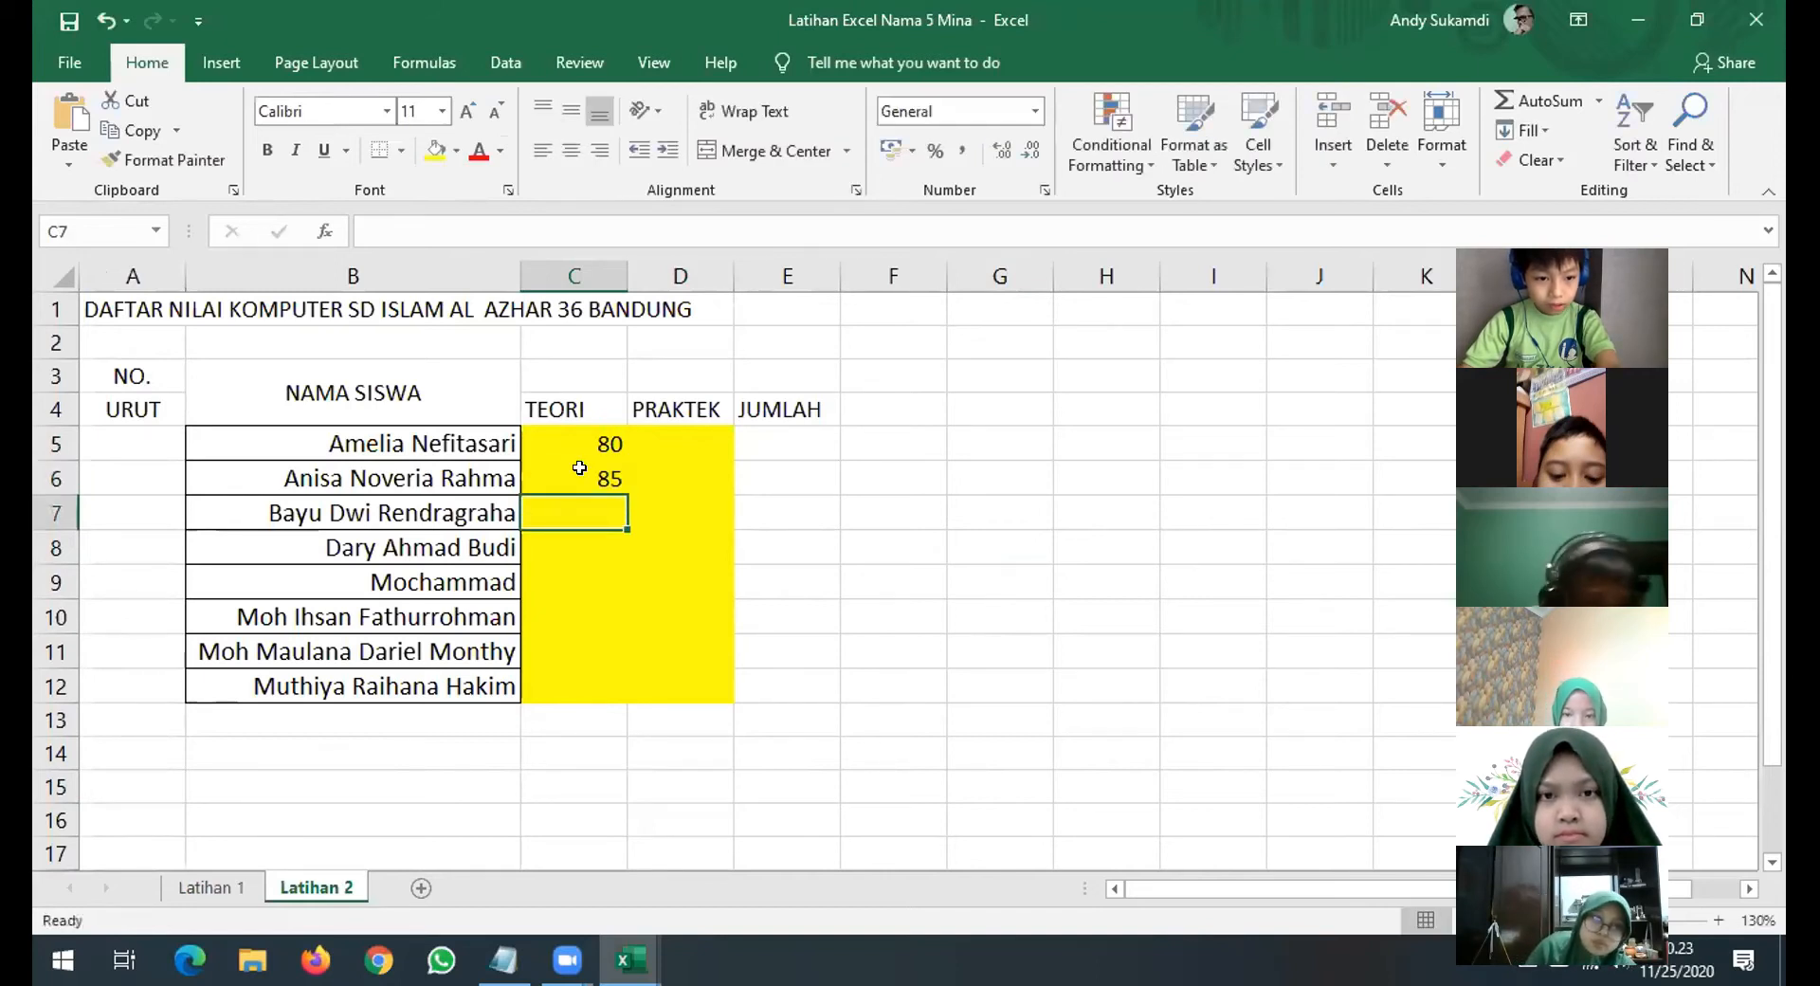
{"action": "type", "text": "70"}
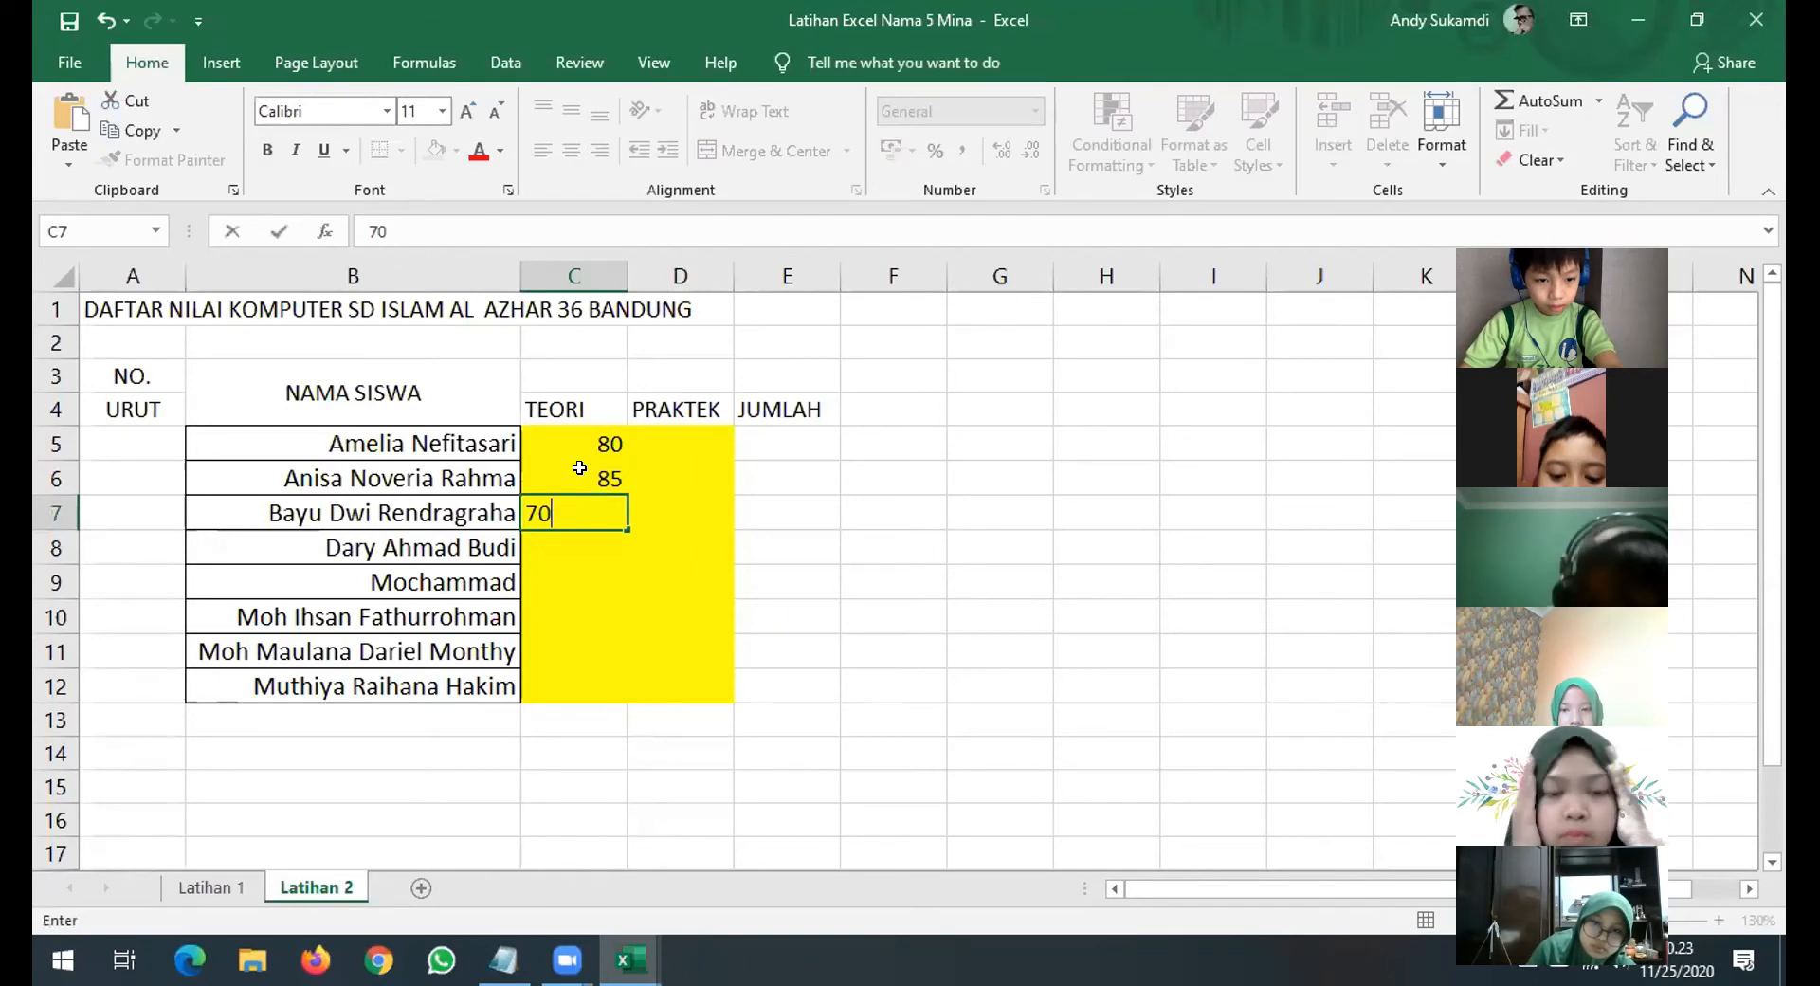
{"action": "key", "text": "Return"}
{"action": "type", "text": "85"}
{"action": "key", "text": "Return"}
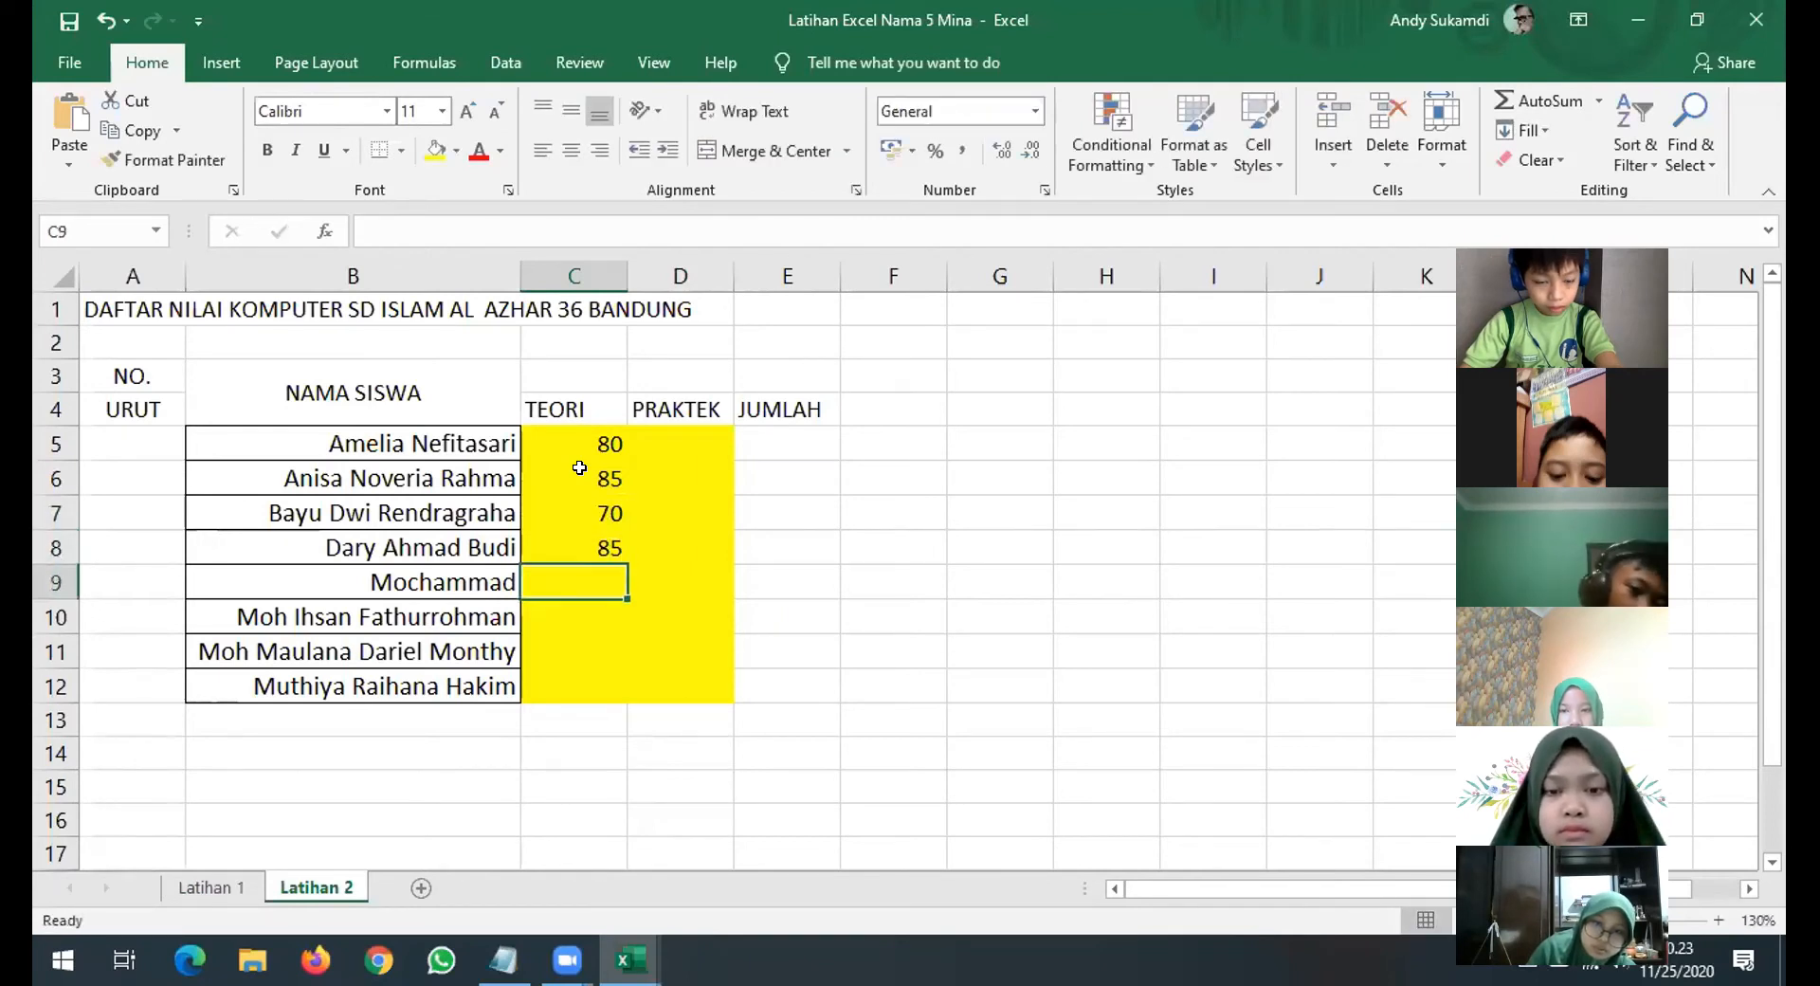
{"action": "type", "text": "90"}
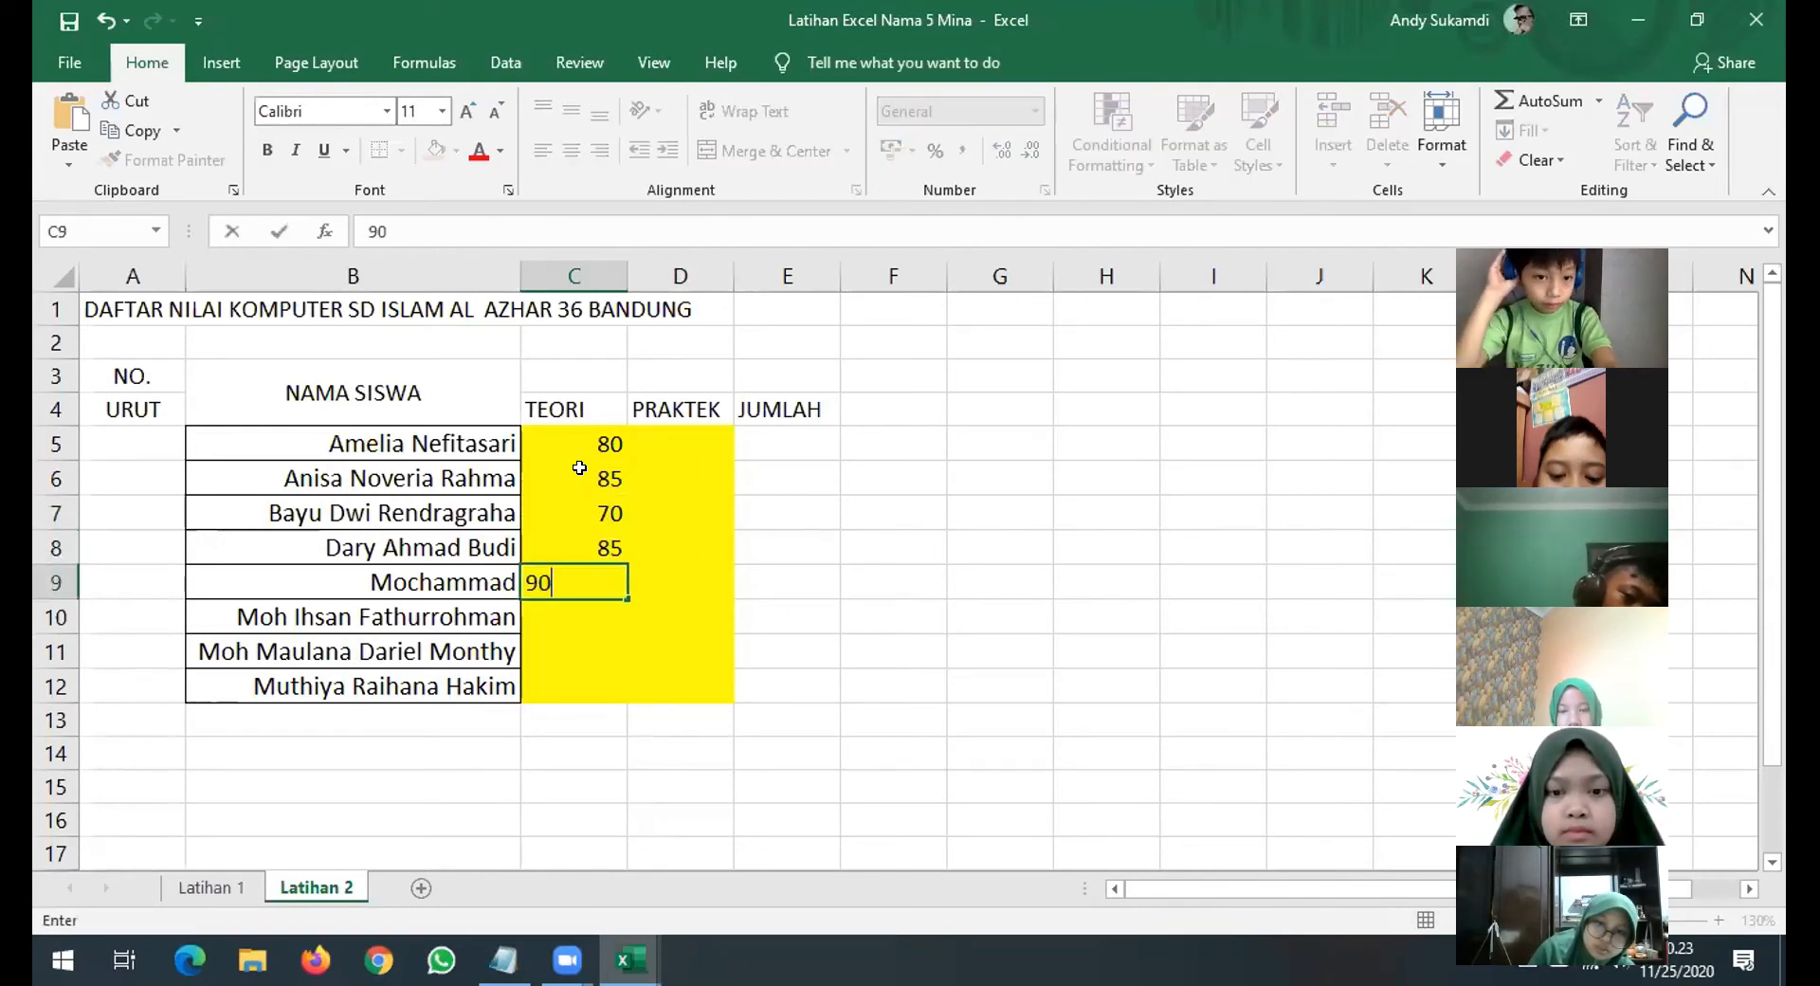
{"action": "key", "text": "Return"}
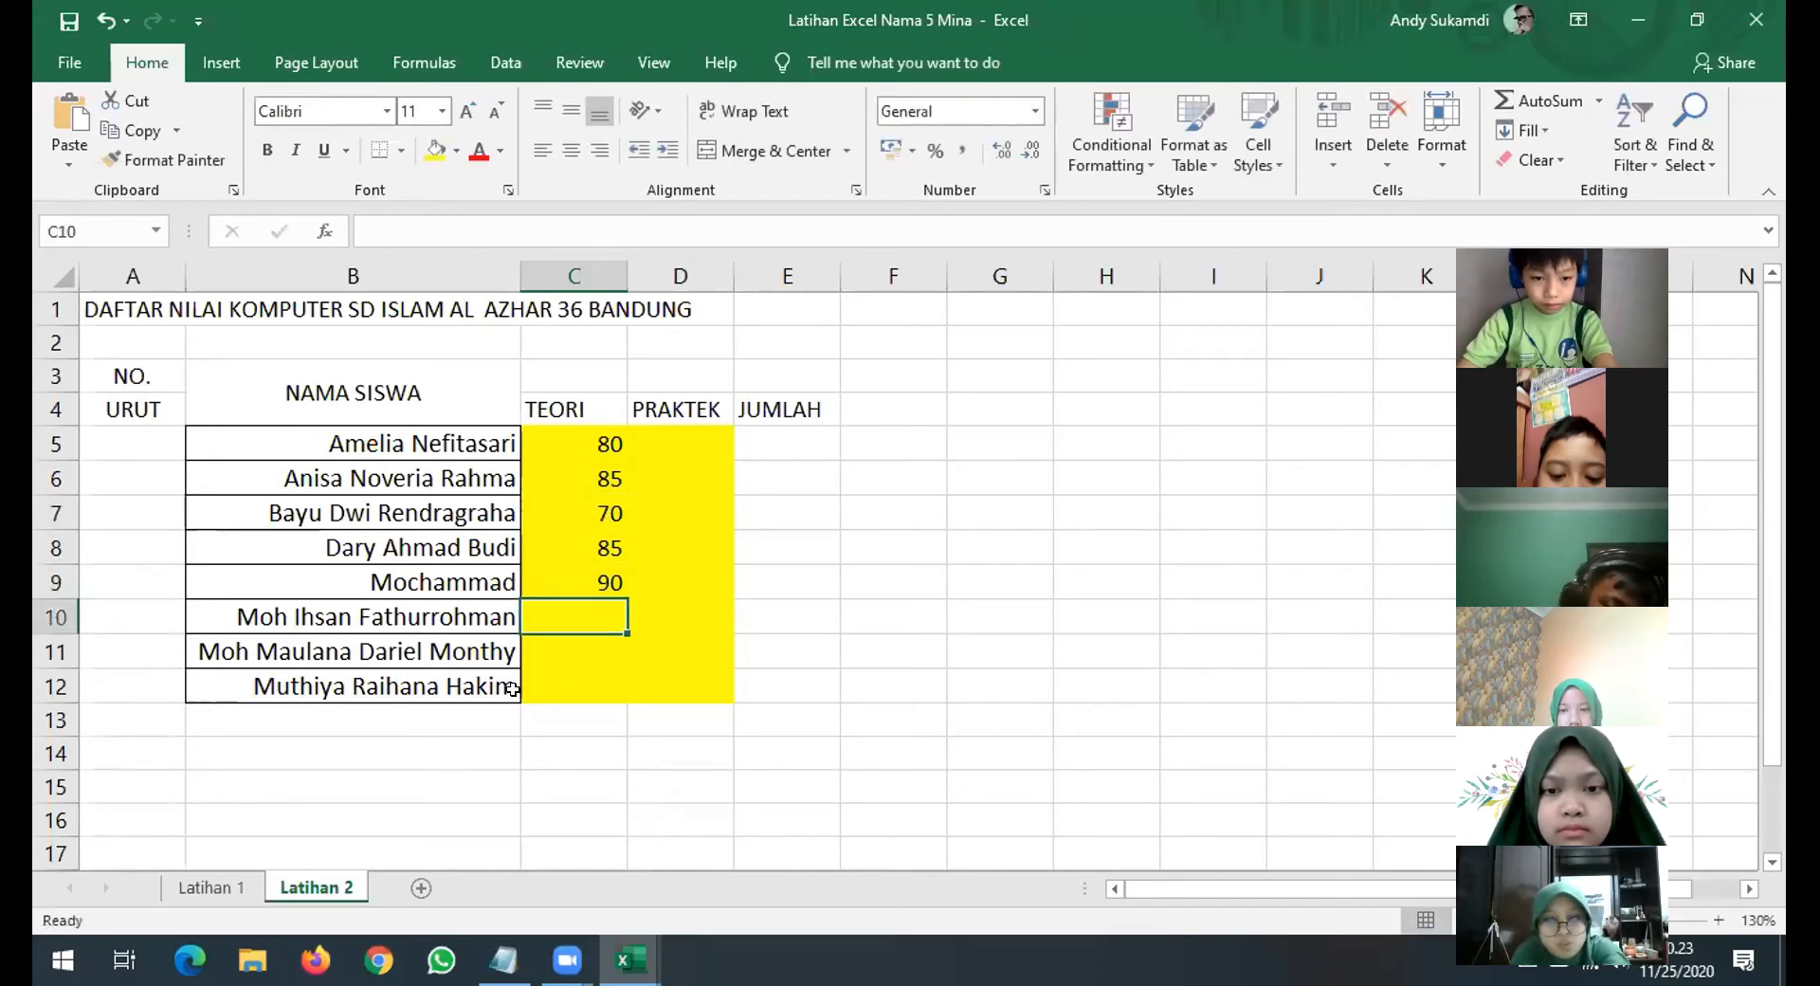
Correct the spelling of the second student's first name in cell B6.
{"action": "left_click", "coordinate": [407, 440]}
{"action": "left_click", "coordinate": [380, 479]}
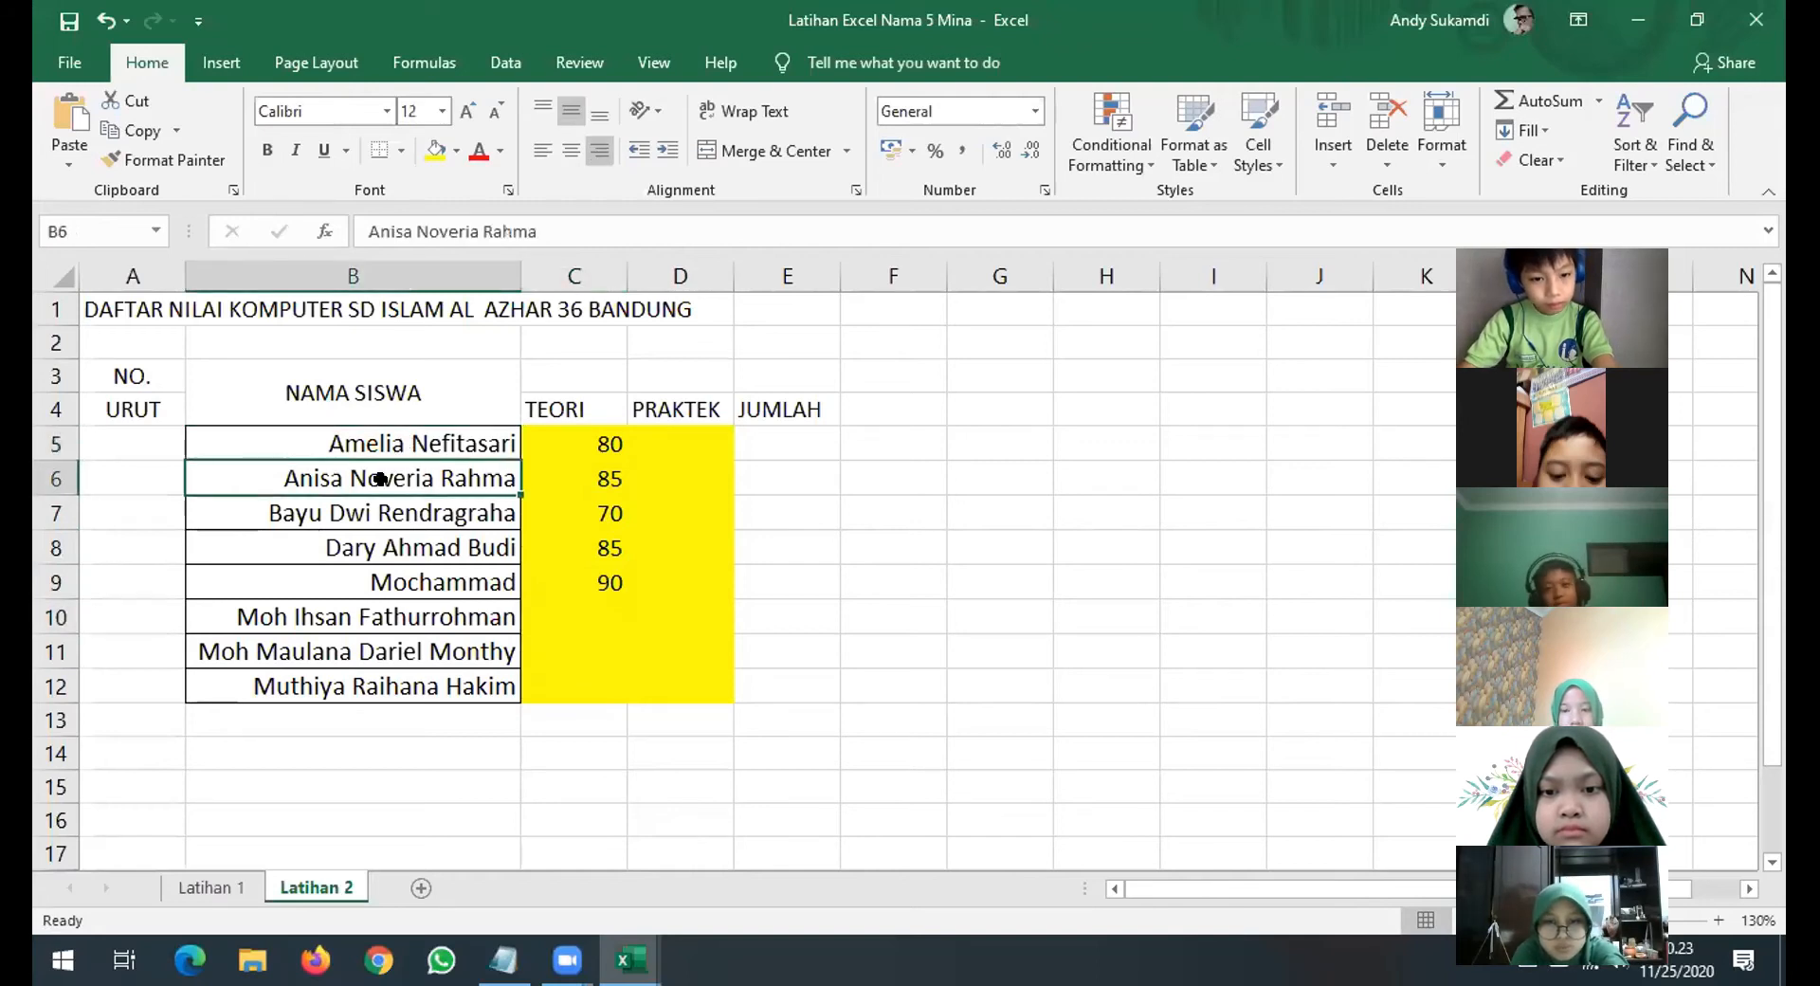
{"action": "double_click", "coordinate": [381, 478]}
{"action": "type", "text": "n"}
{"action": "key", "text": "Delete"}
{"action": "type", "text": "es"}
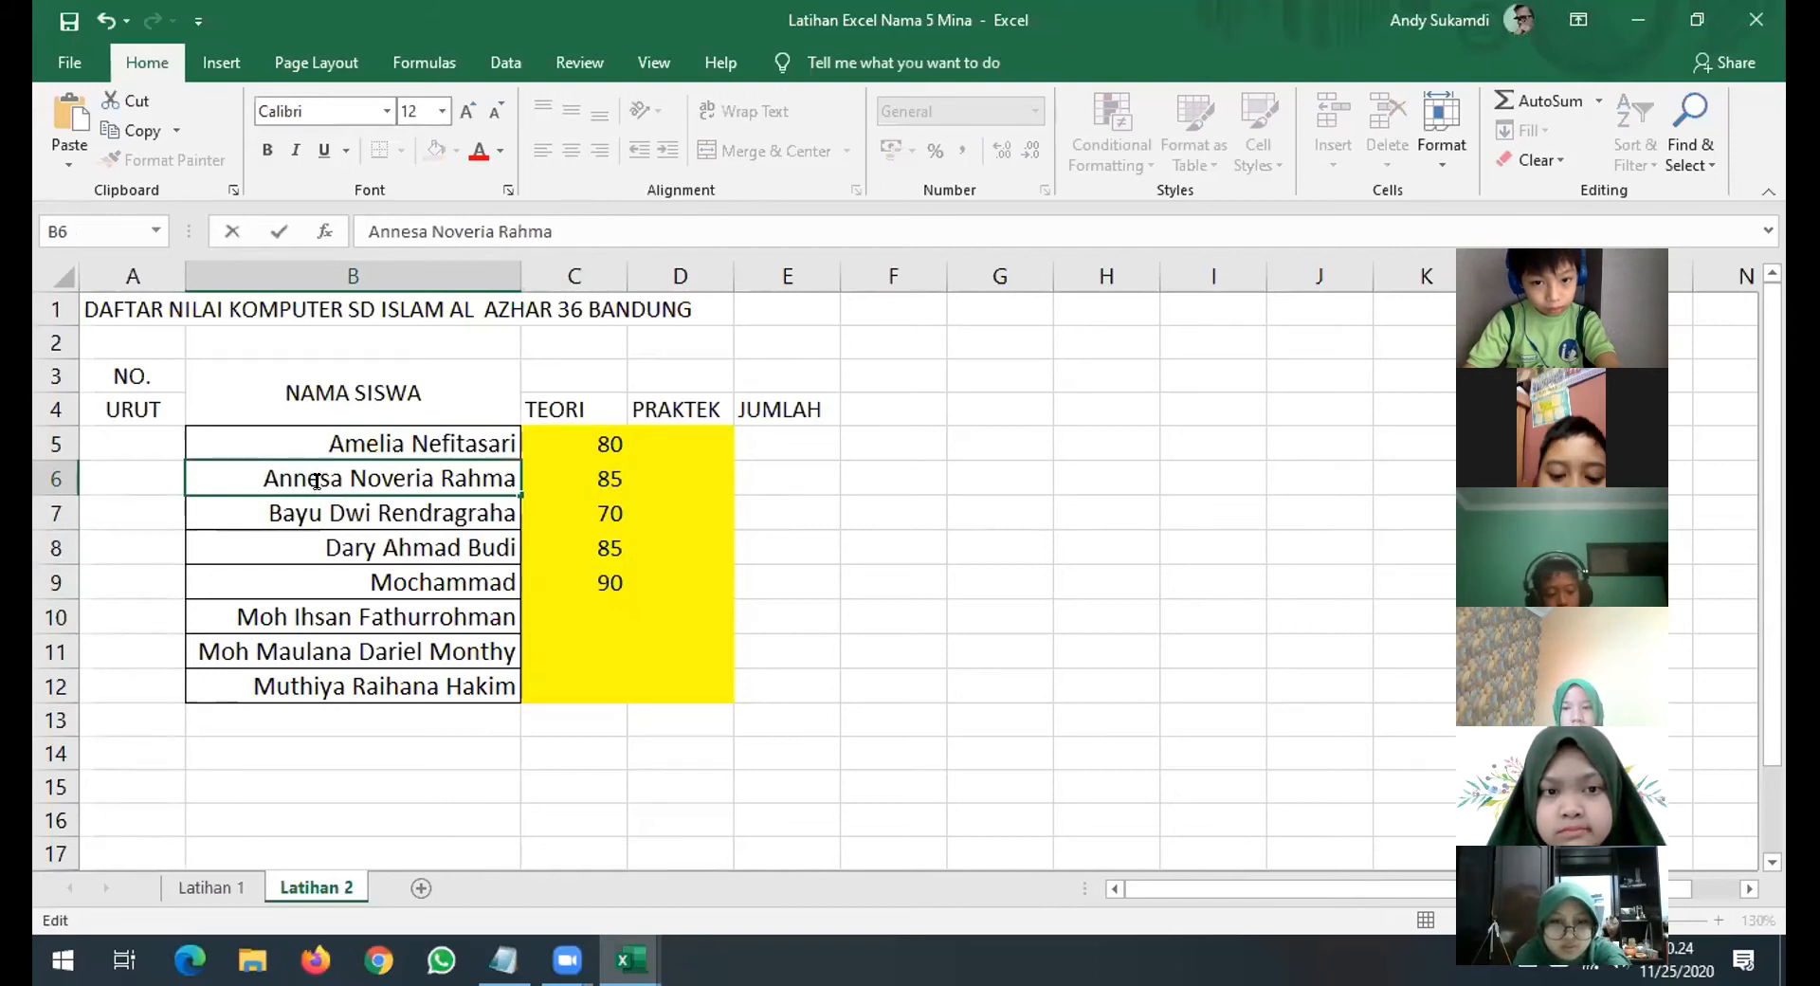
{"action": "type", "text": "i"}
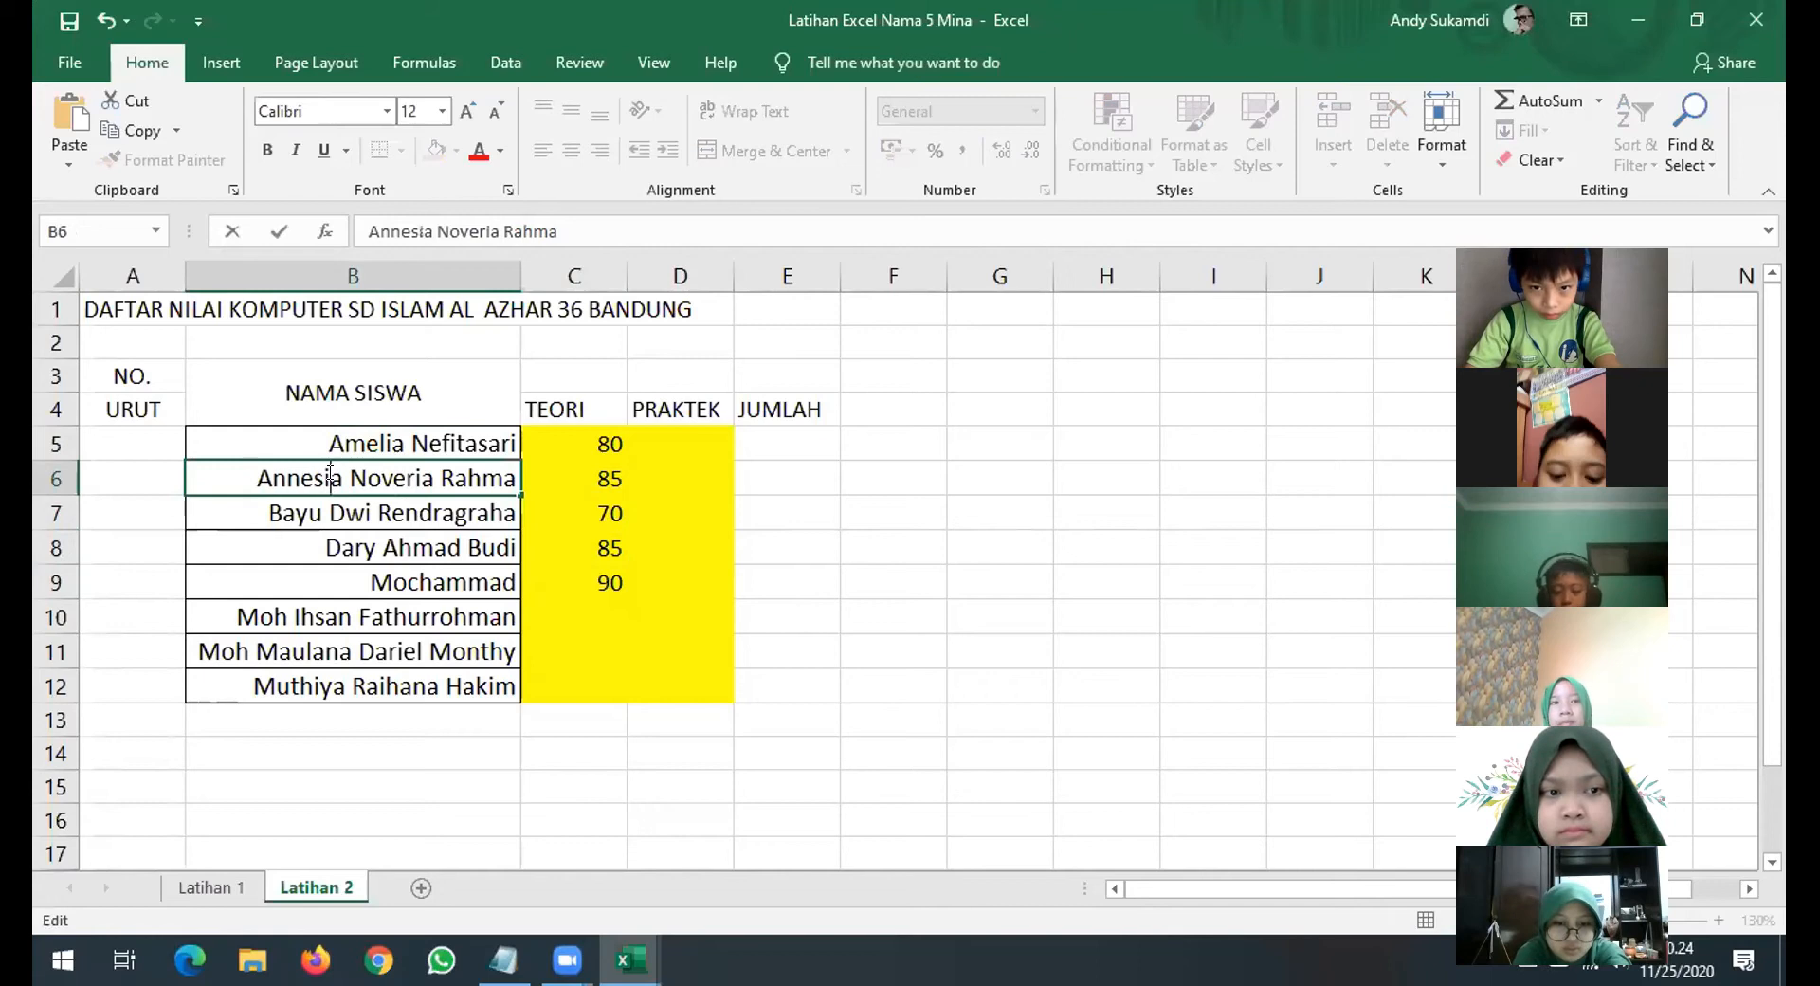
{"action": "left_click", "coordinate": [347, 520]}
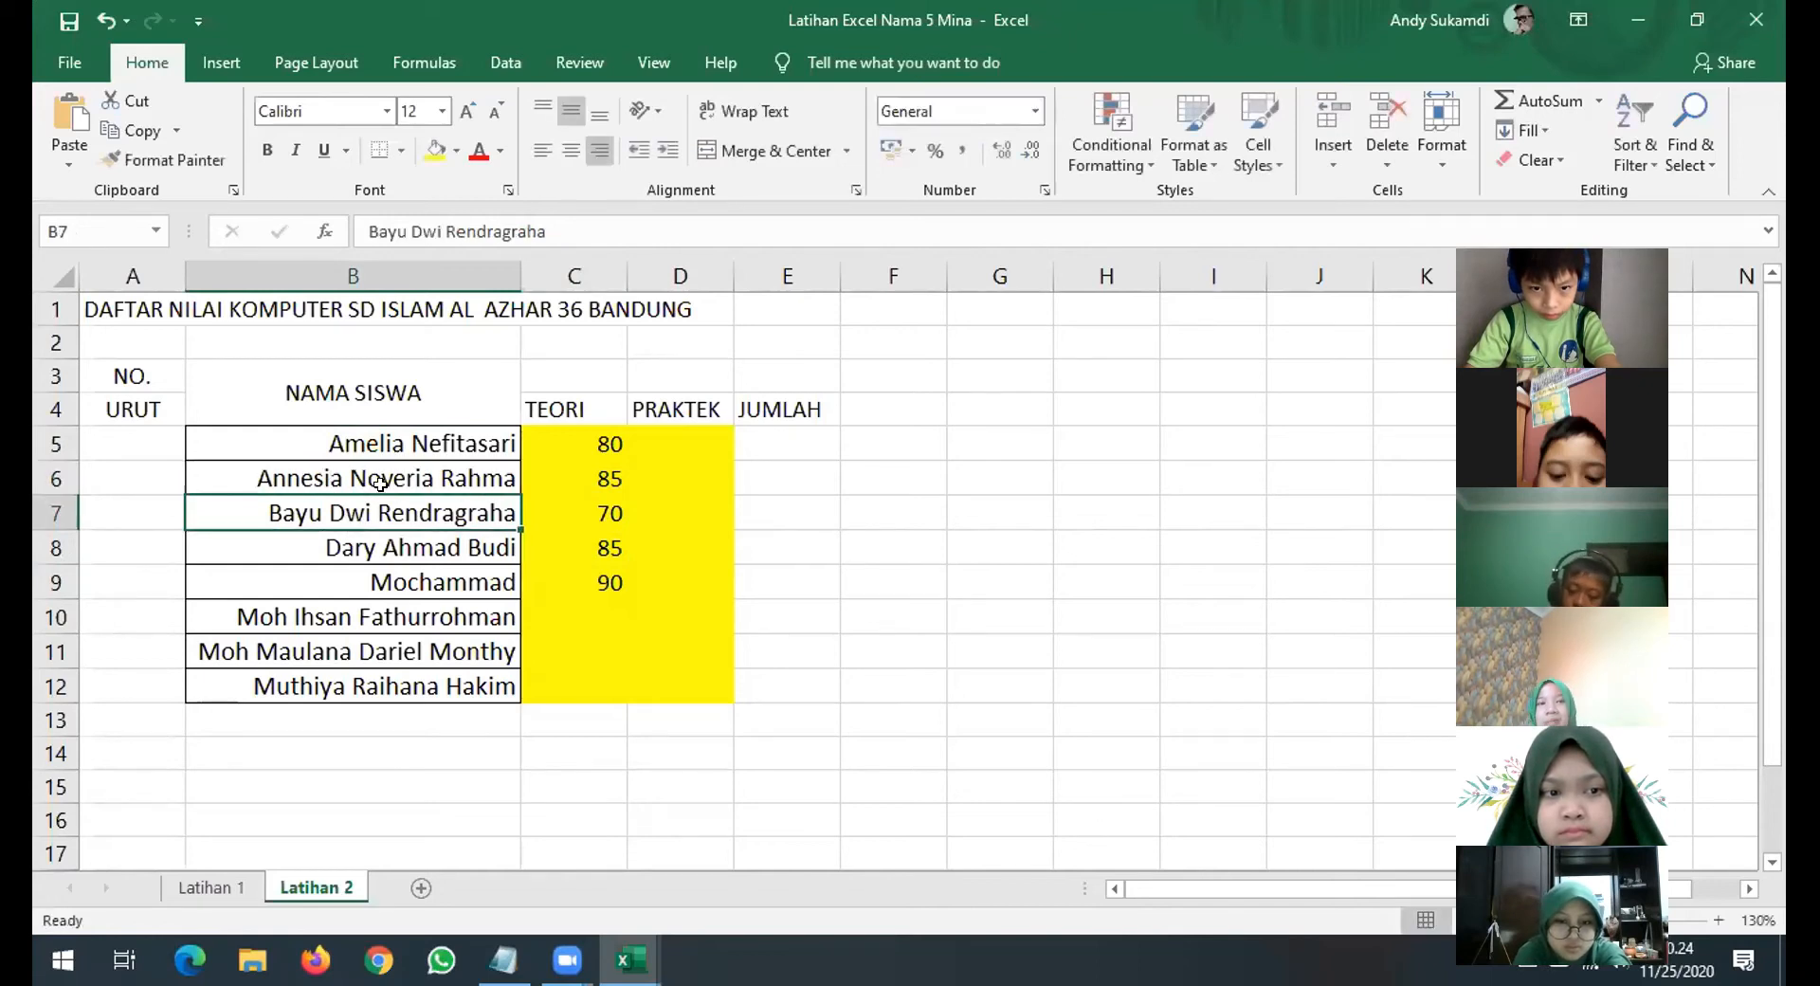
Delete the entire rows of the third, fifth and seventh students in the original list, starting with row 7.
{"action": "left_click", "coordinate": [57, 513]}
{"action": "right_click", "coordinate": [61, 517]}
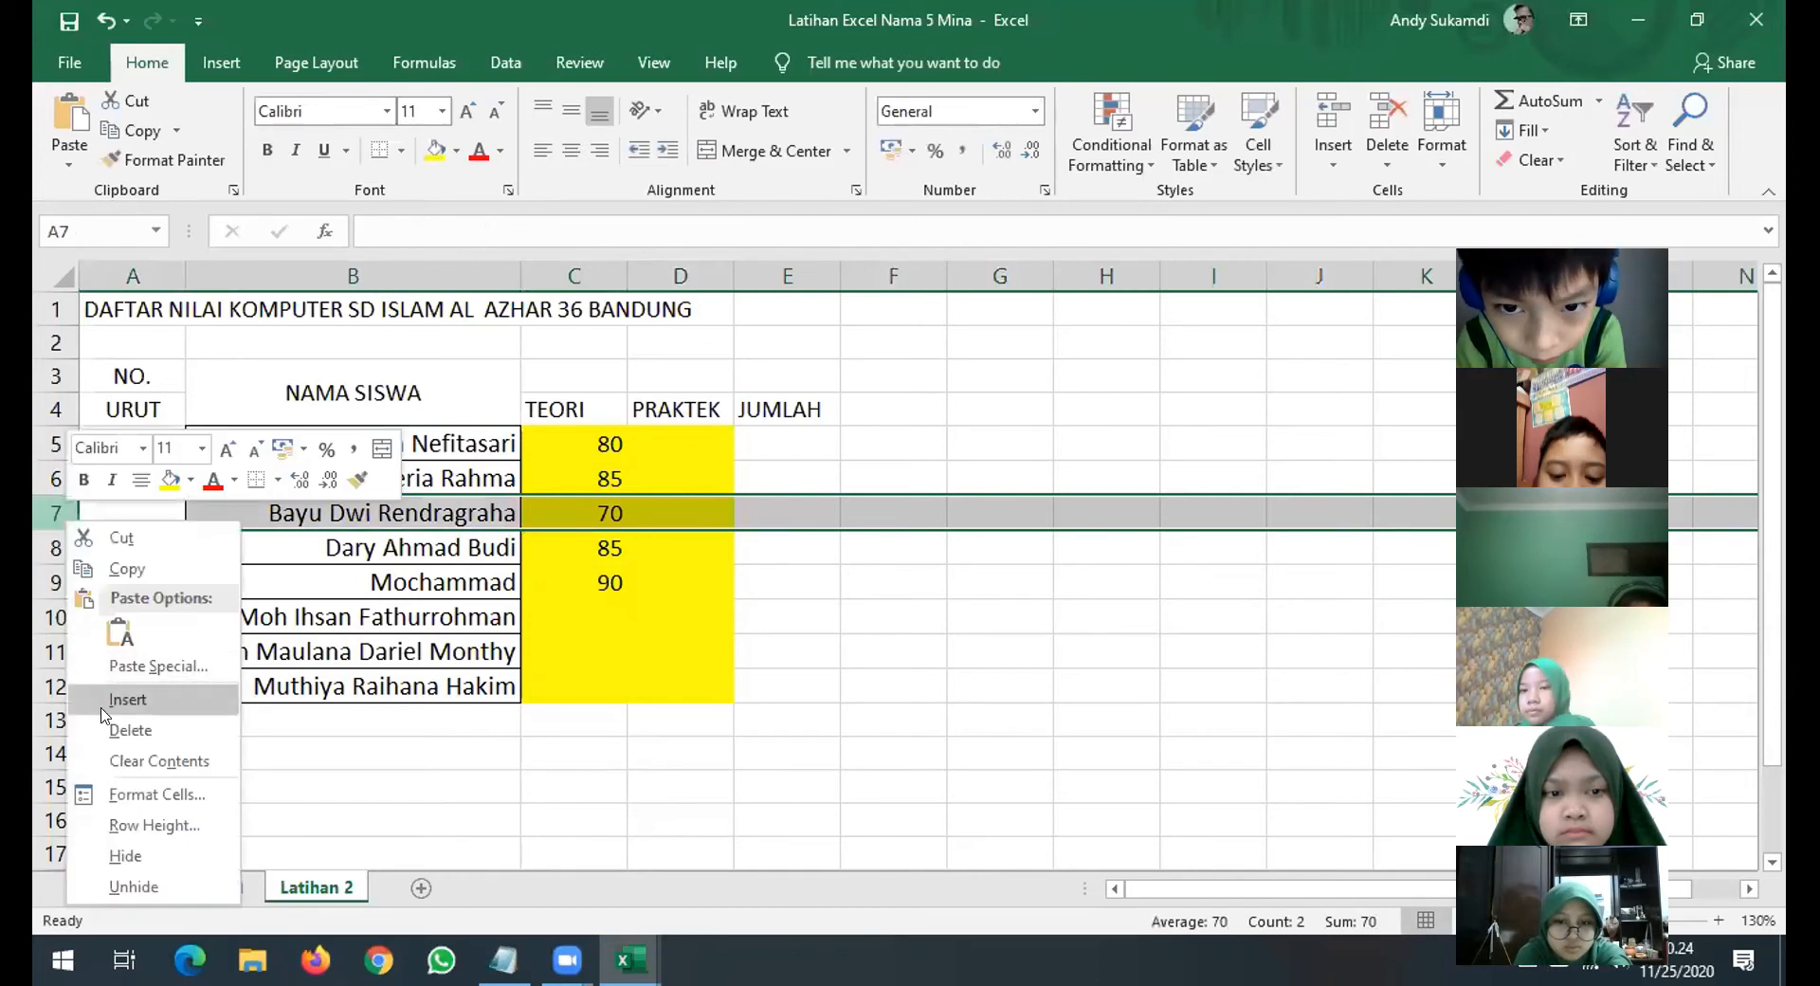
{"action": "left_click", "coordinate": [123, 731]}
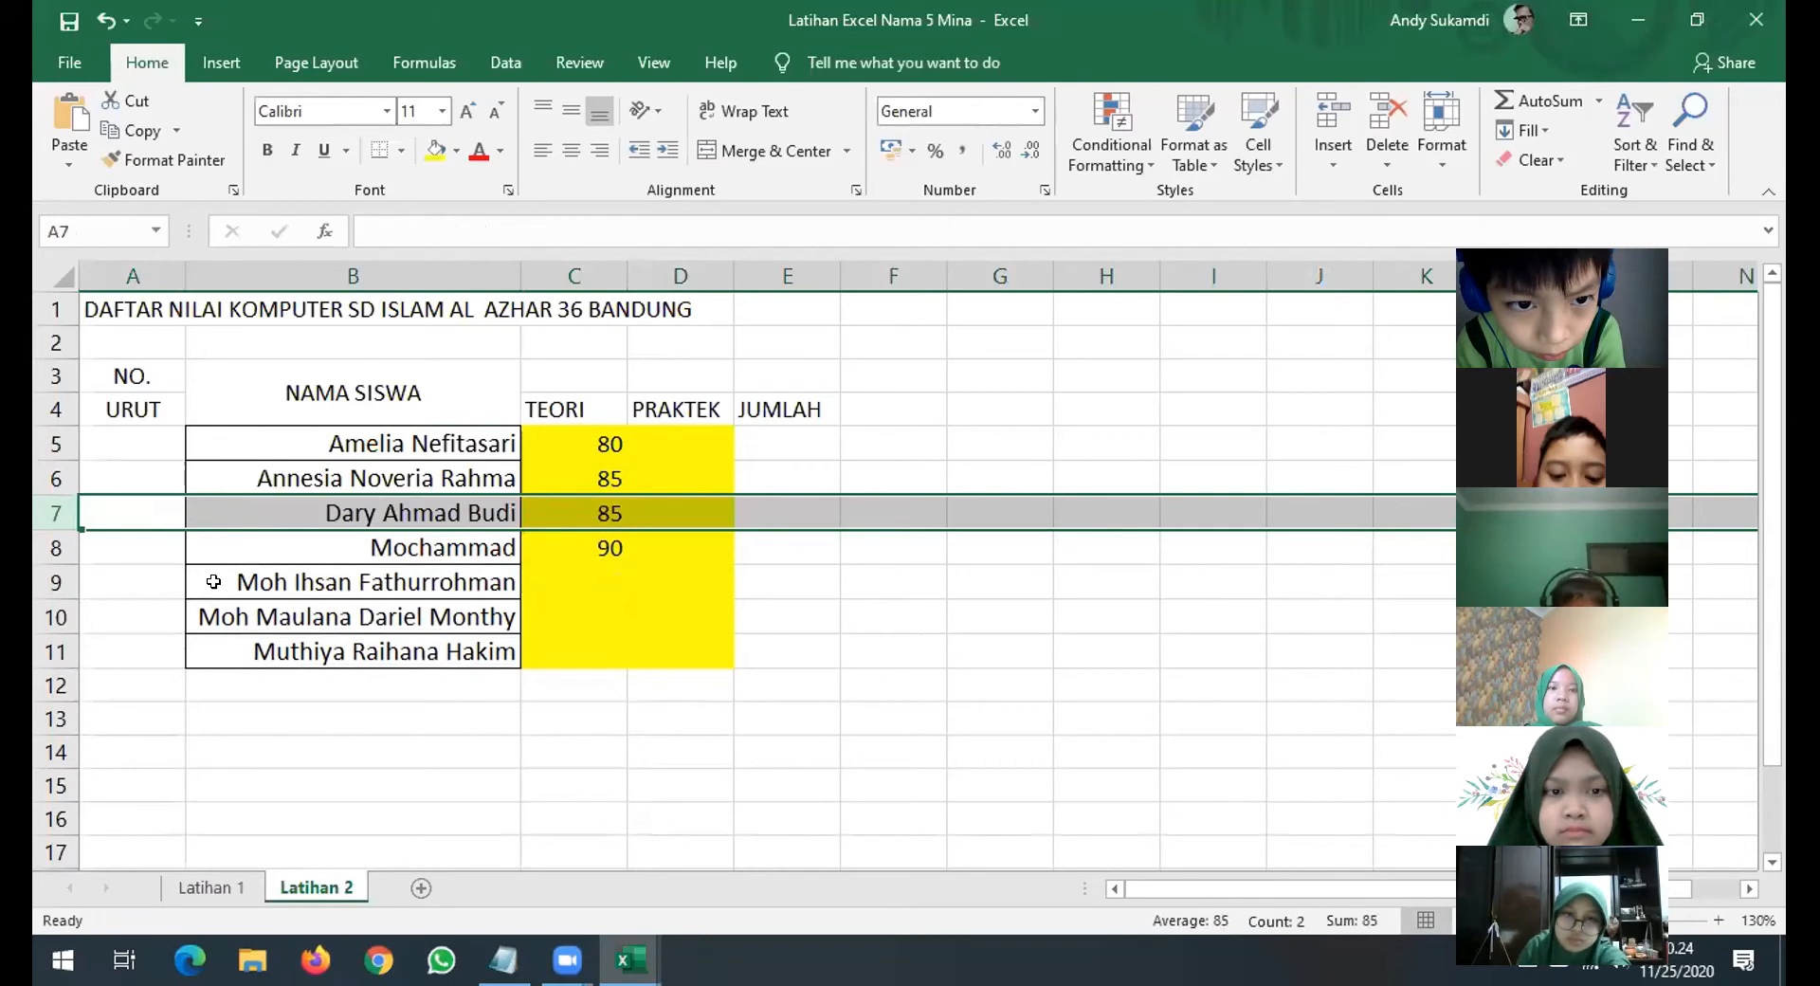
{"action": "left_click", "coordinate": [48, 535]}
{"action": "right_click", "coordinate": [55, 547]}
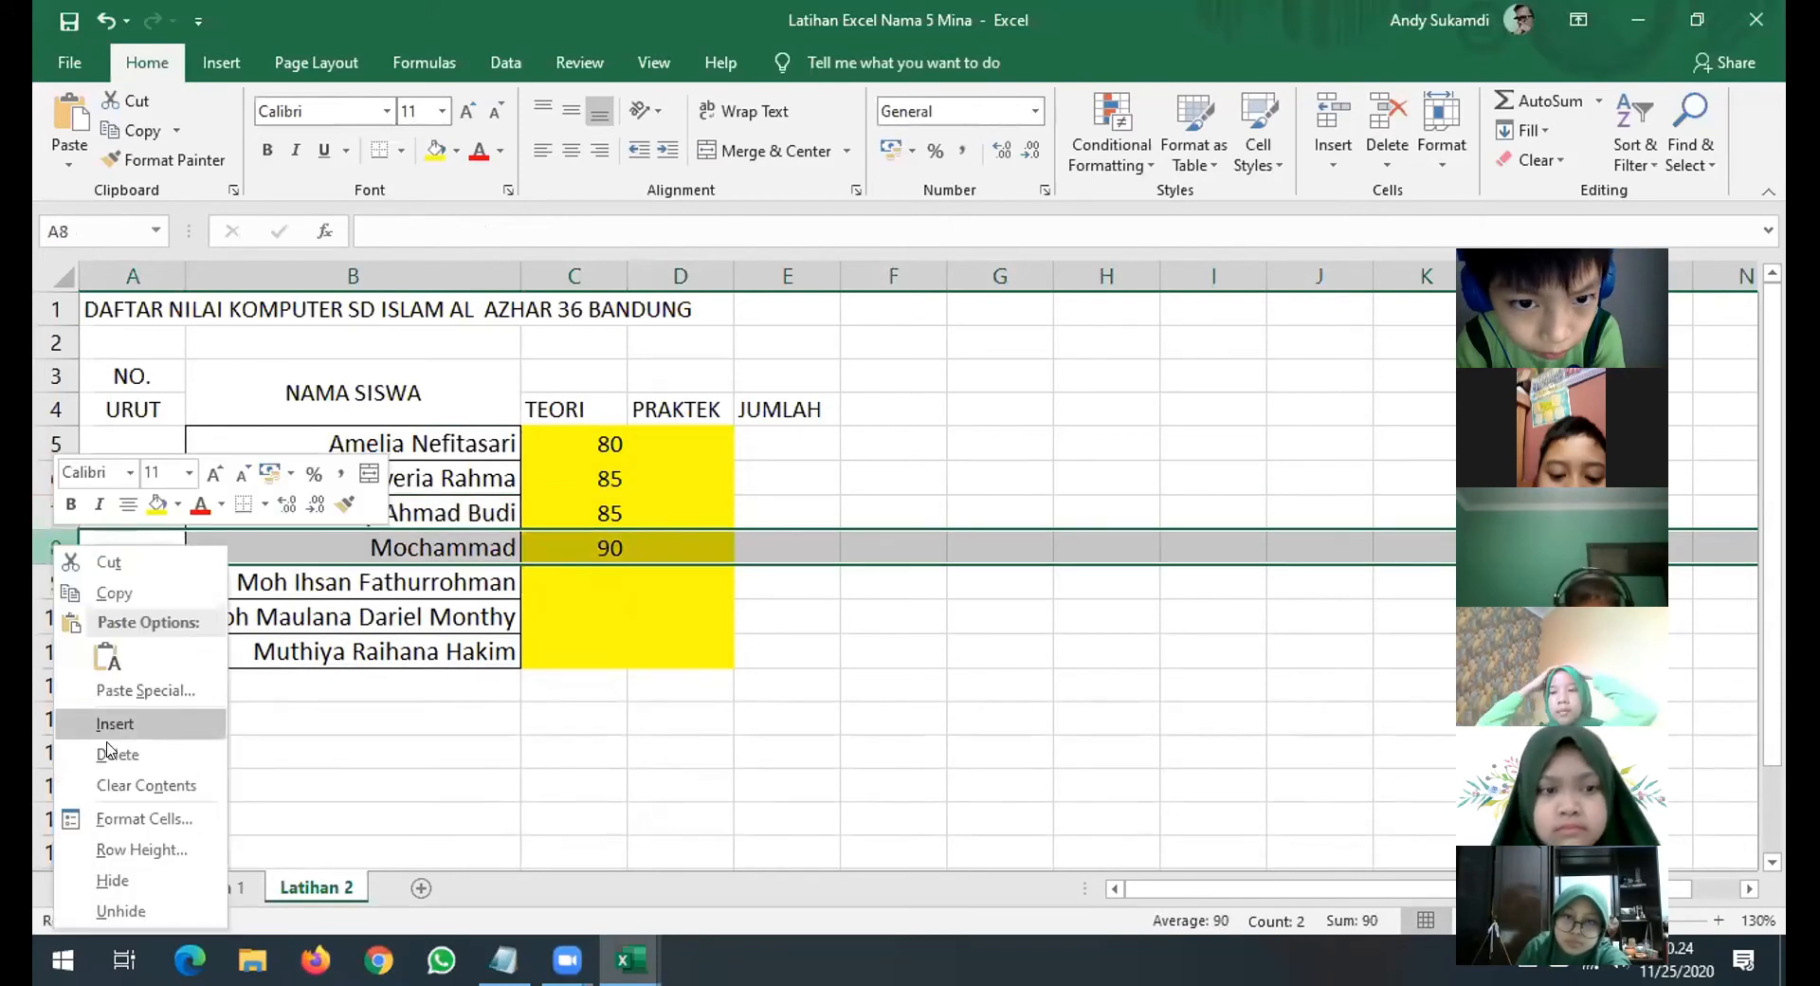
{"action": "key", "text": "Return"}
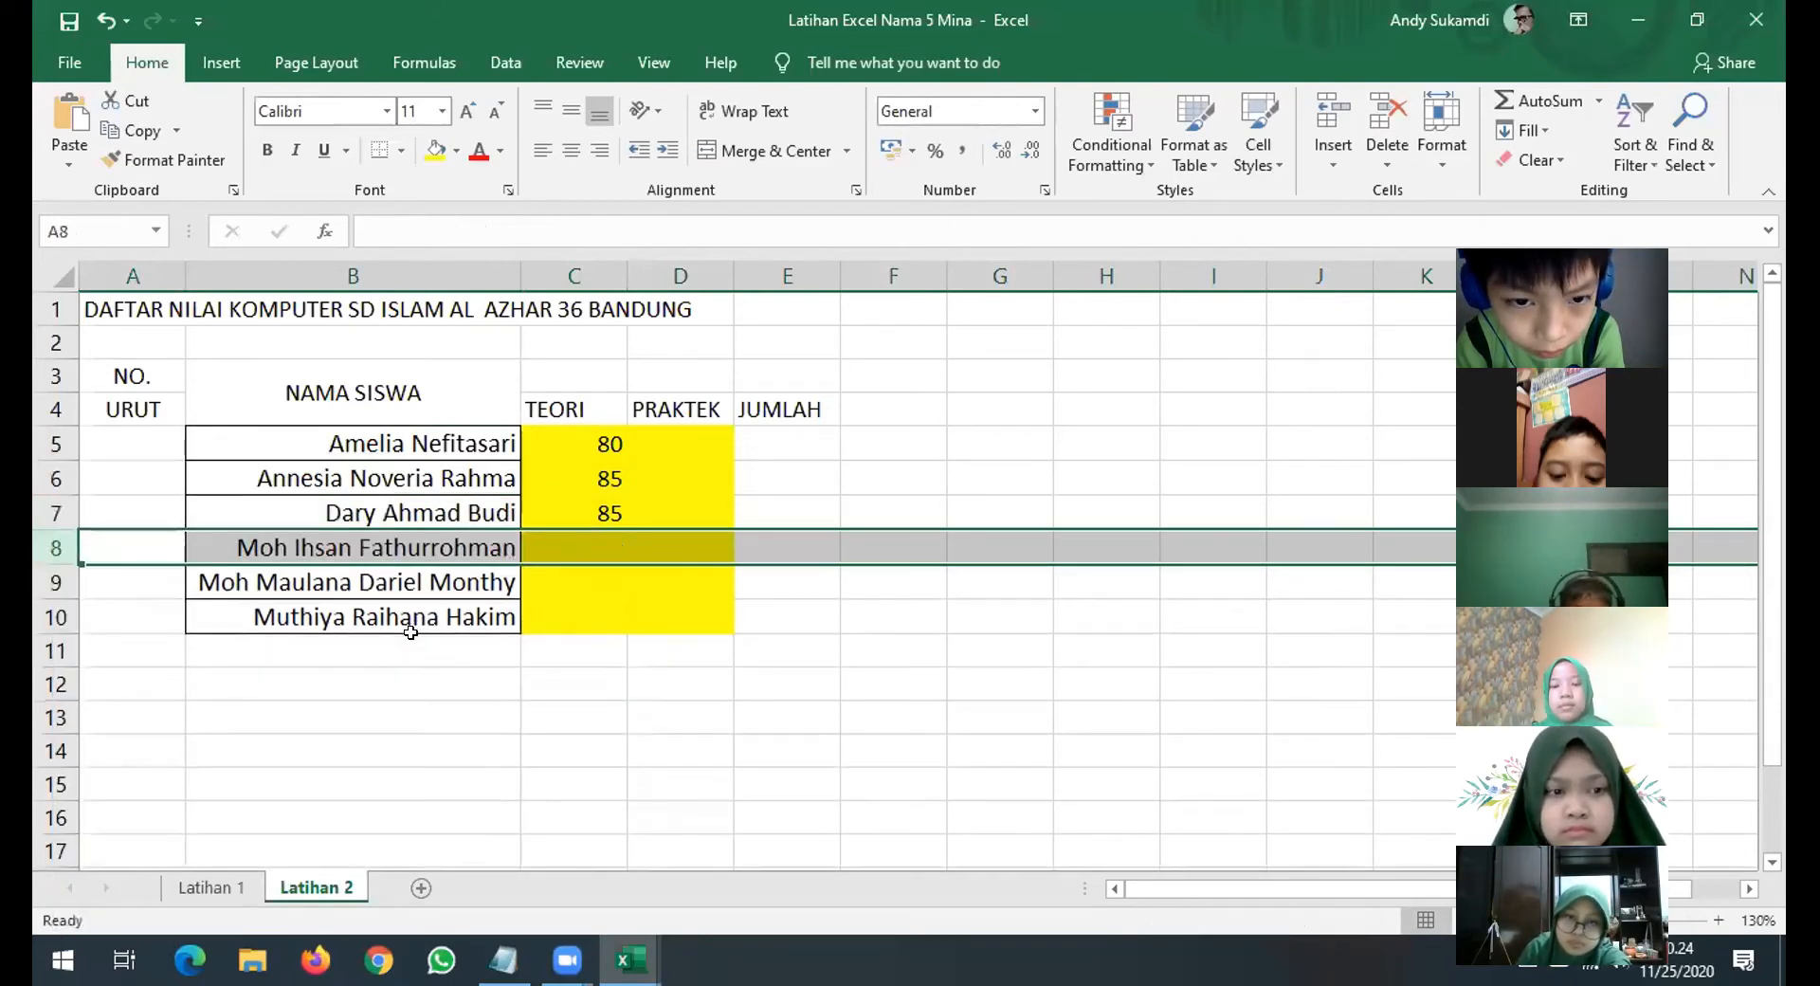
{"action": "right_click", "coordinate": [56, 580]}
{"action": "left_click", "coordinate": [158, 417]}
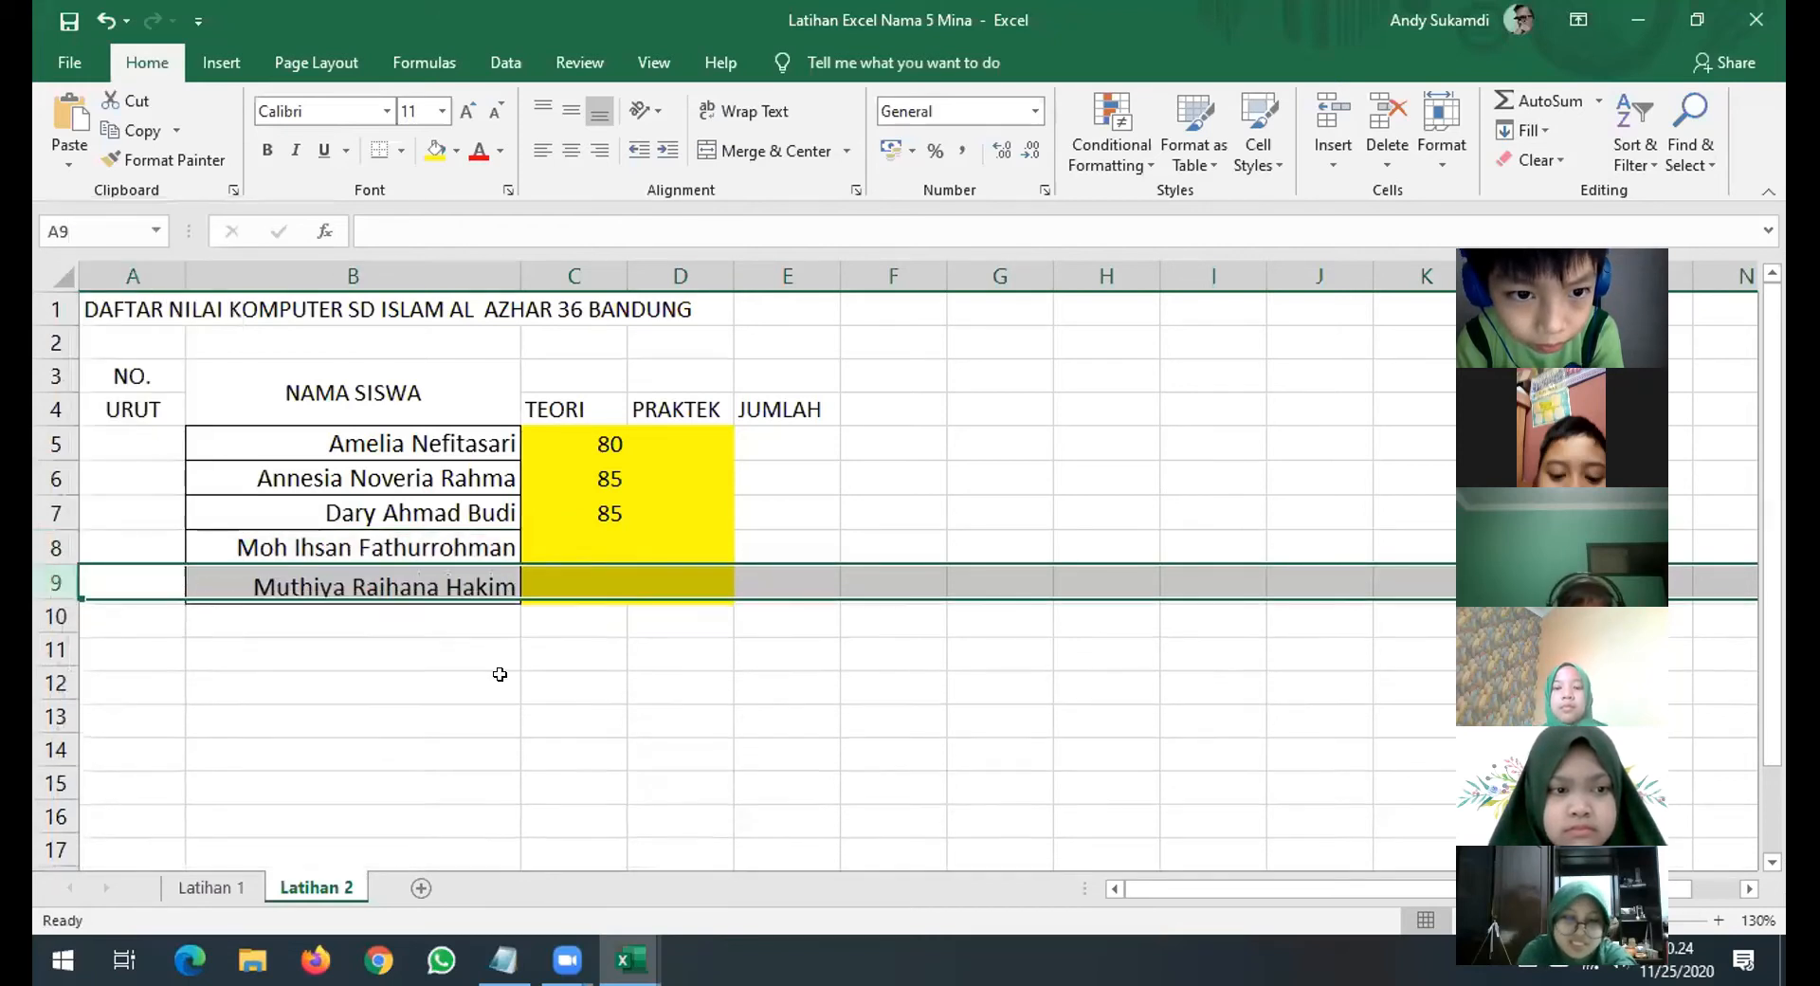
{"action": "left_click", "coordinate": [559, 671]}
Number the students under NO. URUT by entering 1 and 2 in A5:A6 and filling the series down to A9.
{"action": "left_click", "coordinate": [155, 439]}
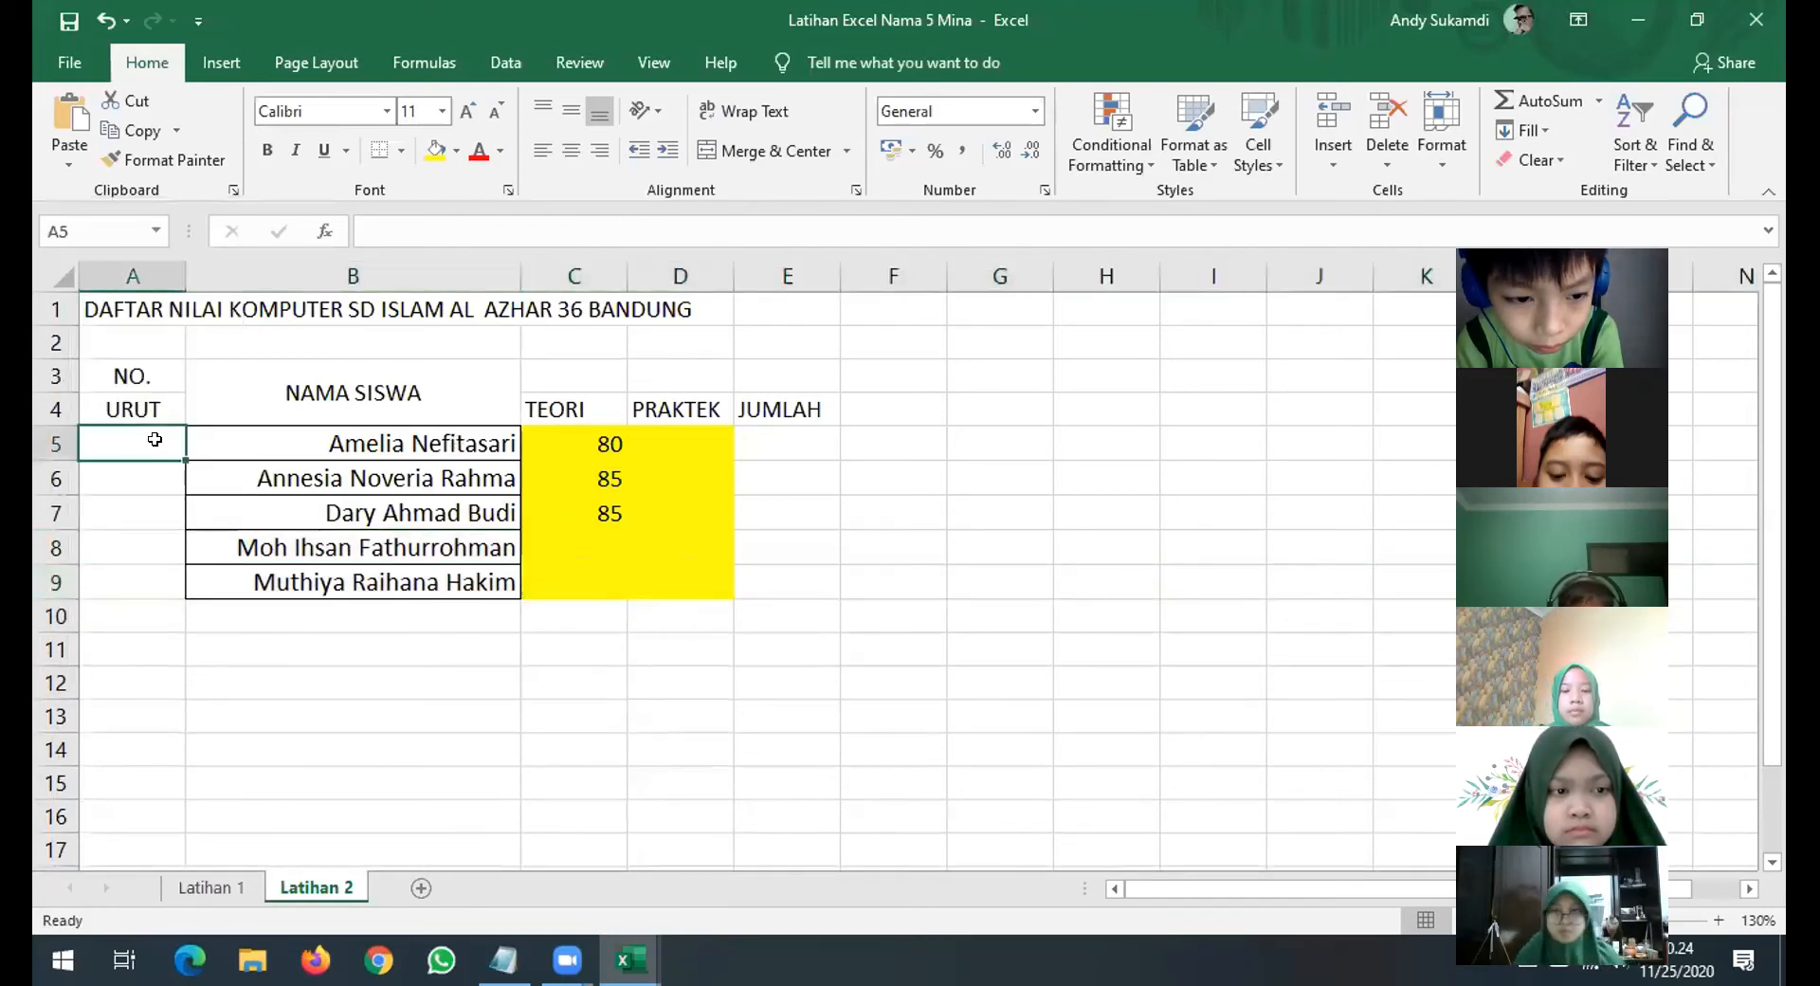
{"action": "type", "text": "1"}
{"action": "key", "text": "Return"}
{"action": "type", "text": "2"}
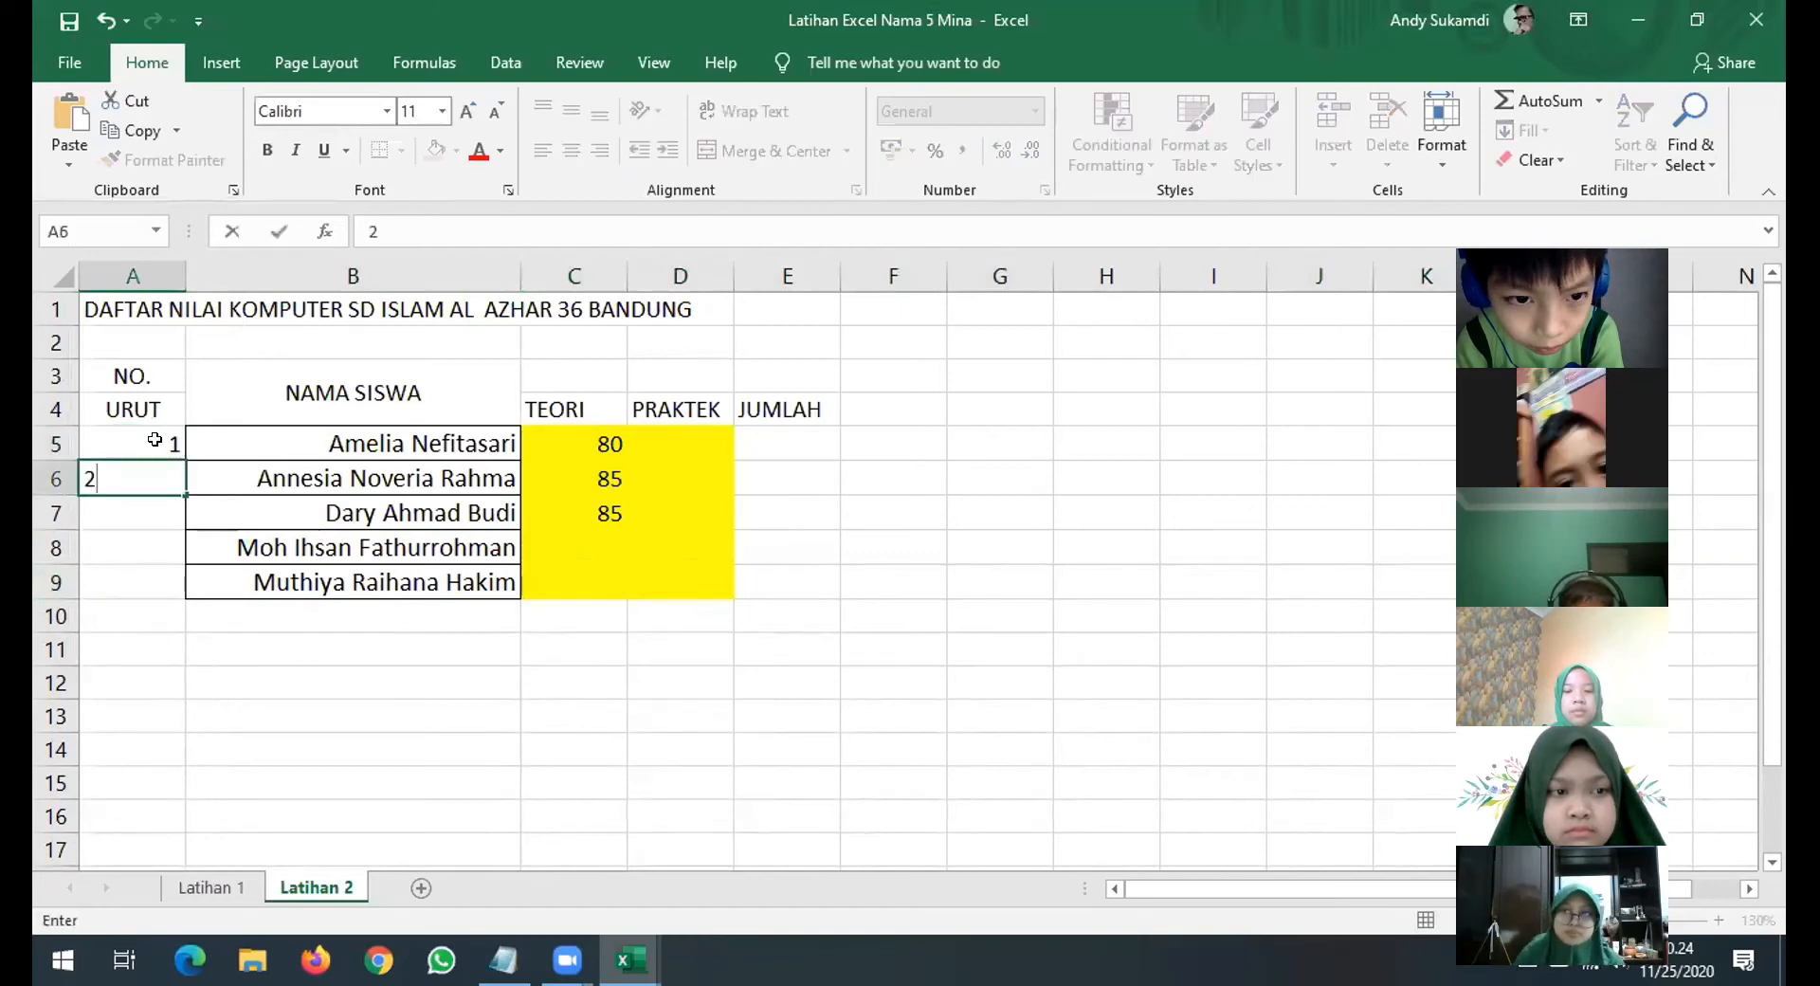
{"action": "key", "text": "Return"}
{"action": "left_click_drag", "start_coordinate": [154, 439], "coordinate": [169, 595]}
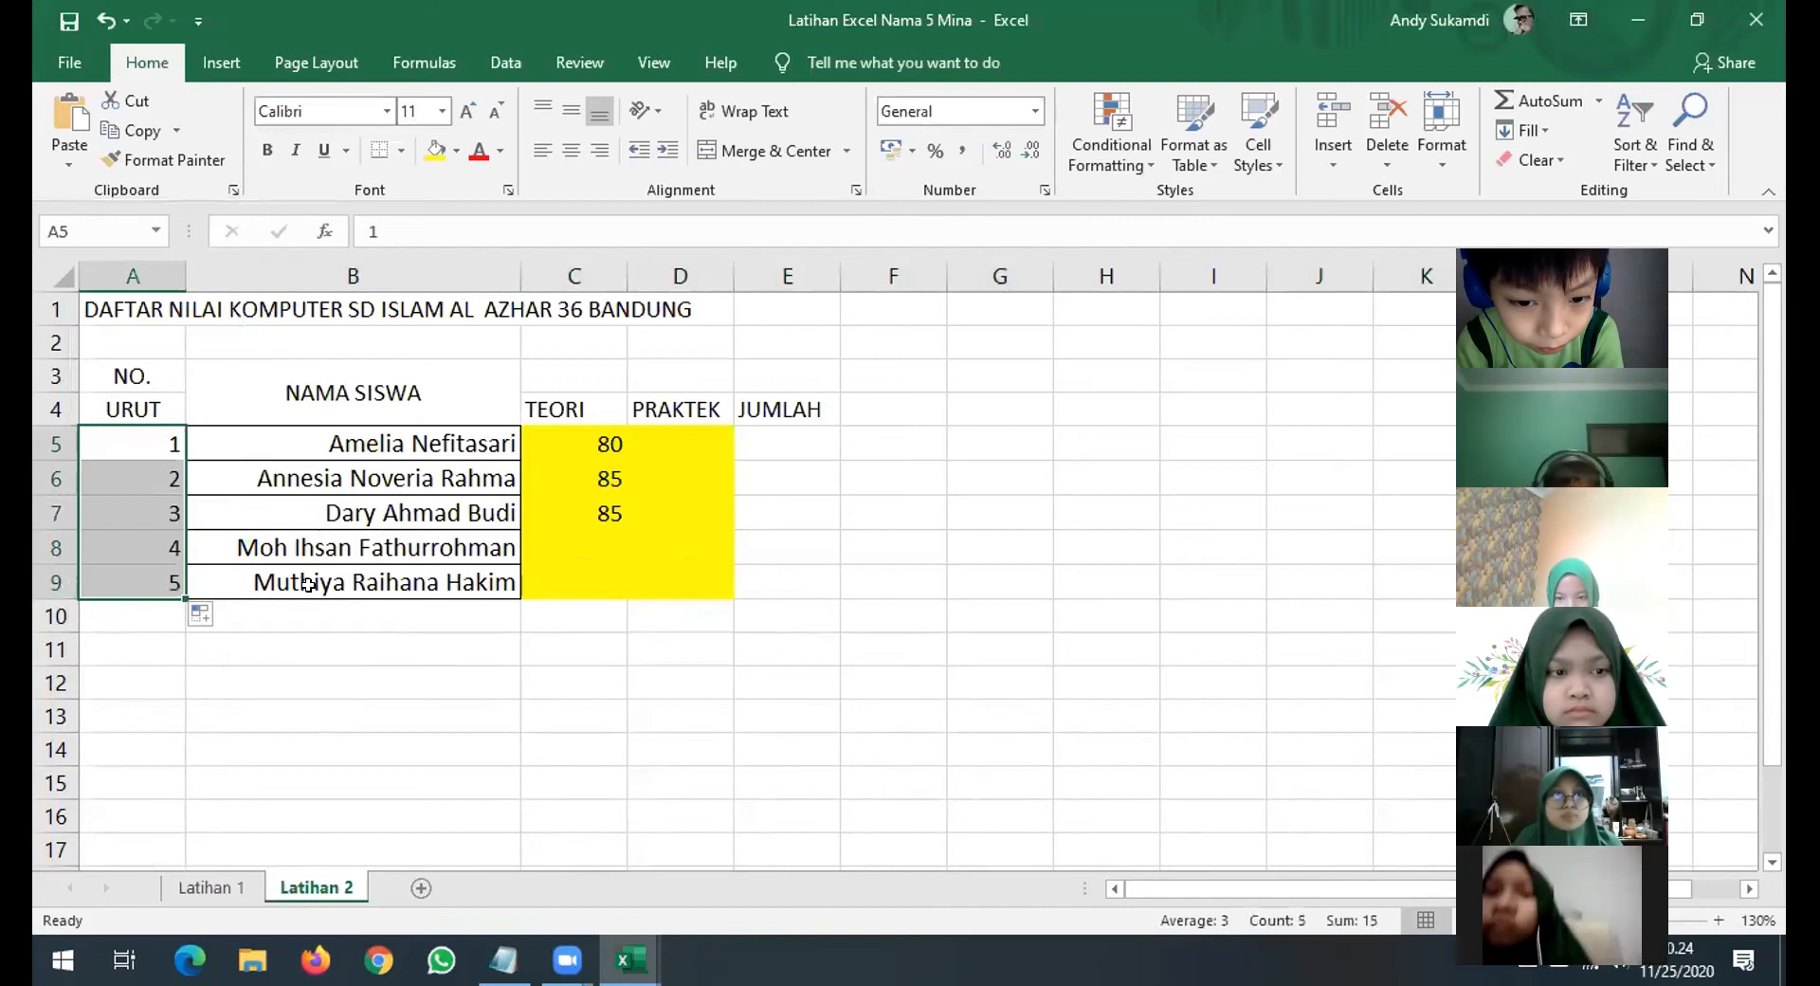
Set the TEORI scores of the last three students in C7:C9 to 70, 85 and 90.
{"action": "left_click", "coordinate": [602, 543]}
{"action": "left_click", "coordinate": [617, 442]}
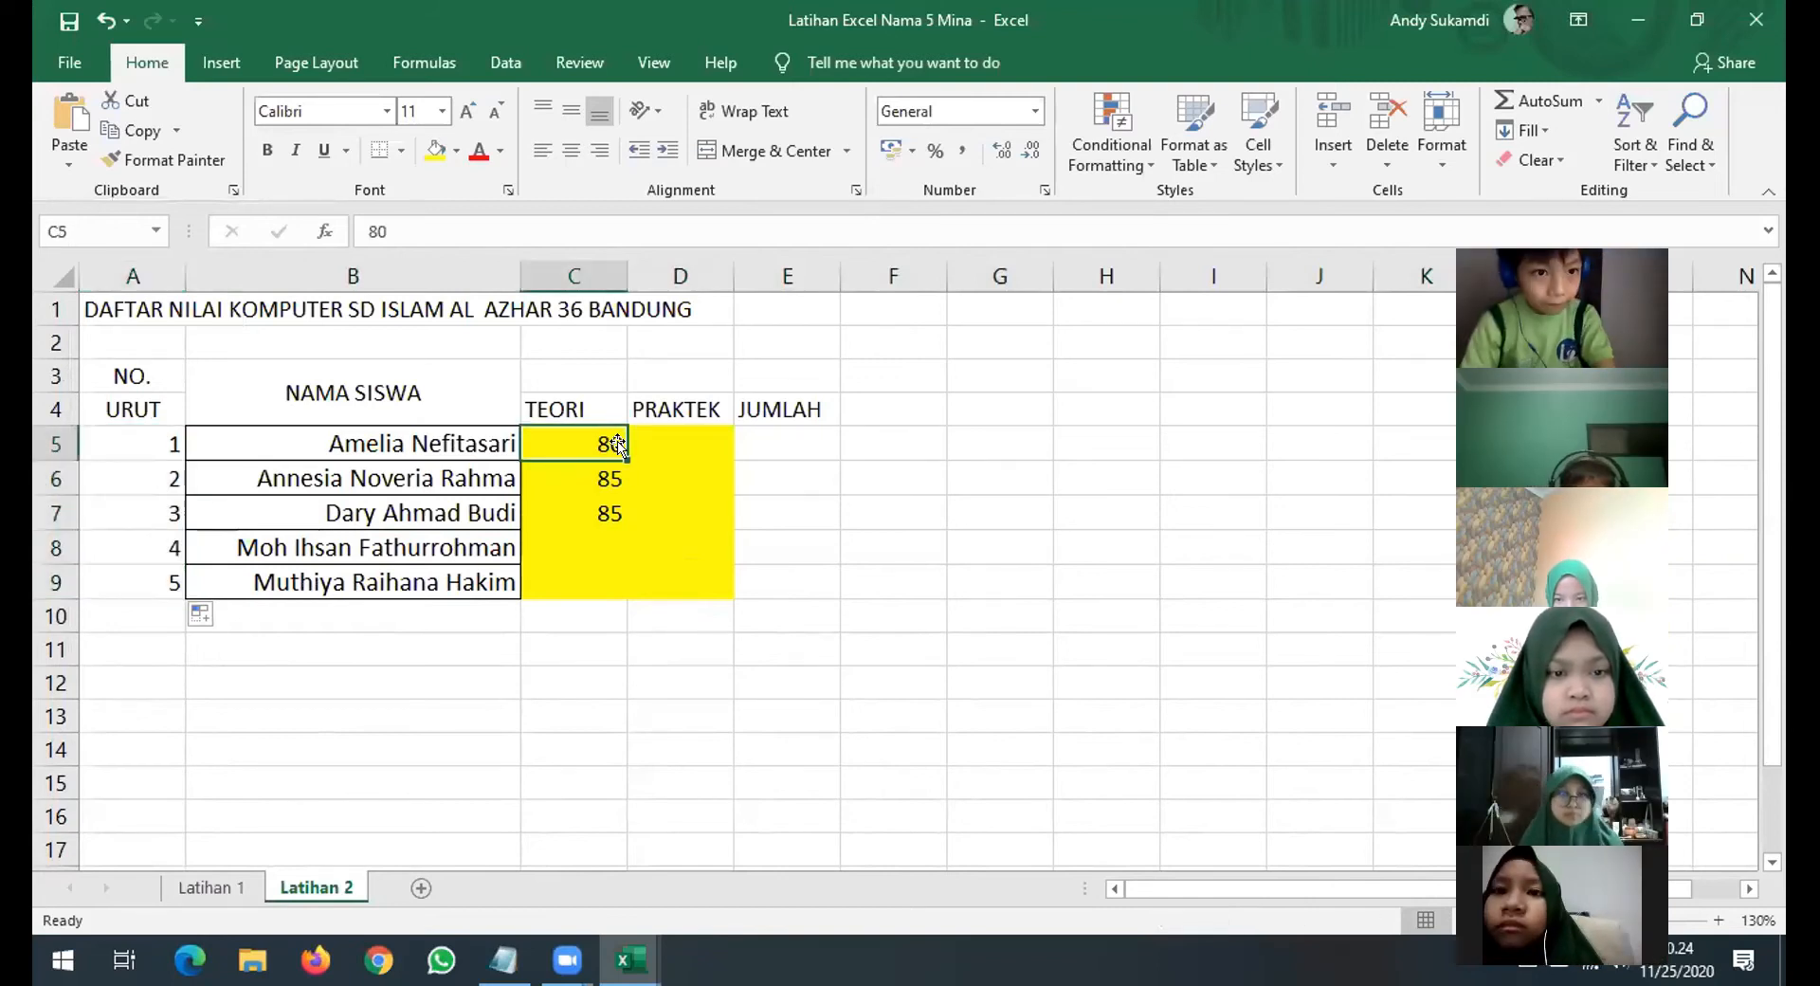
{"action": "left_click", "coordinate": [598, 491]}
{"action": "left_click", "coordinate": [597, 504]}
{"action": "type", "text": "70"}
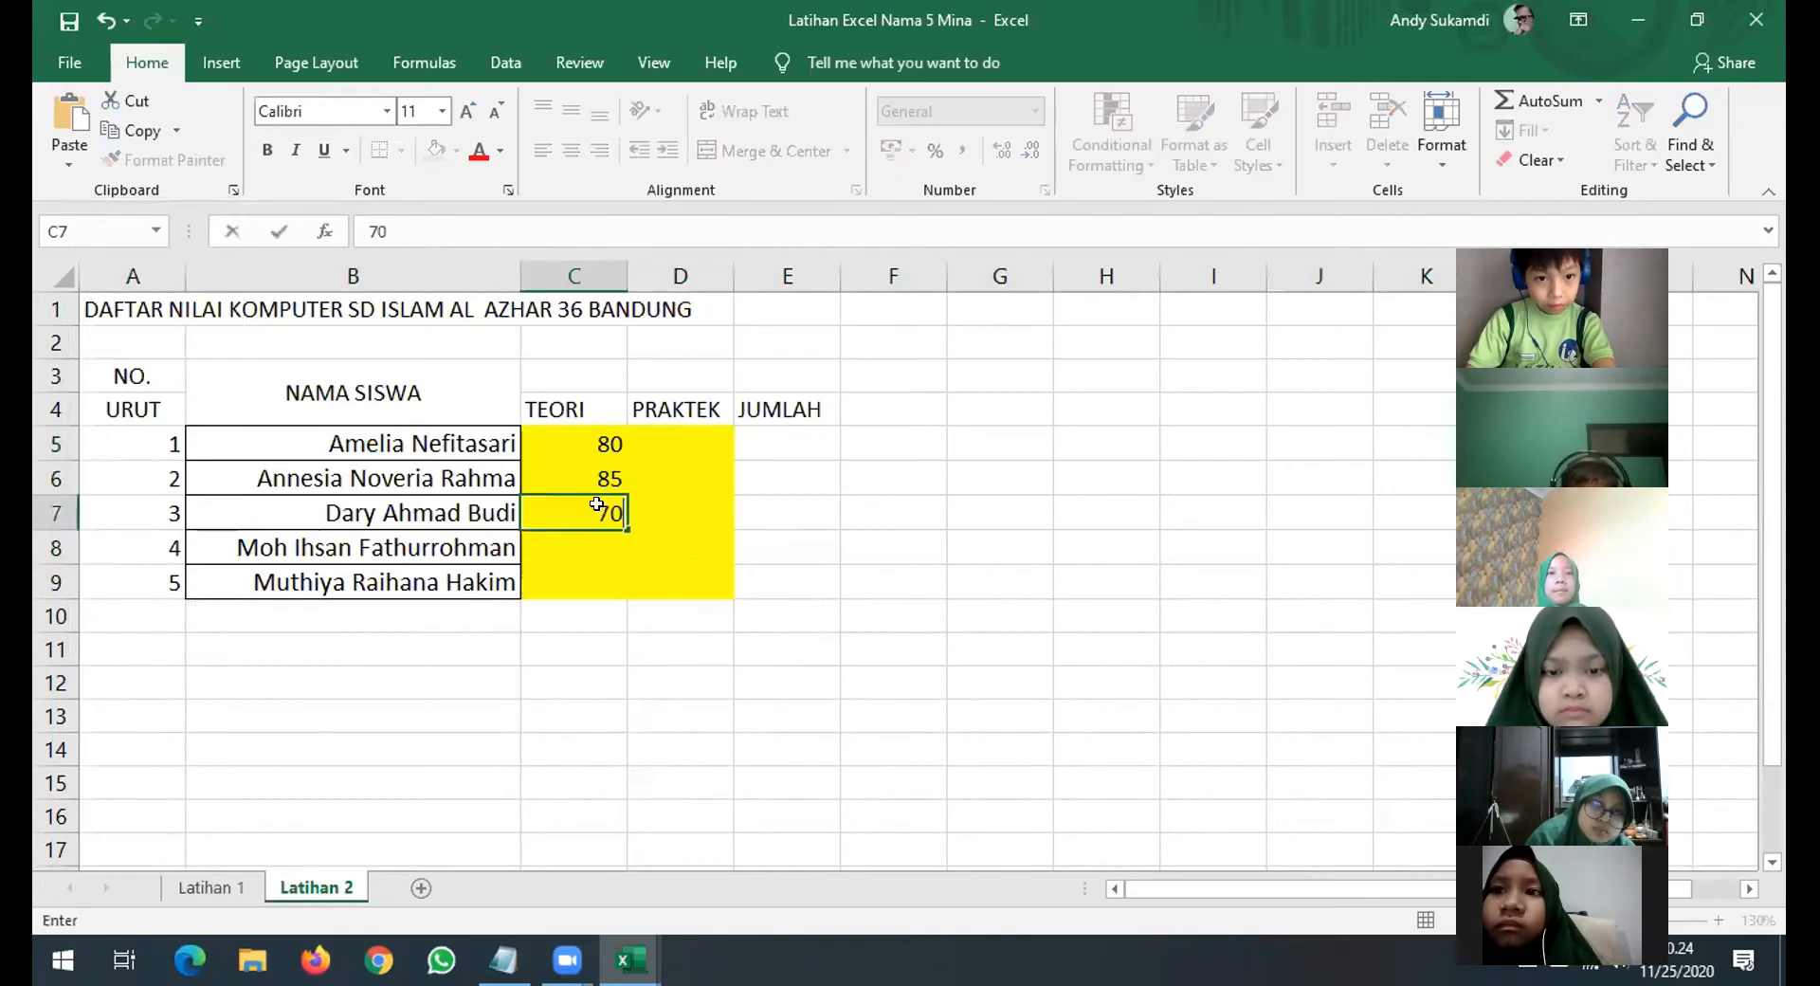
{"action": "key", "text": "Return"}
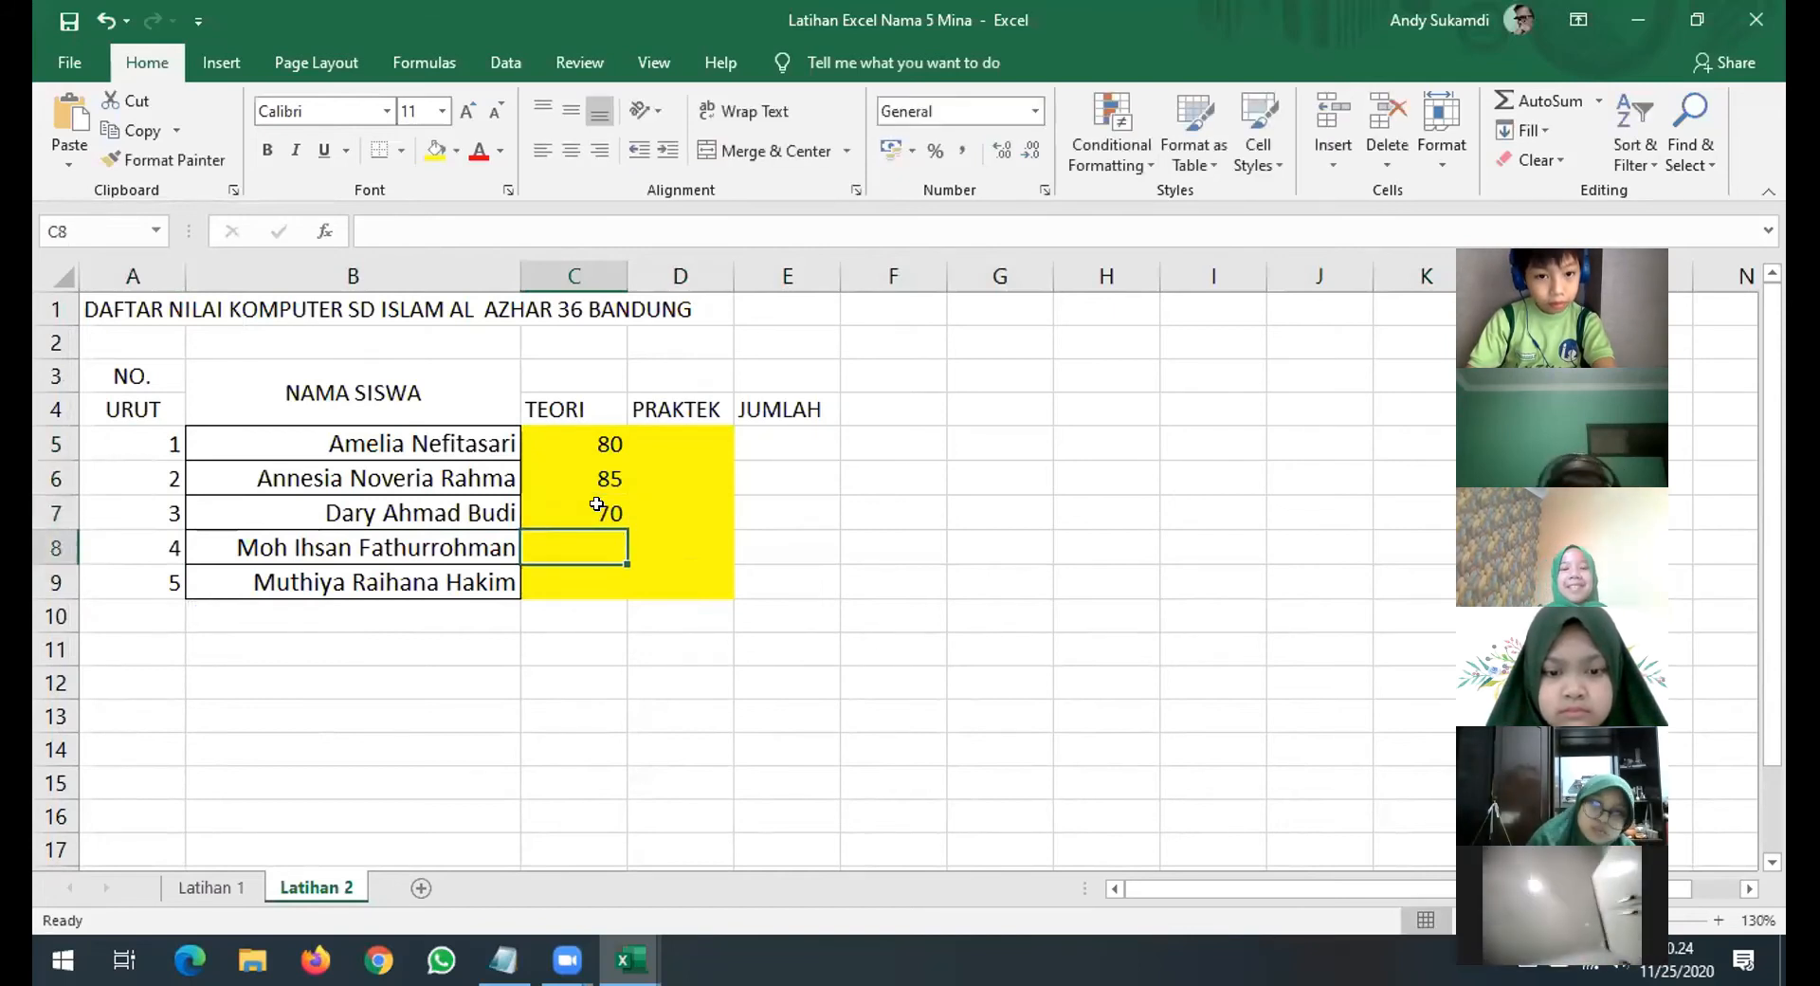
{"action": "type", "text": "85"}
{"action": "key", "text": "Return"}
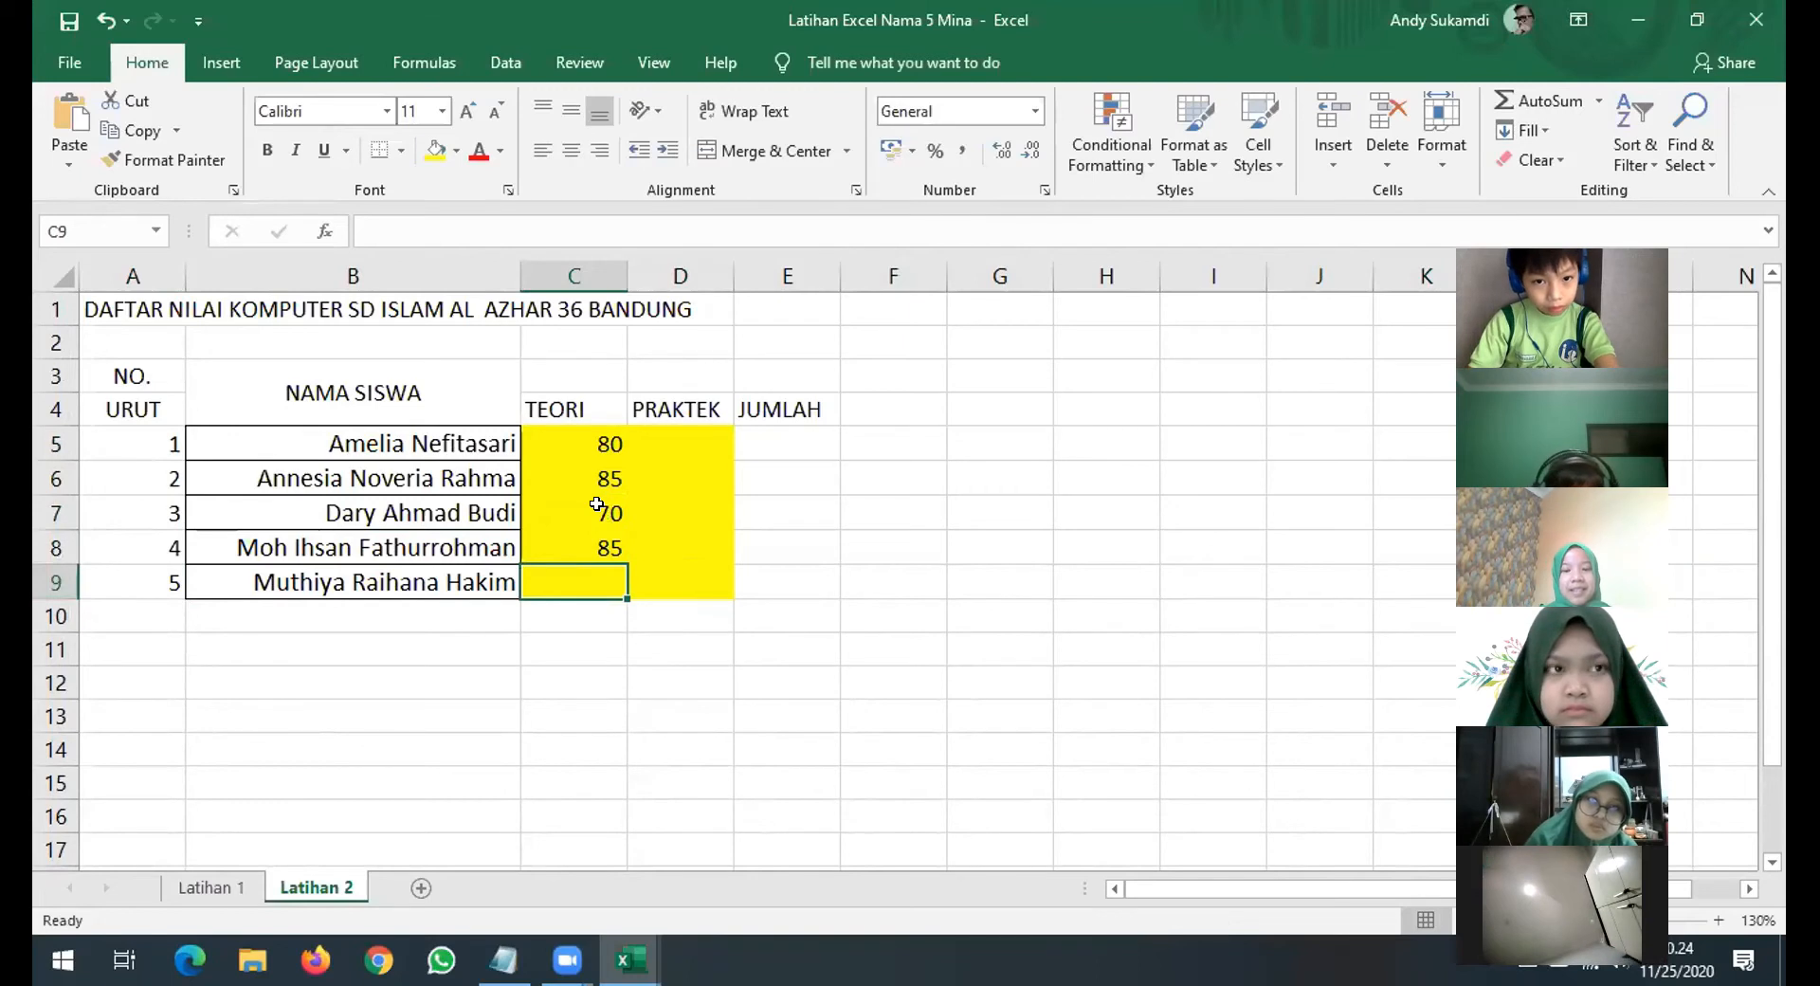
{"action": "type", "text": "90"}
{"action": "left_click", "coordinate": [864, 551]}
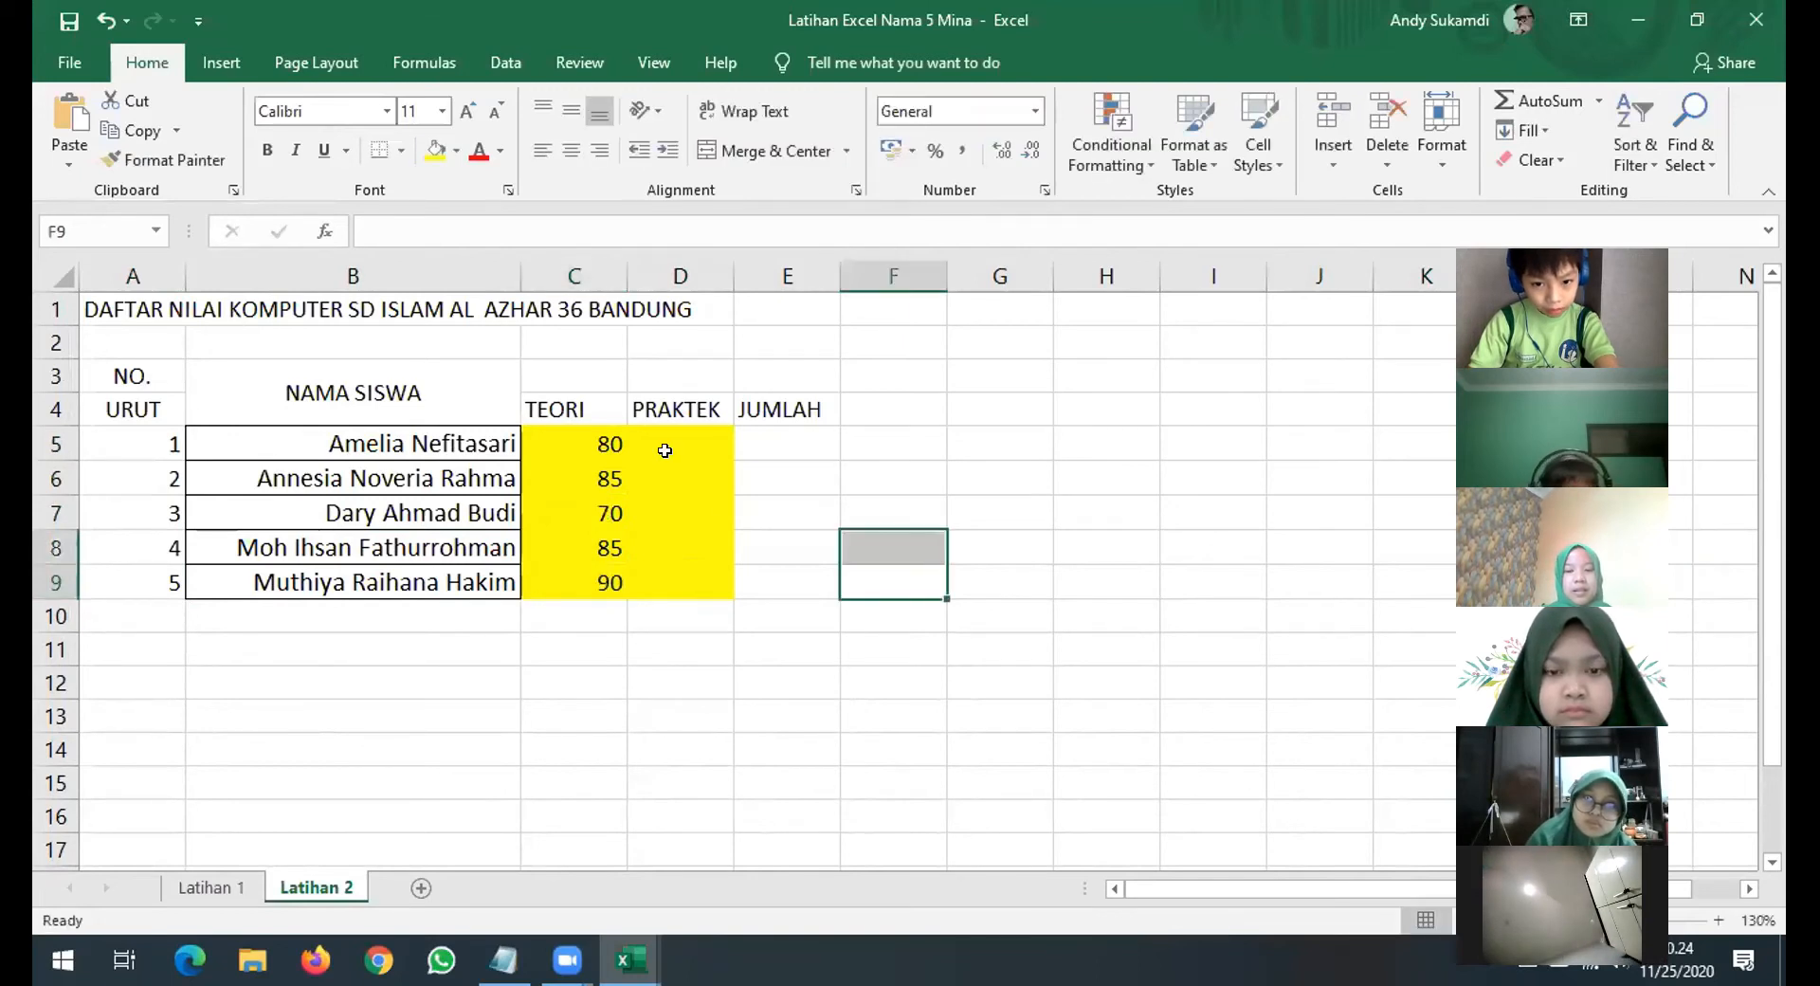
Enter the PRAKTEK scores 90, 75, 80, 70 and 85 for the five students in D5:D9.
{"action": "left_click", "coordinate": [674, 426]}
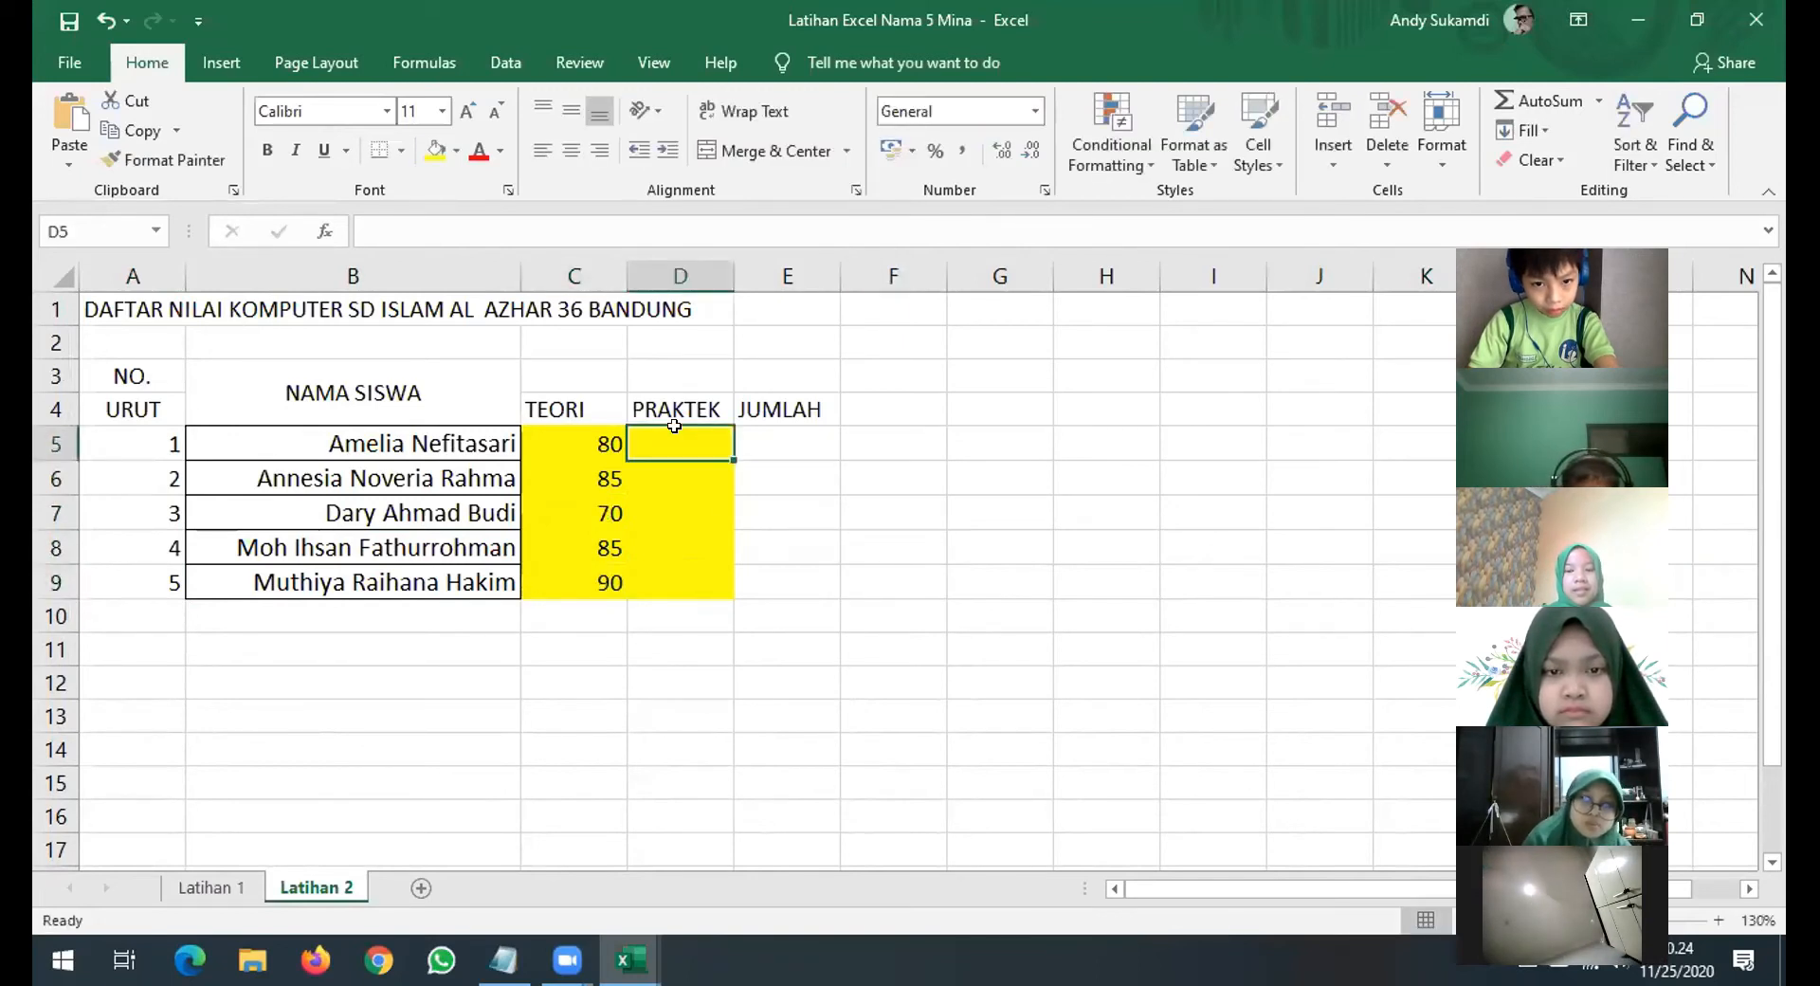
{"action": "type", "text": "90"}
{"action": "key", "text": "Return"}
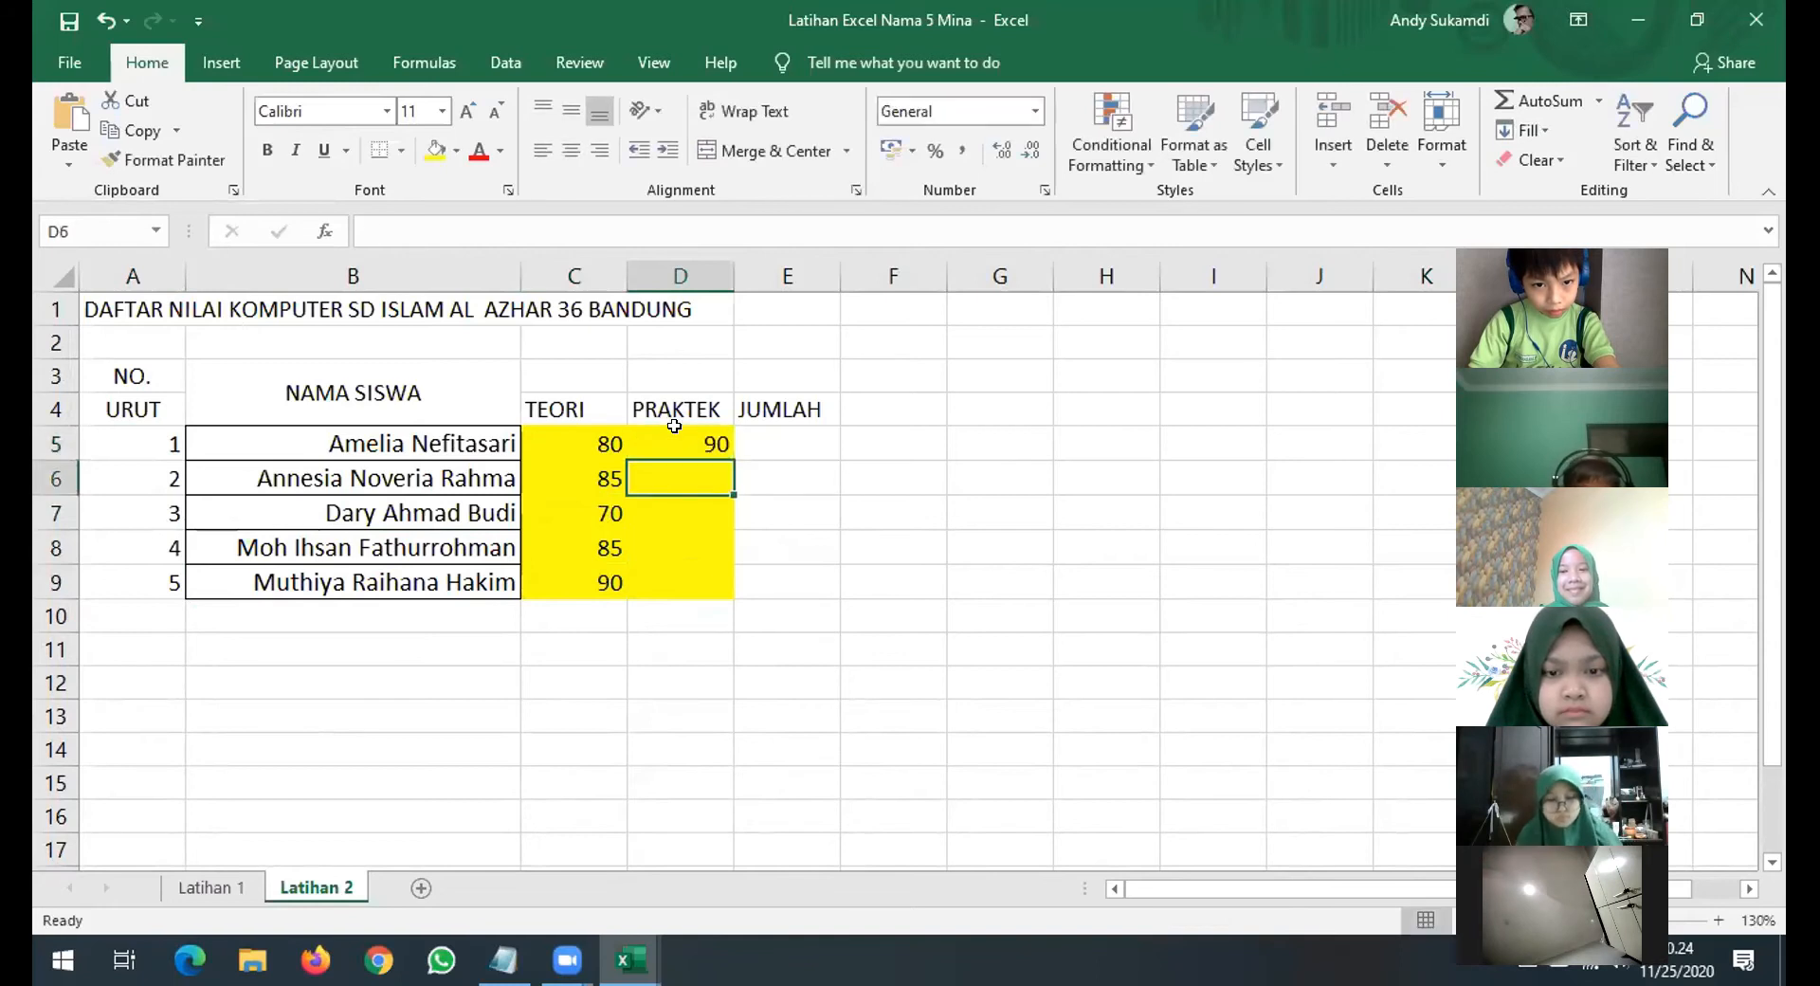
{"action": "type", "text": "75"}
{"action": "key", "text": "Return"}
{"action": "type", "text": "80"}
{"action": "key", "text": "Return"}
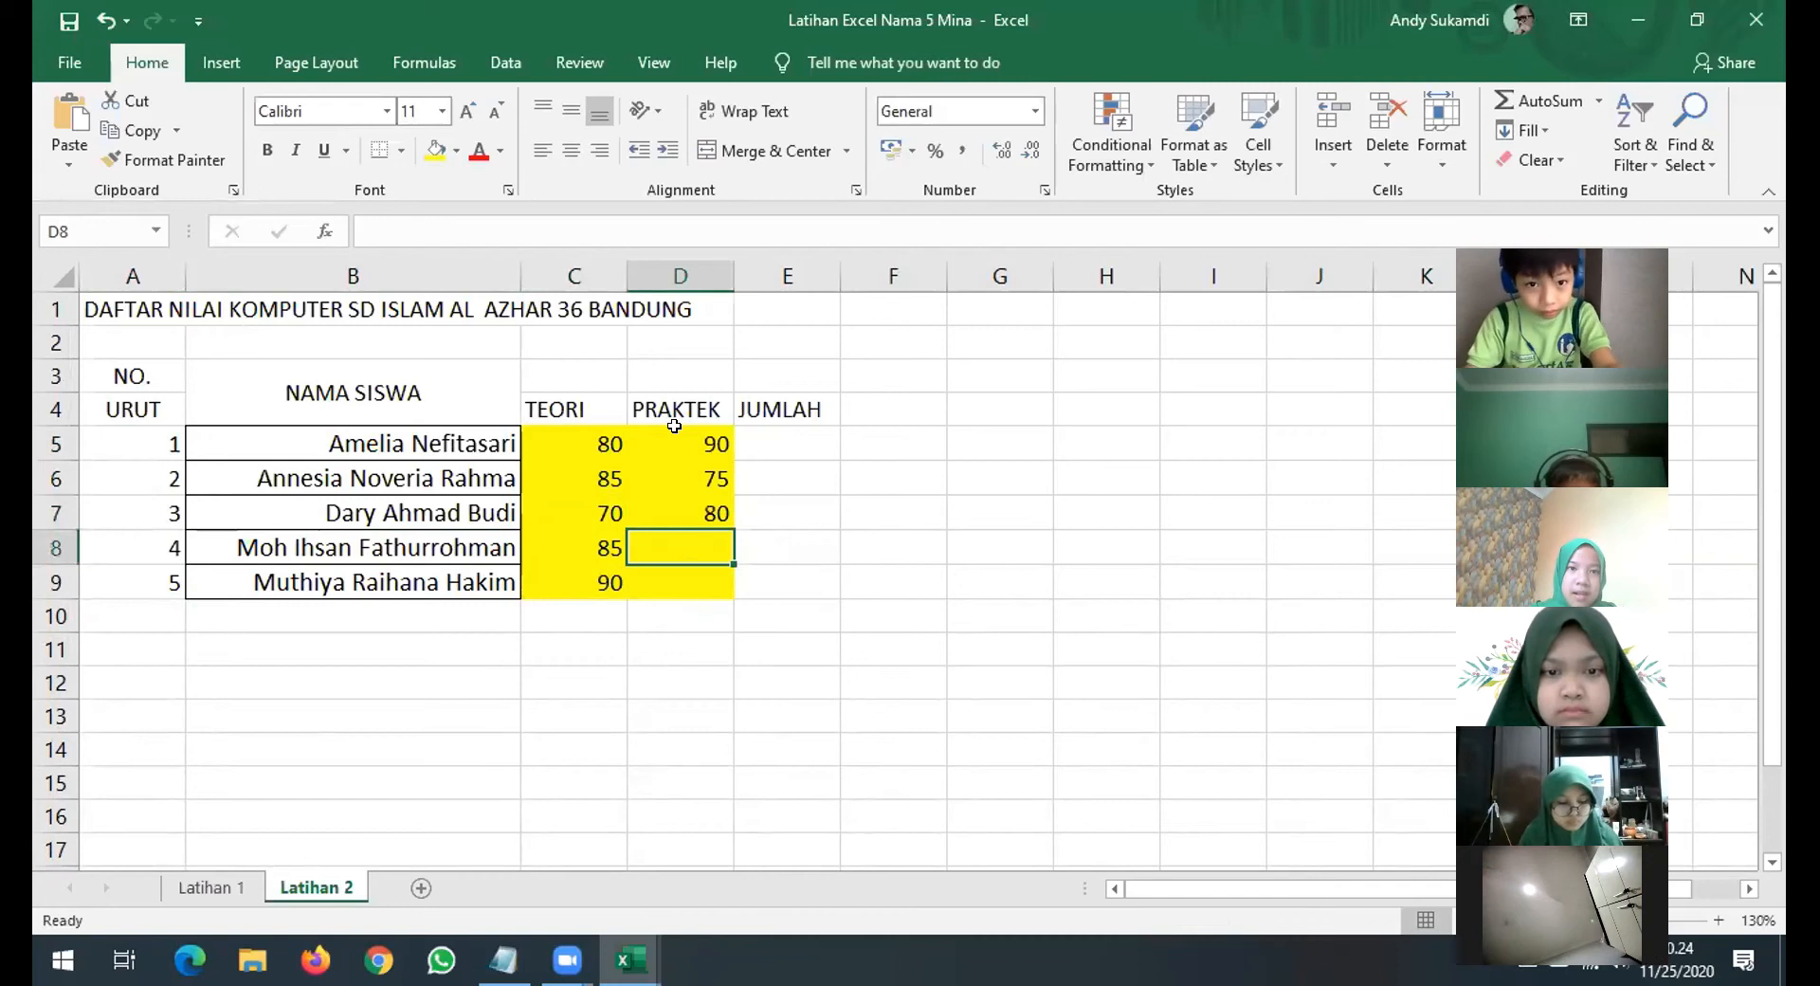
{"action": "type", "text": "70"}
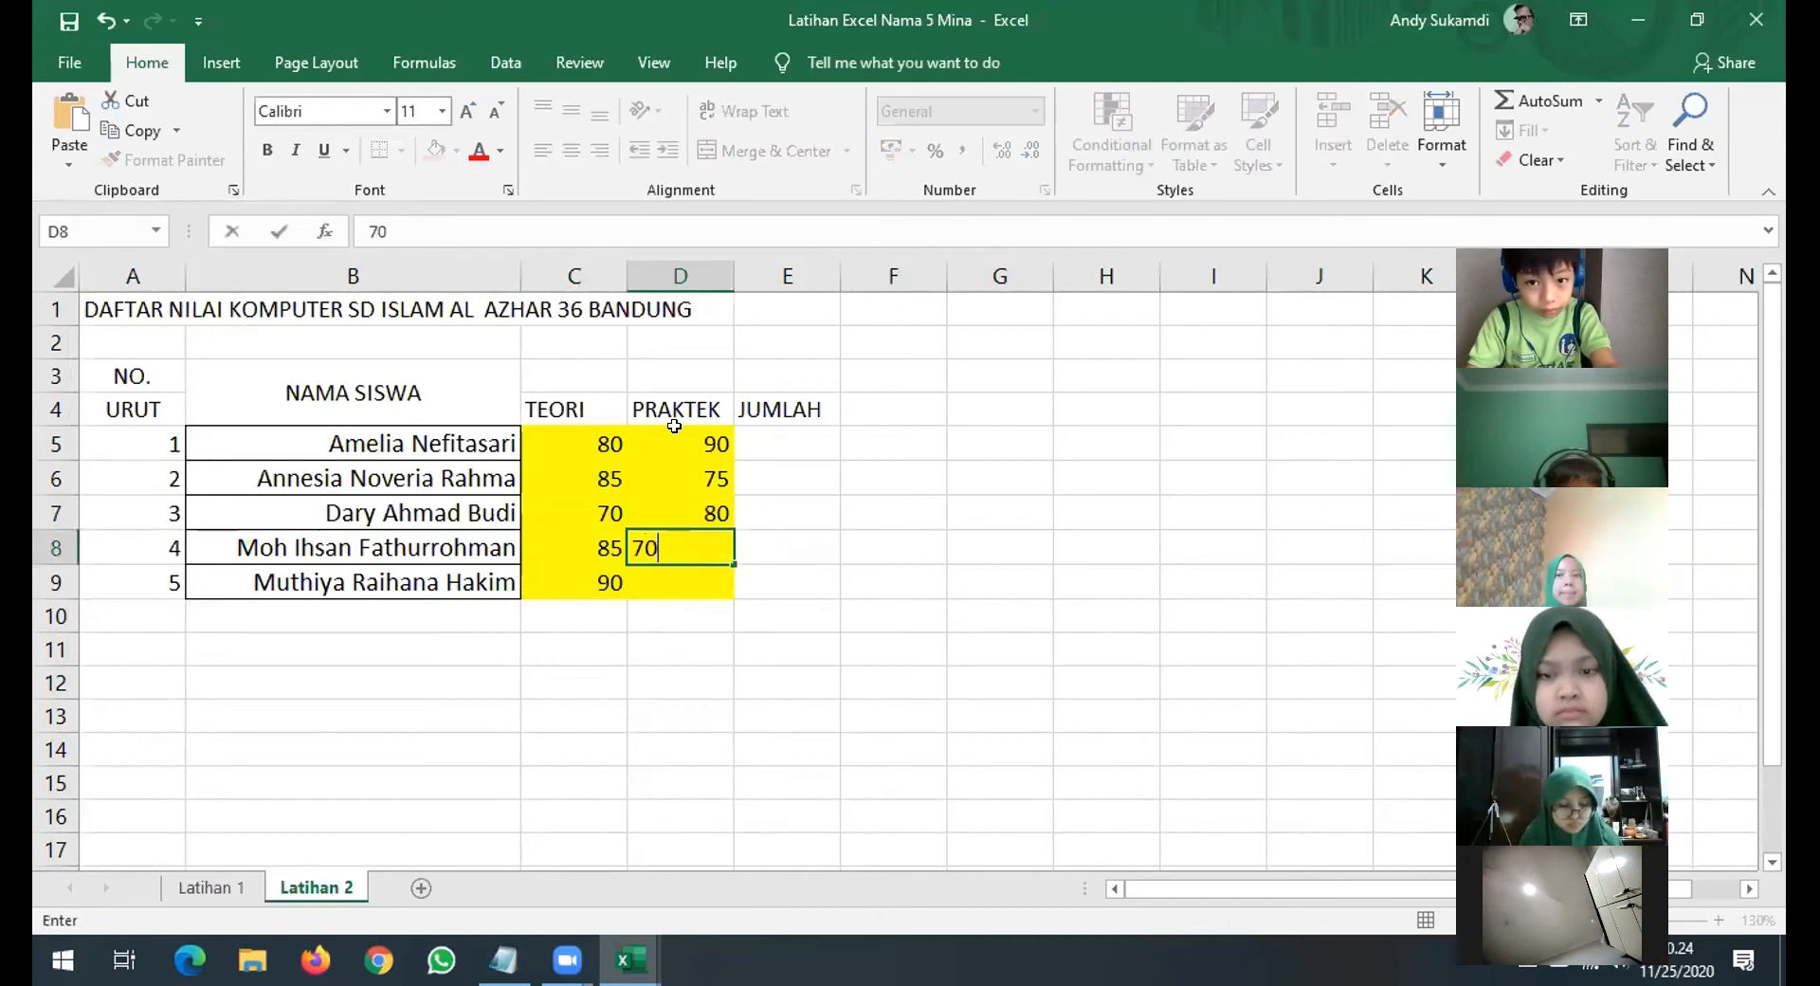
{"action": "key", "text": "Return"}
{"action": "type", "text": "85"}
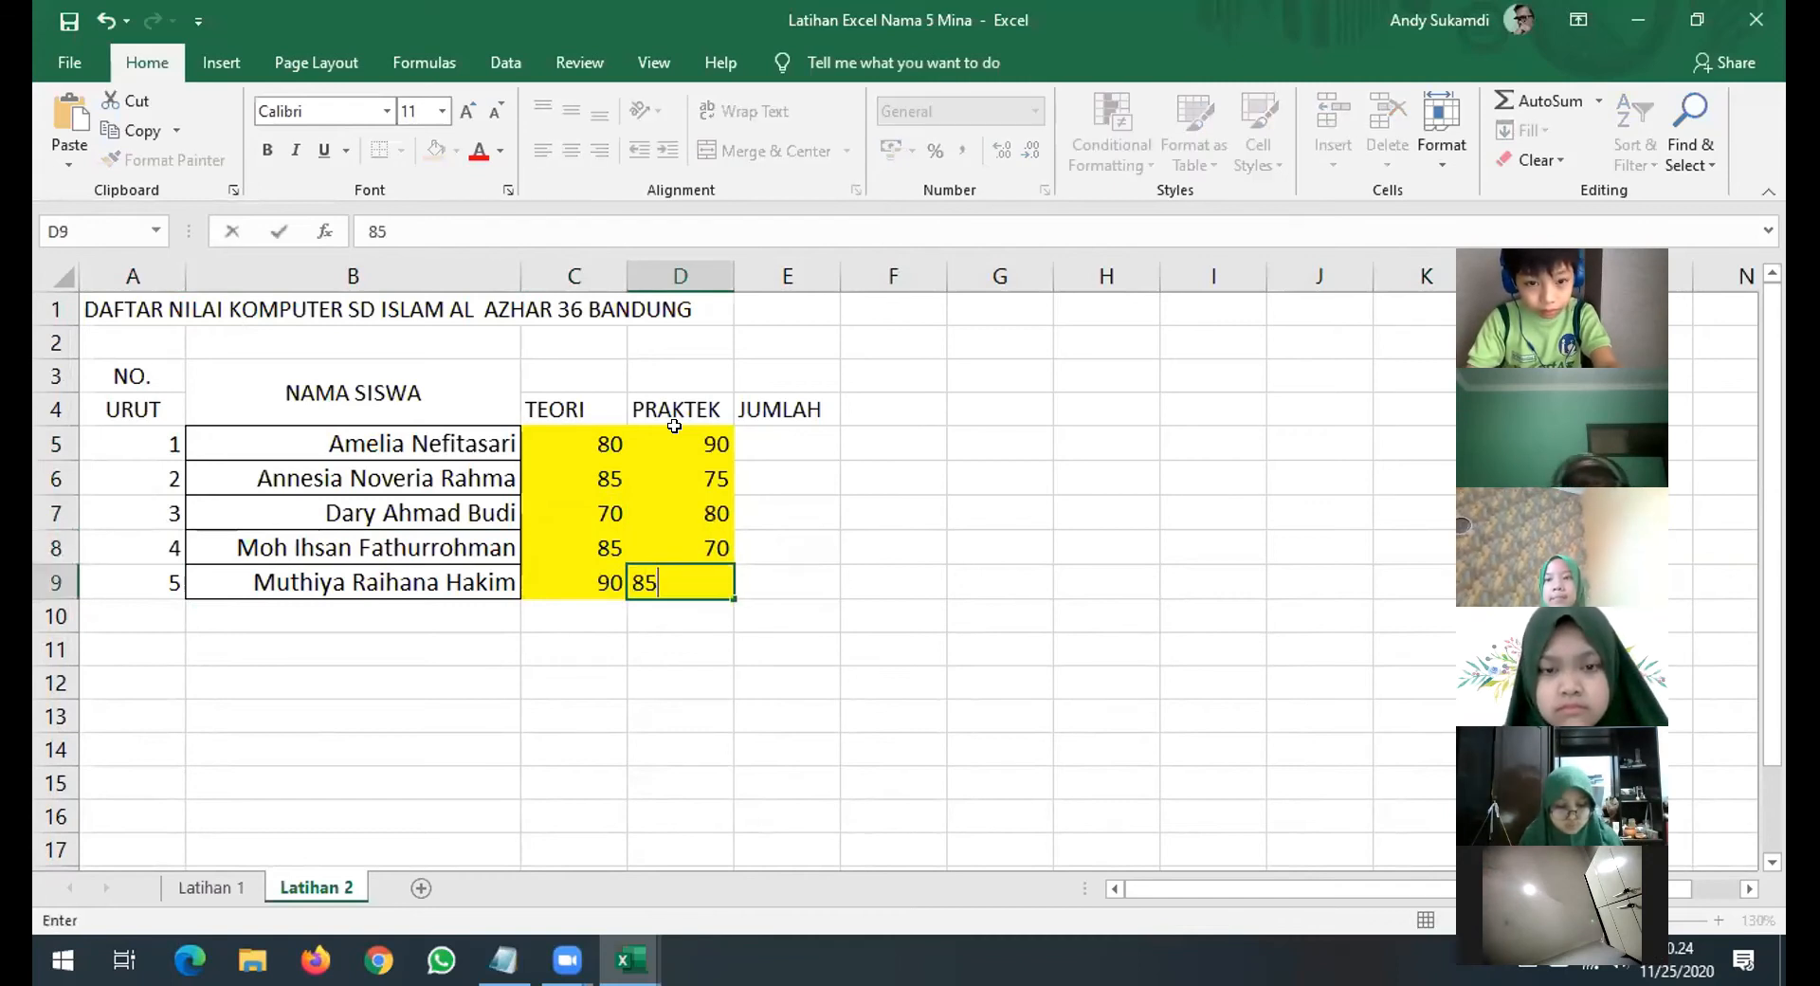
{"action": "key", "text": "Return"}
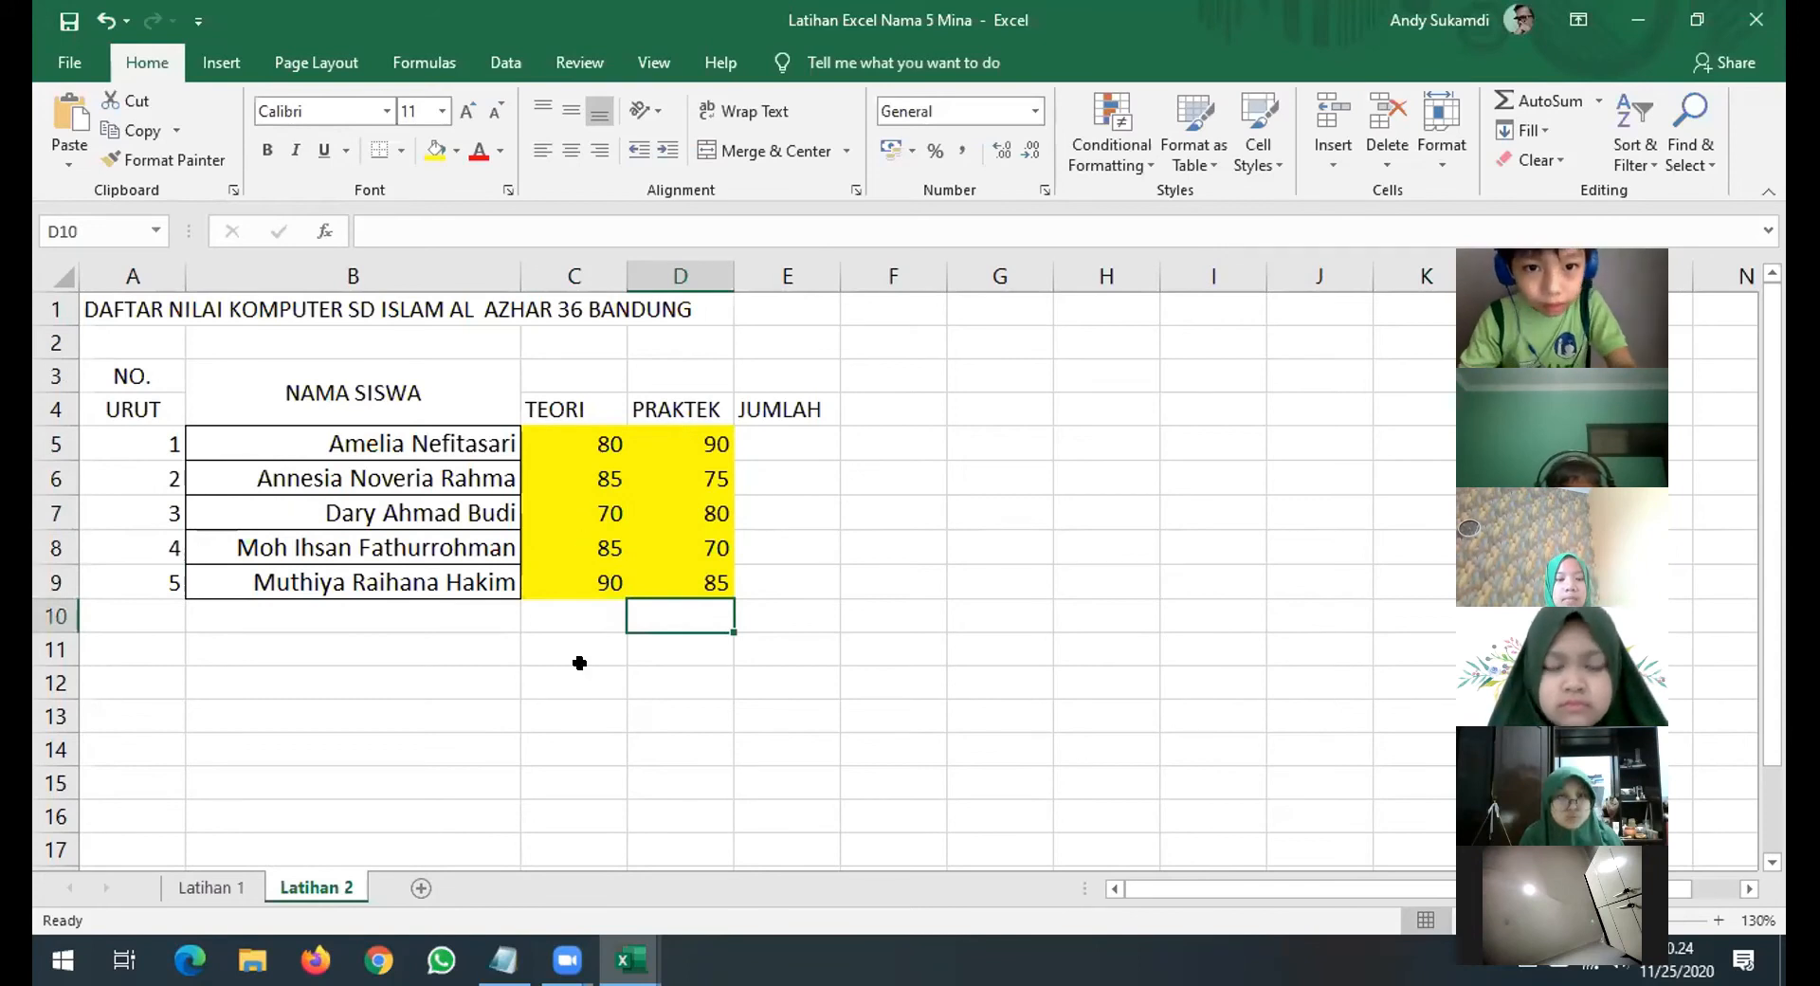
{"action": "left_click", "coordinate": [574, 749]}
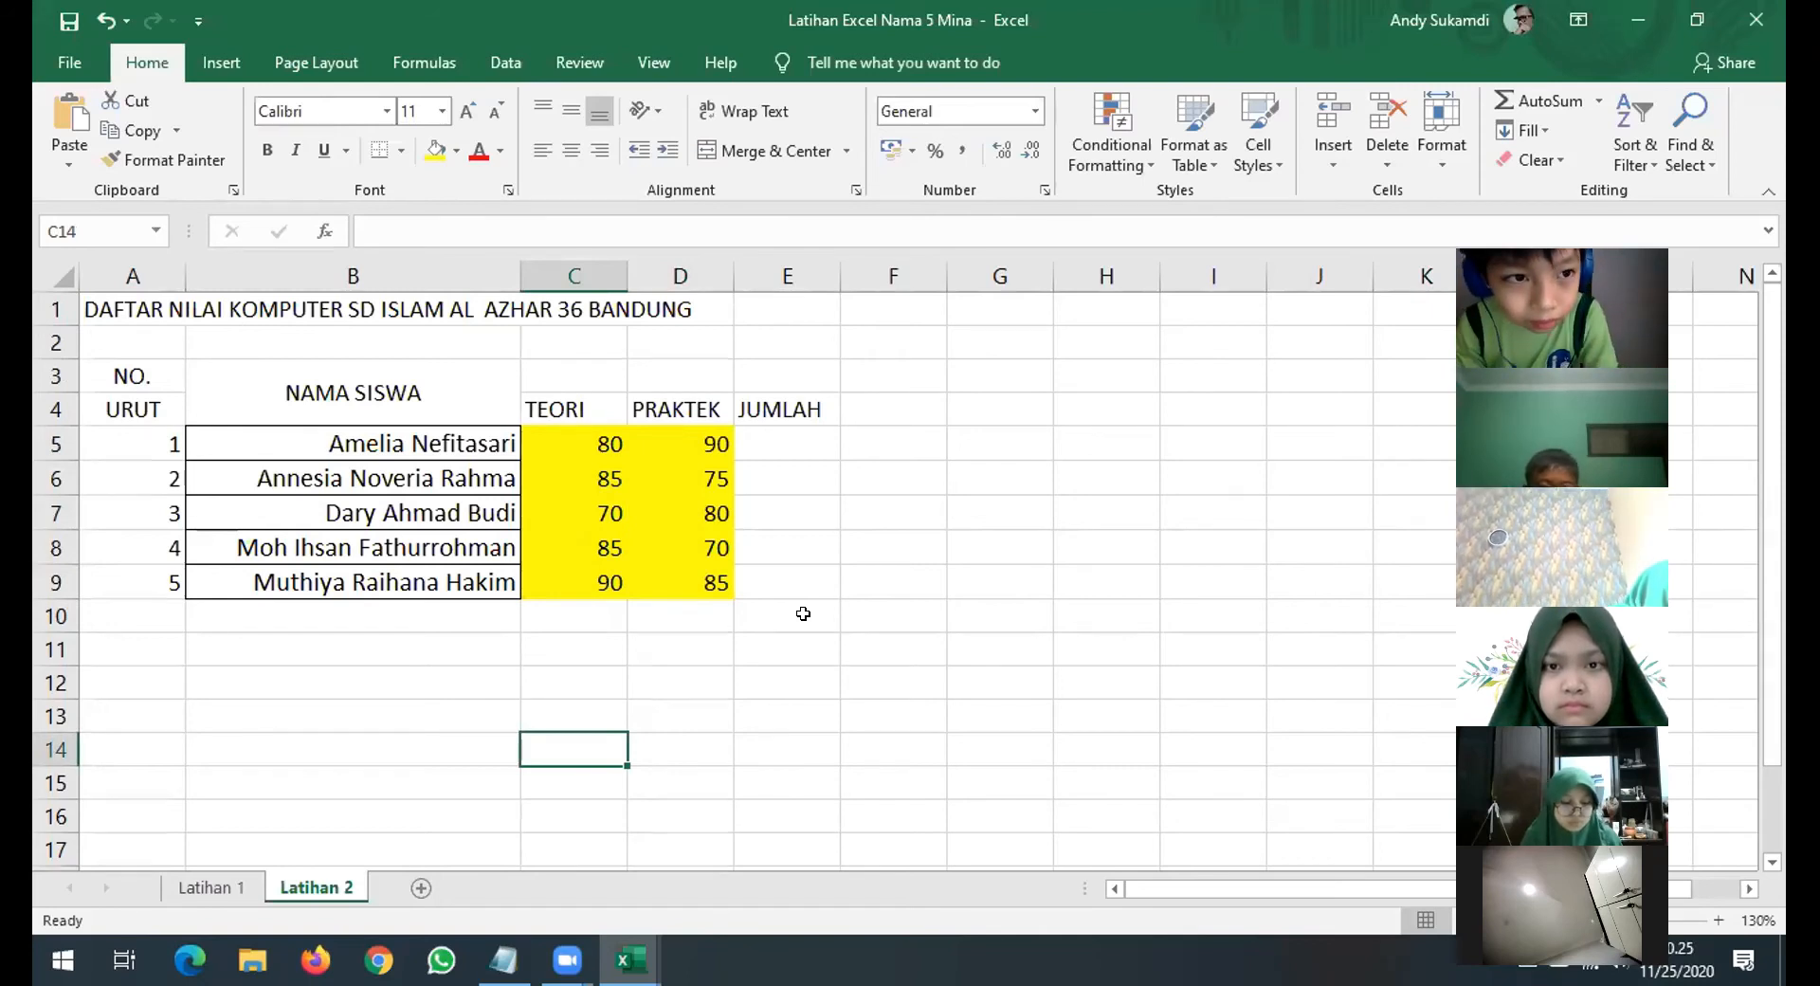
Add the summary row labels Nilai Tertinggi in B10 and Nilai Terendah in B11 below the student names.
{"action": "left_click", "coordinate": [452, 616]}
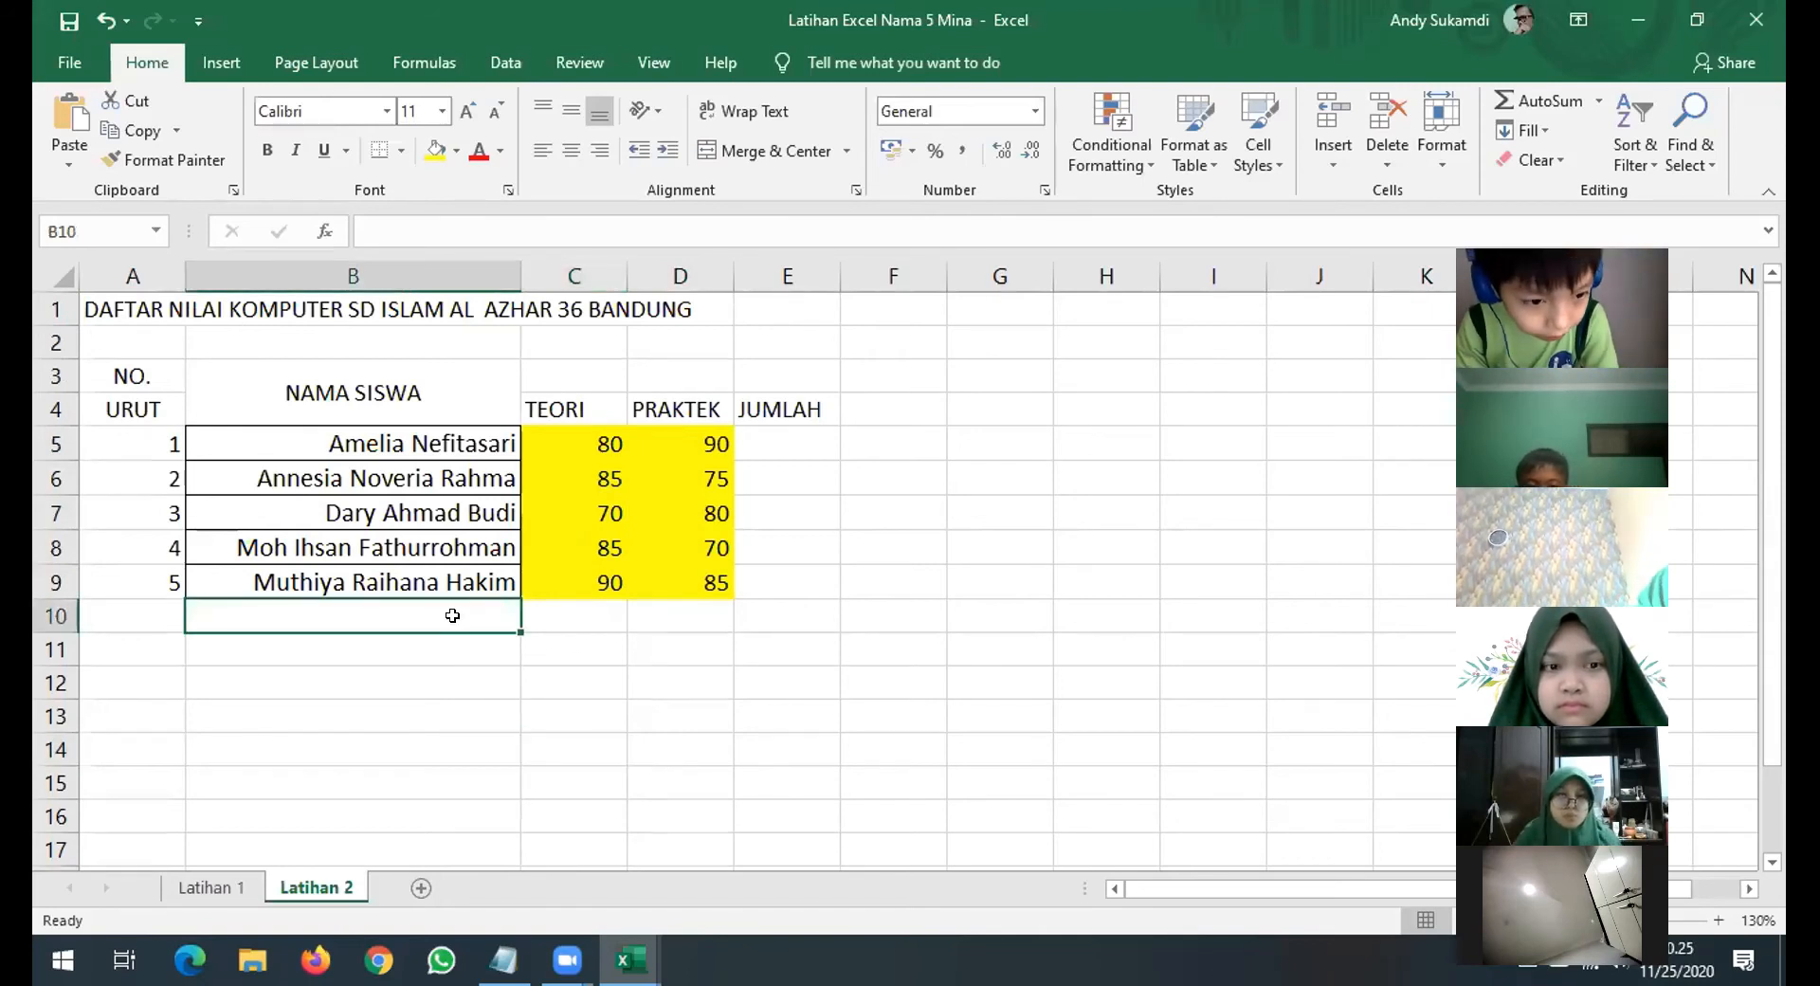
{"action": "type", "text": "Nilai Tertingg"}
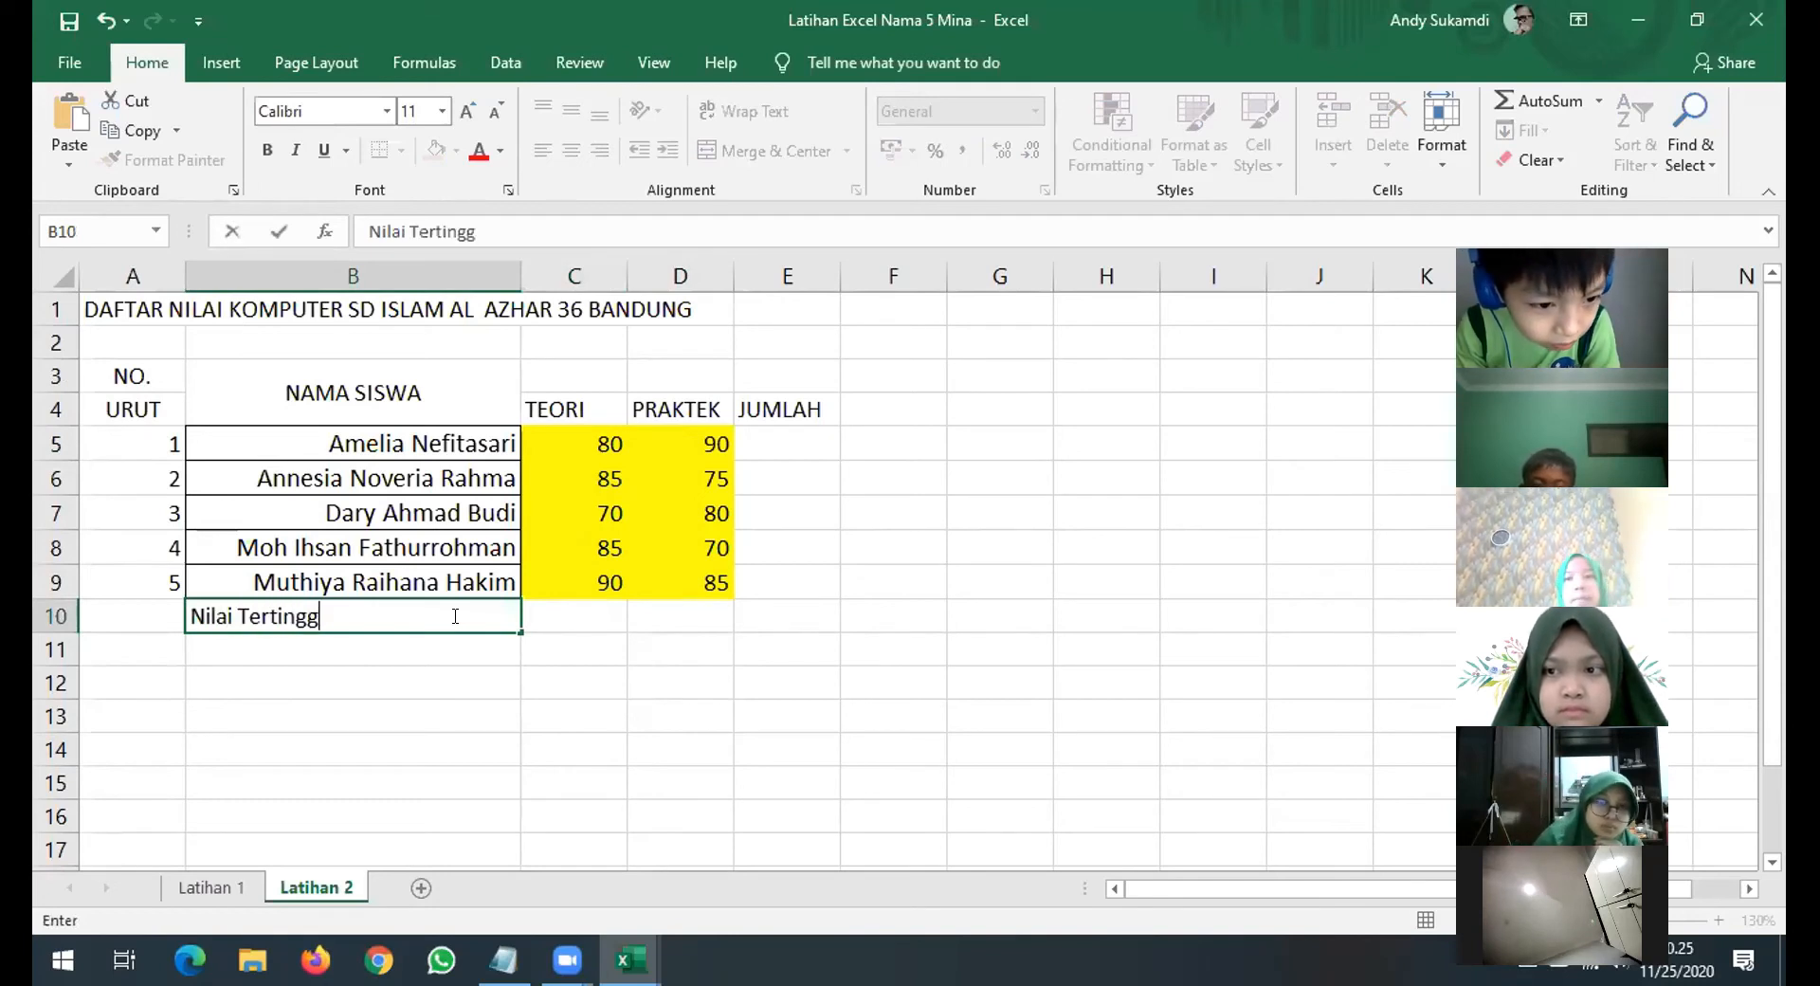
{"action": "type", "text": "i"}
{"action": "key", "text": "Return"}
{"action": "type", "text": "N"}
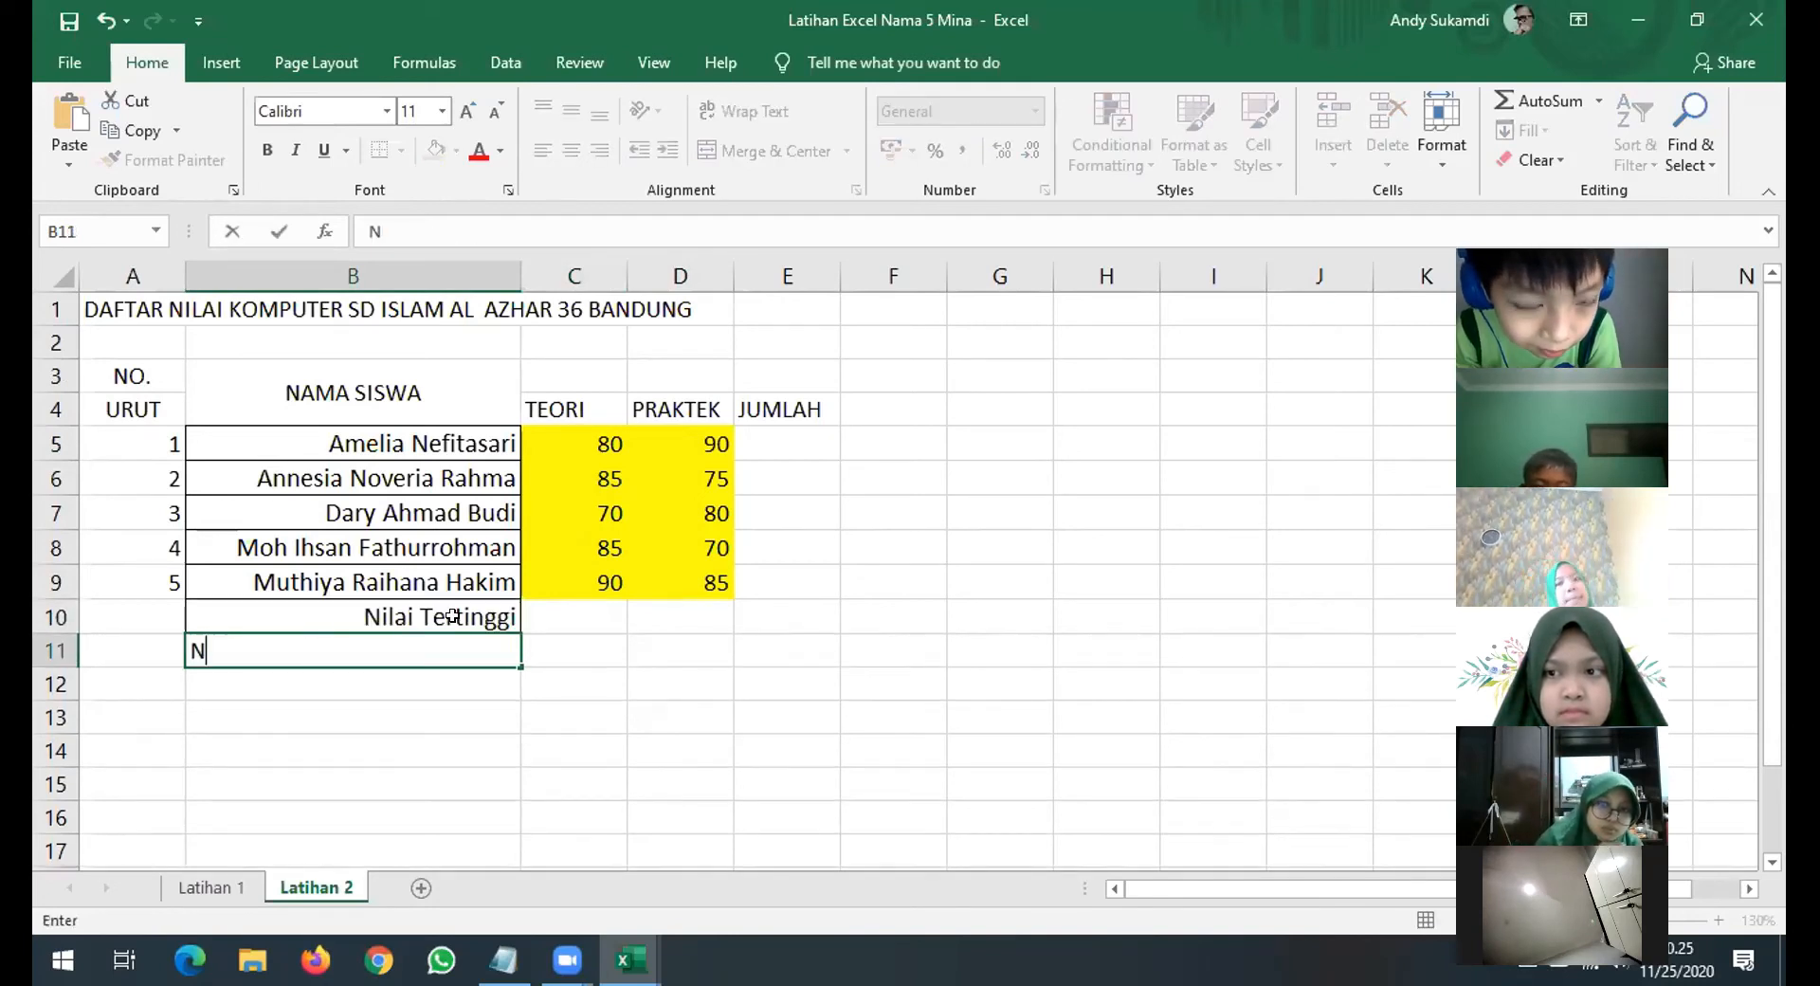
{"action": "type", "text": "ilai Ter"}
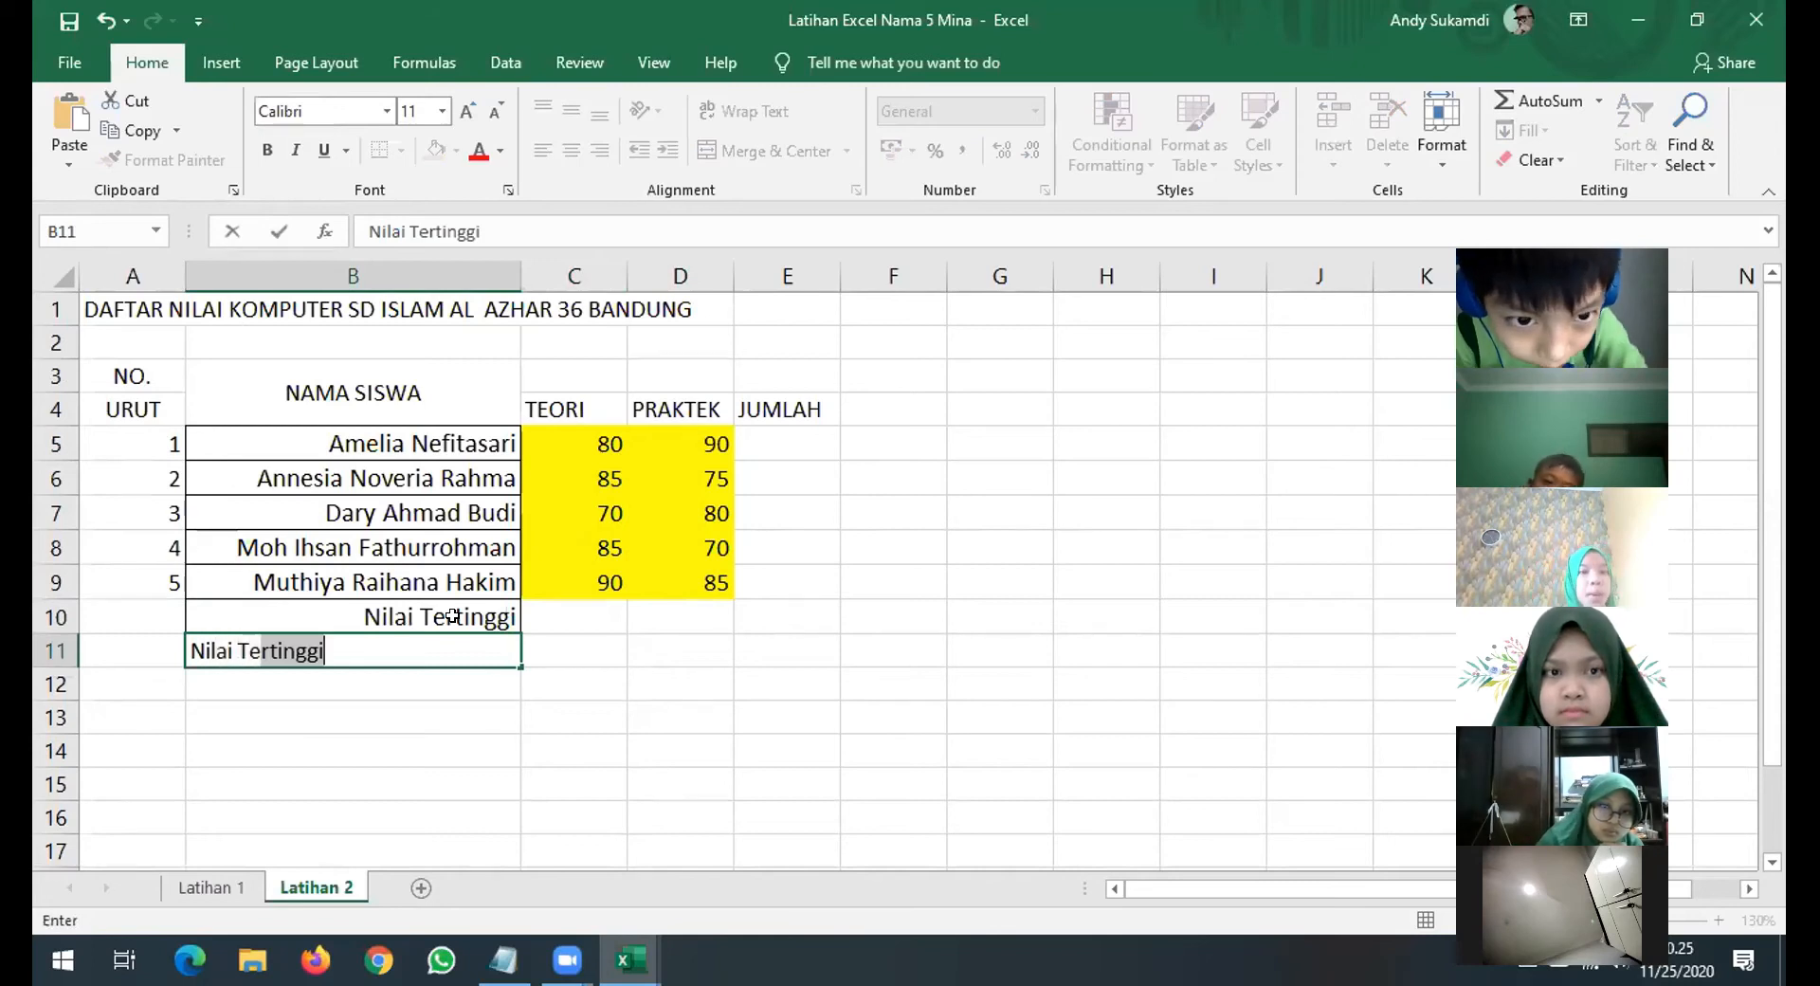
{"action": "type", "text": "tre"}
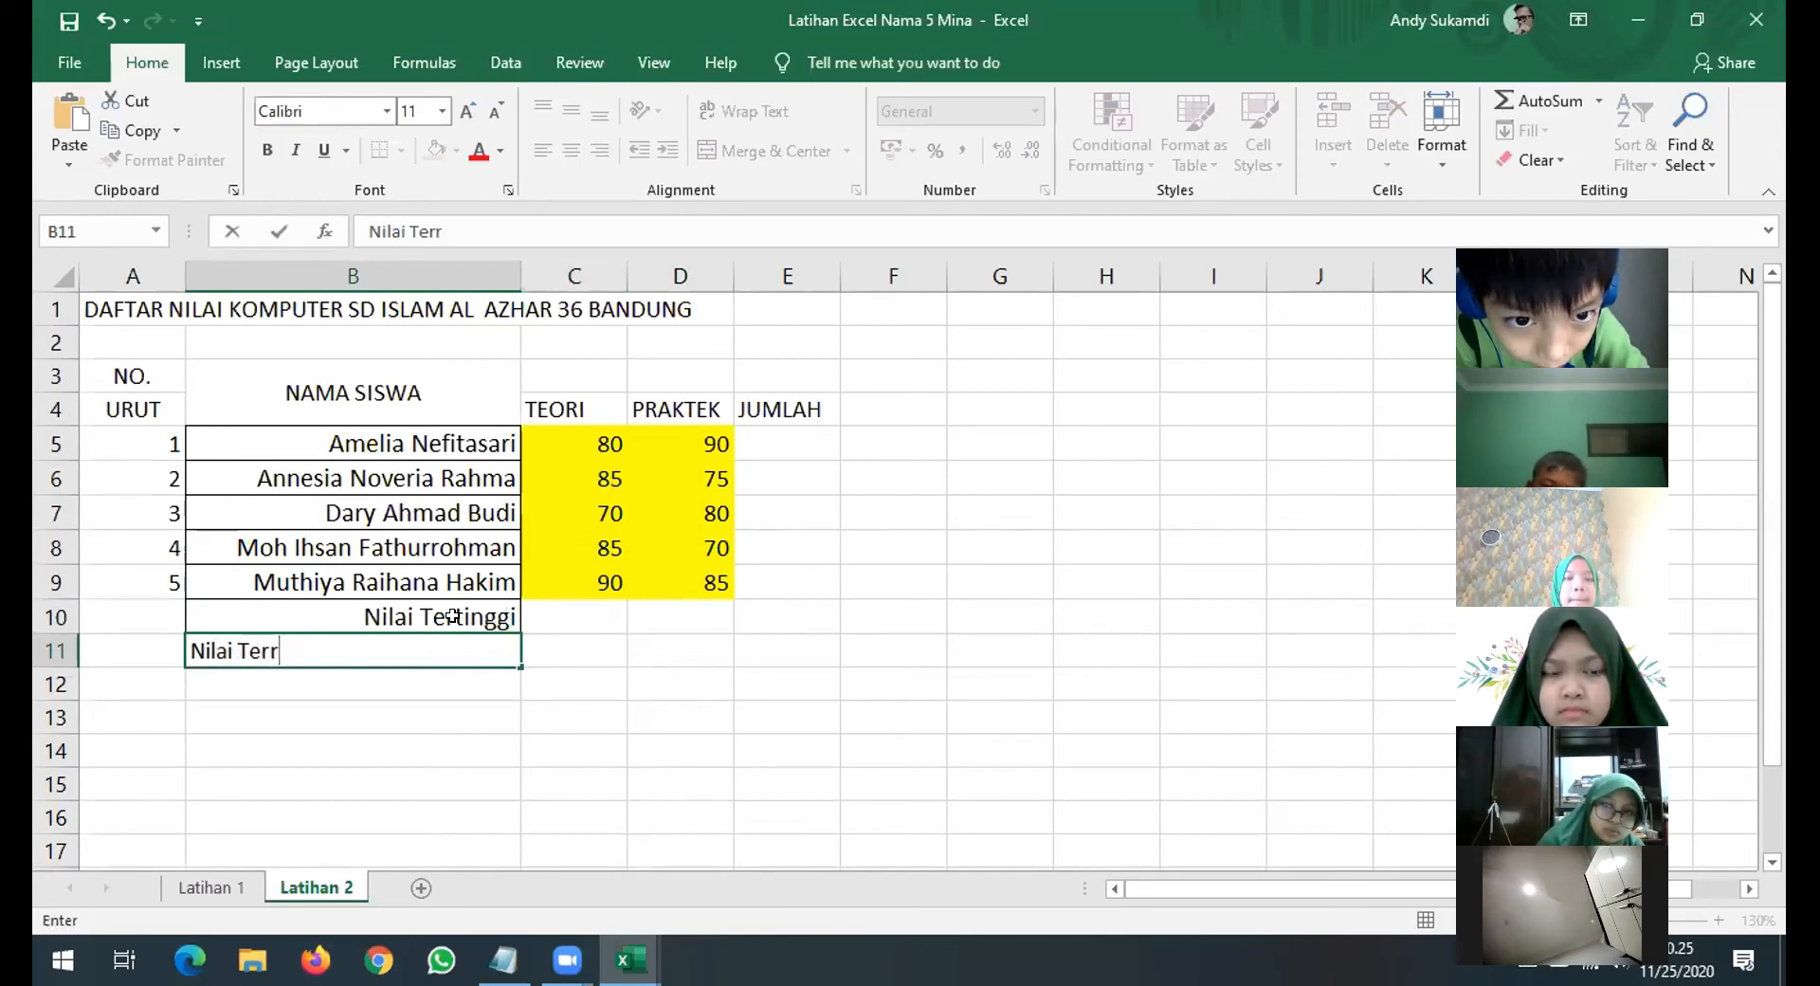
{"action": "key", "text": "BackSpace"}
{"action": "key", "text": "BackSpace"}
{"action": "type", "text": "endah"}
{"action": "key", "text": "Return"}
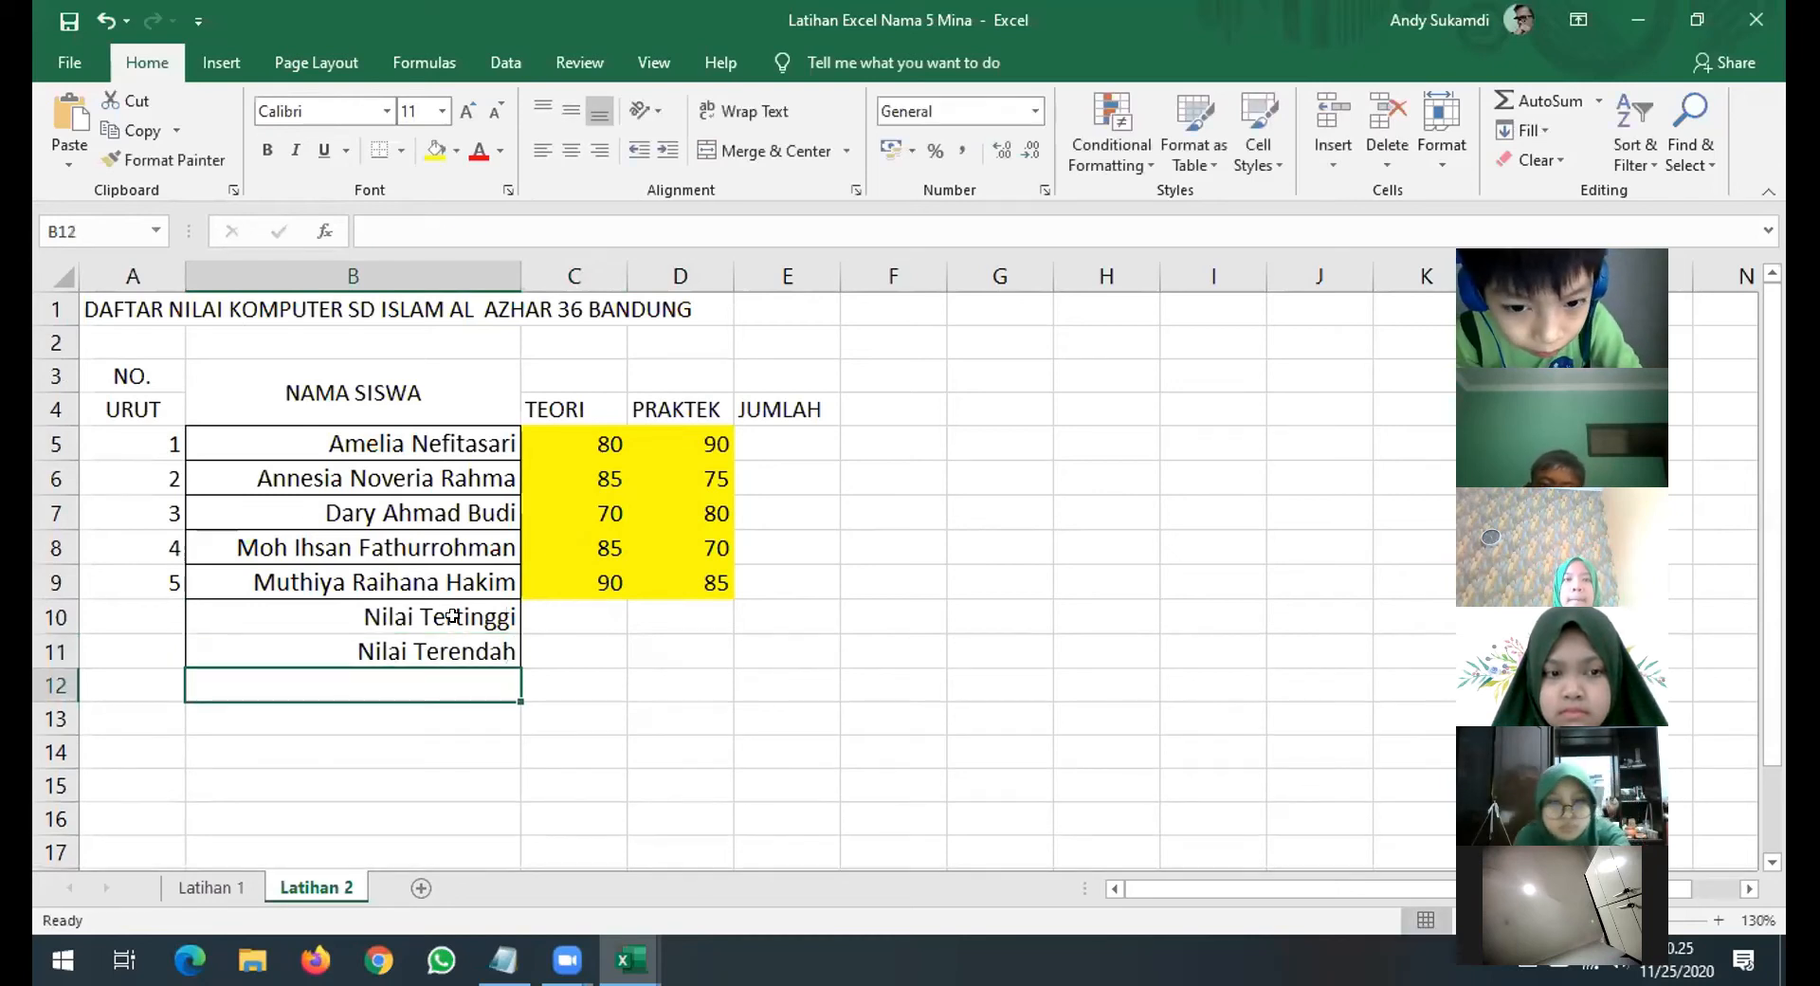
Add the summary row labels Nilai Terbanyak in B12 and Rata-rata Umum in B13.
{"action": "type", "text": "Nila"}
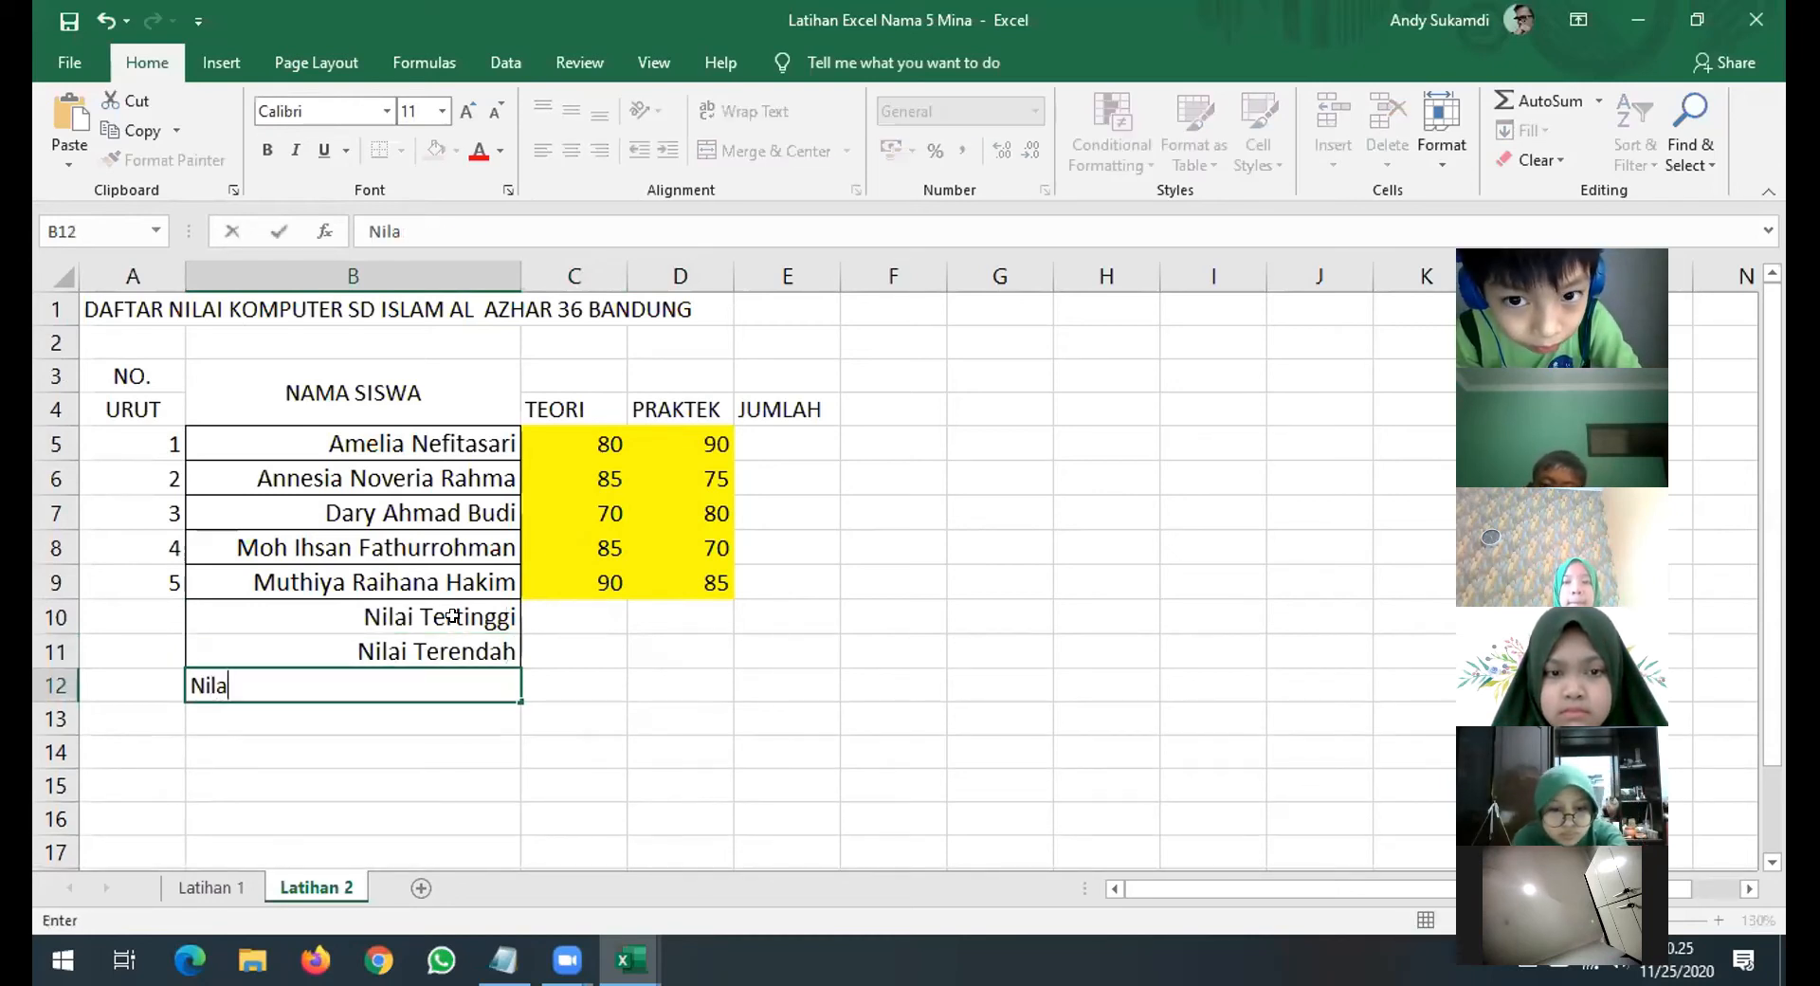
{"action": "type", "text": "i Terbanyak"}
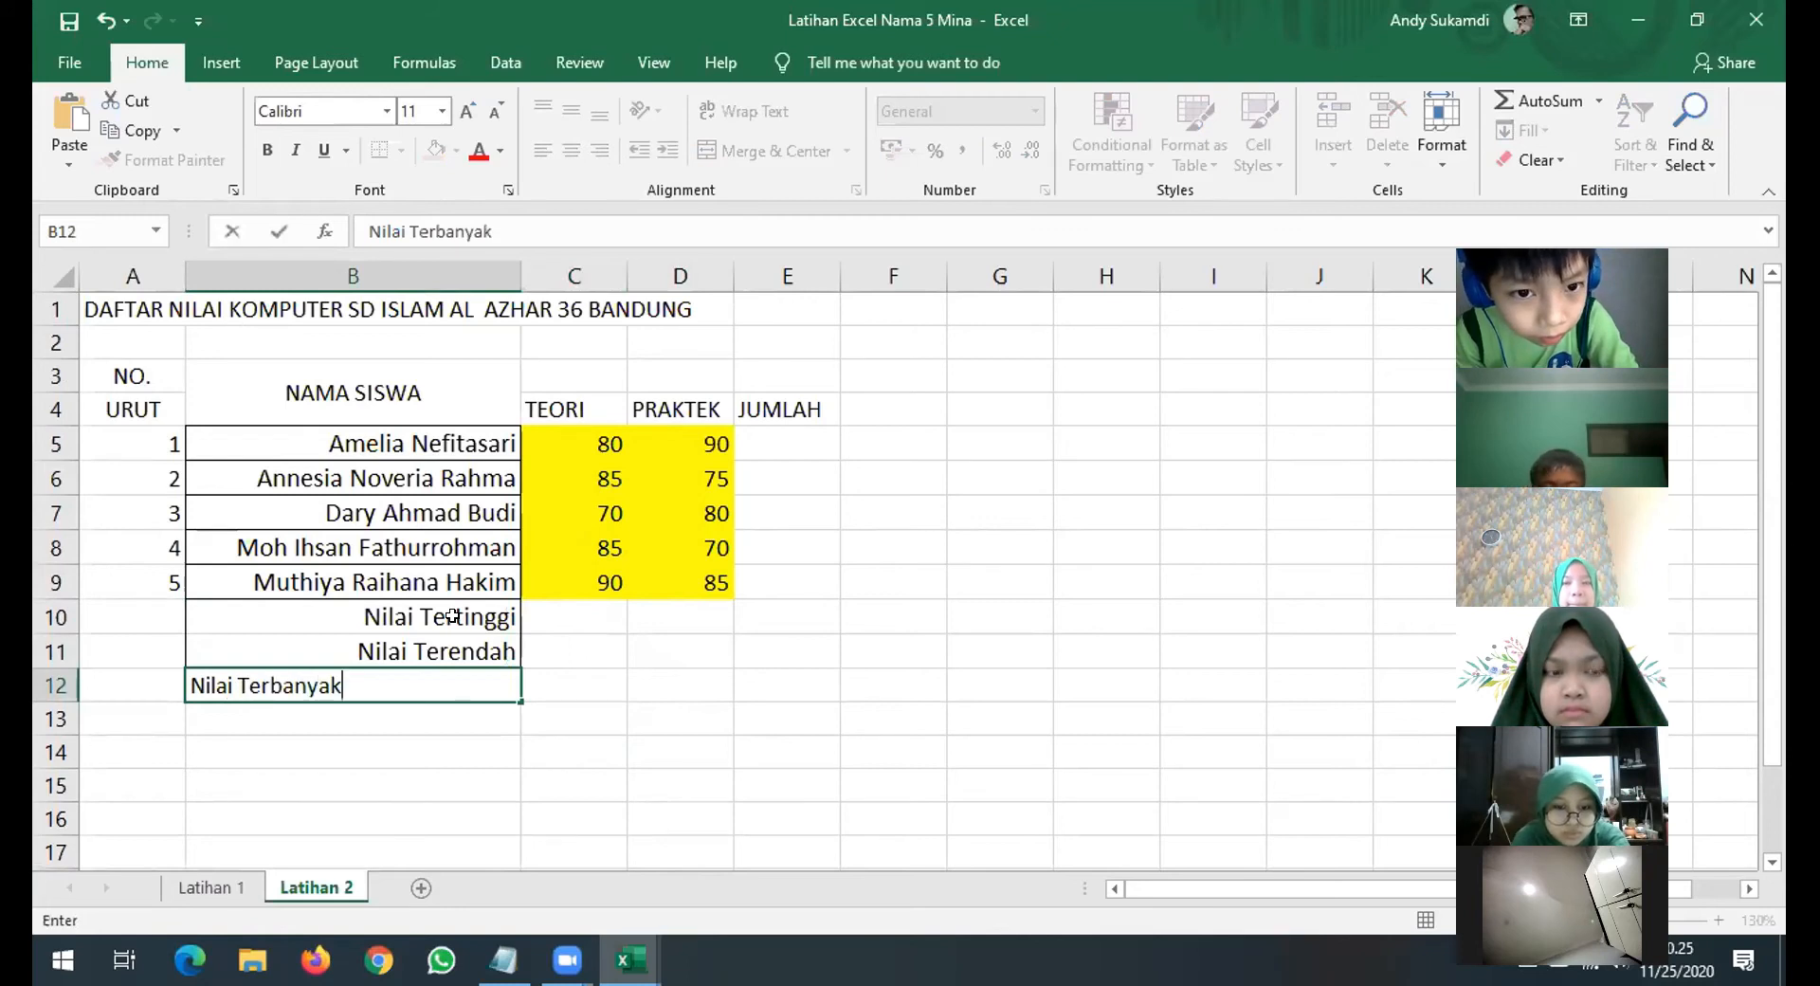
{"action": "key", "text": "Return"}
{"action": "type", "text": "Rat"}
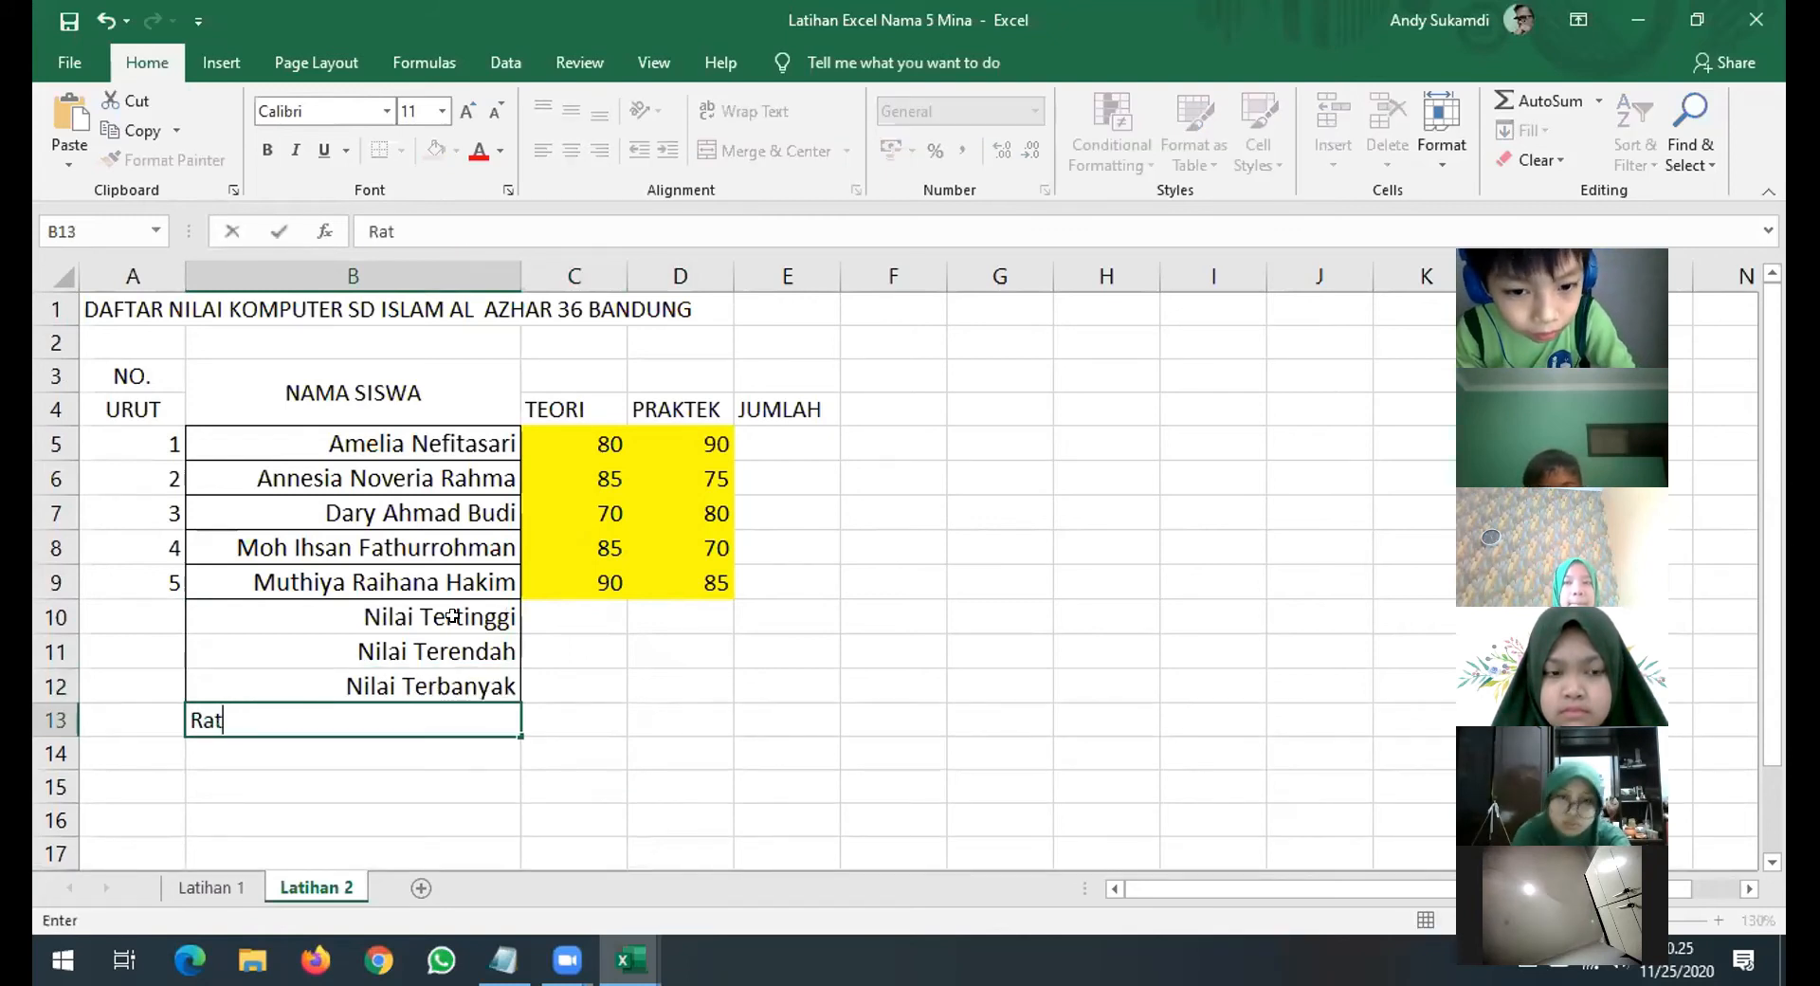
{"action": "type", "text": "a-rata Umum"}
{"action": "key", "text": "Return"}
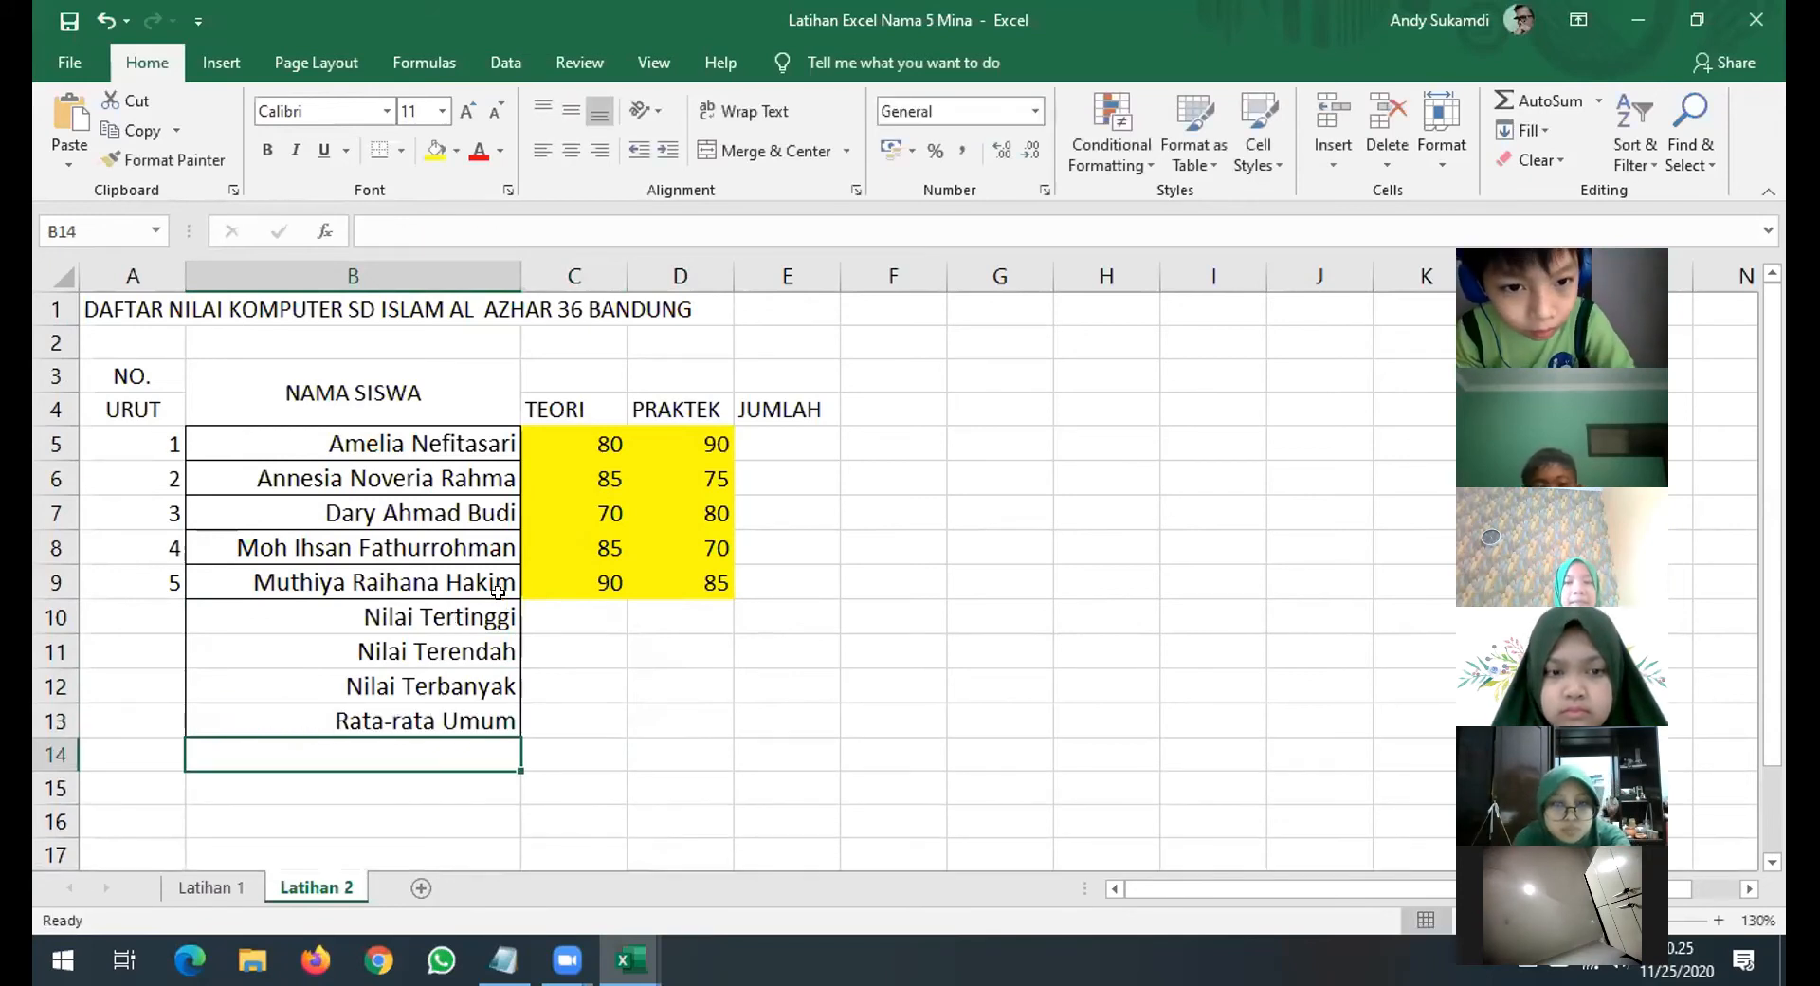
Enter the heading NILAI in C3 above the TEORI column.
{"action": "left_click", "coordinate": [791, 441]}
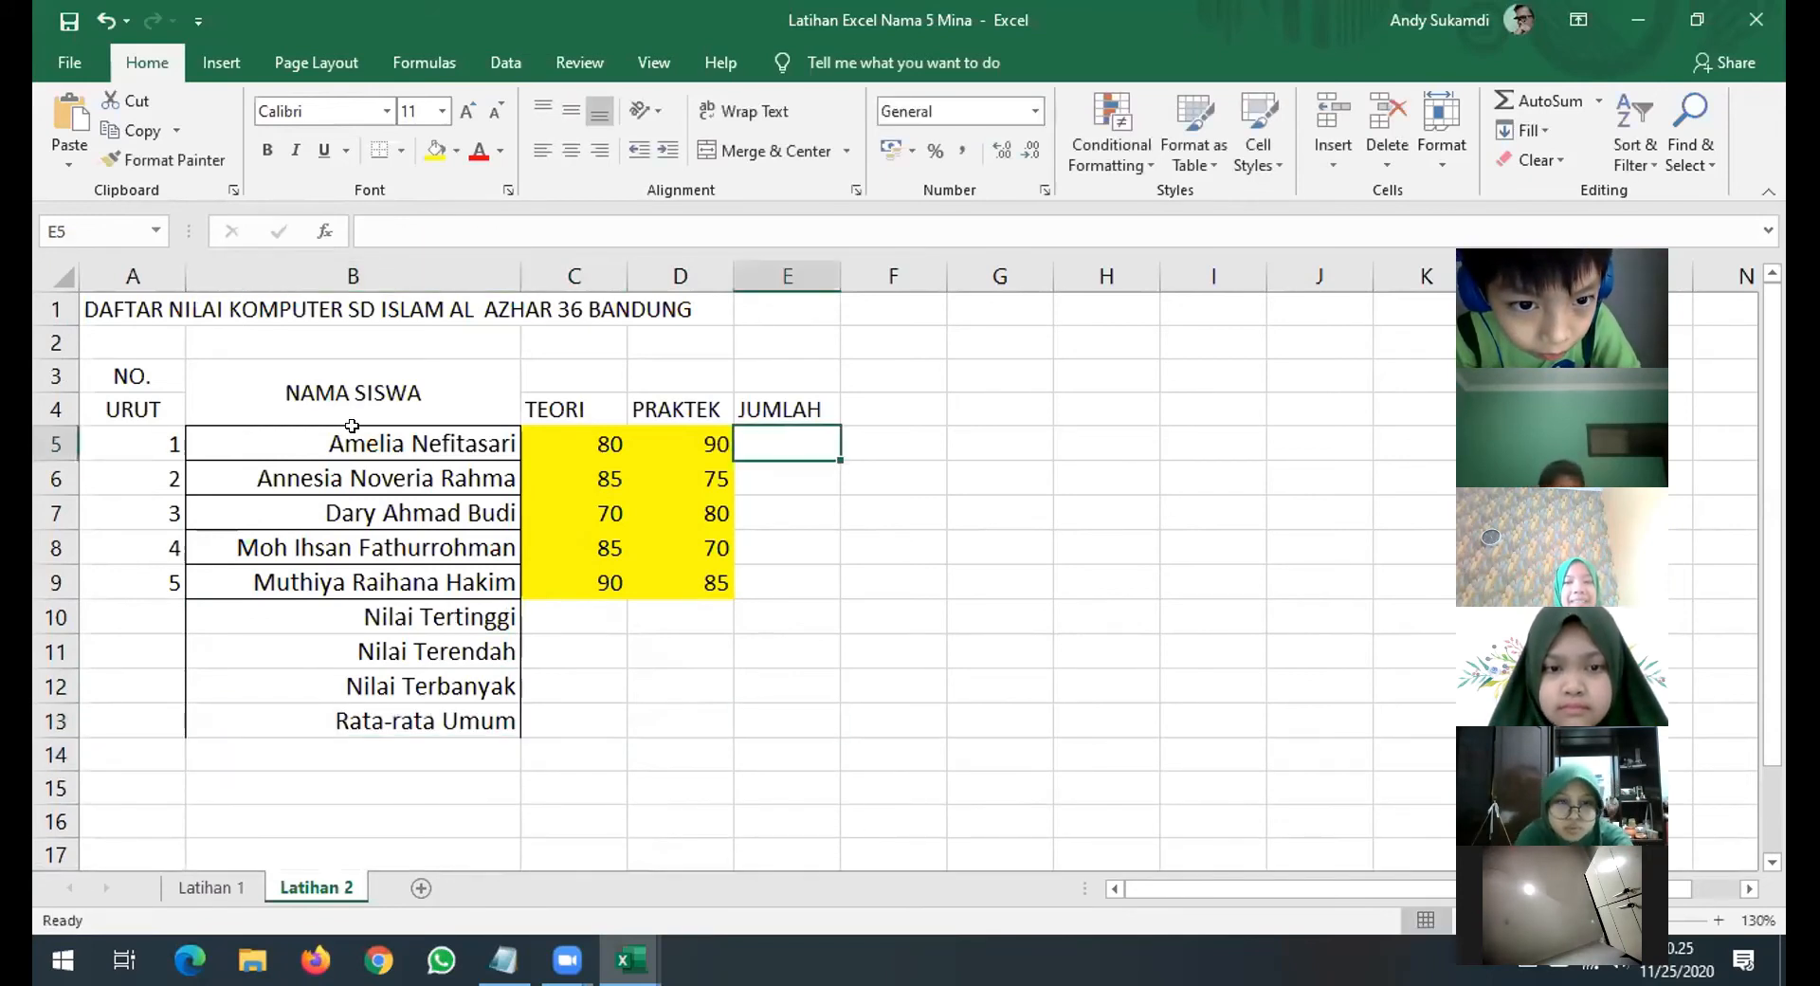
{"action": "left_click", "coordinate": [149, 375]}
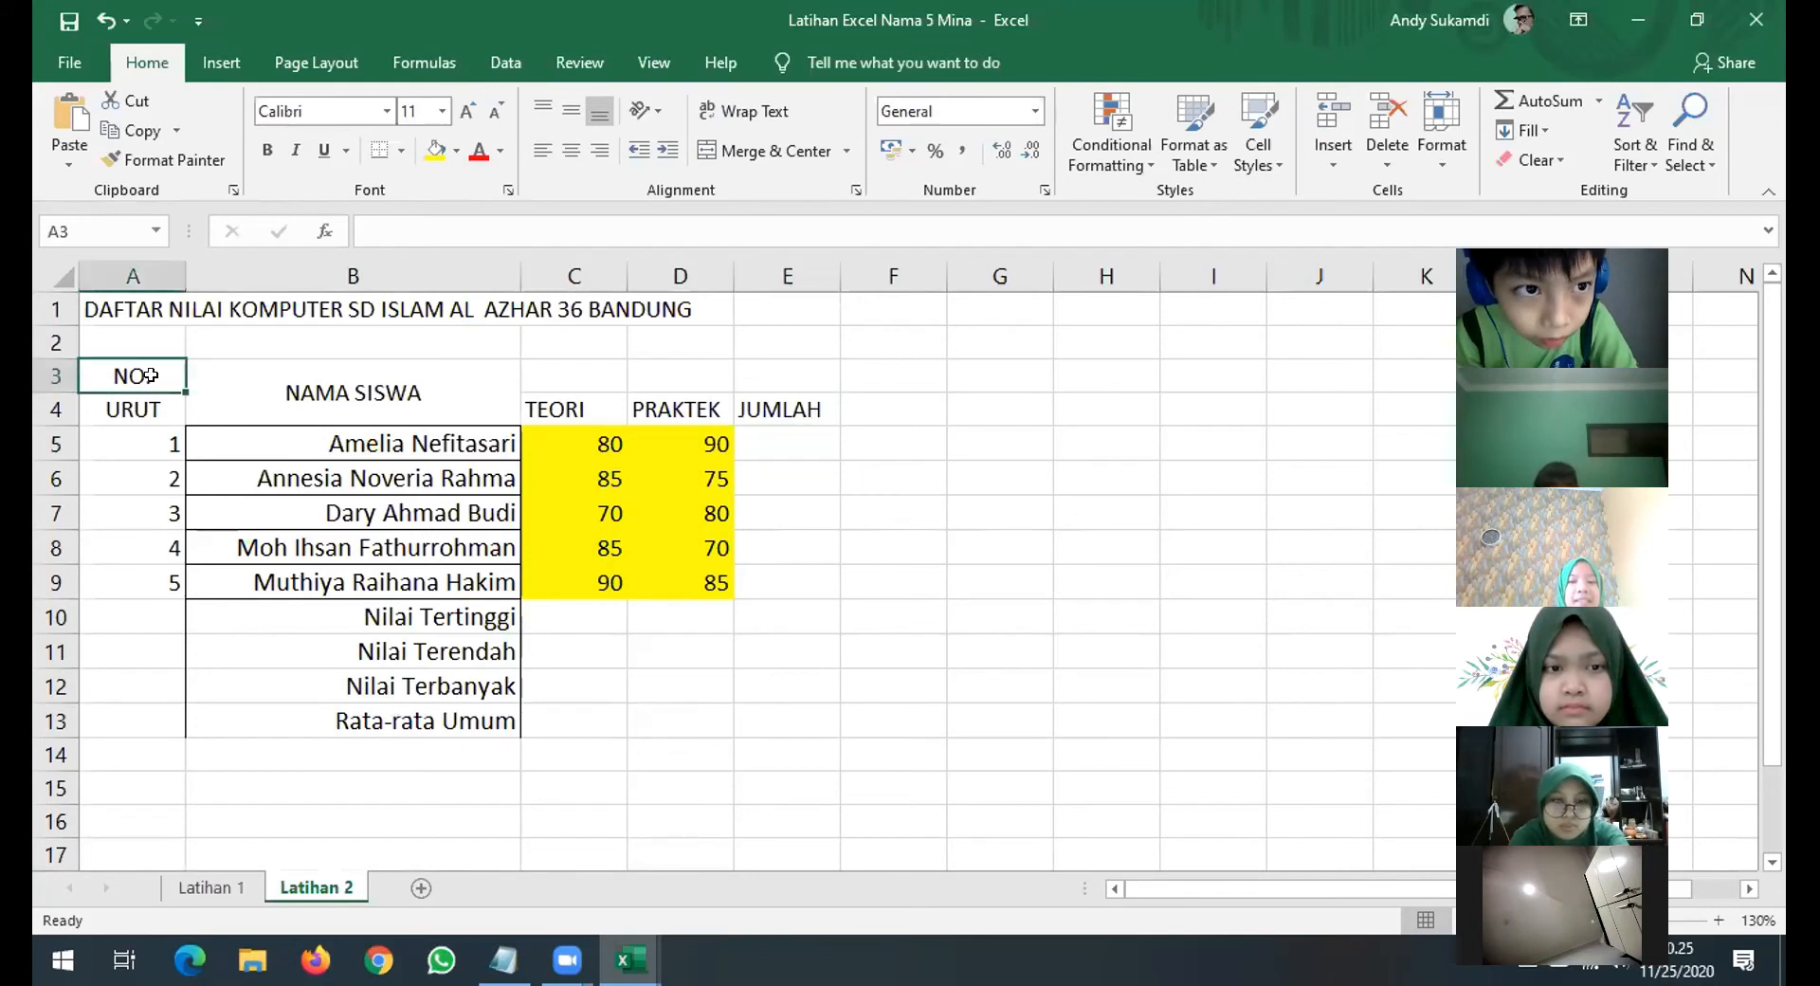
{"action": "left_click", "coordinate": [145, 409]}
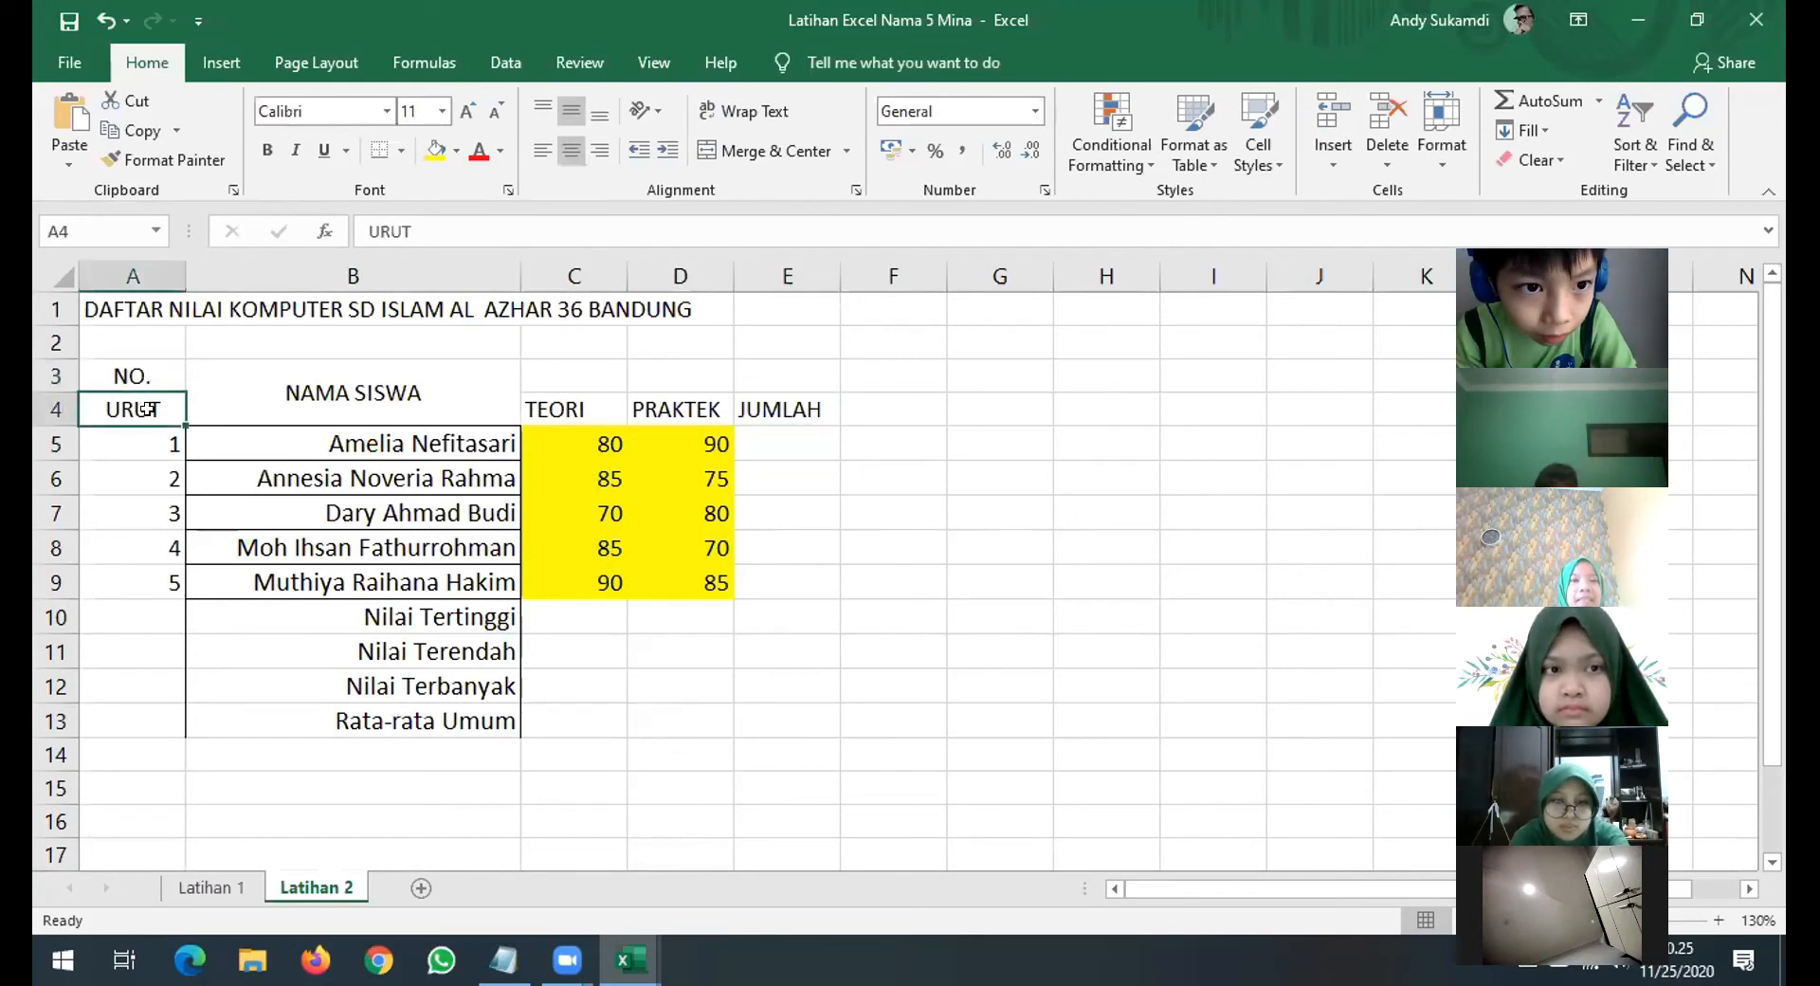
{"action": "left_click", "coordinate": [581, 367]}
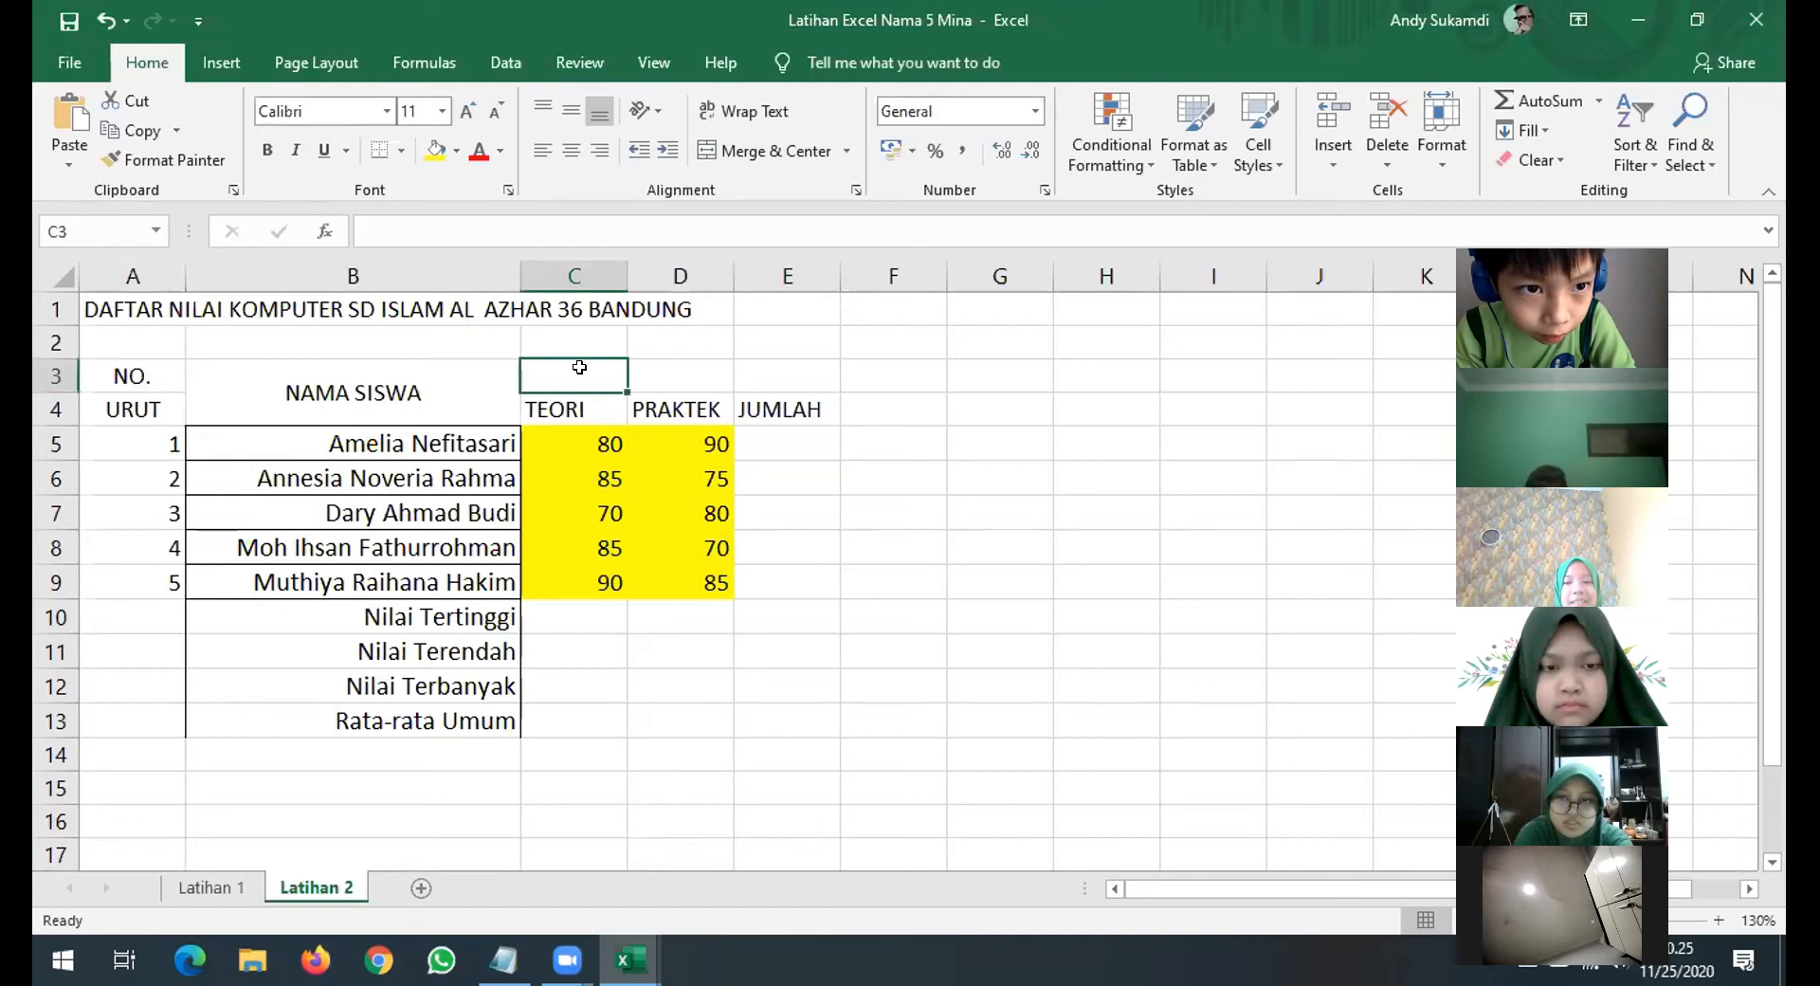
{"action": "type", "text": "NILAI"}
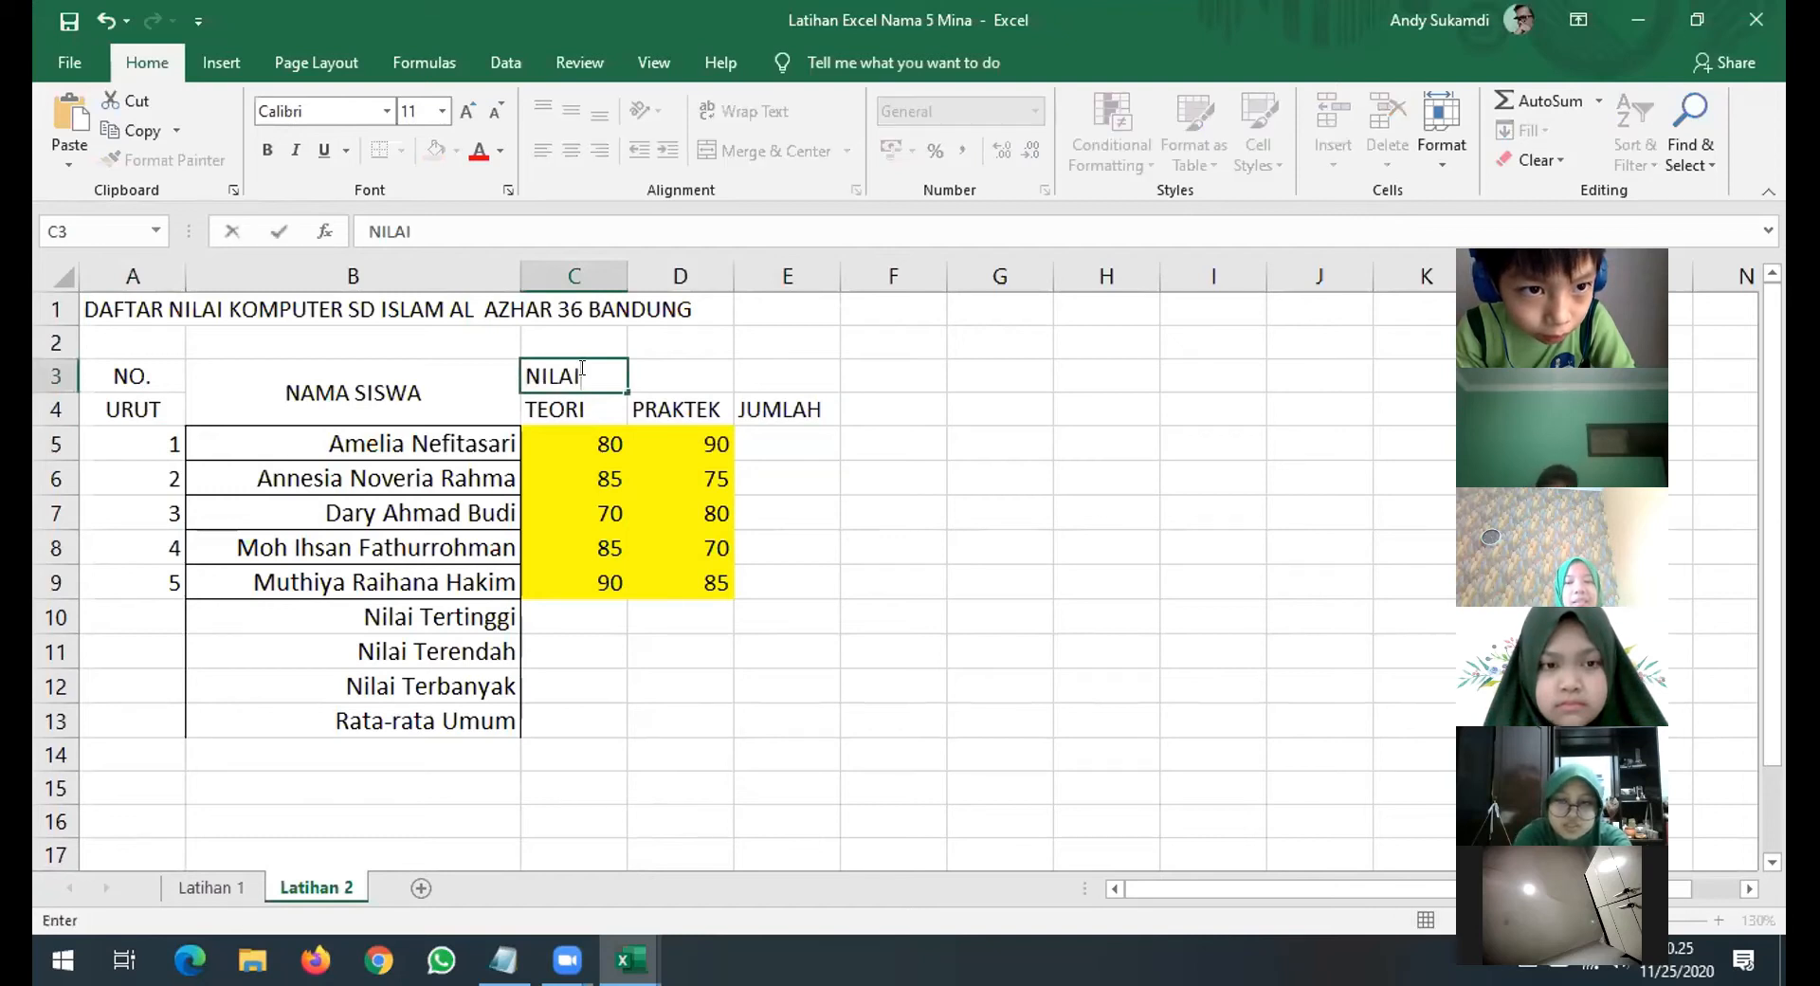
{"action": "key", "text": "Return"}
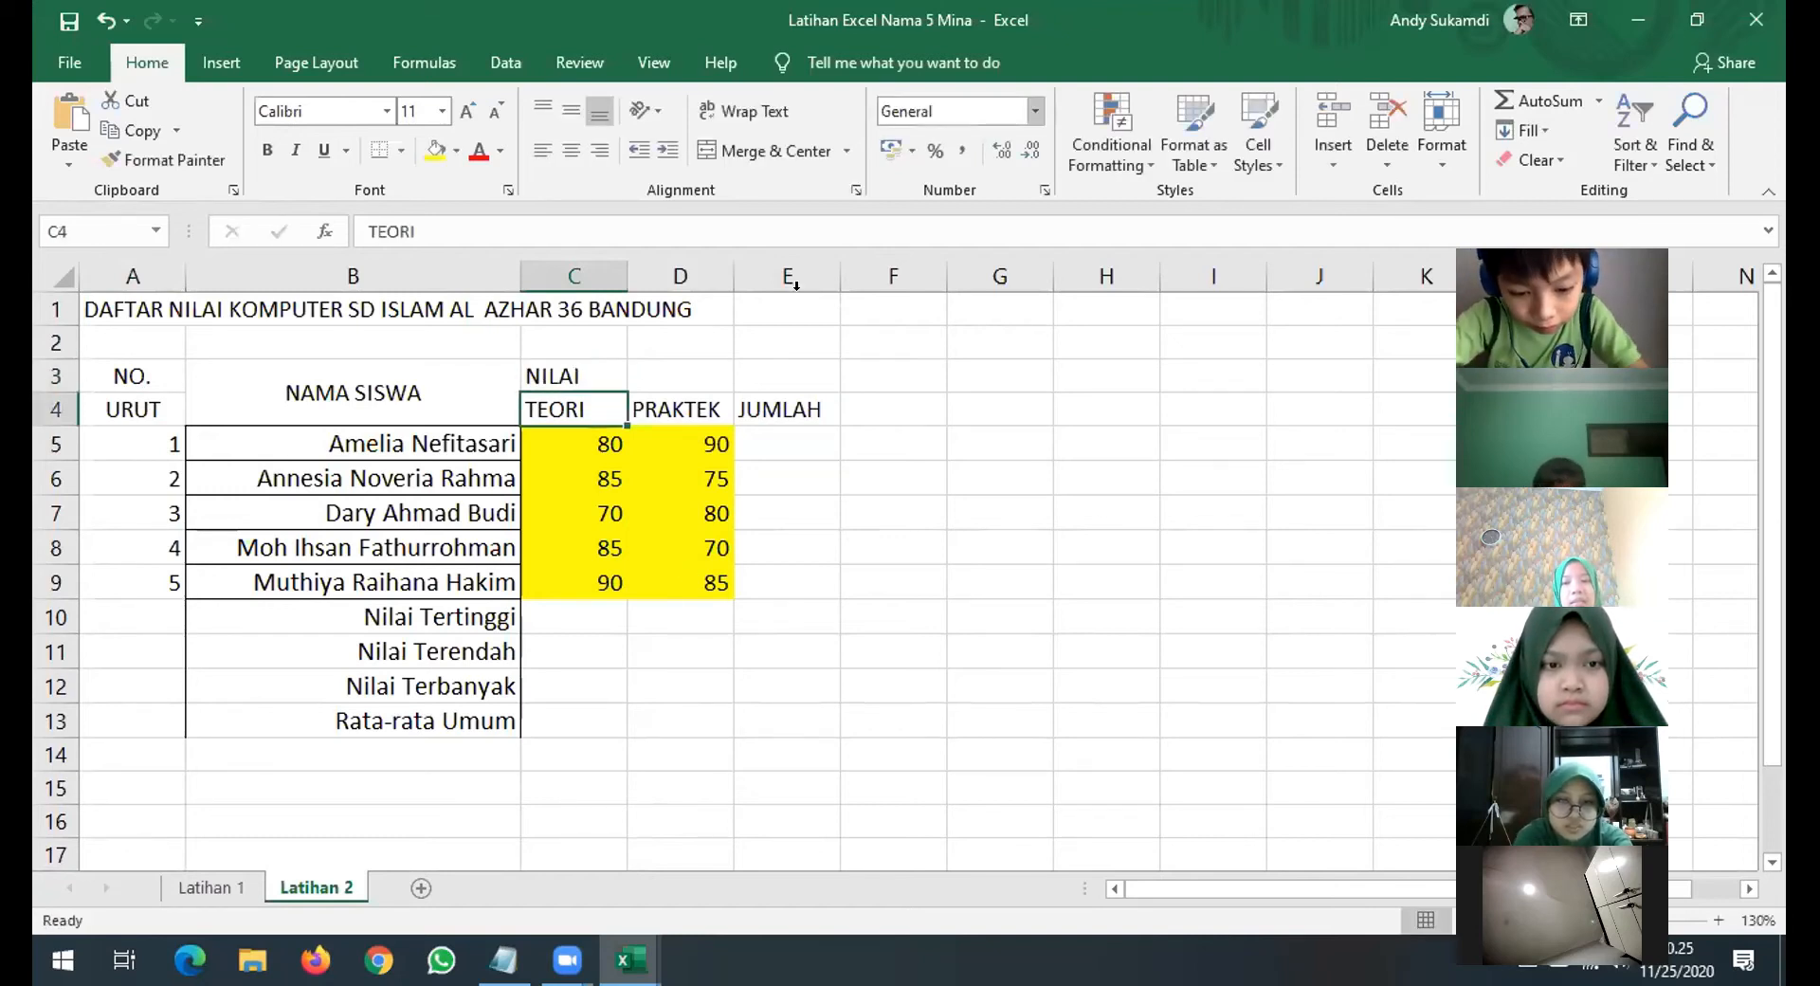
{"action": "left_click", "coordinate": [767, 367]}
Apply outline and inside borders to the whole table A3:E13 through the Format Cells border settings.
{"action": "left_click_drag", "start_coordinate": [145, 378], "coordinate": [803, 692]}
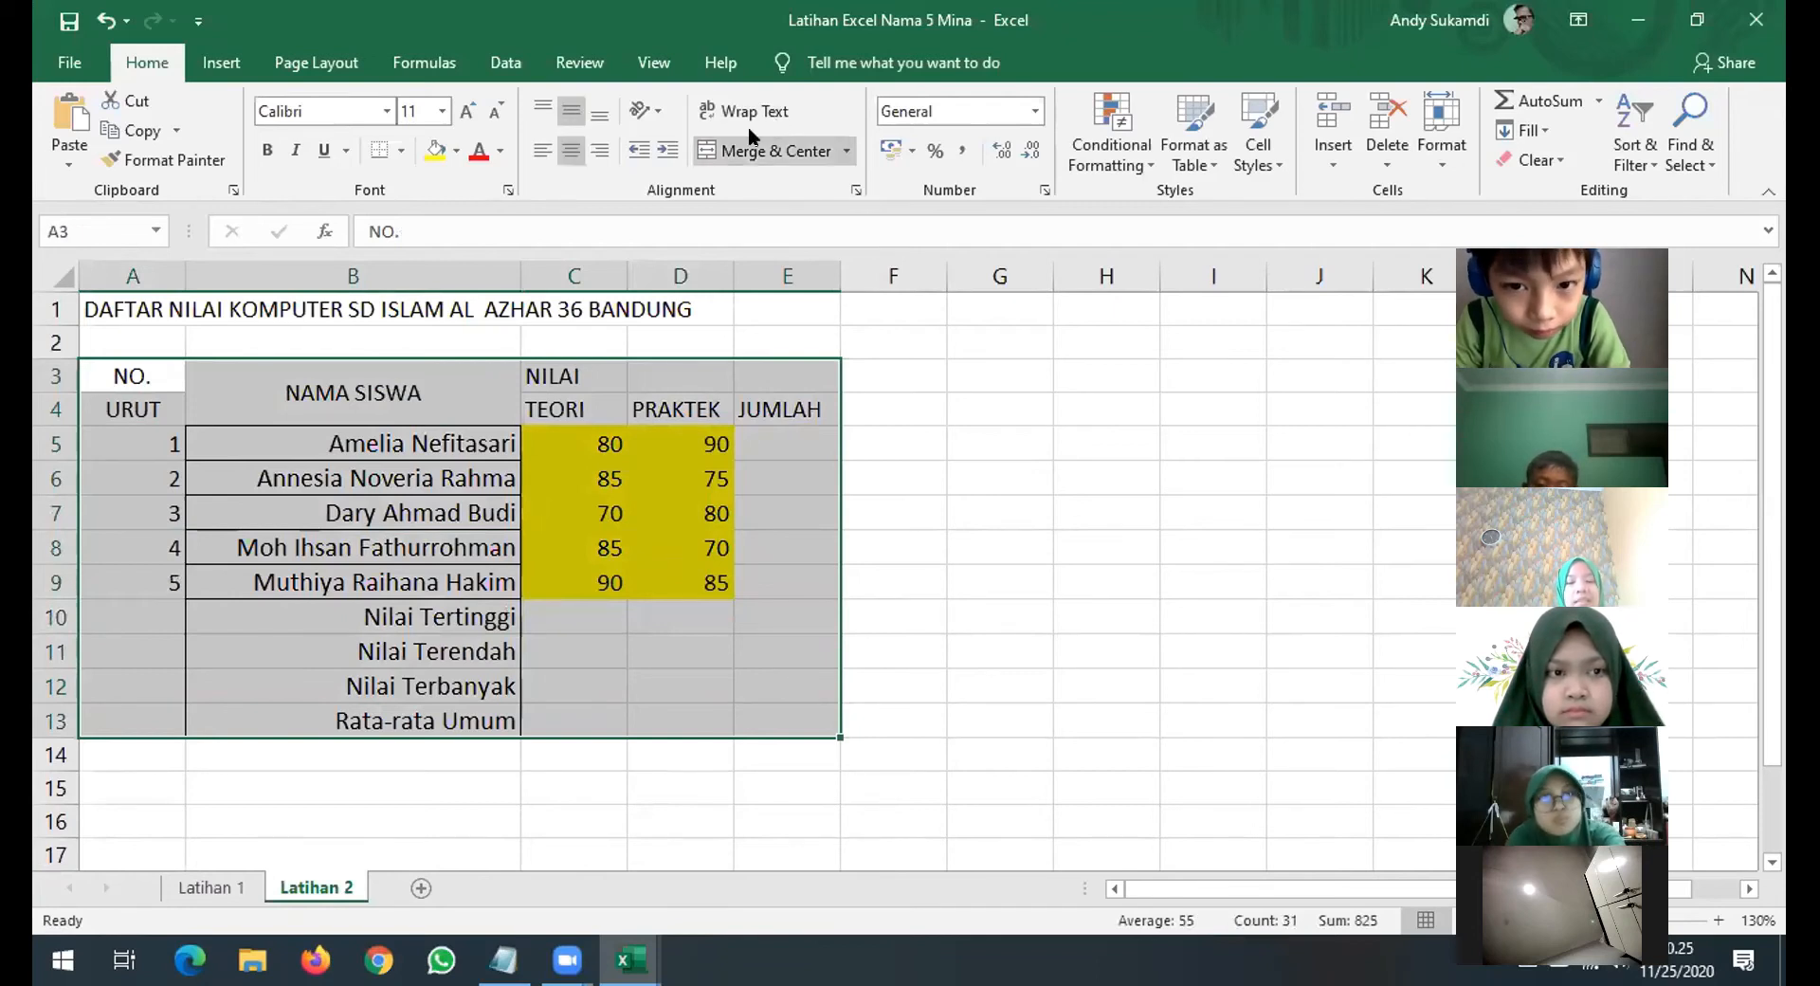
{"action": "left_click", "coordinate": [399, 154]}
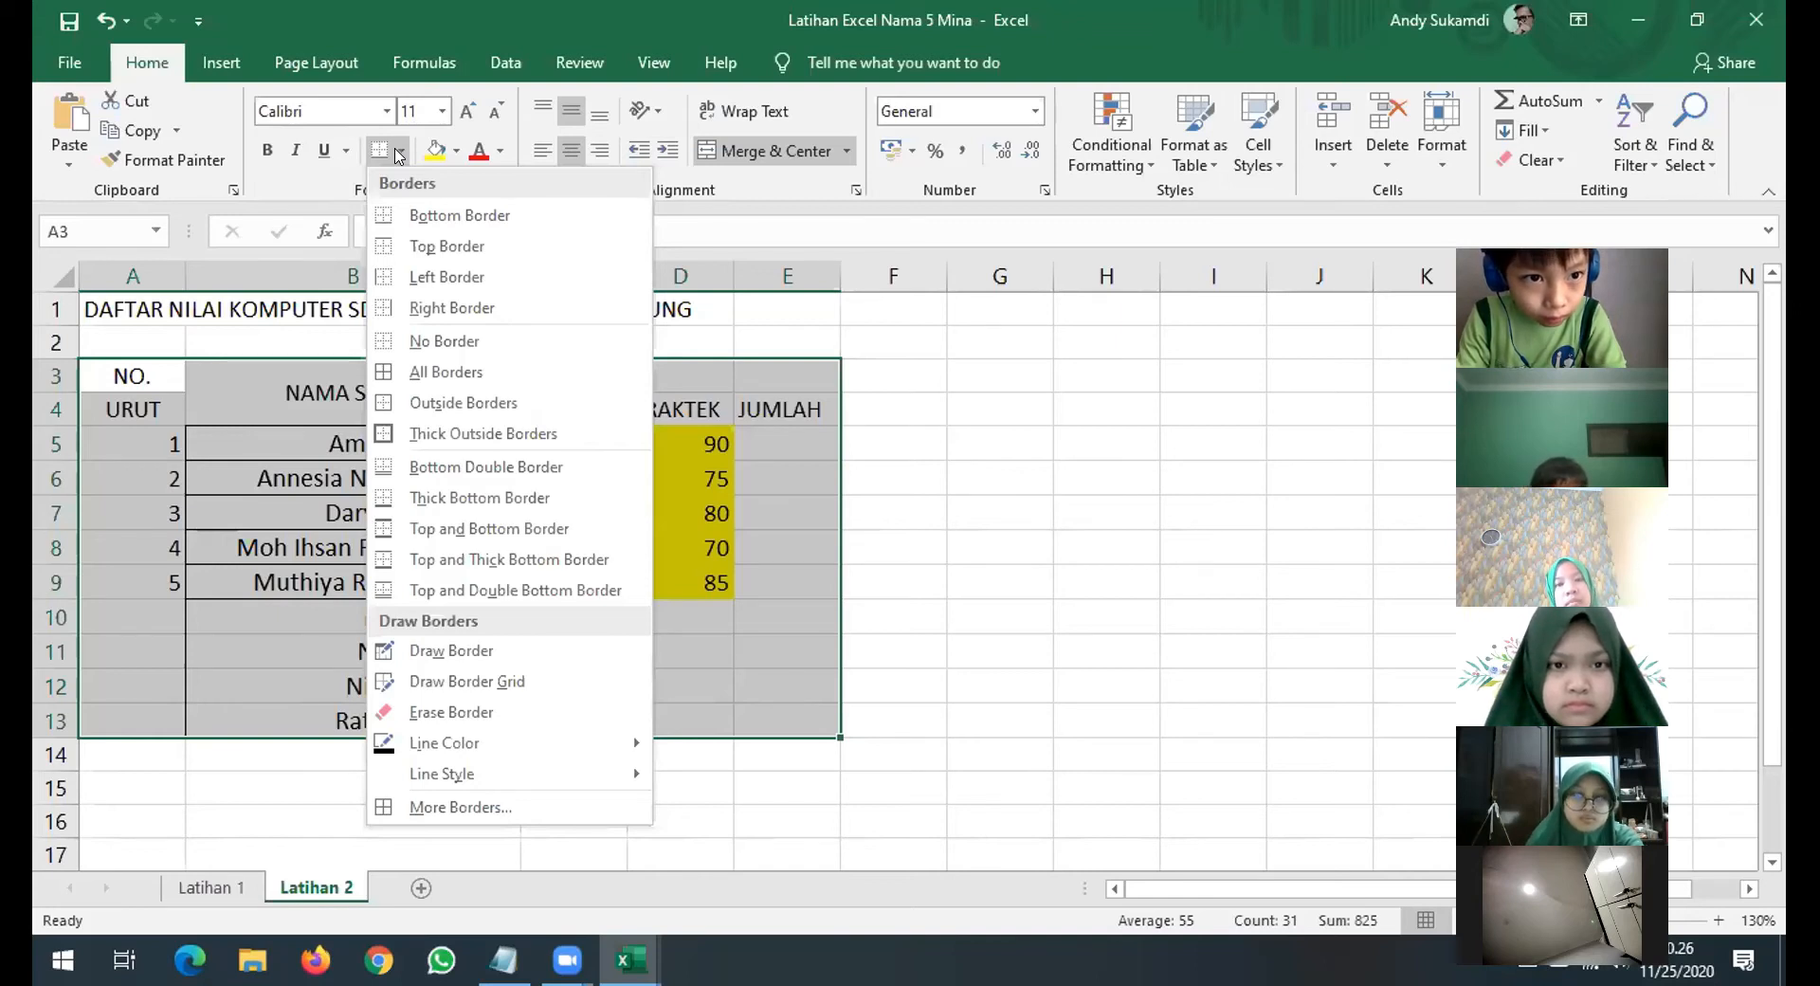
{"action": "key", "text": "Escape"}
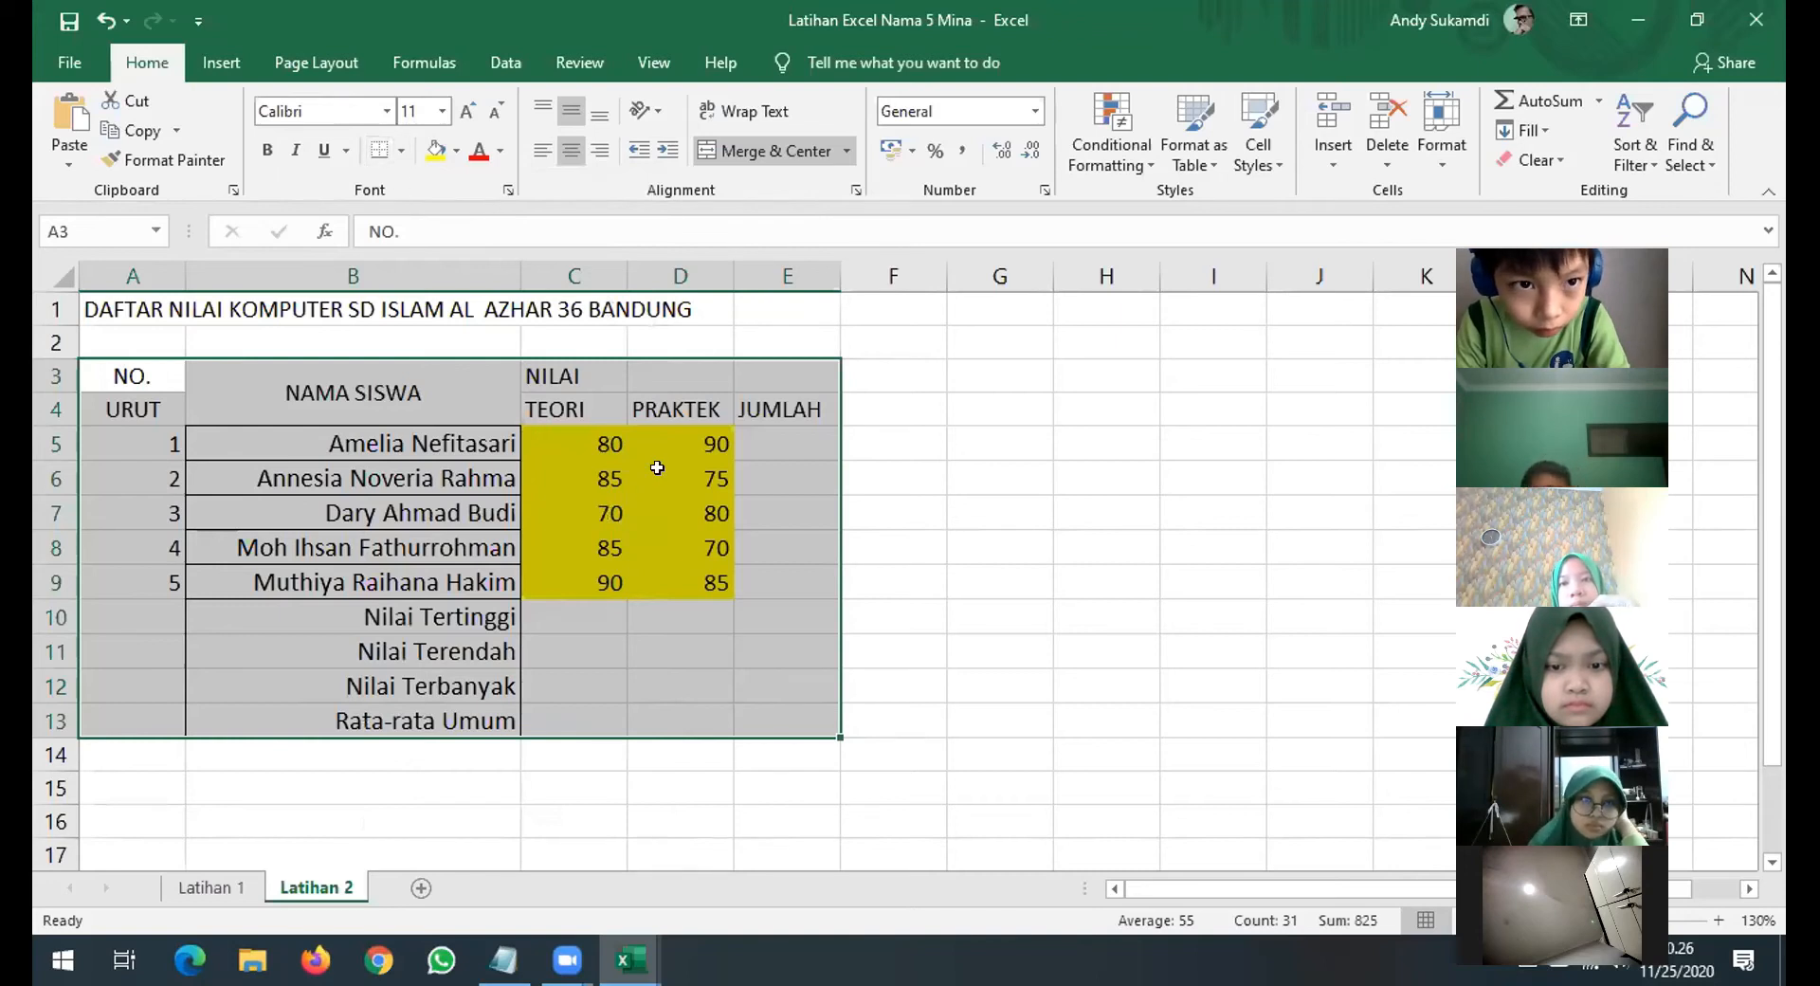
{"action": "right_click", "coordinate": [661, 481]}
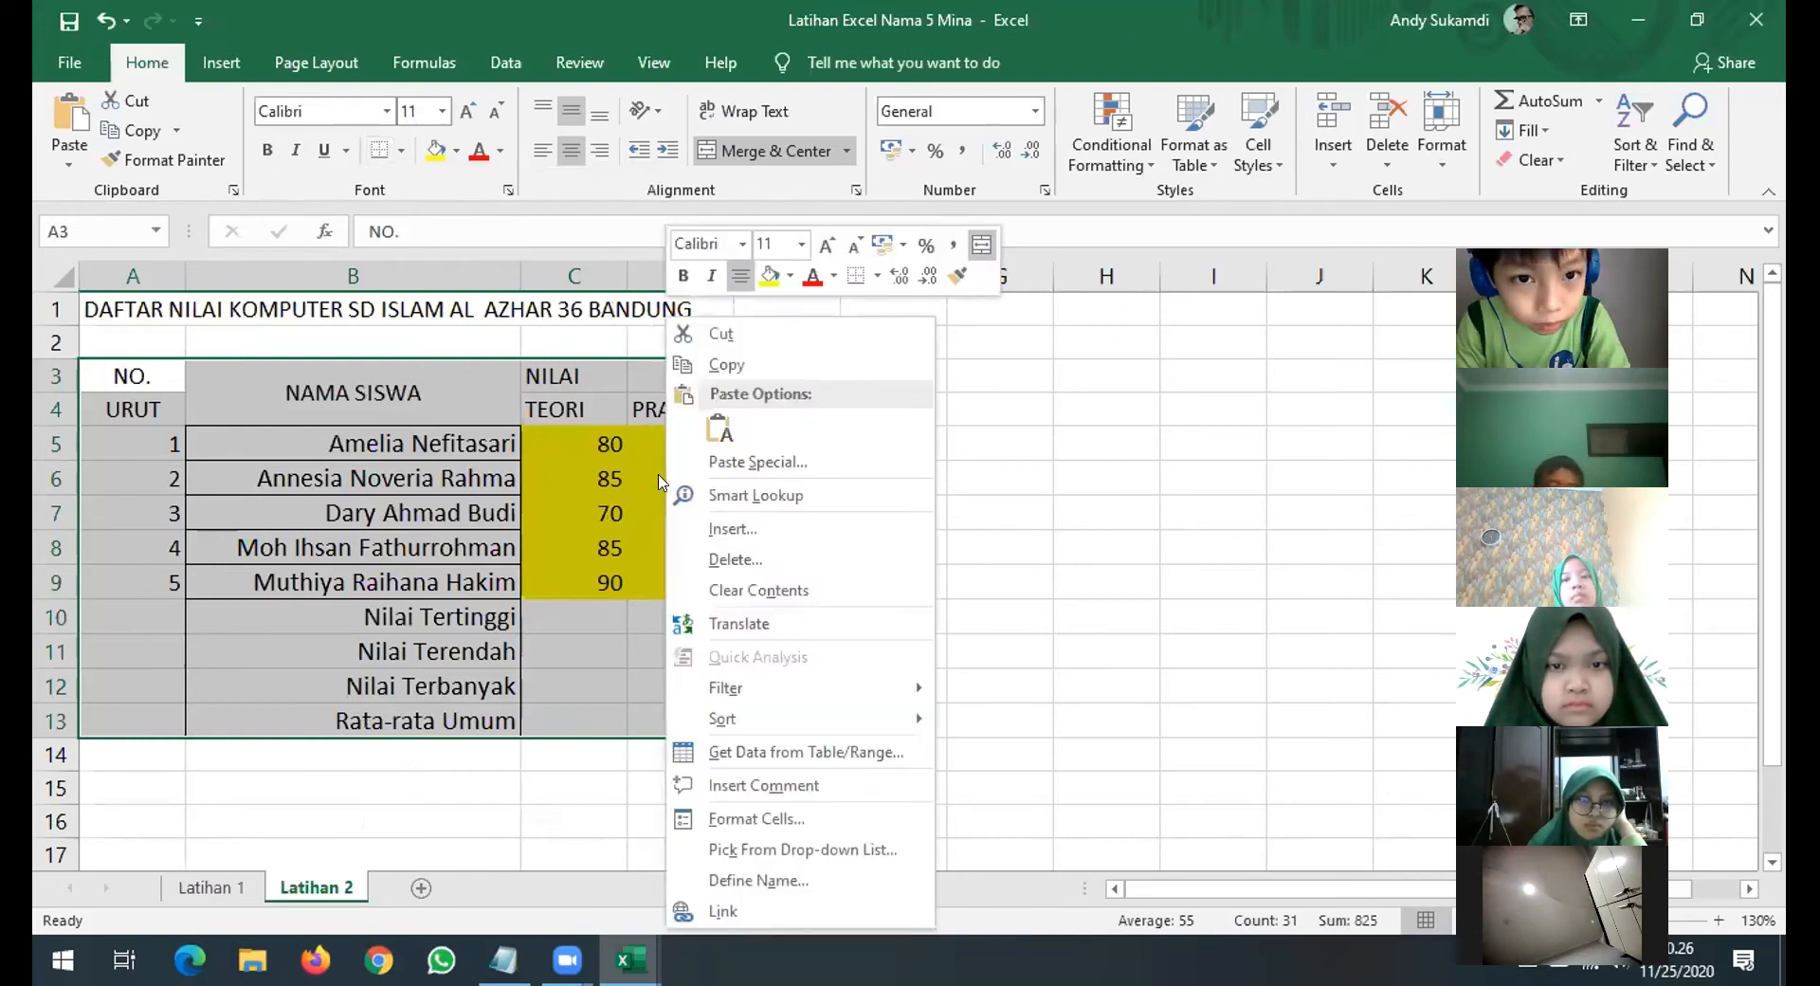
{"action": "left_click", "coordinate": [843, 821]}
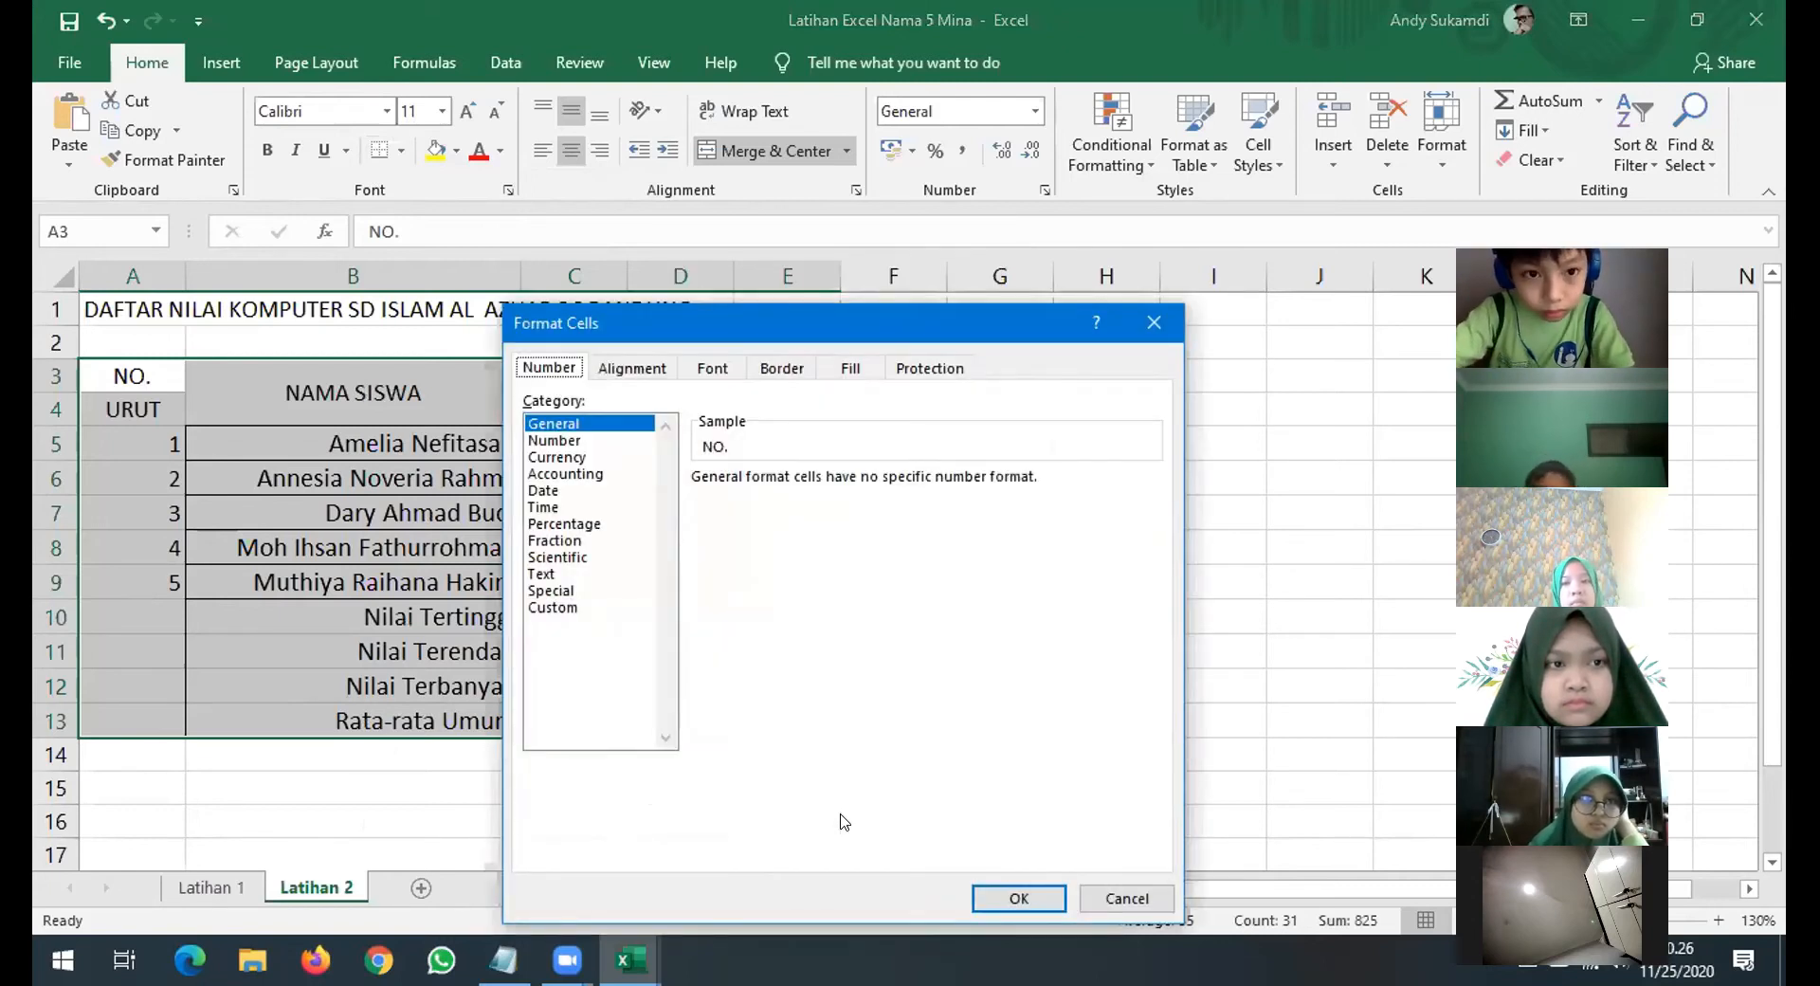
{"action": "left_click", "coordinate": [785, 367]}
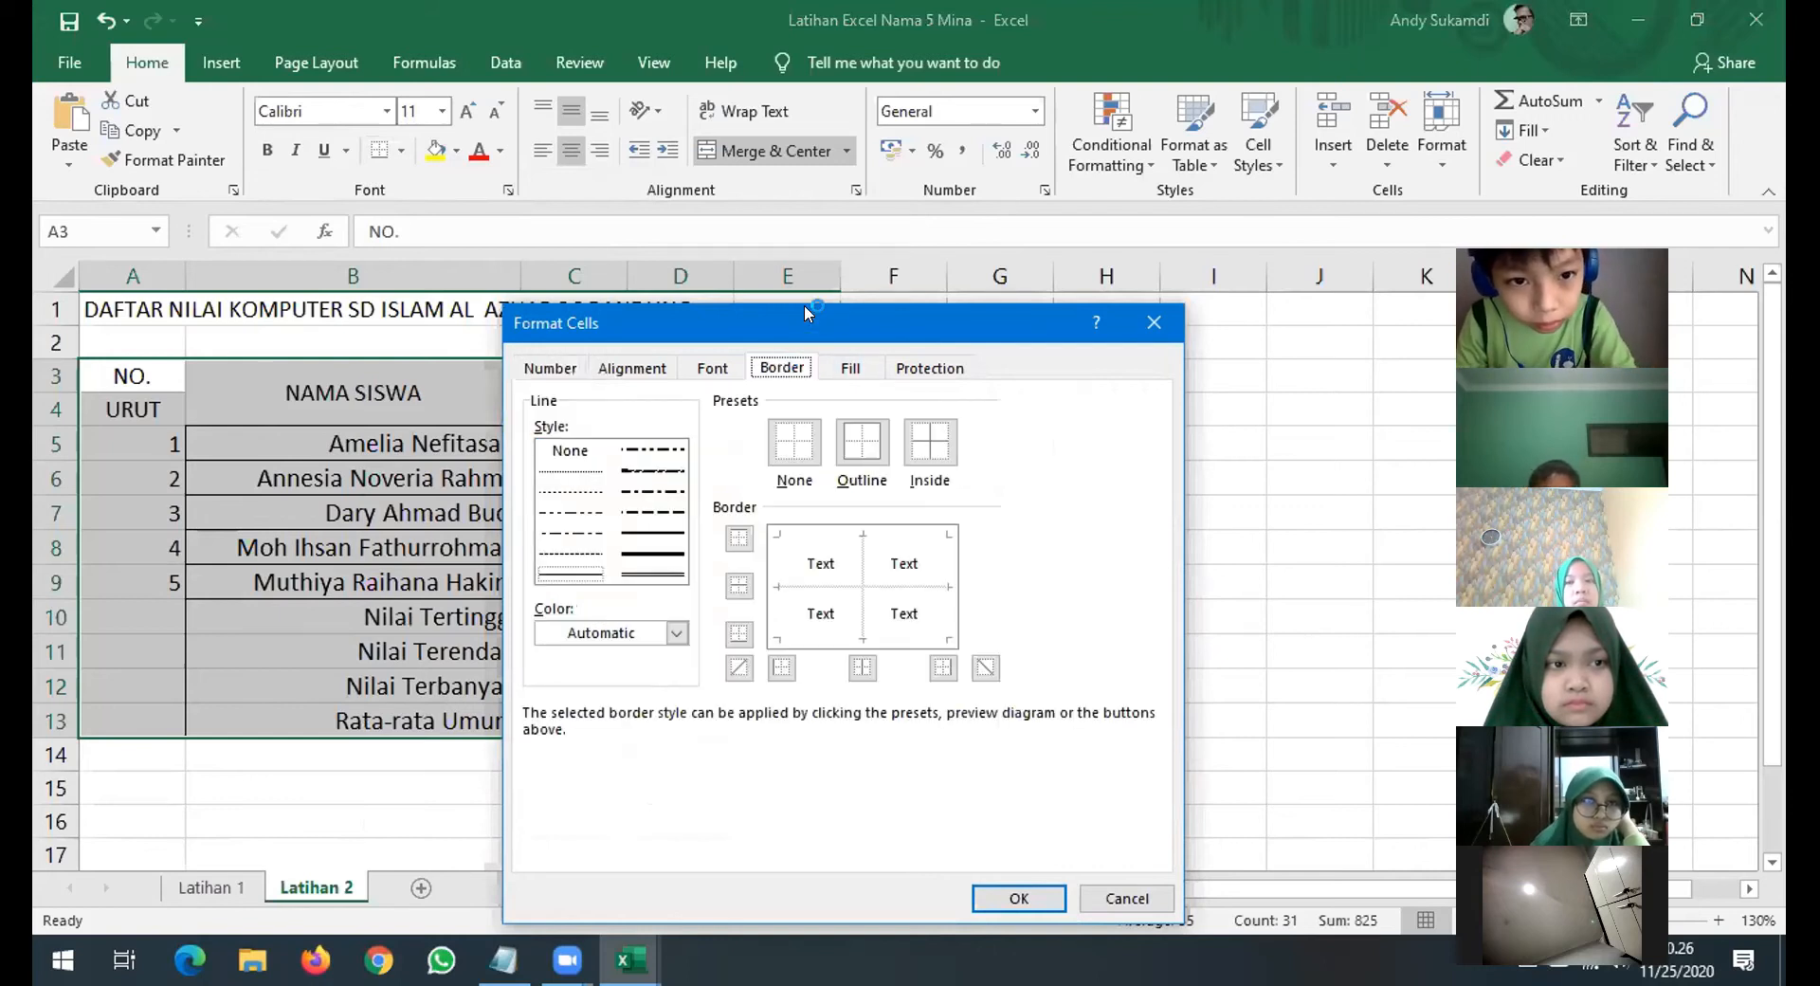
{"action": "left_click_drag", "start_coordinate": [804, 304], "coordinate": [595, 113]}
{"action": "left_click", "coordinate": [653, 250]}
{"action": "left_click", "coordinate": [699, 262]}
{"action": "left_click", "coordinate": [772, 707]}
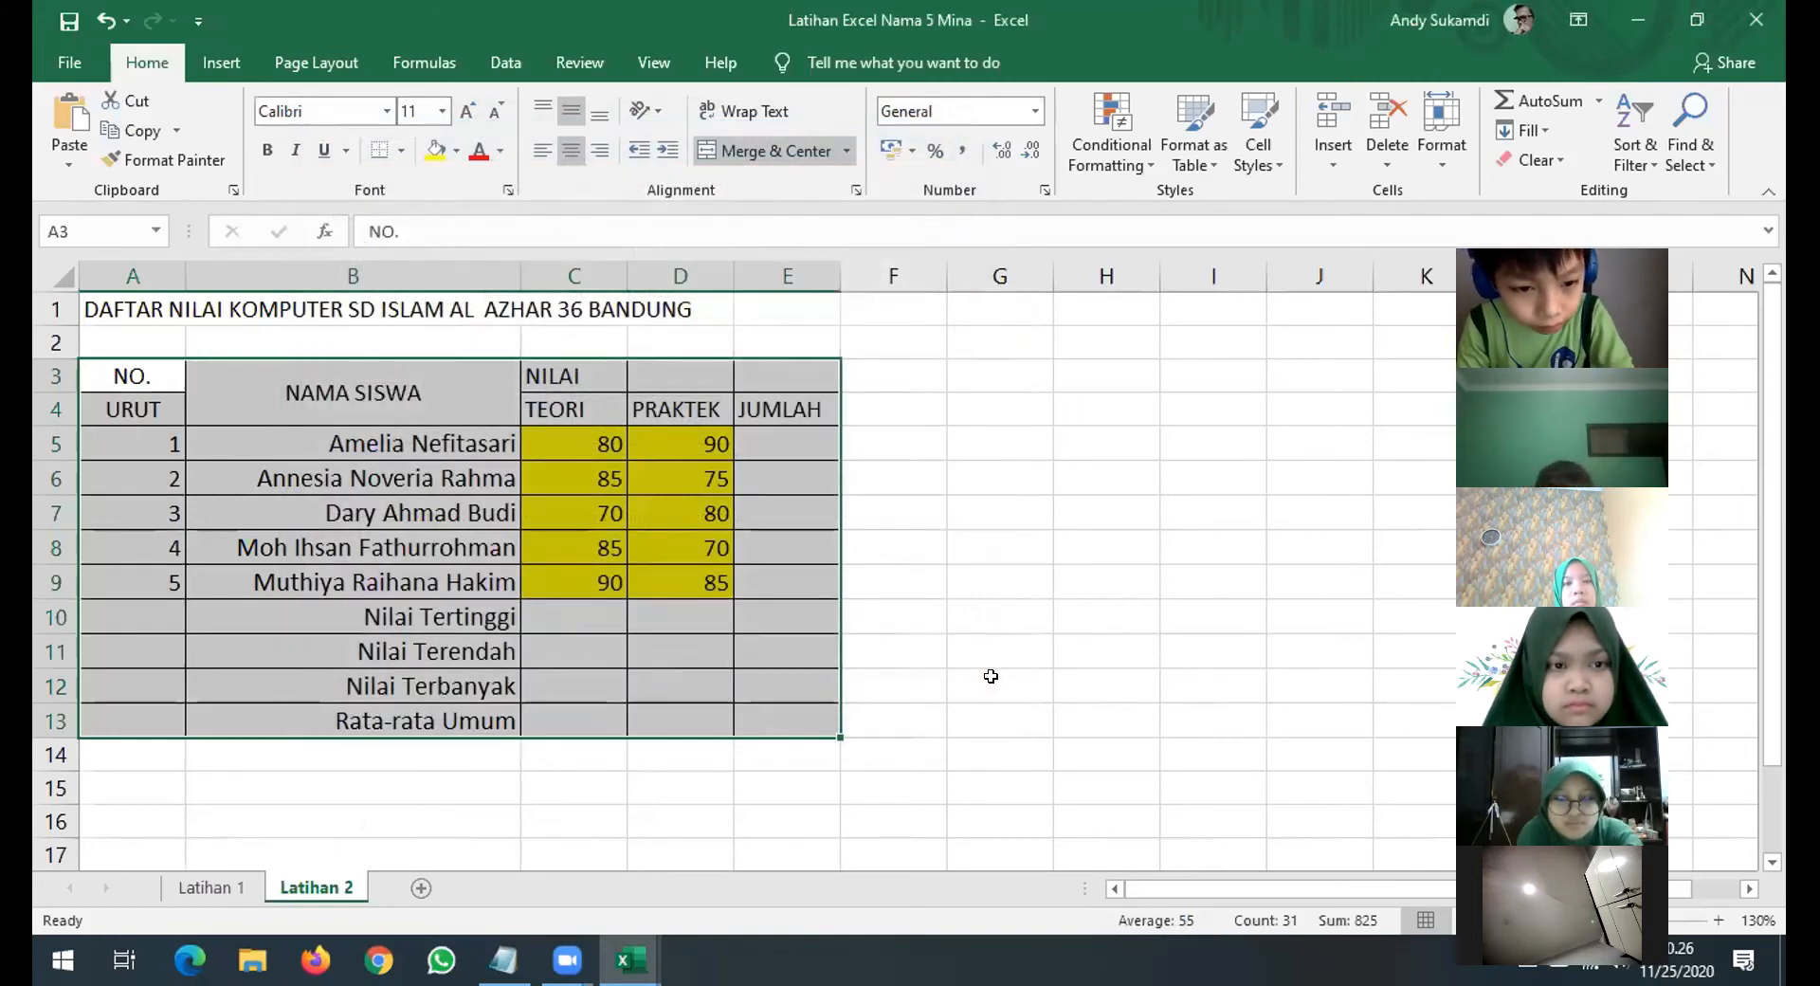
Apply the All Borders option to the table range A3:E13.
{"action": "left_click", "coordinate": [403, 151]}
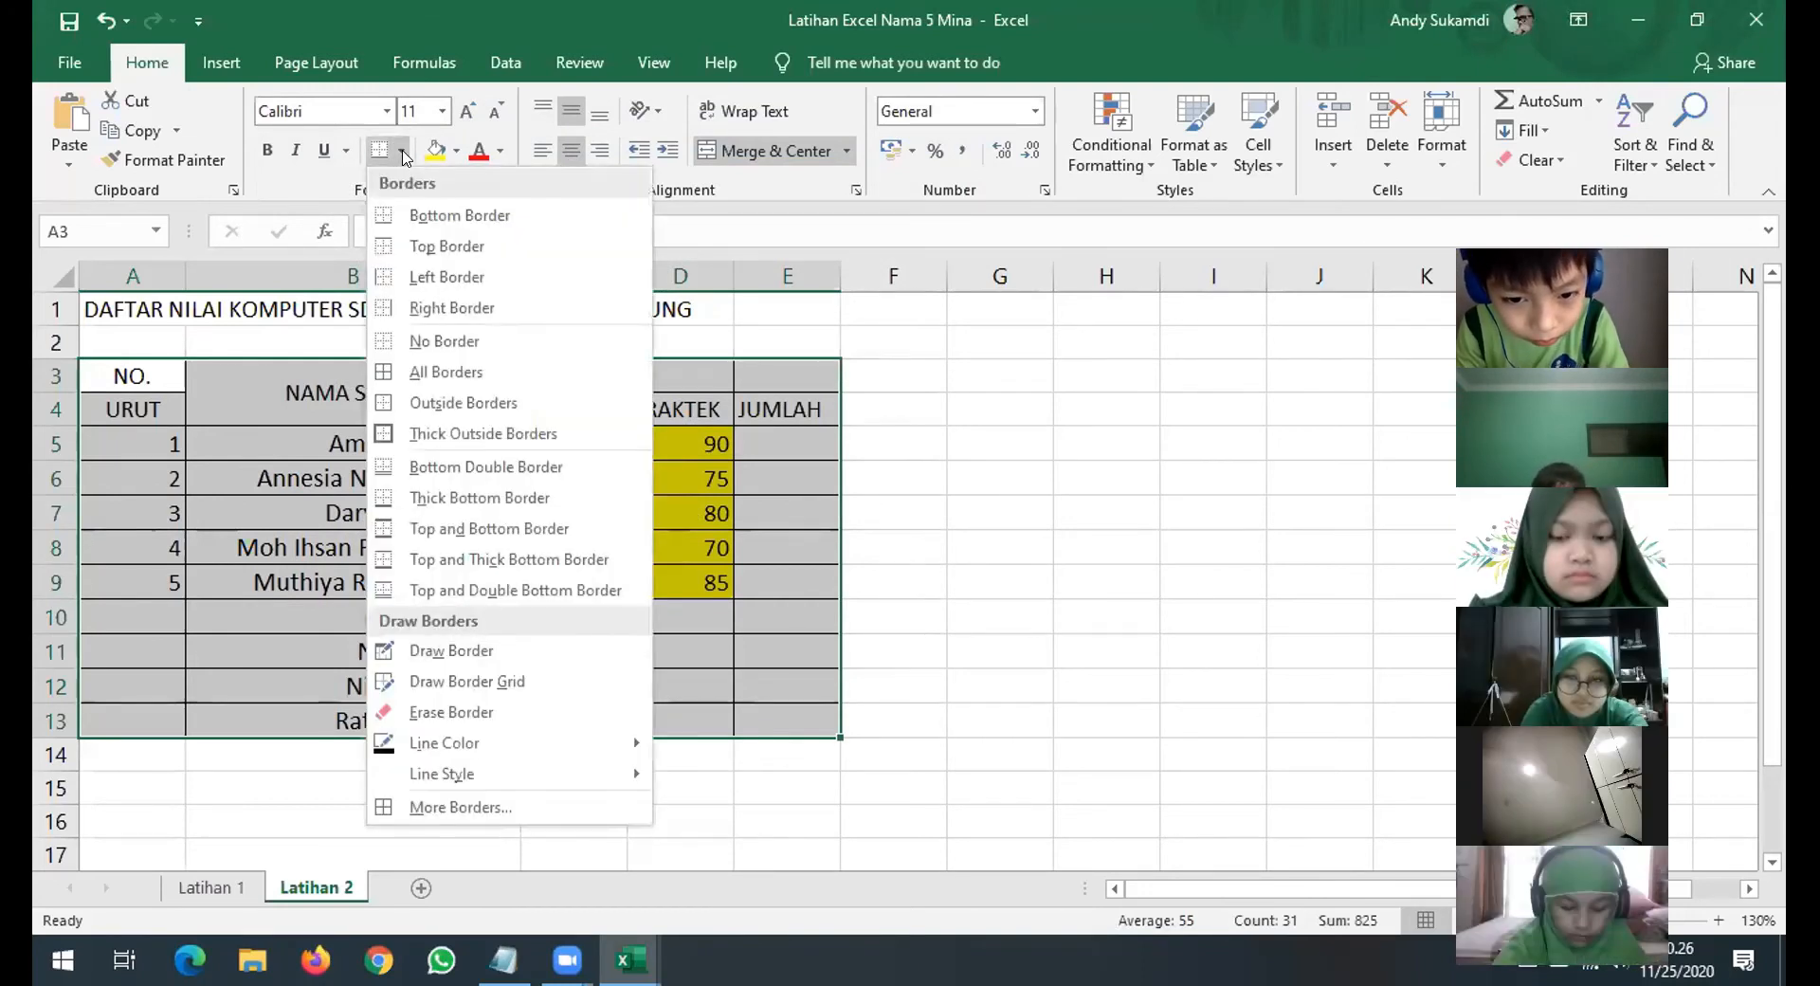
{"action": "left_click", "coordinate": [451, 372]}
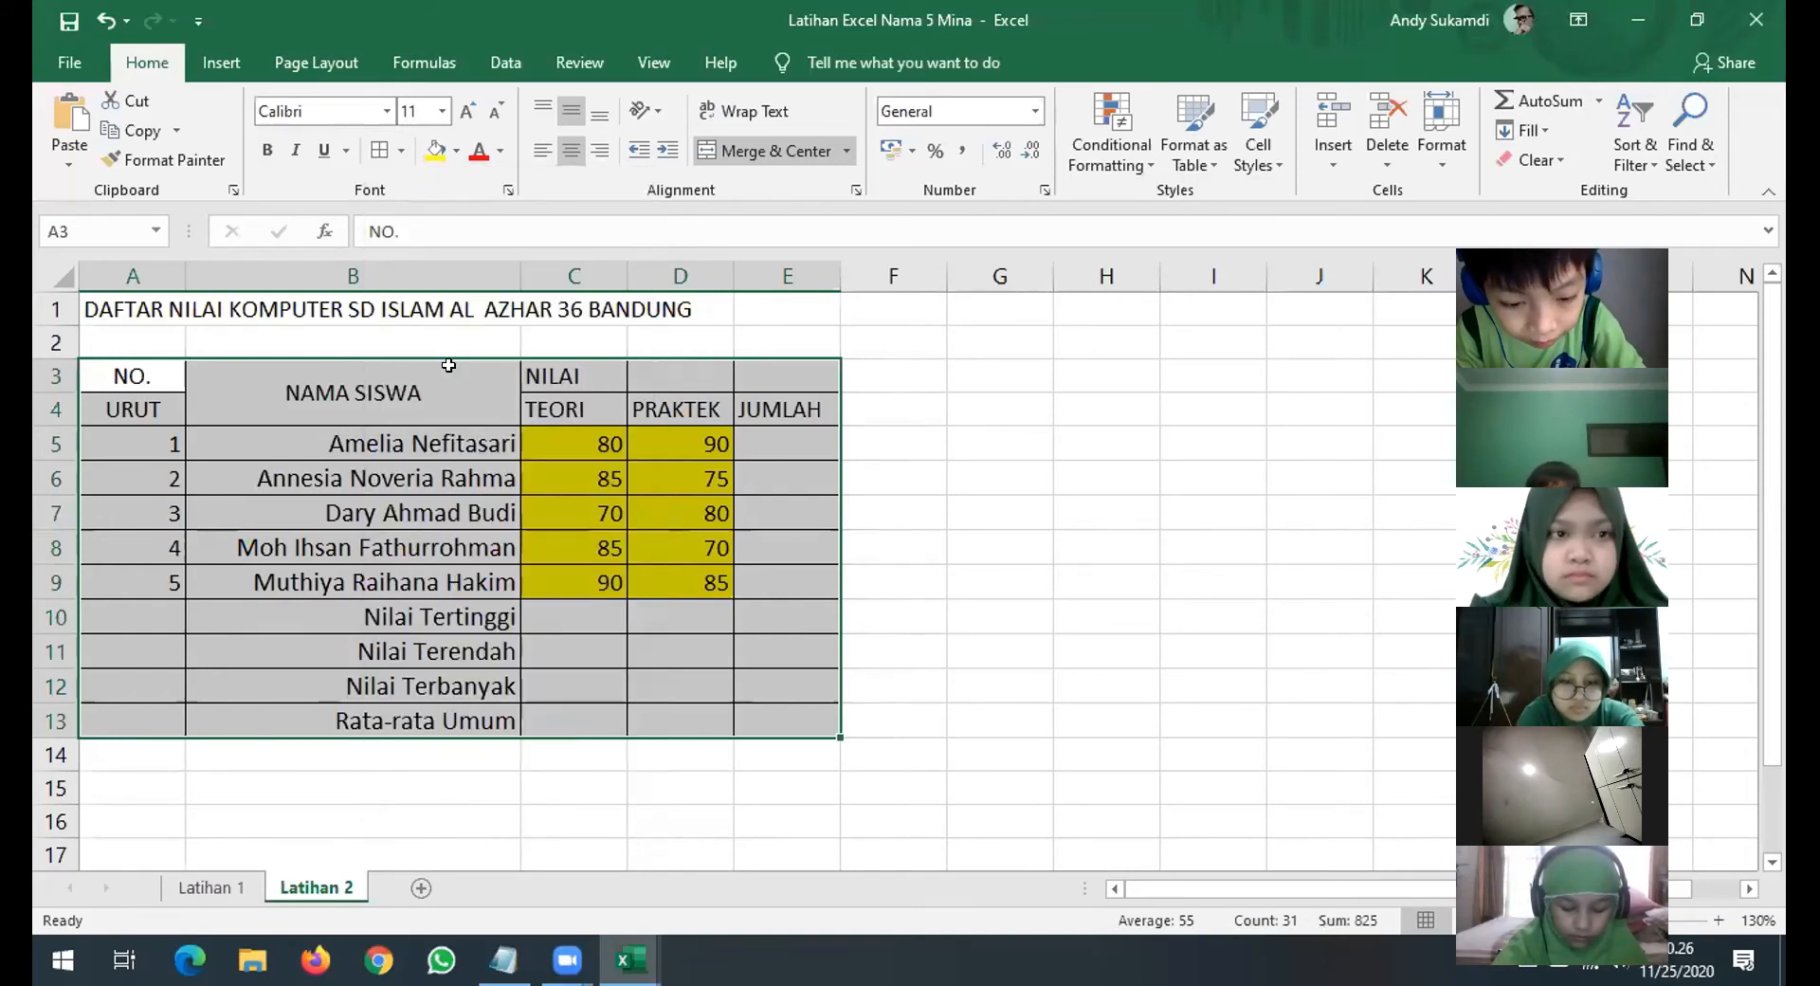
{"action": "left_click", "coordinate": [928, 505]}
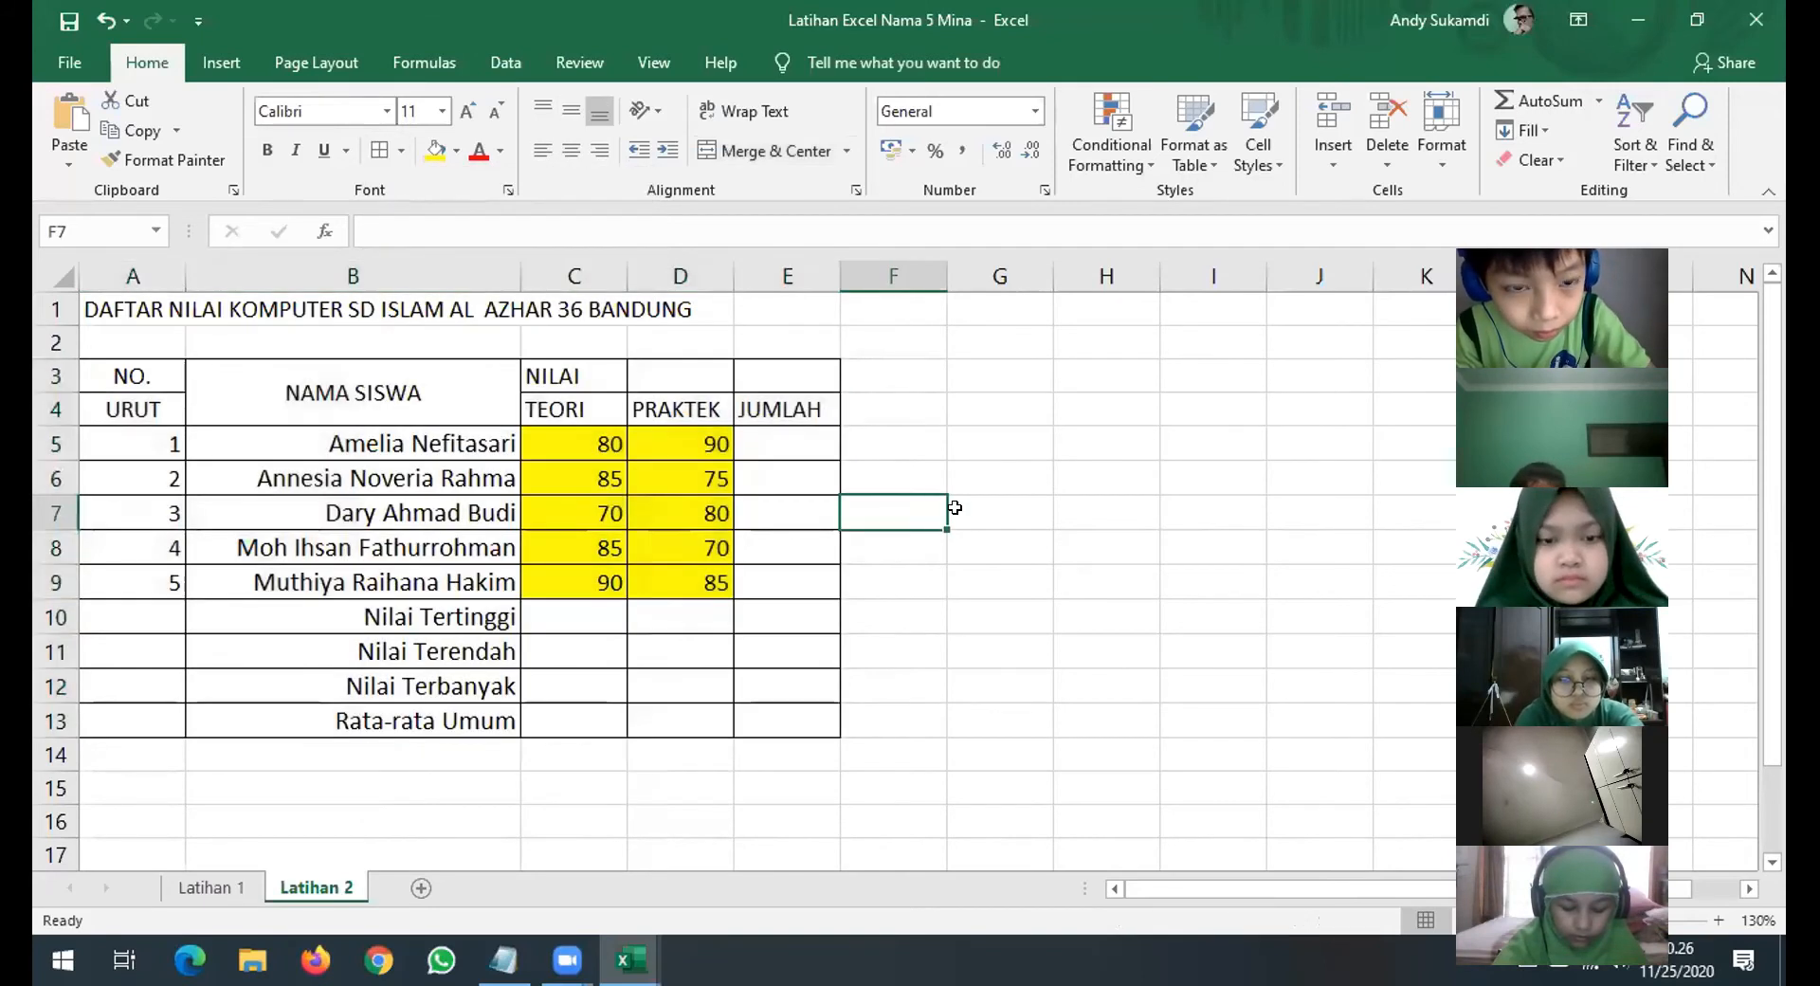
{"action": "left_click", "coordinate": [964, 607]}
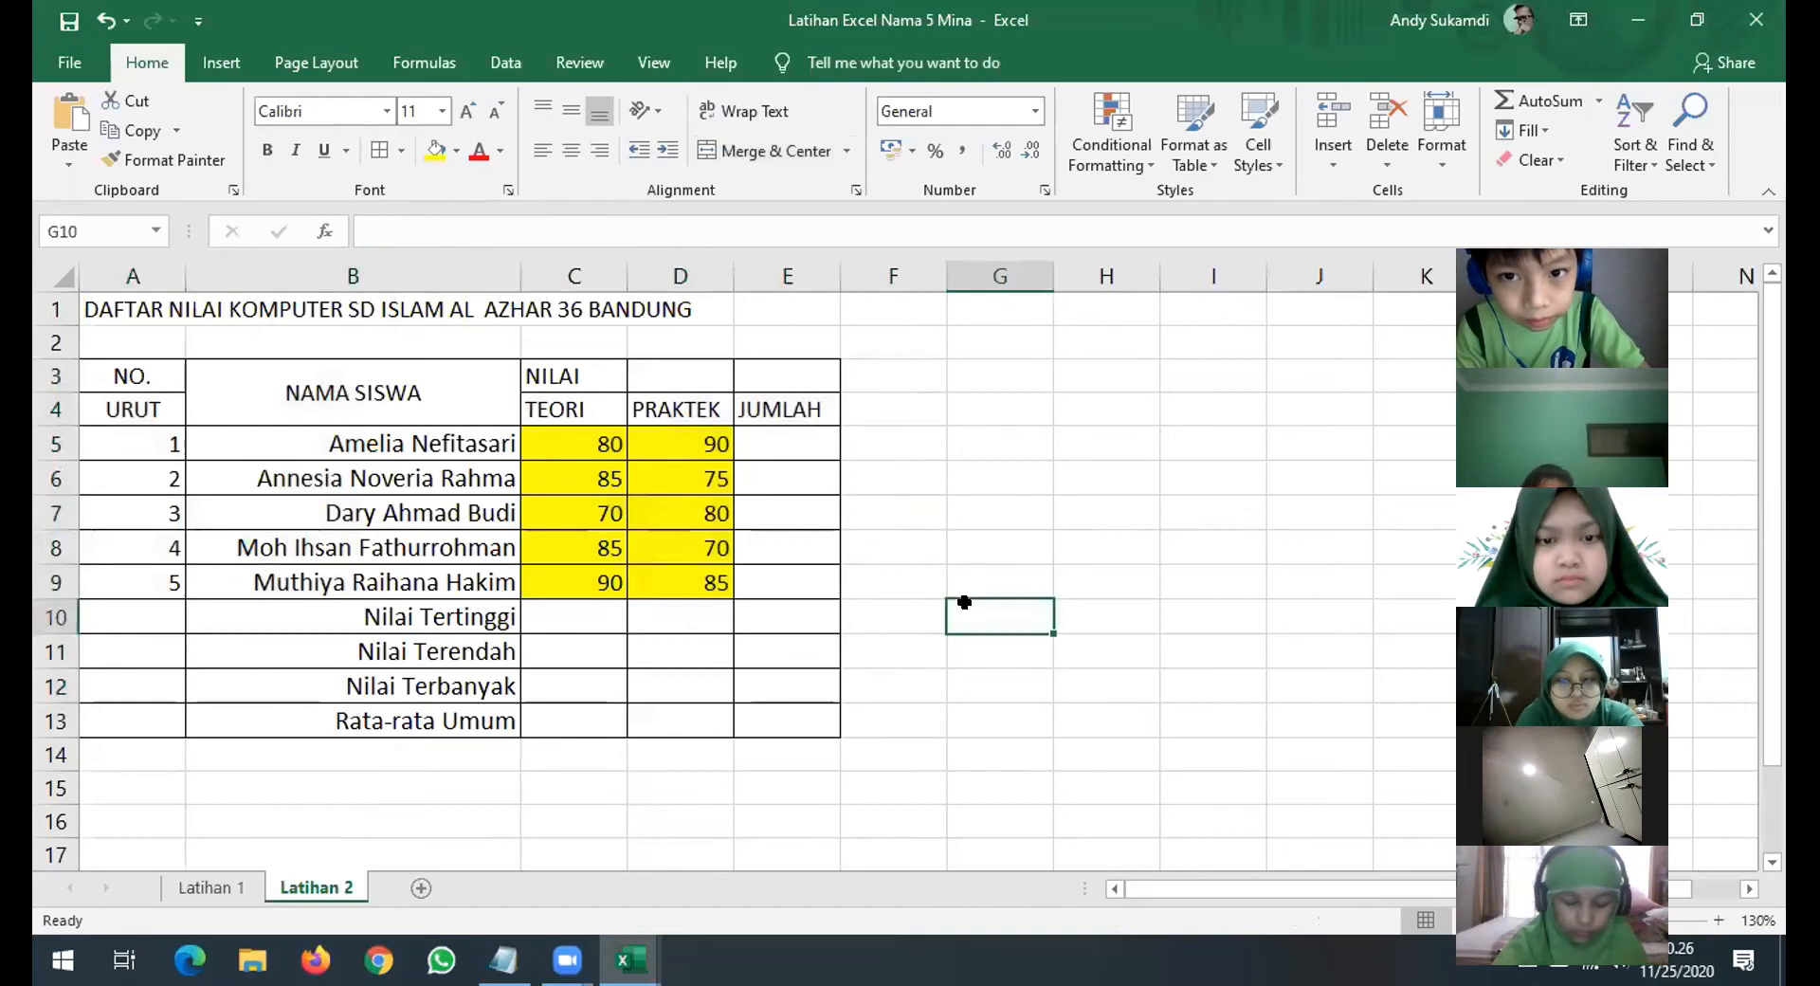
Remove the horizontal border between cells A3 and A4 in the NO. URUT header.
{"action": "left_click", "coordinate": [148, 370]}
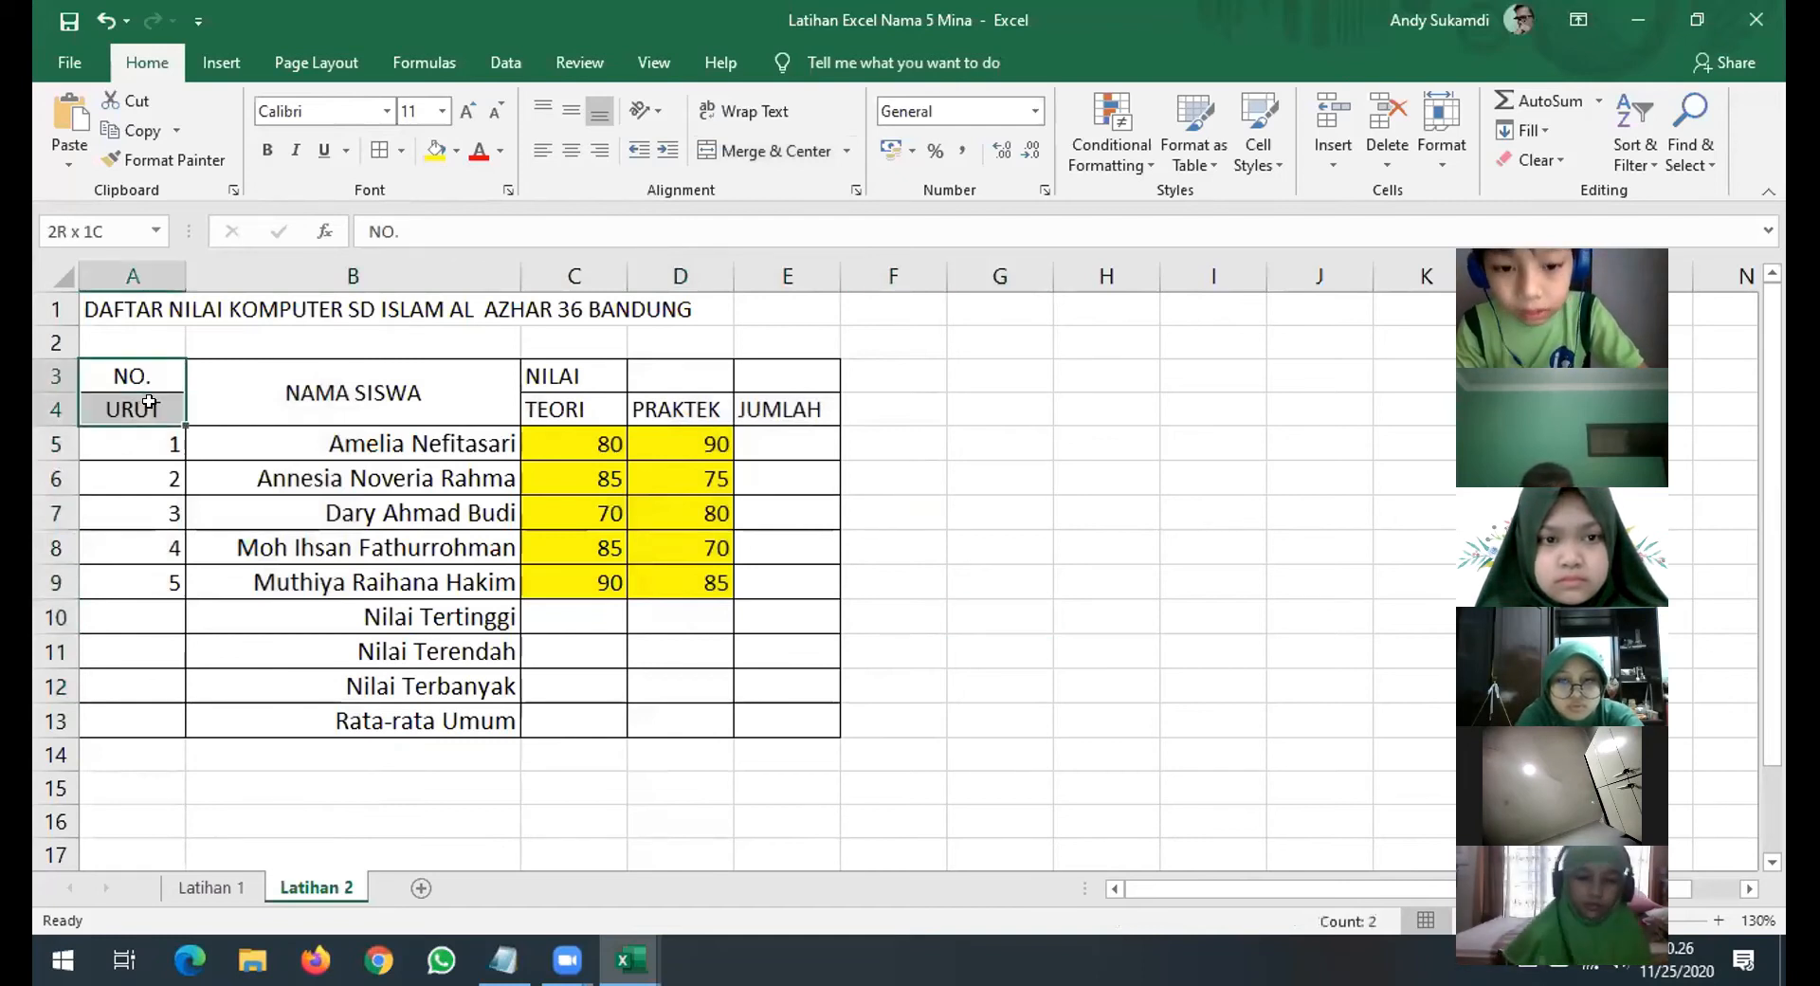
{"action": "left_click", "coordinate": [955, 621]}
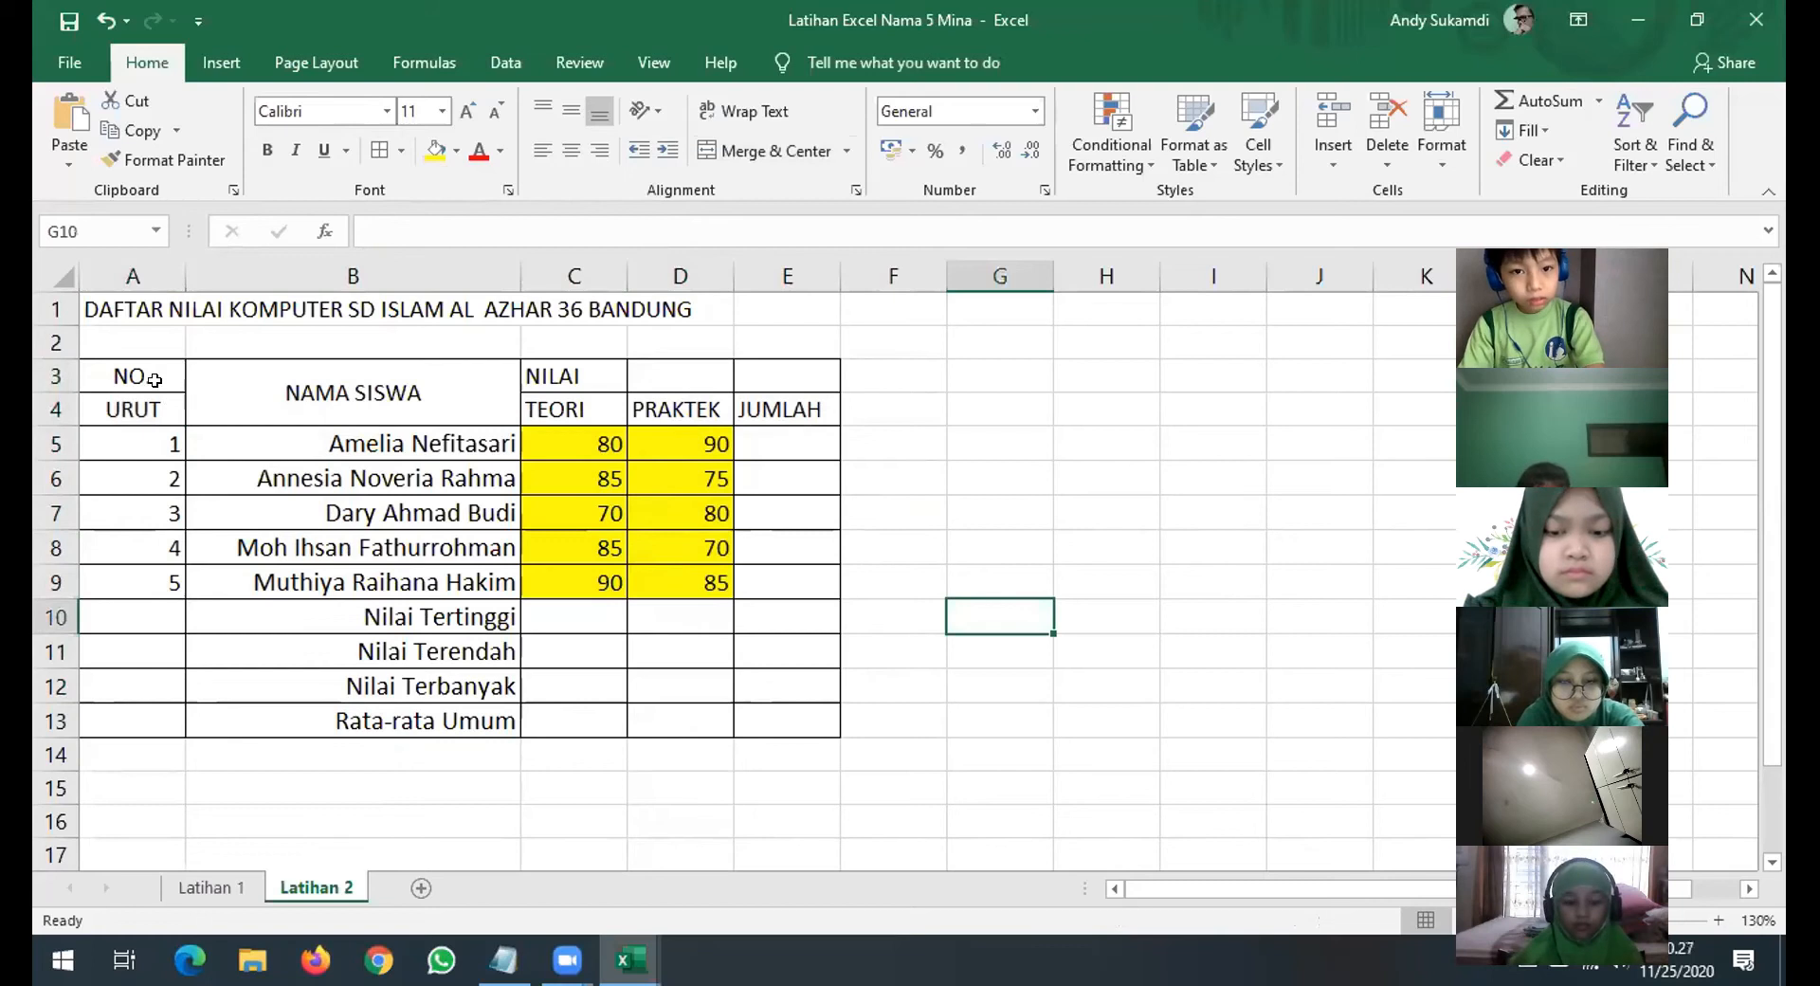
{"action": "left_click_drag", "start_coordinate": [150, 375], "coordinate": [149, 398]}
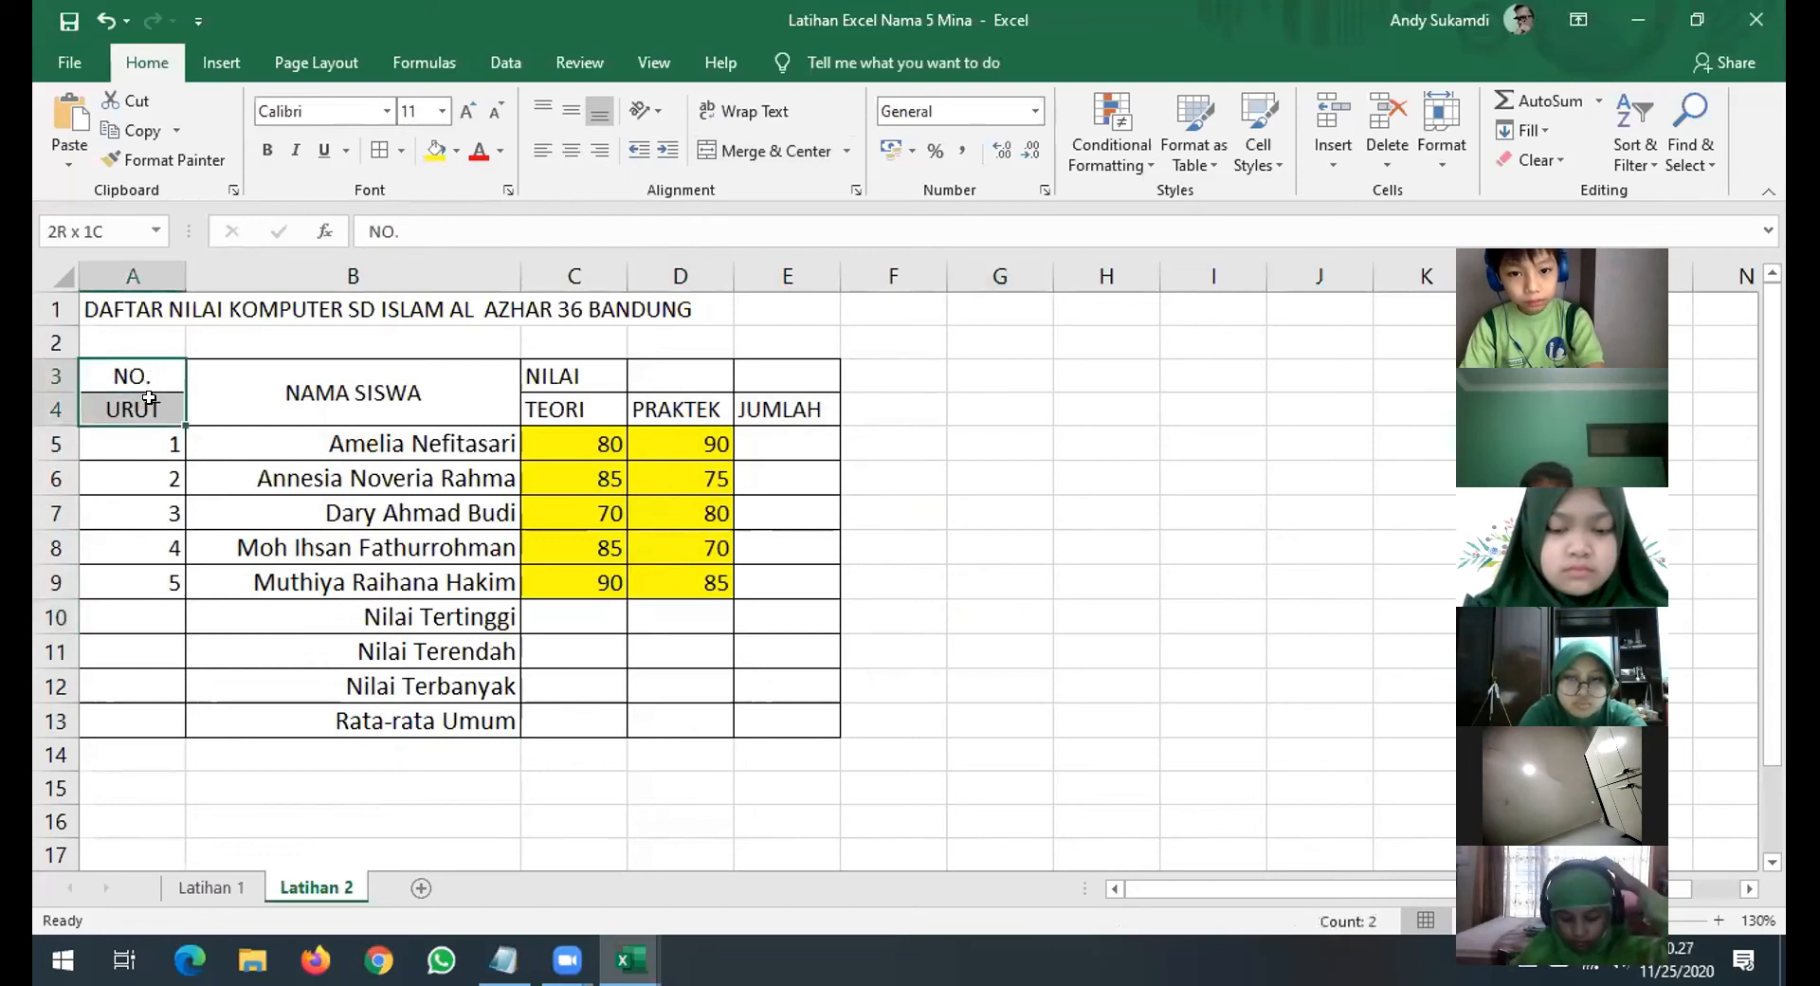
{"action": "left_click", "coordinate": [401, 150]}
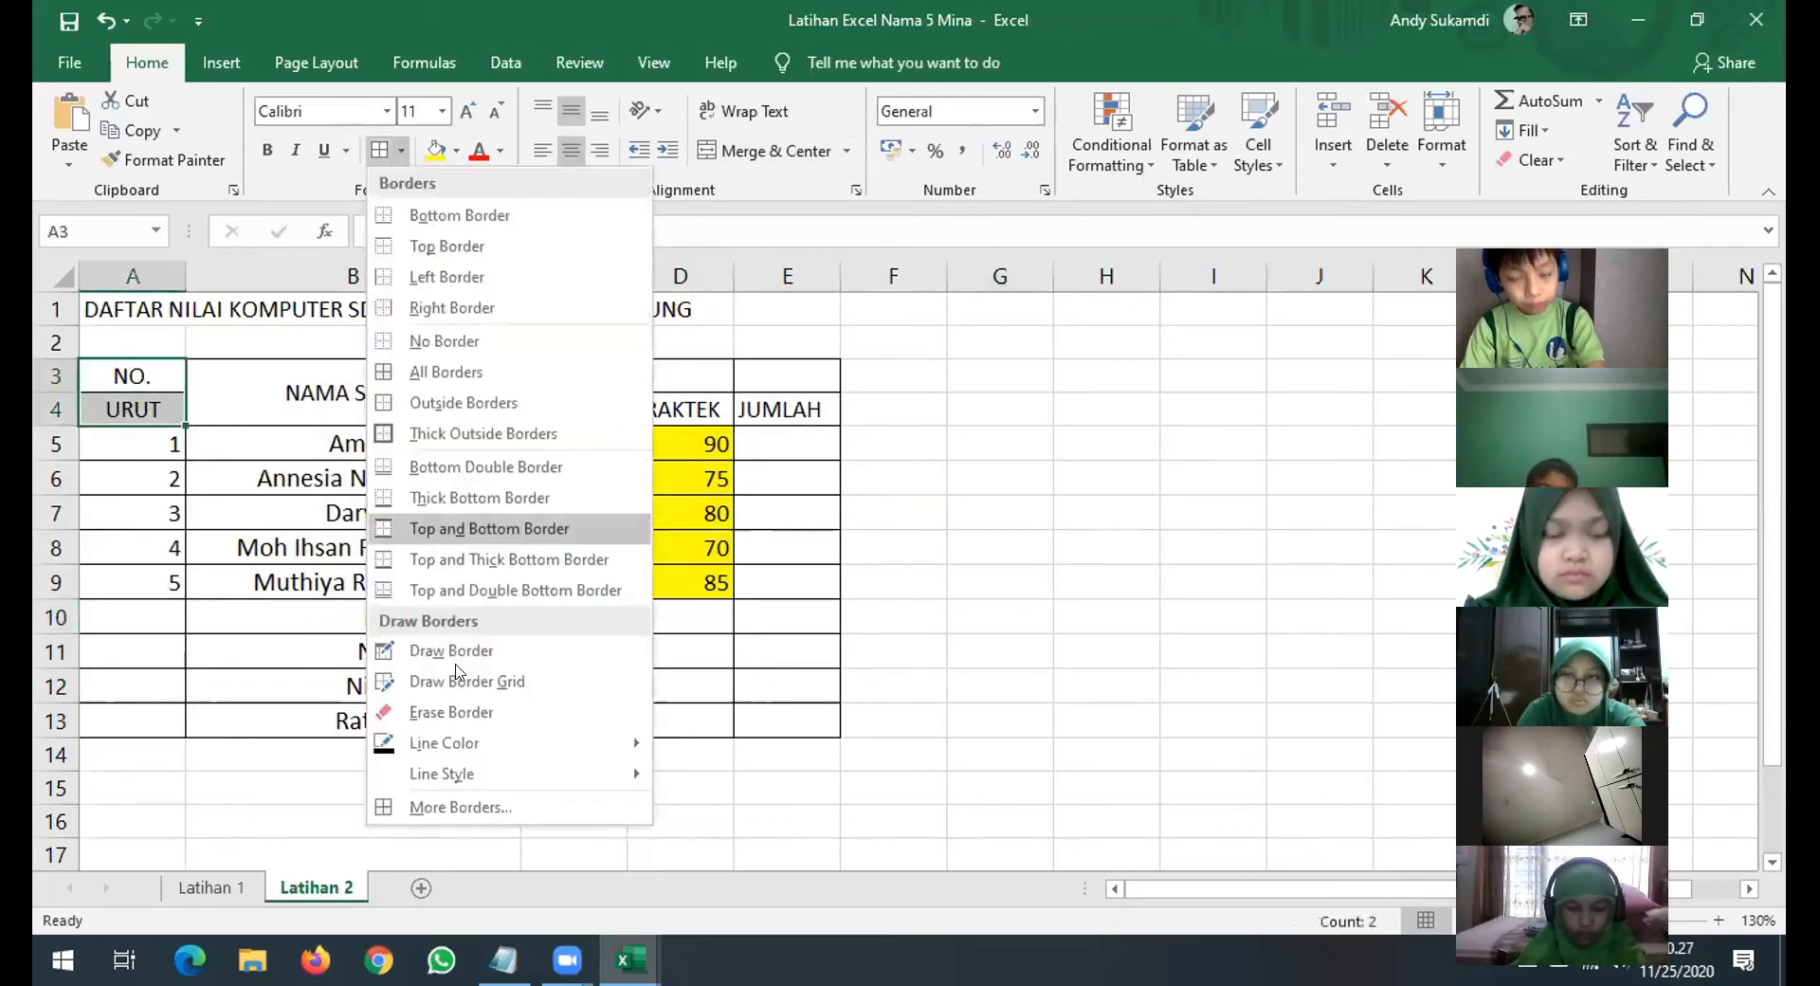
{"action": "left_click", "coordinate": [442, 807]}
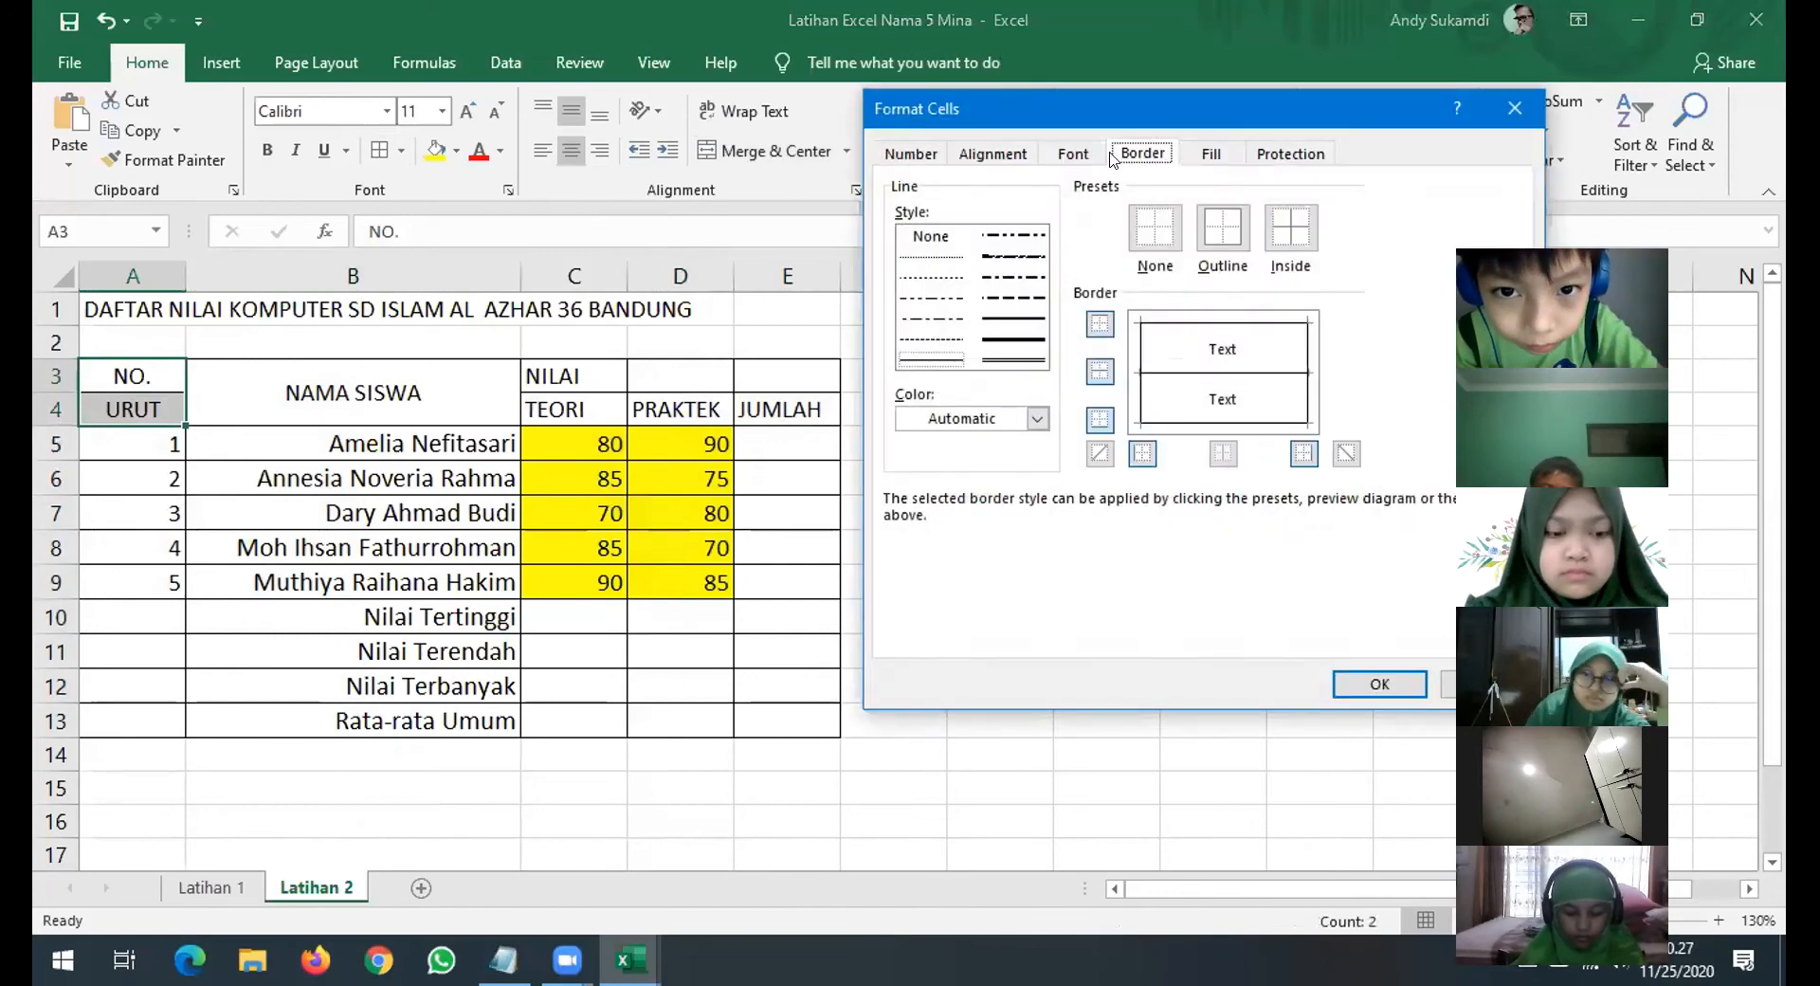
{"action": "left_click_drag", "start_coordinate": [1089, 118], "coordinate": [525, 142]}
{"action": "left_click", "coordinate": [675, 397]}
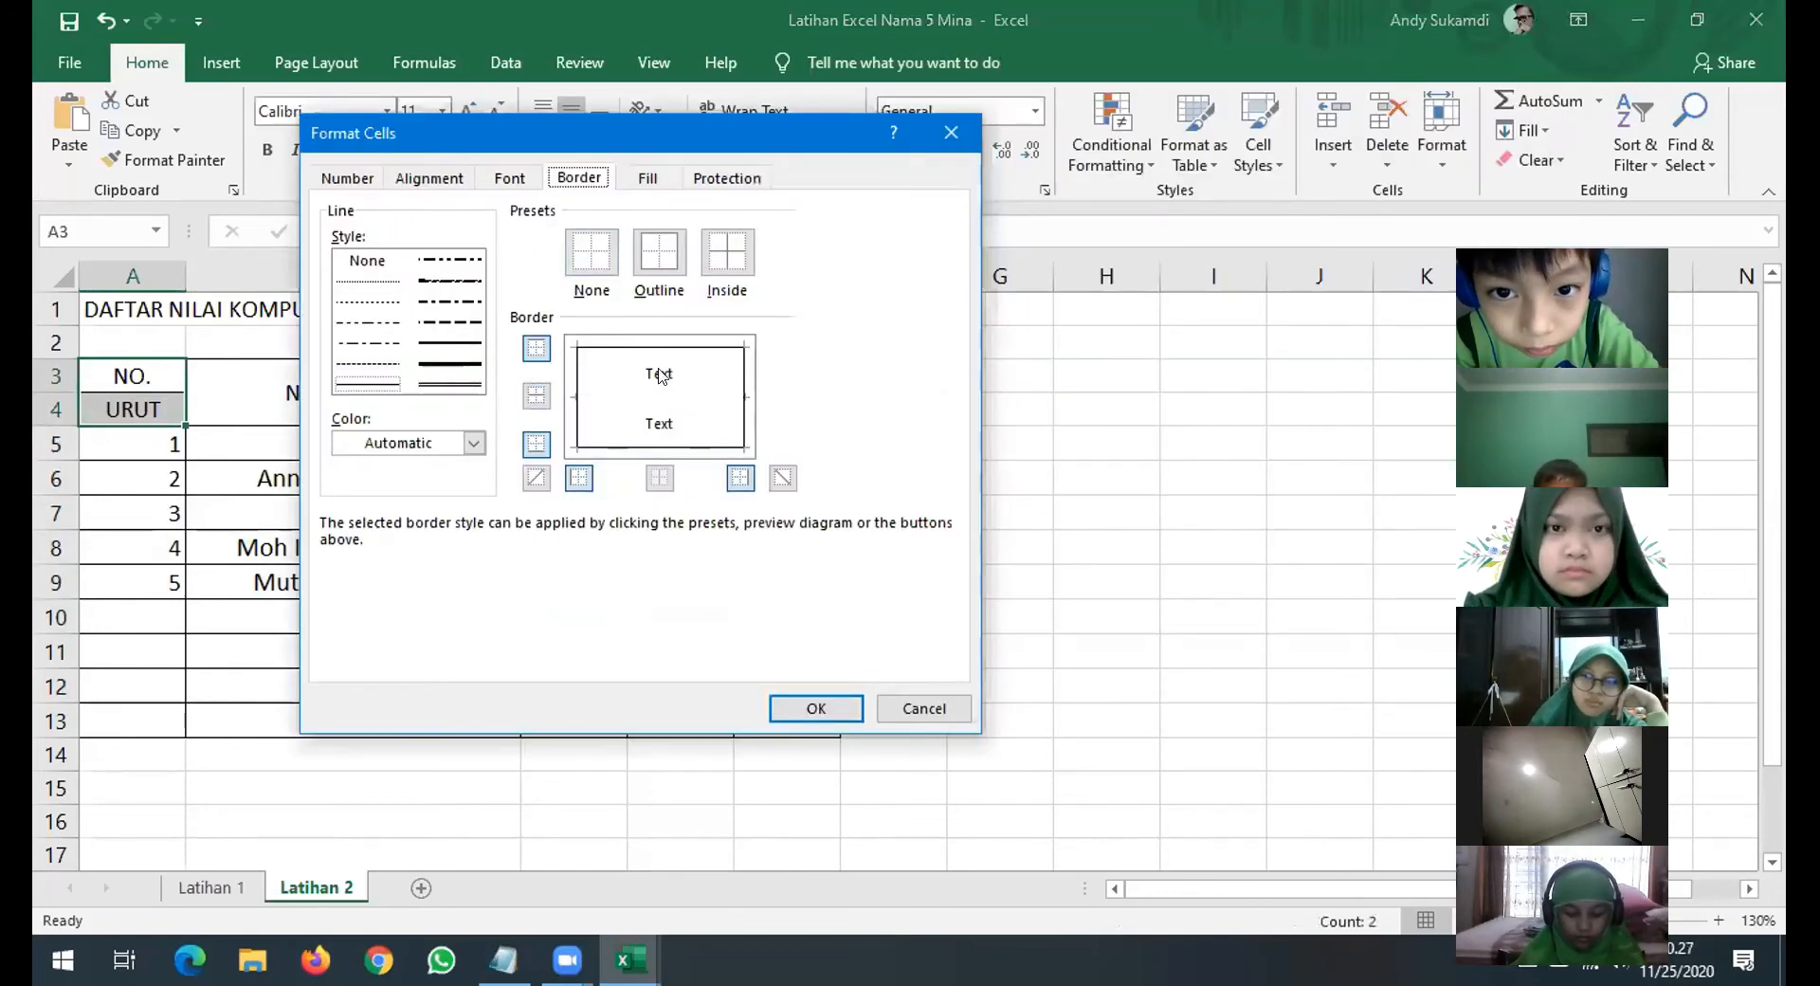
{"action": "left_click", "coordinate": [796, 707]}
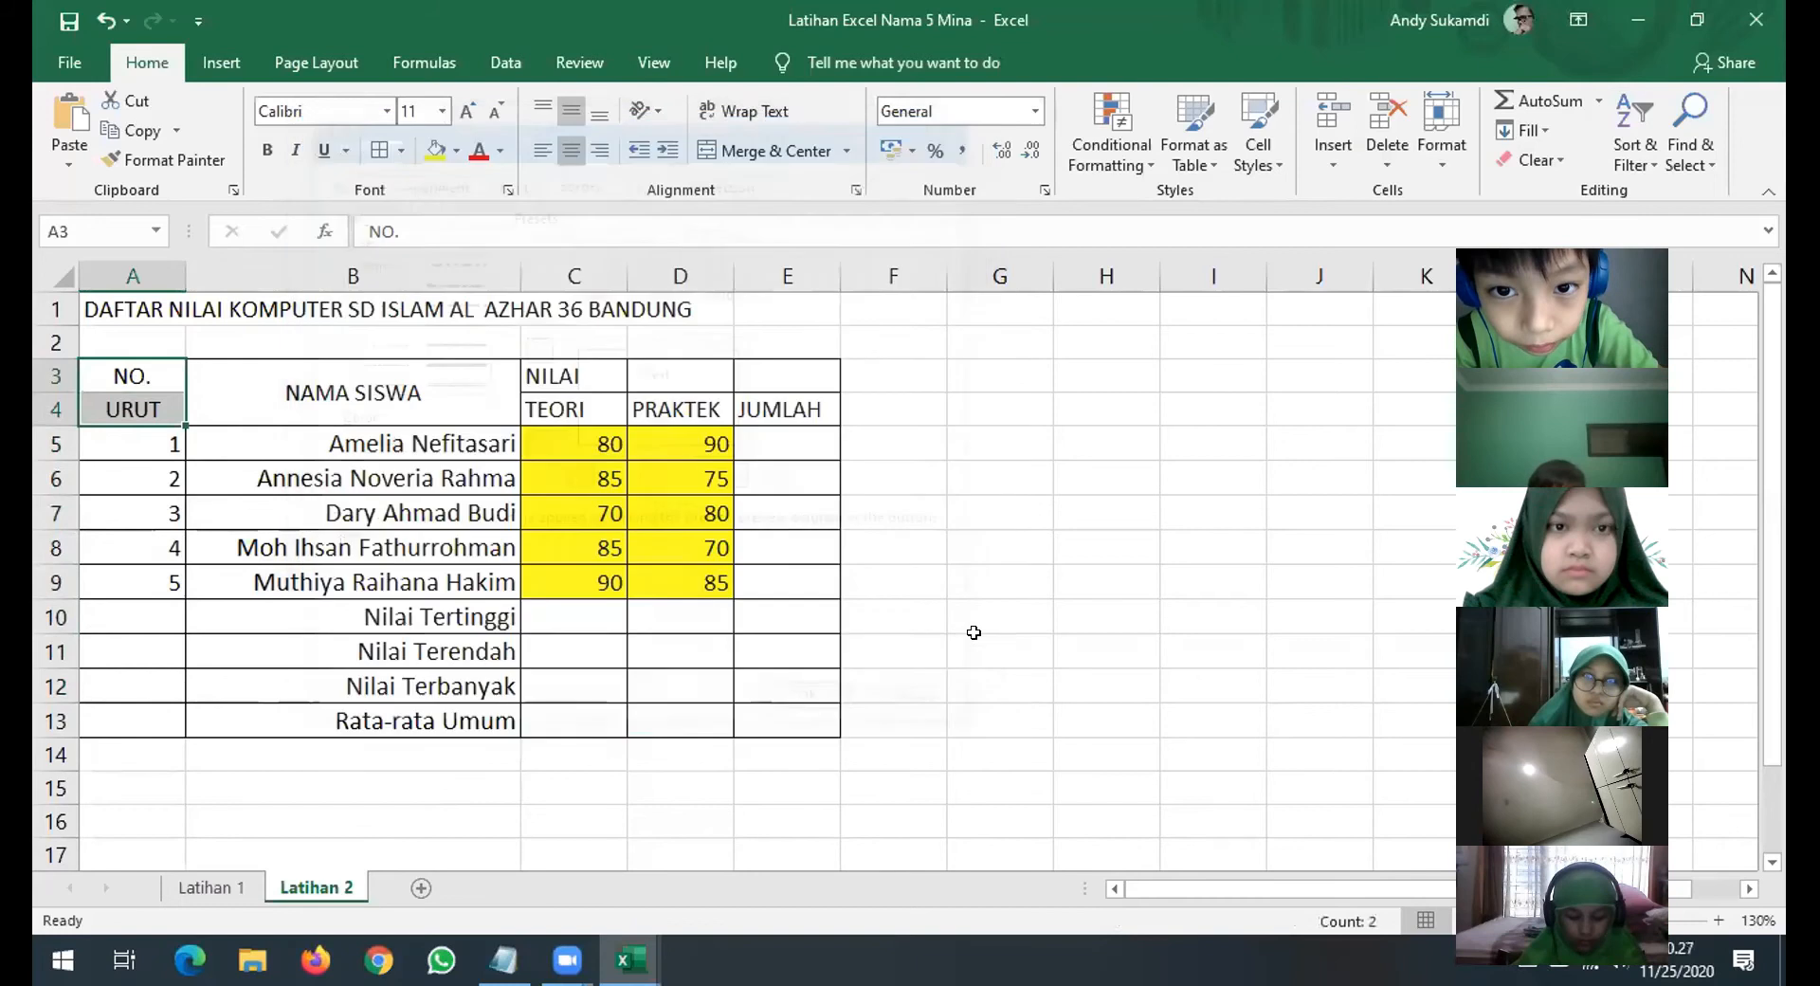
{"action": "left_click", "coordinate": [985, 646]}
Merge and center the NILAI heading across C3:D3.
{"action": "left_click", "coordinate": [572, 372]}
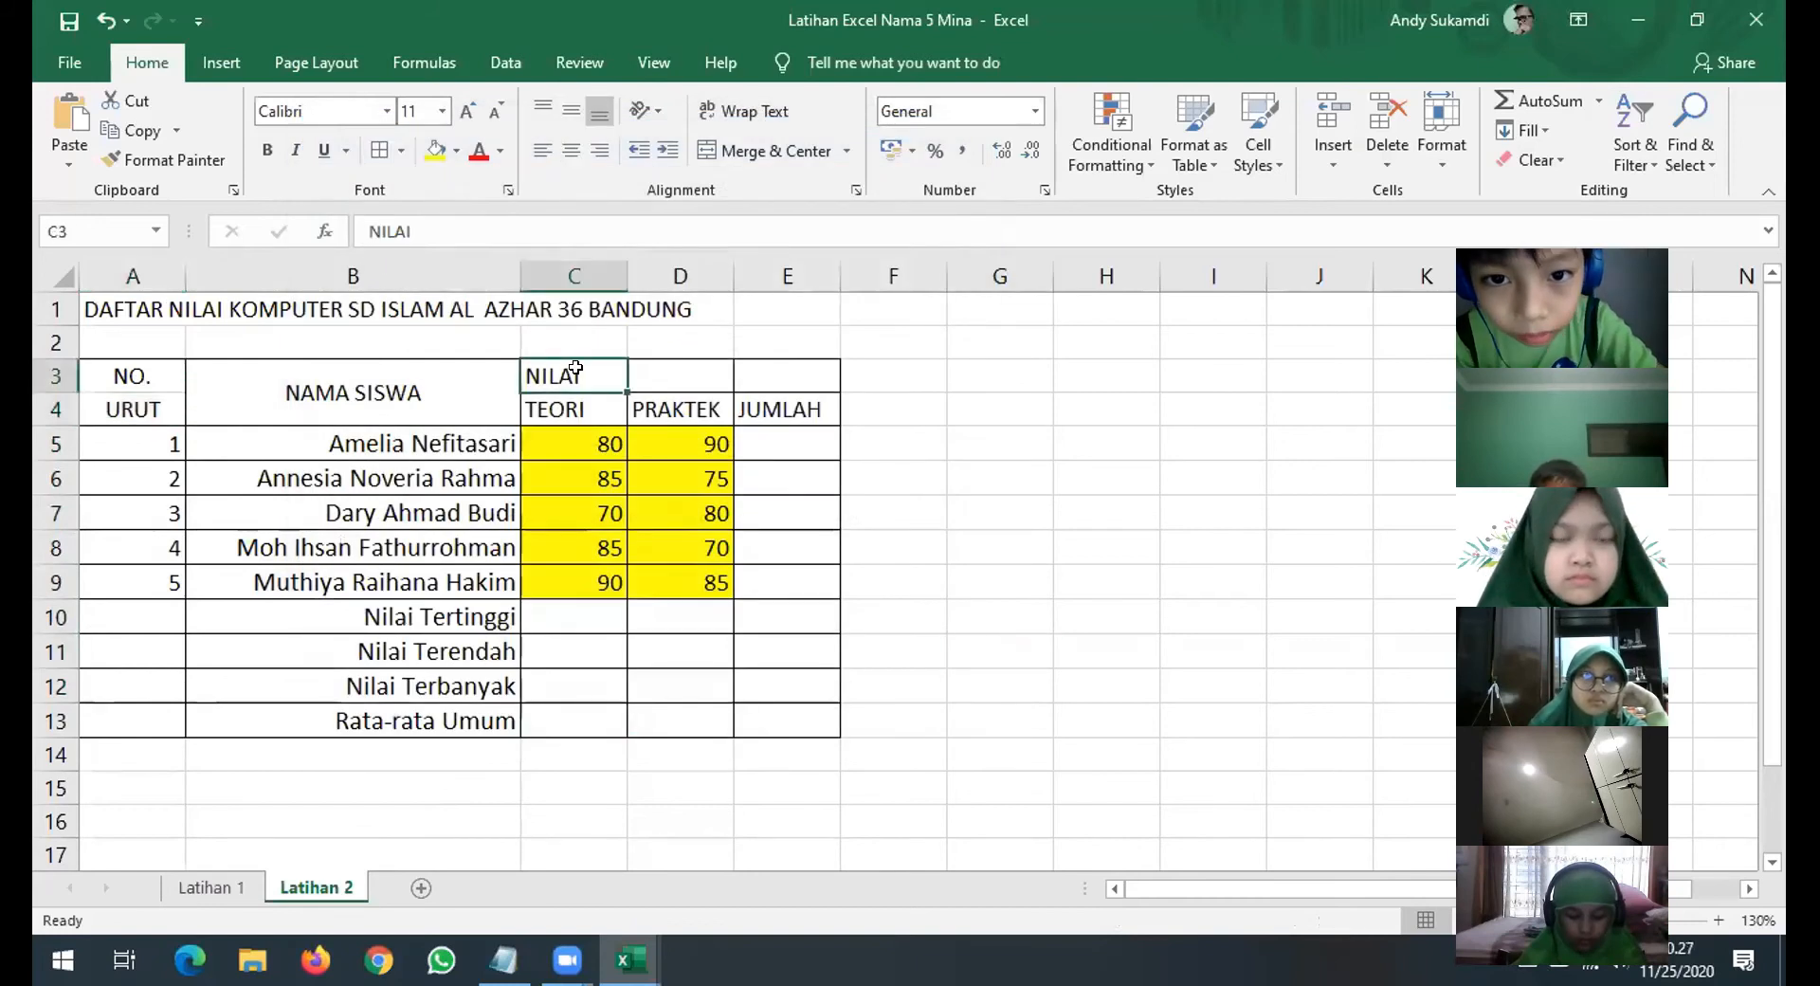
{"action": "left_click_drag", "start_coordinate": [575, 368], "coordinate": [642, 365]}
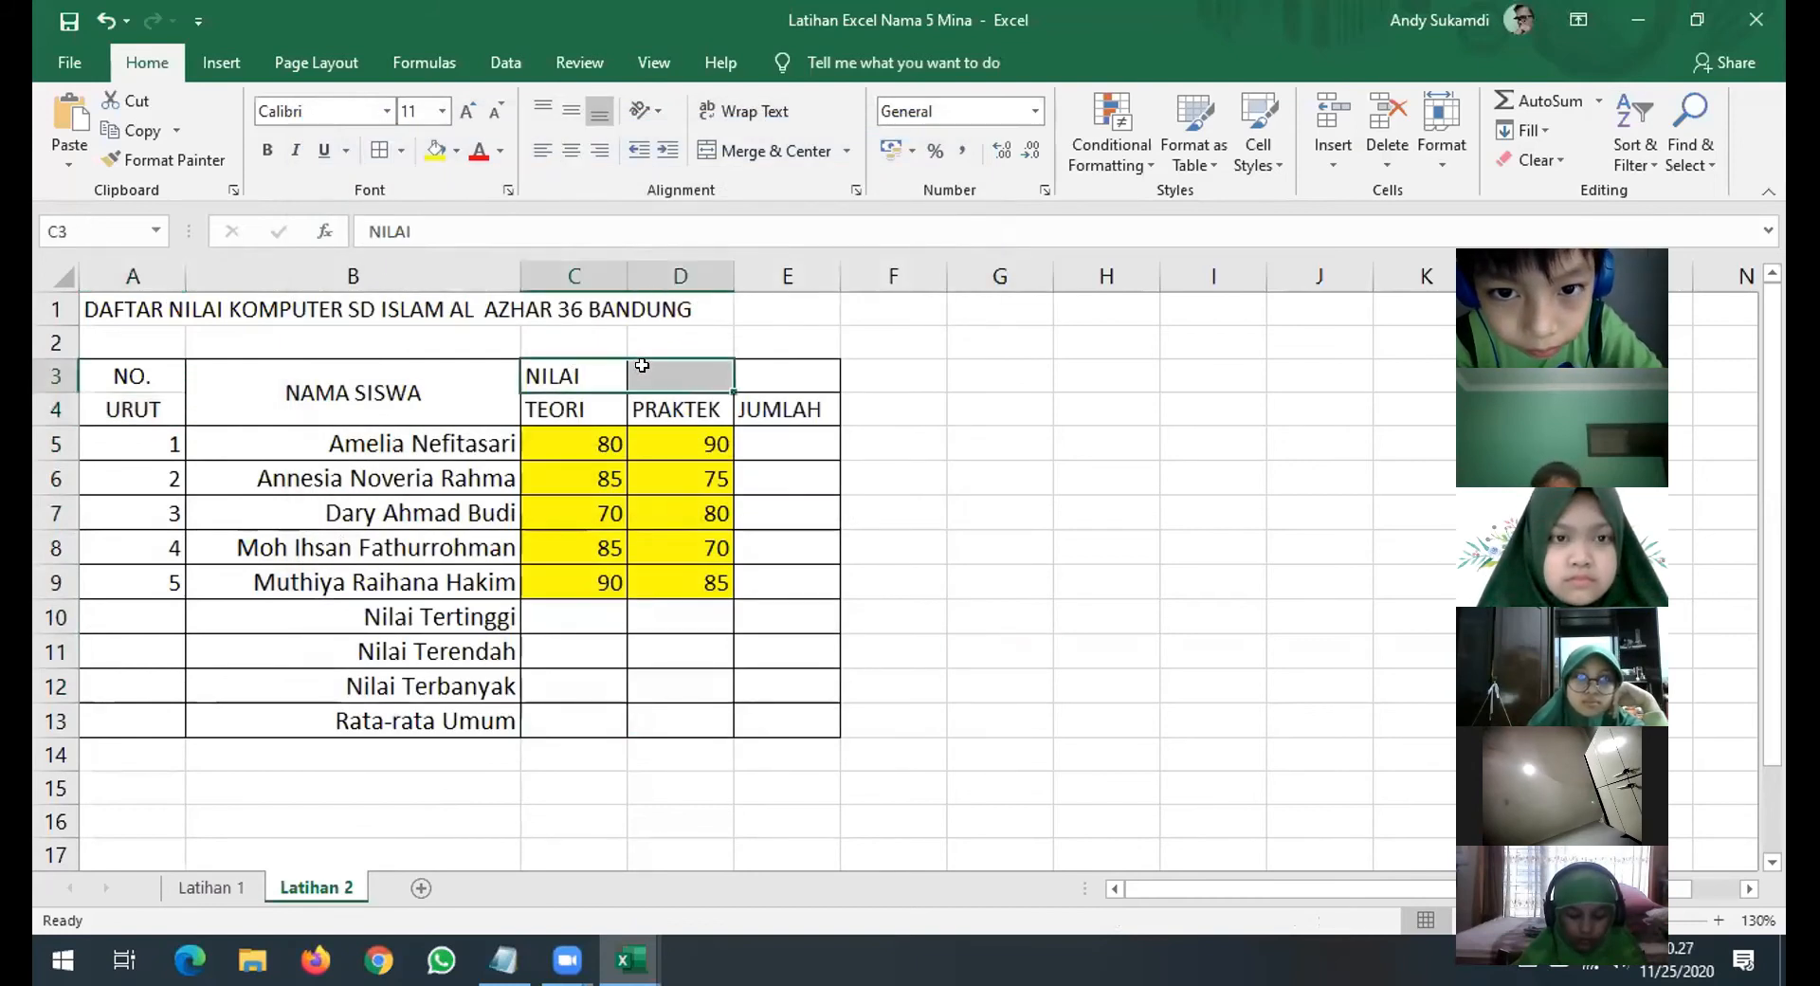
{"action": "left_click", "coordinate": [770, 152]}
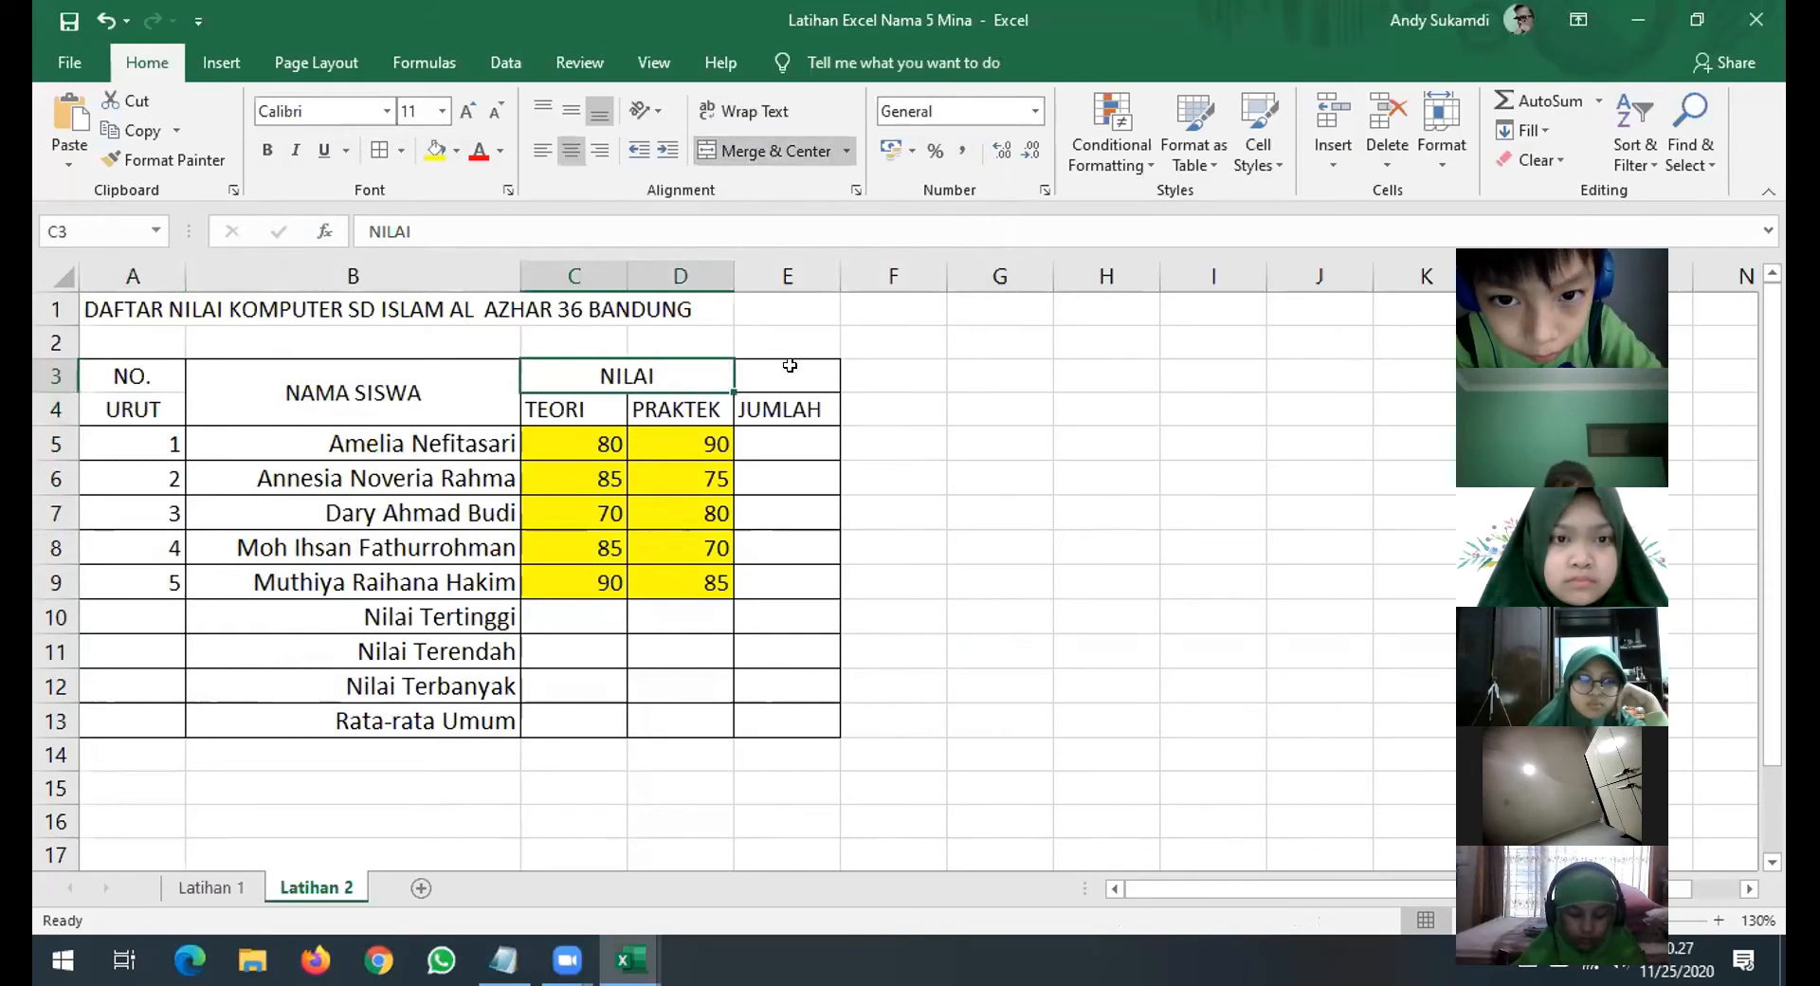
Merge and center the JUMLAH heading over E3:E4 and align it to the vertical middle.
{"action": "left_click_drag", "start_coordinate": [787, 405], "coordinate": [790, 376]}
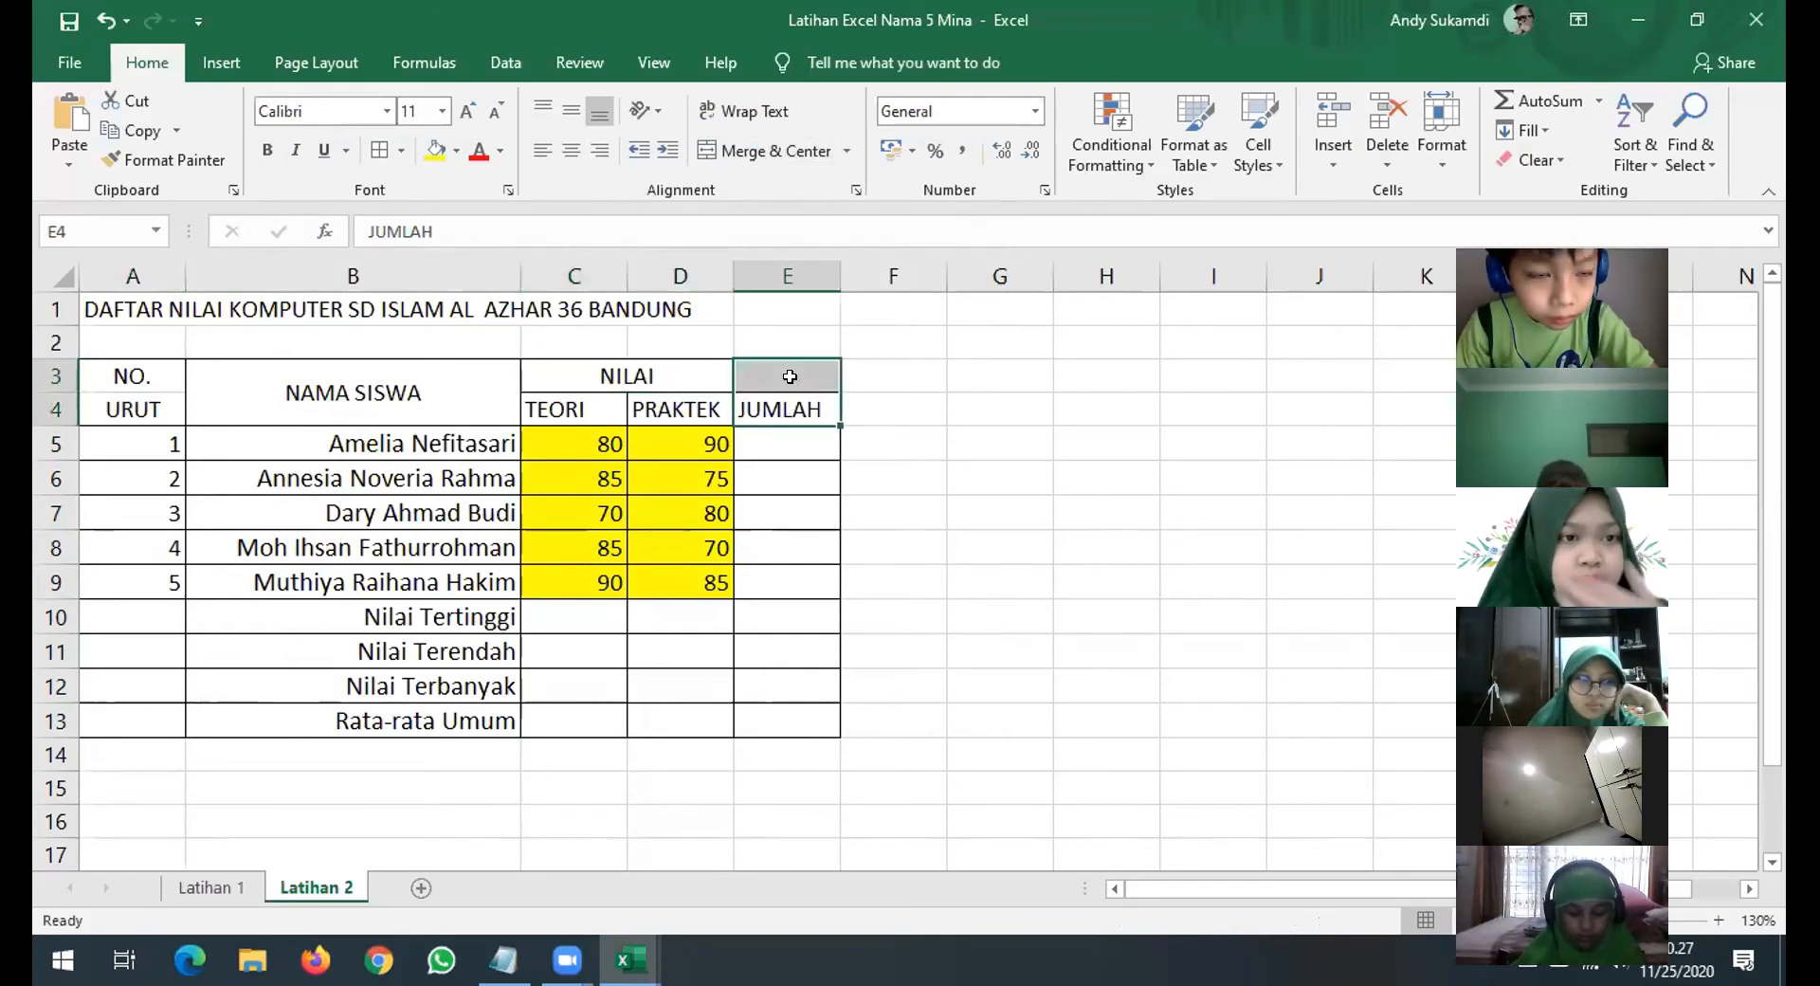
{"action": "left_click", "coordinate": [776, 147]}
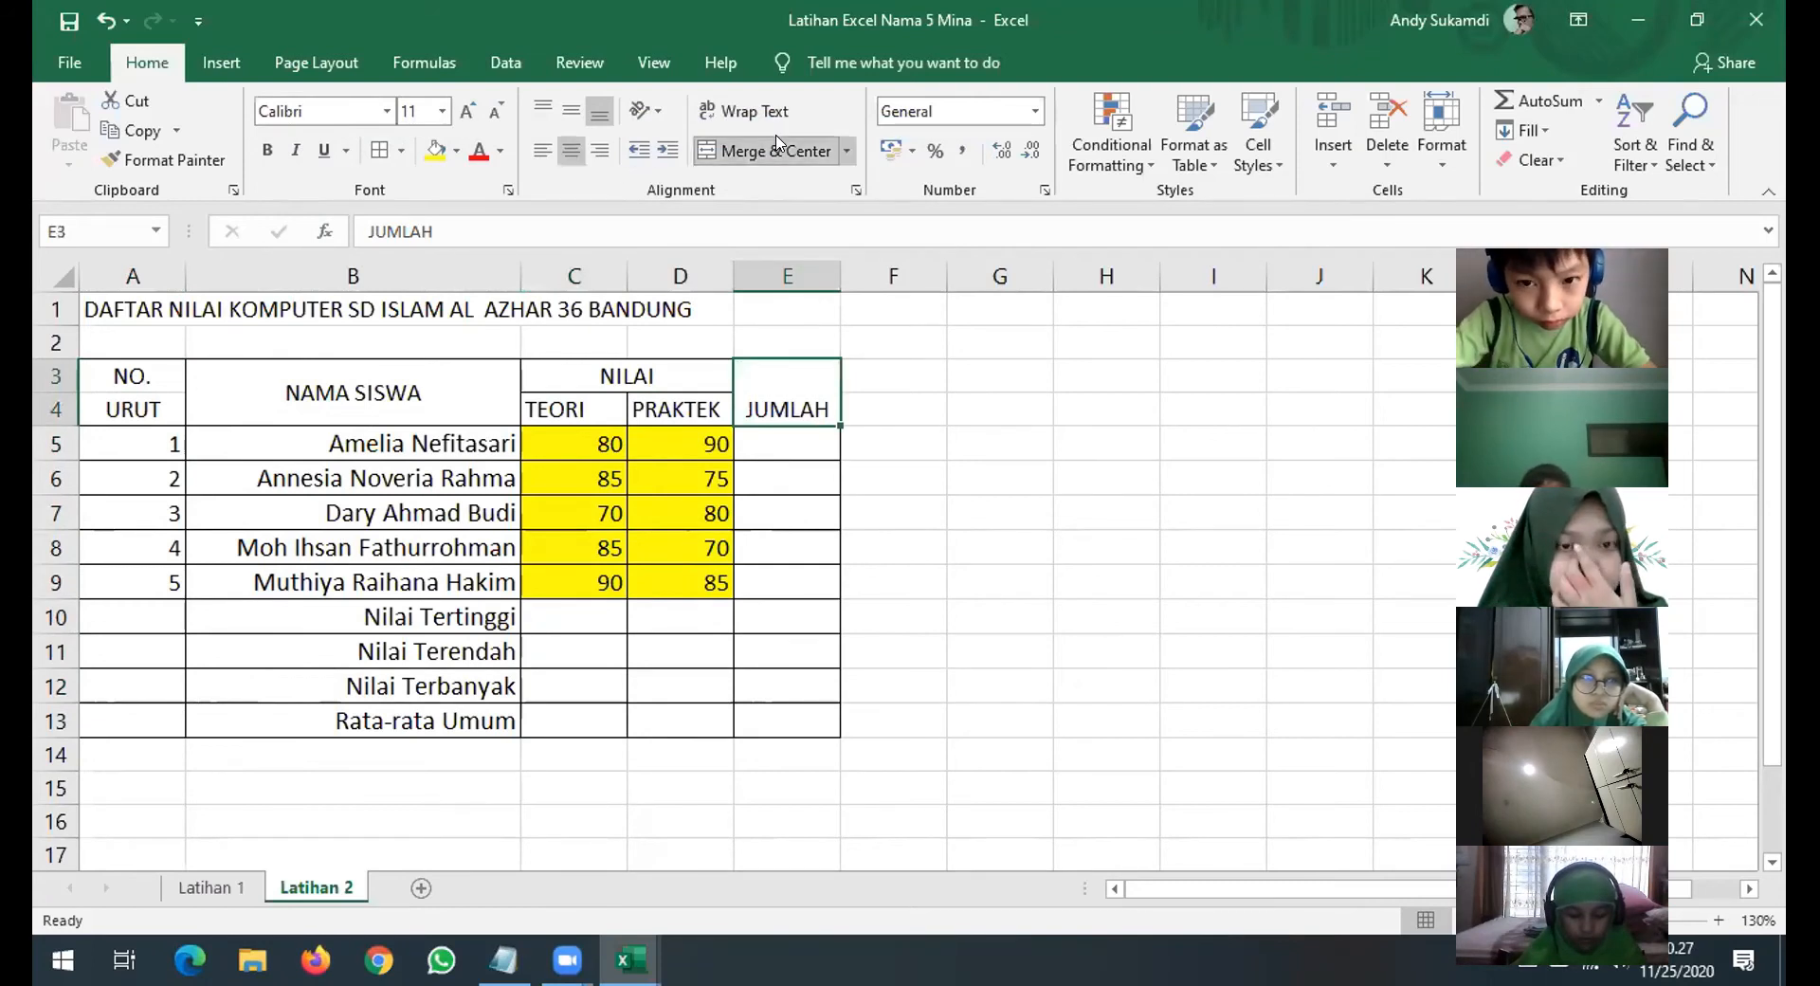
{"action": "left_click", "coordinate": [571, 111]}
{"action": "left_click", "coordinate": [910, 511]}
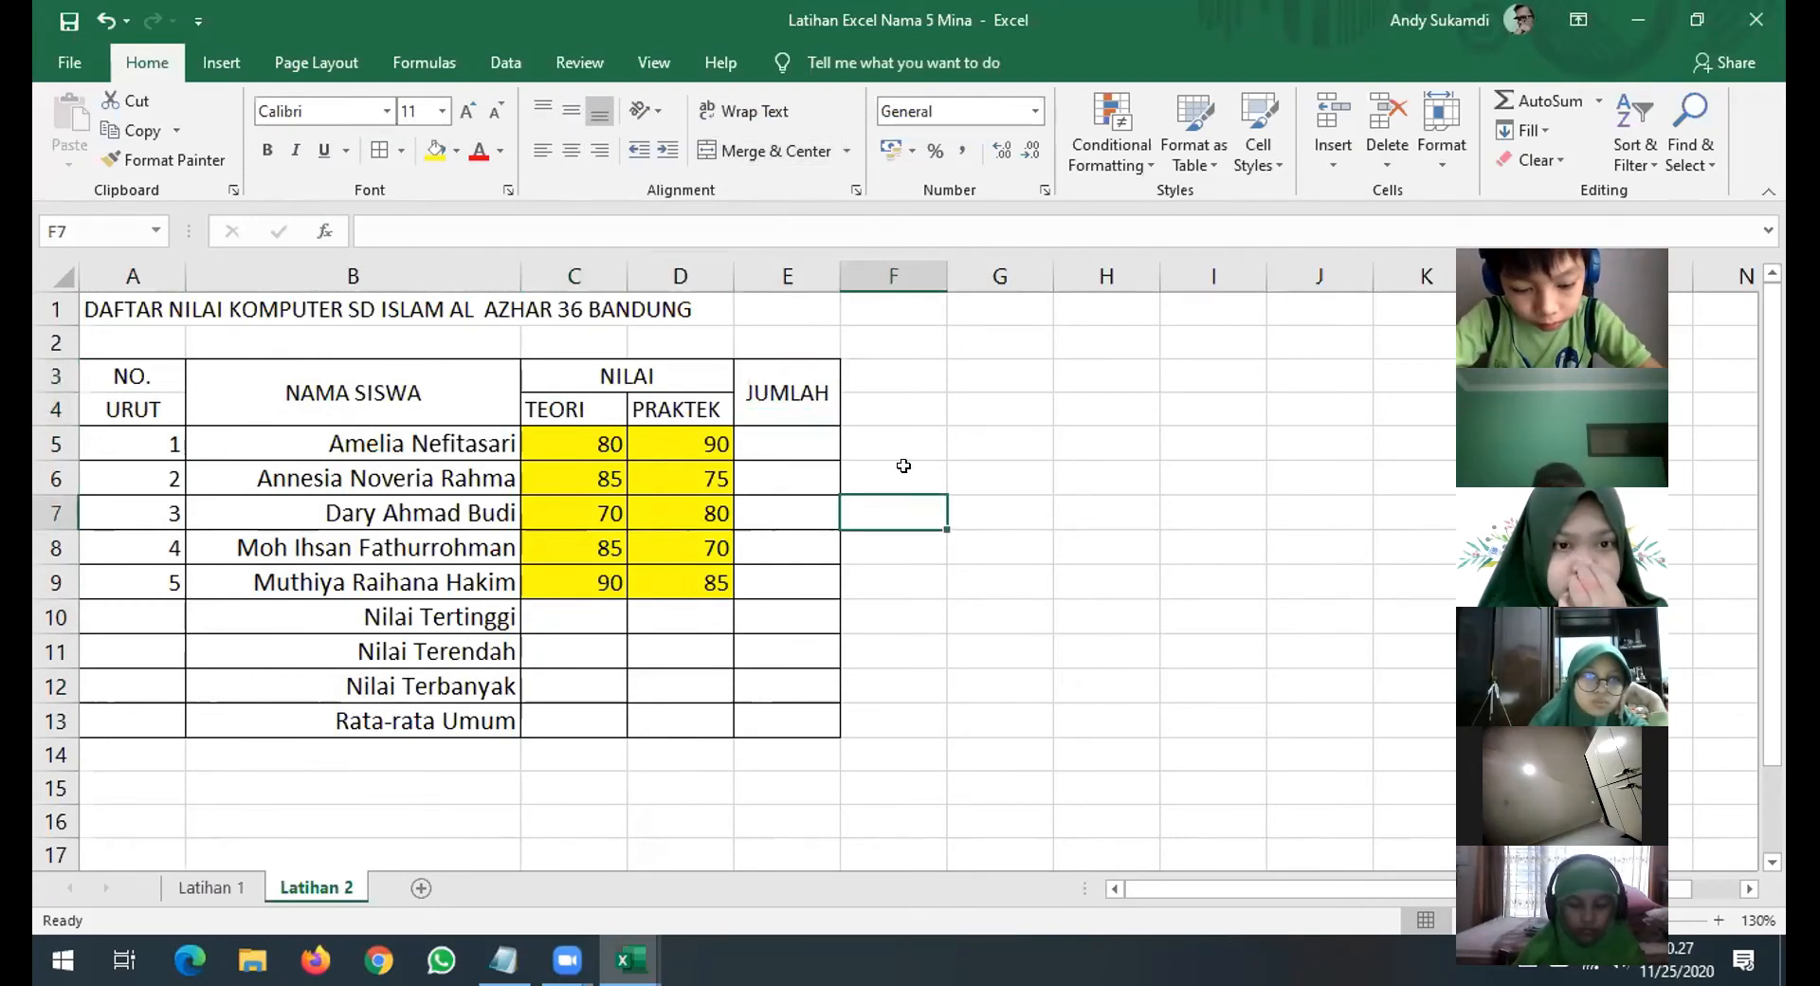
Make the table header range A3:E4 bold and center its text horizontally.
{"action": "left_click_drag", "start_coordinate": [126, 374], "coordinate": [808, 407]}
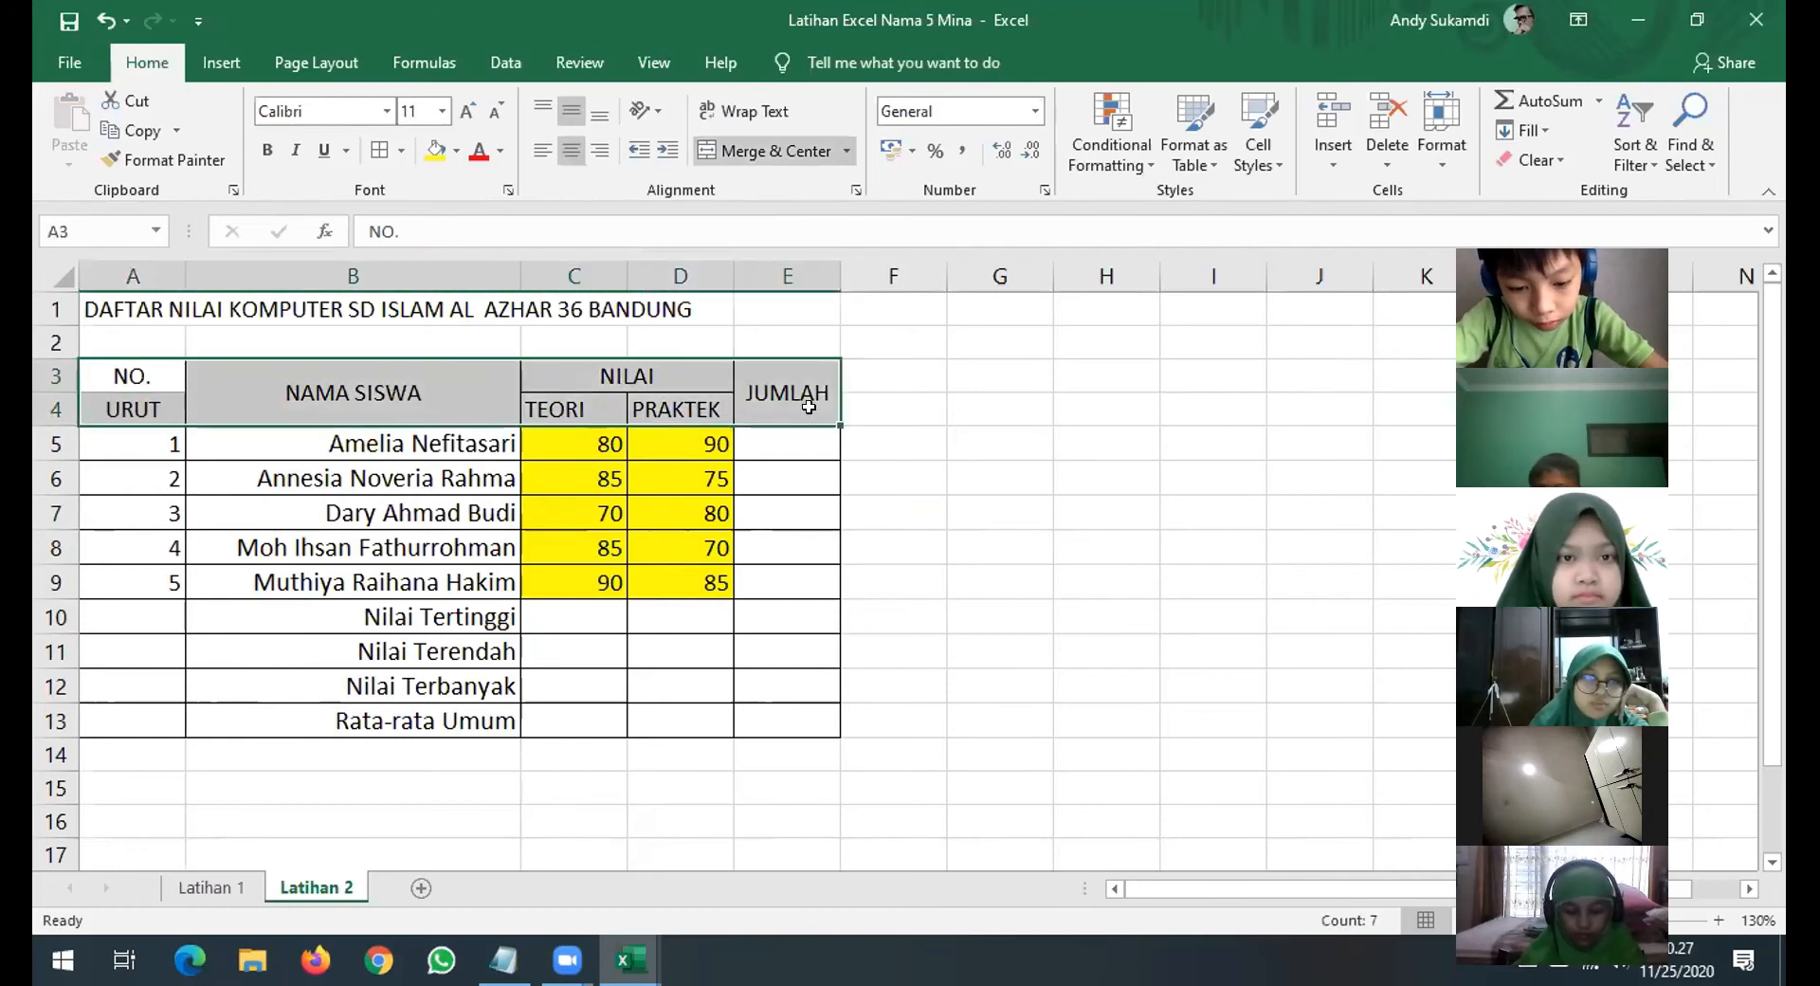
{"action": "left_click", "coordinate": [267, 152]}
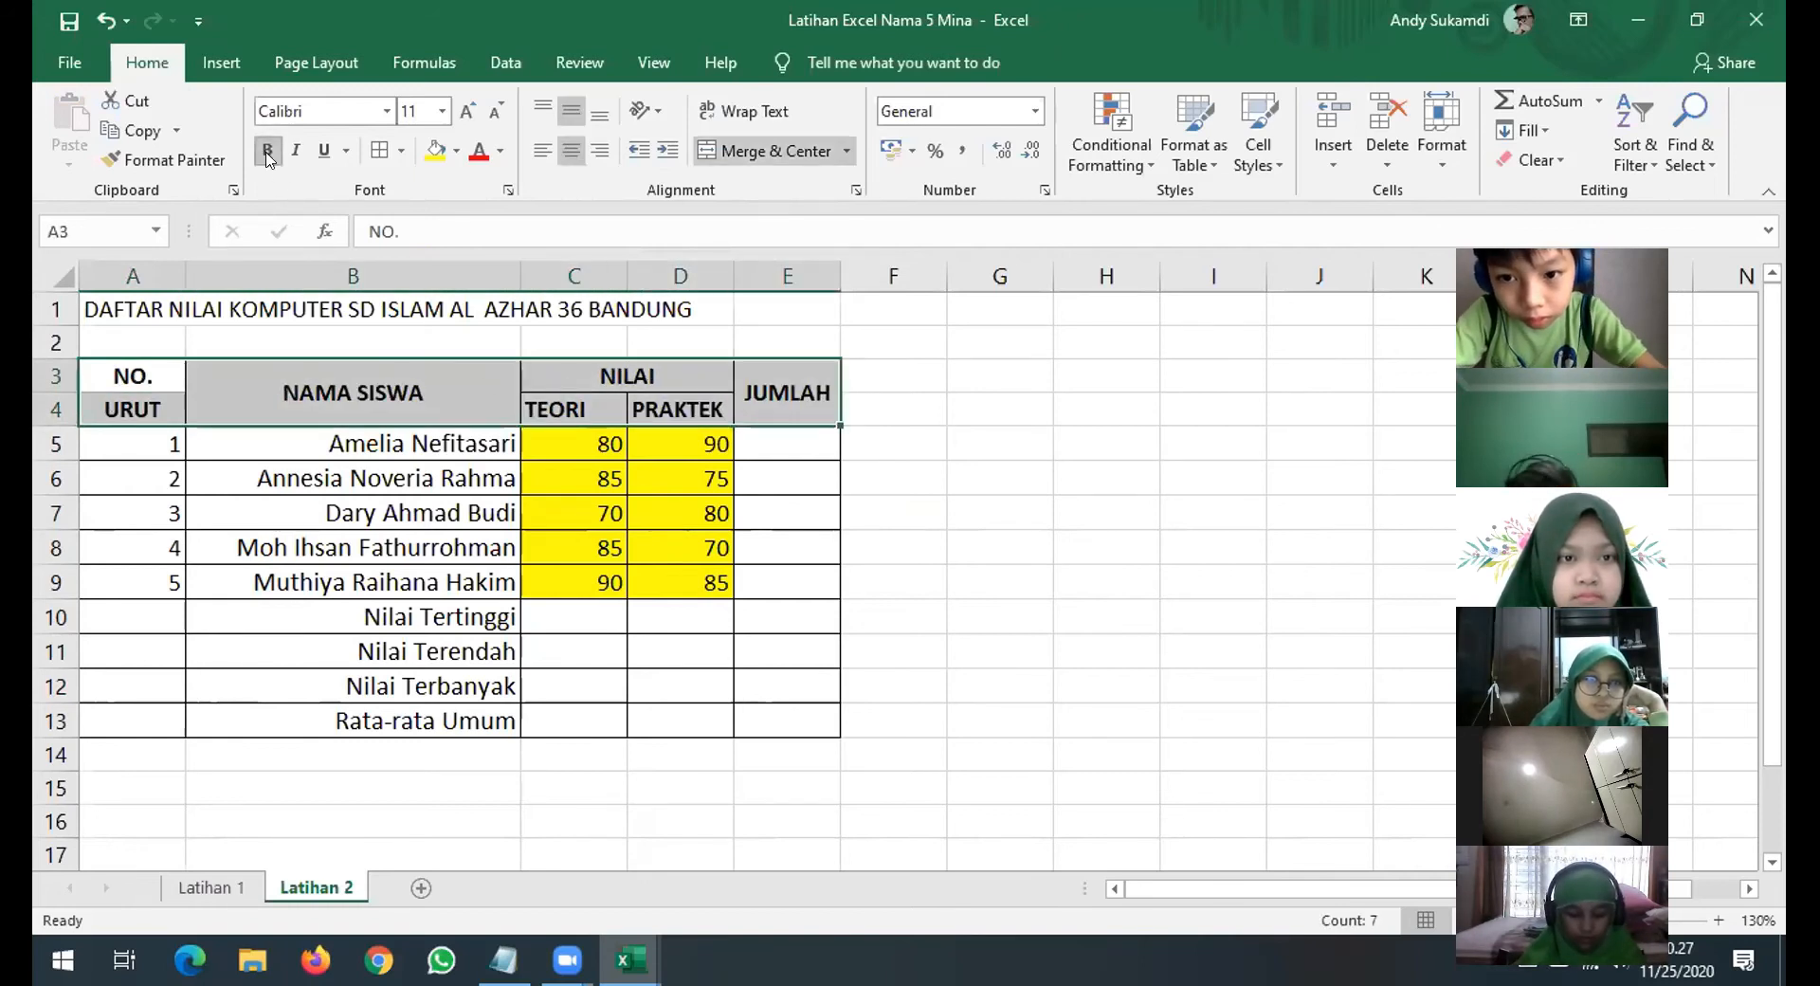
{"action": "left_click", "coordinate": [571, 151]}
{"action": "left_click", "coordinate": [571, 152]}
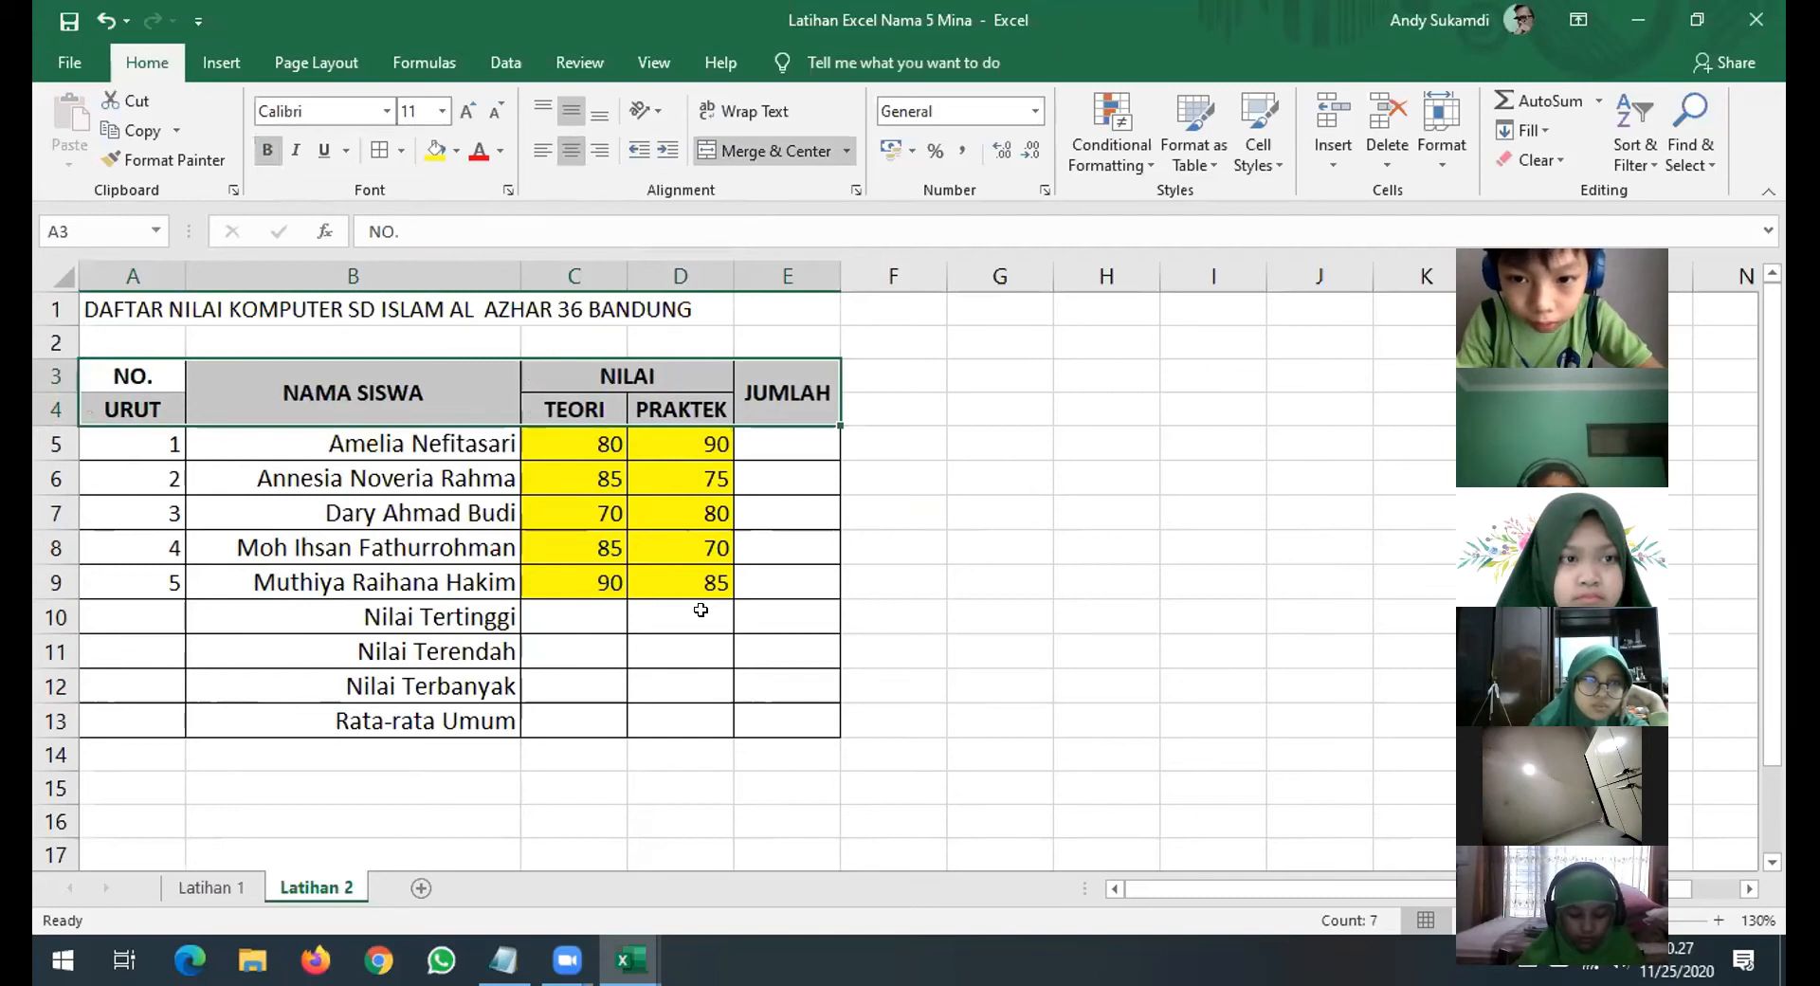
{"action": "left_click", "coordinate": [881, 595]}
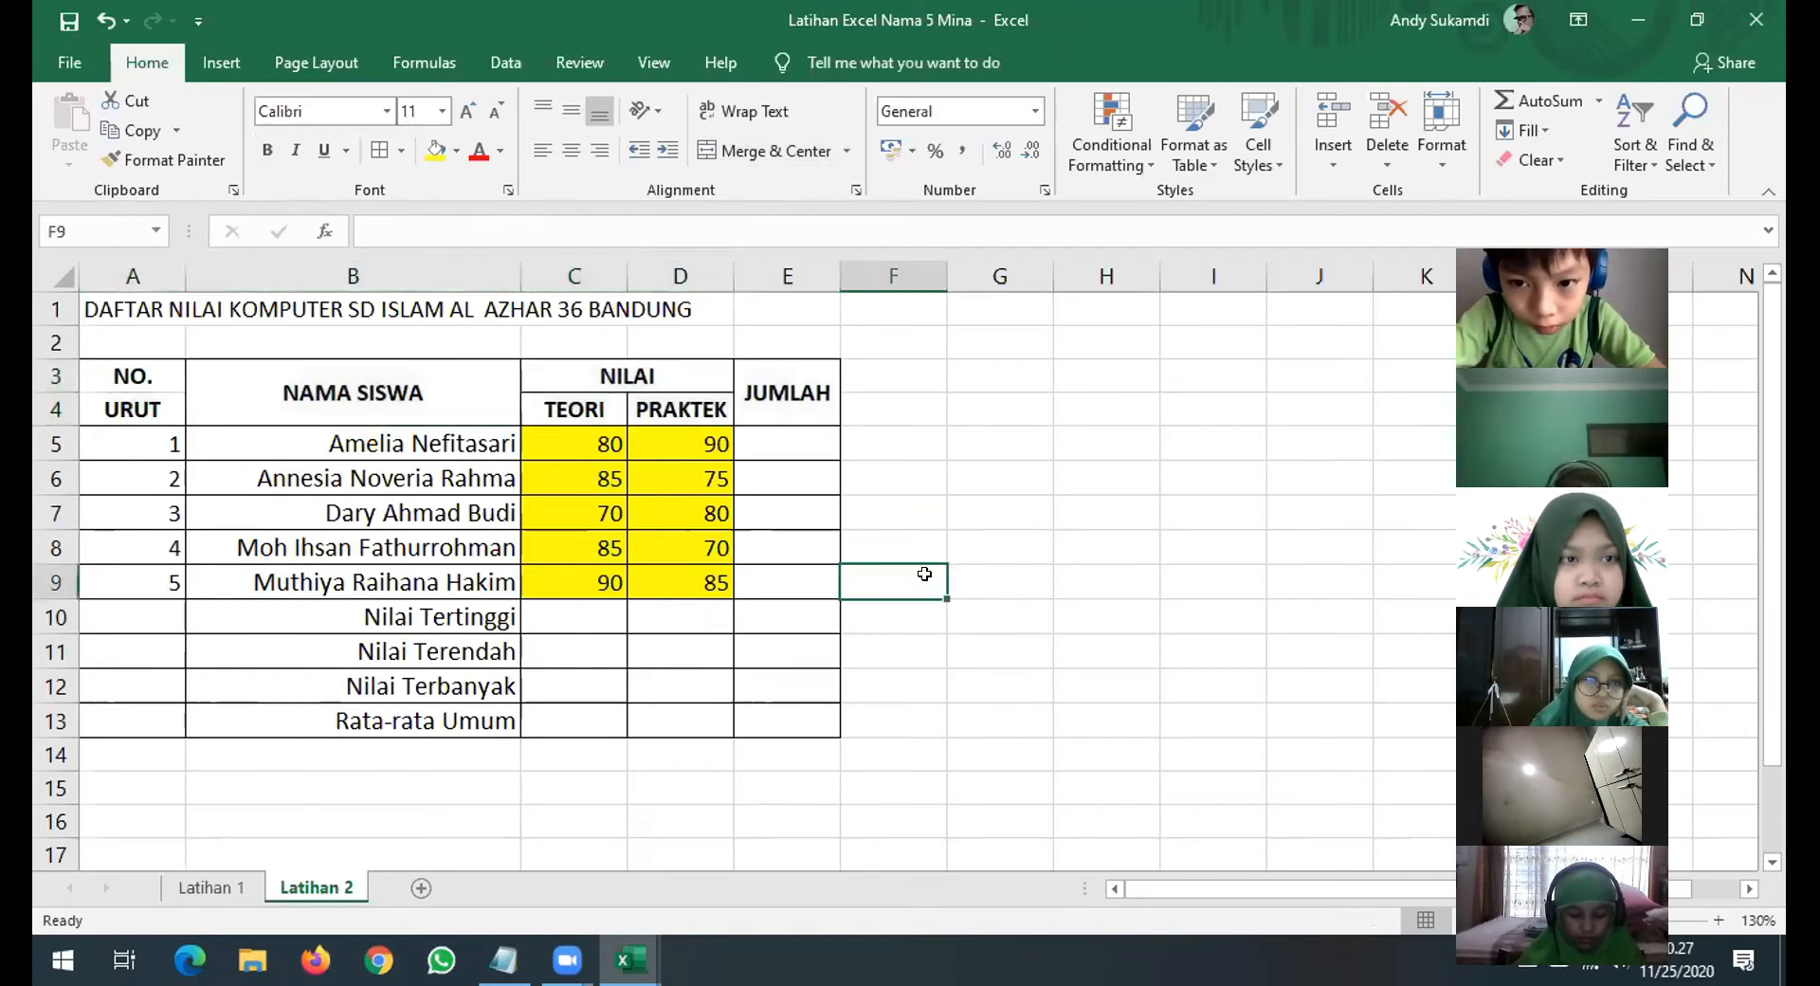
Center the contents of the score and summary range C5:E13 horizontally.
{"action": "left_click_drag", "start_coordinate": [574, 444], "coordinate": [824, 725]}
{"action": "left_click", "coordinate": [569, 155]}
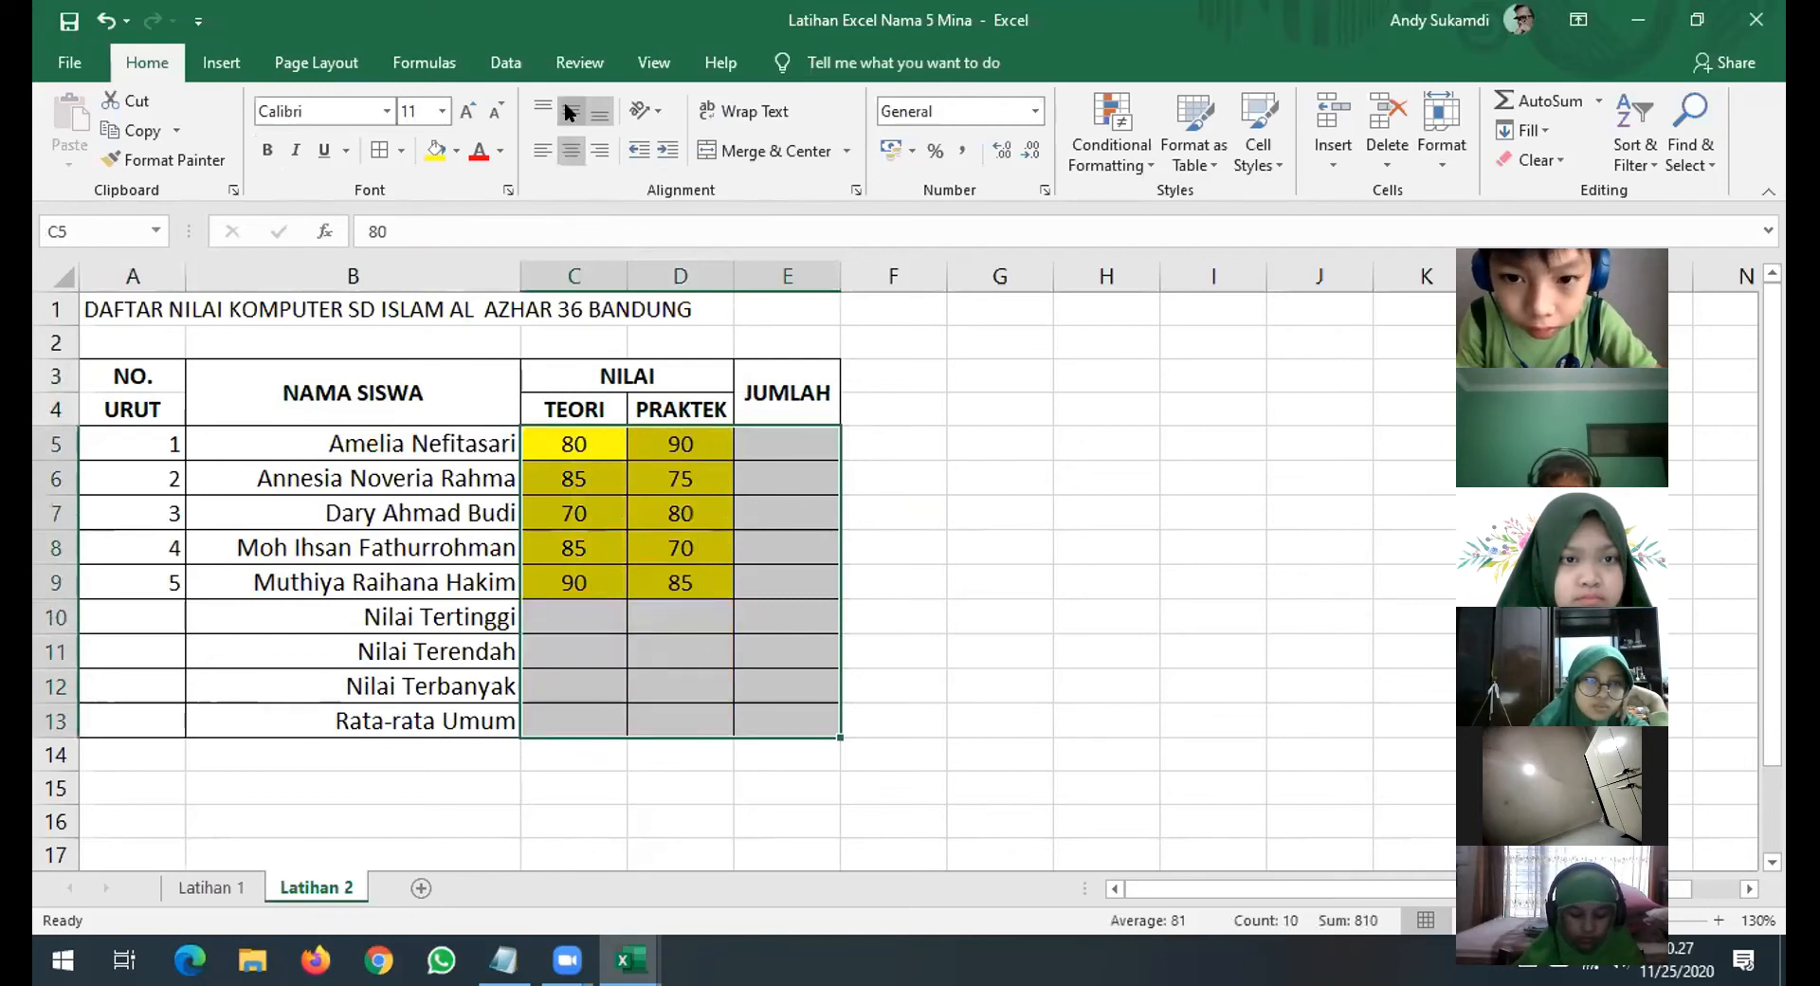
{"action": "left_click", "coordinate": [963, 542]}
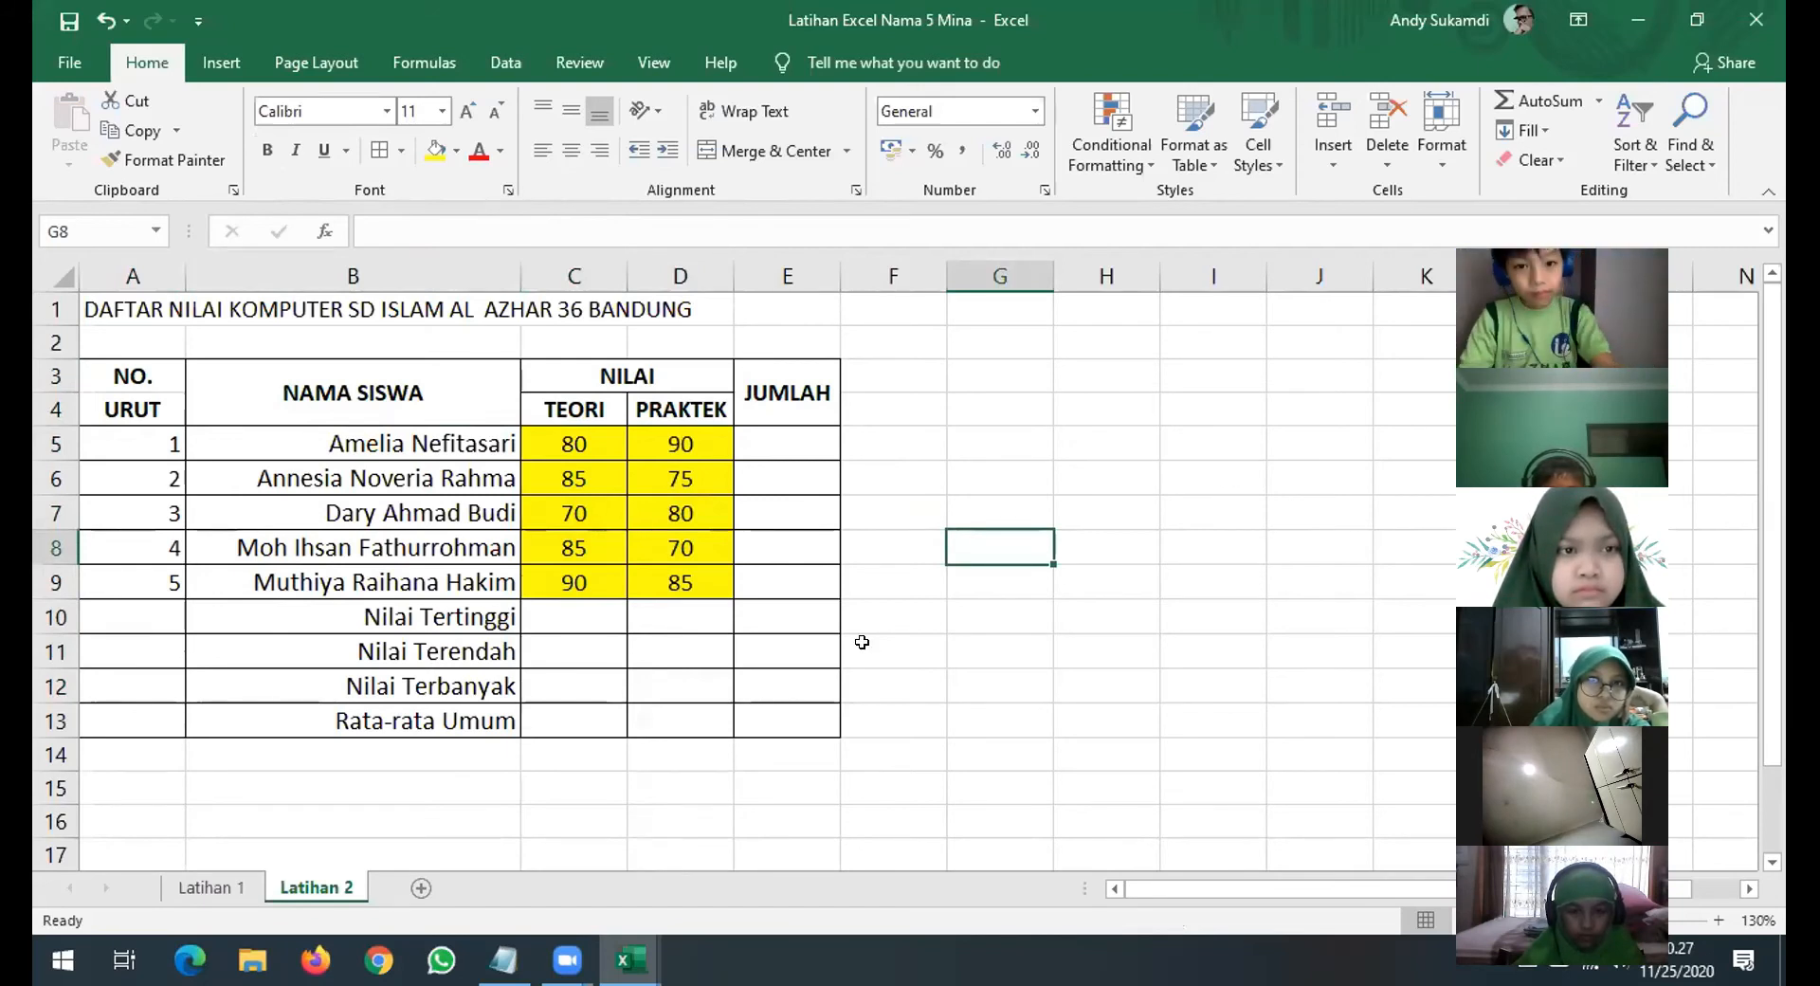
{"action": "left_click", "coordinate": [908, 671]}
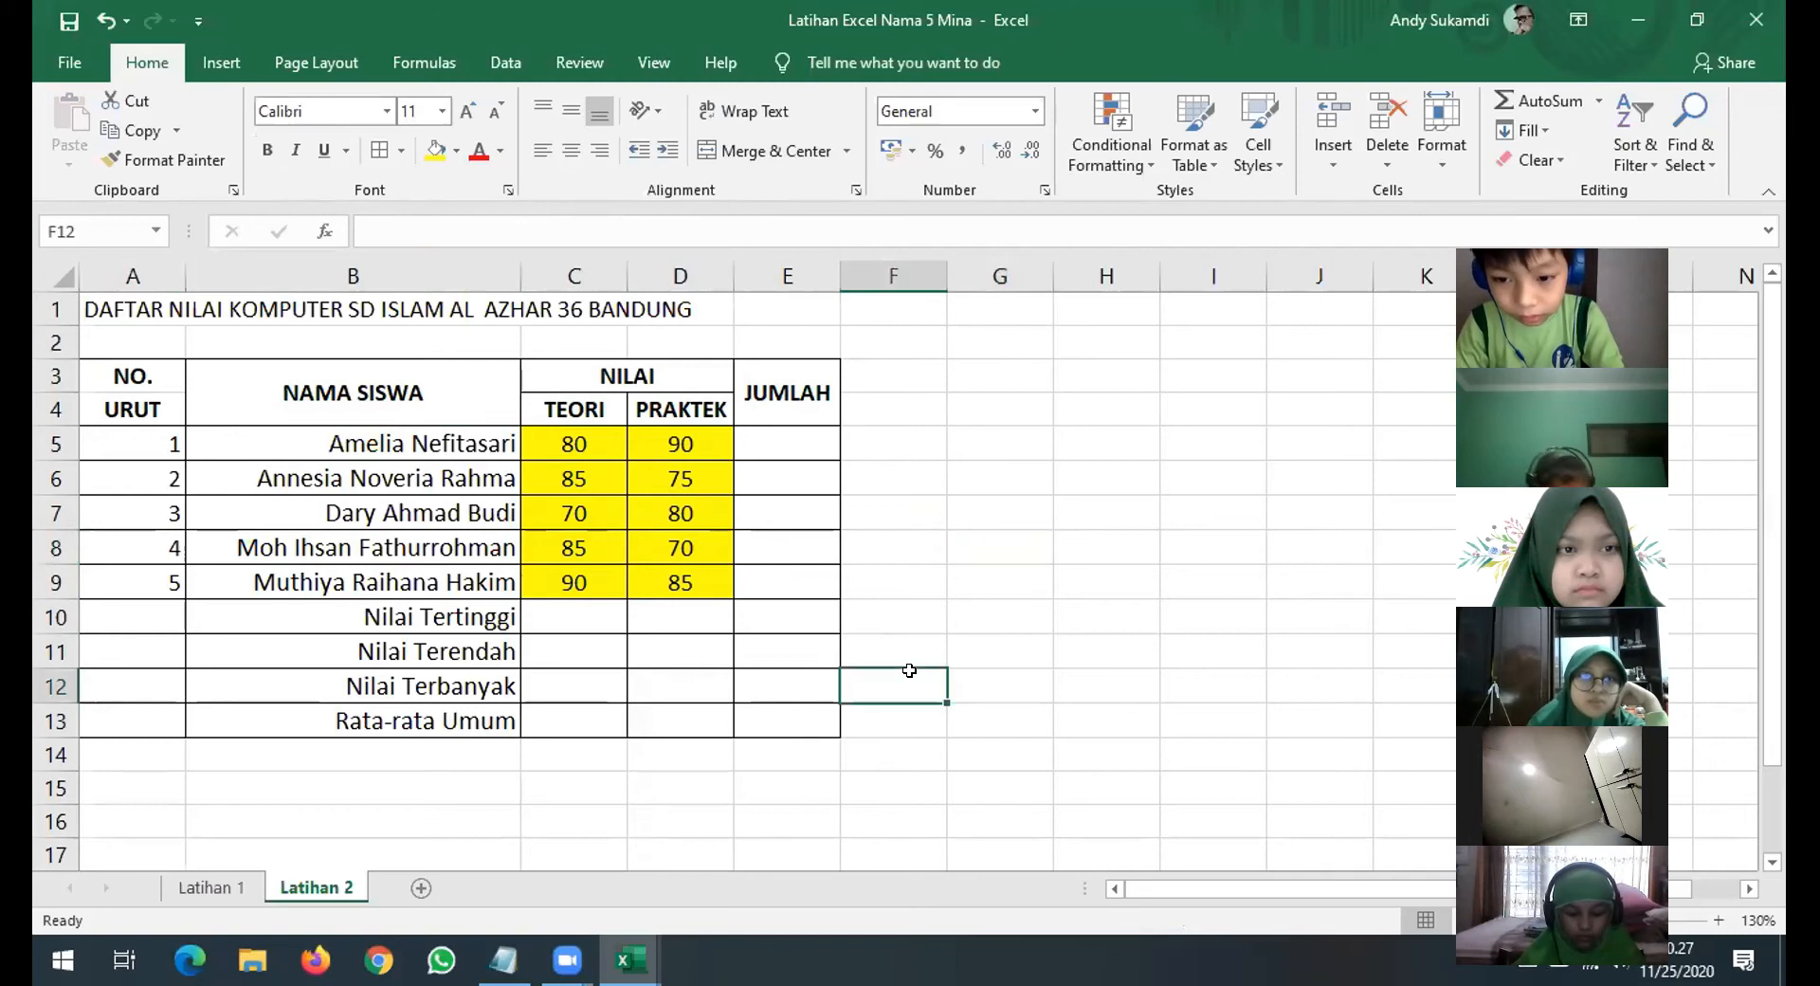
{"action": "left_click", "coordinate": [928, 585]}
{"action": "left_click", "coordinate": [801, 426]}
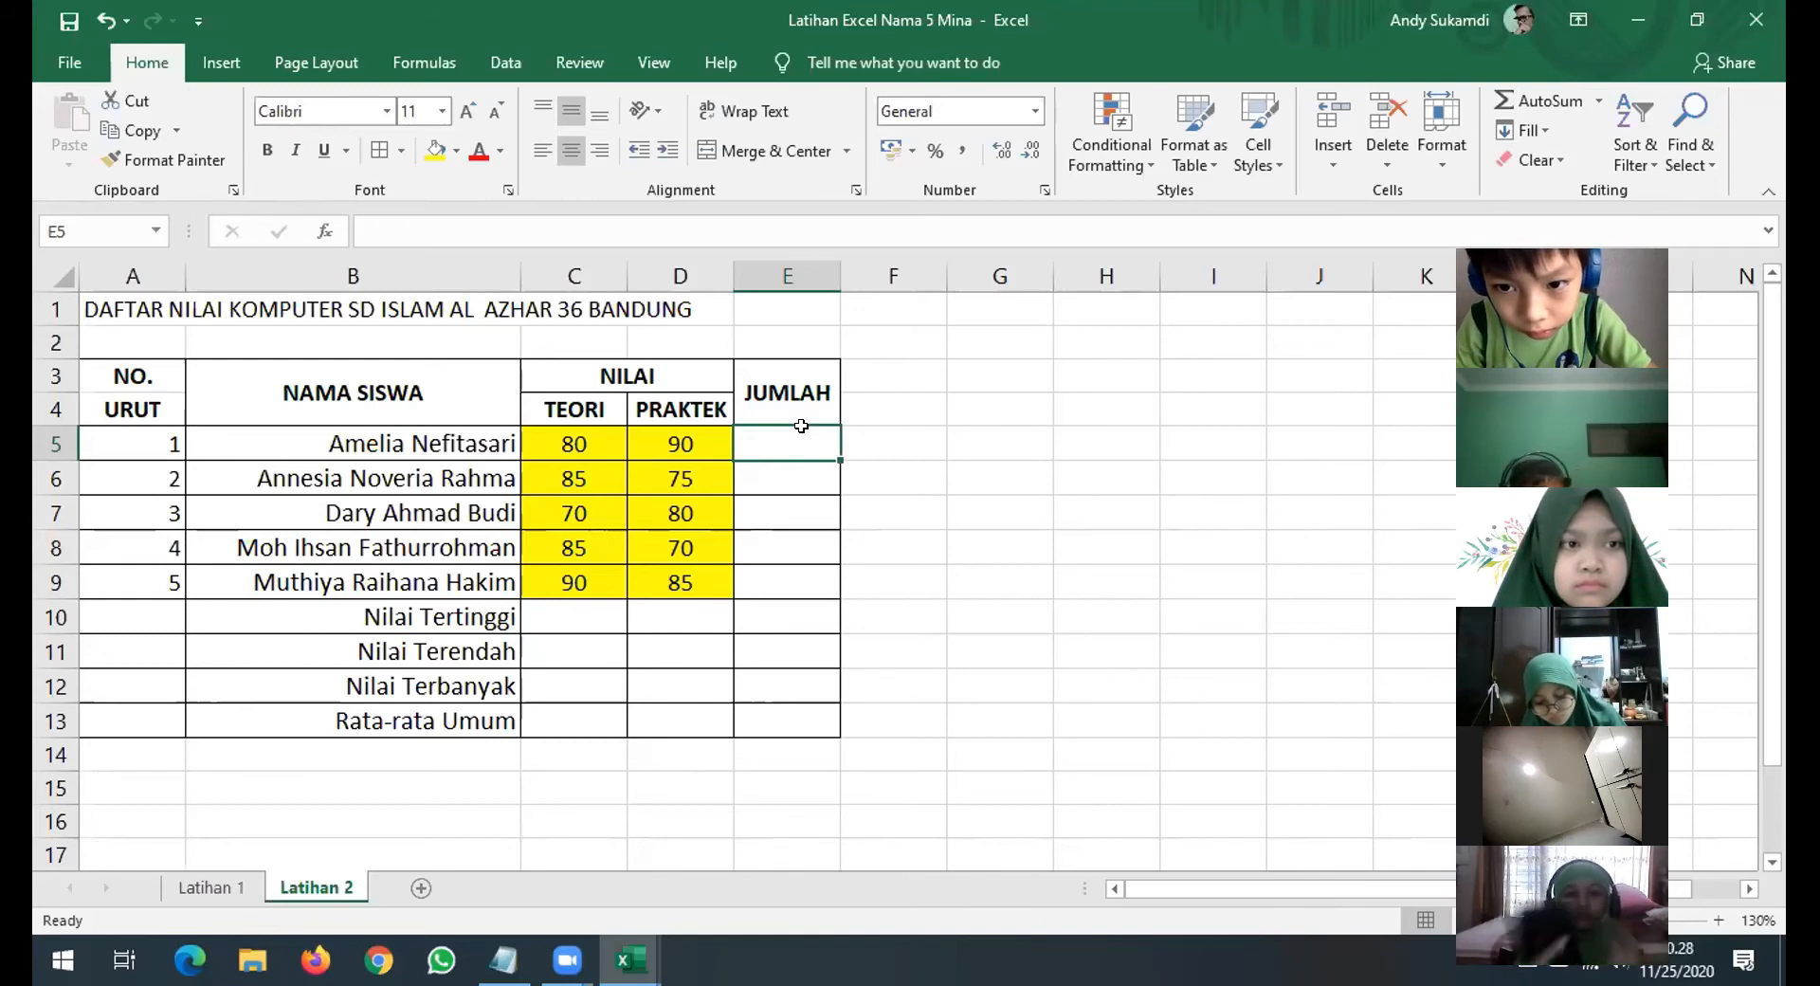
{"action": "left_click_drag", "start_coordinate": [537, 444], "coordinate": [681, 564]}
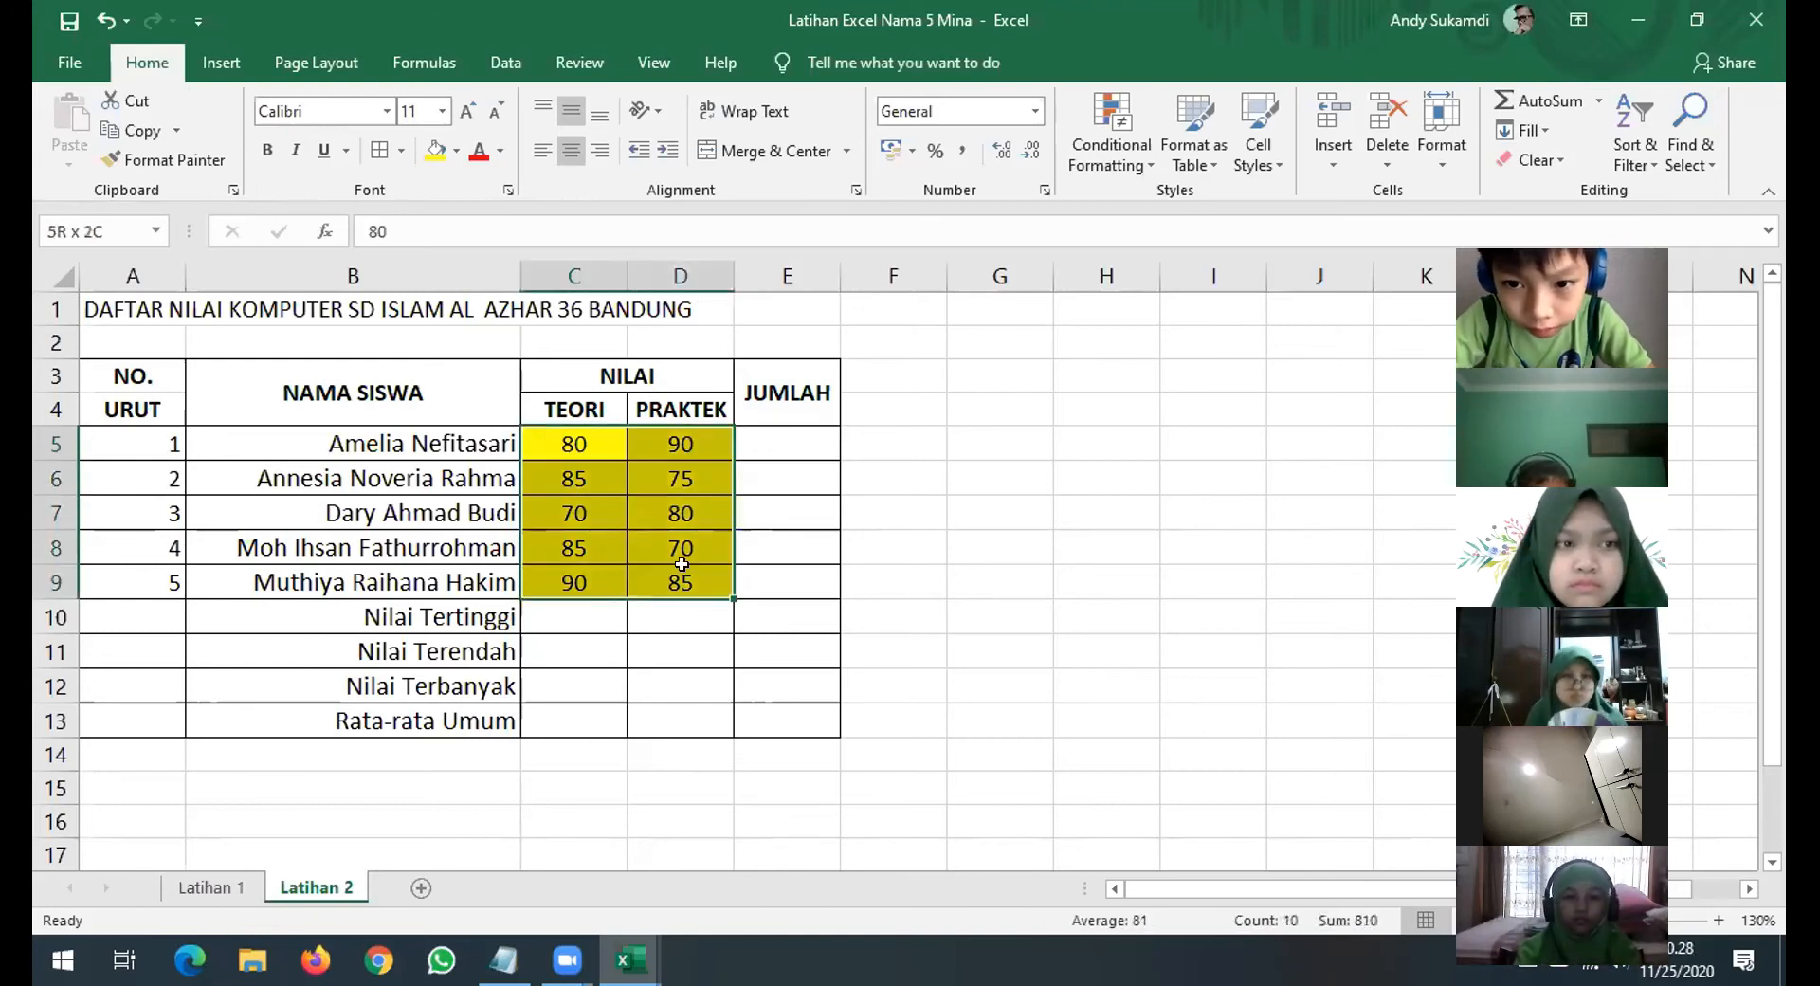
Fill the table header range A3:E4 with a light green theme color.
{"action": "left_click_drag", "start_coordinate": [105, 372], "coordinate": [779, 399]}
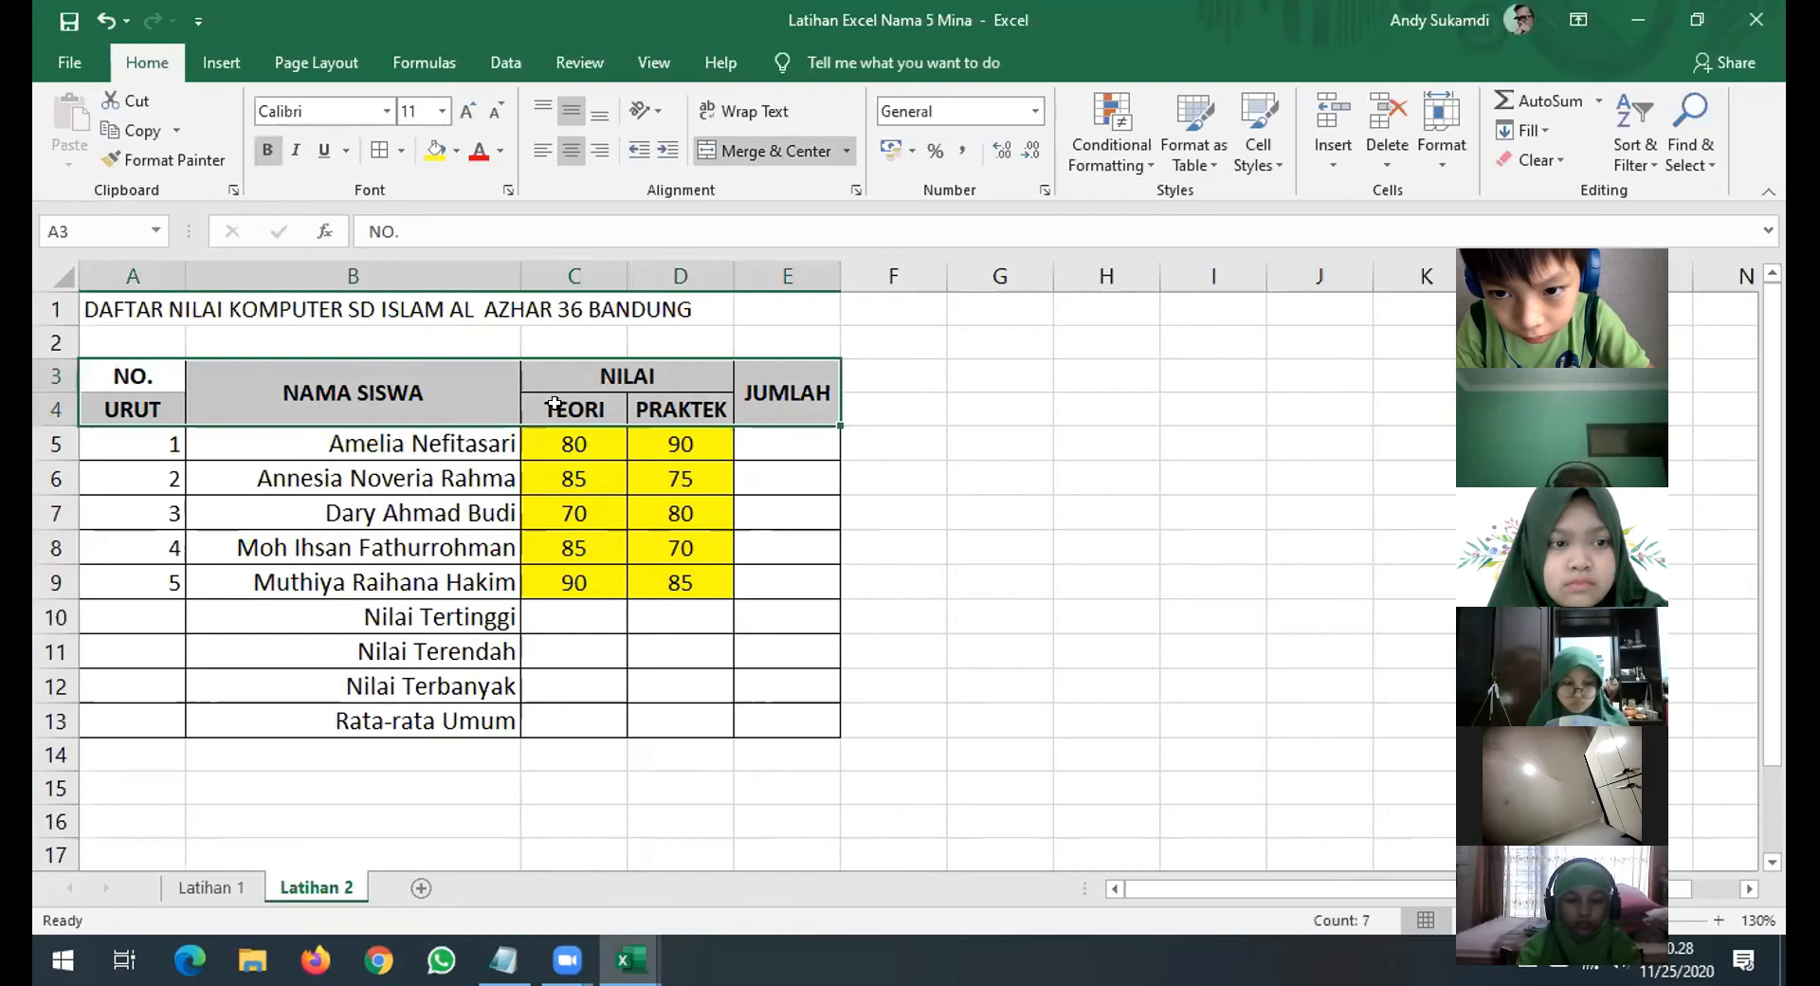
{"action": "left_click", "coordinate": [455, 152]}
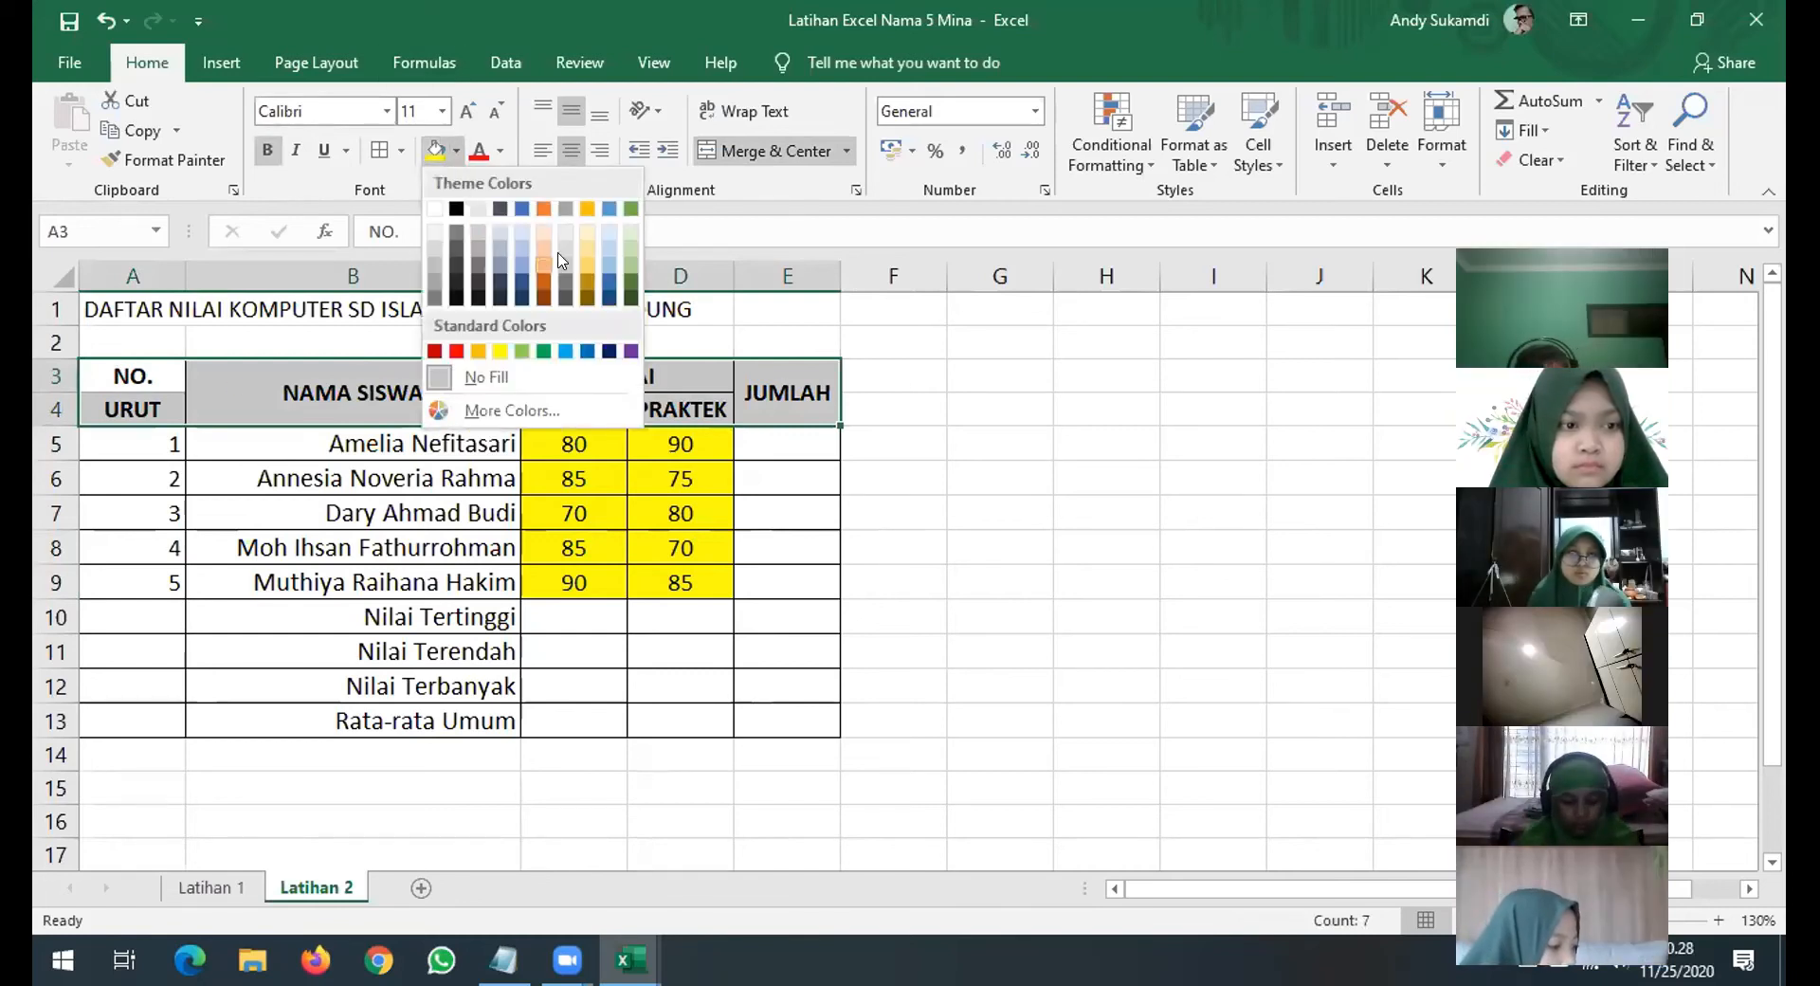
{"action": "left_click", "coordinate": [627, 259]}
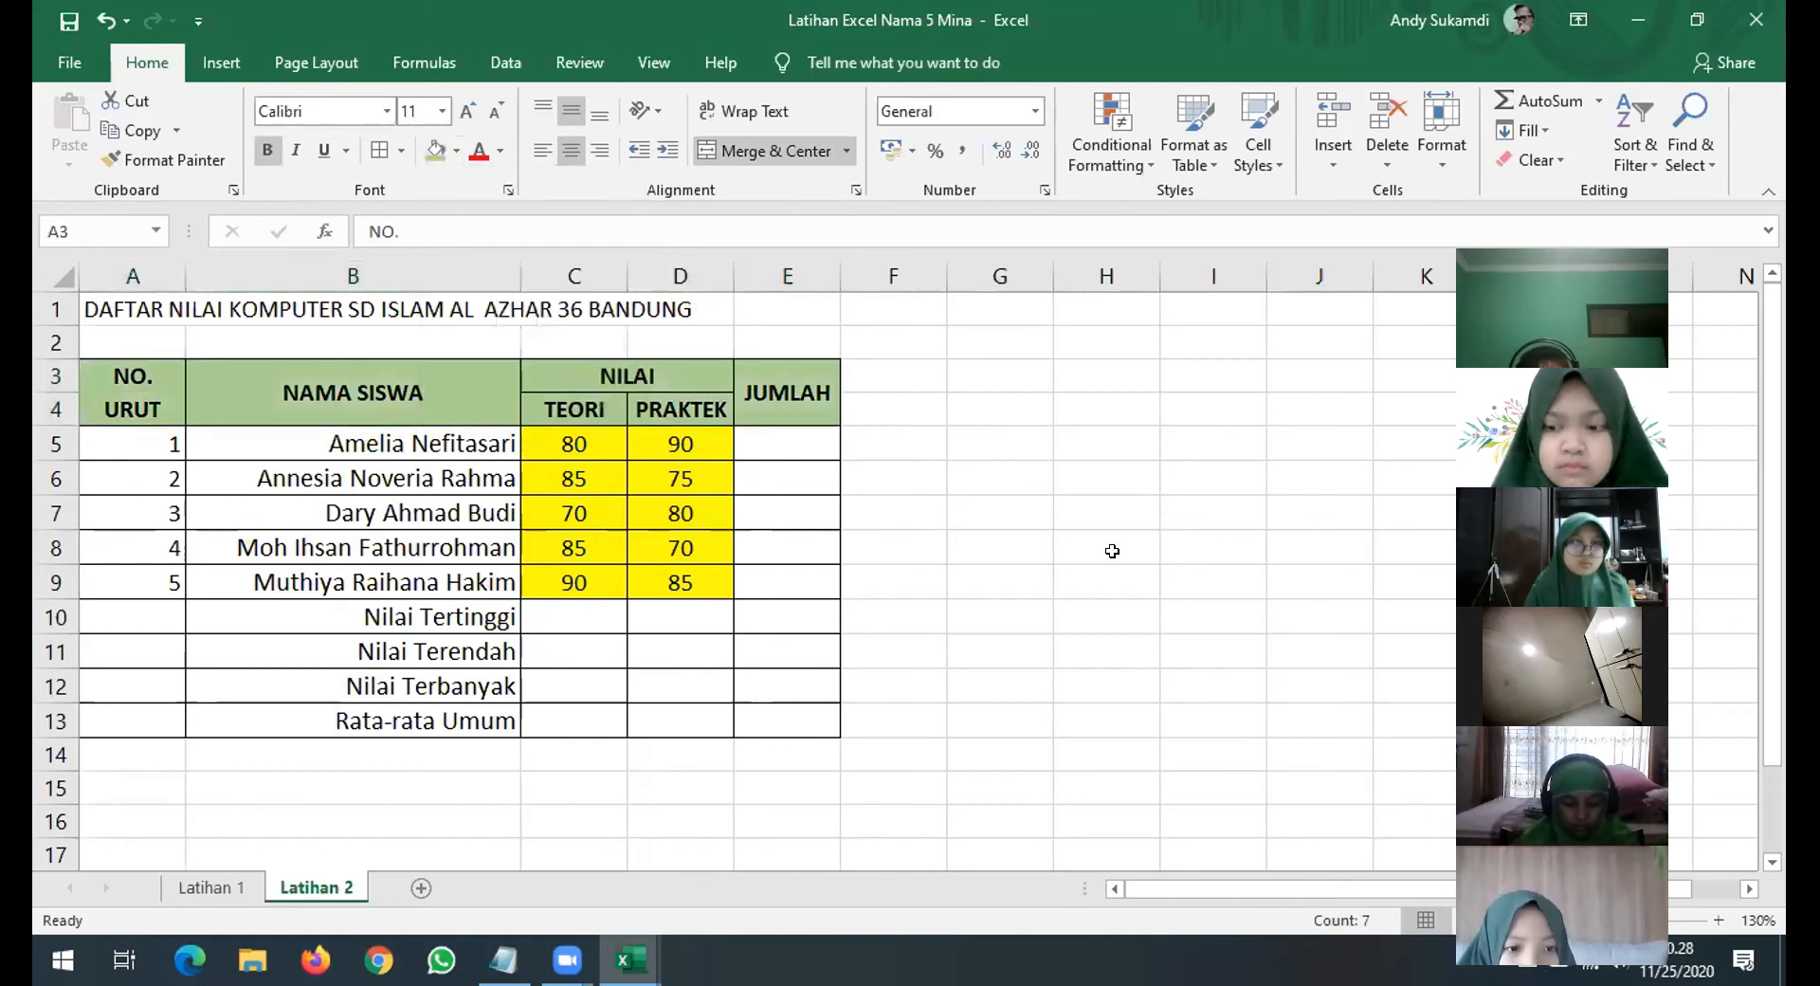
{"action": "left_click", "coordinate": [1094, 581]}
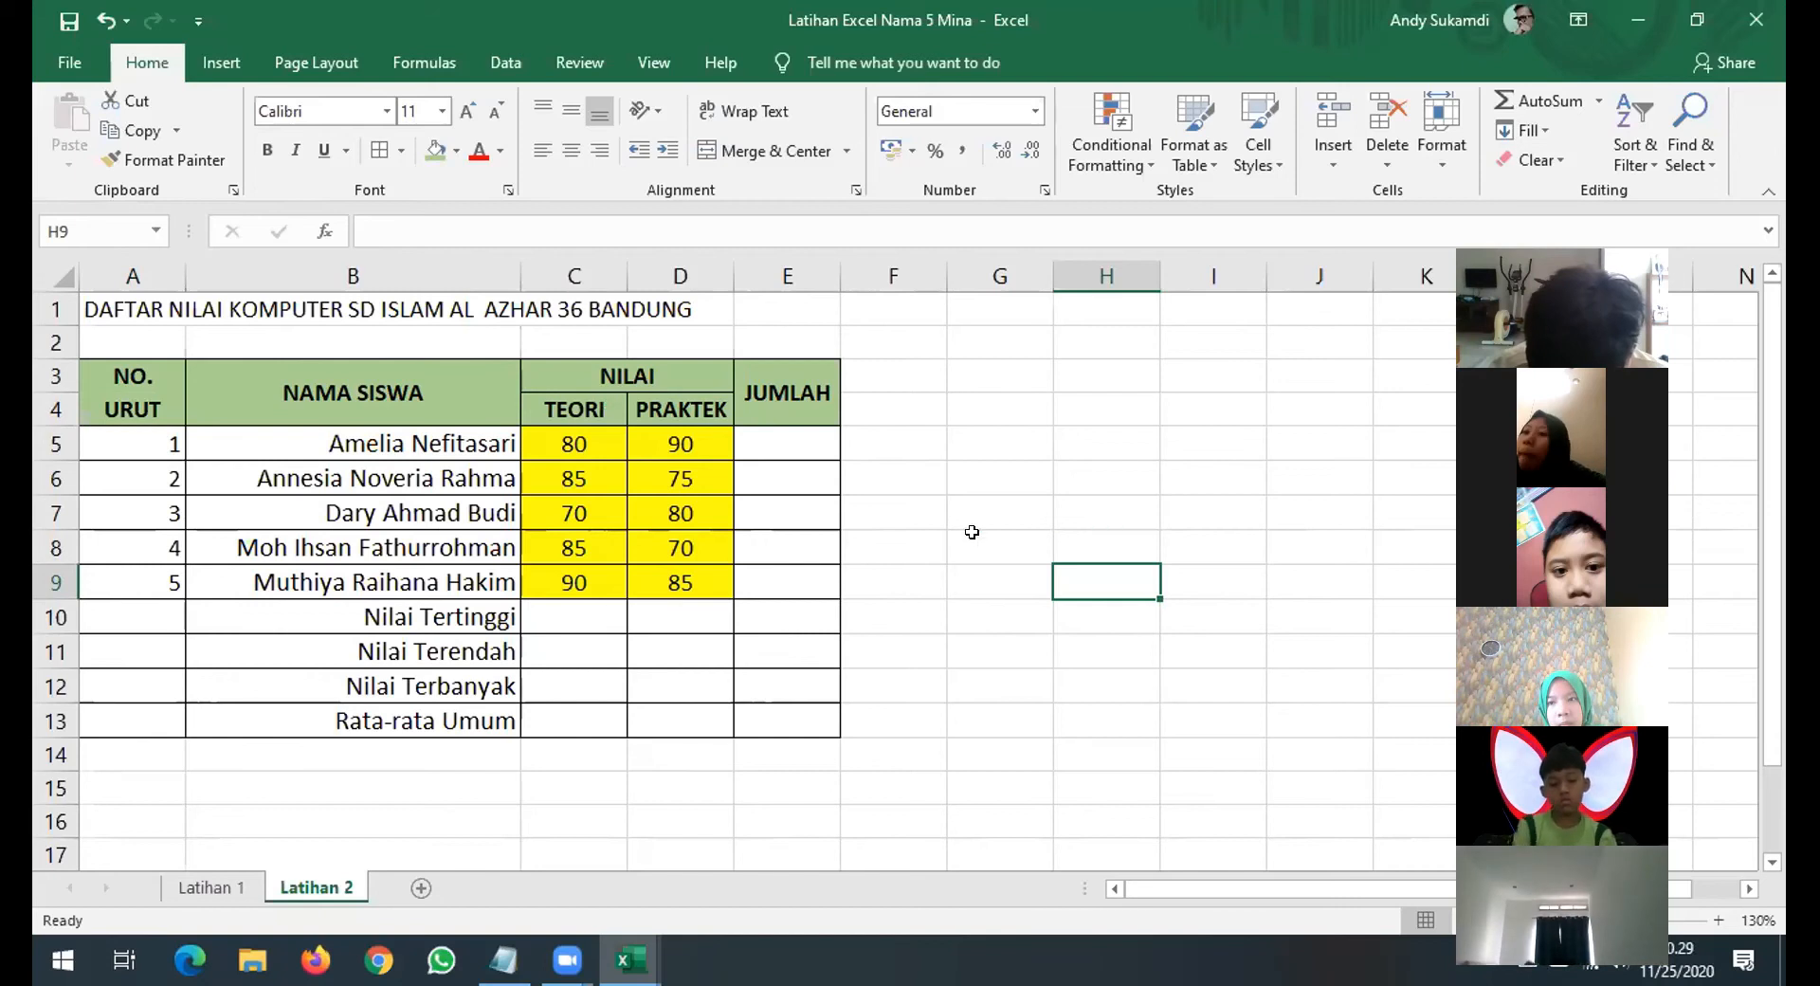
{"action": "left_click", "coordinate": [785, 441]}
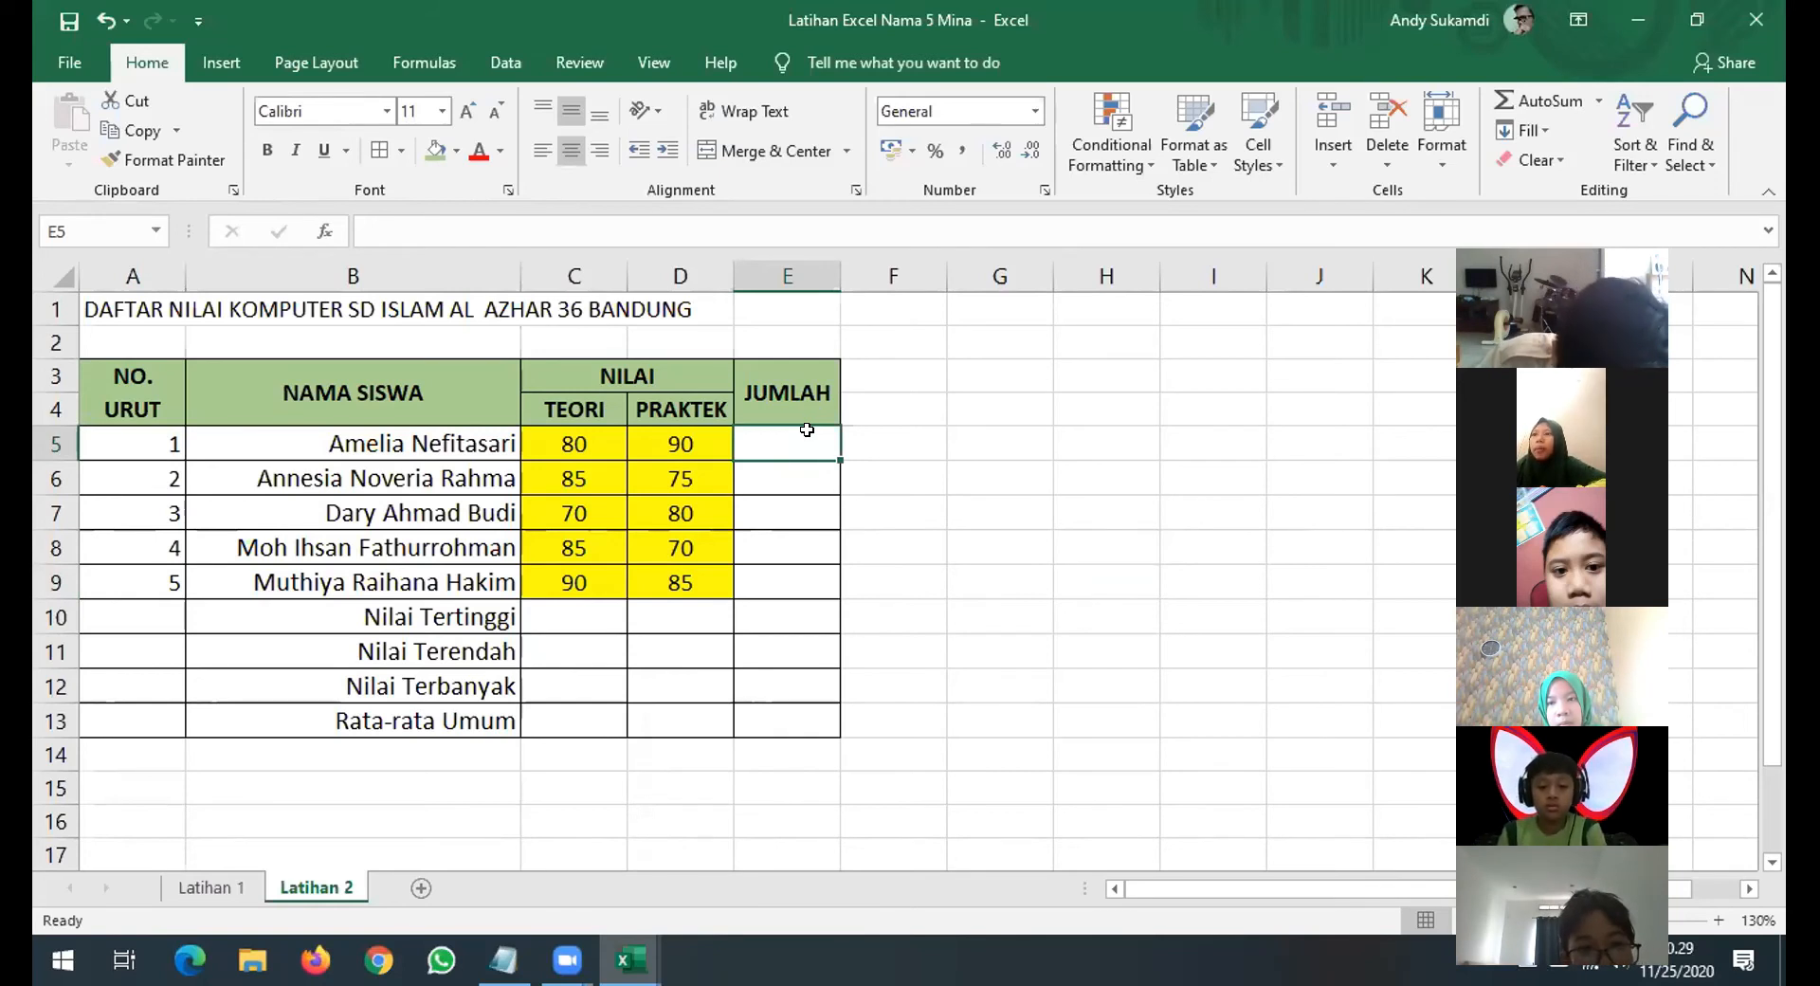
{"action": "type", "text": "="}
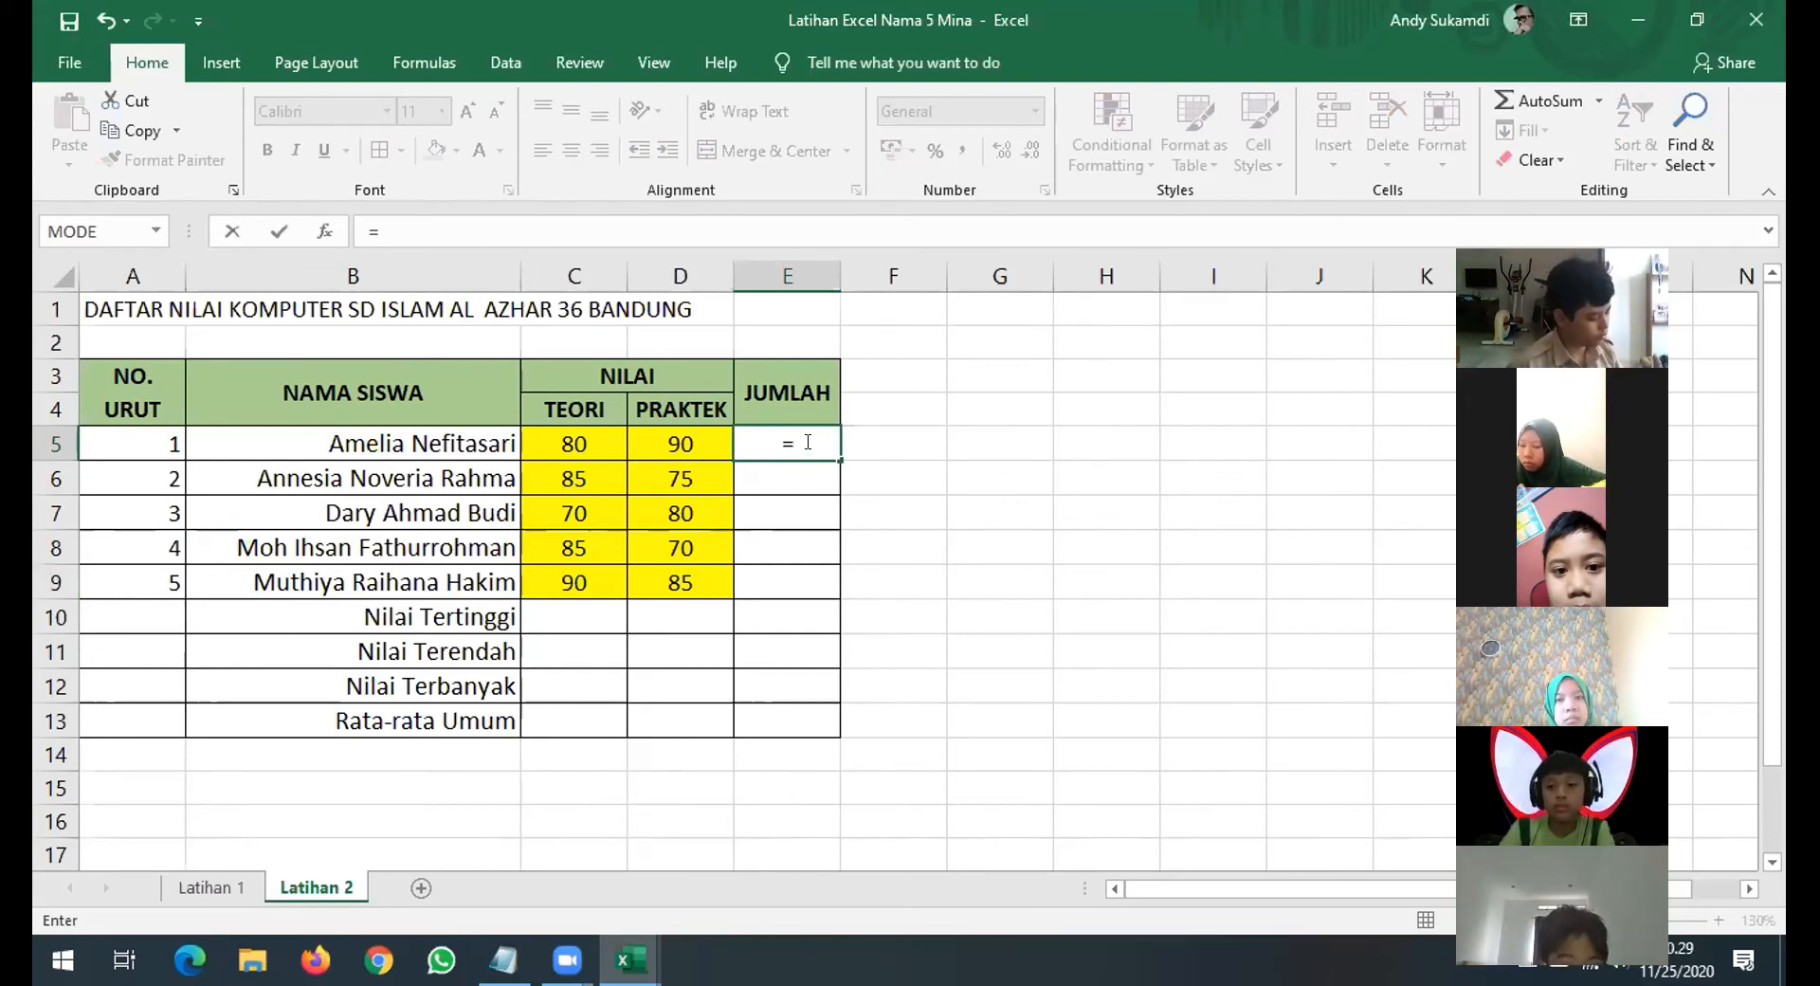
{"action": "left_click", "coordinate": [1030, 416]}
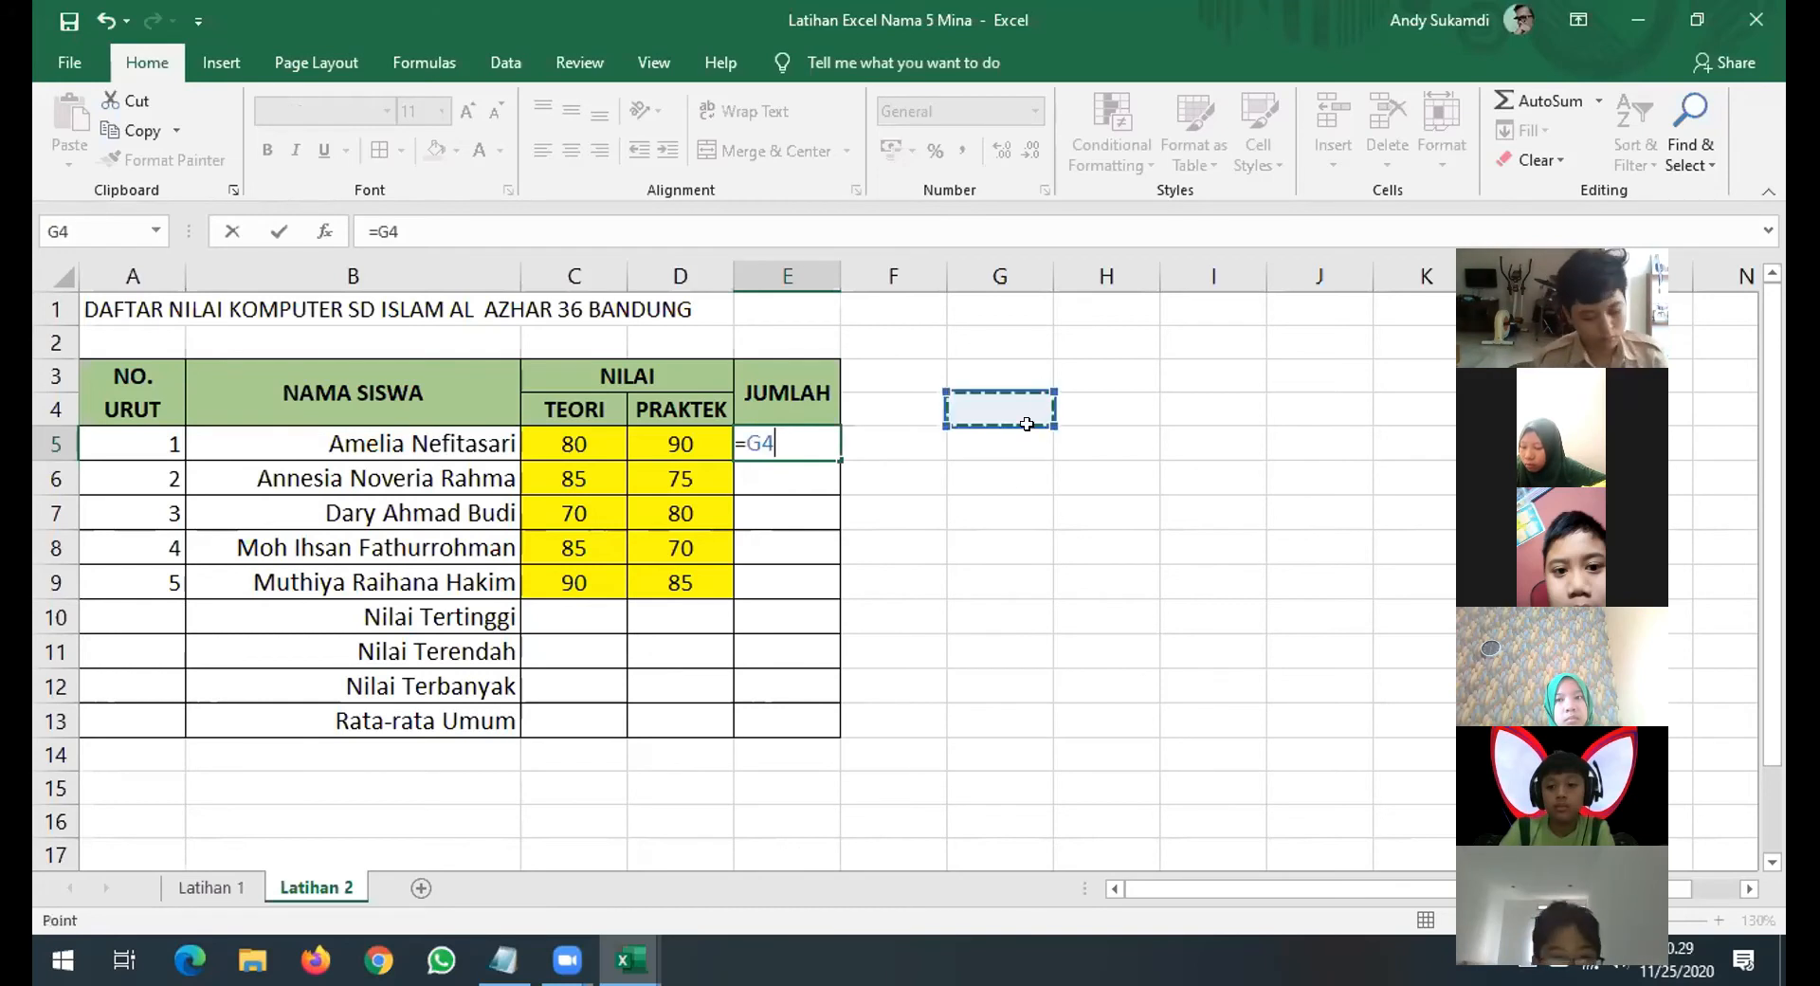
{"action": "left_click", "coordinate": [1072, 589]}
{"action": "left_click", "coordinate": [1033, 718]}
{"action": "left_click", "coordinate": [1003, 365]}
{"action": "left_click", "coordinate": [997, 477]}
{"action": "left_click", "coordinate": [895, 648]}
{"action": "left_click", "coordinate": [1069, 469]}
{"action": "left_click", "coordinate": [1093, 367]}
{"action": "left_click", "coordinate": [955, 315]}
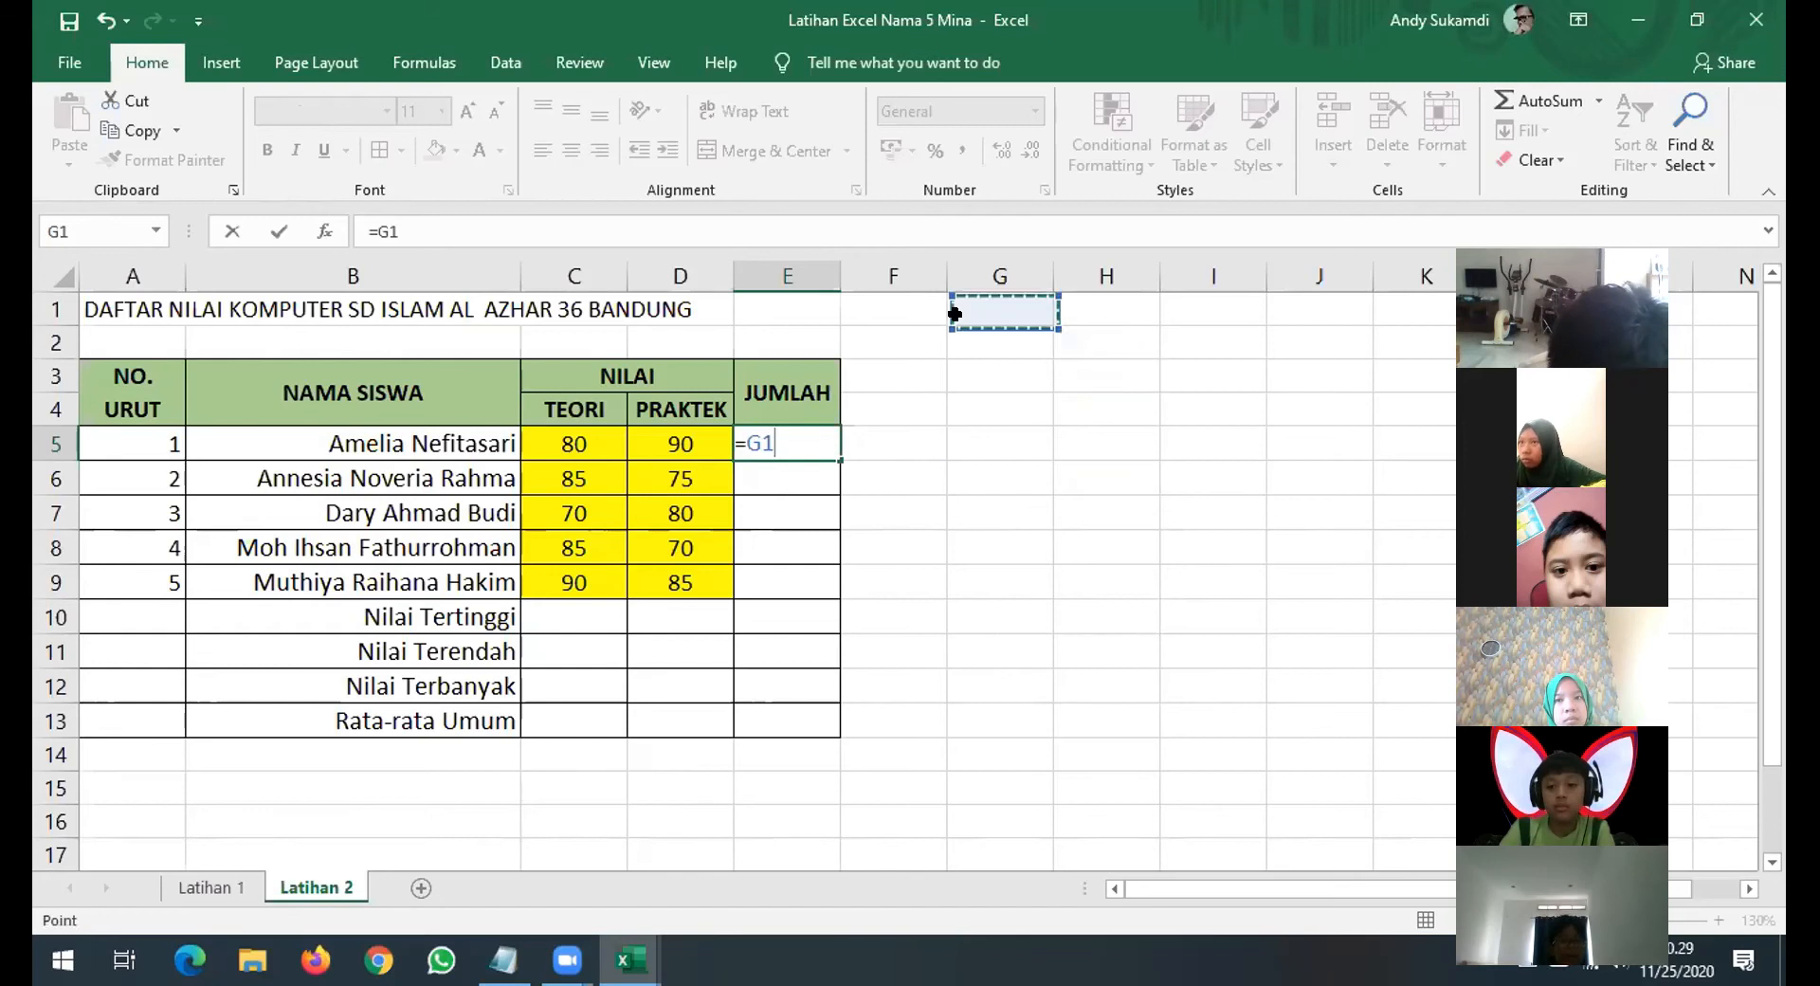
{"action": "left_click", "coordinate": [964, 471]}
{"action": "left_click", "coordinate": [1004, 686]}
{"action": "left_click", "coordinate": [989, 466]}
{"action": "left_click", "coordinate": [1076, 587]}
{"action": "left_click", "coordinate": [1031, 717]}
{"action": "left_click", "coordinate": [680, 821]}
{"action": "left_click", "coordinate": [573, 821]}
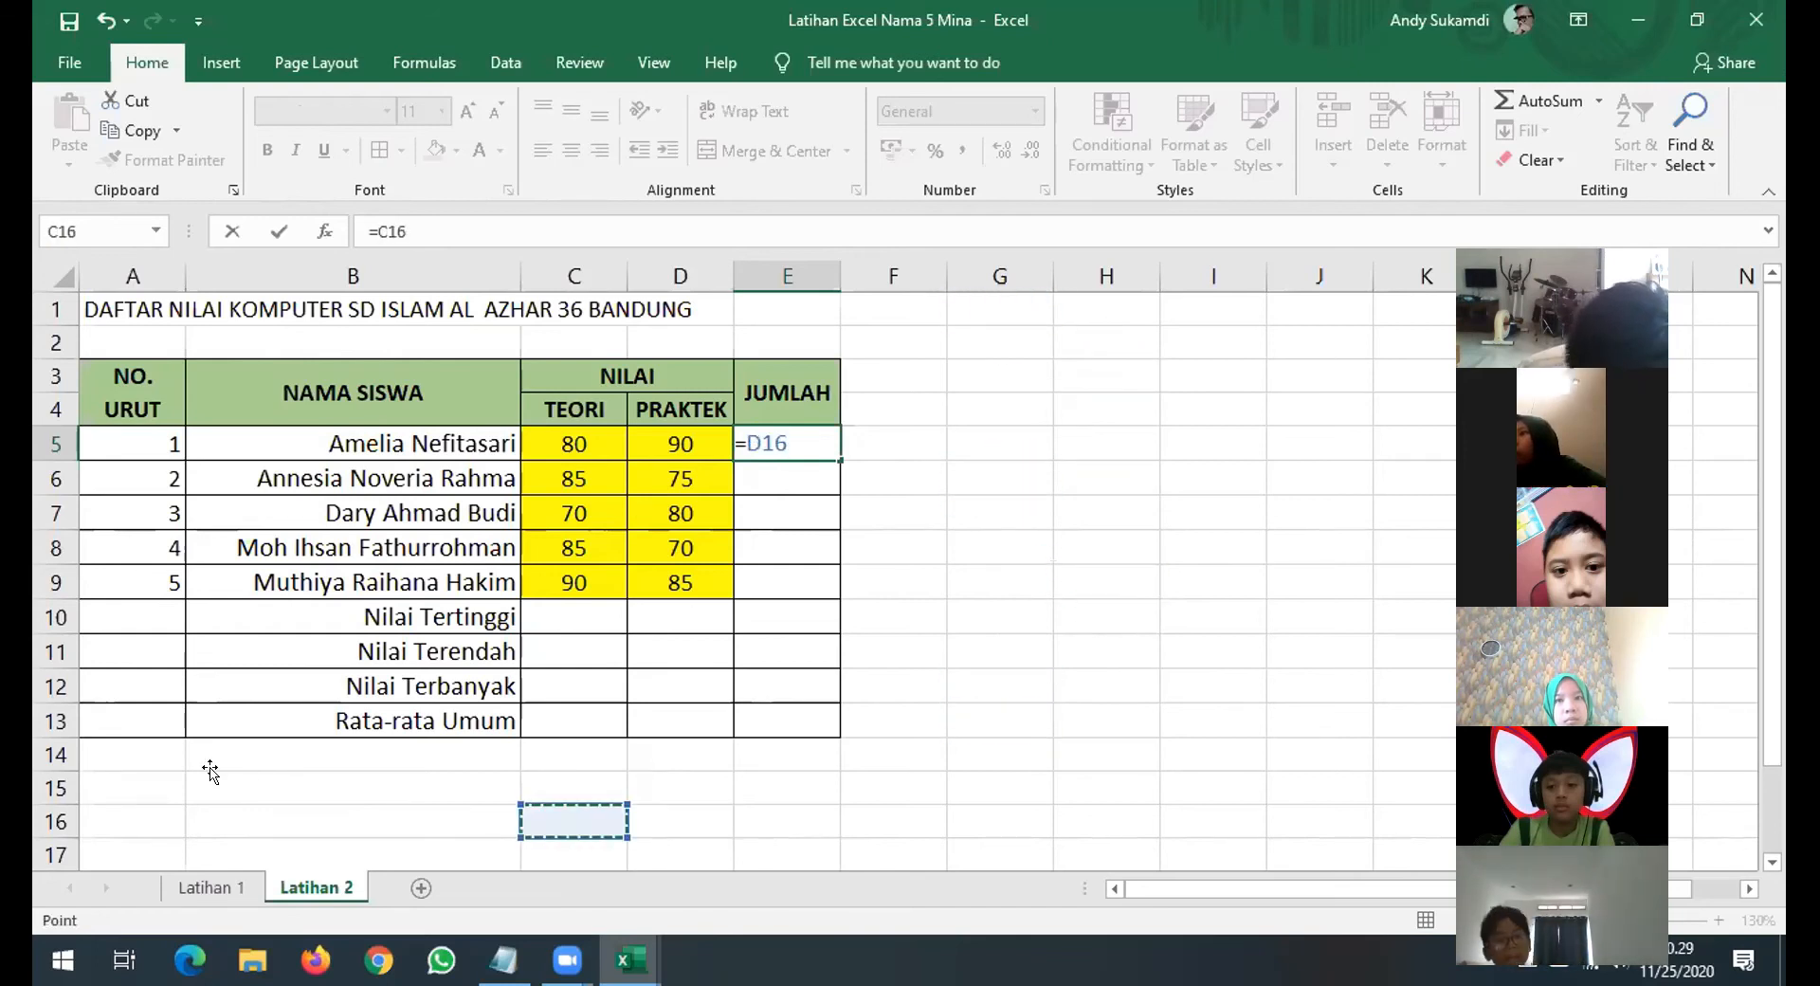
{"action": "left_click_drag", "start_coordinate": [209, 787], "coordinate": [569, 787]}
{"action": "left_click_drag", "start_coordinate": [679, 651], "coordinate": [1087, 608]}
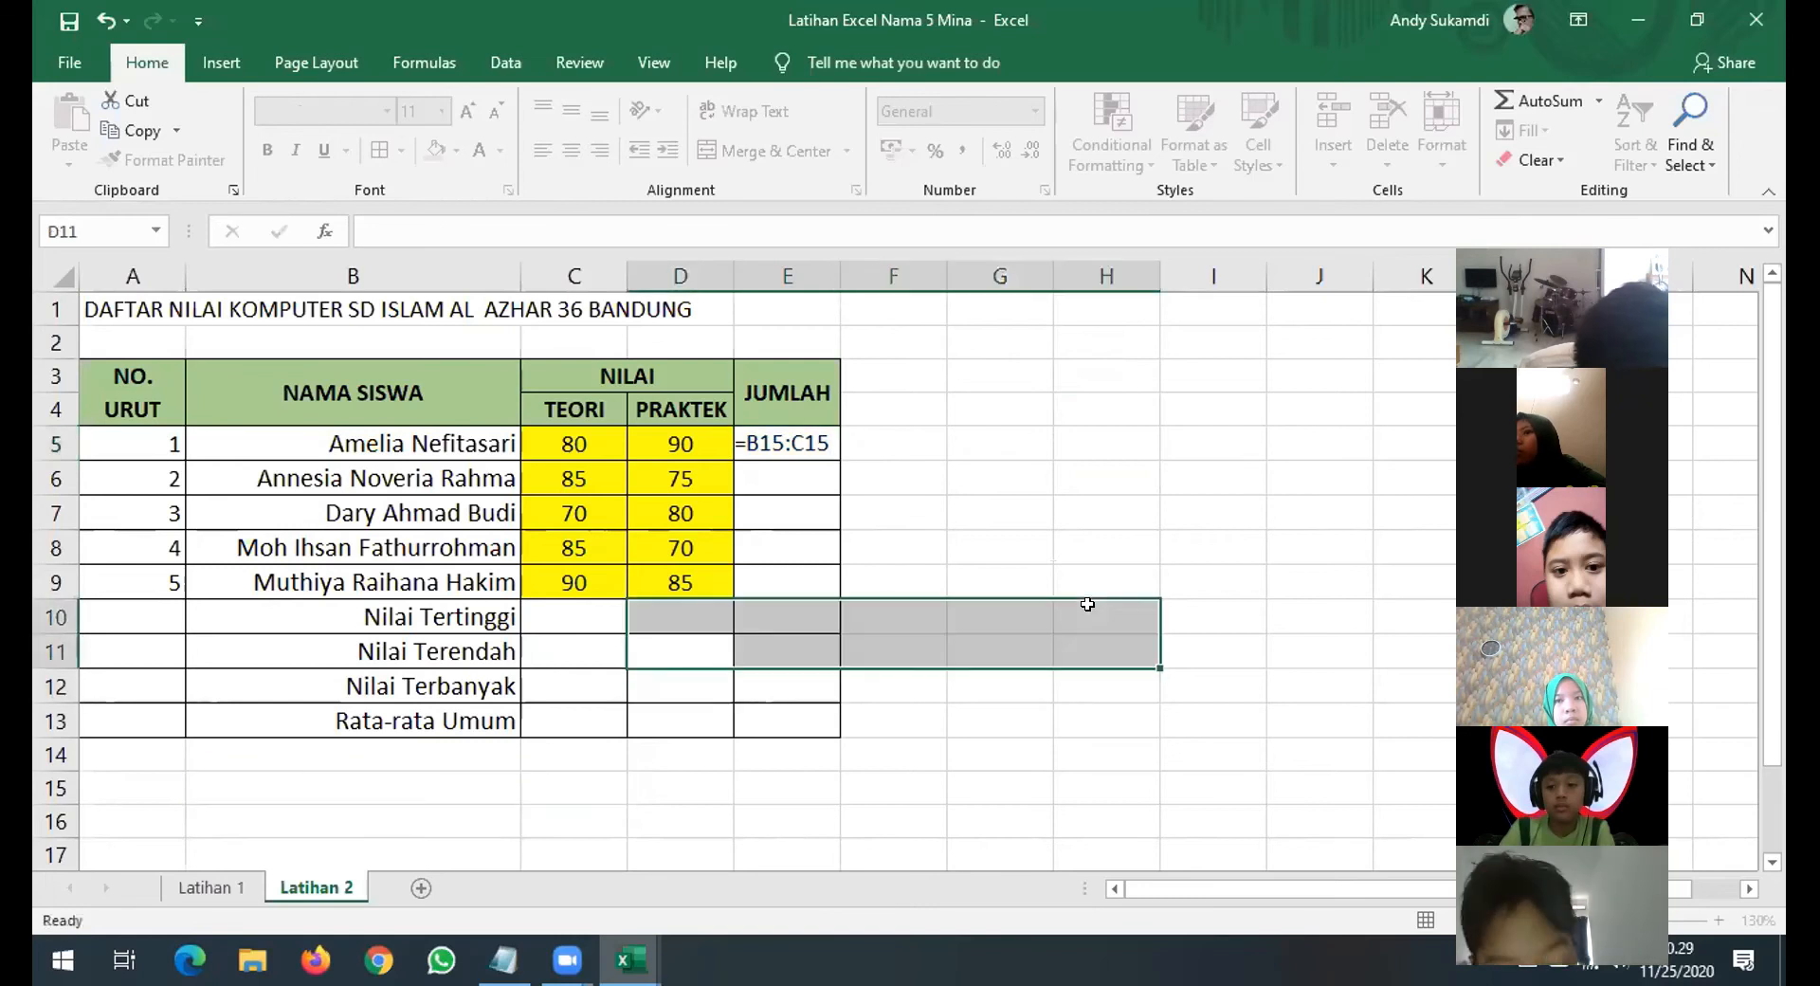
{"action": "left_click", "coordinate": [1068, 406]}
{"action": "left_click", "coordinate": [1005, 346]}
{"action": "left_click", "coordinate": [786, 431]}
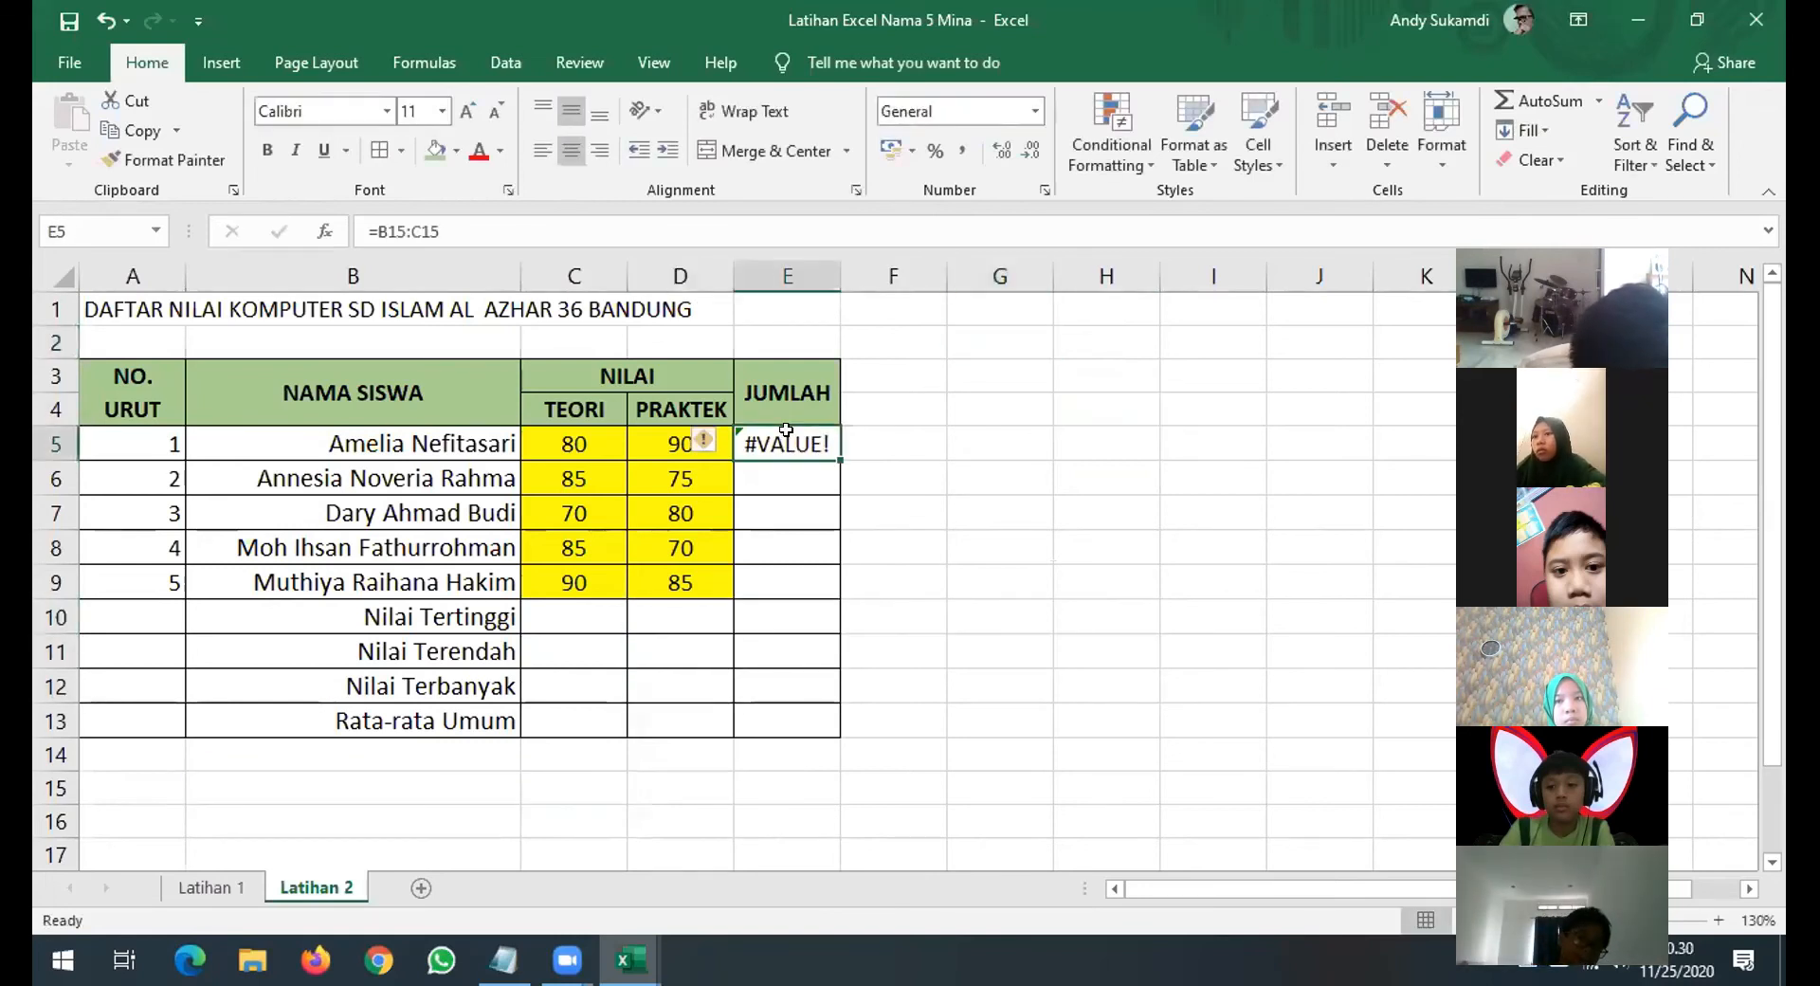
{"action": "key", "text": "Delete"}
{"action": "type", "text": "="}
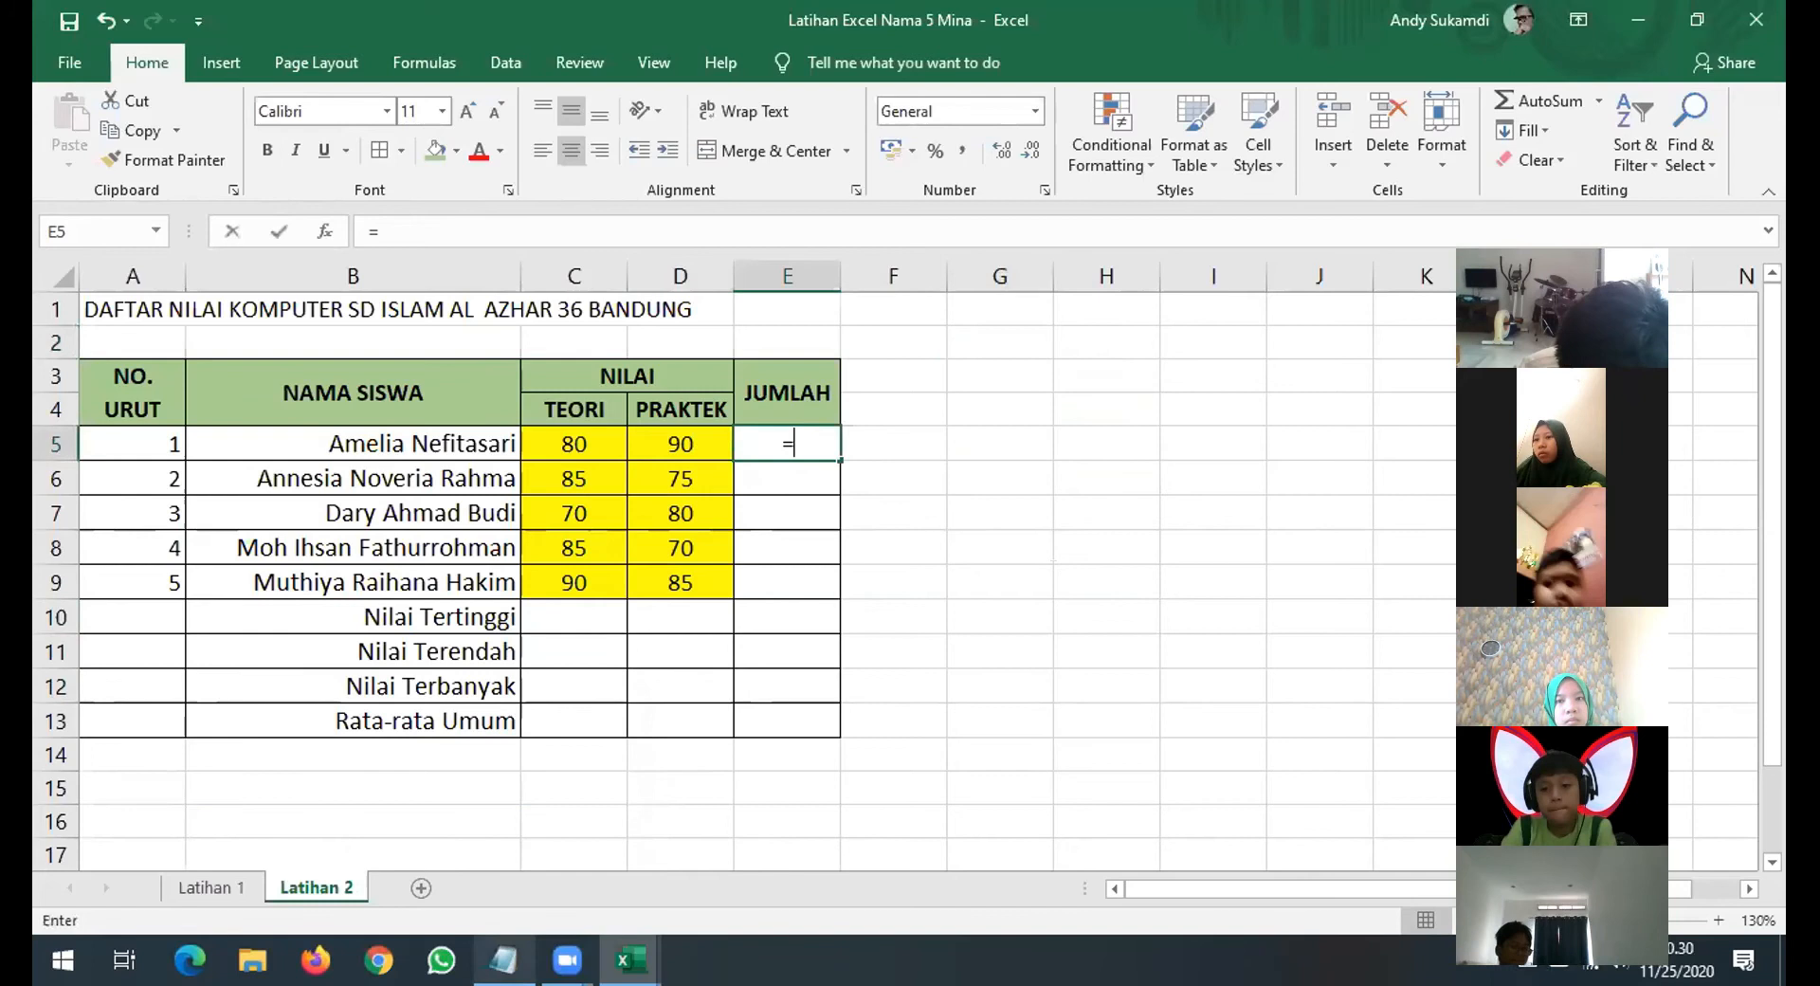
{"action": "left_click", "coordinate": [1064, 479]}
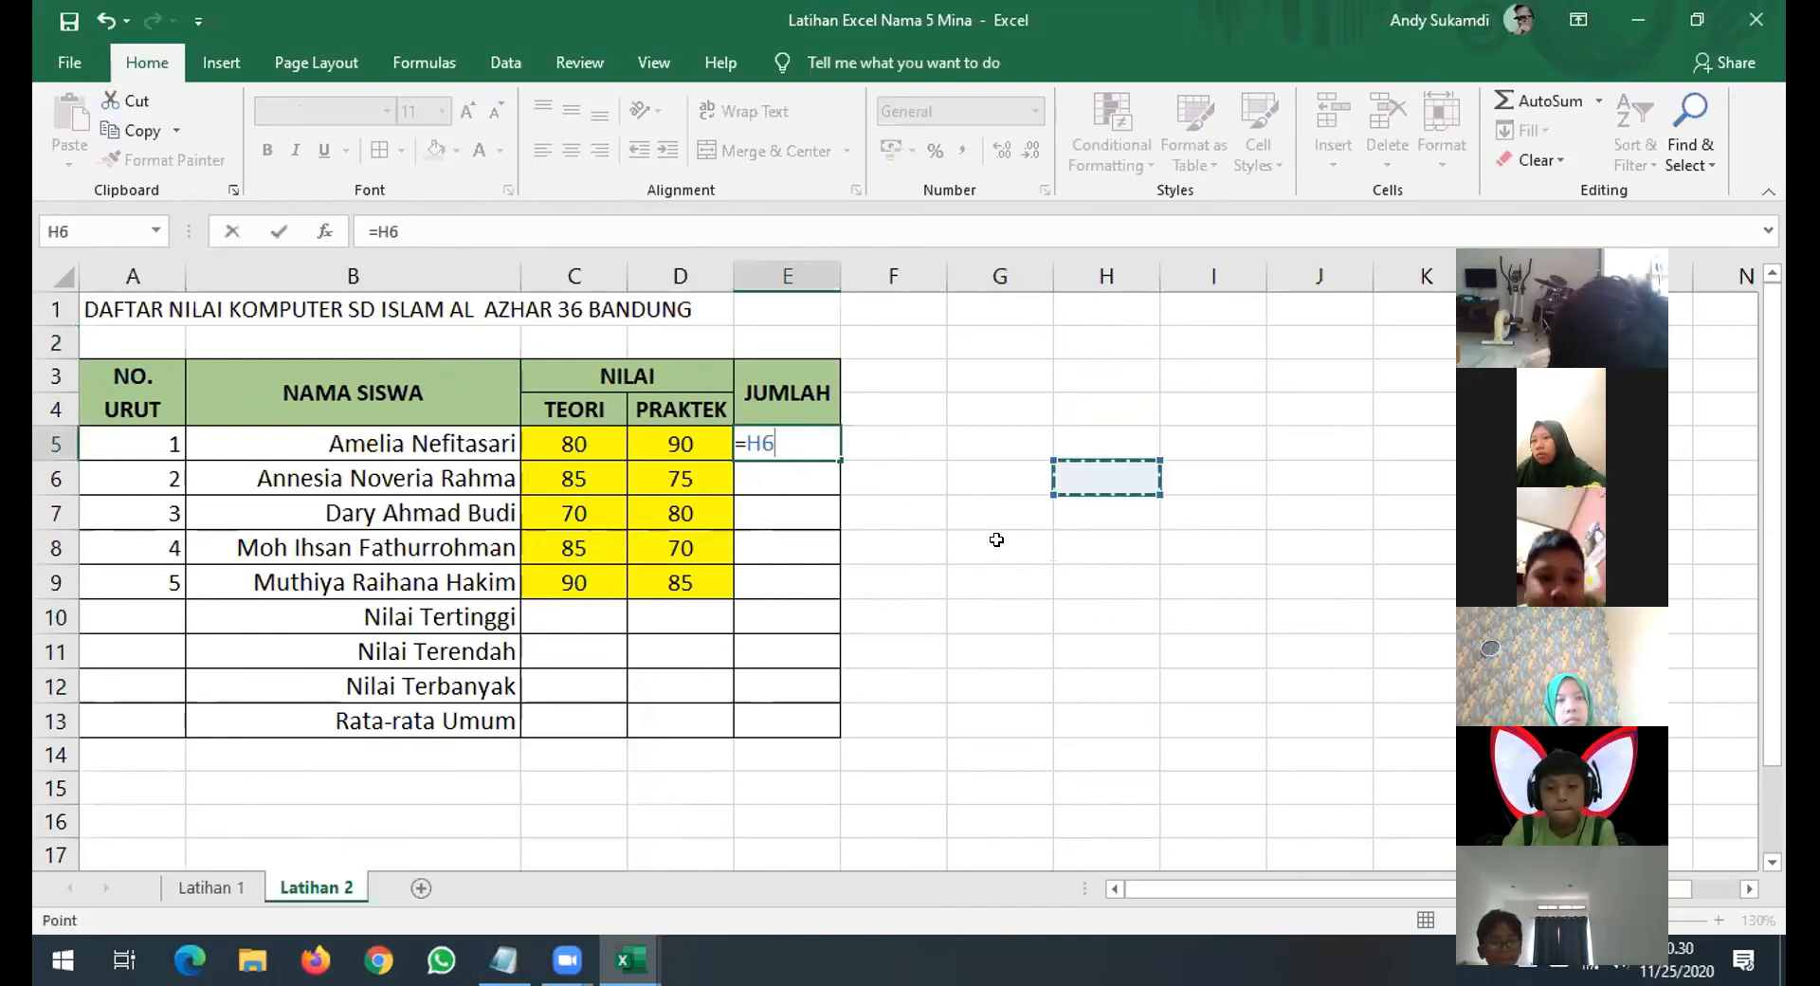
{"action": "left_click", "coordinate": [972, 585]}
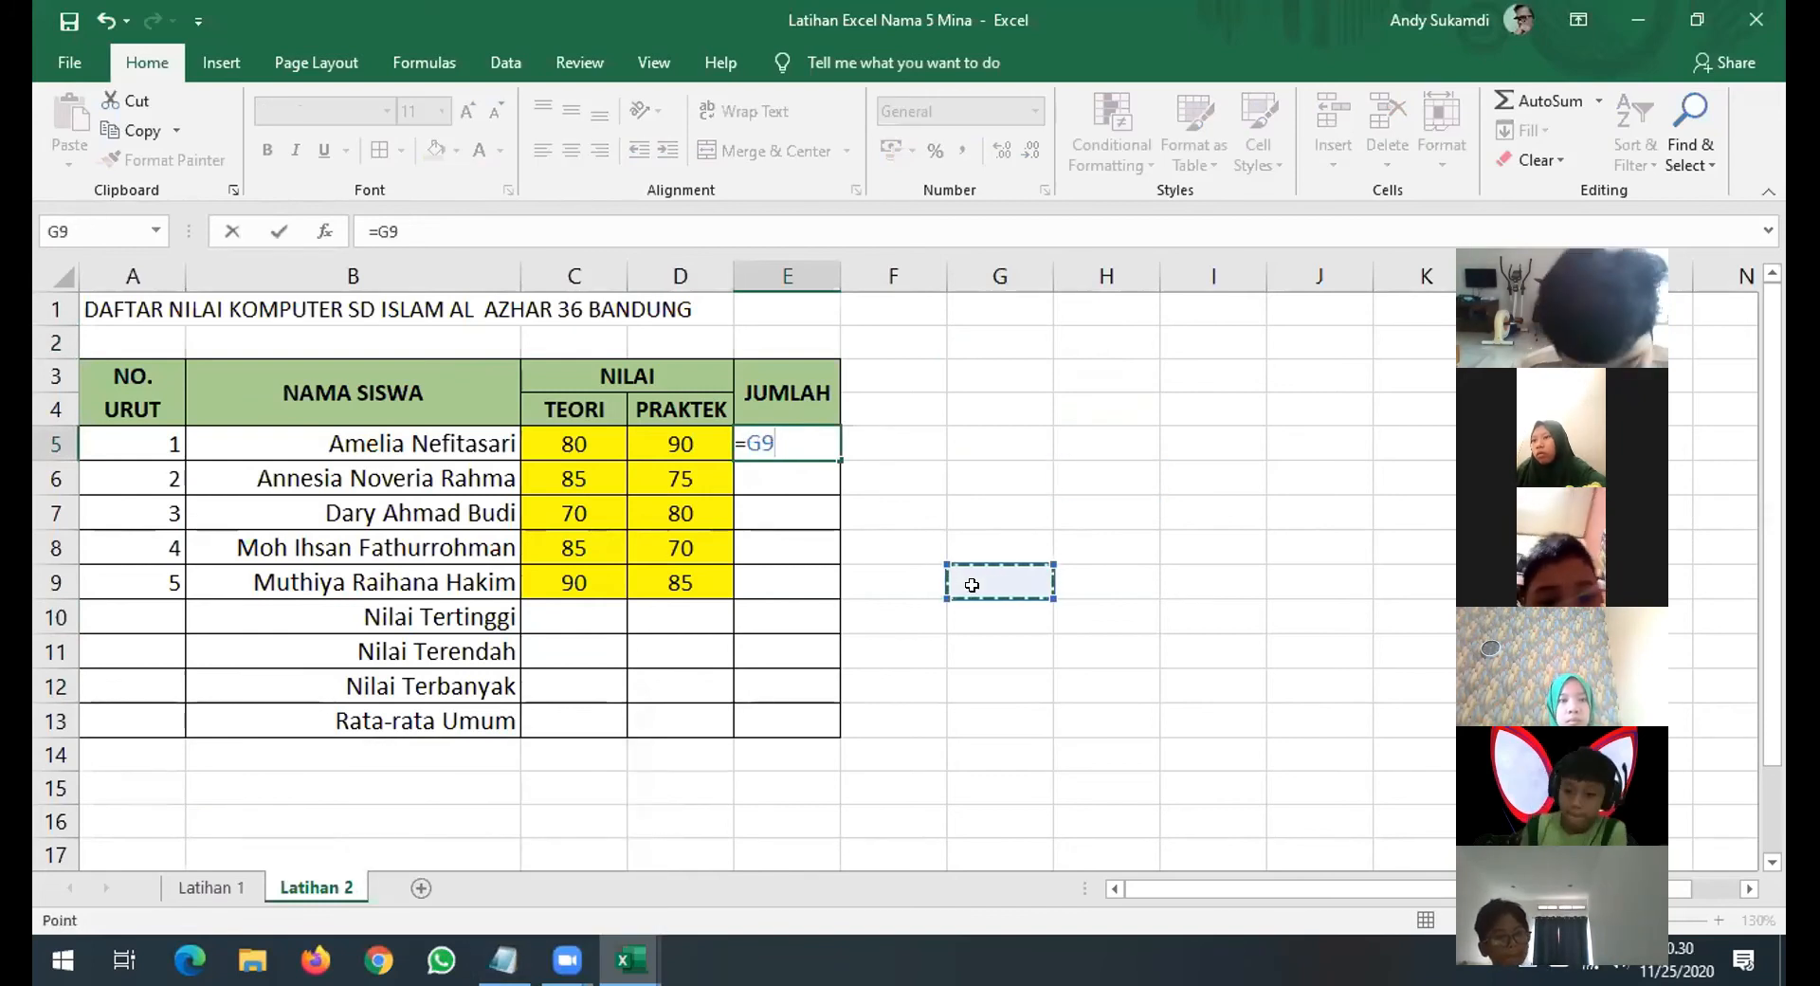
{"action": "key", "text": "Escape"}
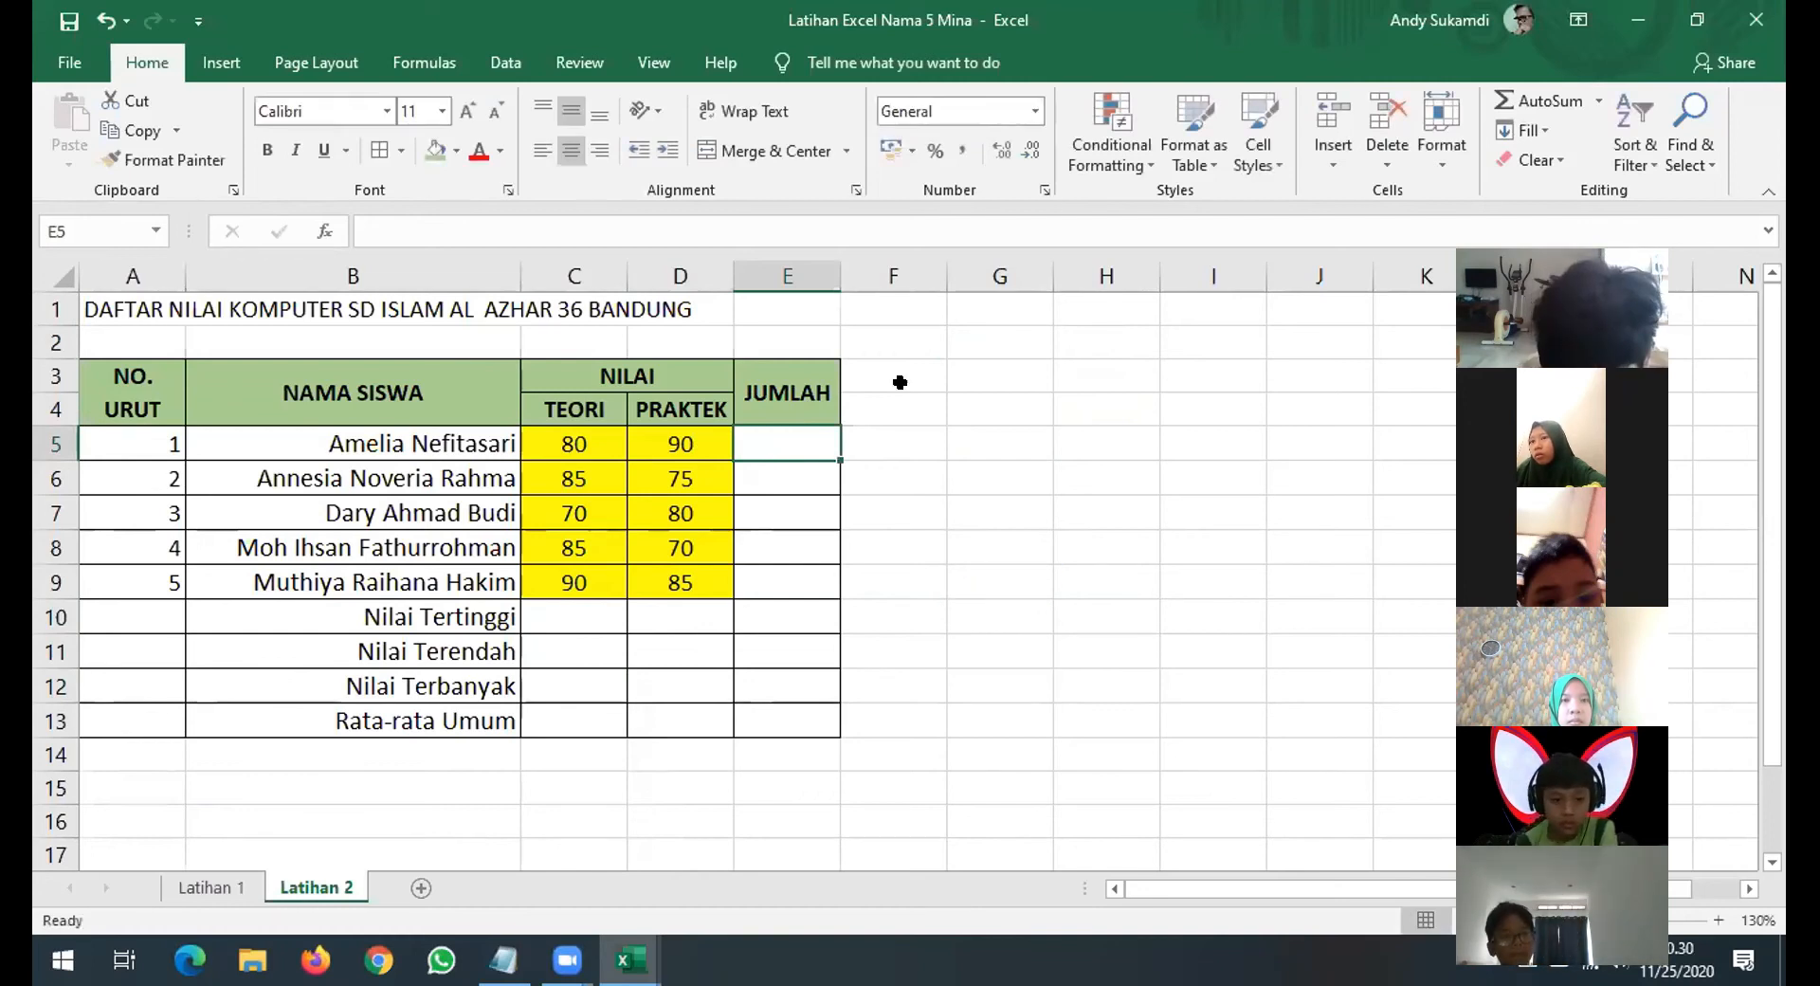
Calculate the first student's JUMLAH in E5 by summing the TEORI and PRAKTEK scores with =SUM(C5:D5).
{"action": "type", "text": "=S"}
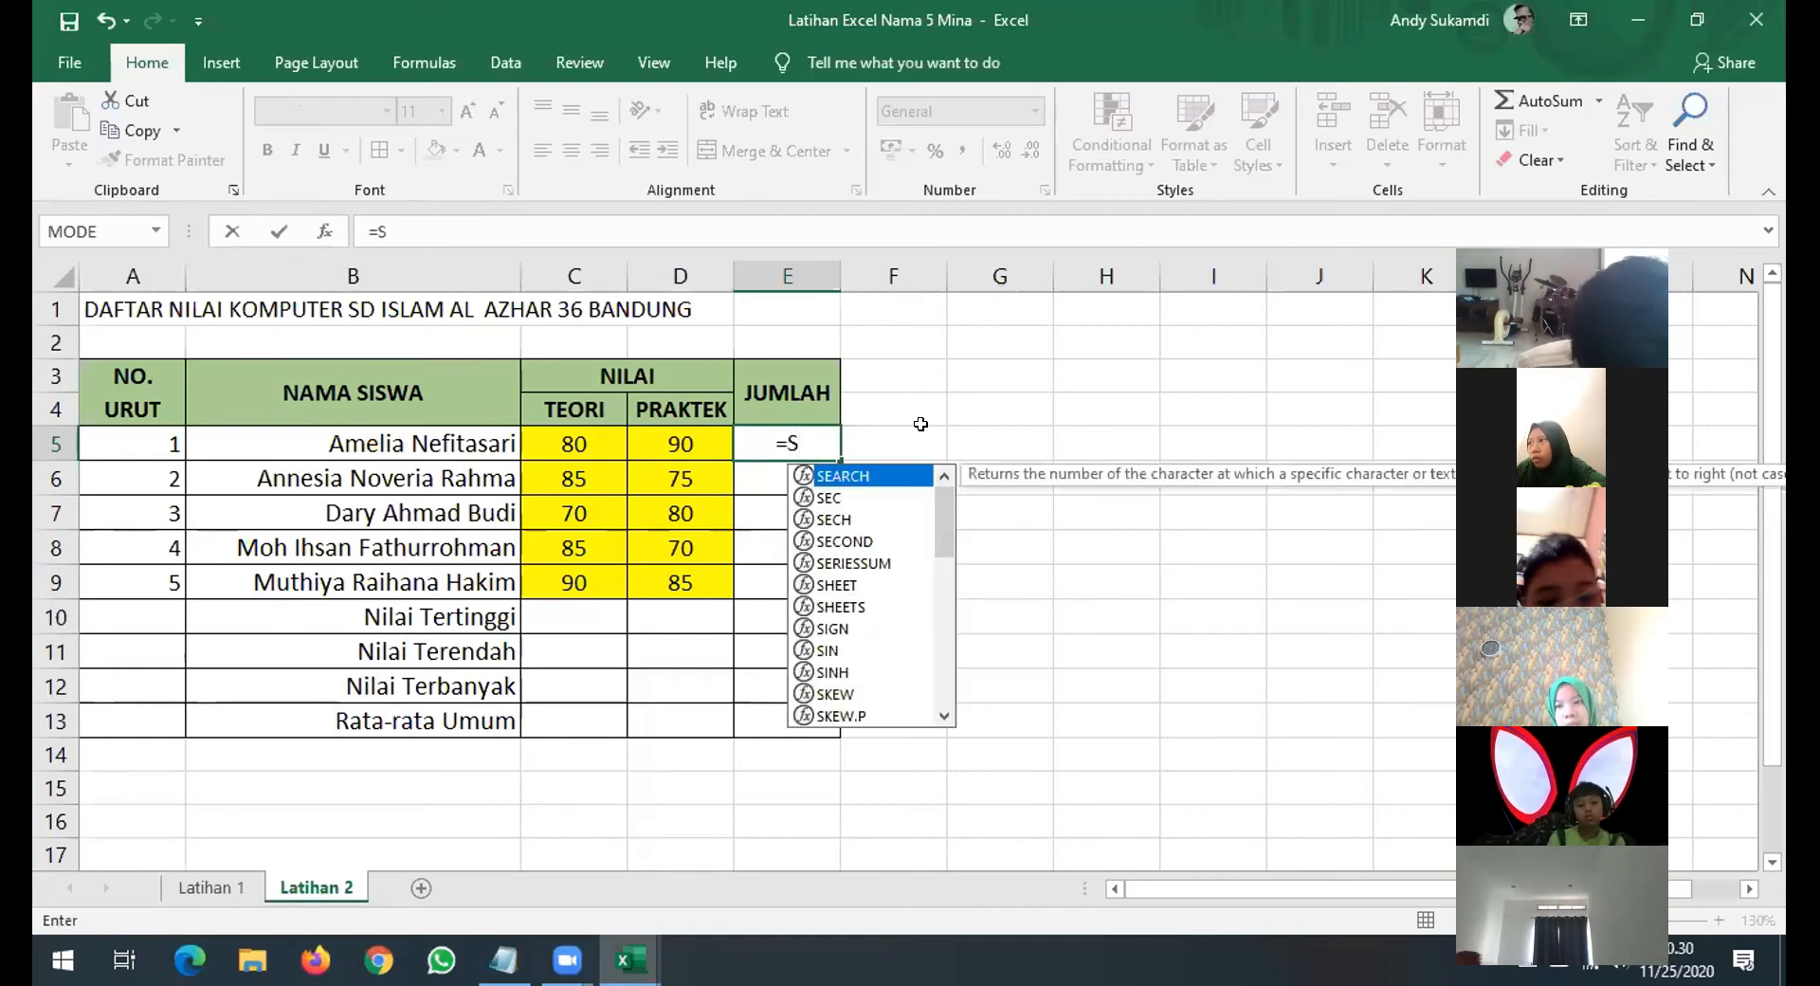
{"action": "type", "text": "UM"}
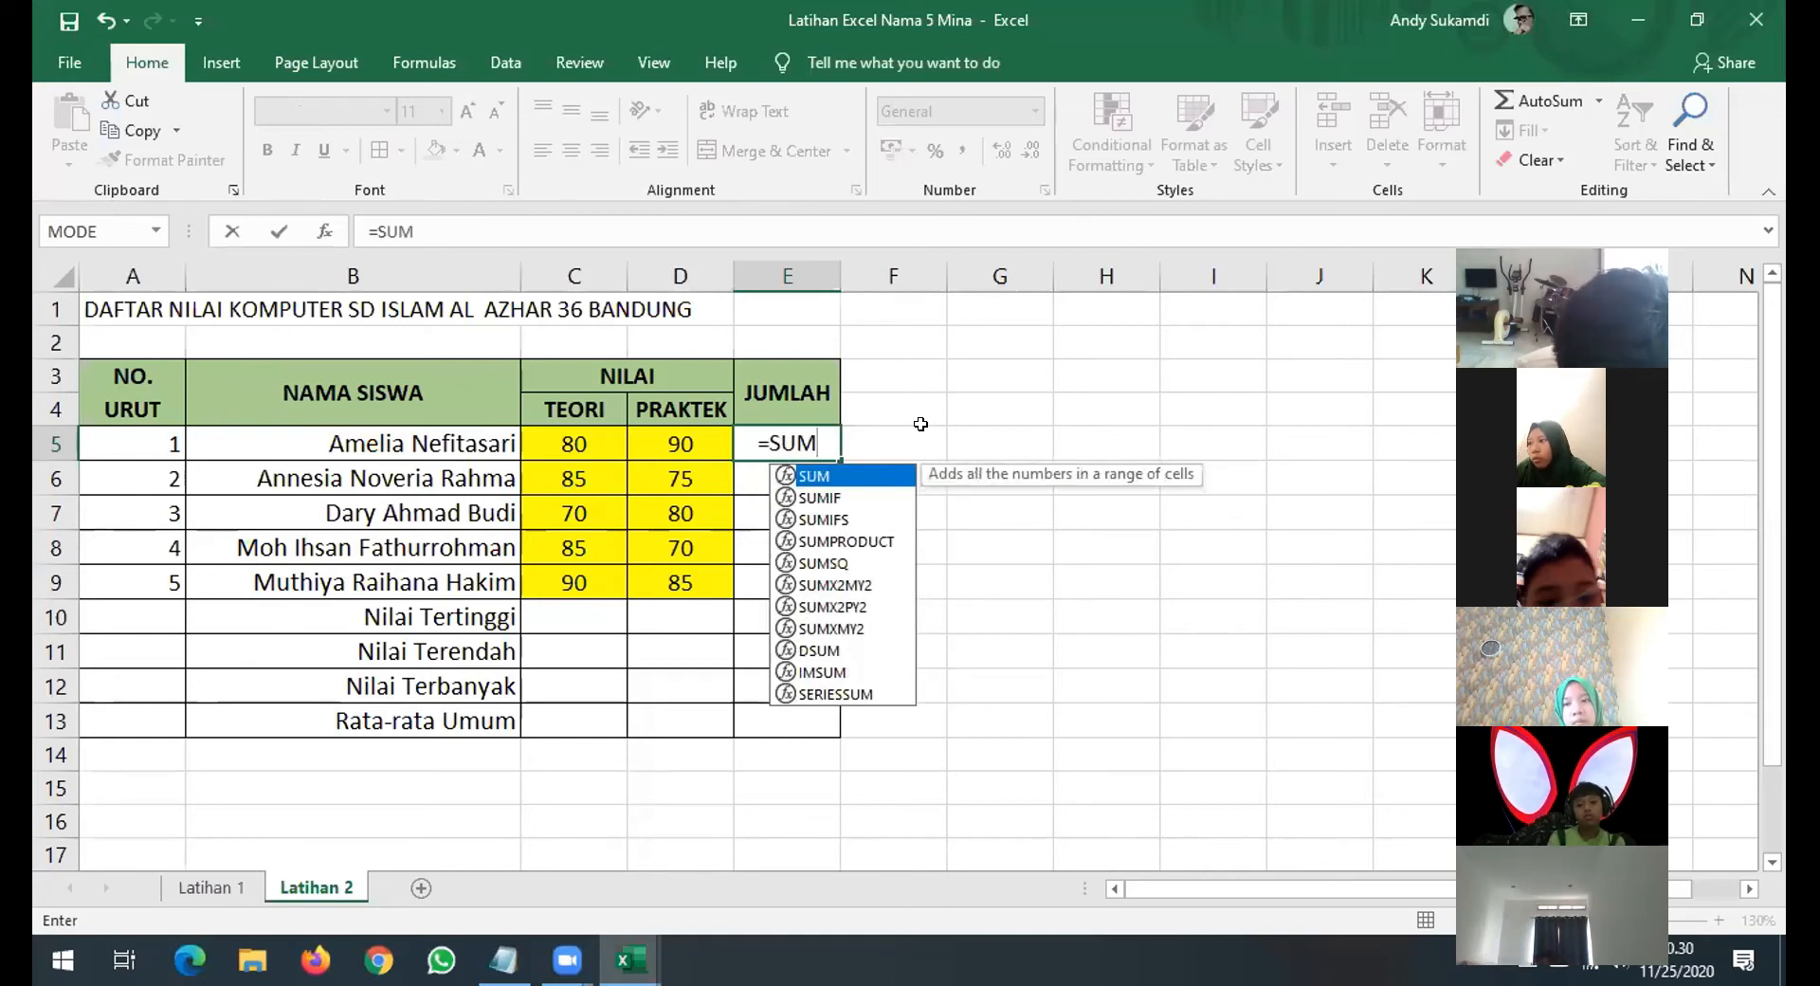
{"action": "type", "text": "("}
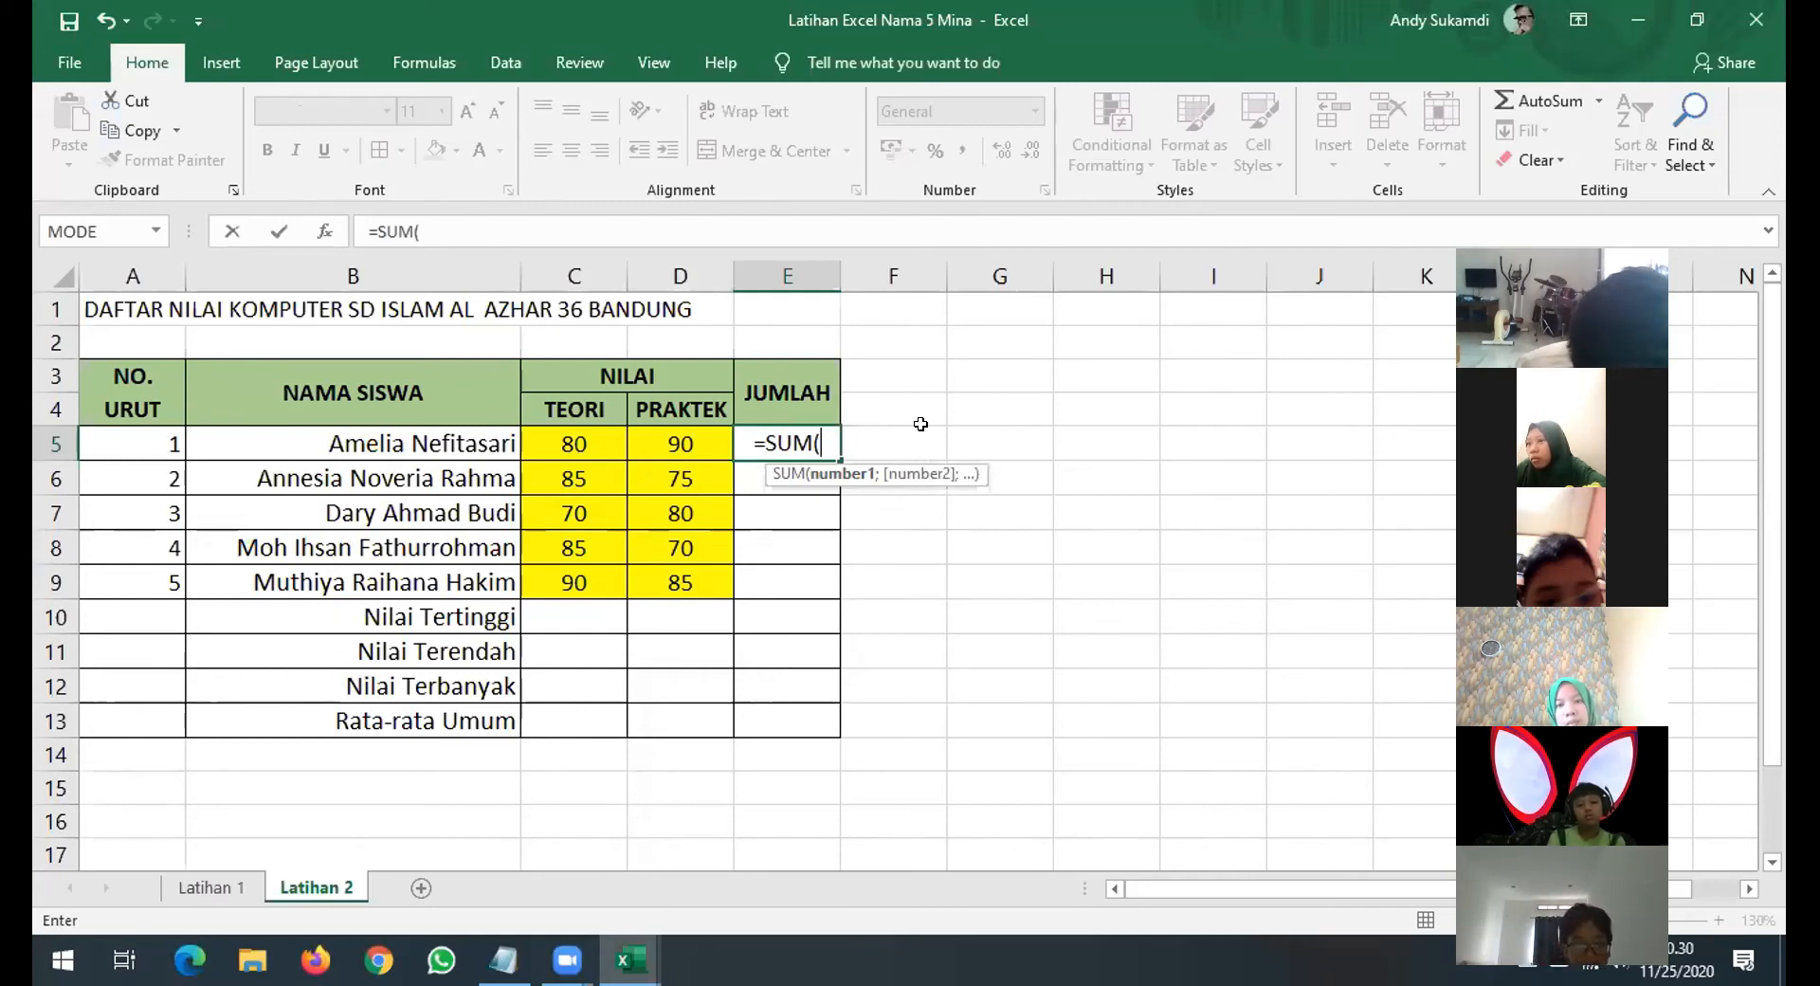
{"action": "type", "text": "C"}
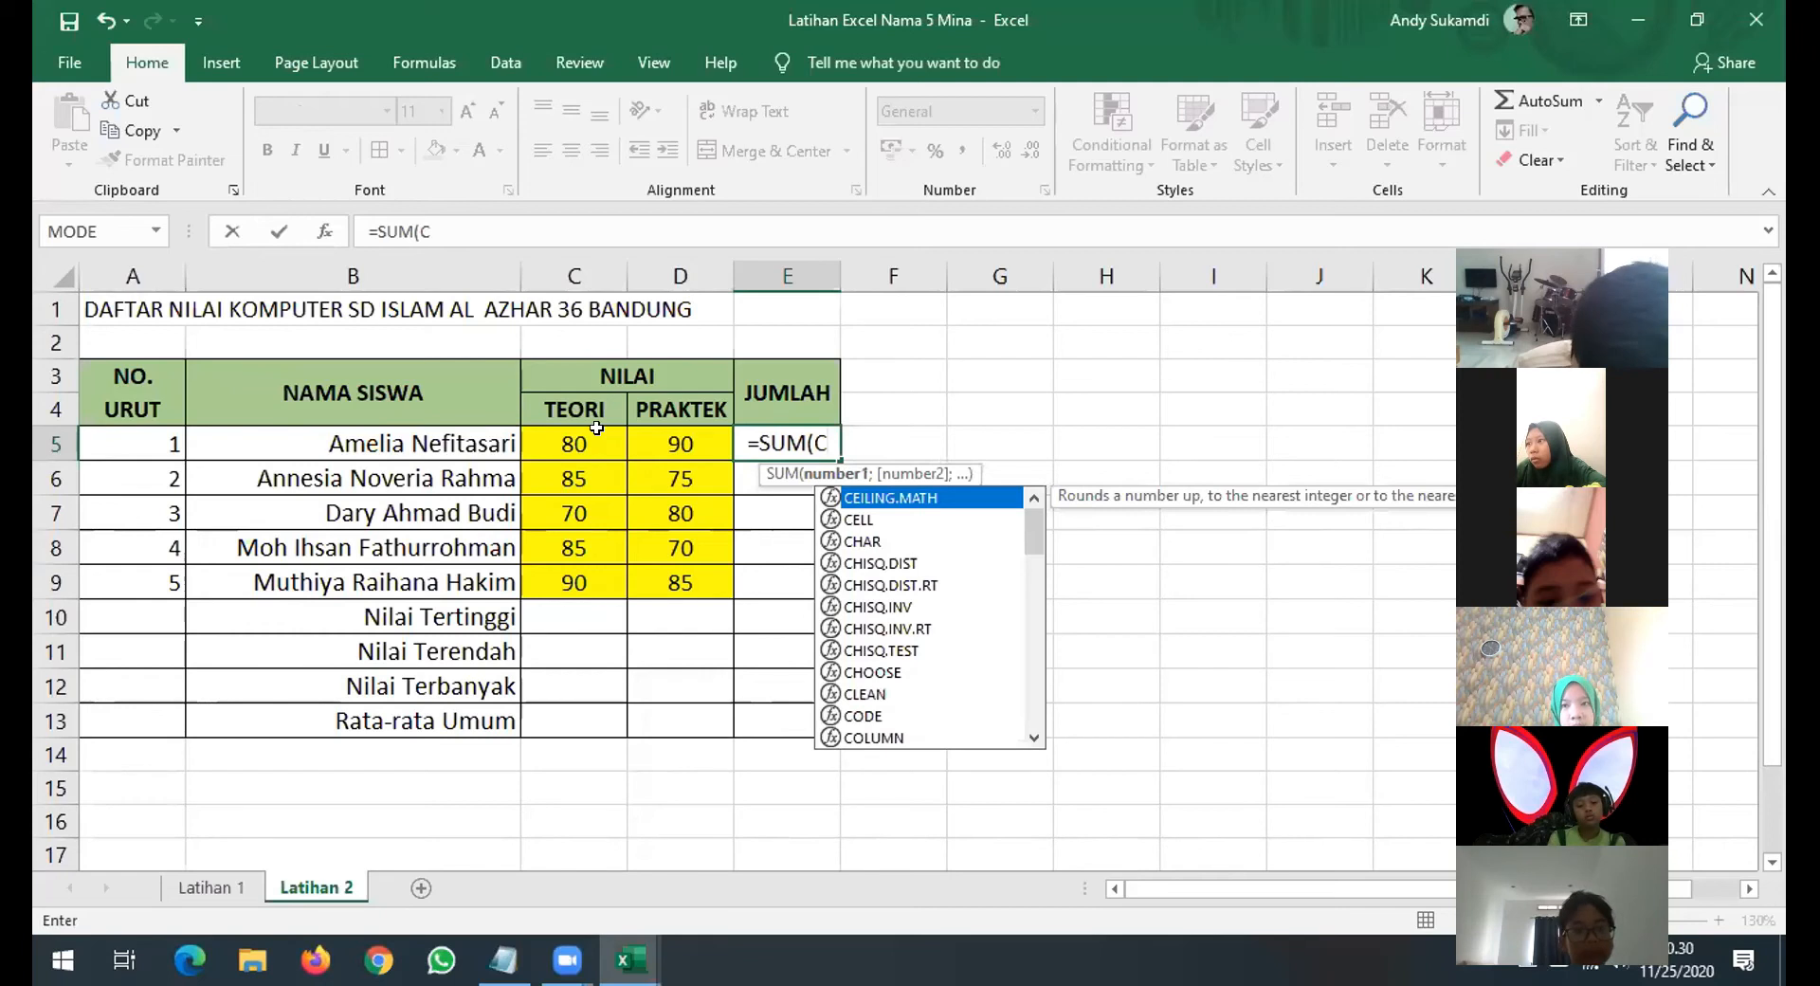
{"action": "type", "text": "5:"}
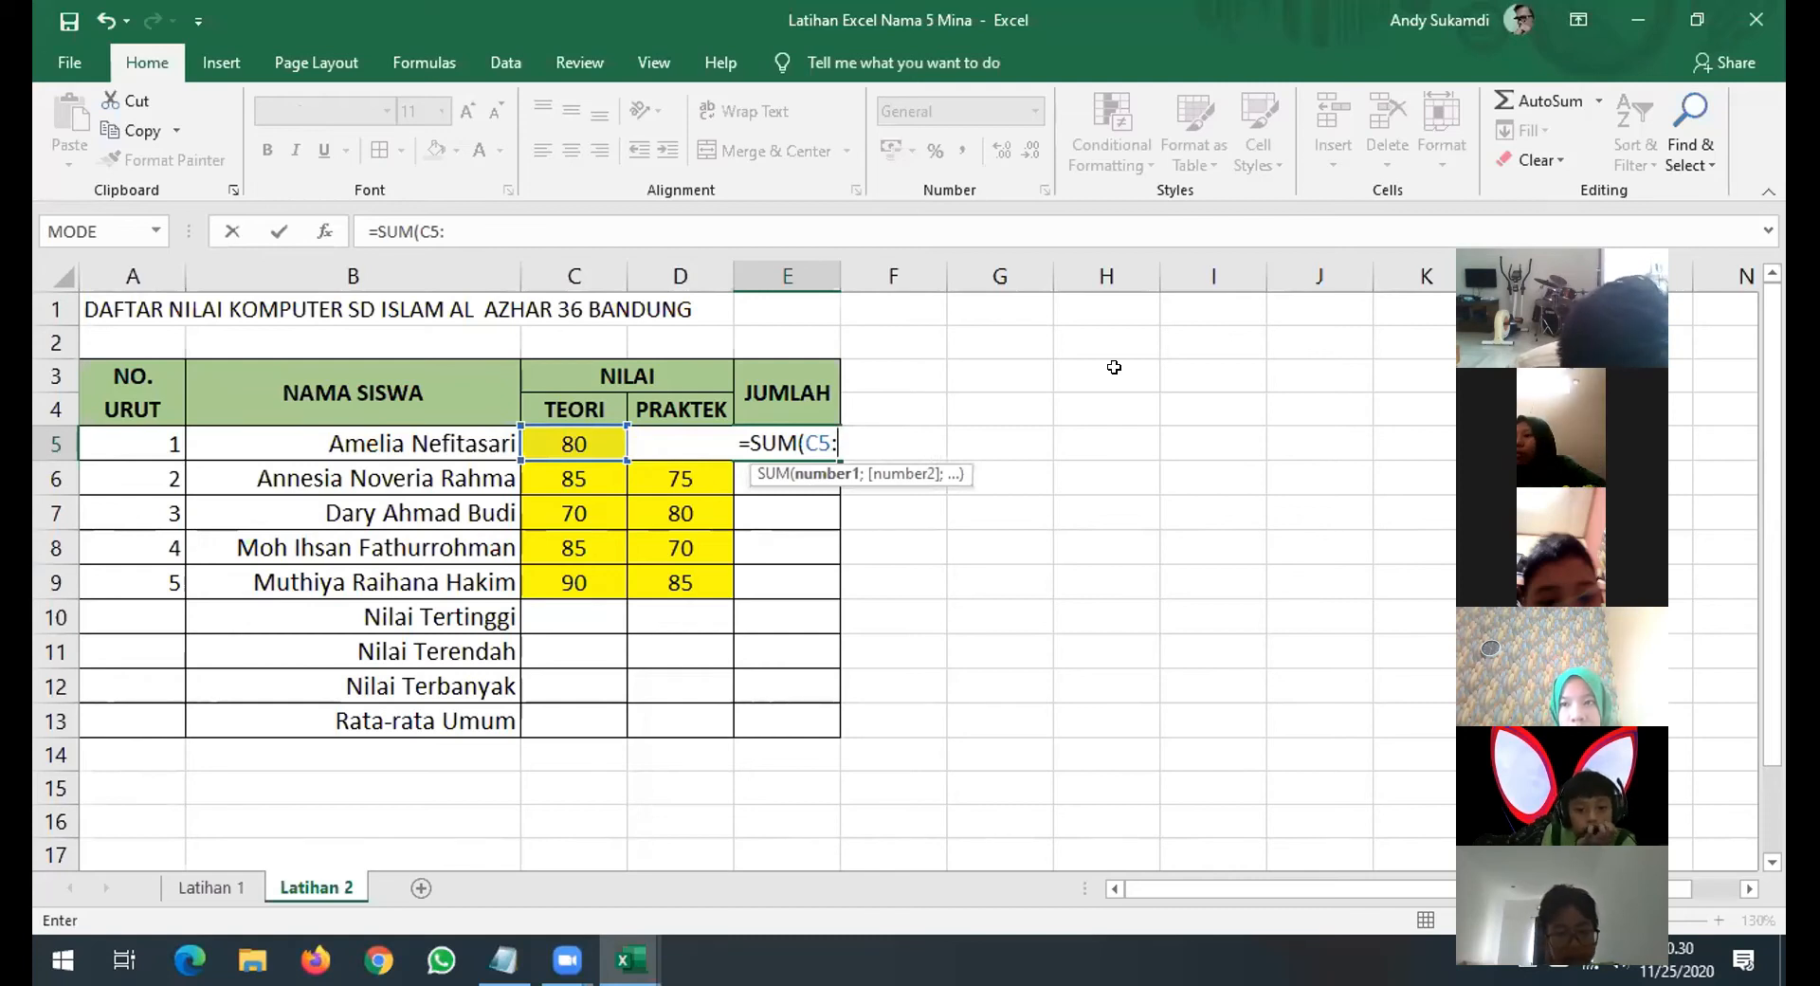
{"action": "type", "text": "D5"}
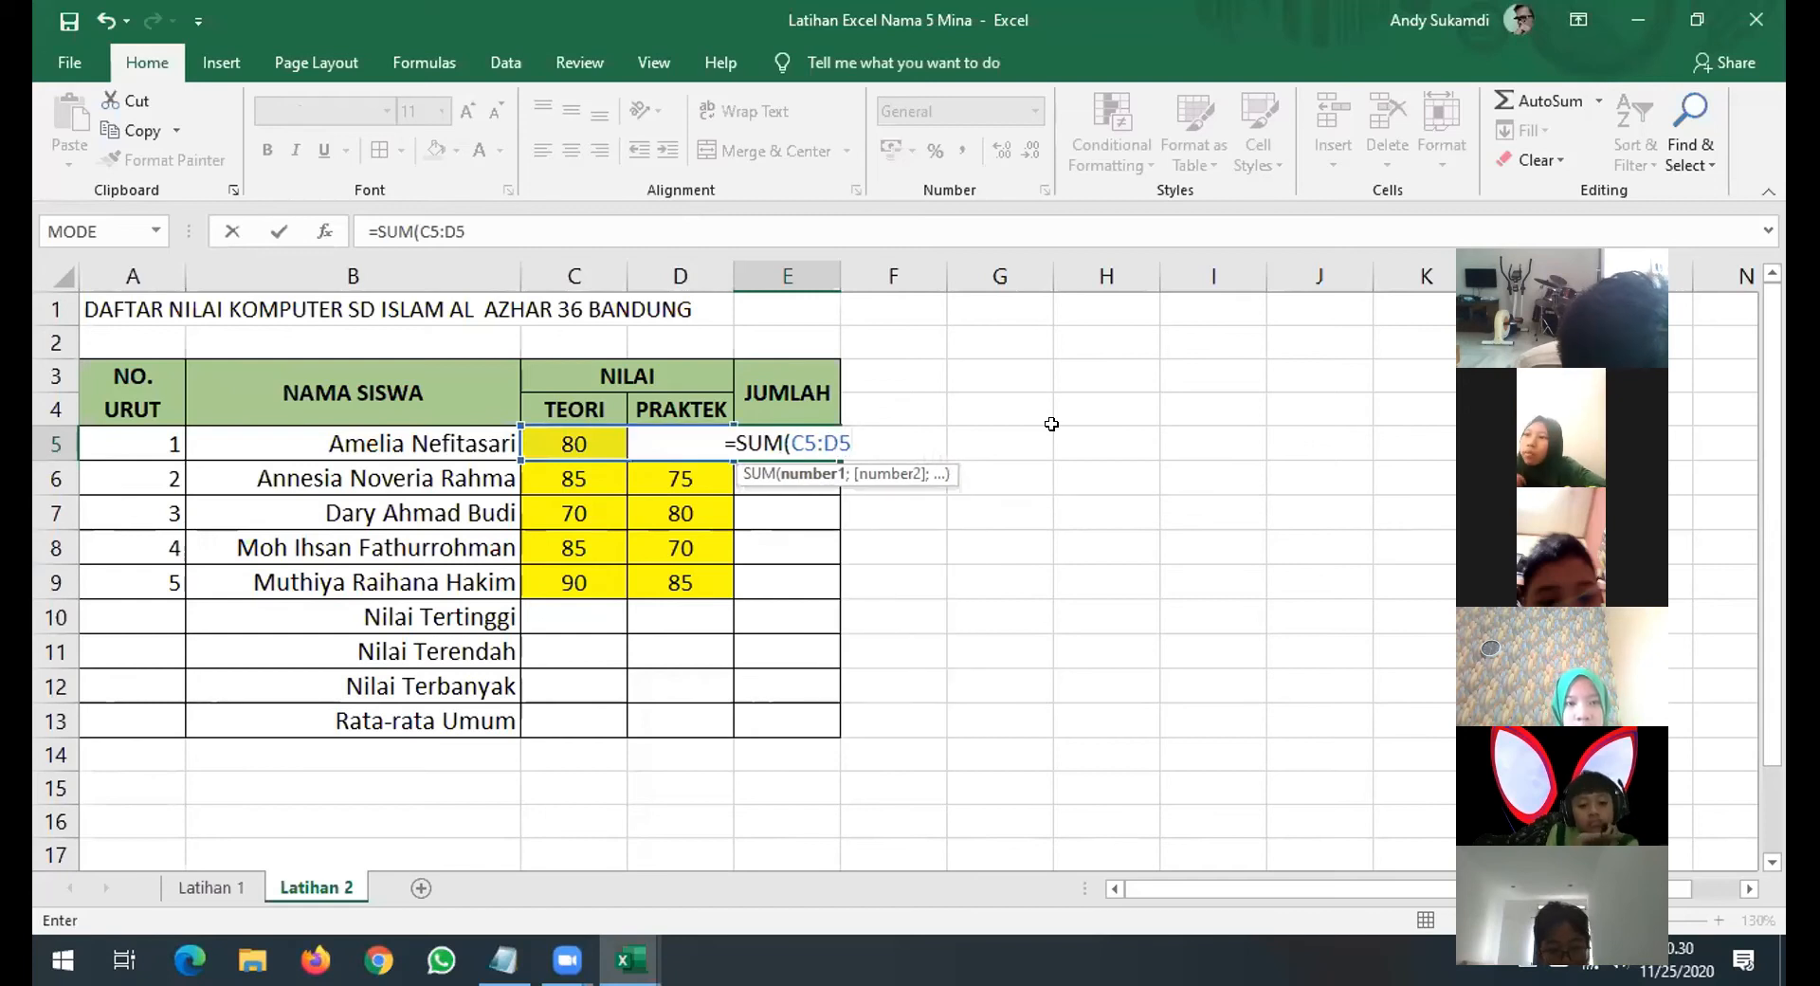
{"action": "key", "text": "Return"}
{"action": "key", "text": "Return"}
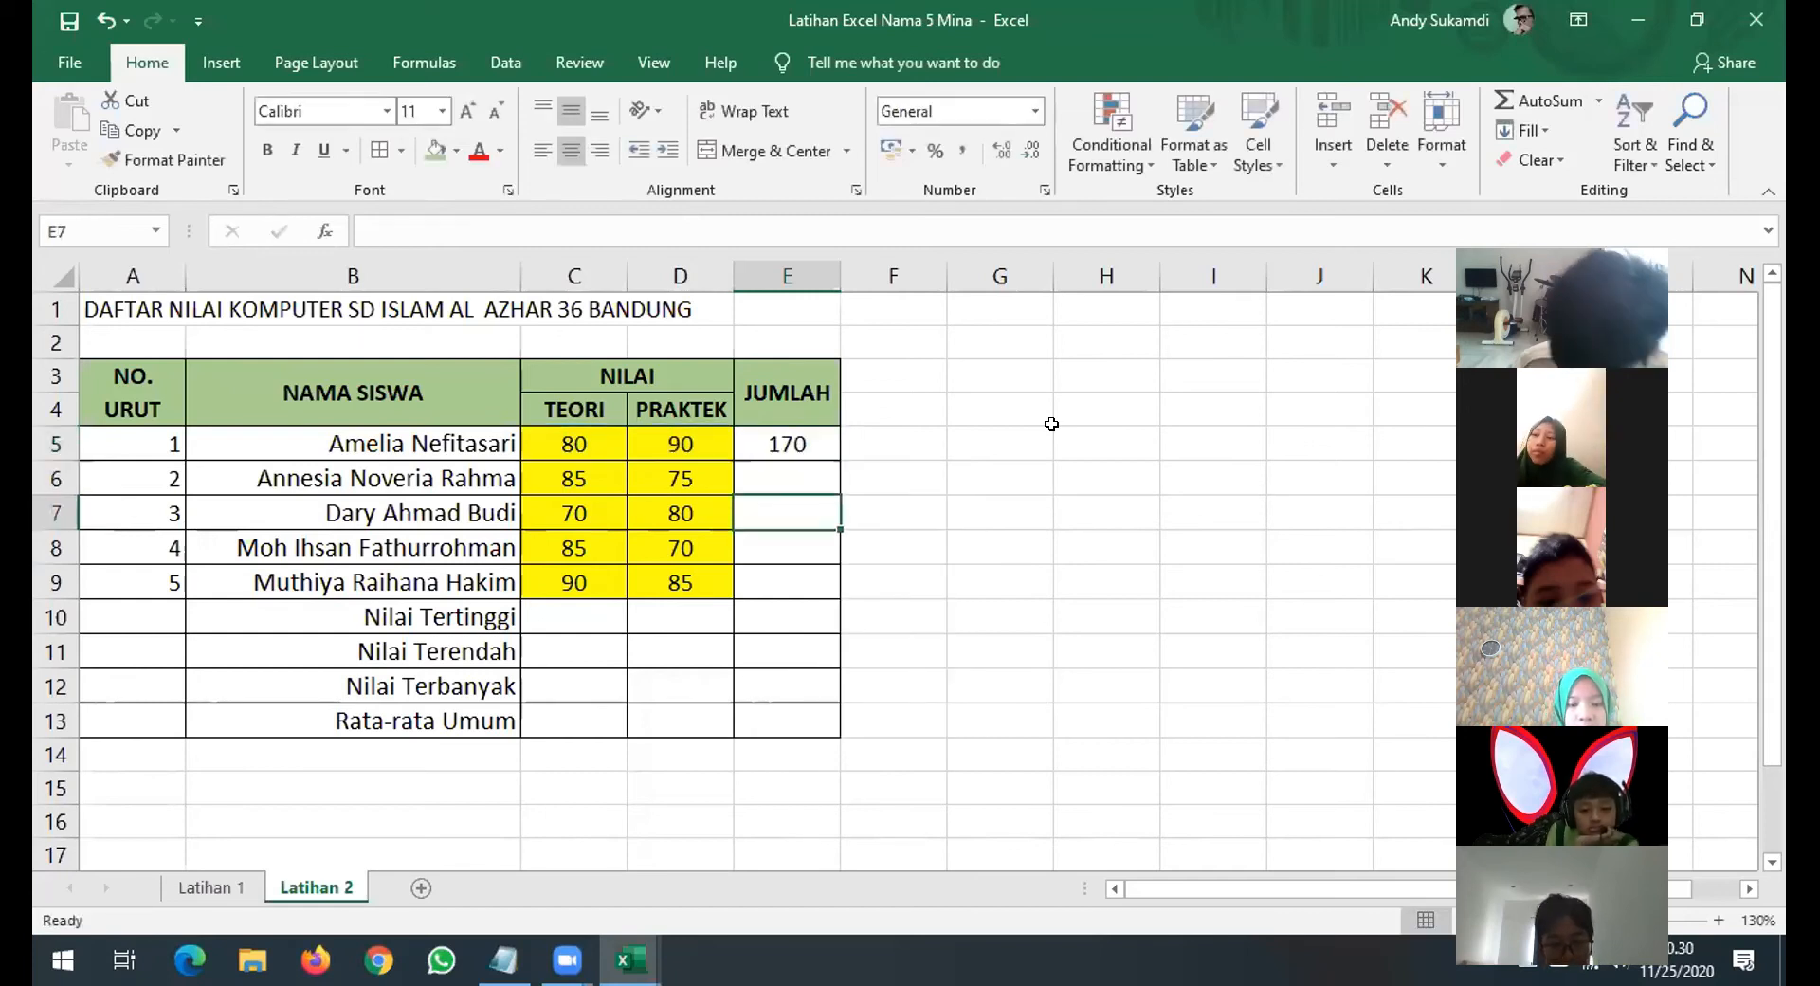
{"action": "double_click", "coordinate": [768, 438]}
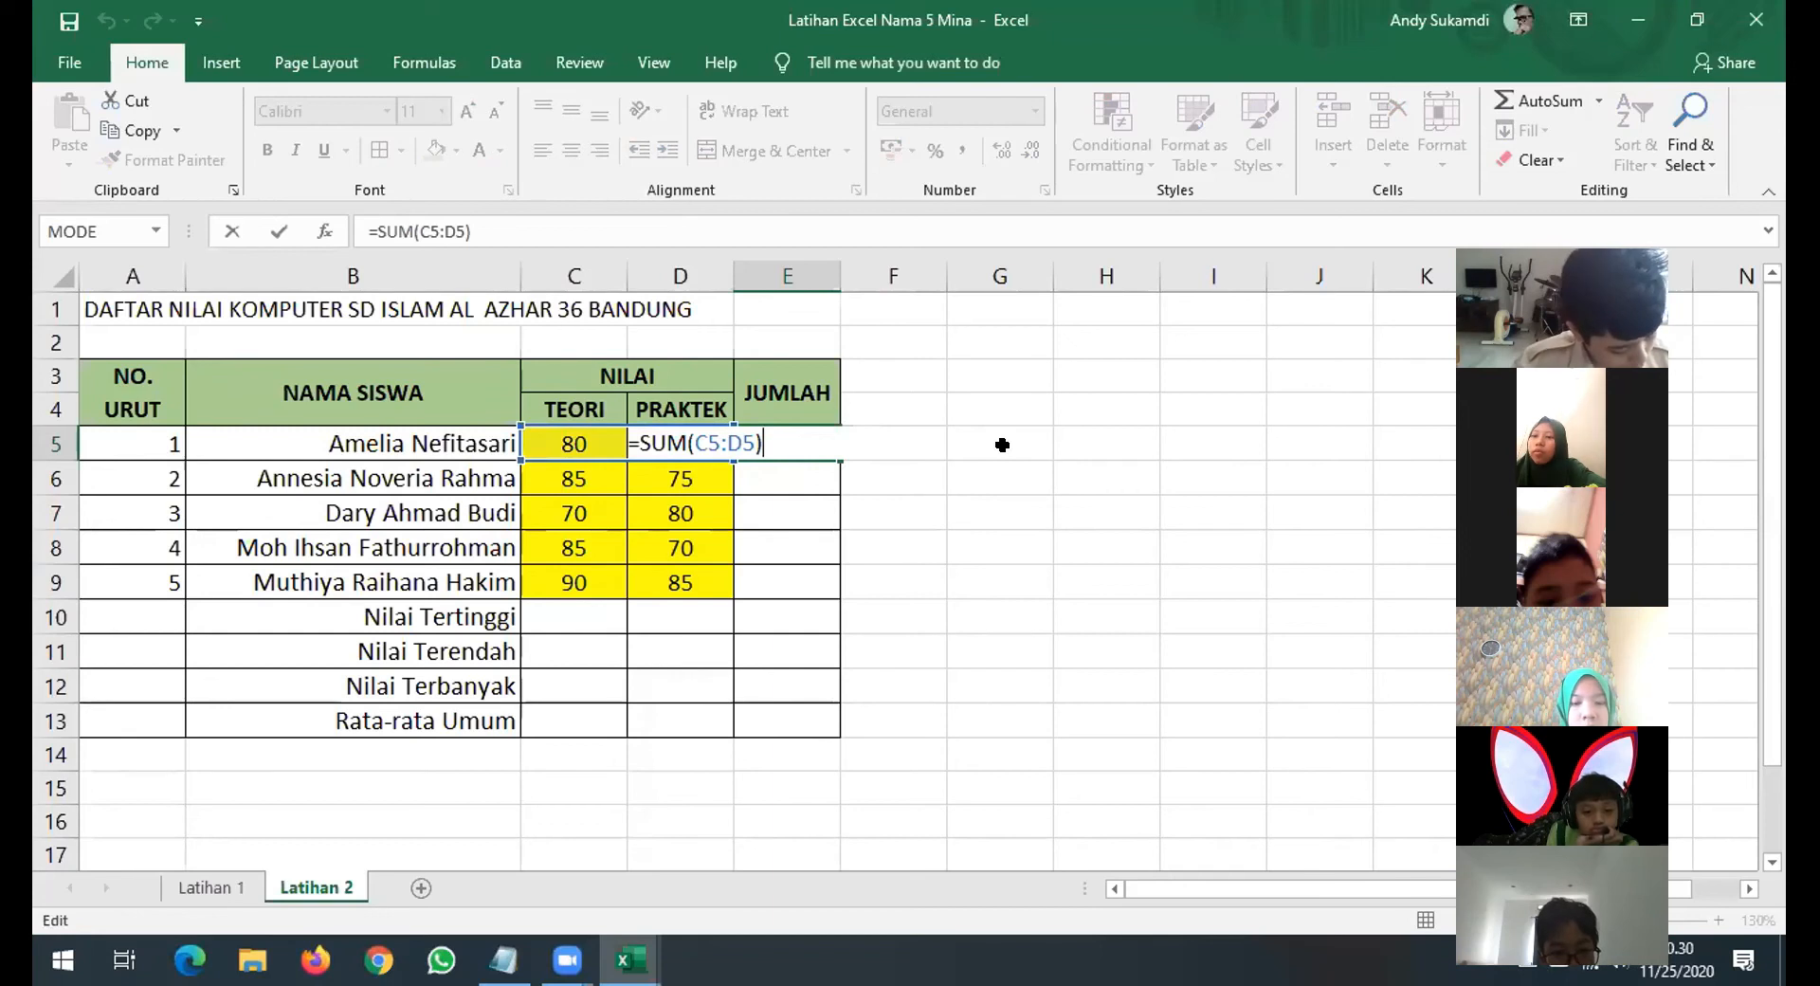
{"action": "key", "text": "Return"}
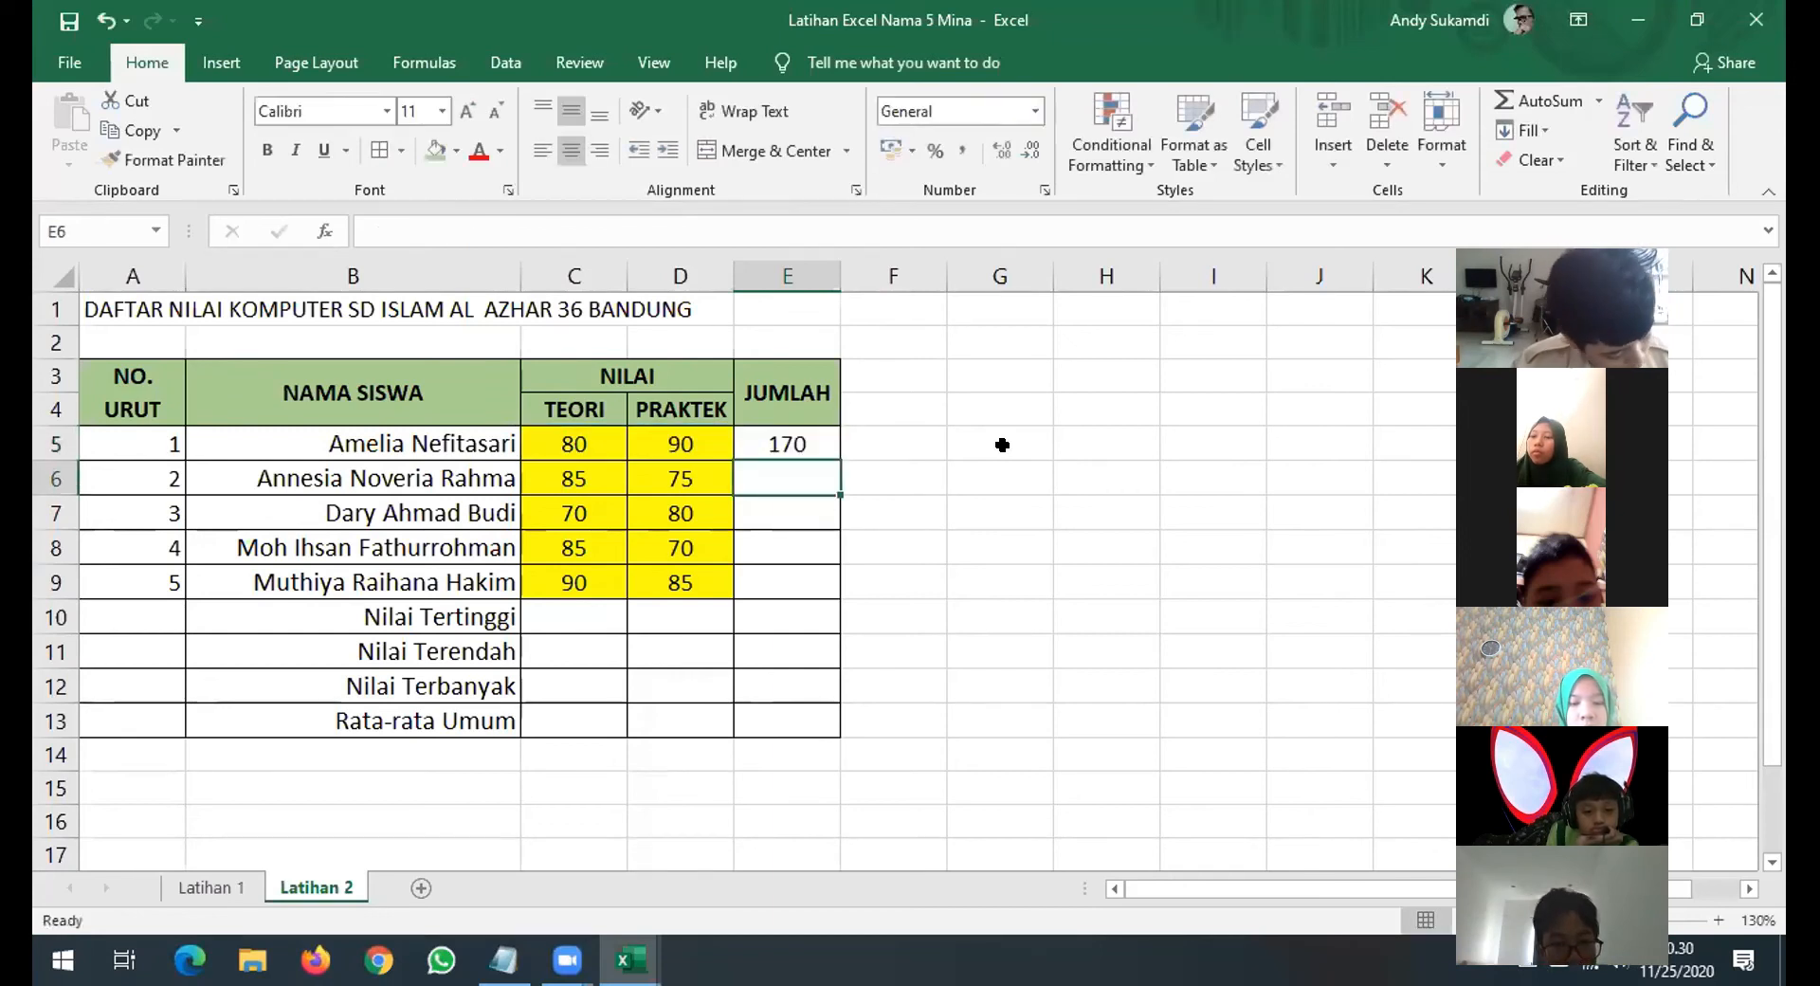
Extend the JUMLAH formula in E5 with +C5 so that it reads =SUM(C5:D5)+C5.
{"action": "left_click", "coordinate": [810, 442]}
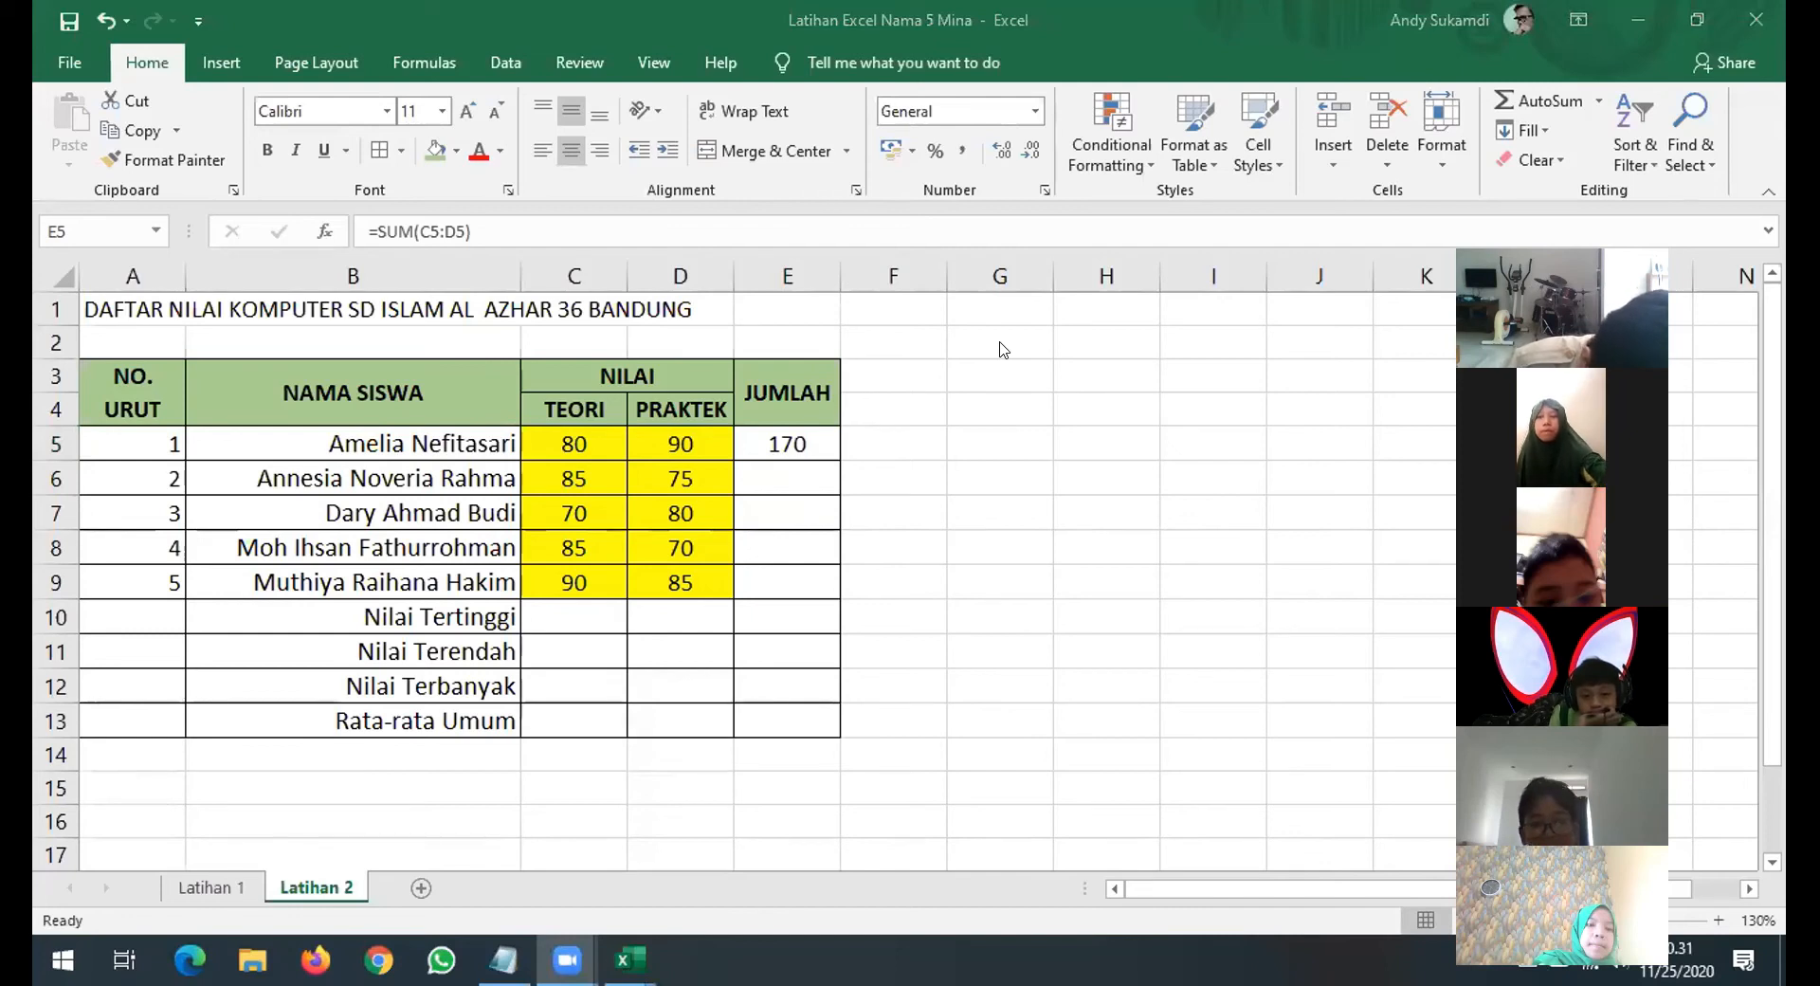
{"action": "left_click", "coordinate": [804, 444]}
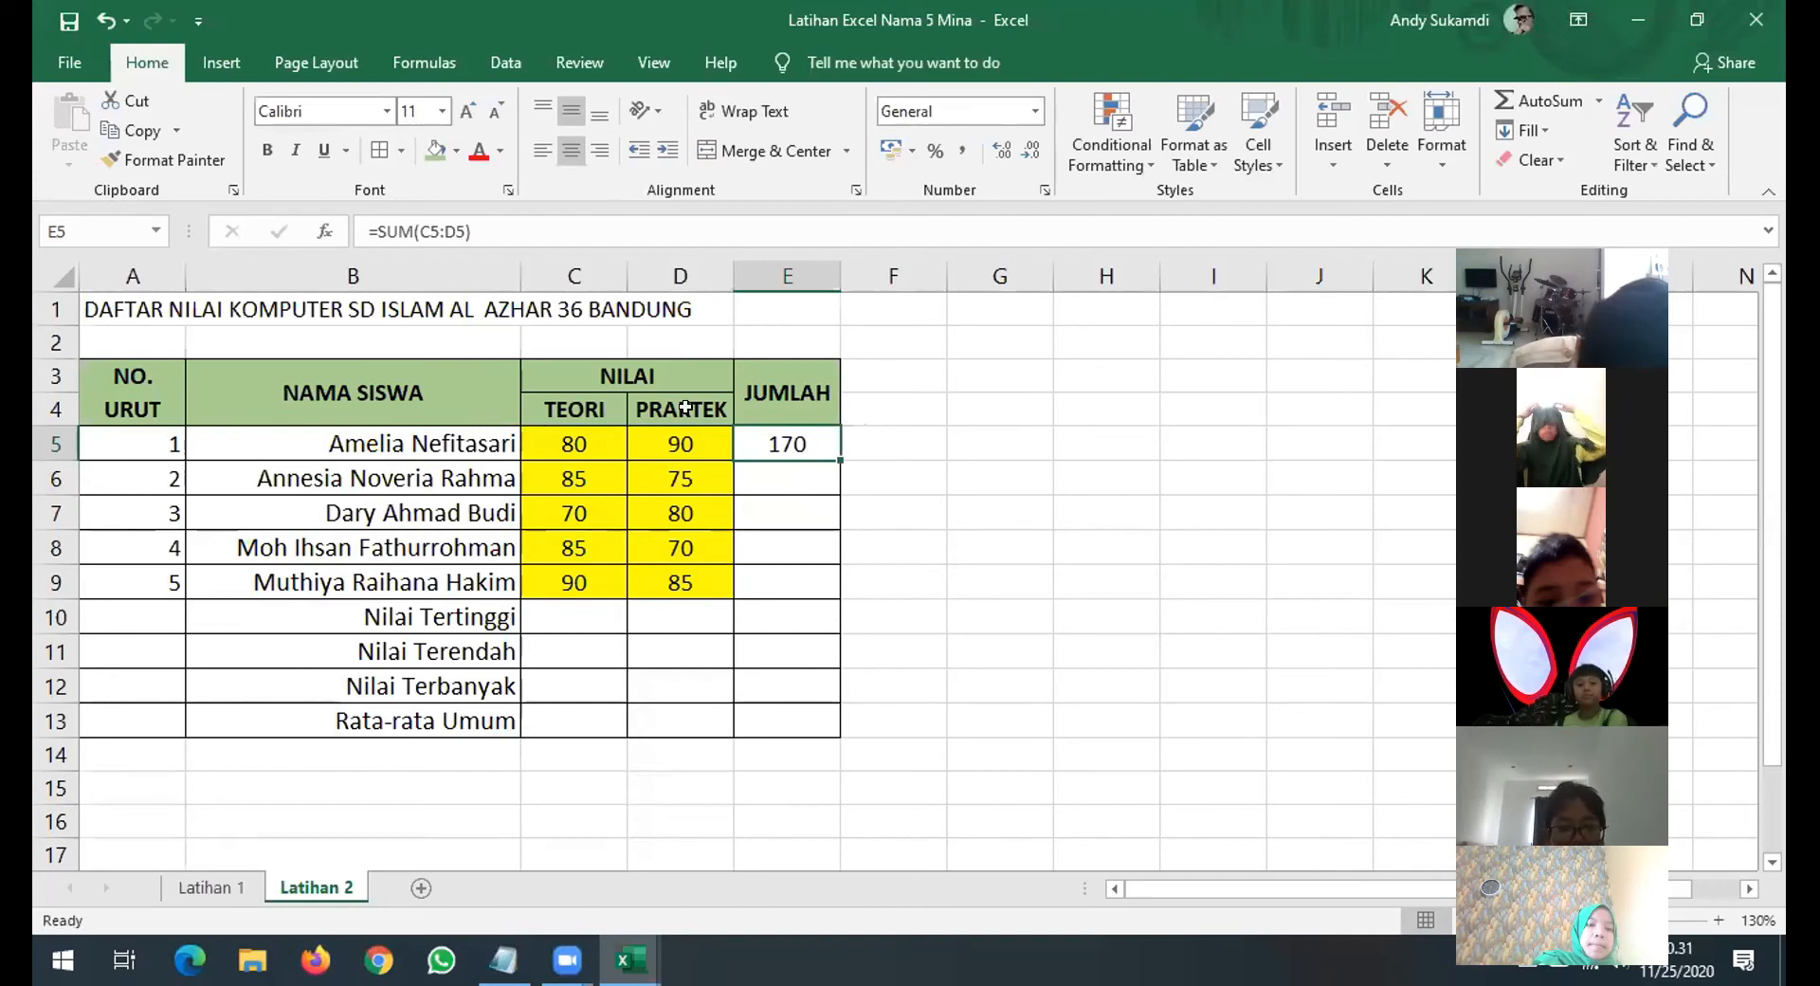
{"action": "double_click", "coordinate": [801, 442]}
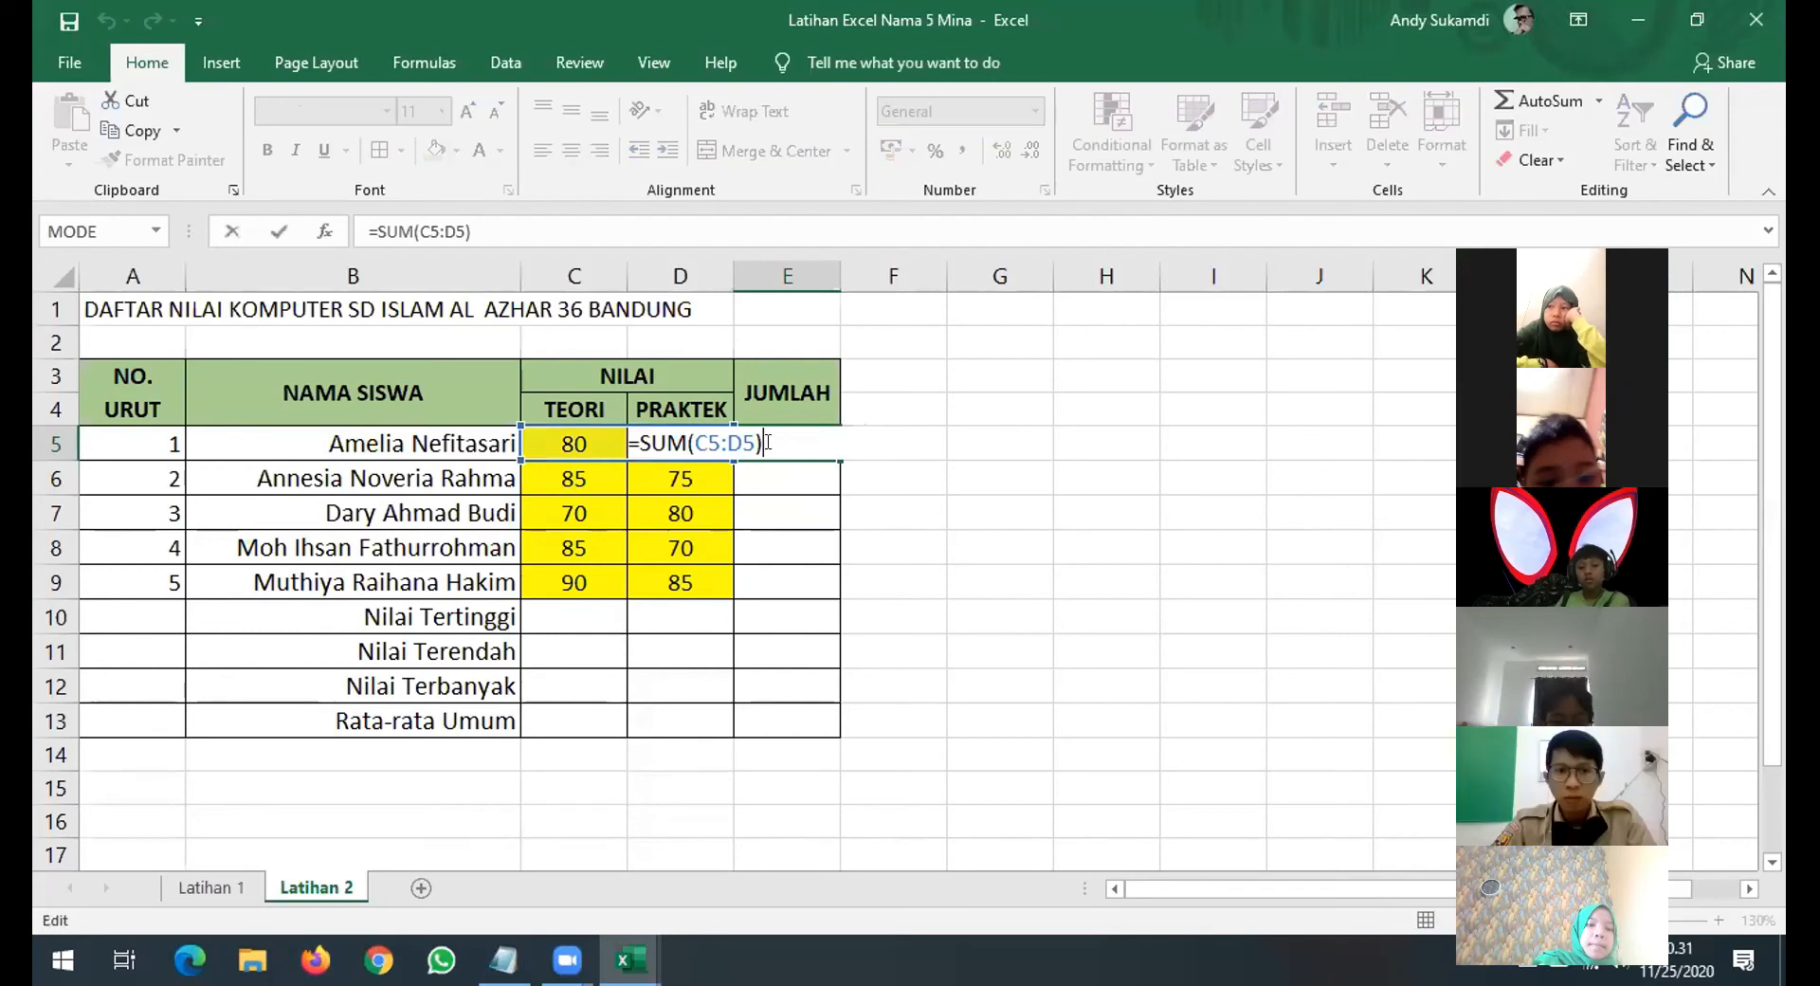
{"action": "type", "text": "+C"}
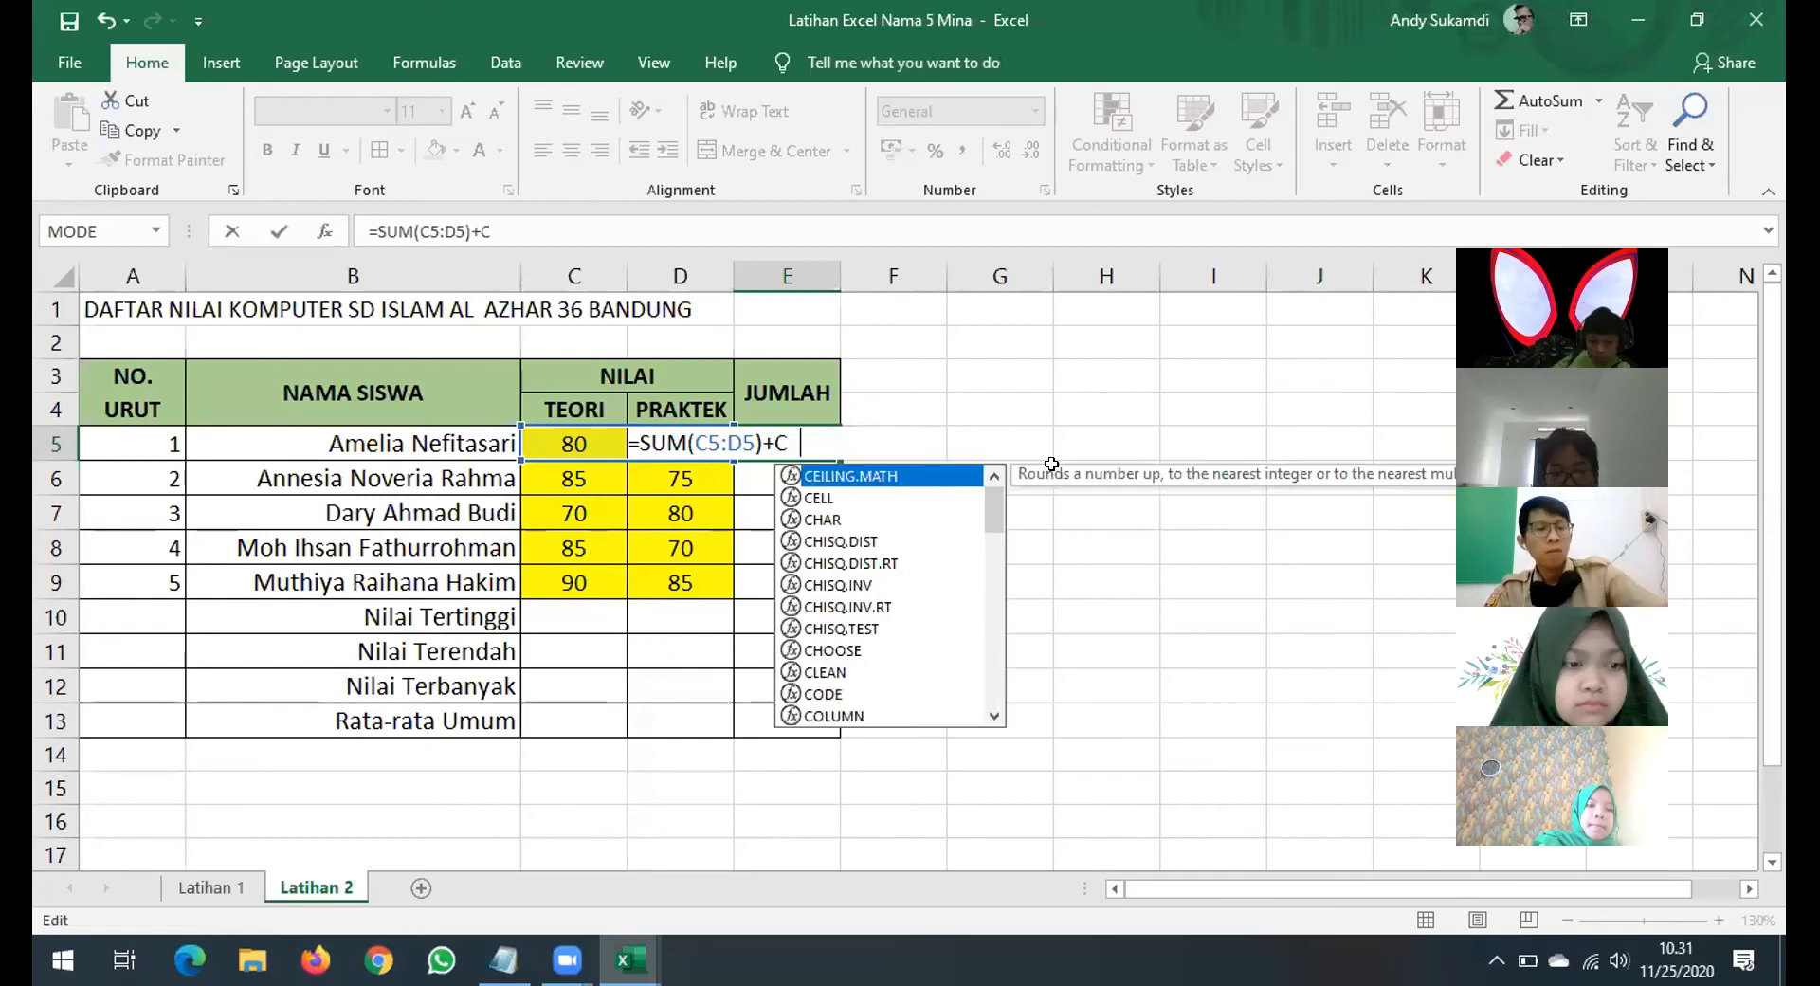
{"action": "type", "text": "5"}
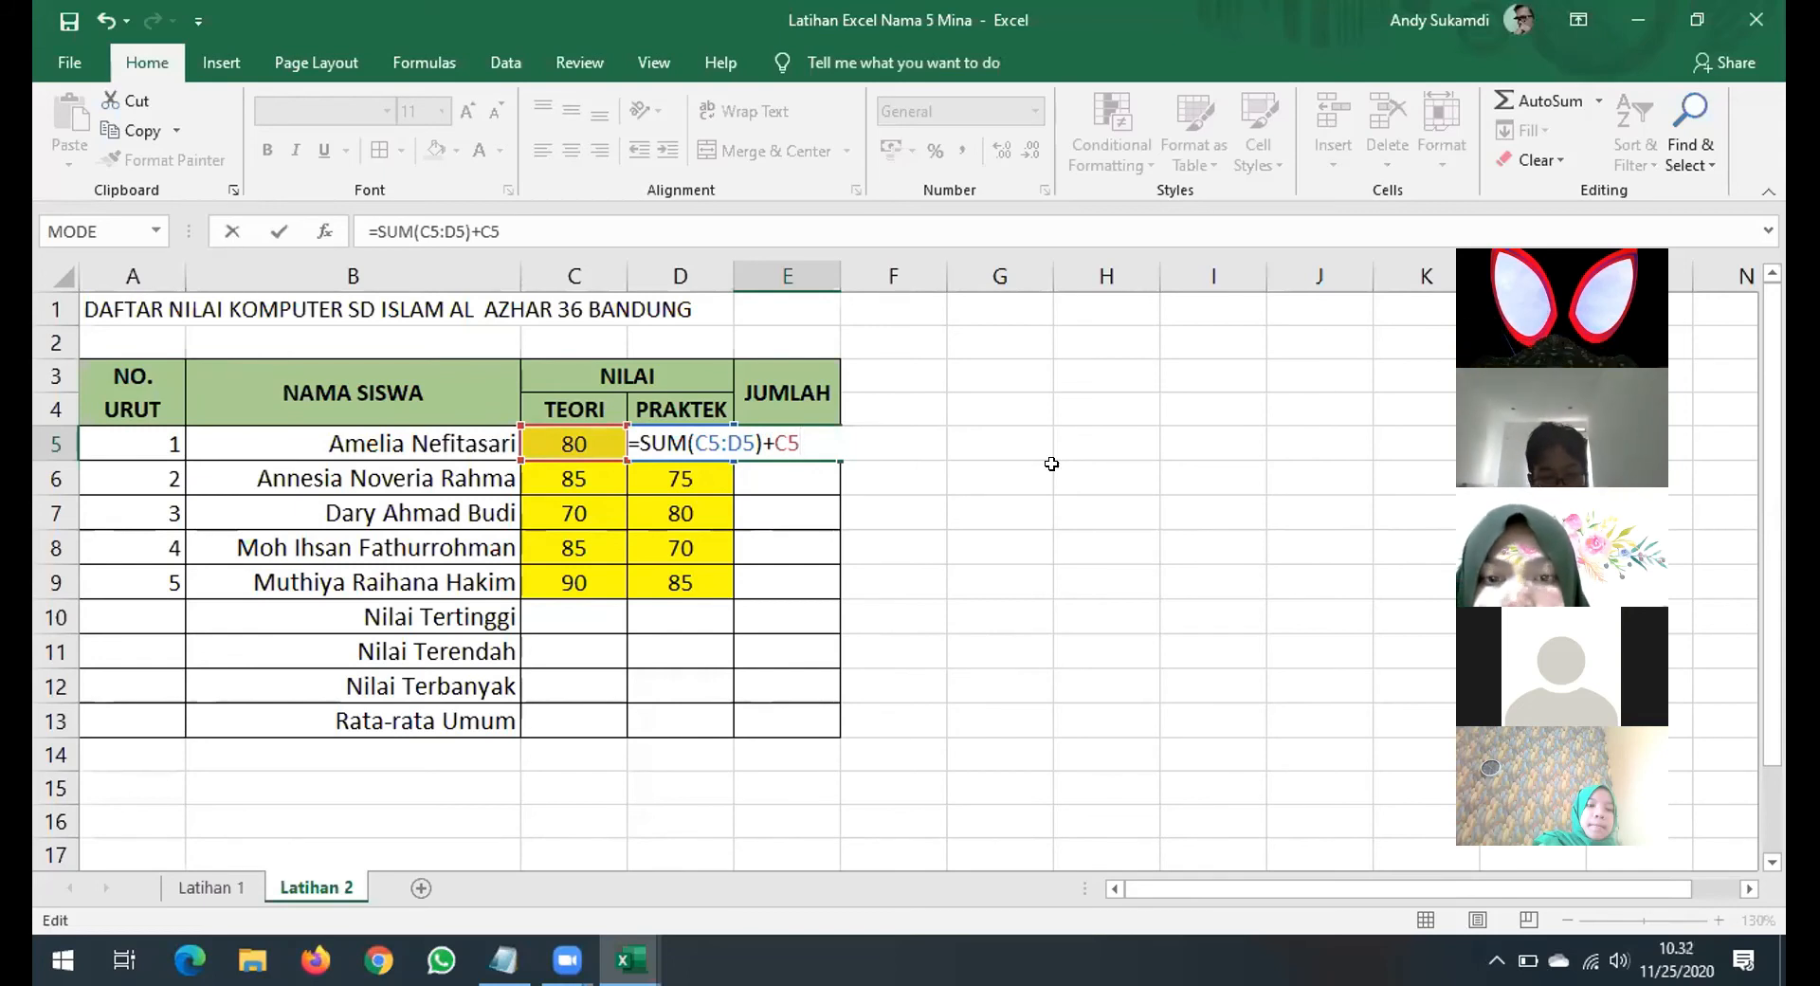
{"action": "key", "text": "Return"}
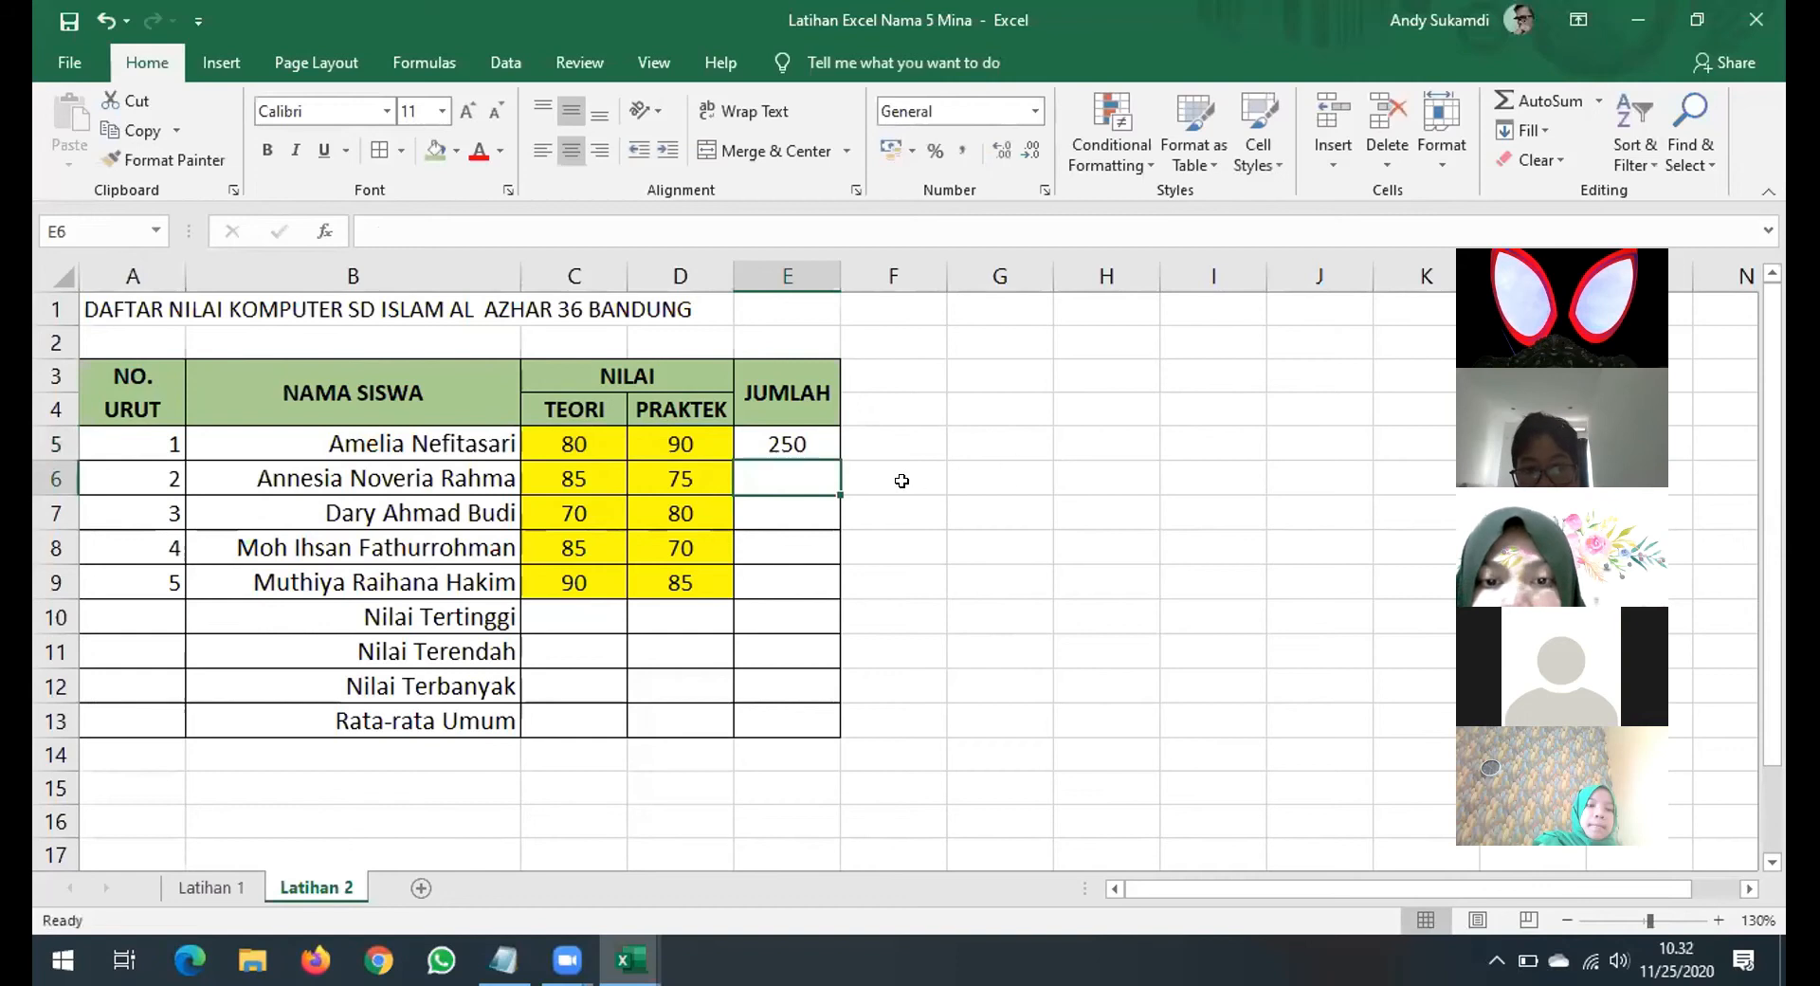
Enter the plain number 250 in F5 and compare its cell content with the formula in E5.
{"action": "left_click", "coordinate": [794, 444]}
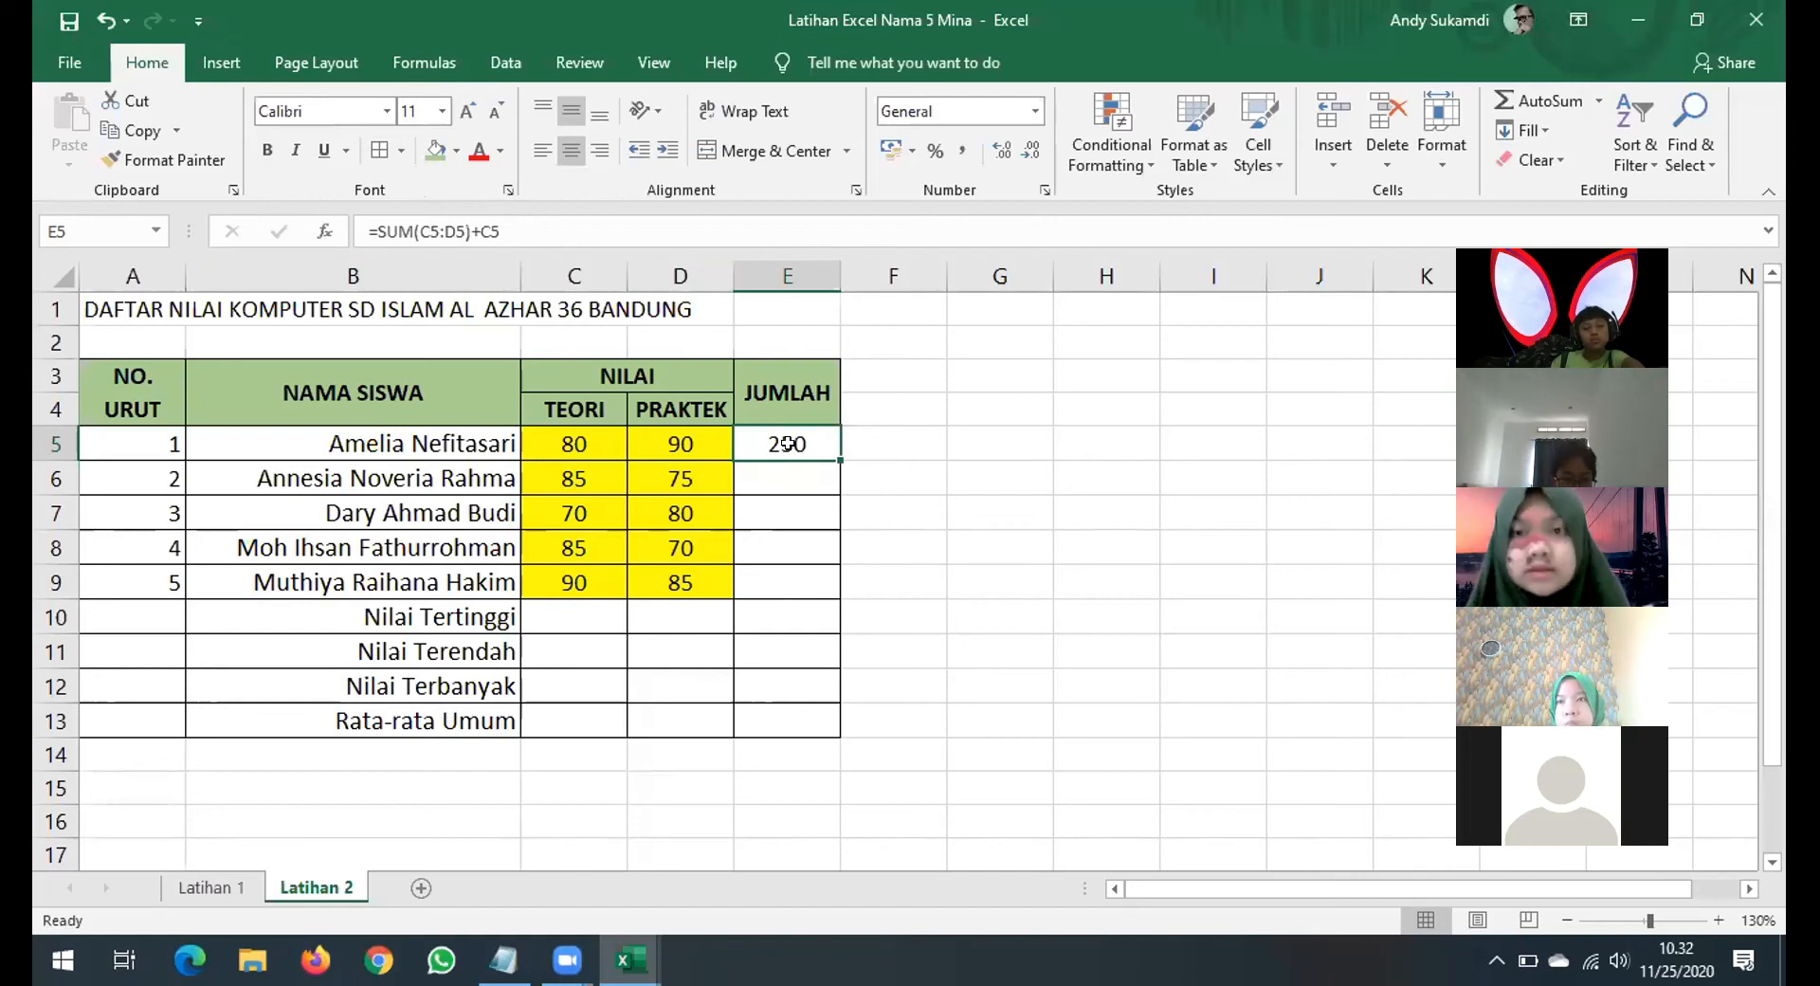
{"action": "left_click", "coordinate": [869, 429]}
{"action": "type", "text": "250"}
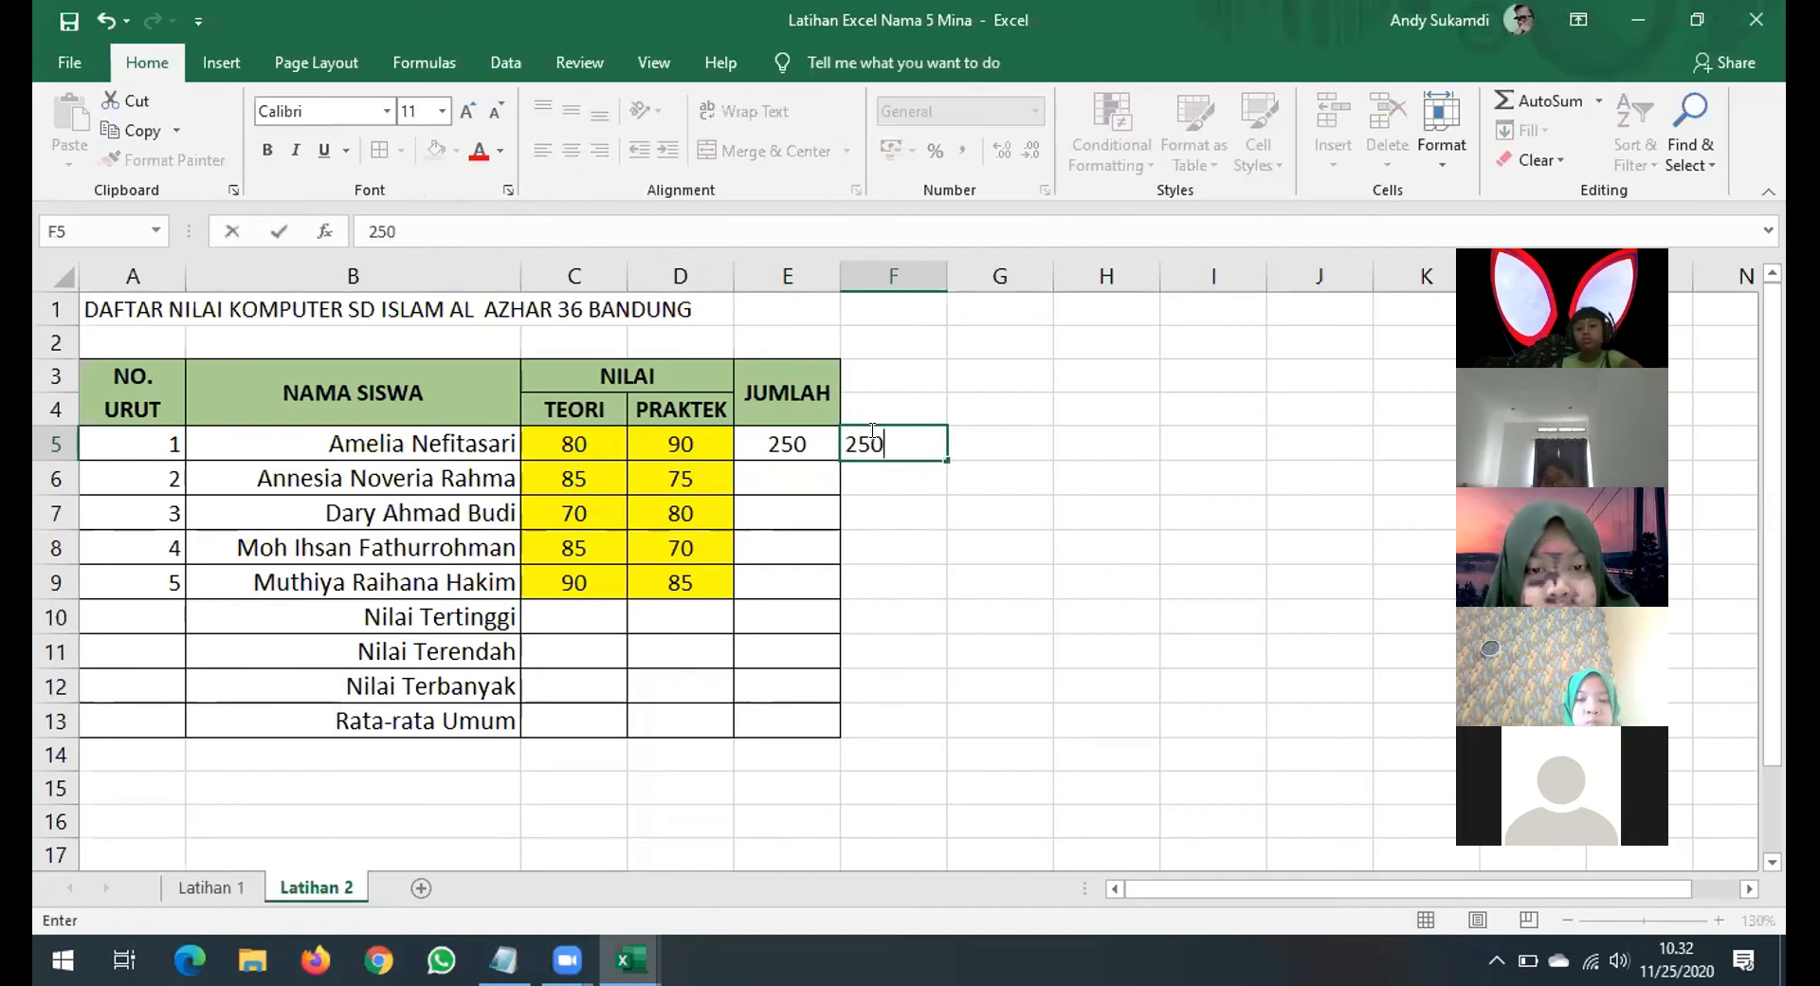
{"action": "left_click", "coordinate": [949, 566]}
{"action": "left_click", "coordinate": [927, 441]}
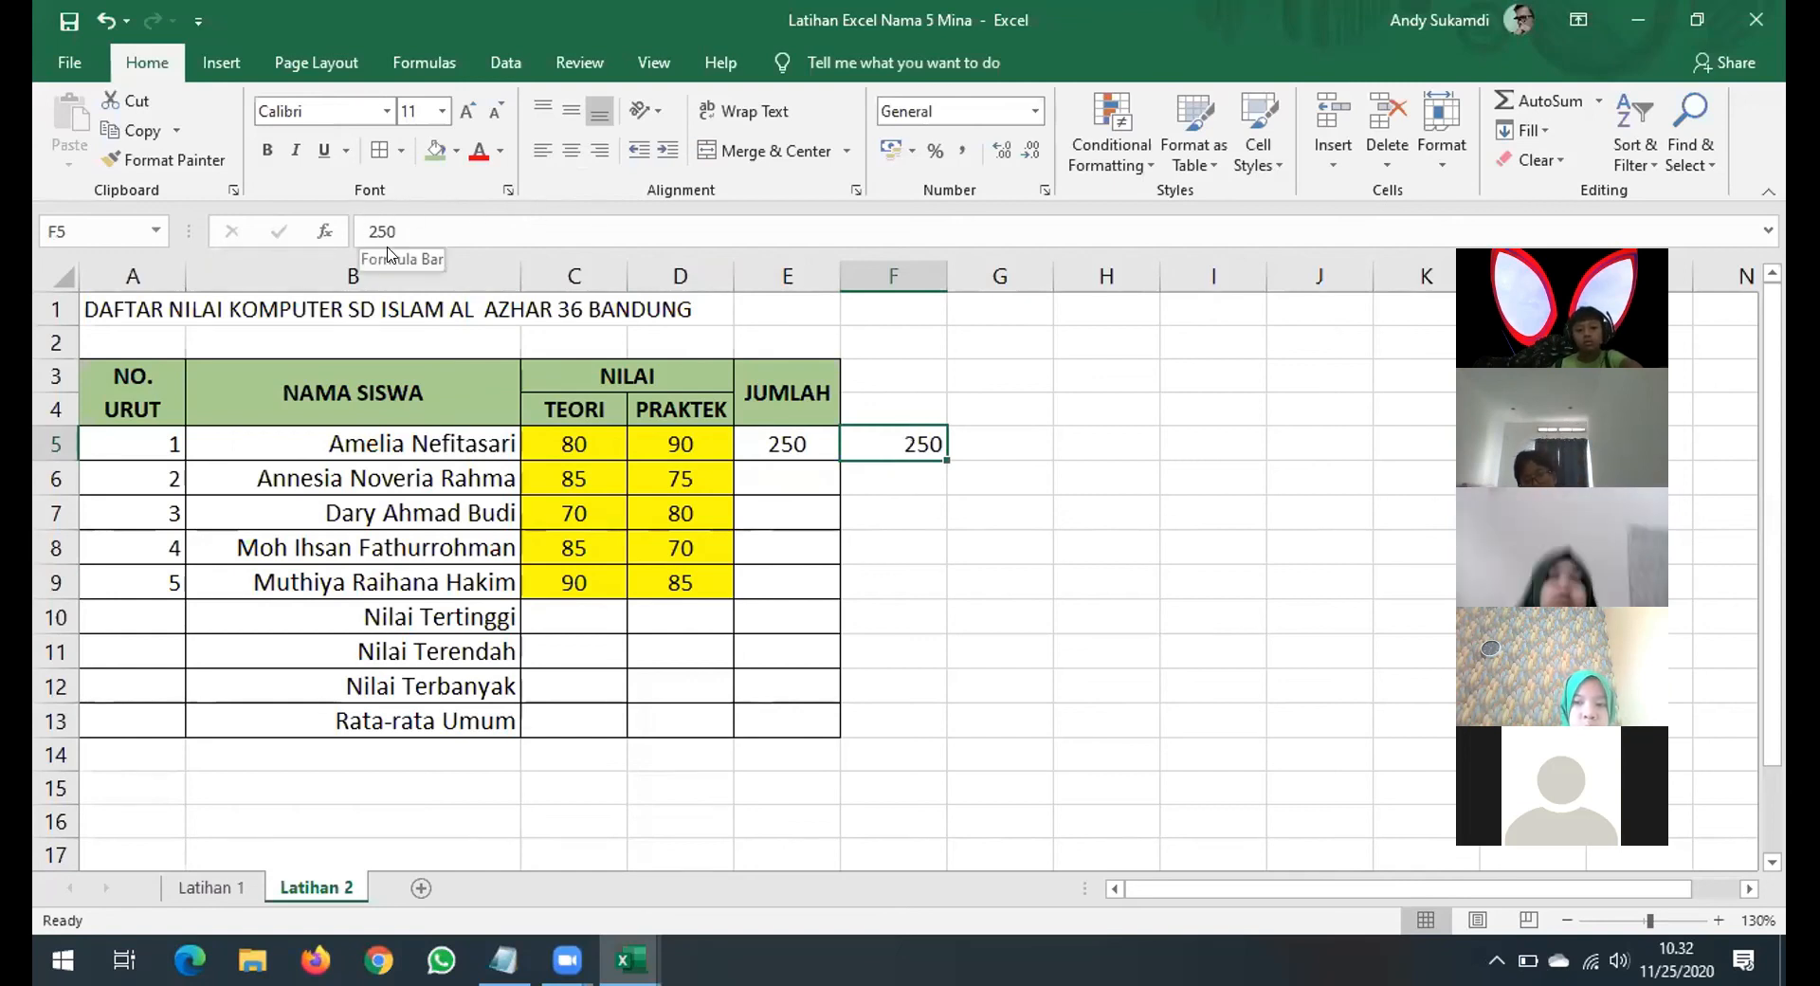
{"action": "left_click", "coordinate": [986, 581]}
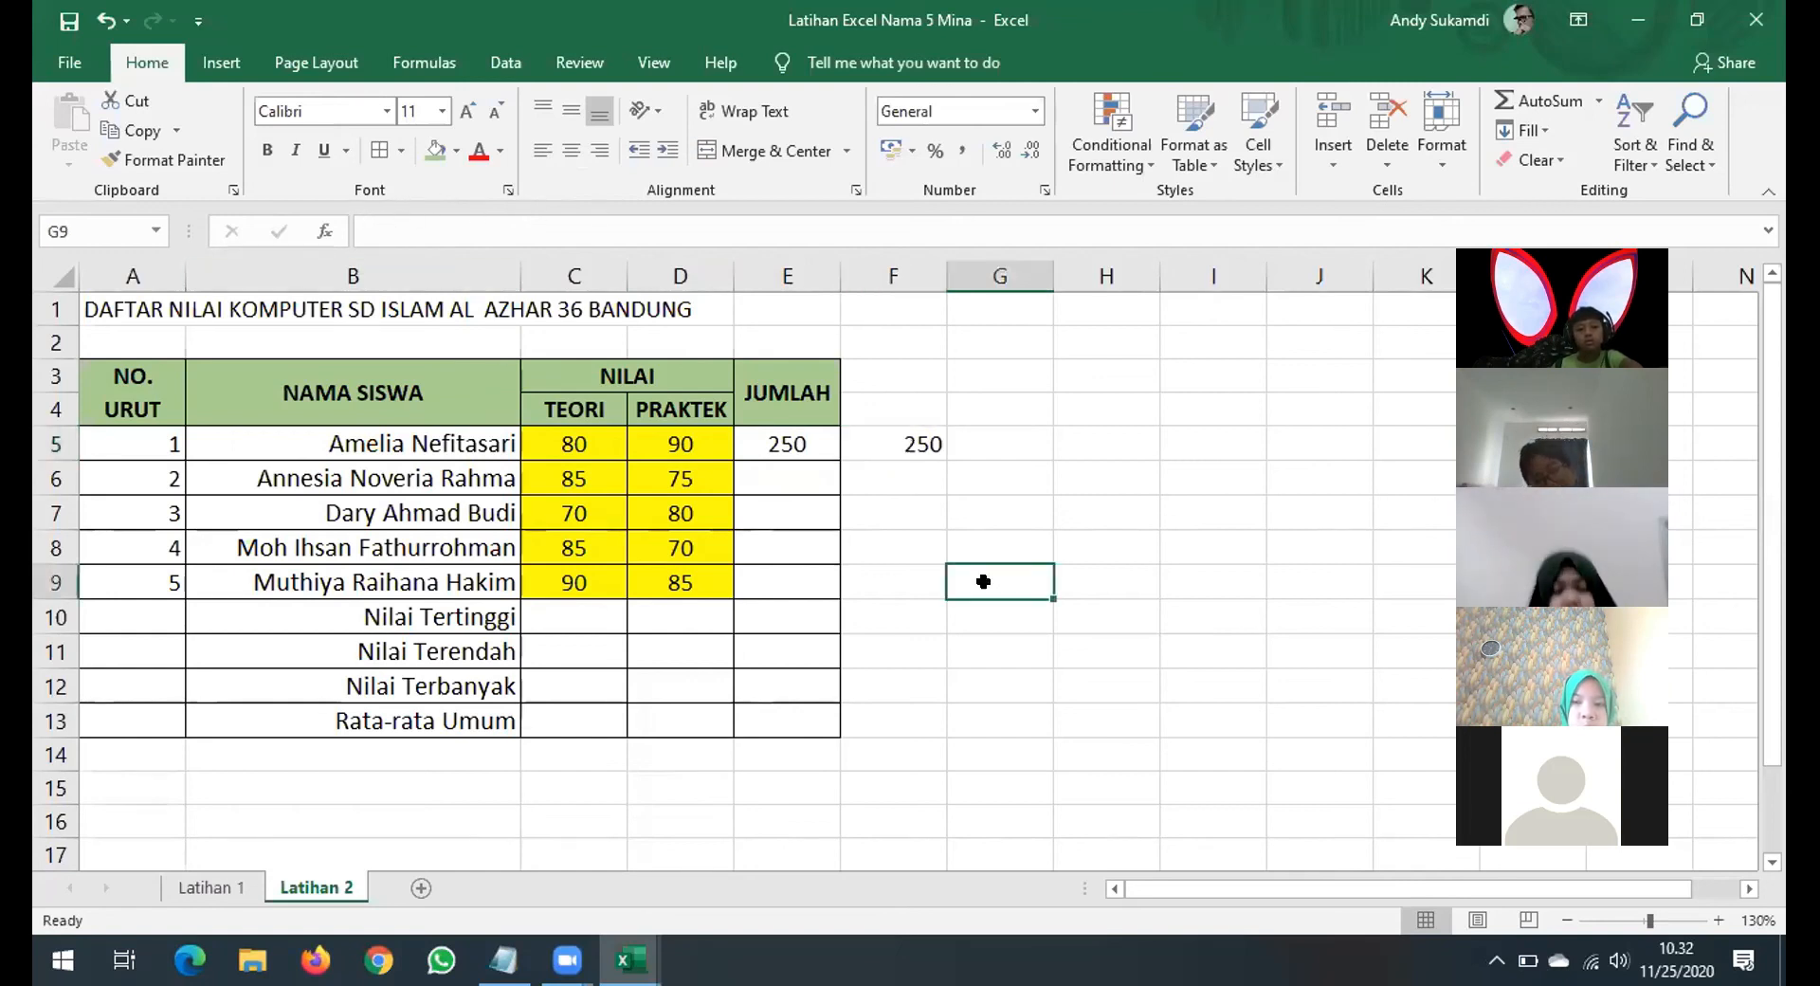
{"action": "left_click", "coordinate": [824, 442]}
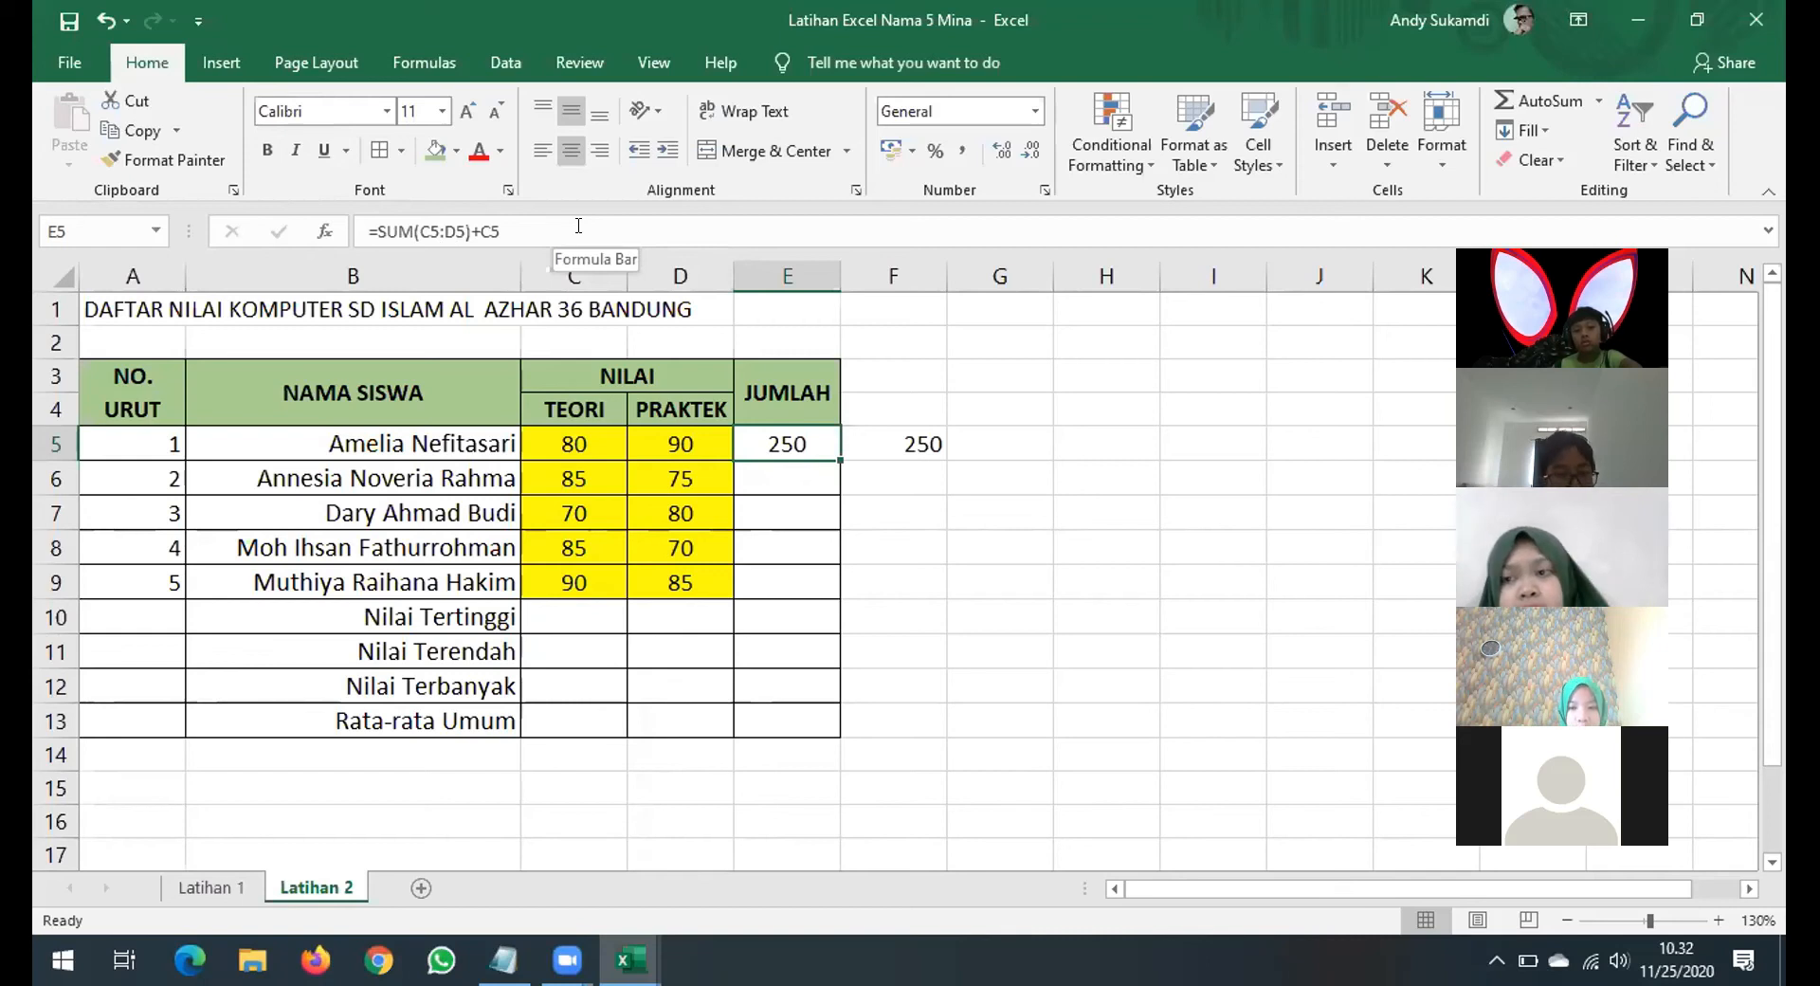
Clear the trial number from cell F5.
{"action": "left_click", "coordinate": [924, 424]}
{"action": "key", "text": "Delete"}
{"action": "left_click", "coordinate": [967, 554]}
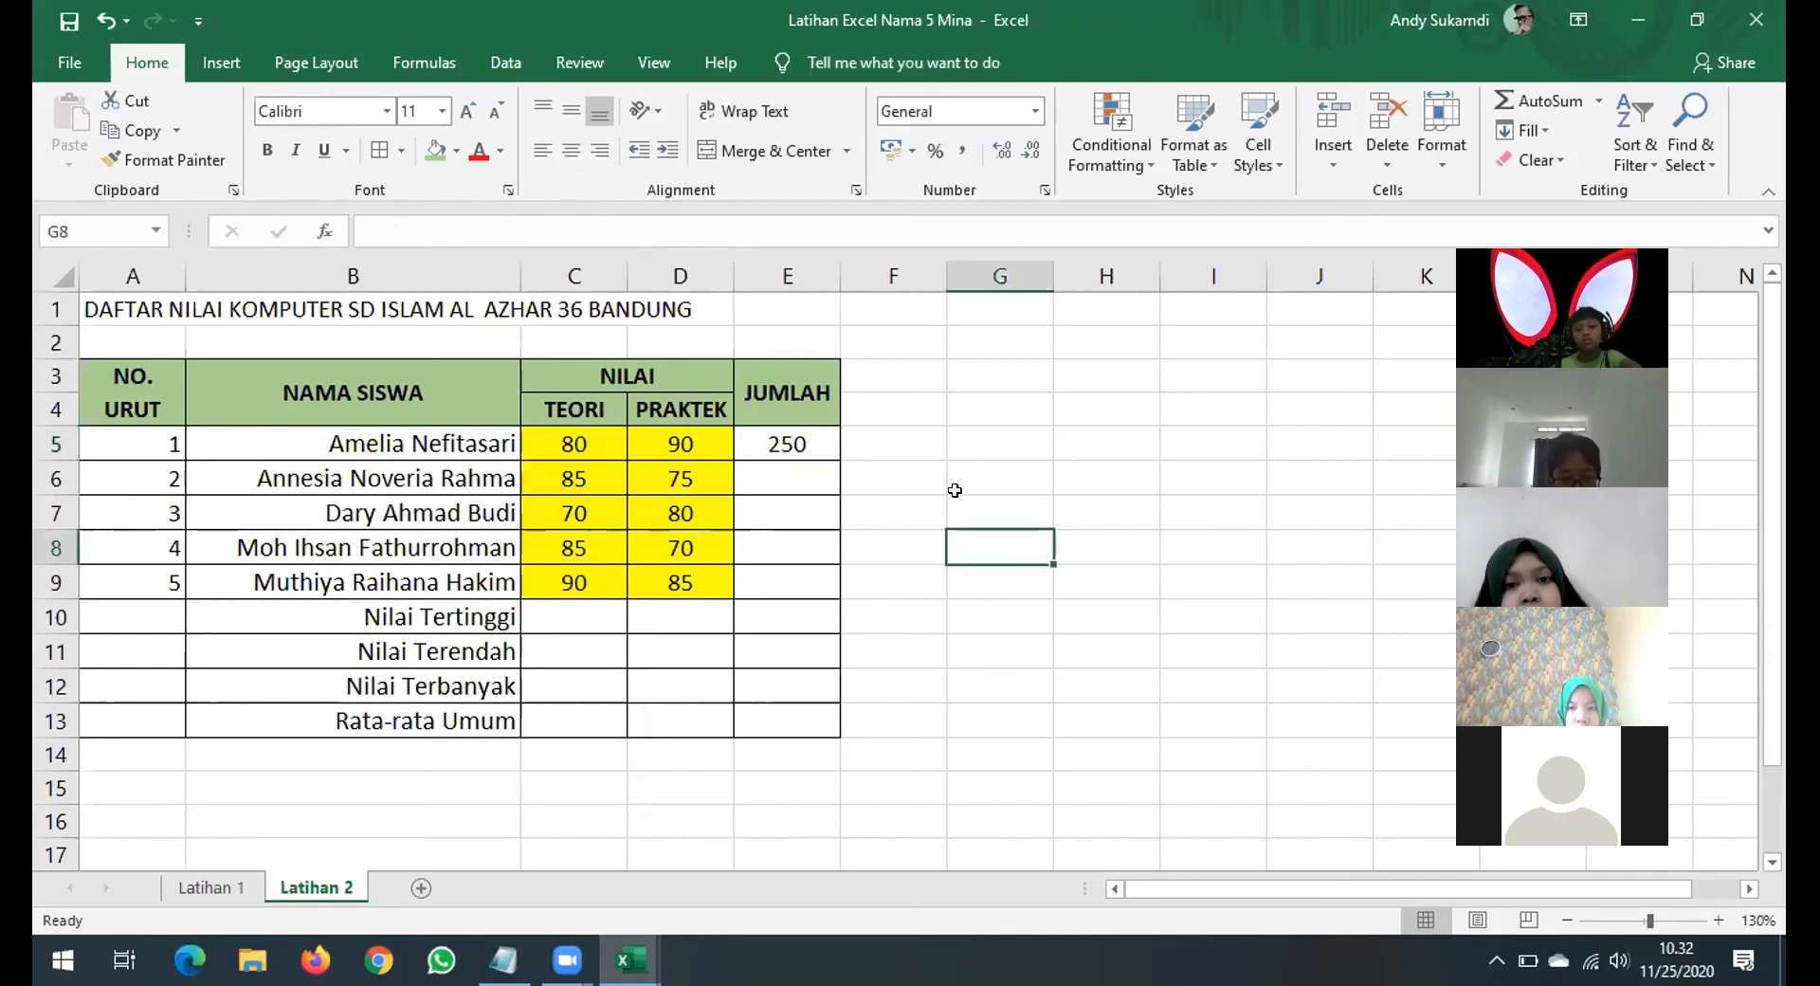
Enter the heading text JUMLAH in cell F3, next to the table header, and select F4 below it.
{"action": "left_click", "coordinate": [890, 376]}
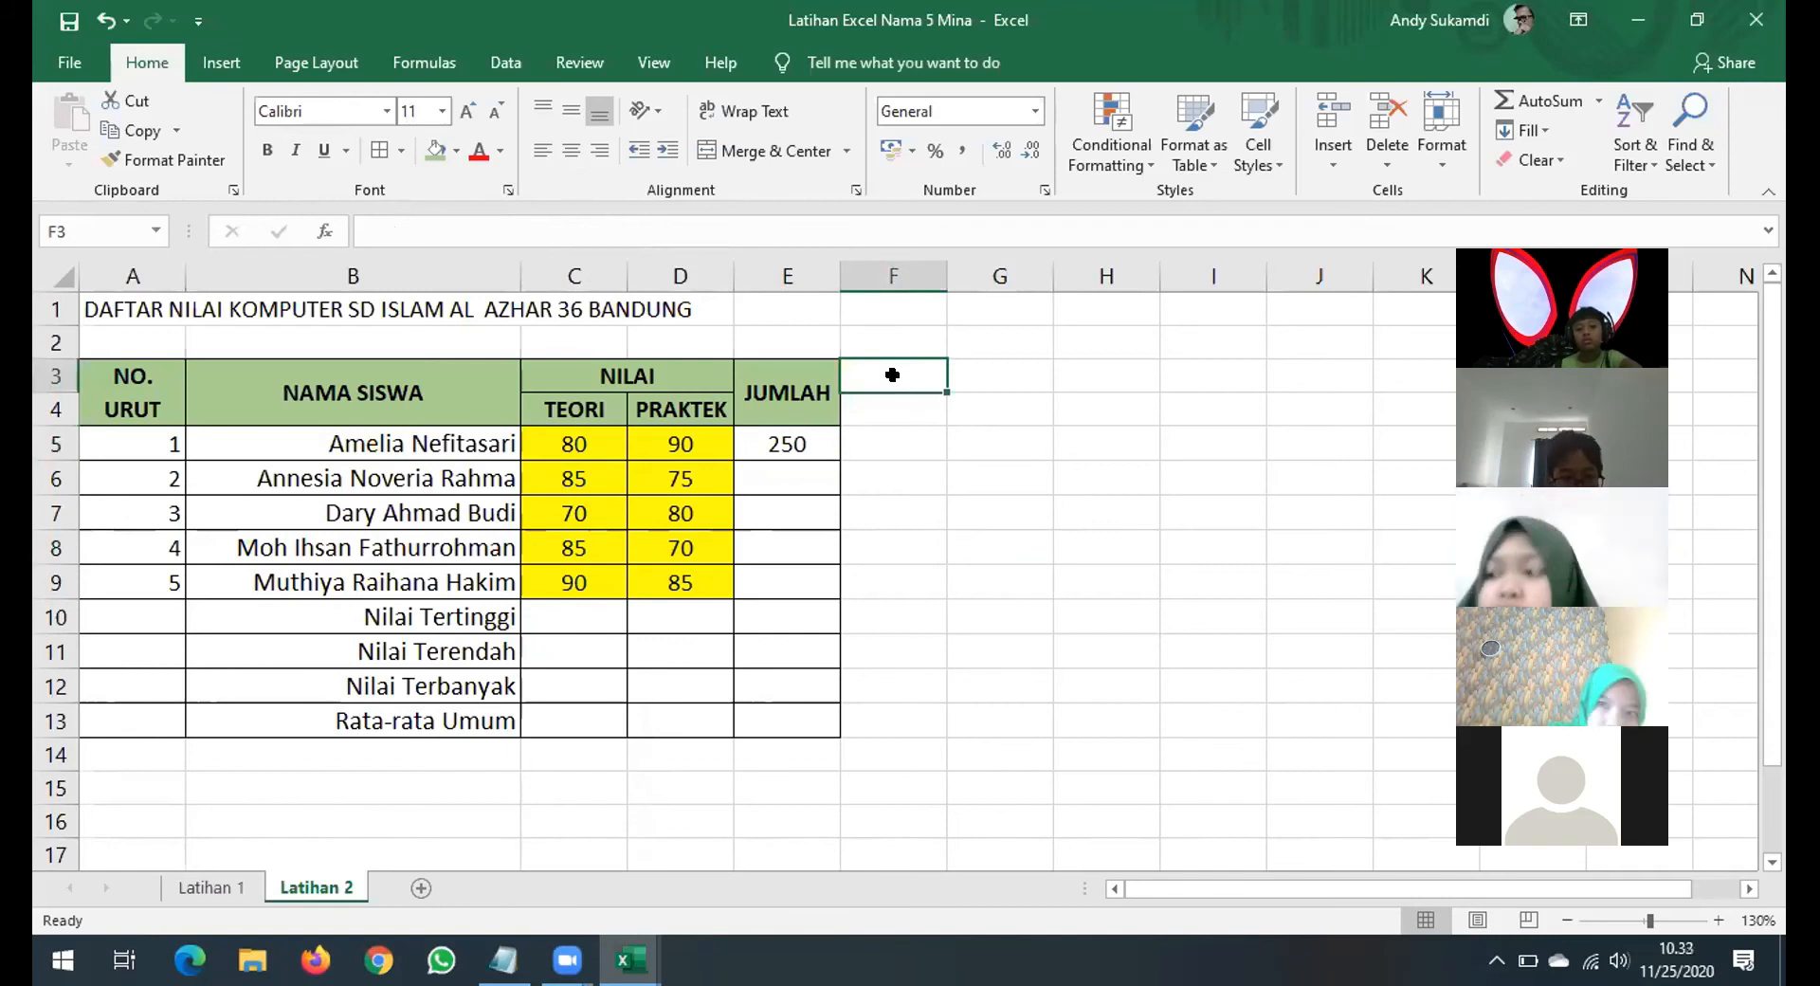
{"action": "double_click", "coordinate": [892, 374]}
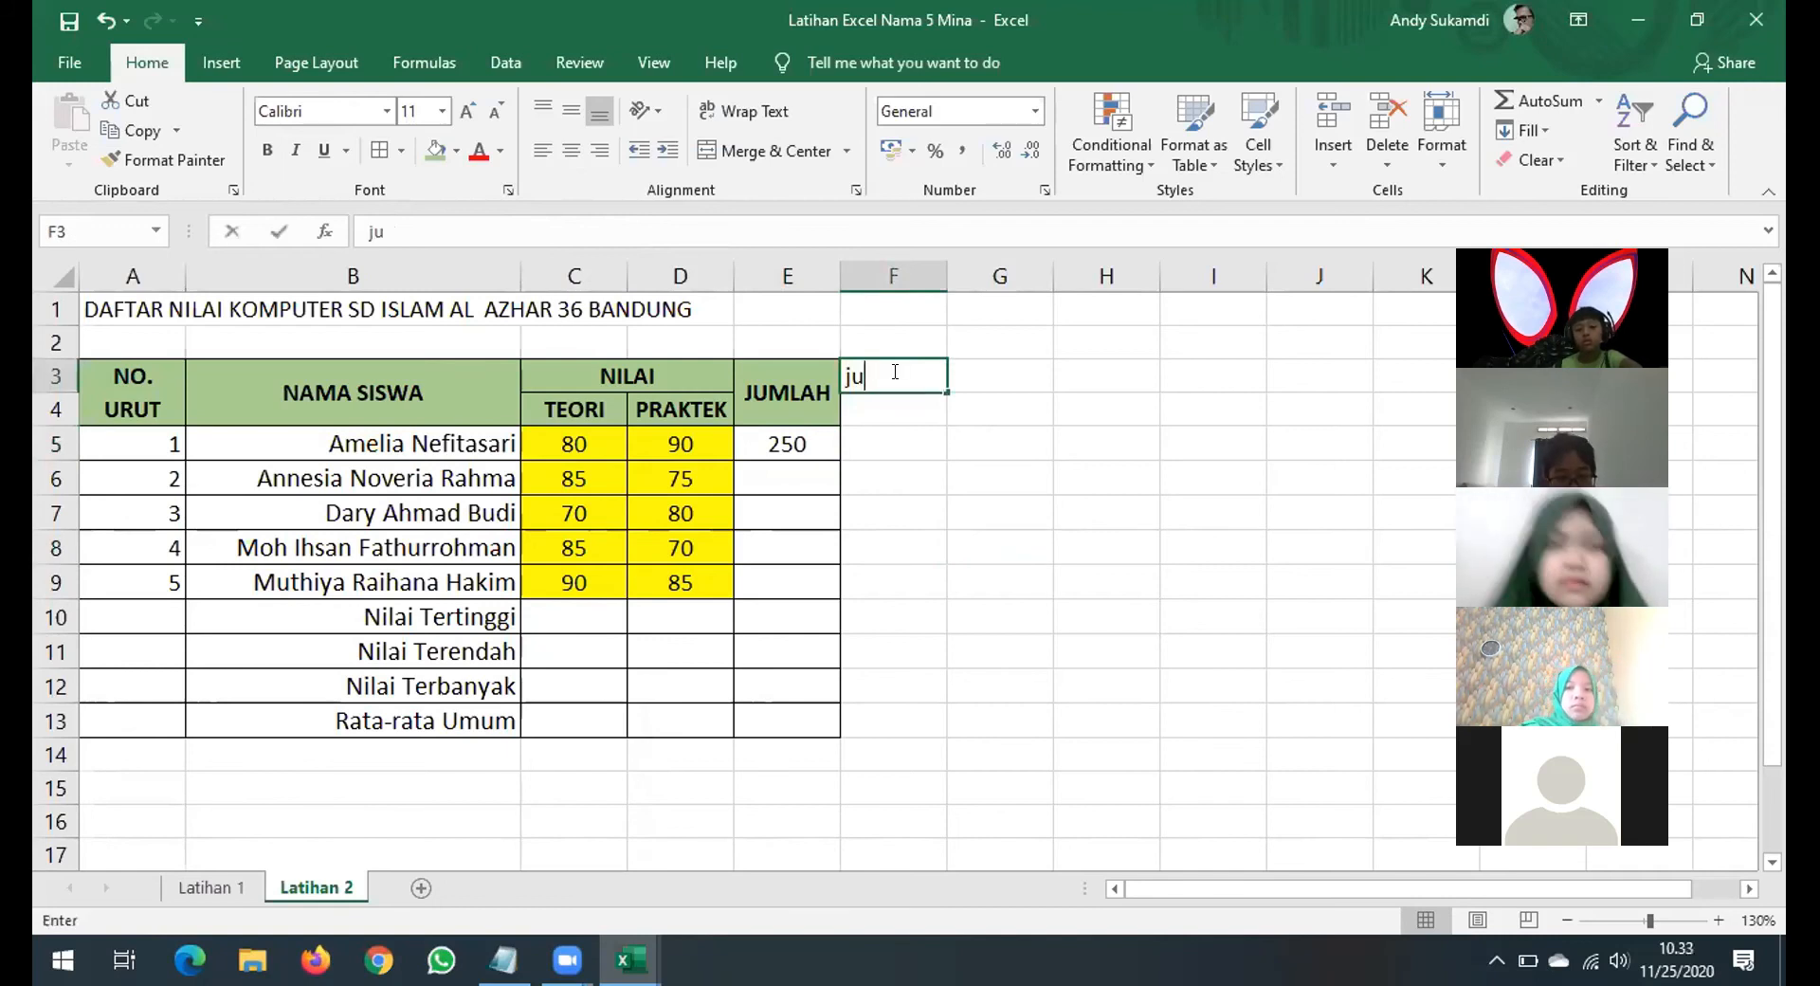
{"action": "type", "text": "JUMLAH"}
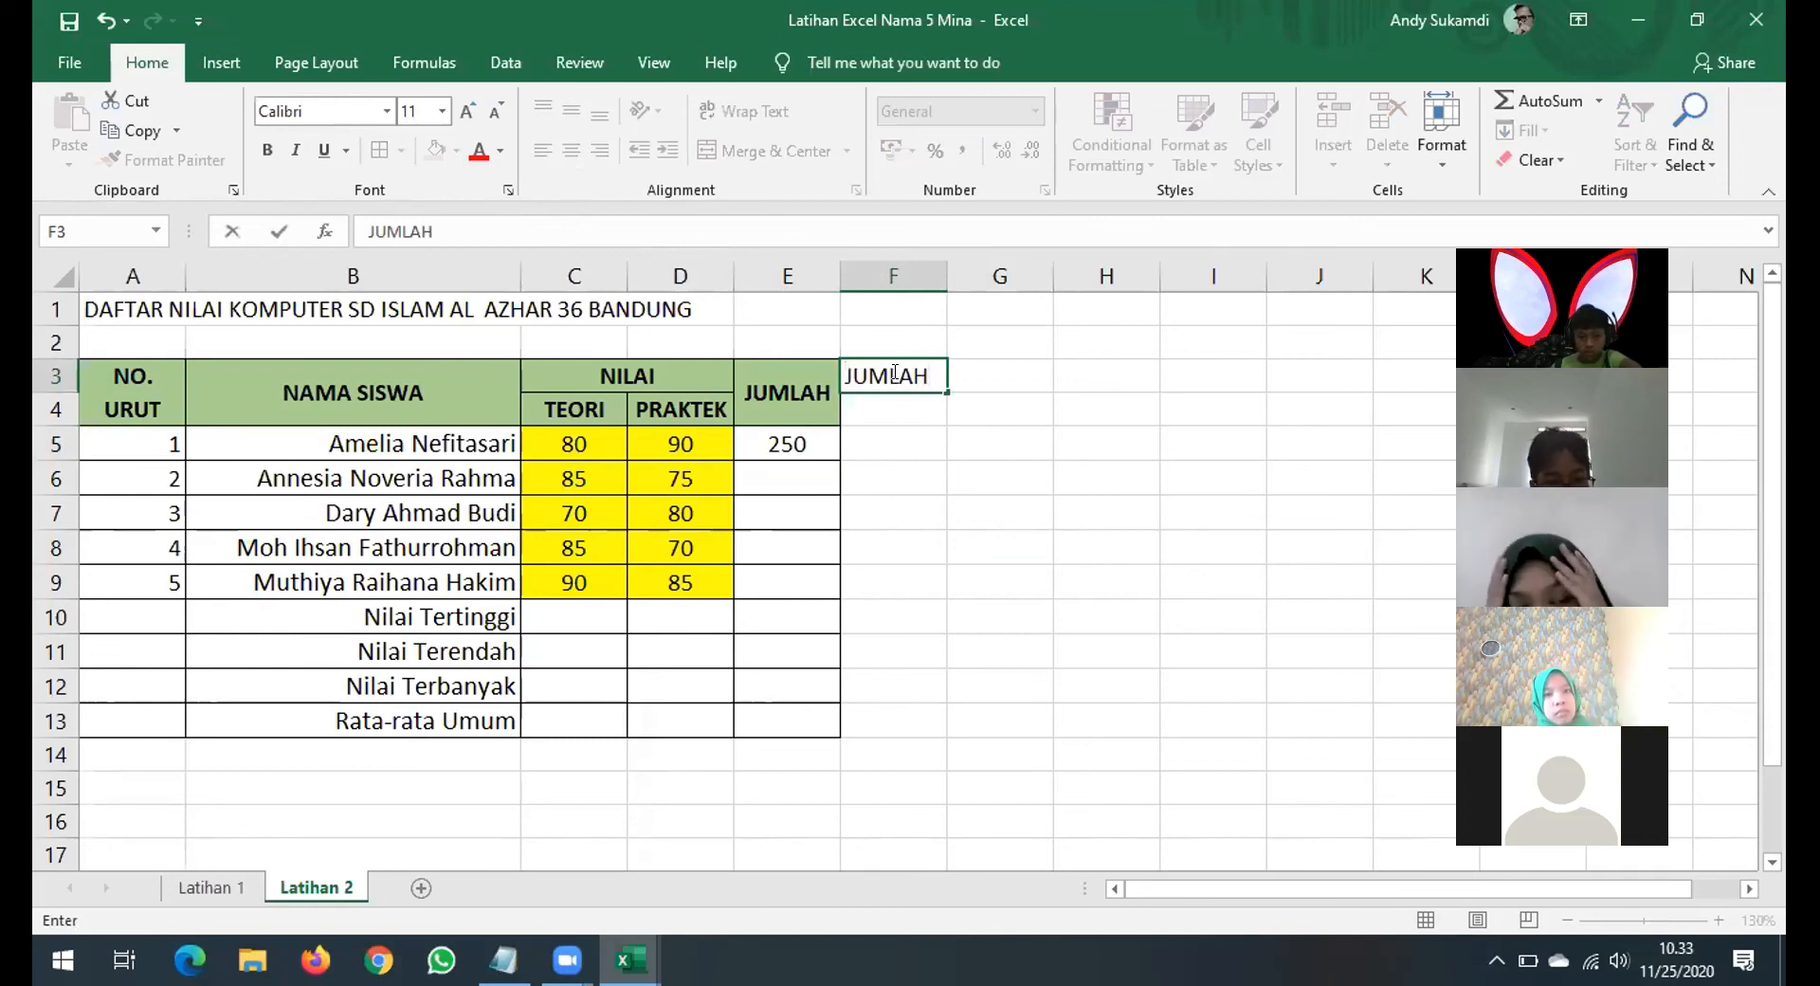
{"action": "left_click", "coordinate": [881, 403]}
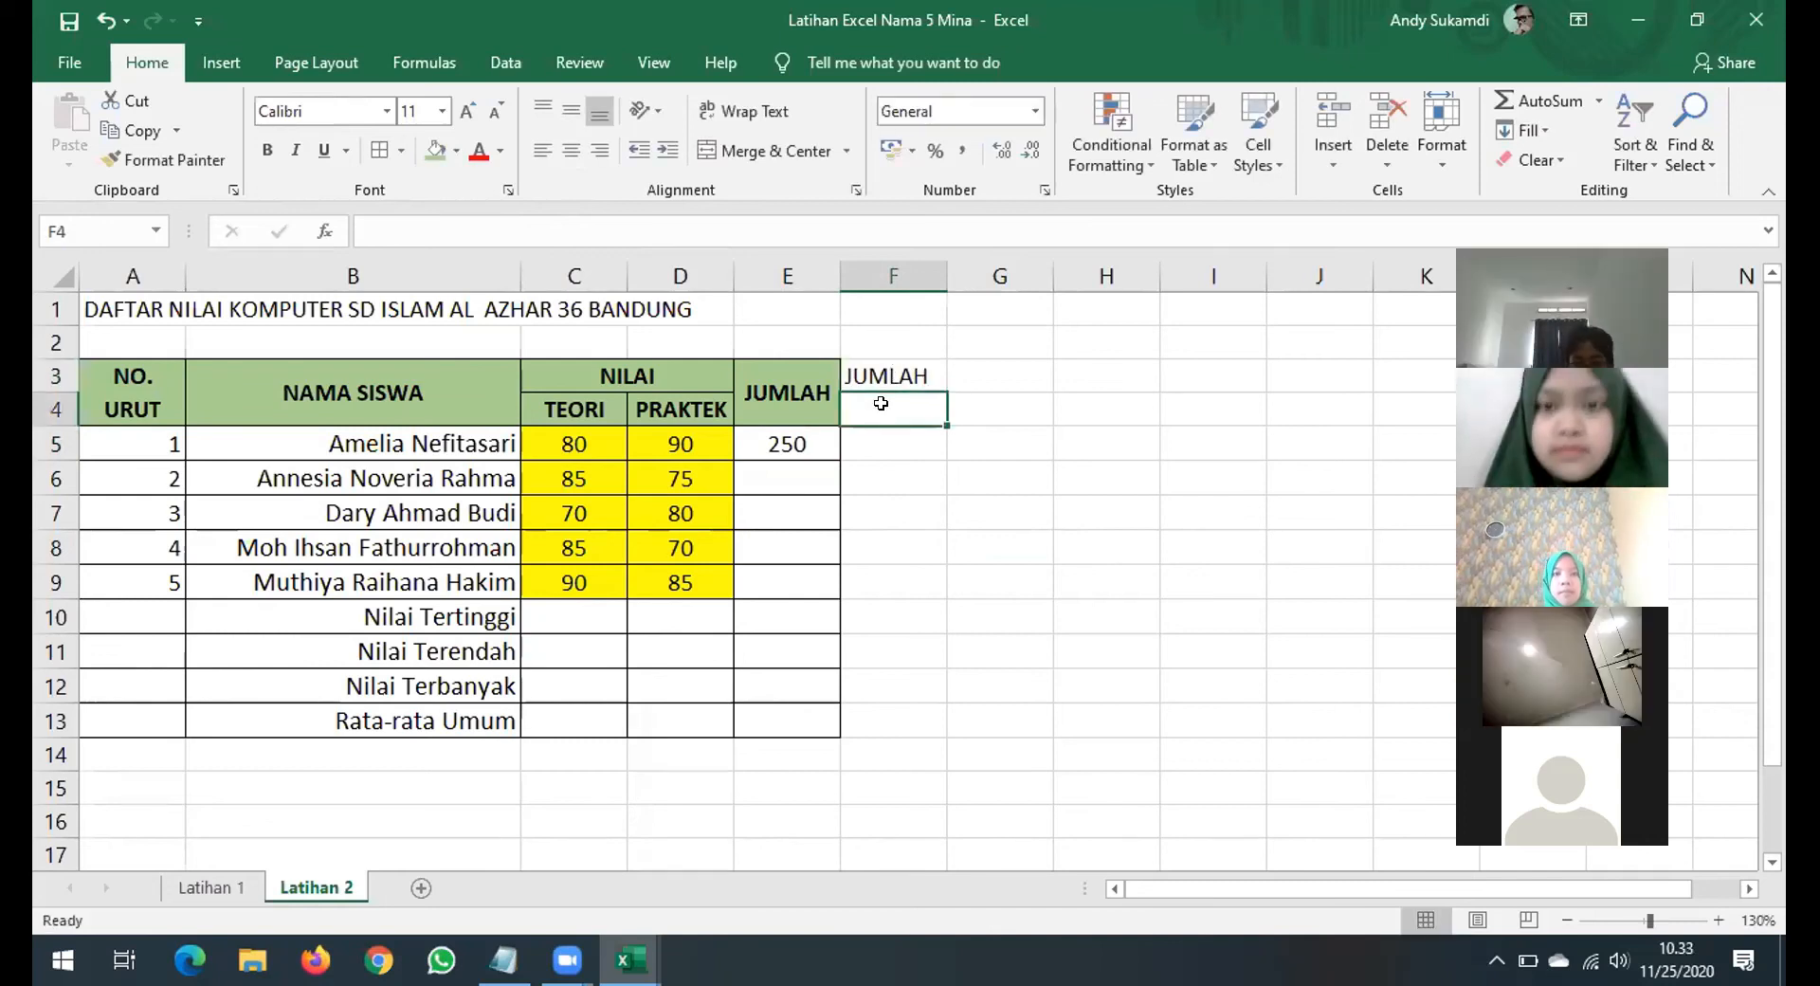
{"action": "type", "text": "KESELU"}
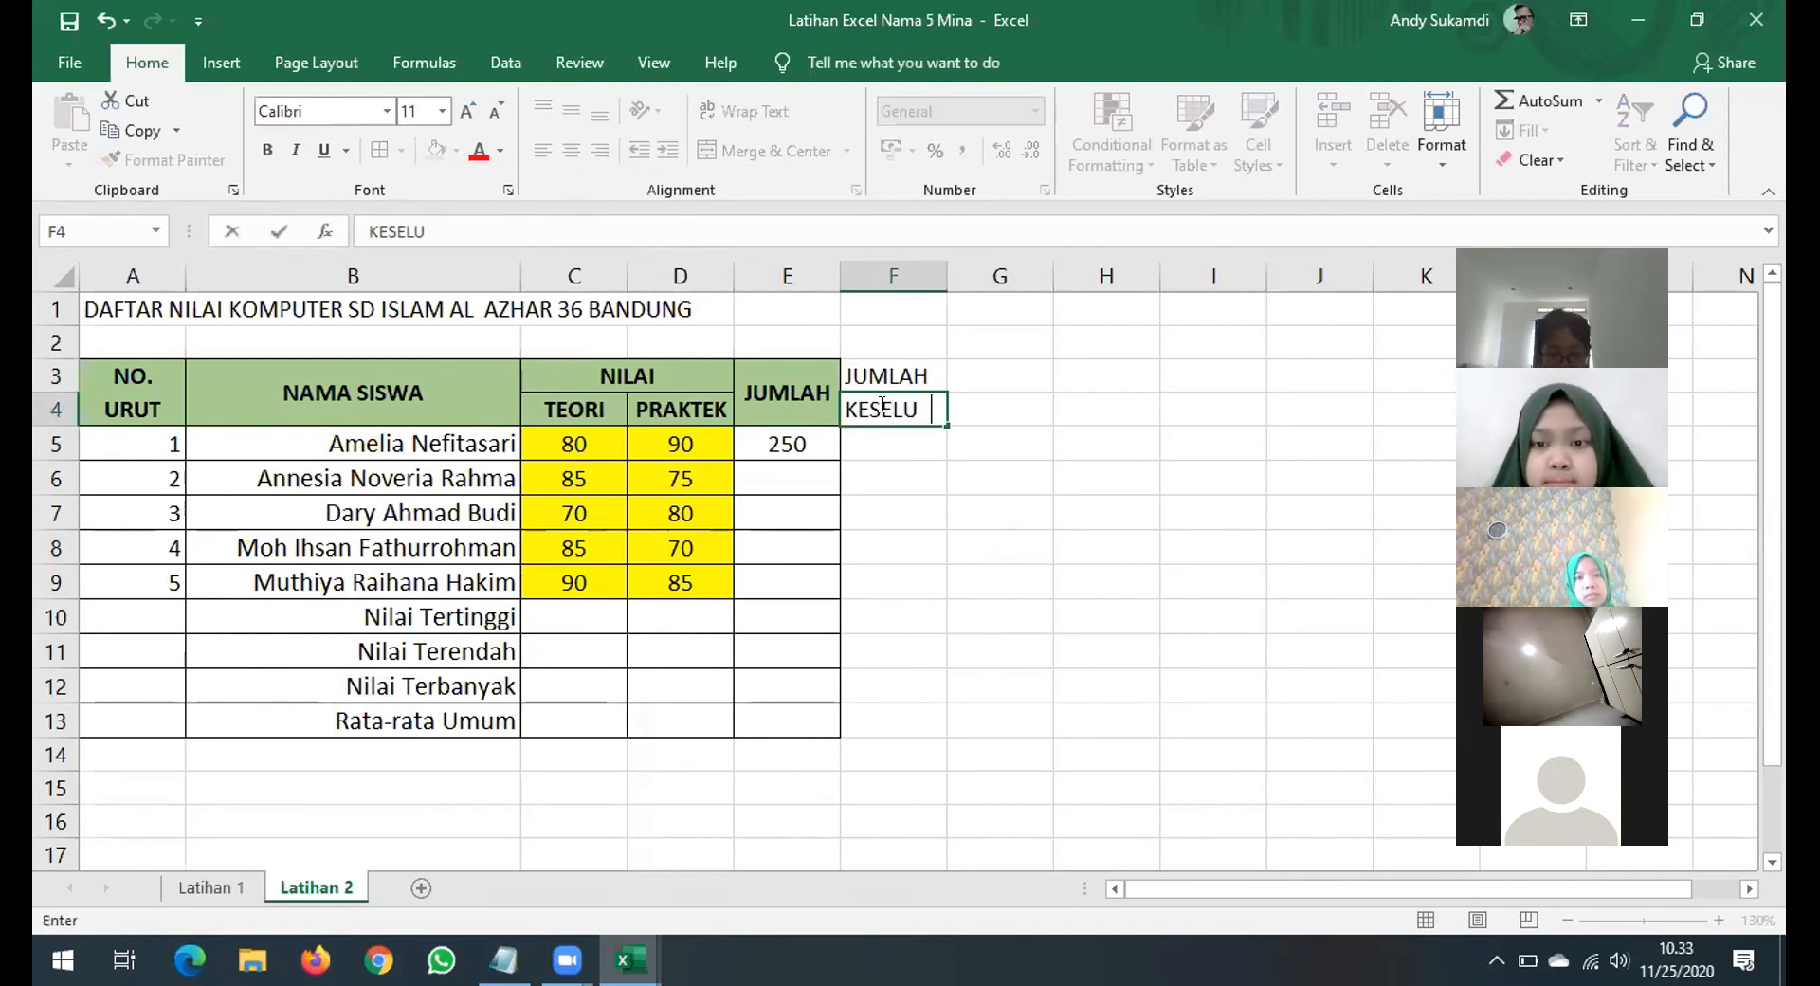
{"action": "type", "text": "RUHAN"}
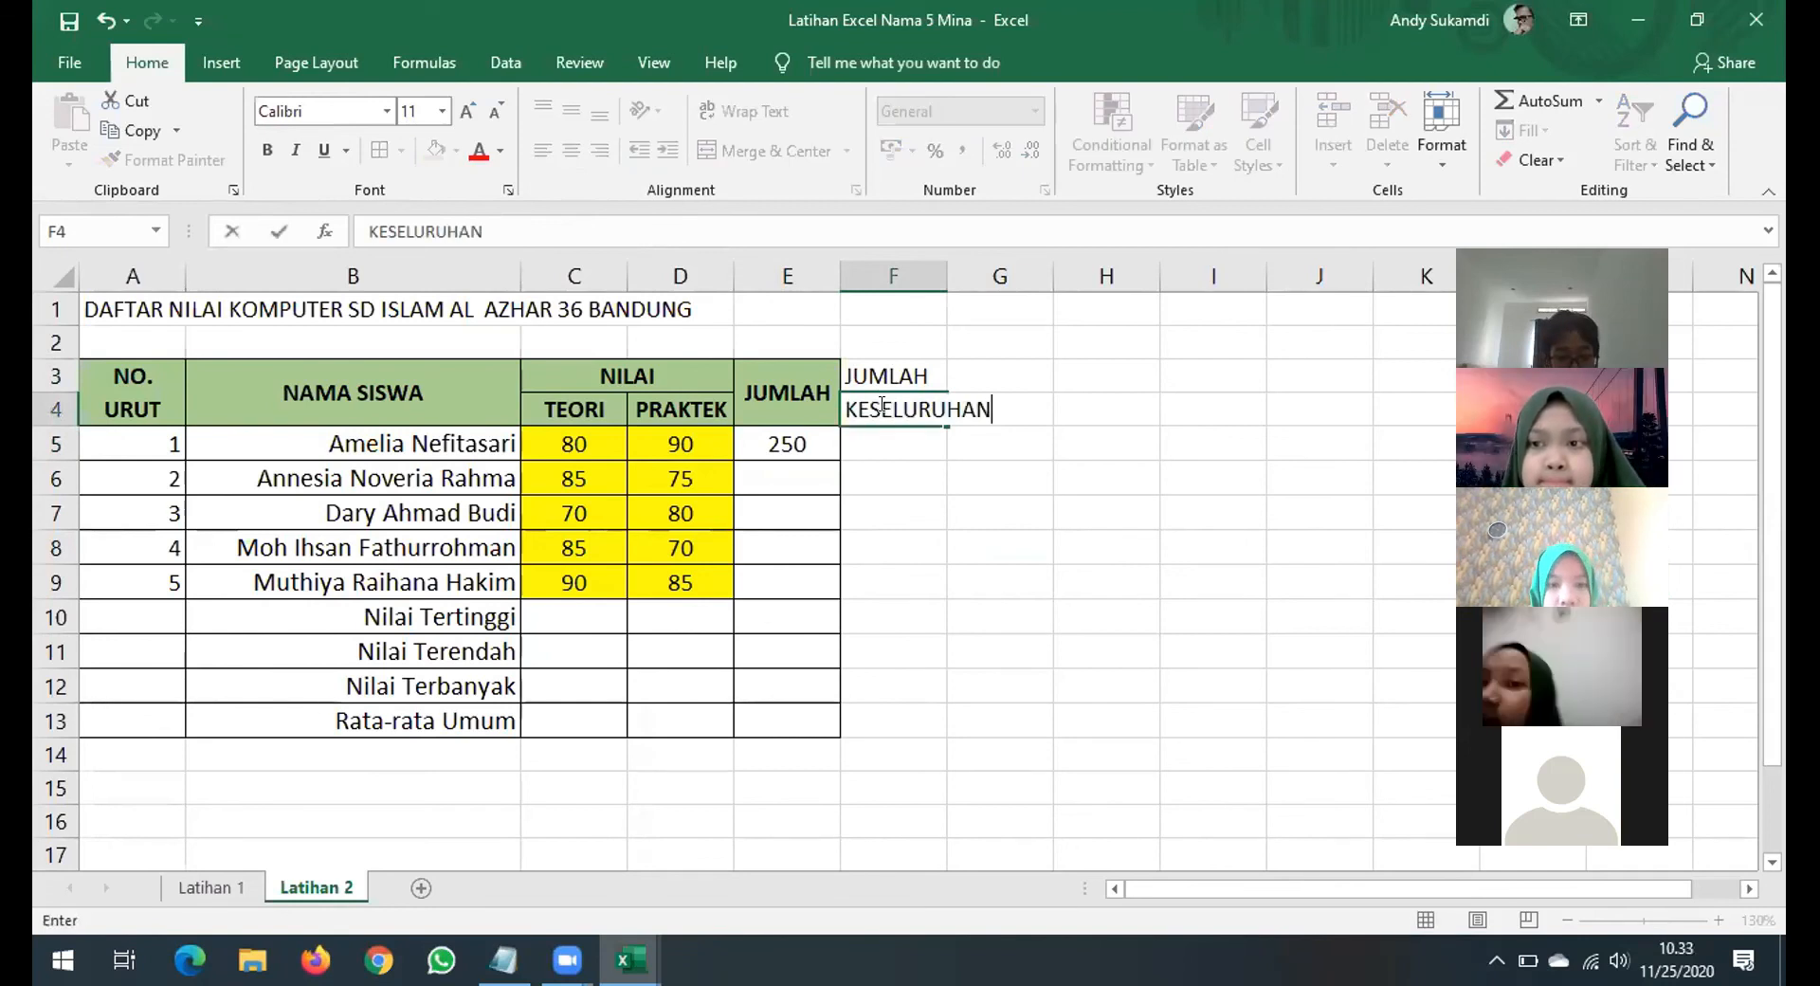
{"action": "key", "text": "BackSpace"}
{"action": "key", "text": "BackSpace"}
{"action": "key", "text": "BackSpace"}
{"action": "key", "text": "BackSpace"}
{"action": "key", "text": "BackSpace"}
{"action": "key", "text": "BackSpace"}
{"action": "key", "text": "BackSpace"}
{"action": "key", "text": "BackSpace"}
{"action": "key", "text": "BackSpace"}
{"action": "key", "text": "BackSpace"}
{"action": "key", "text": "BackSpace"}
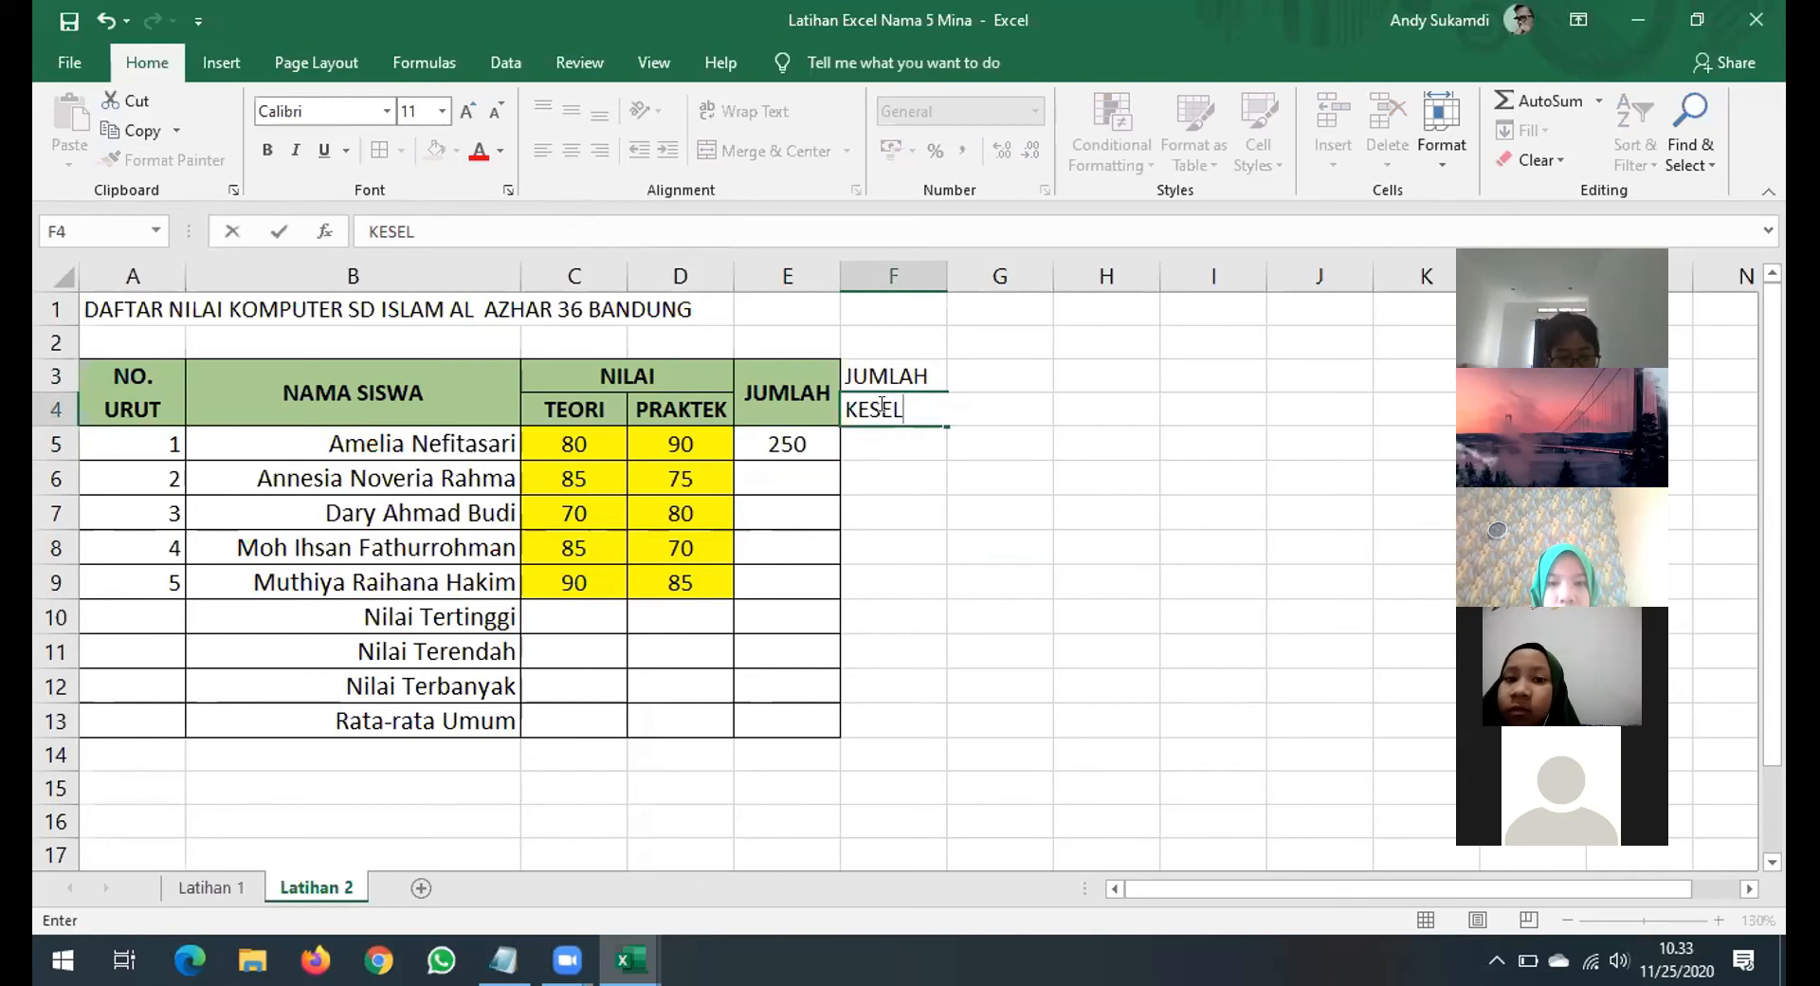
Enter TOTAL in F4 as the heading's second line and make F3:F4 bold.
{"action": "type", "text": "TOTAL"}
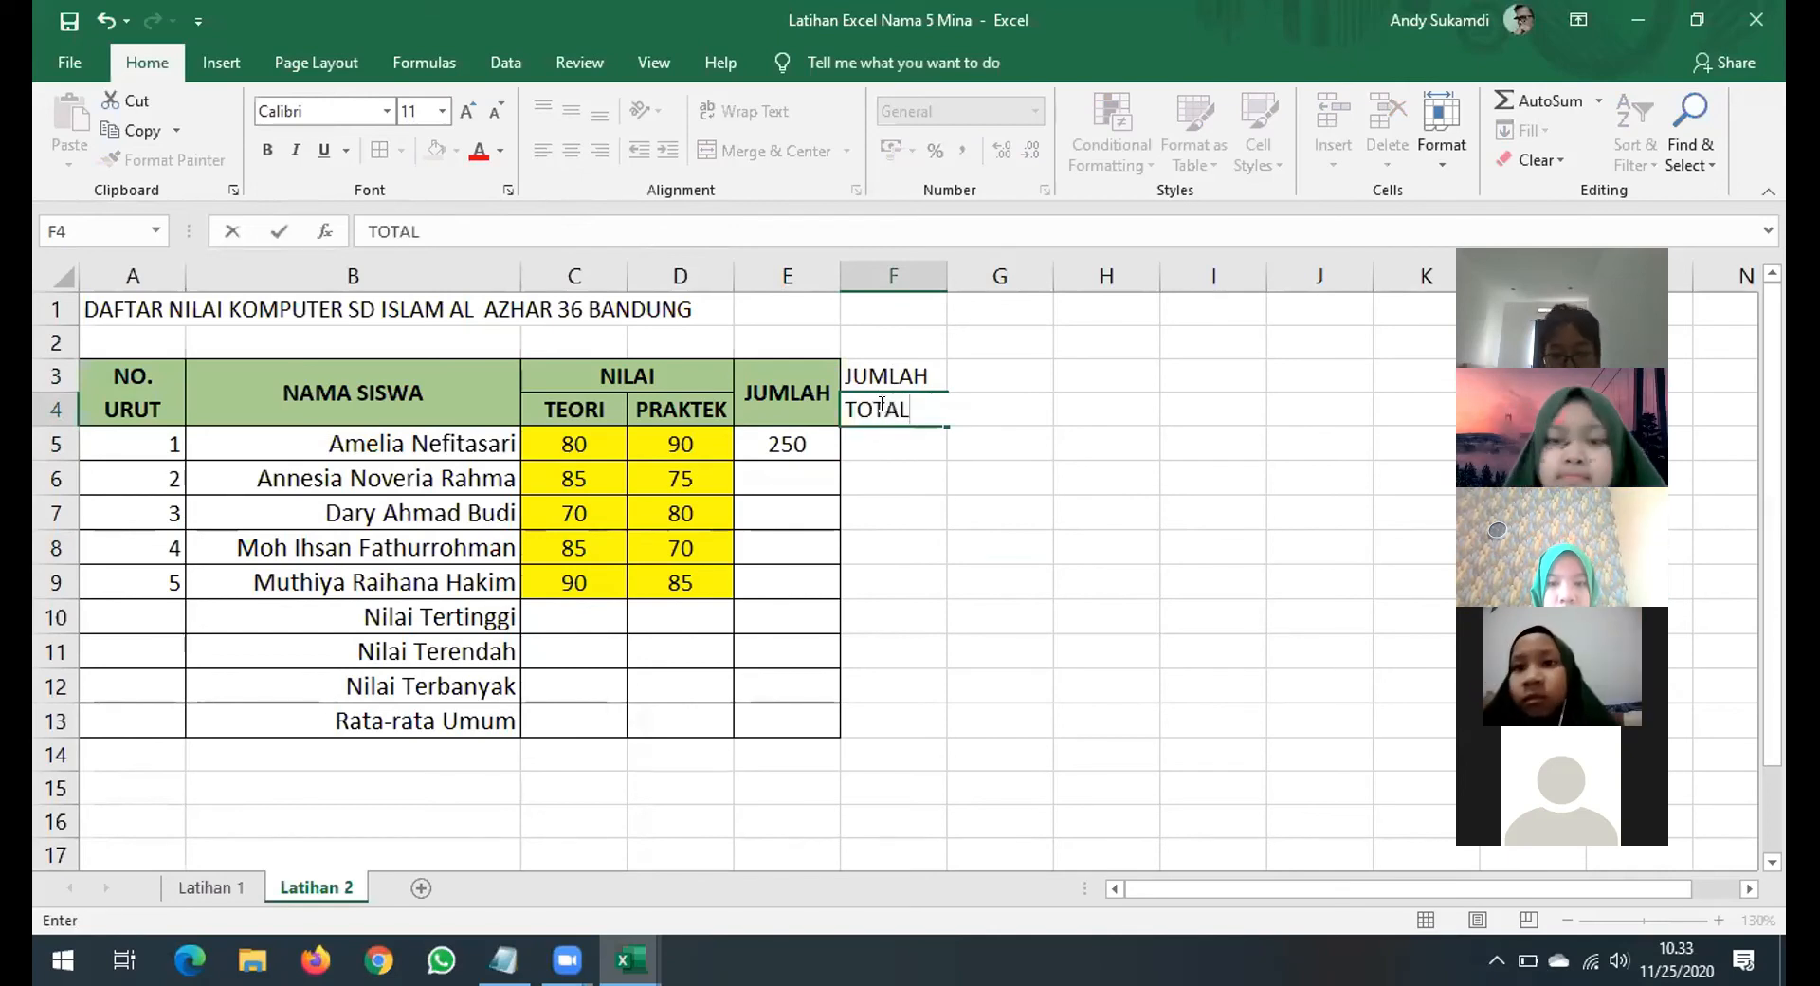
{"action": "left_click", "coordinate": [996, 504]}
{"action": "left_click_drag", "start_coordinate": [893, 378], "coordinate": [893, 410]}
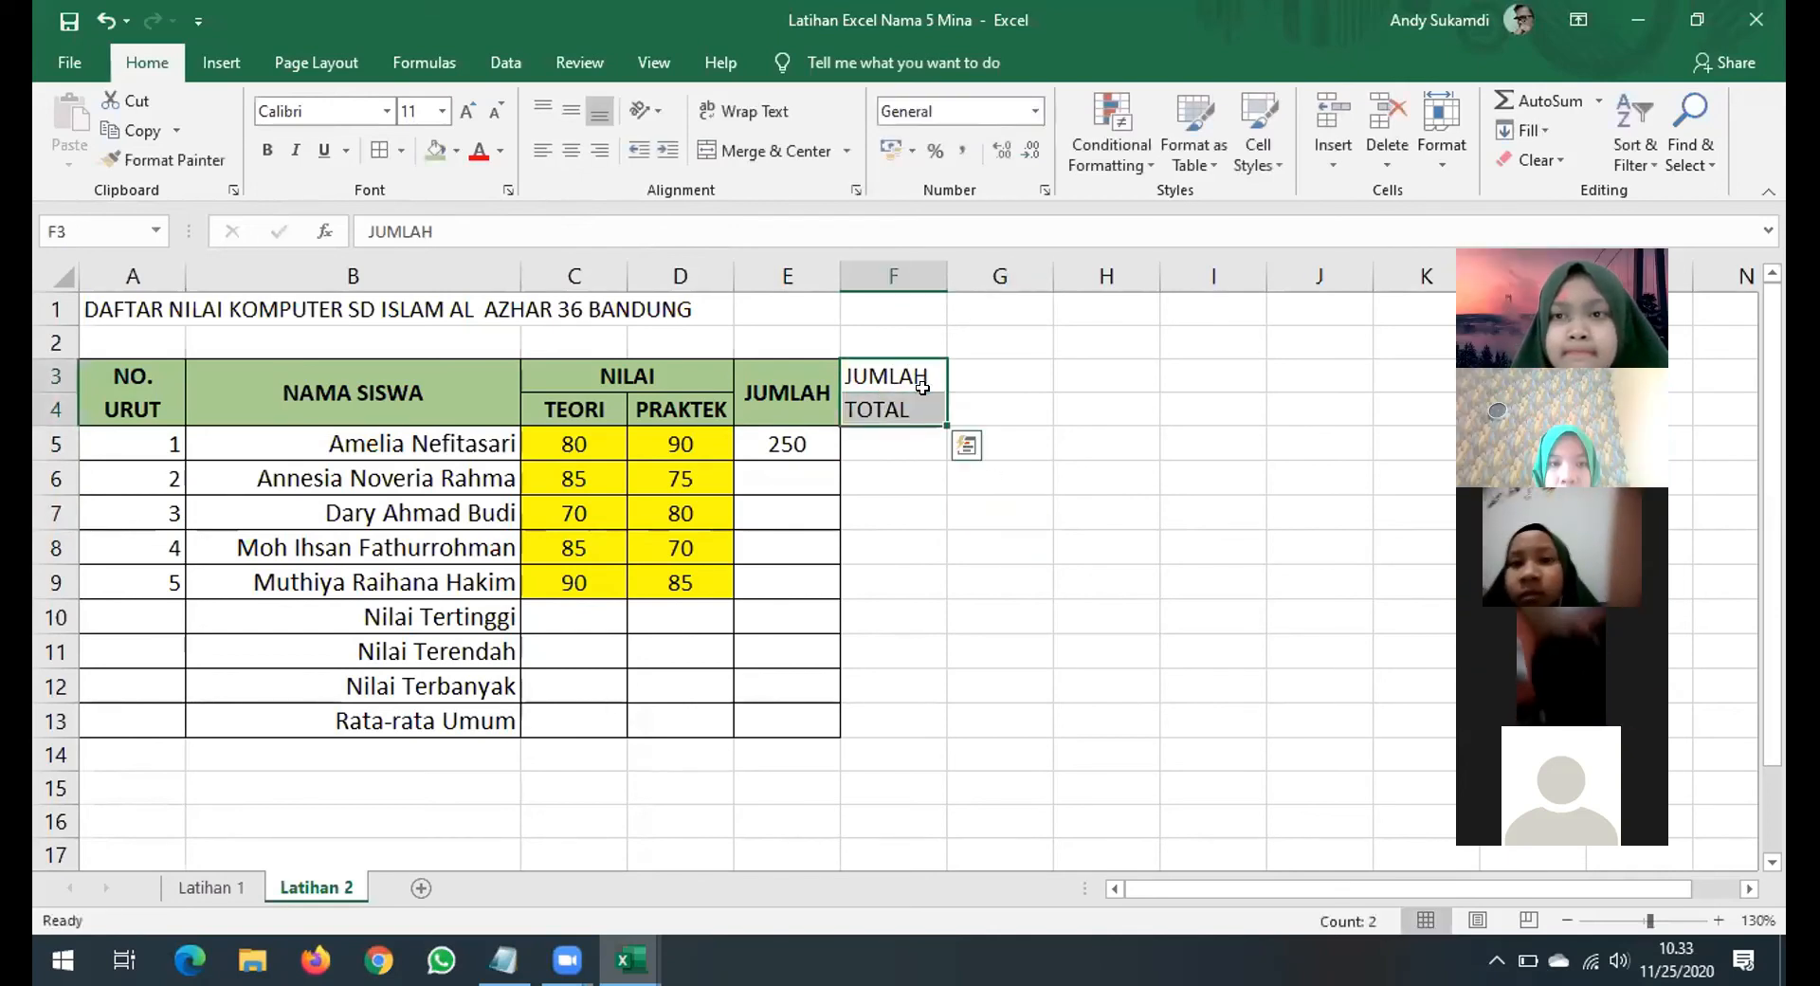
{"action": "left_click", "coordinate": [268, 150]}
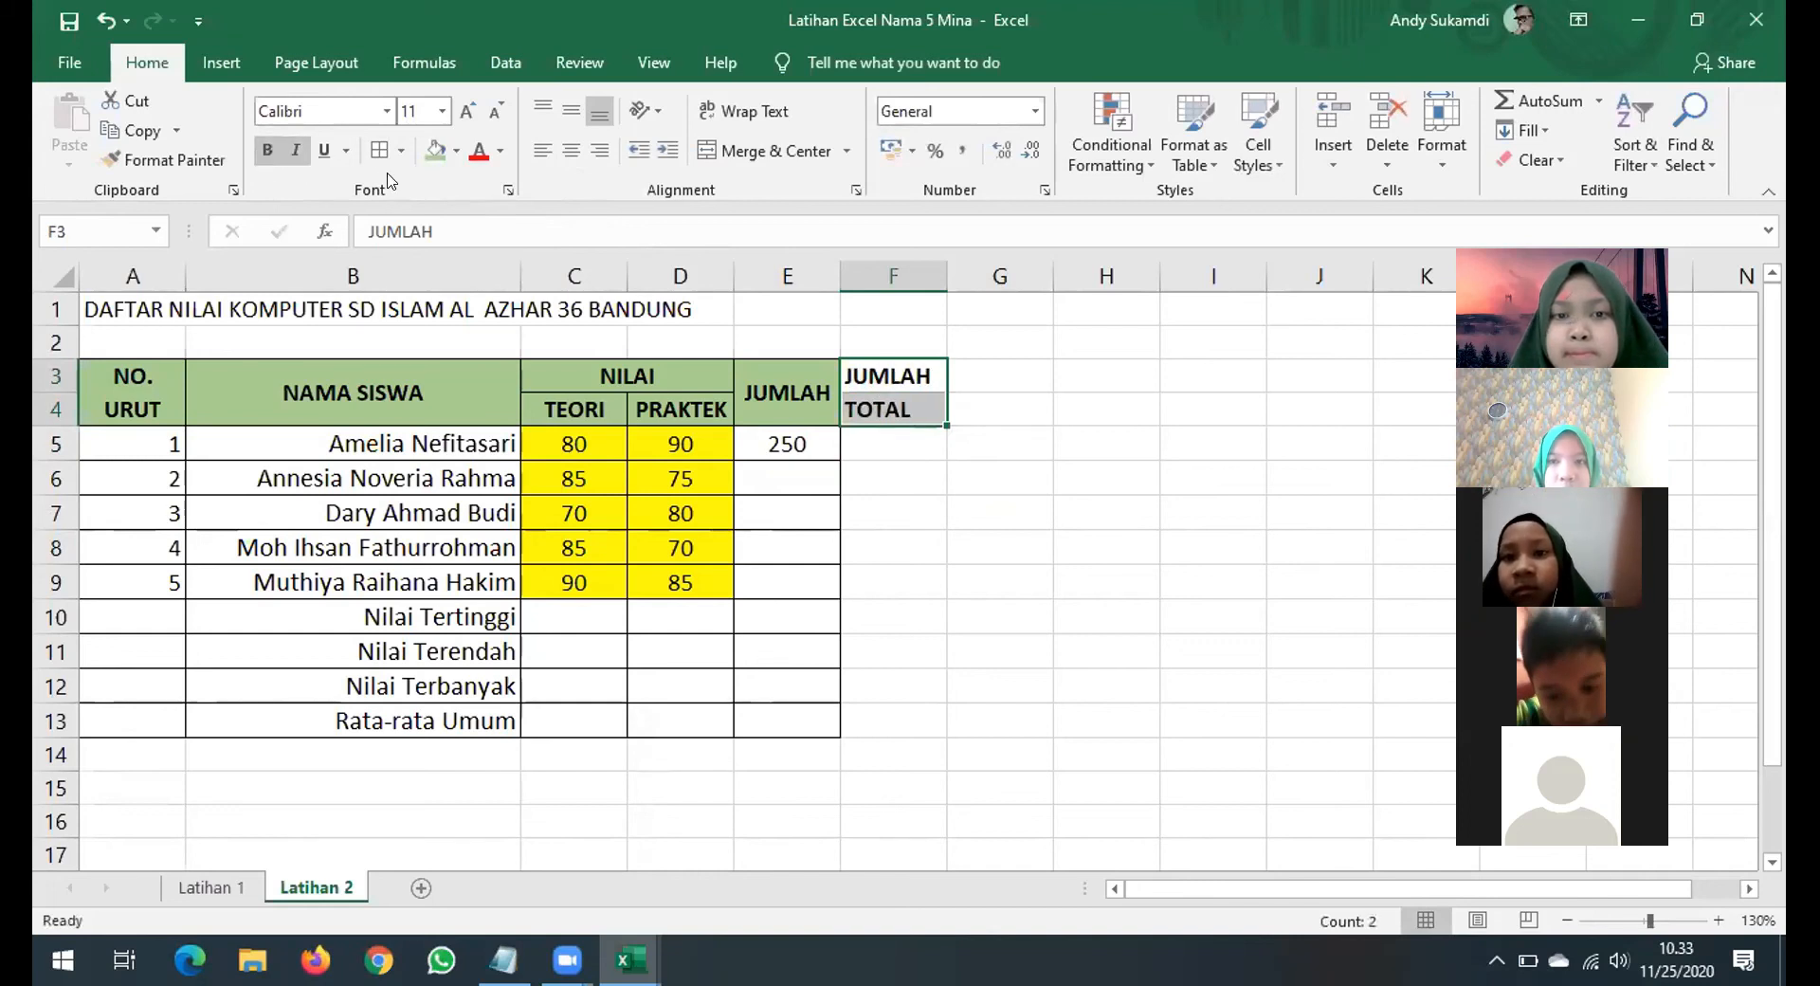
Center the two-line JUMLAH TOTAL heading in F3:F4 without merging the cells, and select F5 below it.
{"action": "left_click", "coordinate": [739, 154]}
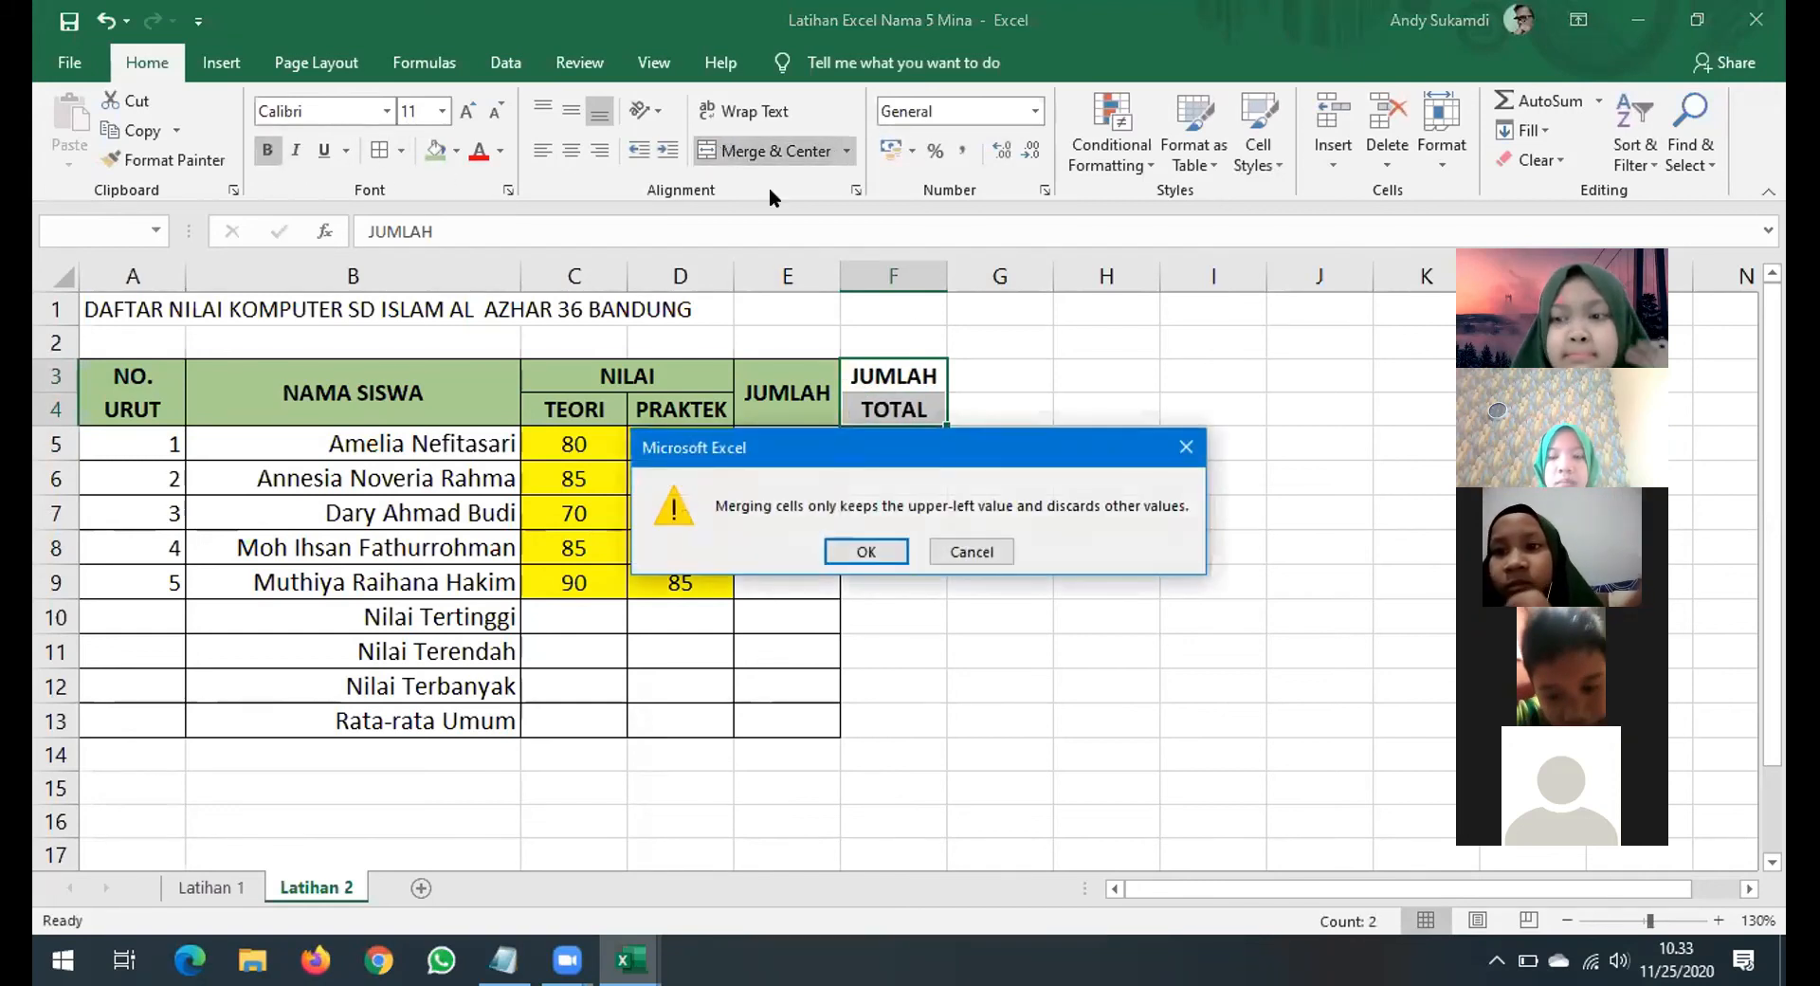
{"action": "left_click", "coordinate": [990, 553]}
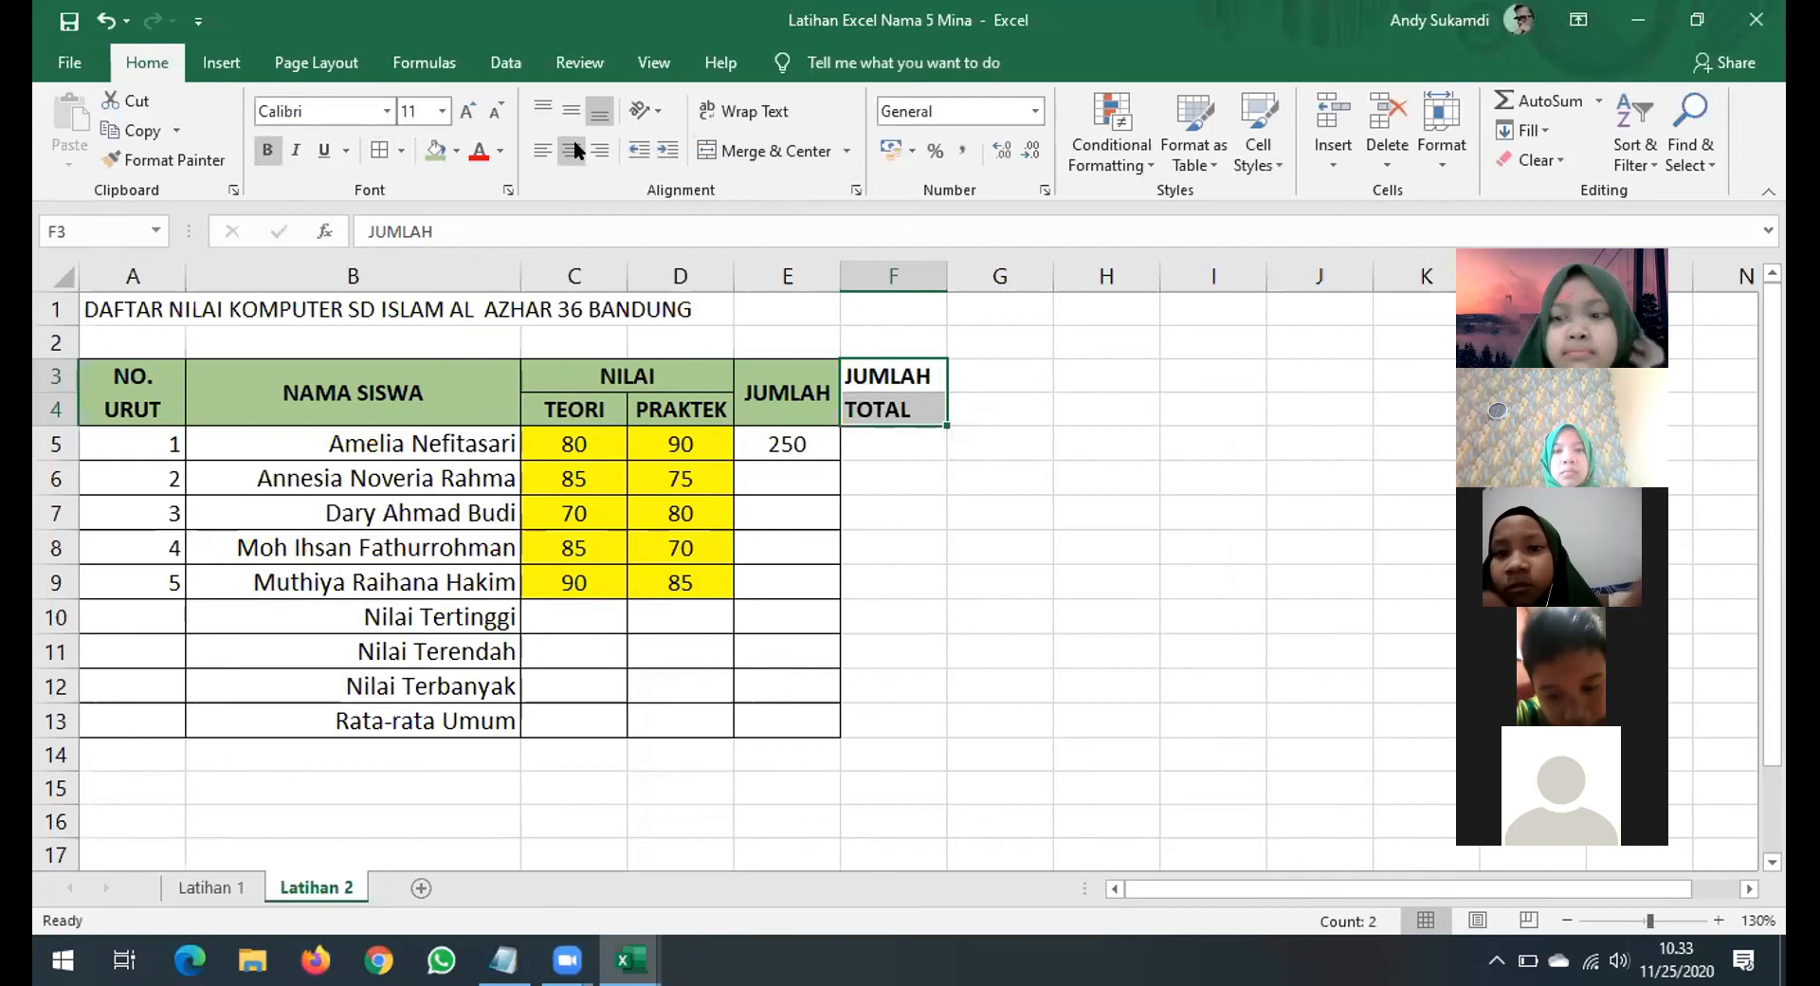
{"action": "left_click", "coordinate": [996, 536]}
{"action": "left_click", "coordinate": [868, 438]}
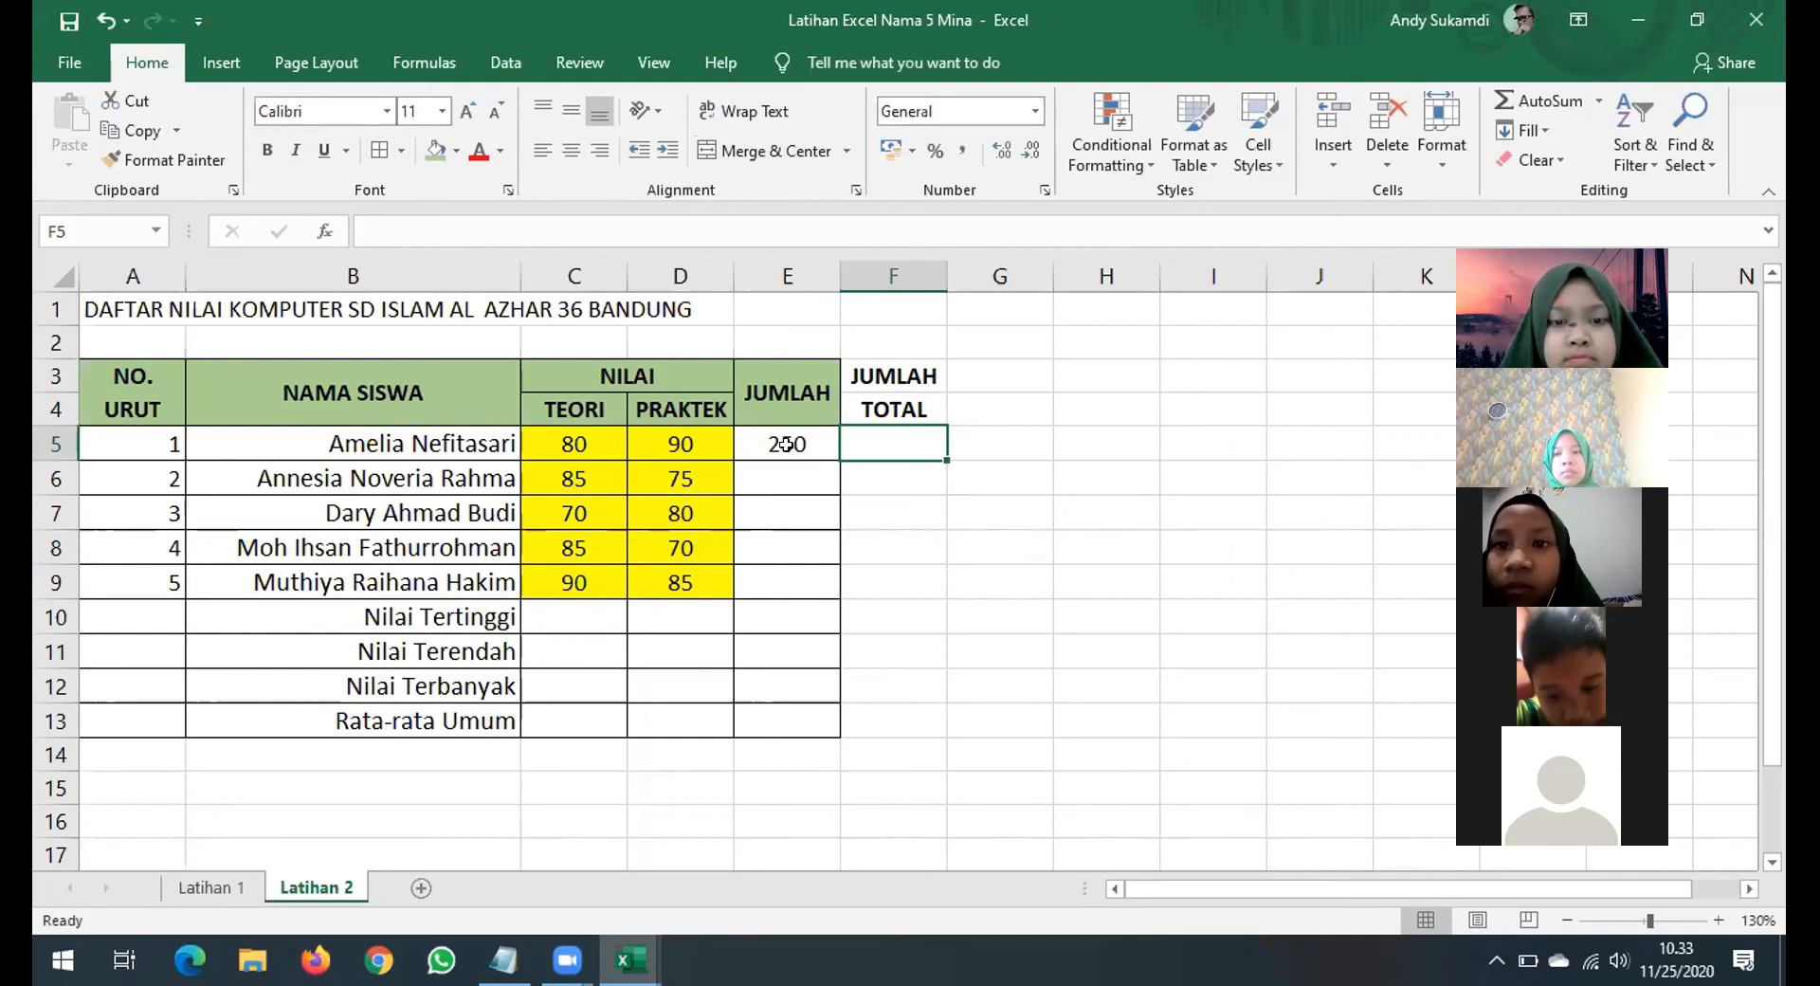
{"action": "type", "text": "="}
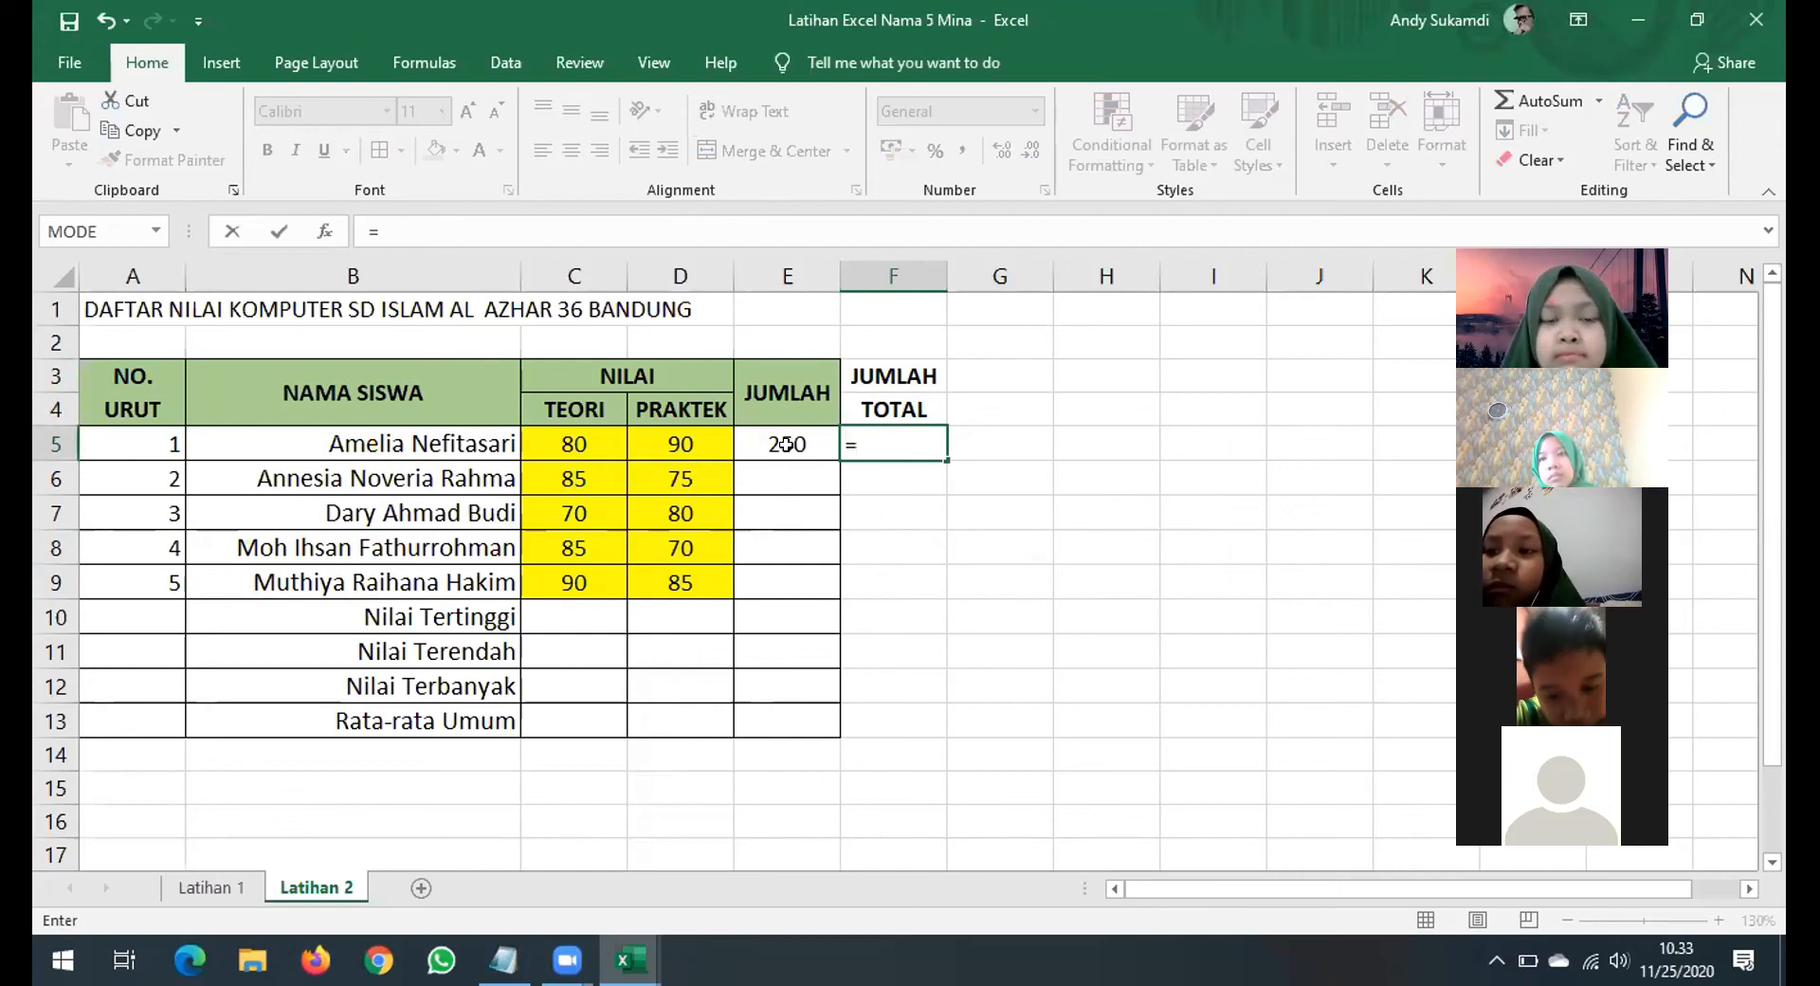
{"action": "left_click", "coordinate": [948, 486]}
{"action": "key", "text": "Escape"}
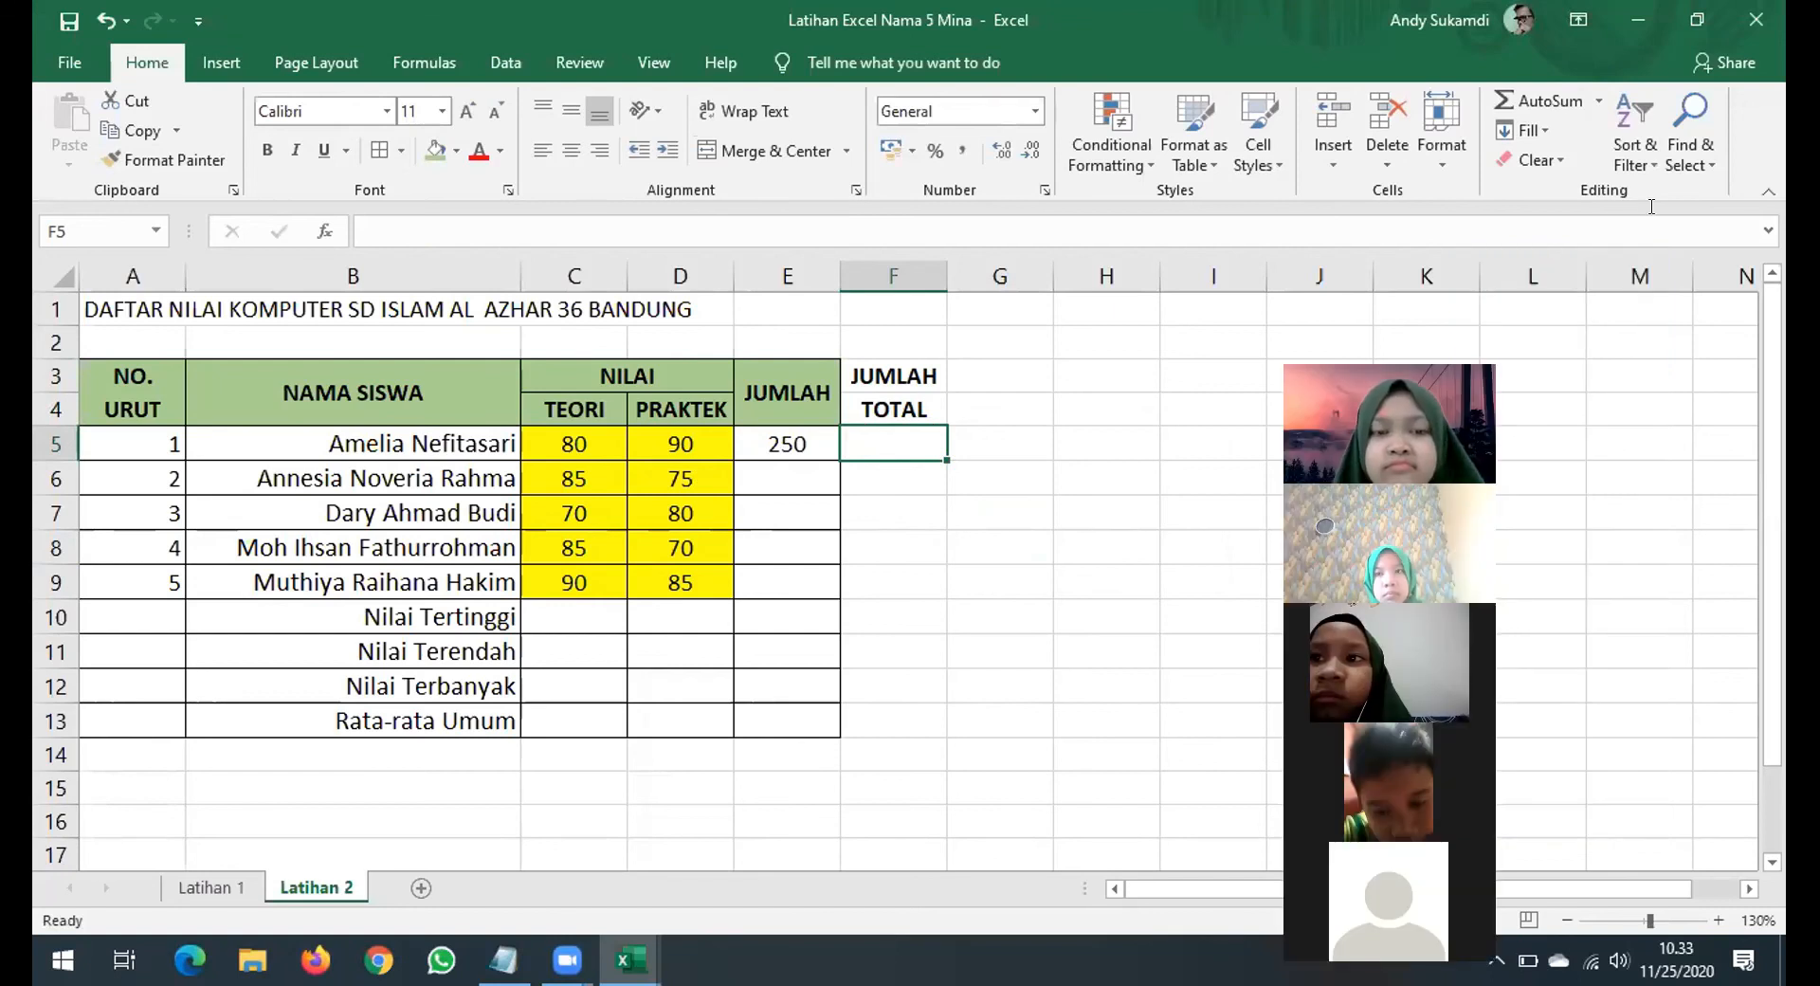
Total the first student's row in F5 using AutoSum over C5:E5.
{"action": "left_click", "coordinate": [1519, 101]}
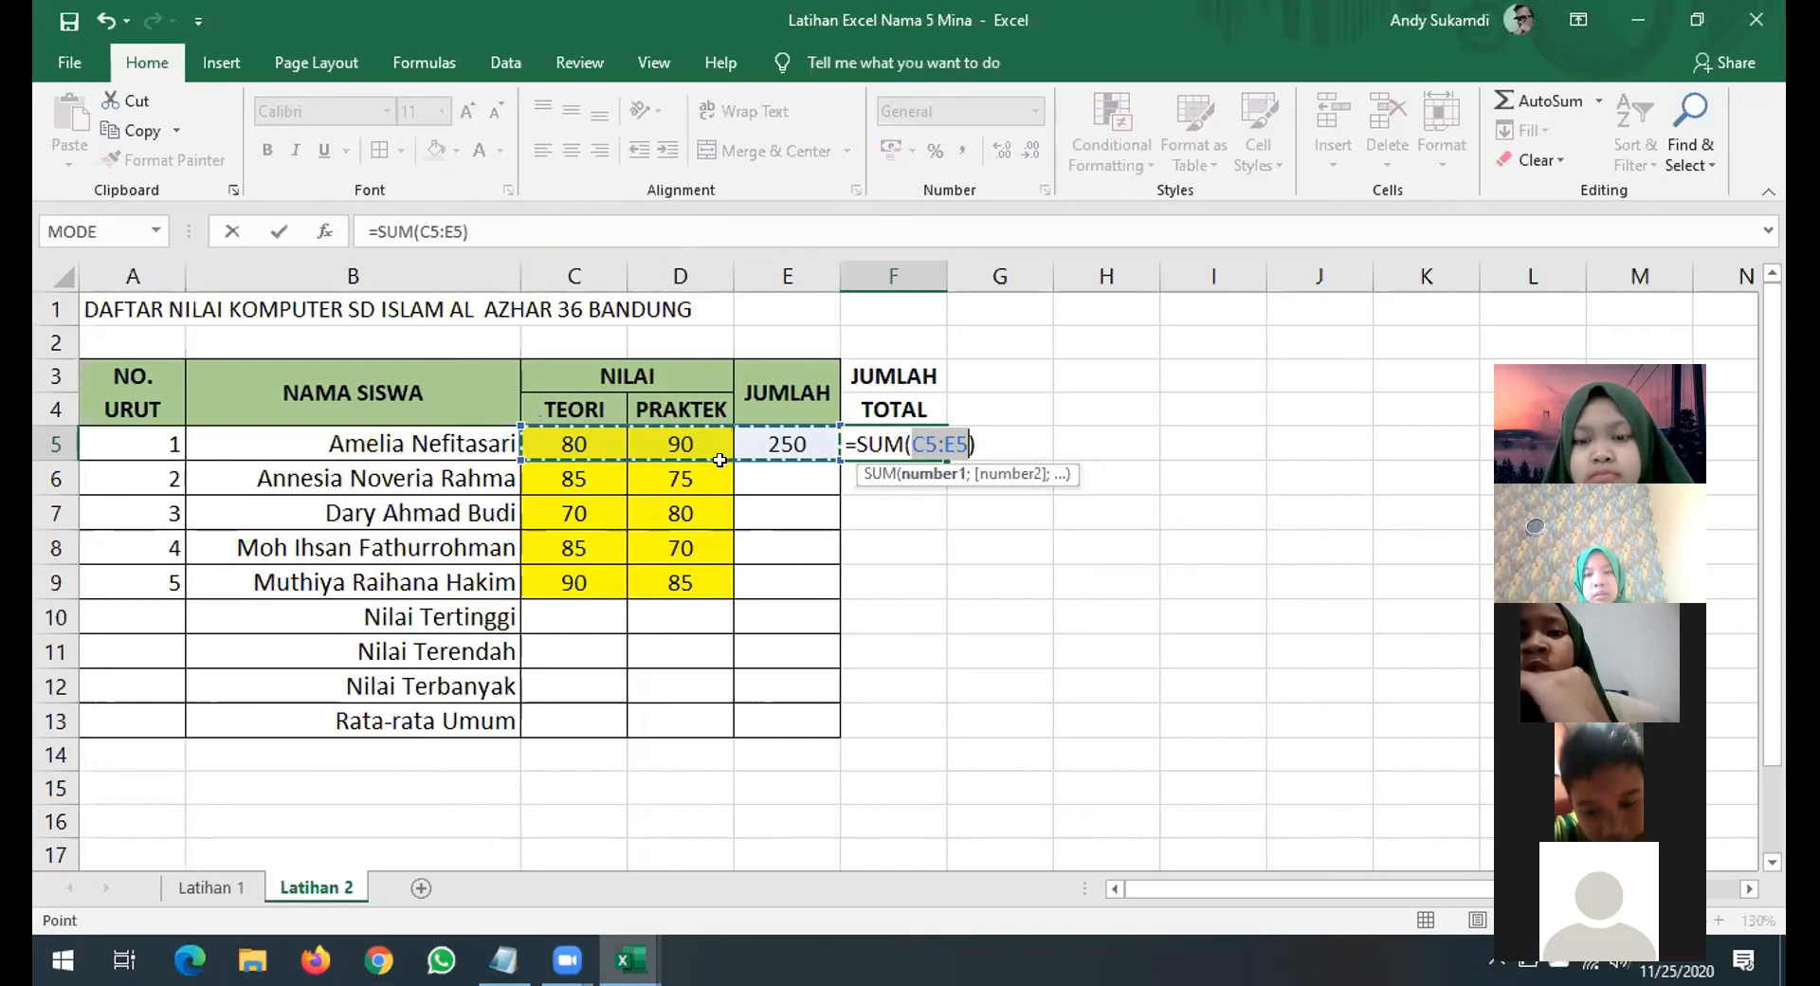
{"action": "key", "text": "Return"}
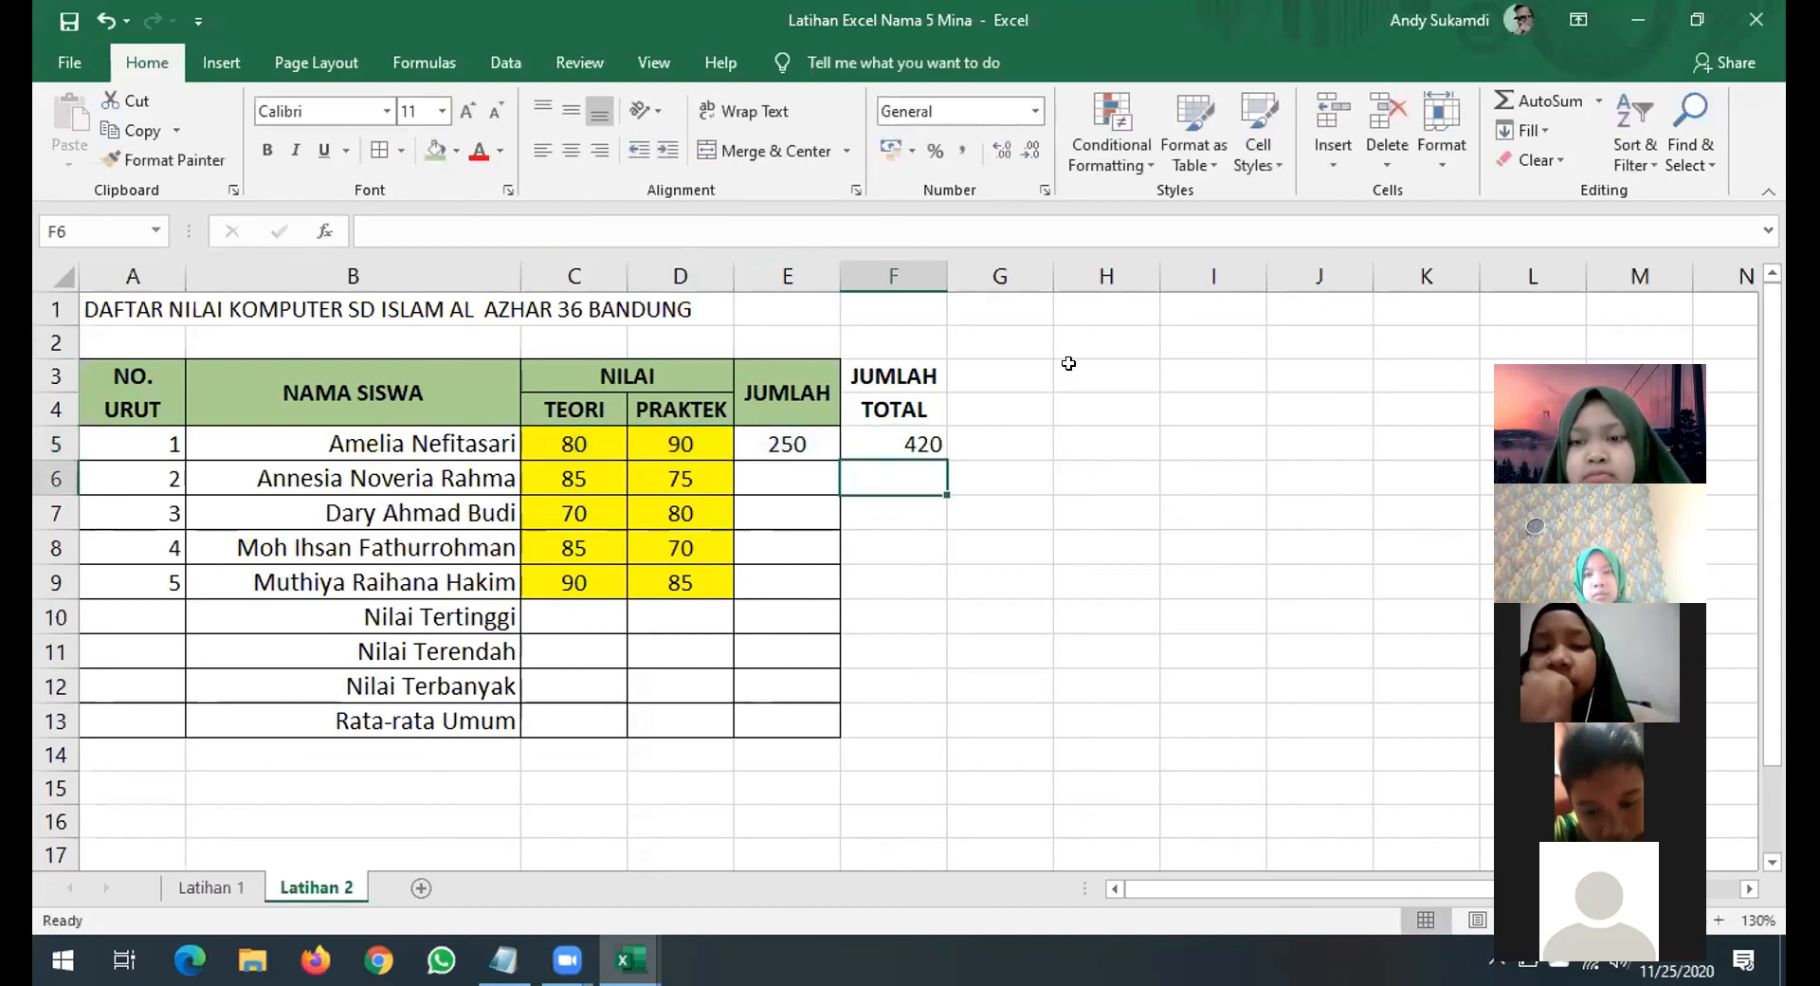
Fill the JUMLAH formula in E5 and the JUMLAH TOTAL formula in F5 down through row 9.
{"action": "left_click", "coordinate": [780, 443]}
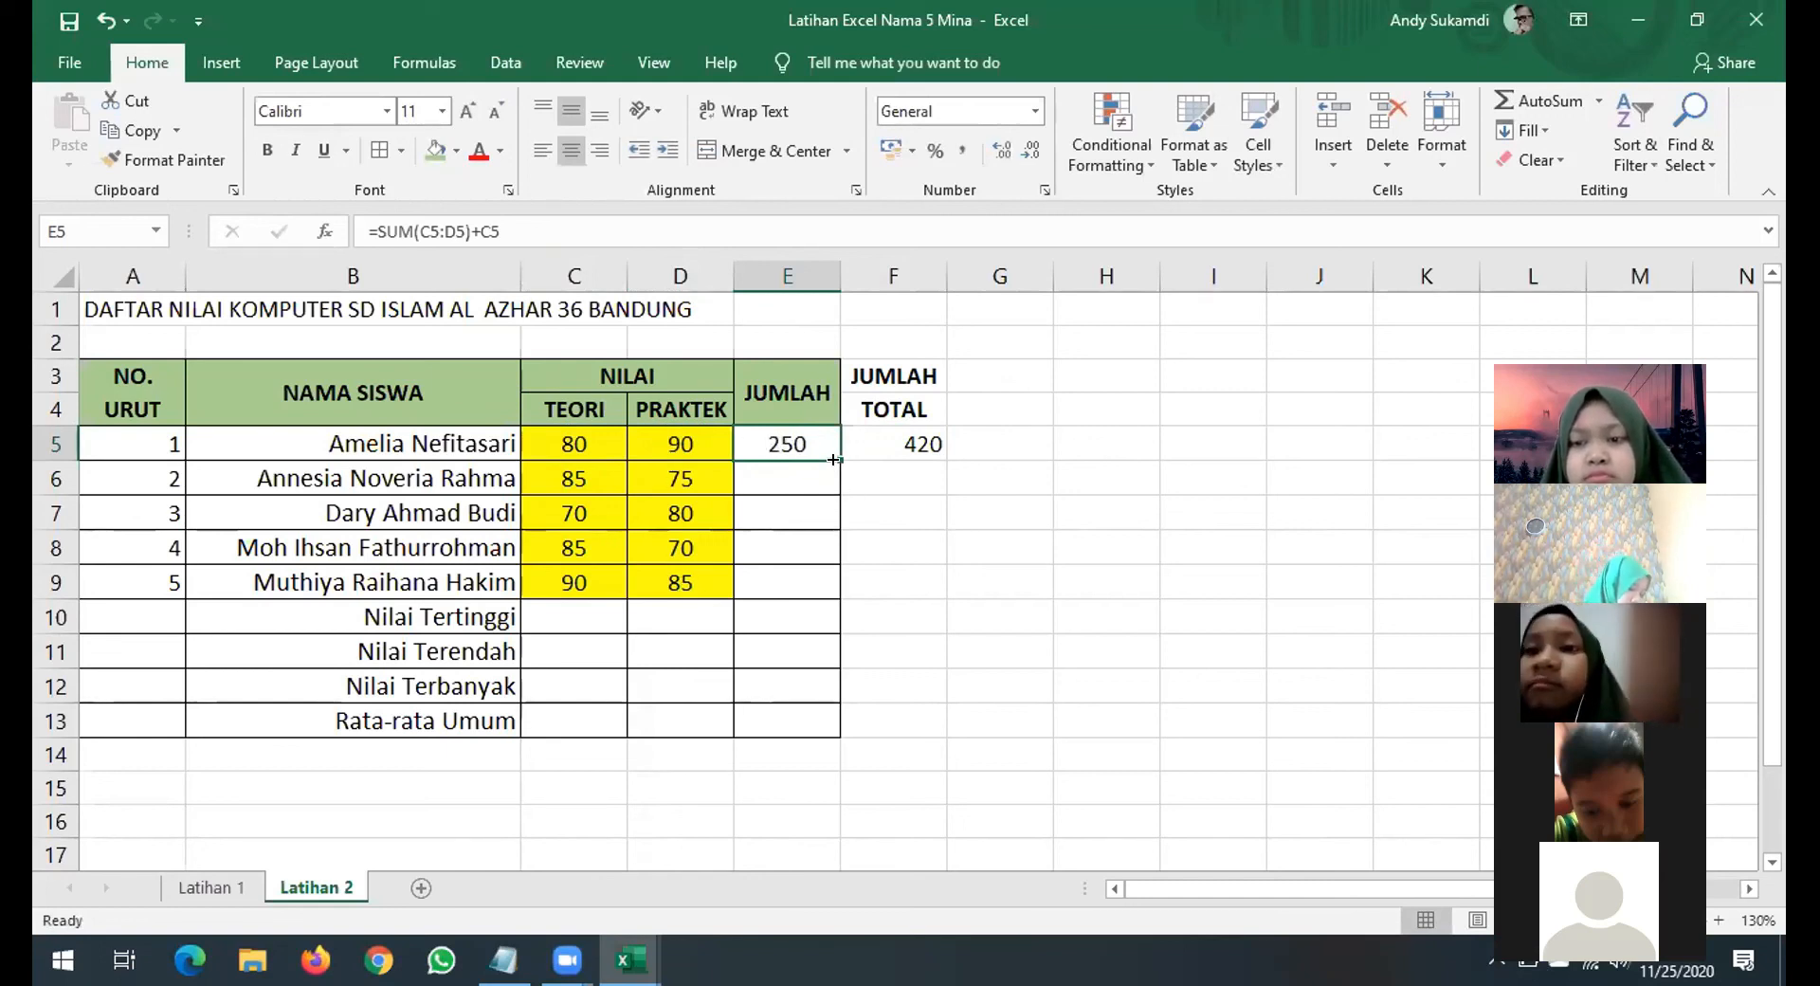
{"action": "left_click_drag", "start_coordinate": [833, 460], "coordinate": [826, 590]}
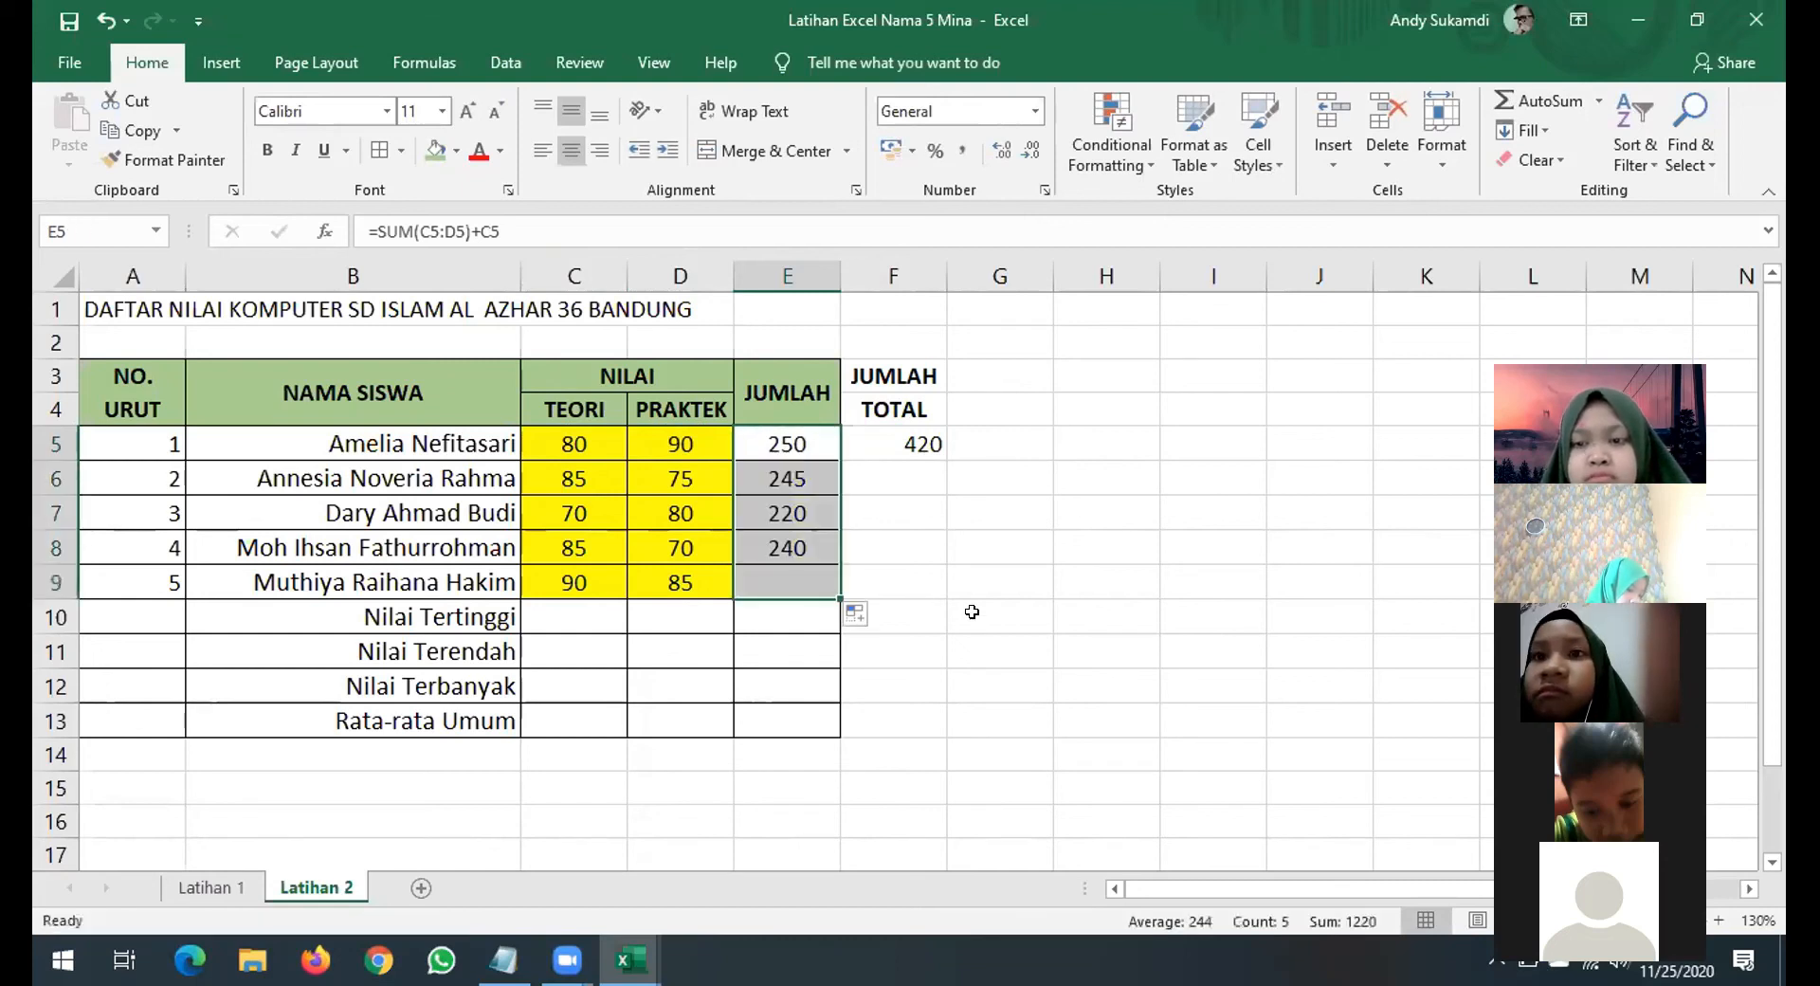
{"action": "left_click", "coordinate": [927, 446]}
{"action": "left_click_drag", "start_coordinate": [945, 461], "coordinate": [924, 589]}
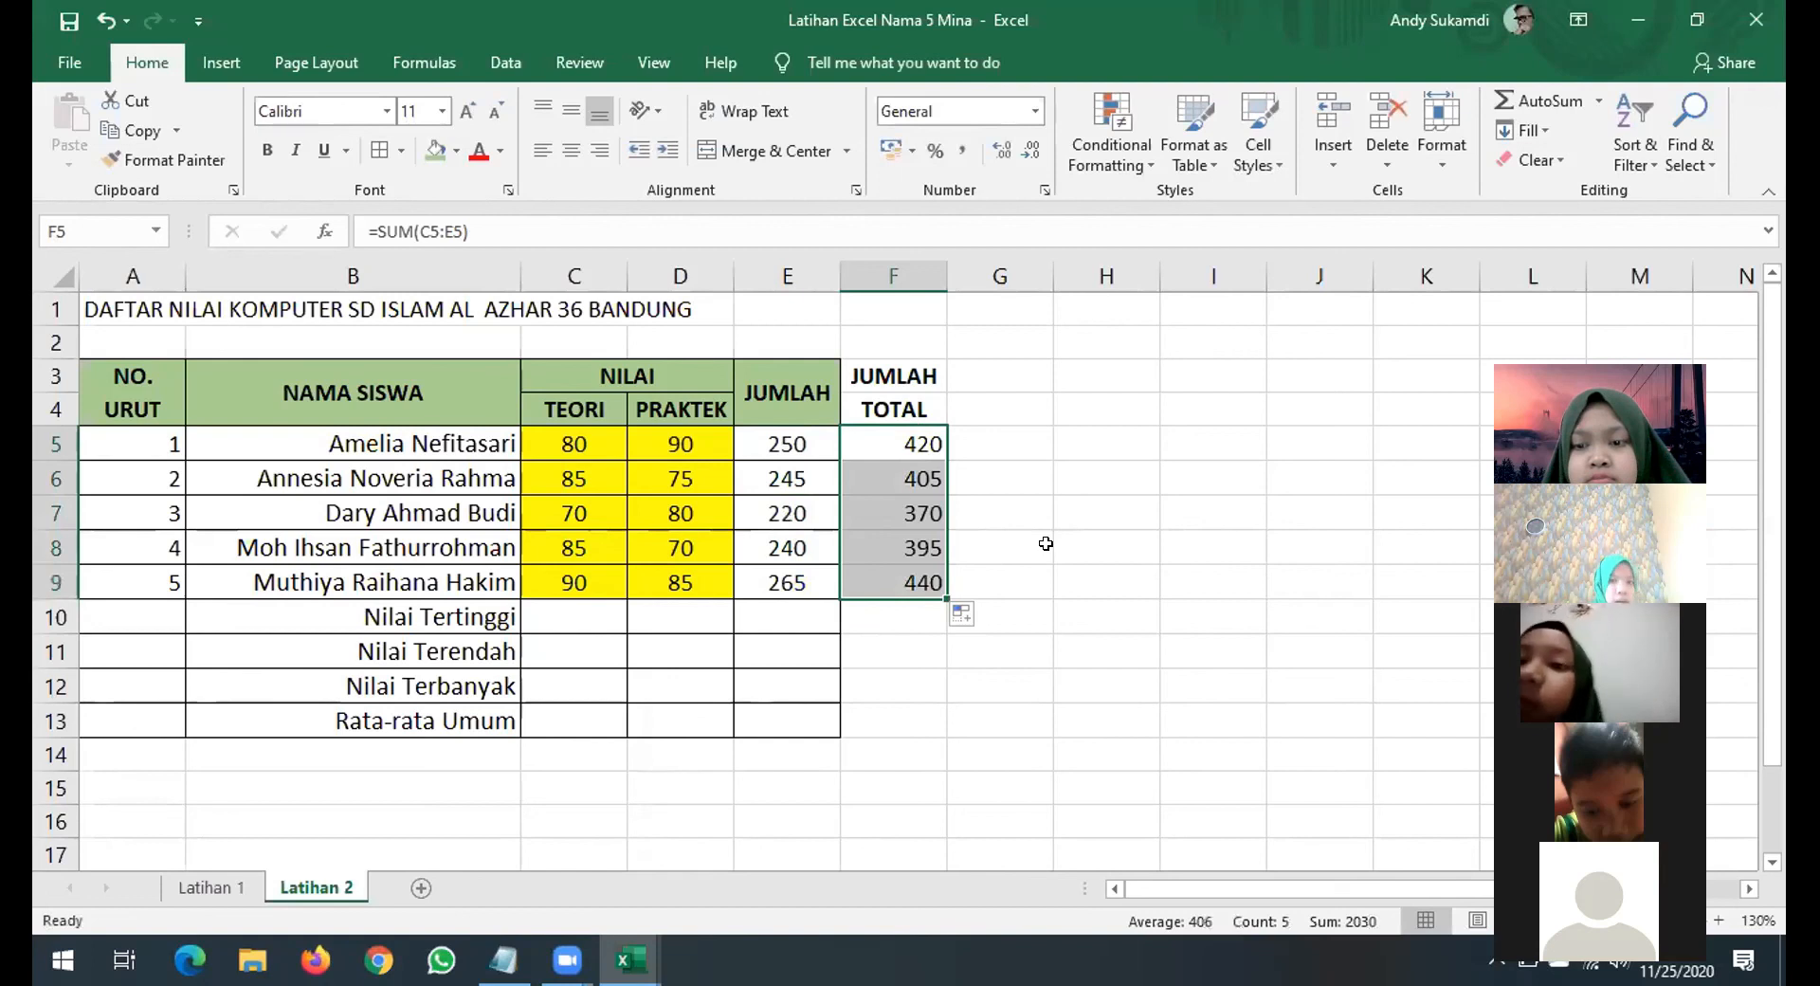
{"action": "left_click", "coordinate": [1045, 544]}
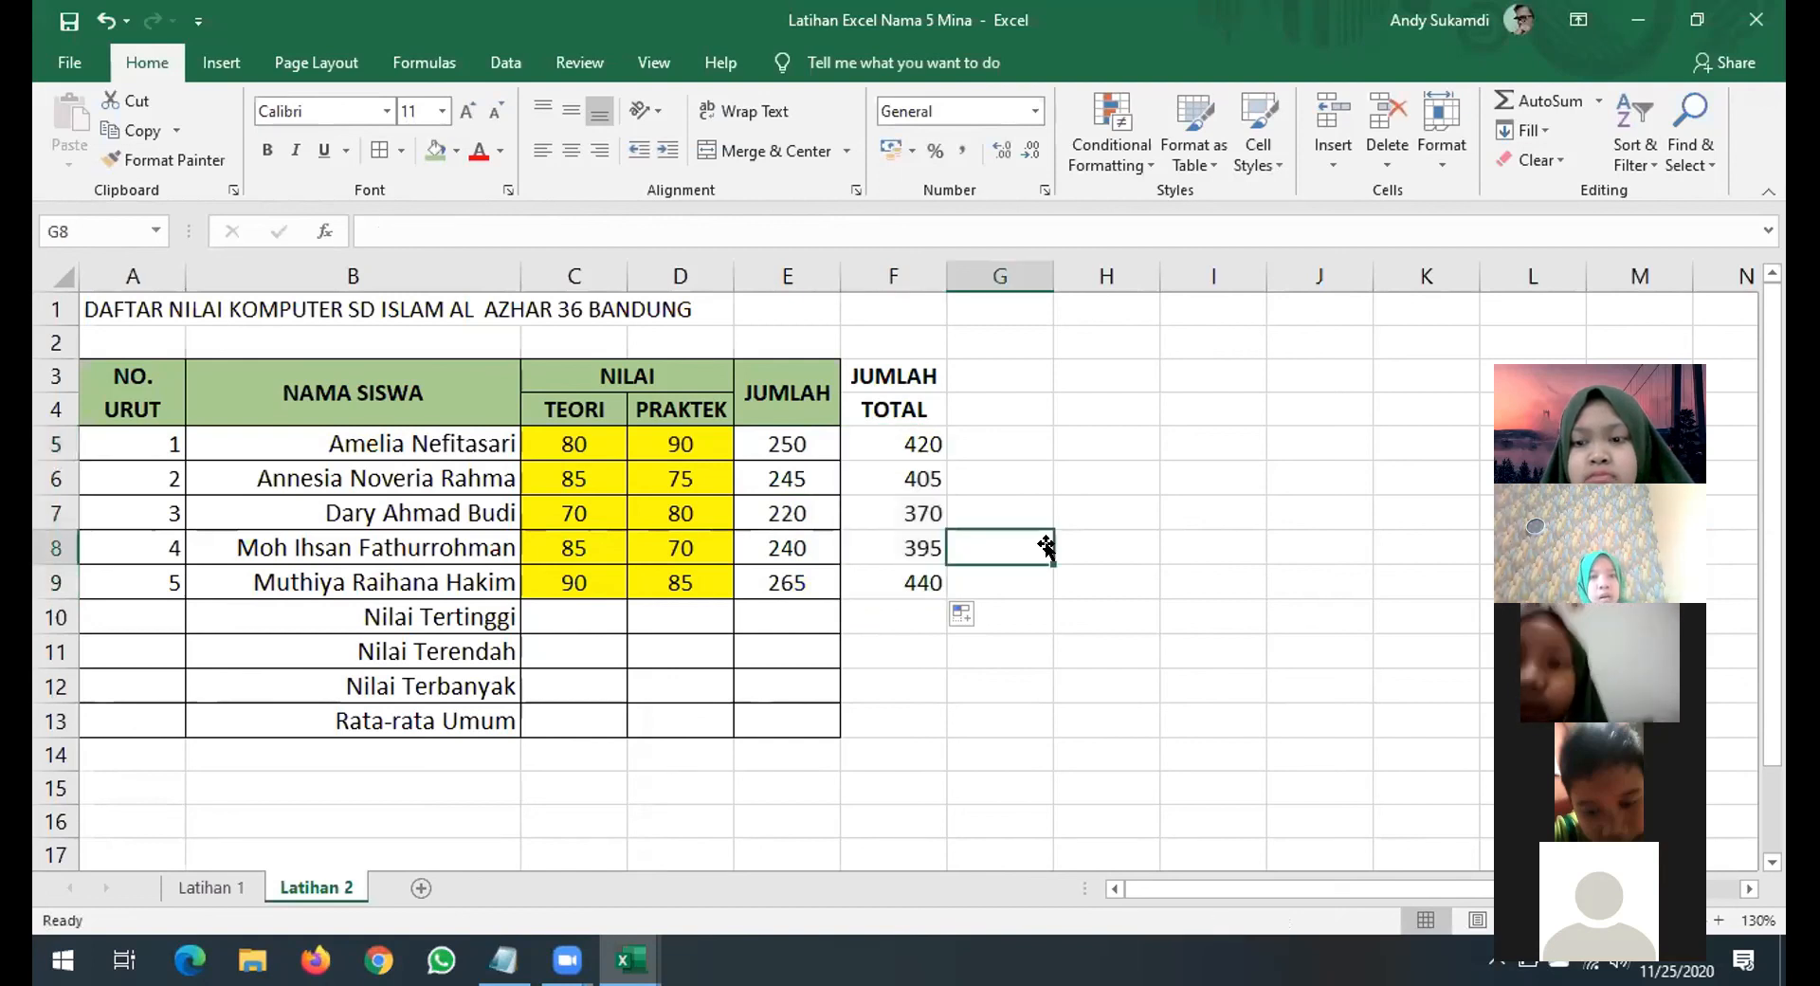
Center the JUMLAH TOTAL values in F5:F9 horizontally and vertically.
{"action": "left_click_drag", "start_coordinate": [905, 446], "coordinate": [904, 568]}
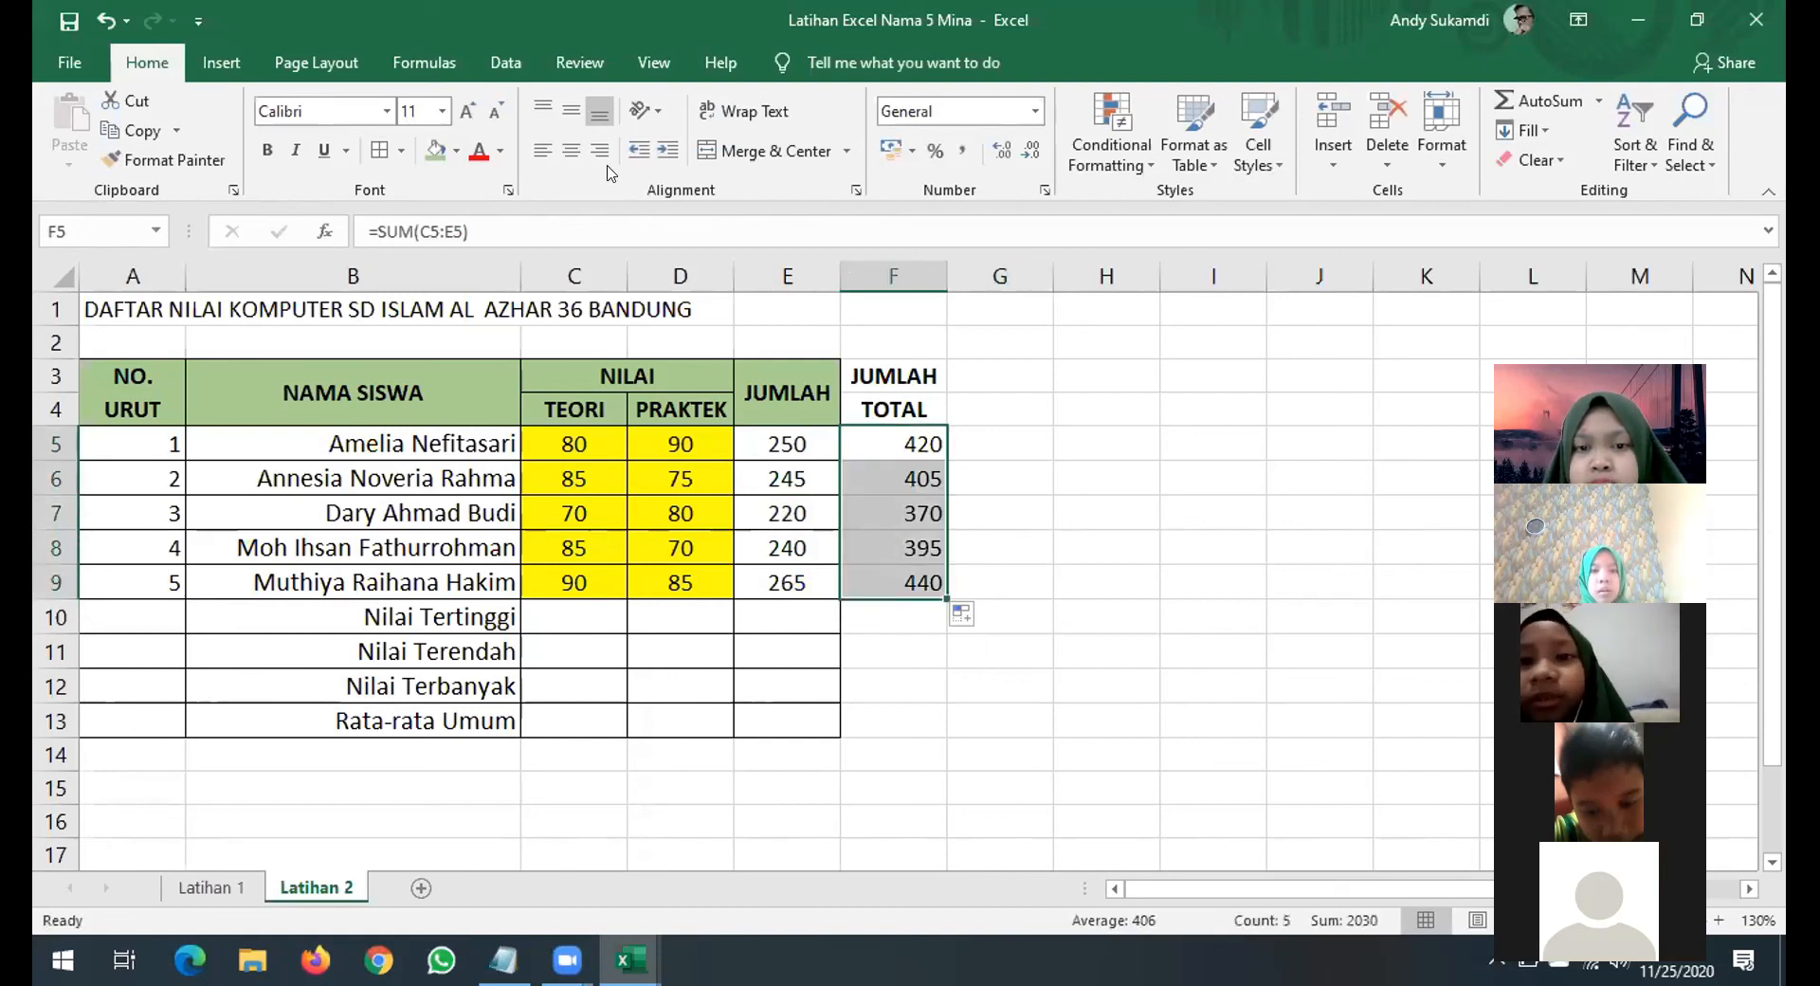
{"action": "left_click", "coordinate": [572, 151]}
{"action": "left_click", "coordinate": [572, 111]}
{"action": "left_click", "coordinate": [1028, 567]}
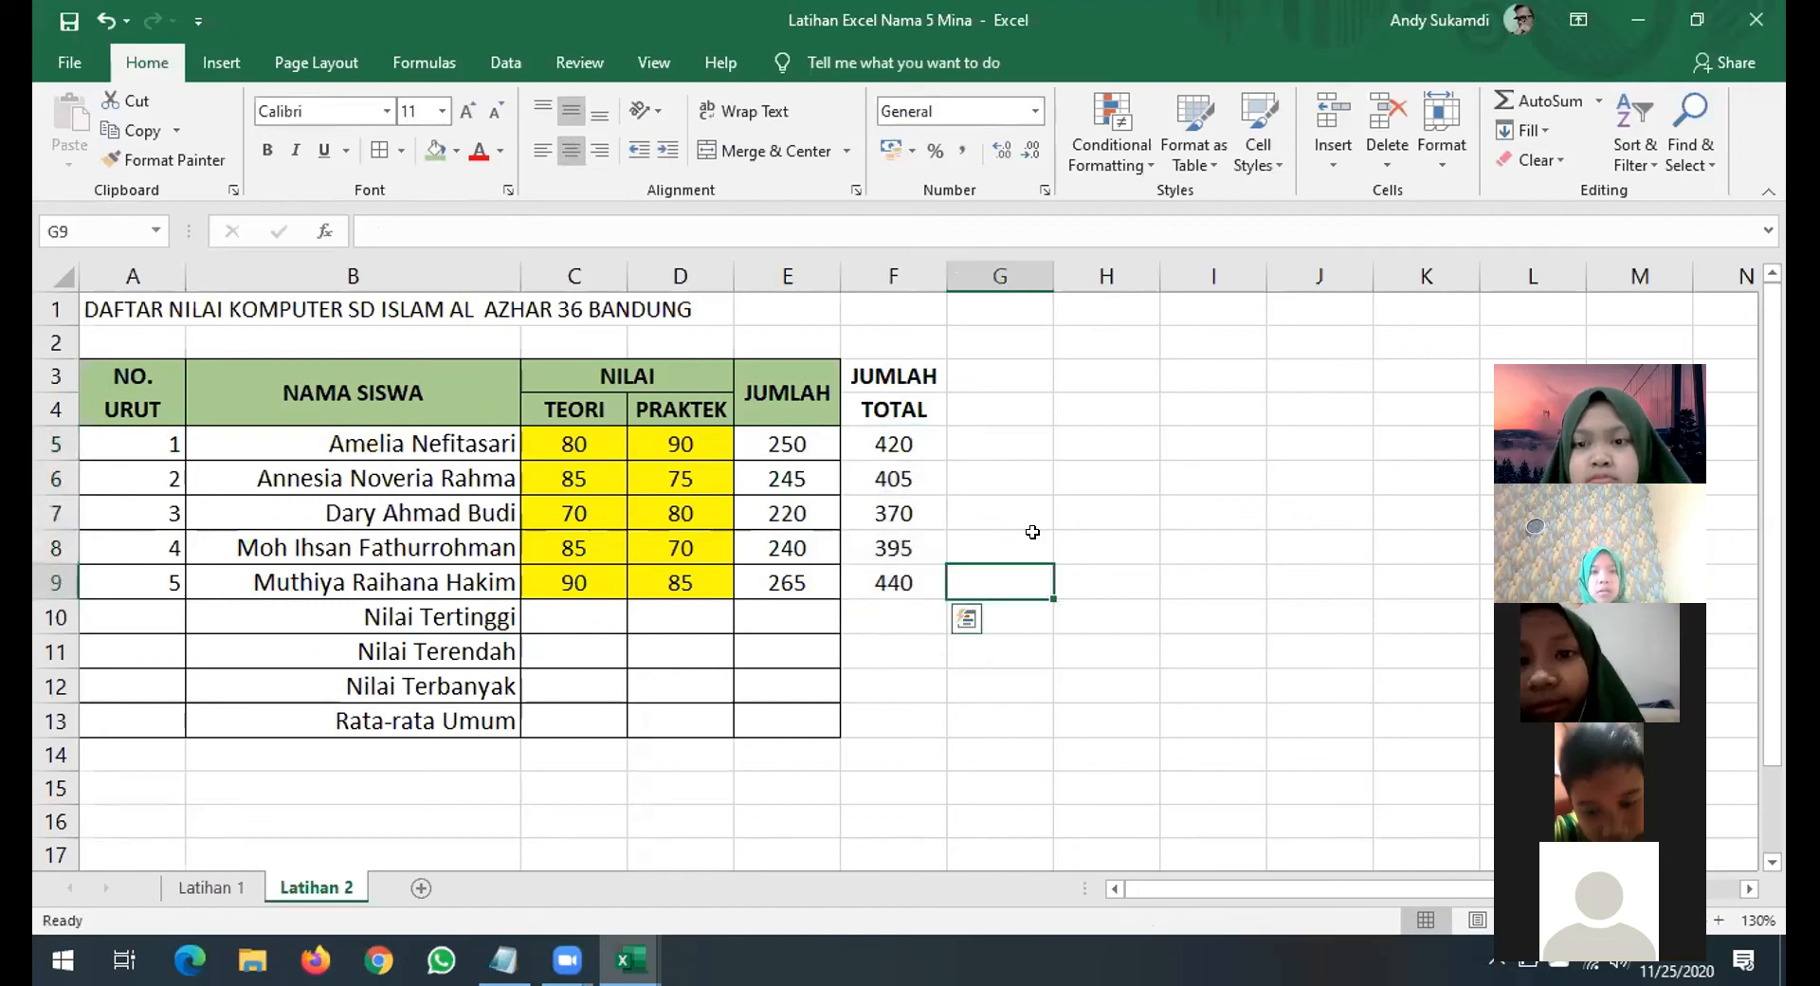
Add a two-line heading beside JUMLAH TOTAL, with JUMLAH in G3 and TEORI+JUMLAH in G4.
{"action": "left_click", "coordinate": [1004, 366]}
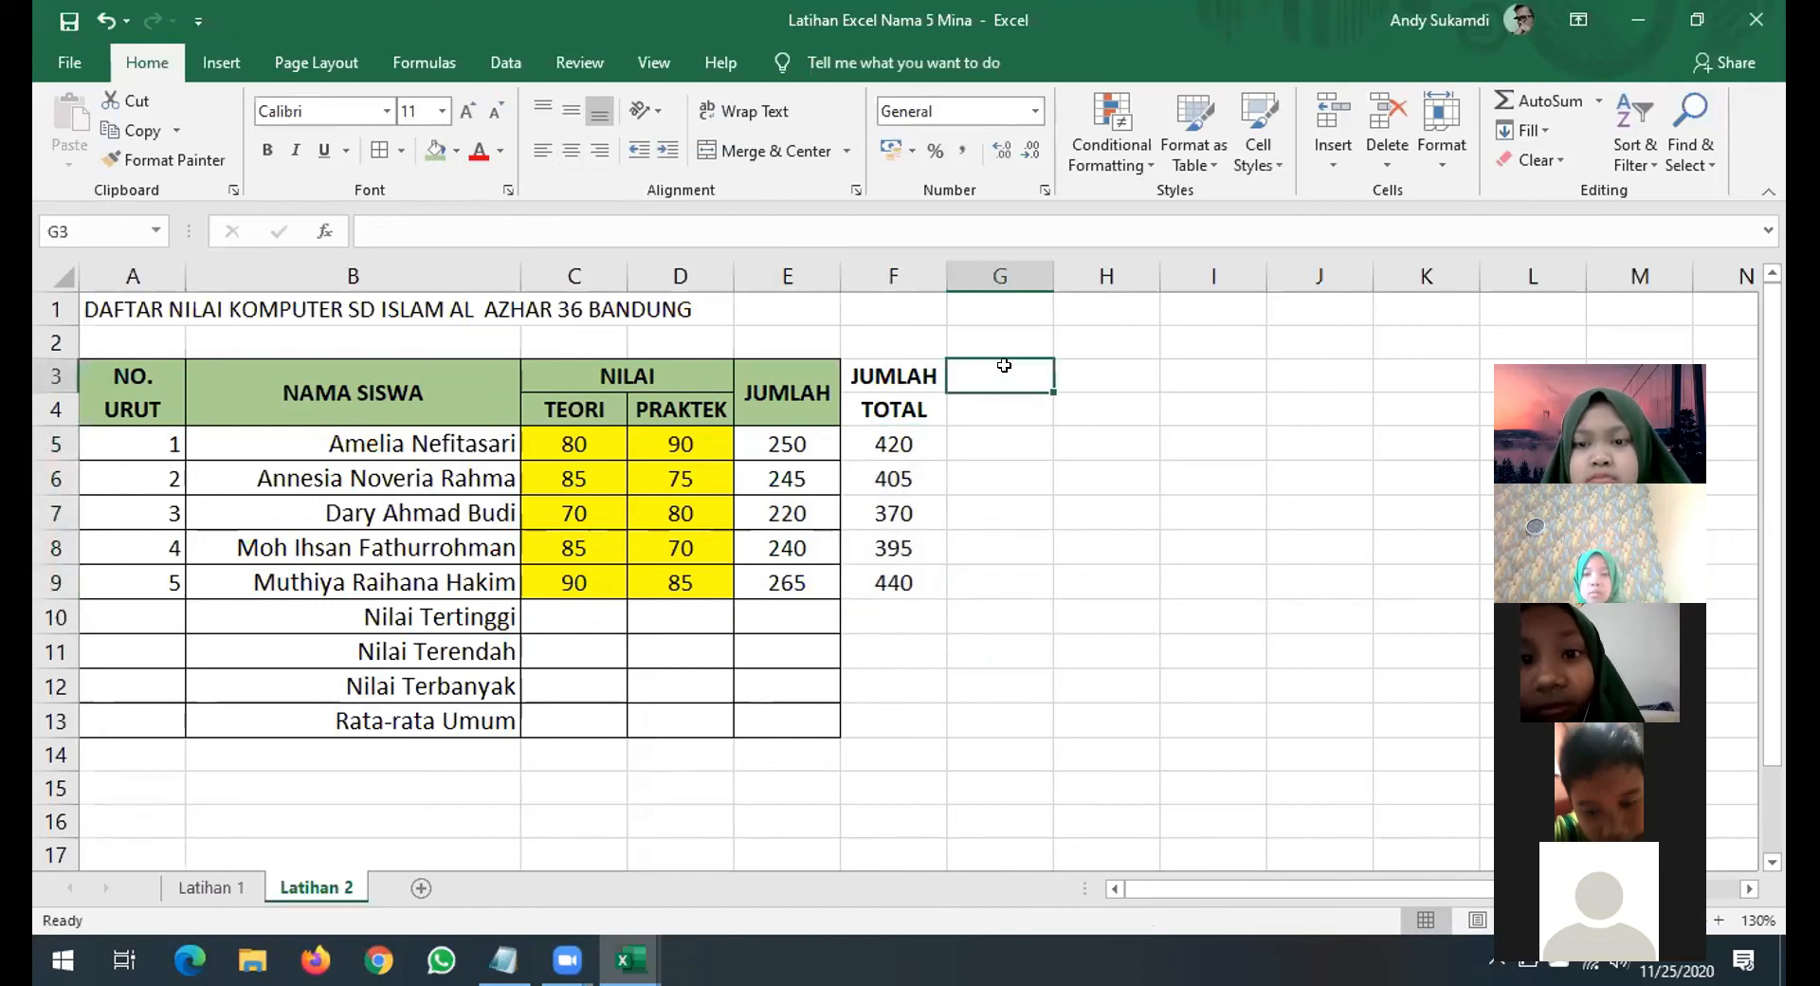
{"action": "type", "text": "JUMLAH"}
{"action": "left_click", "coordinate": [1007, 408]}
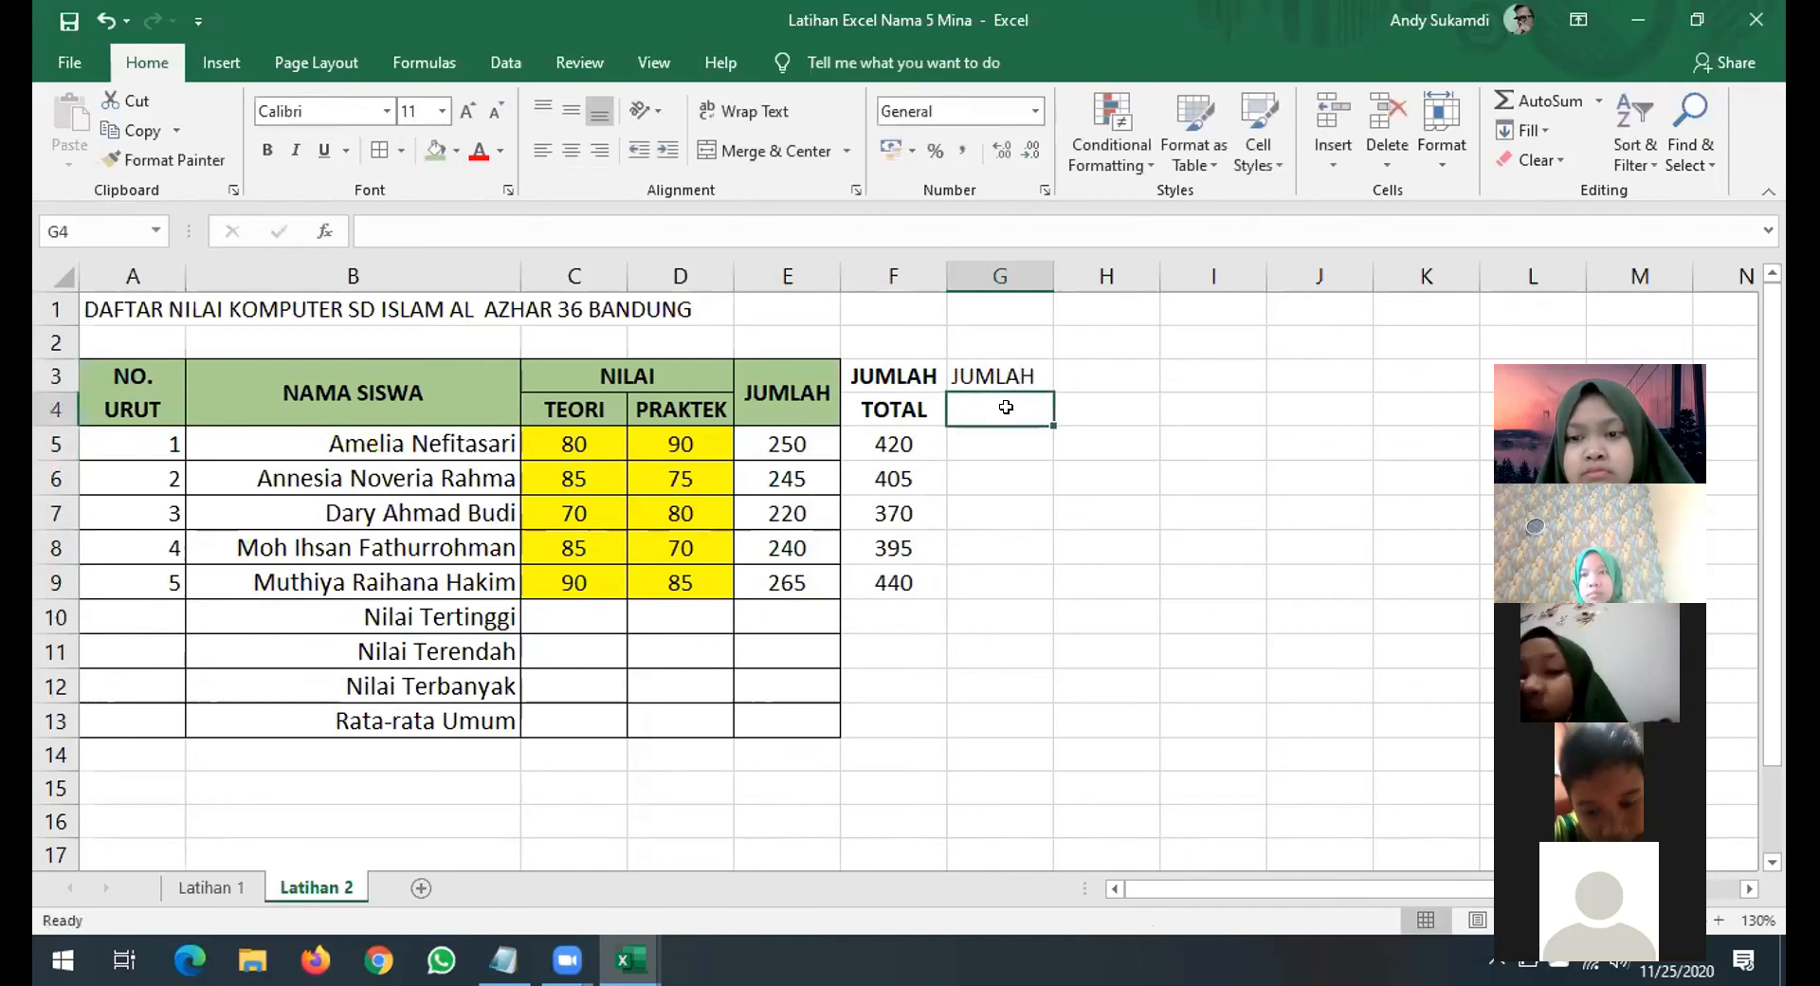
{"action": "type", "text": "TEORI"}
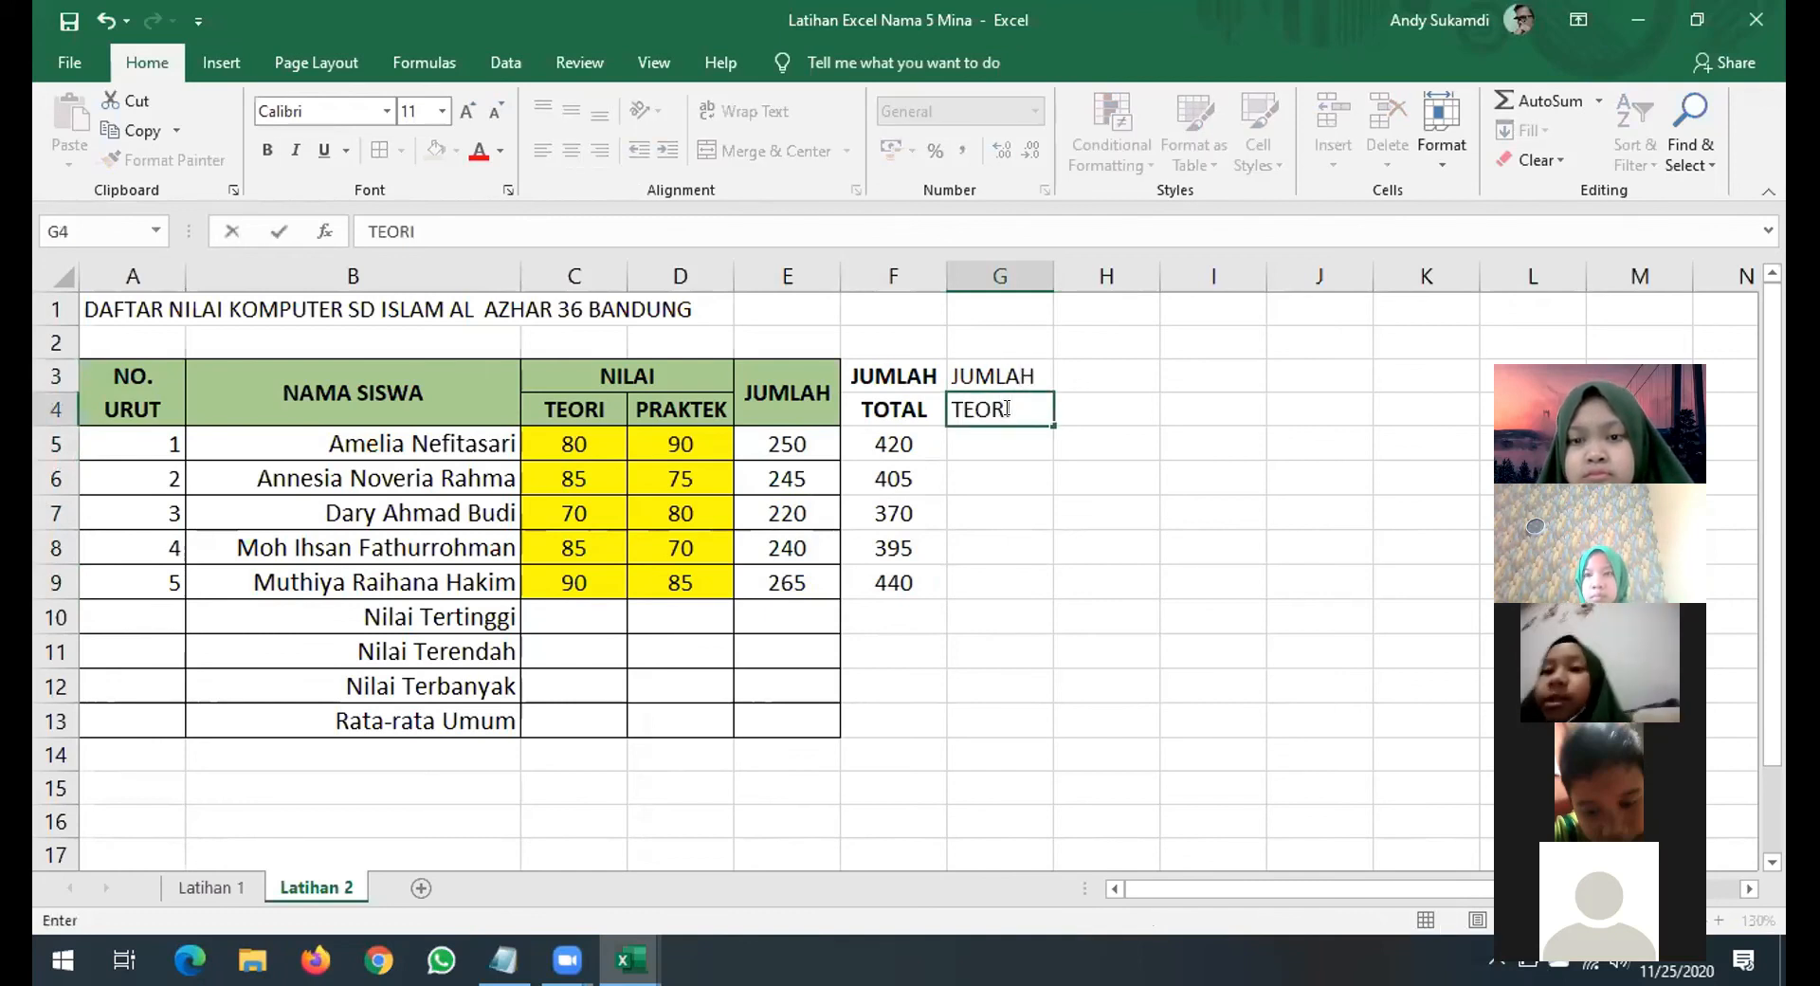
{"action": "type", "text": "+JUMLAH"}
{"action": "left_click", "coordinate": [1041, 641]}
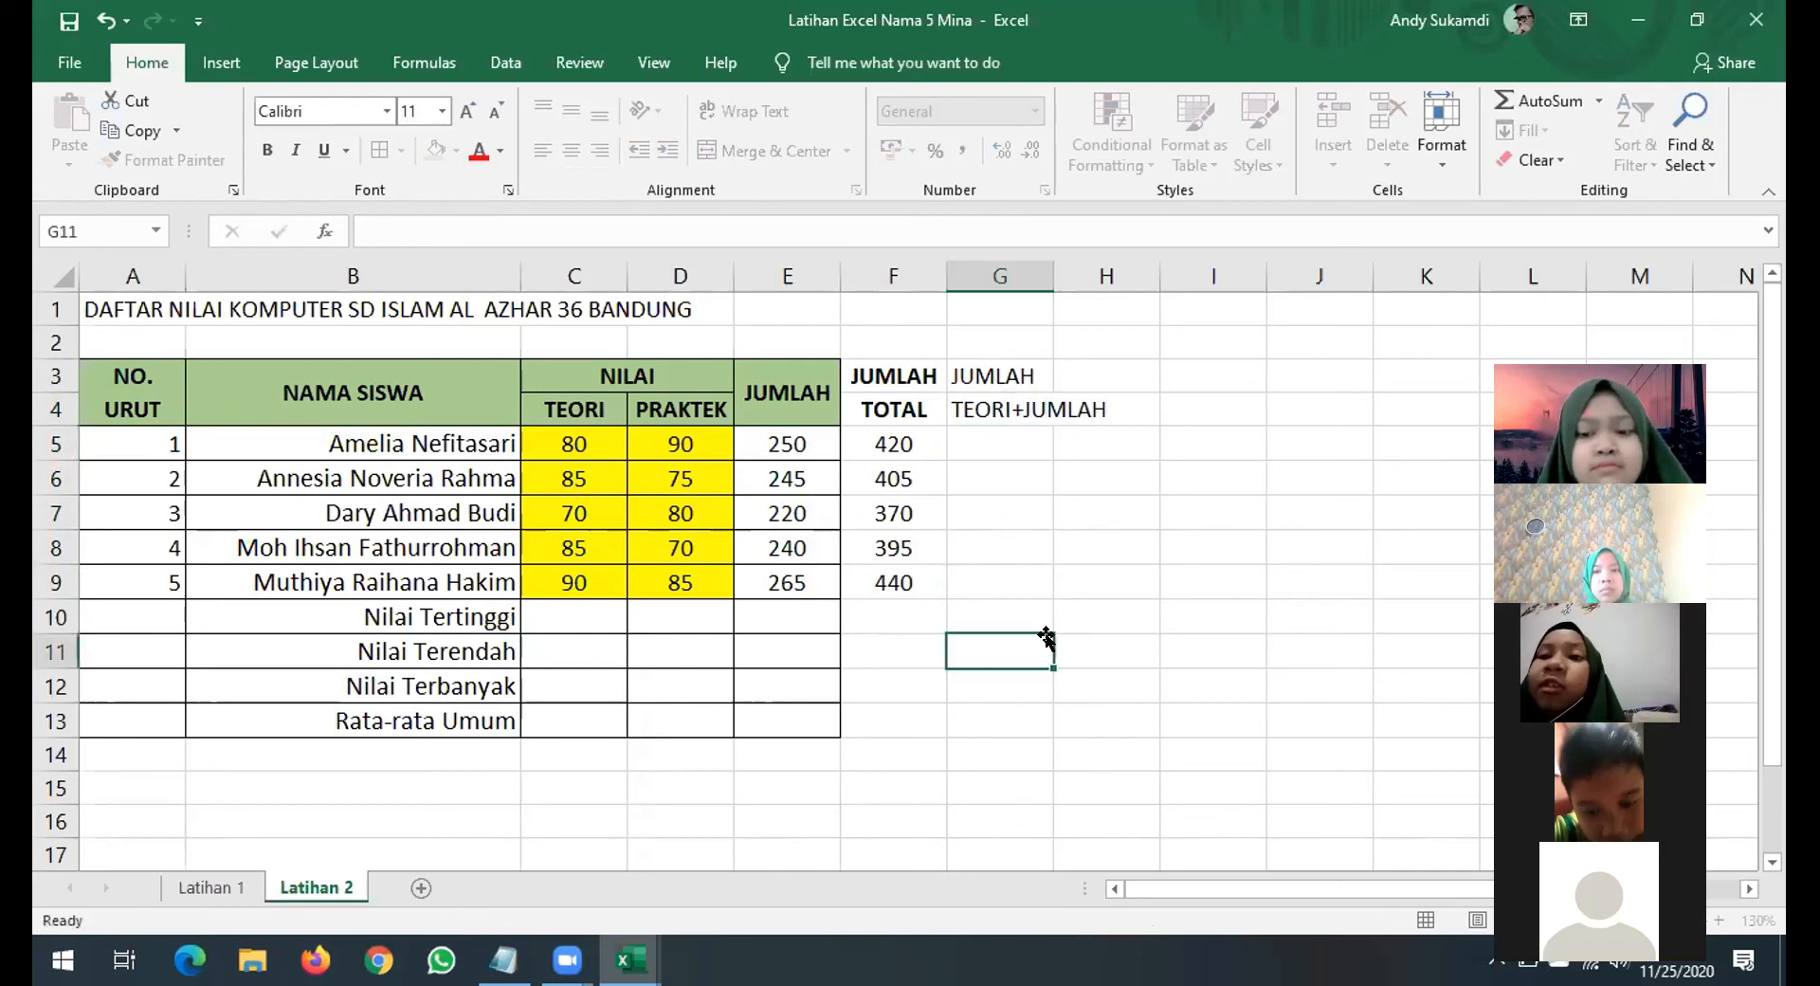
Fit column G to its contents, then center the heading in G3:G4 both ways and make it bold.
{"action": "double_click", "coordinate": [1051, 275]}
{"action": "left_click_drag", "start_coordinate": [1035, 375], "coordinate": [1052, 409]}
{"action": "left_click", "coordinate": [570, 149]}
{"action": "left_click", "coordinate": [571, 111]}
{"action": "left_click", "coordinate": [266, 149]}
{"action": "left_click", "coordinate": [1072, 548]}
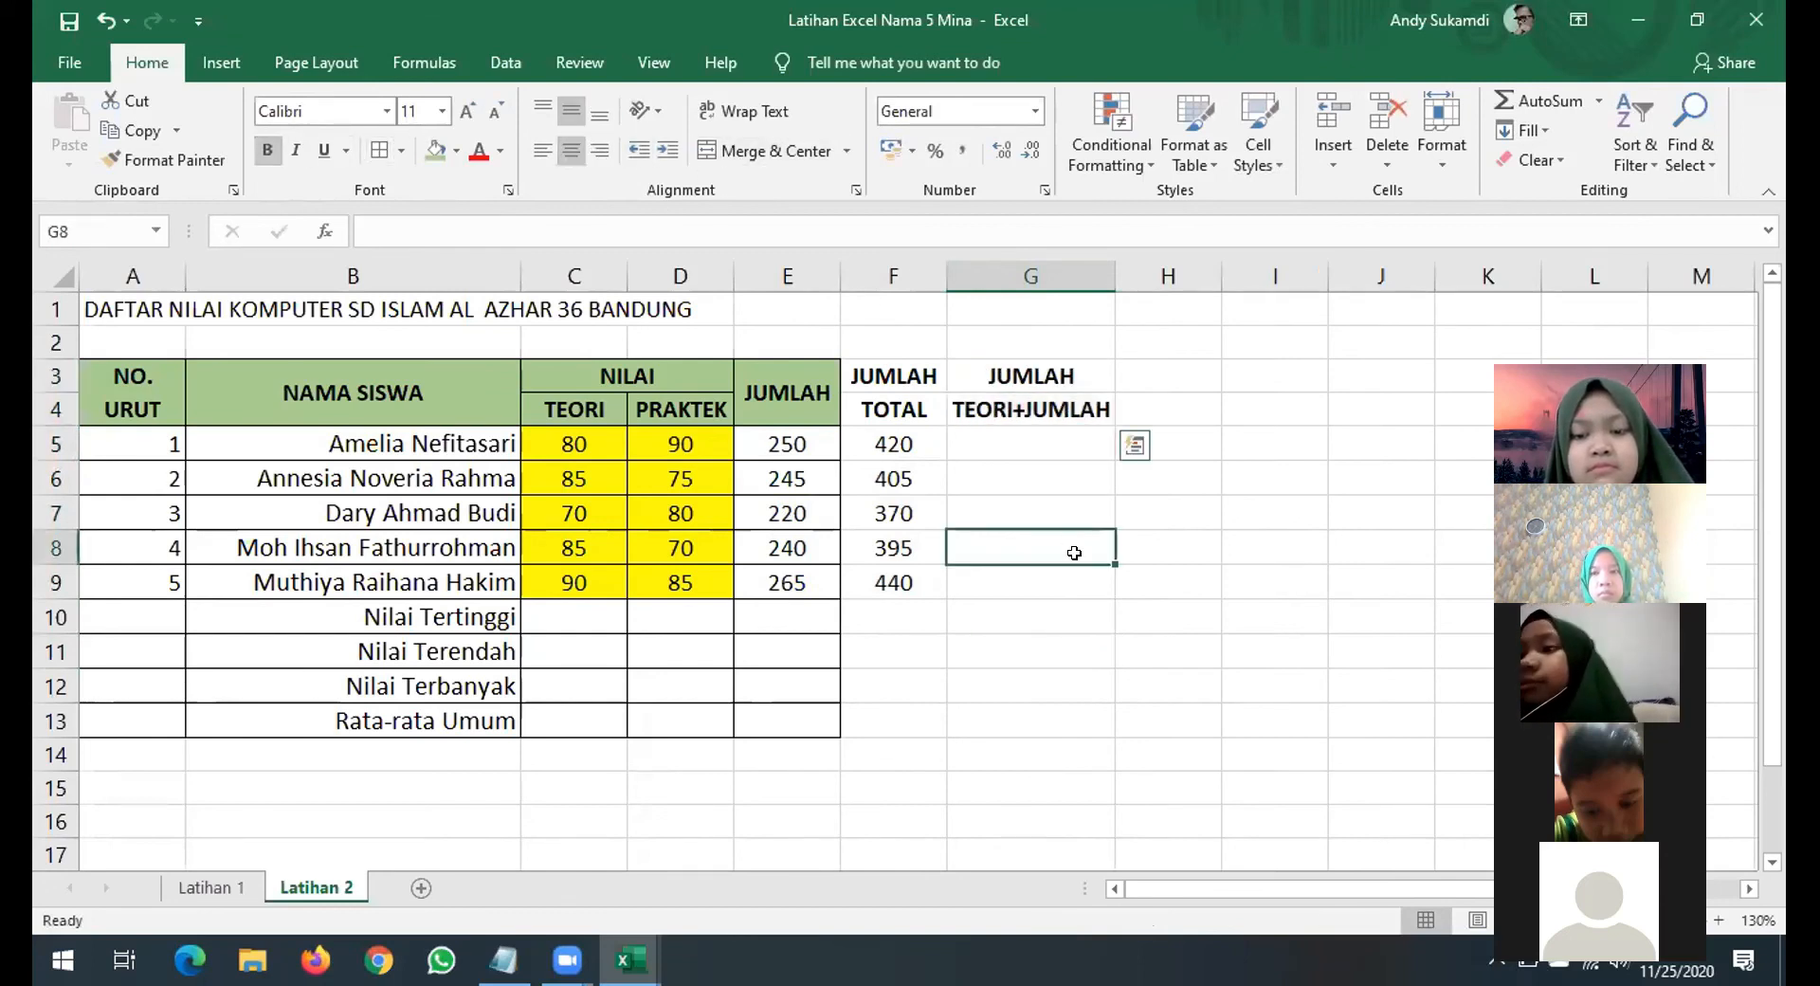
{"action": "left_click_drag", "start_coordinate": [896, 379], "coordinate": [995, 398]}
{"action": "left_click", "coordinate": [1065, 513]}
{"action": "left_click", "coordinate": [1028, 409]}
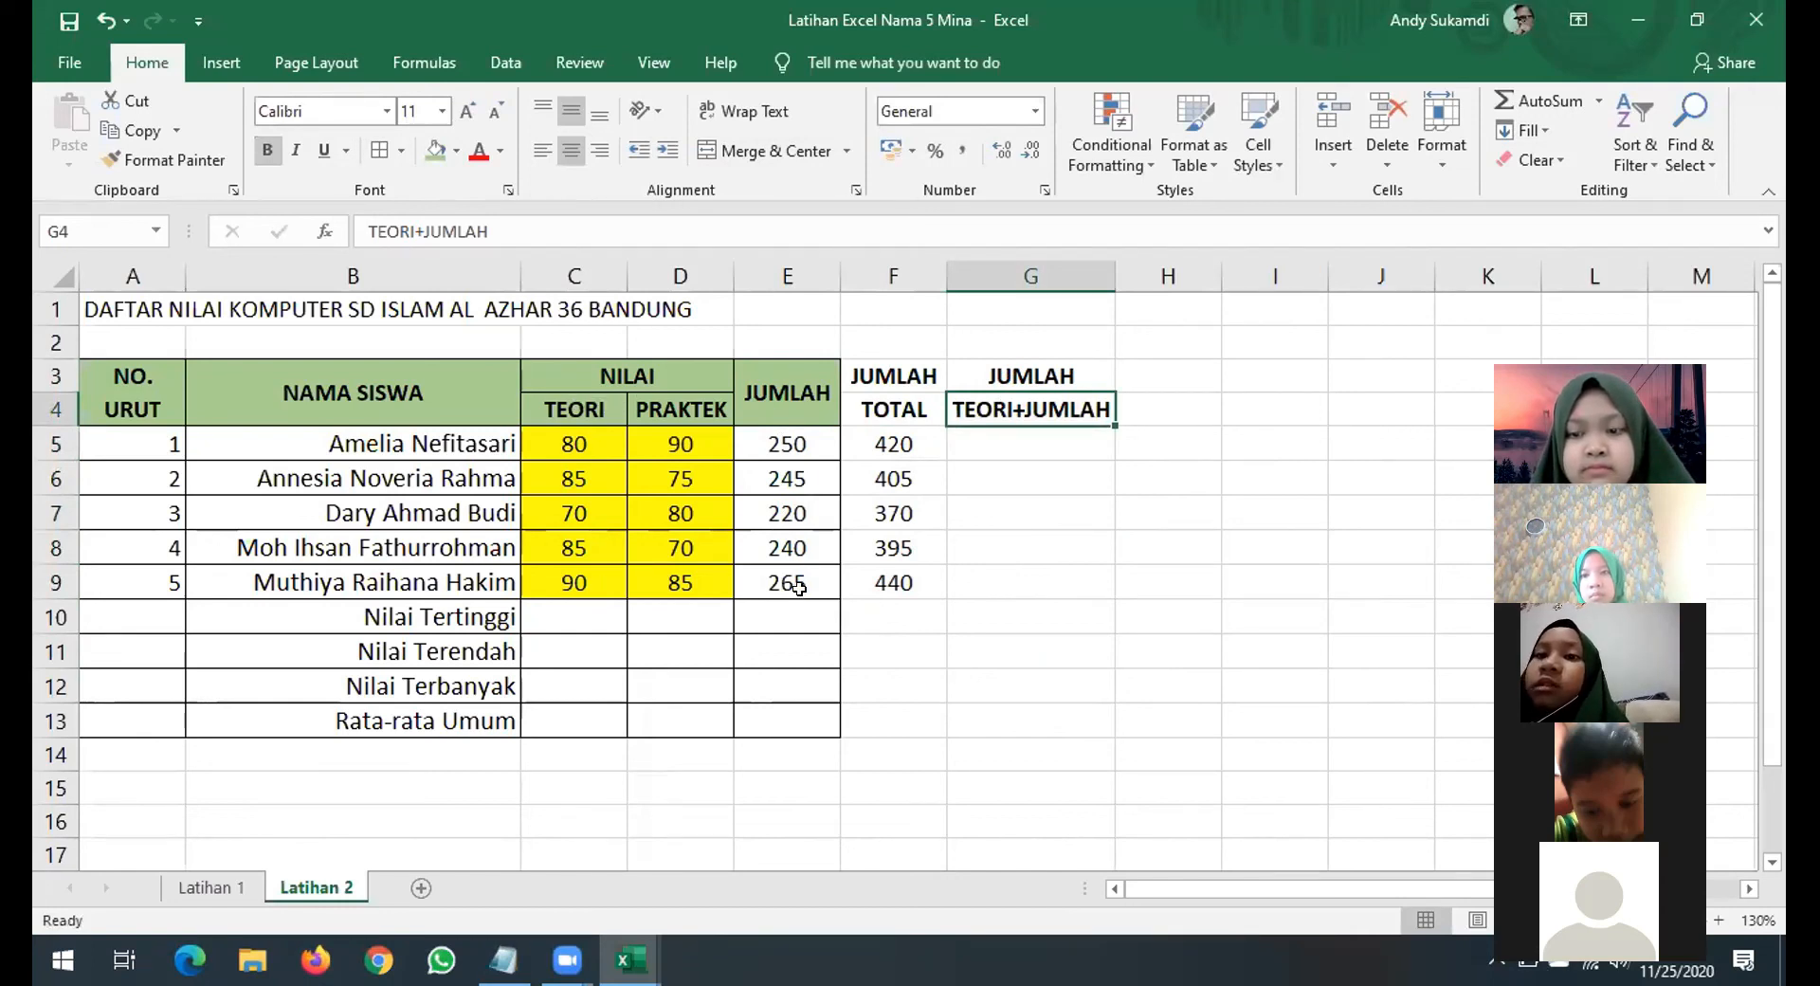
Enter the formula =C5+E5 in G5 to add the first student's TEORI and JUMLAH values.
{"action": "left_click", "coordinate": [1014, 444]}
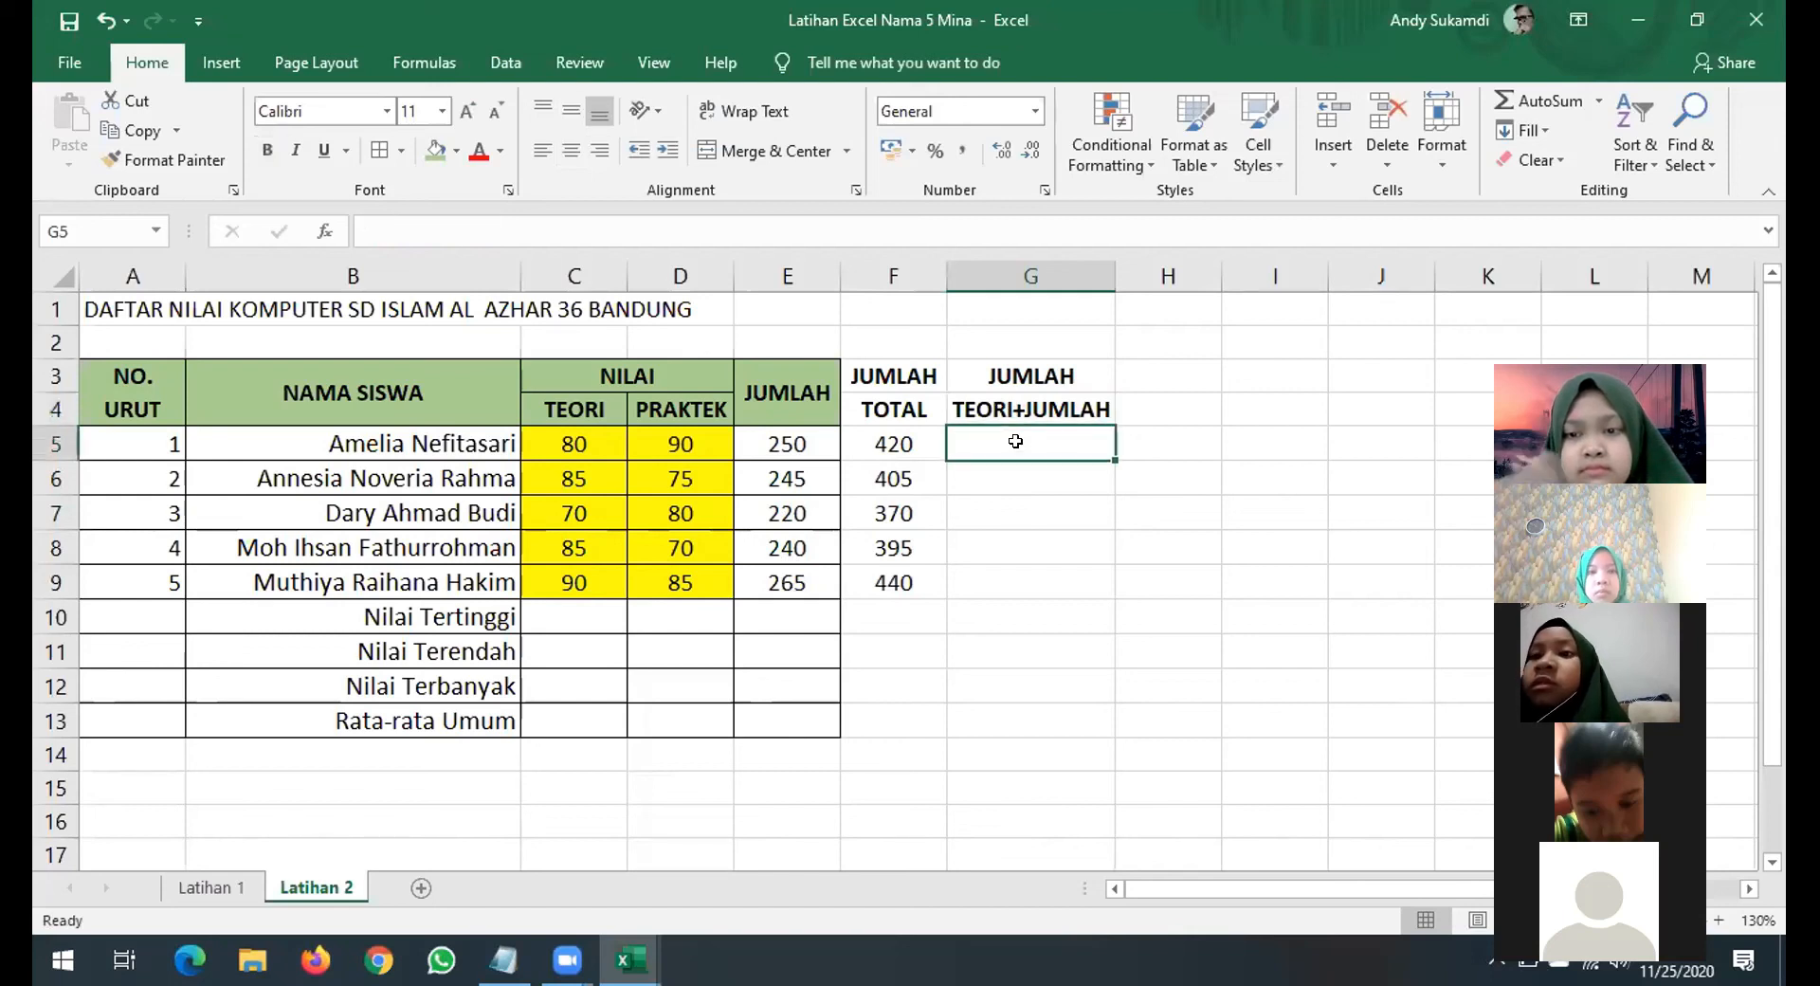
{"action": "type", "text": "="}
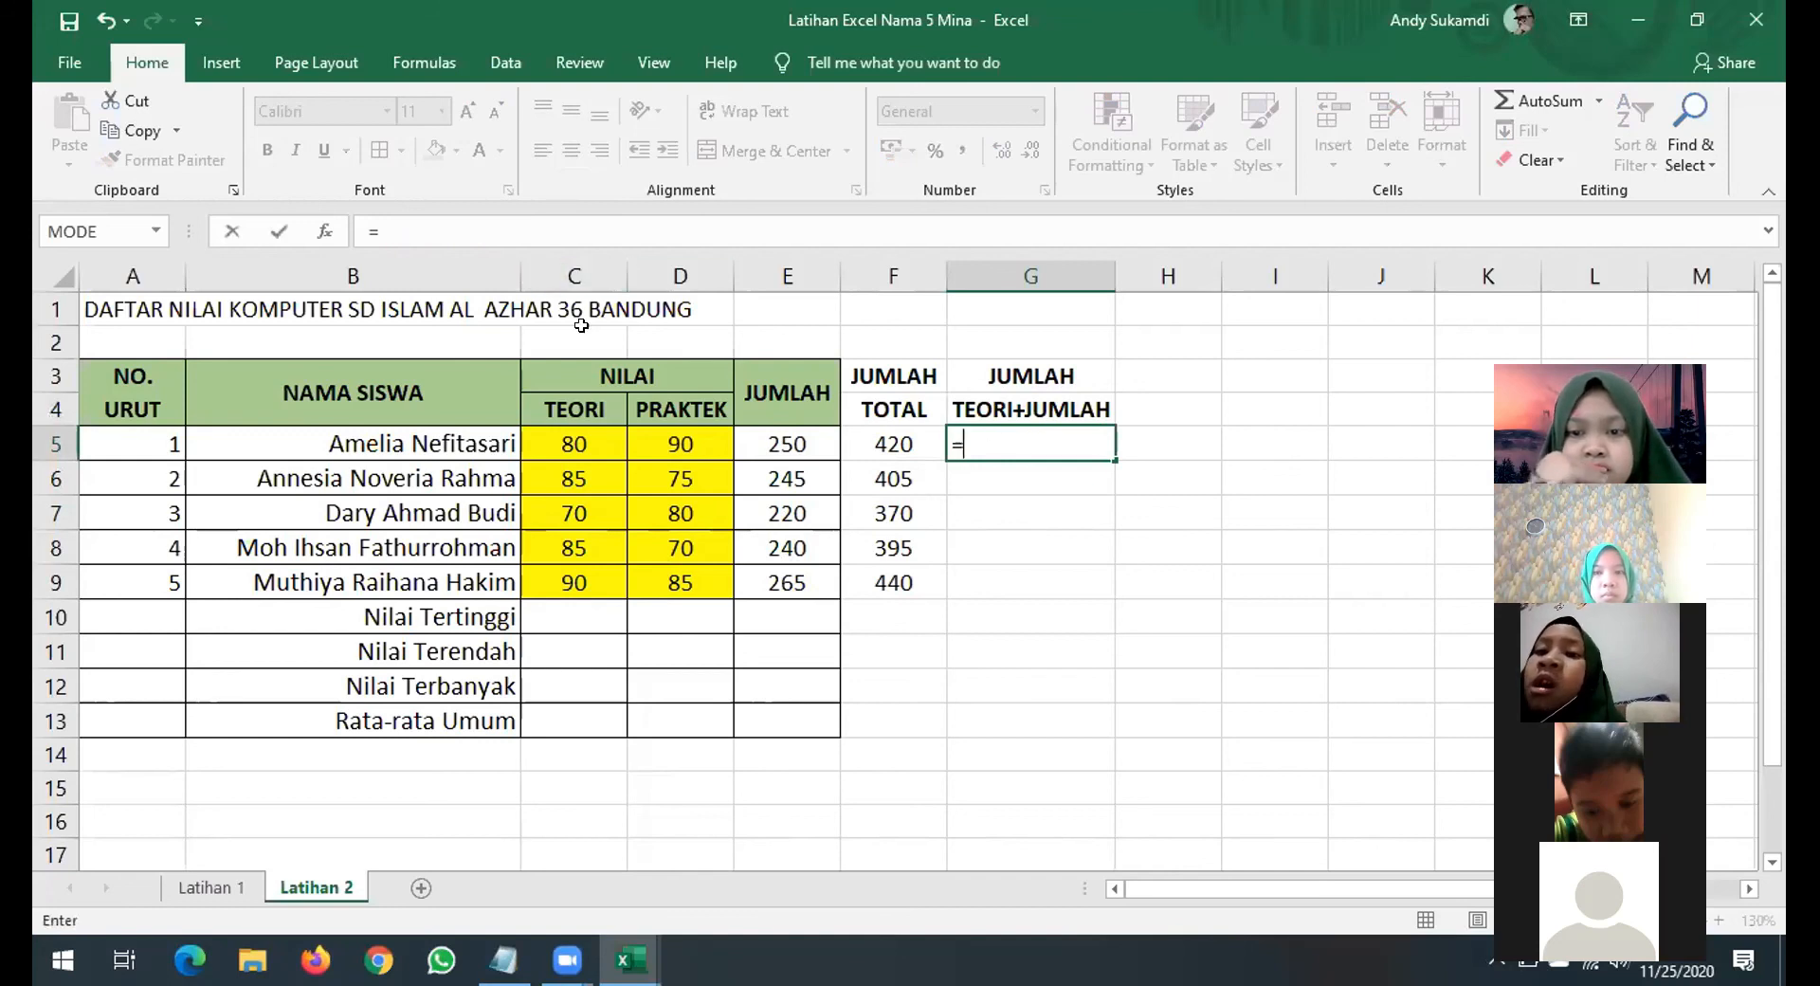
{"action": "left_click", "coordinate": [580, 442]}
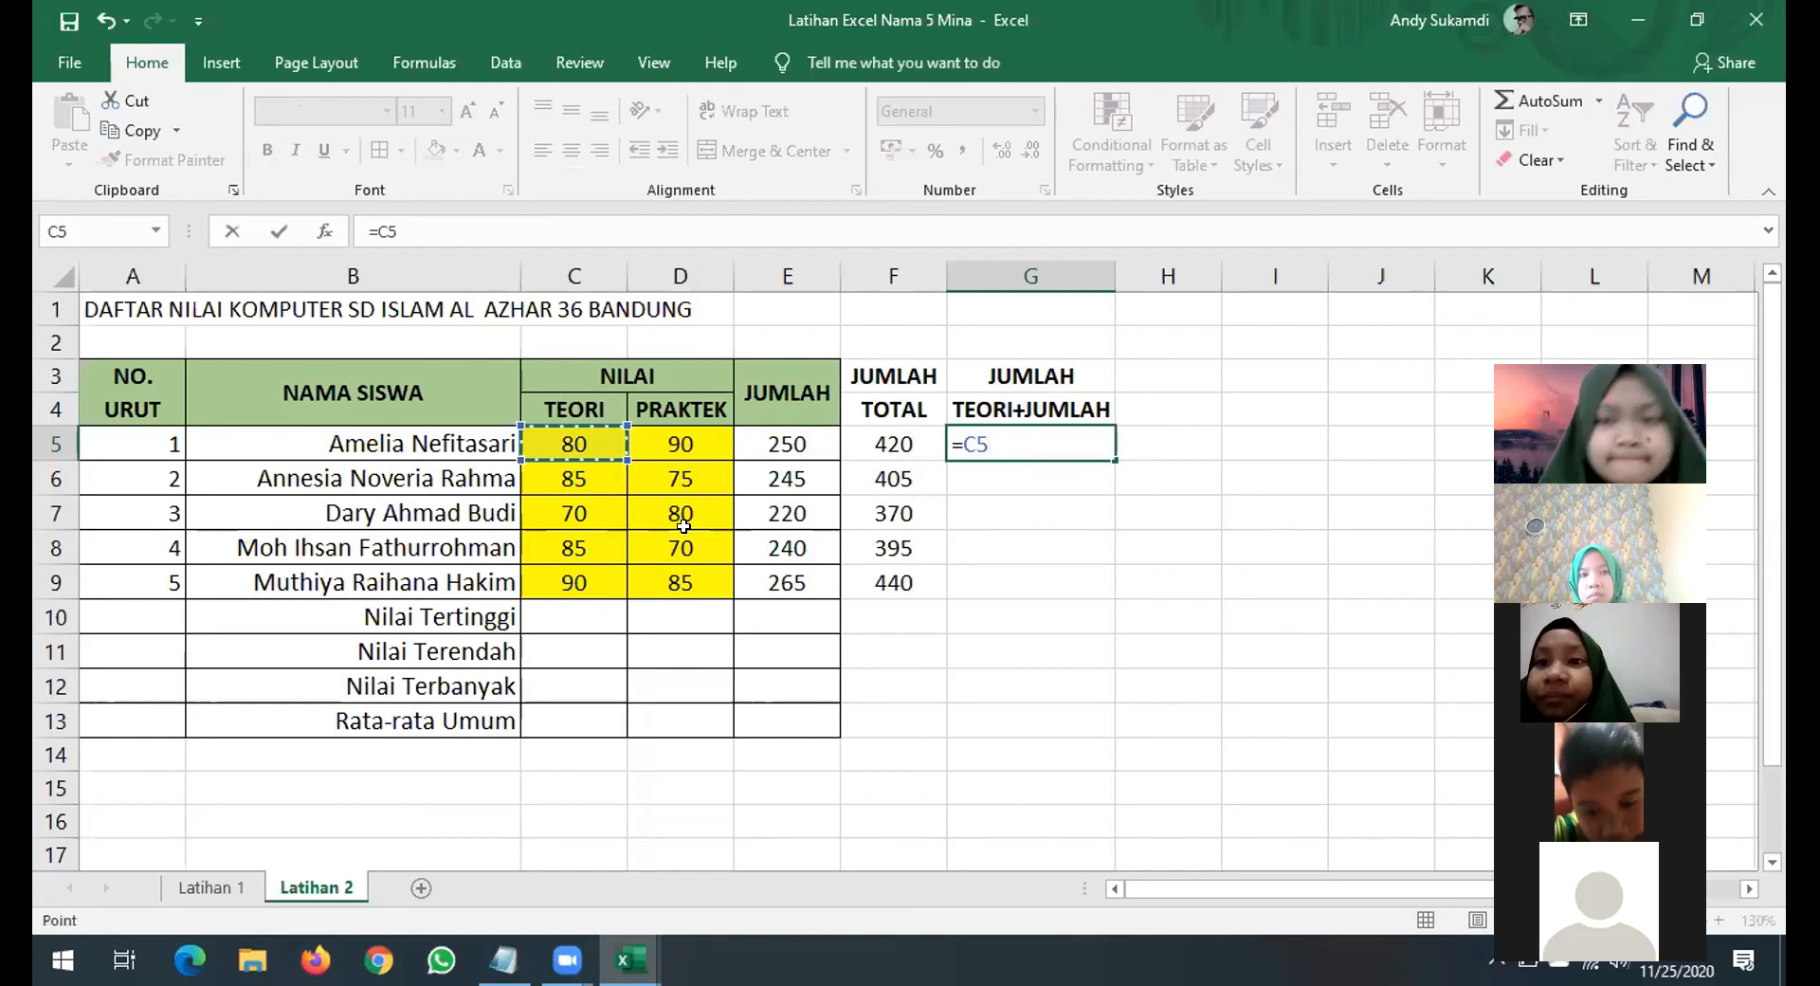
{"action": "type", "text": "+"}
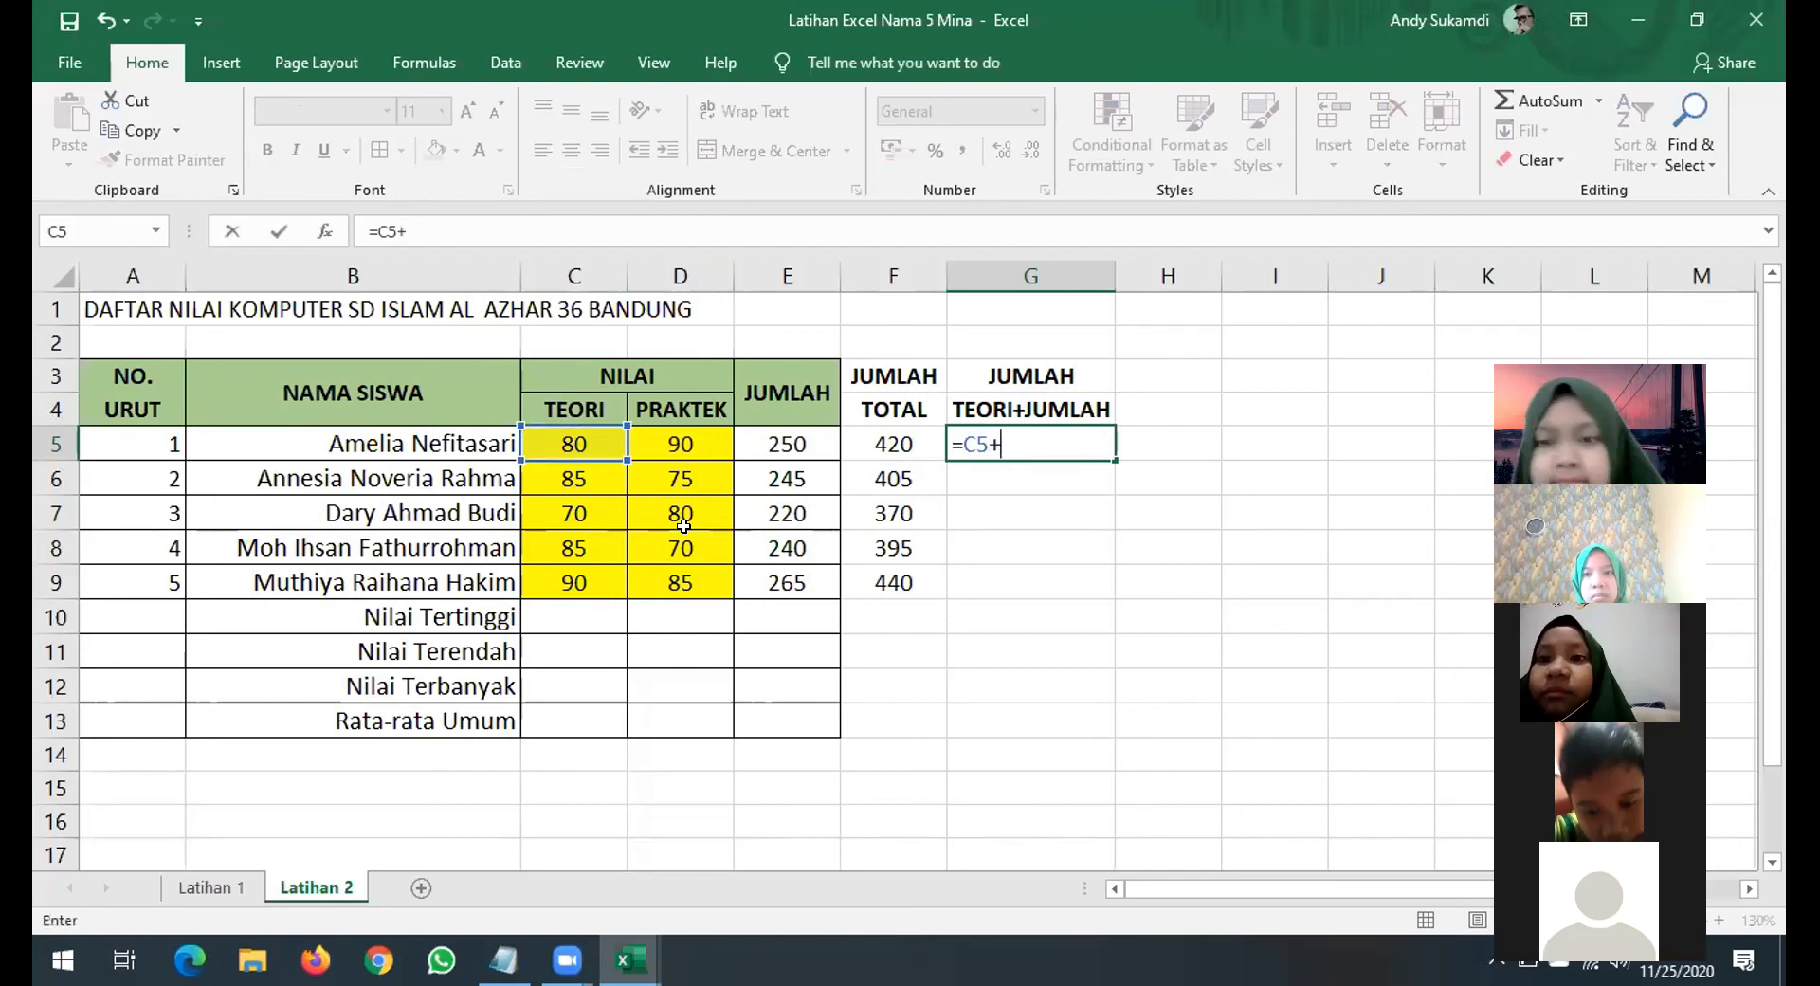
{"action": "left_click", "coordinate": [818, 439]}
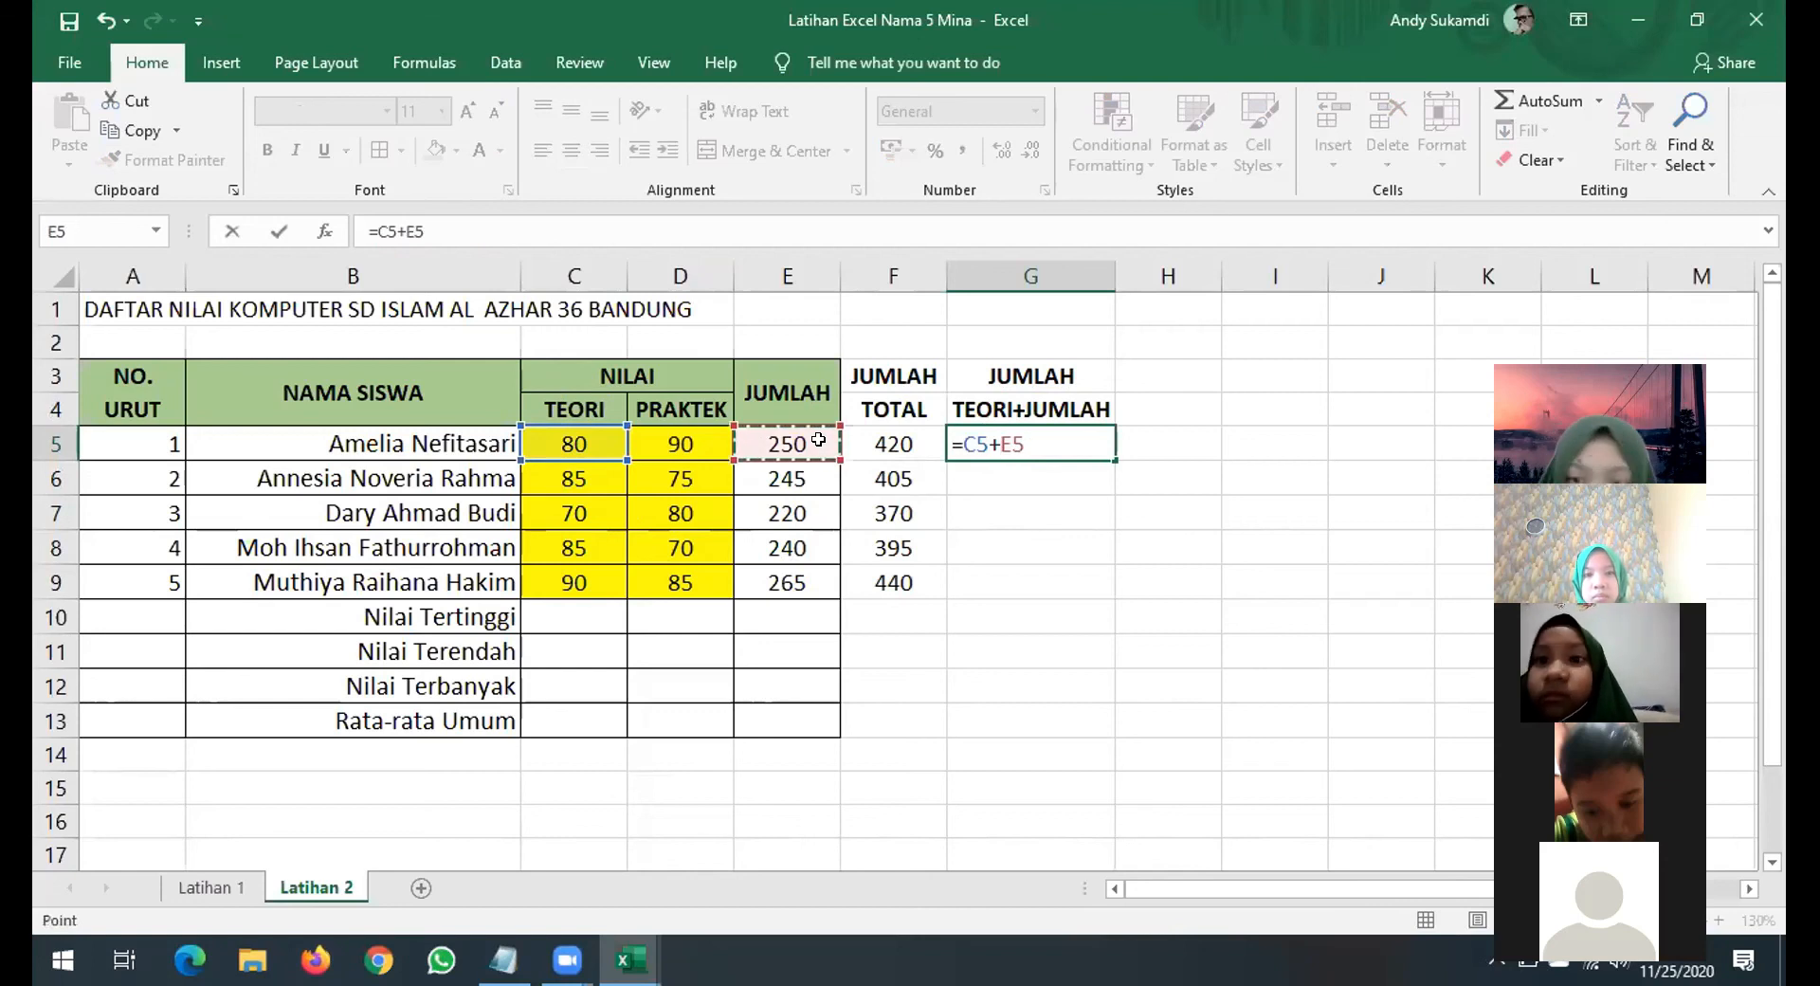
{"action": "key", "text": "Return"}
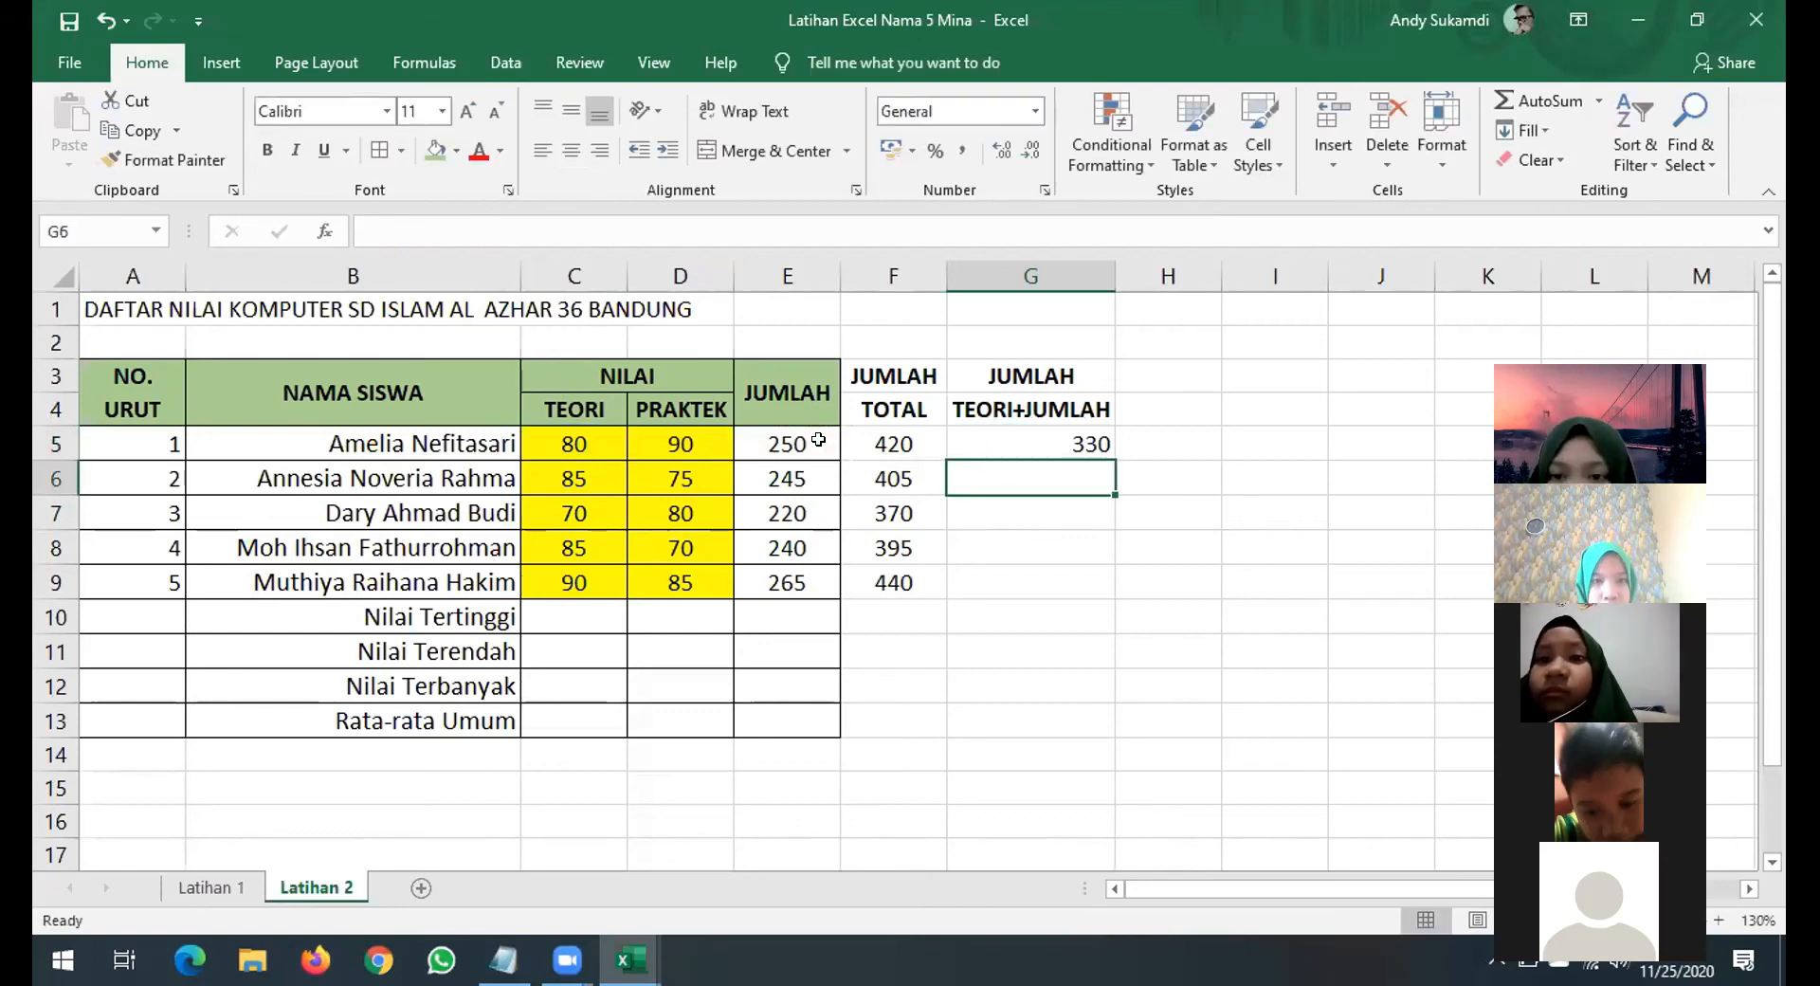
{"action": "left_click", "coordinate": [1055, 427]}
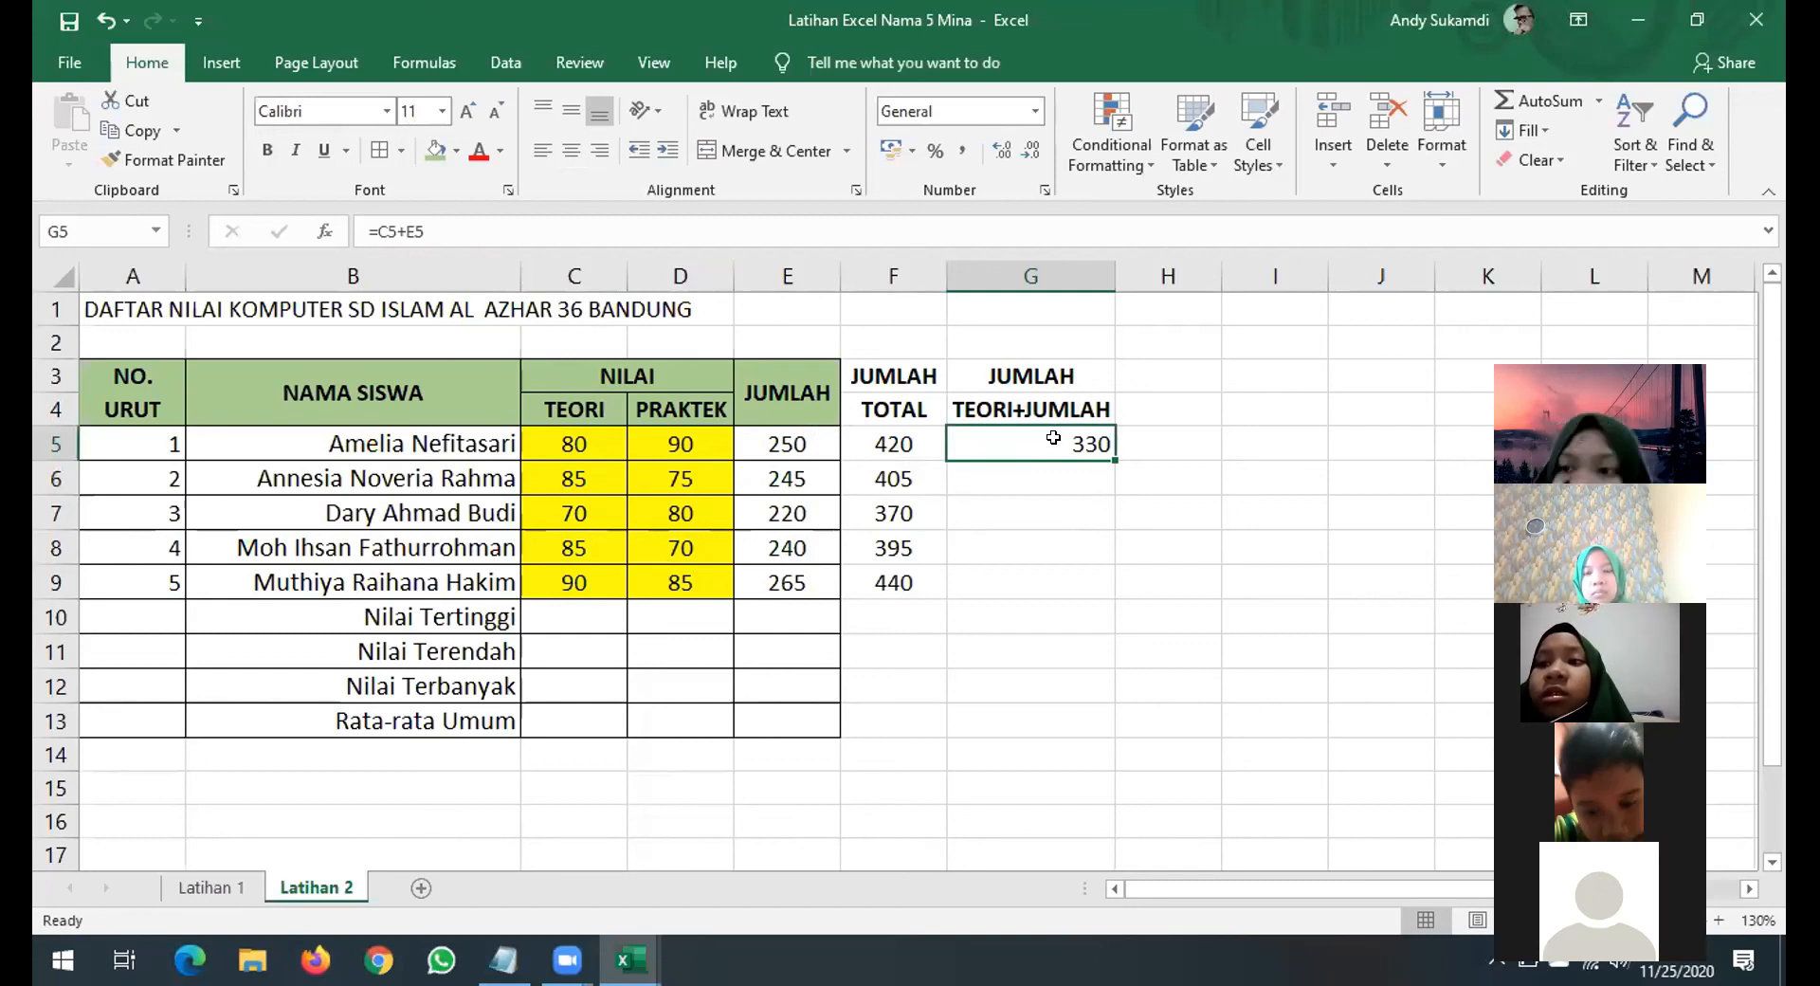
{"action": "left_click", "coordinate": [675, 442]}
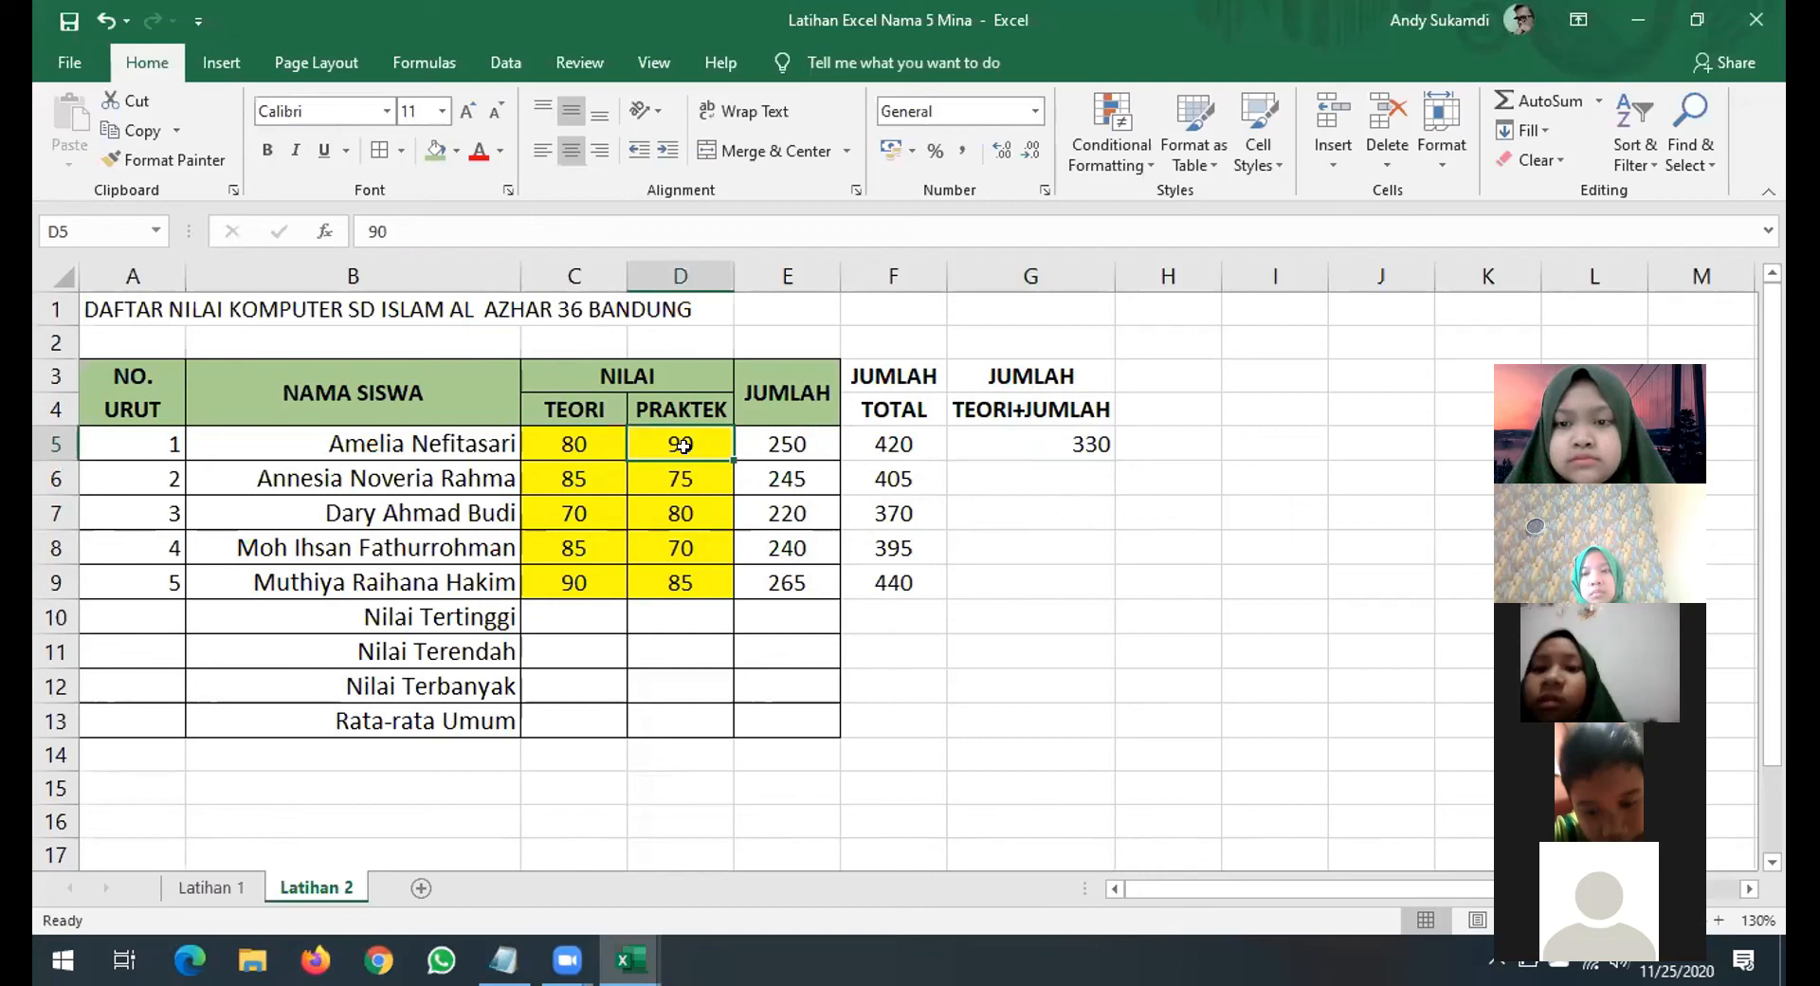
{"action": "left_click", "coordinate": [1034, 446]}
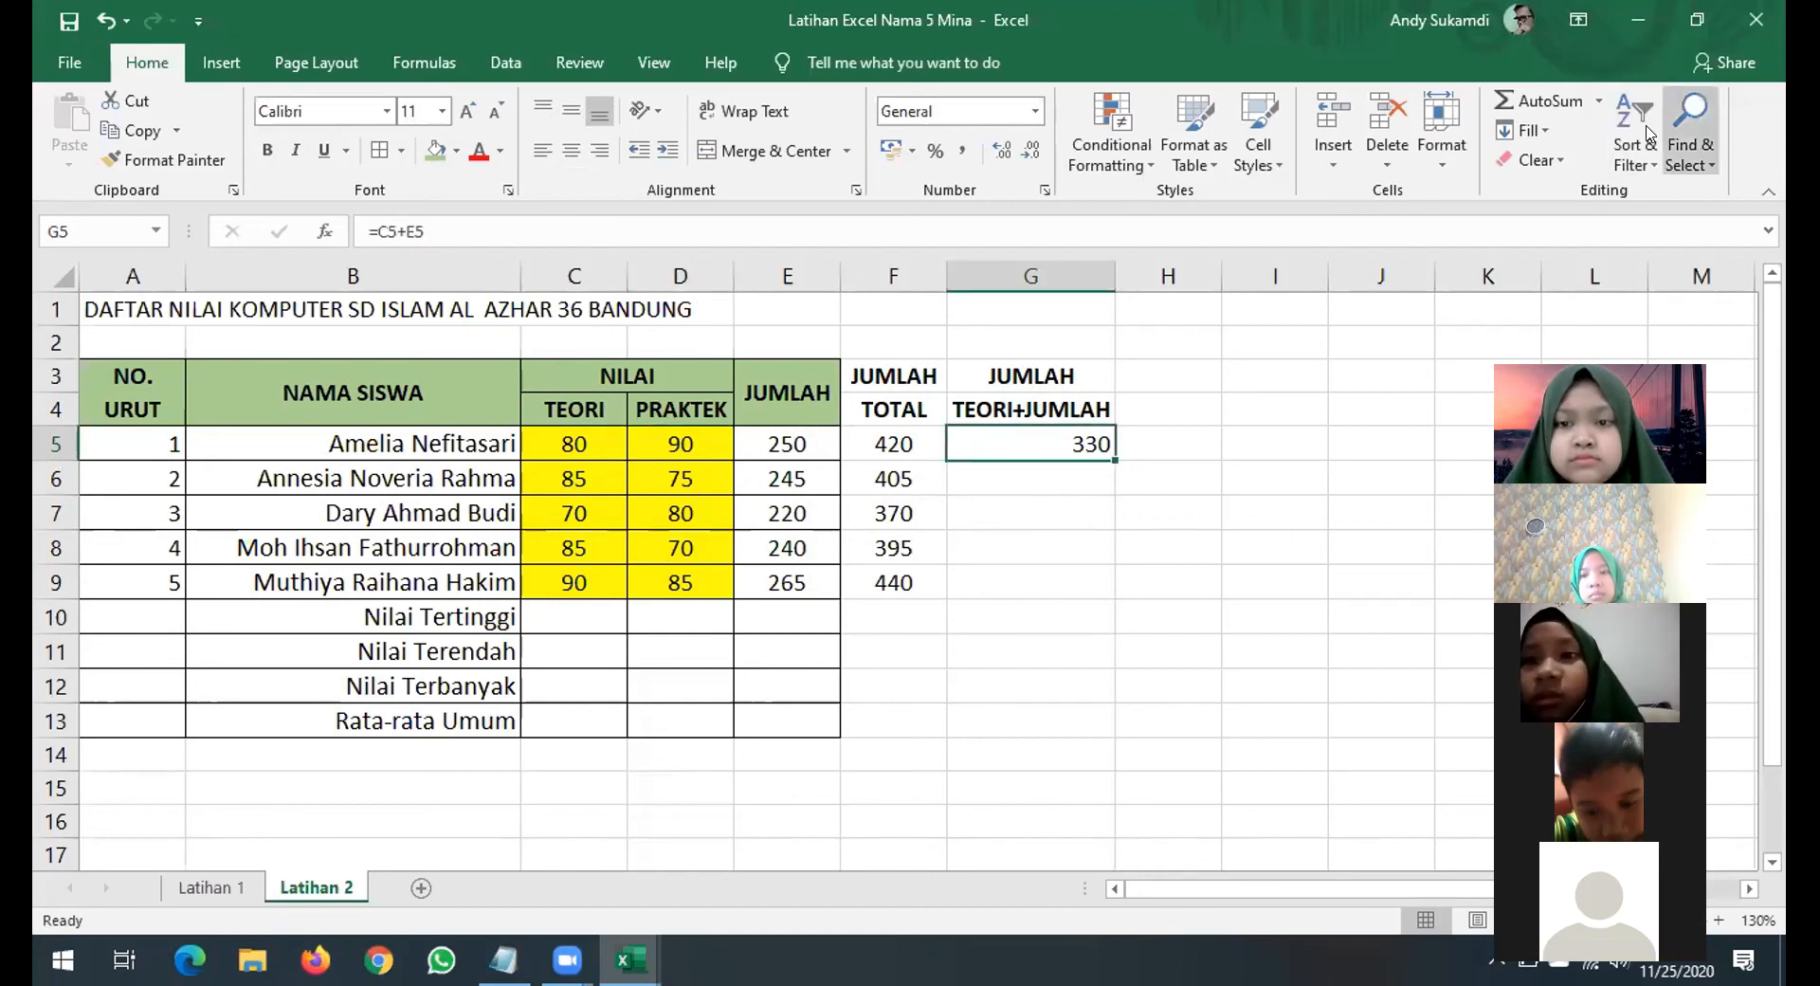
{"action": "left_click", "coordinate": [1539, 100]}
{"action": "left_click_drag", "start_coordinate": [579, 445], "coordinate": [755, 445]}
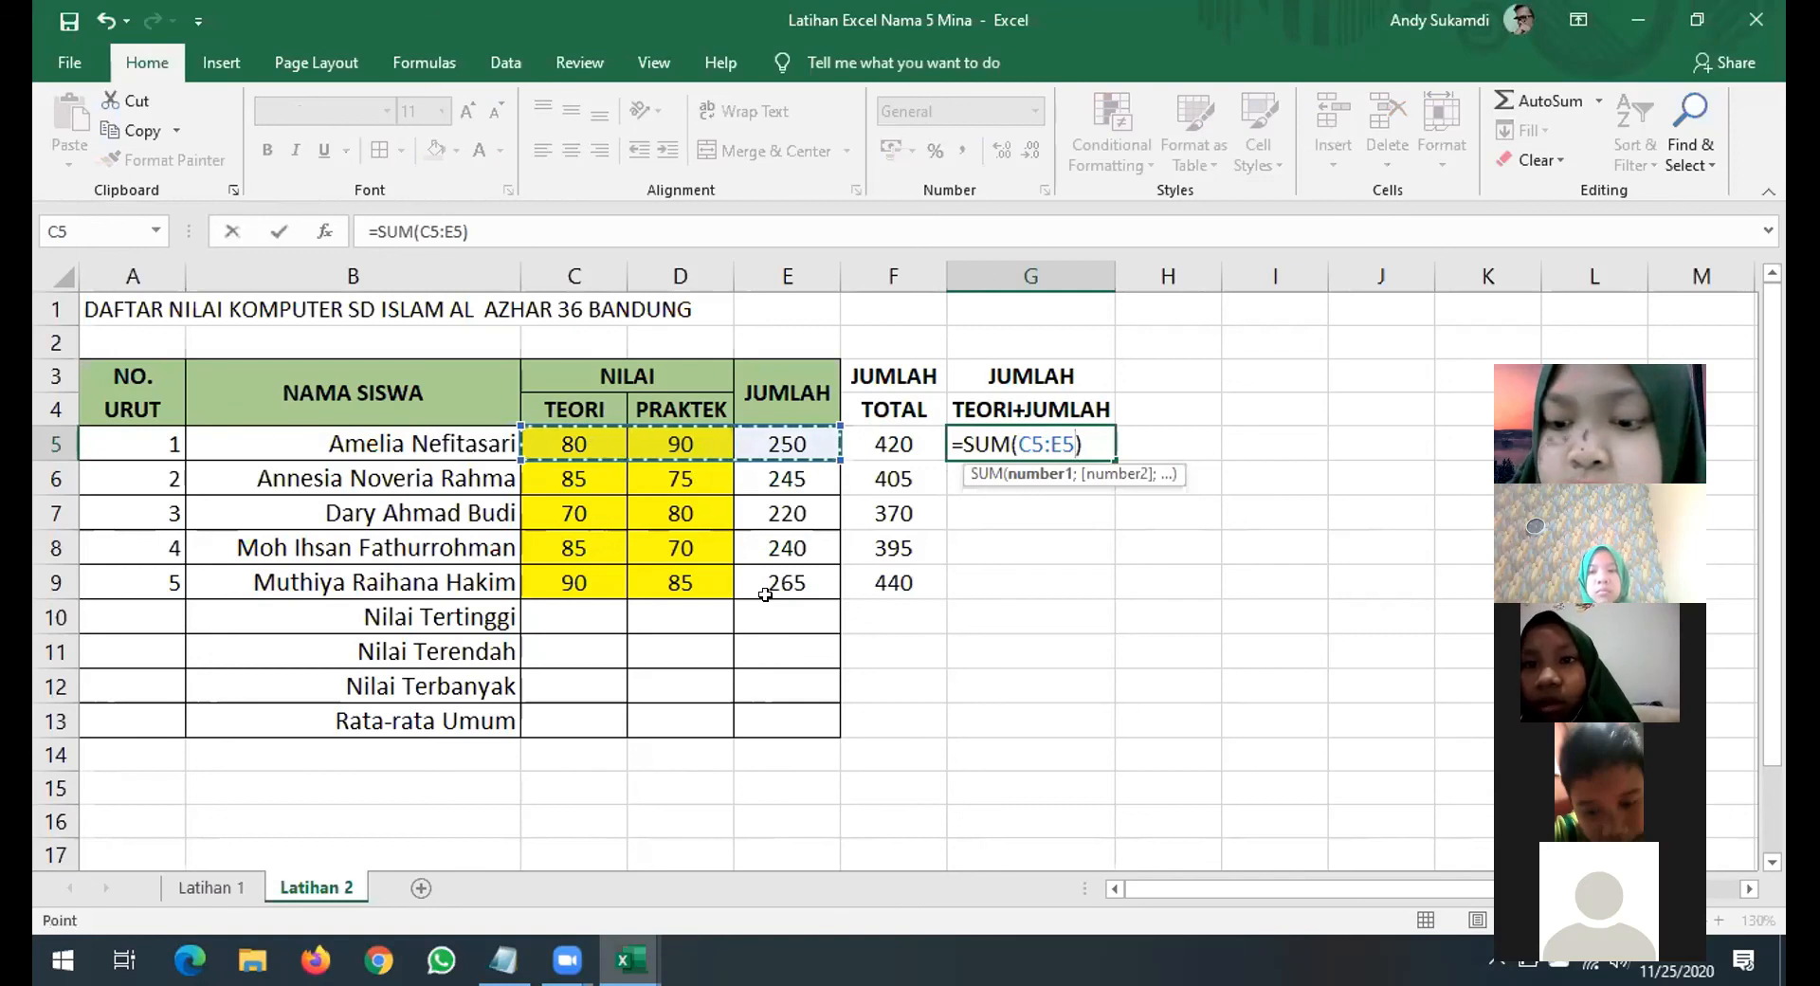
{"action": "left_click", "coordinate": [583, 441]}
{"action": "left_click_drag", "start_coordinate": [586, 441], "coordinate": [695, 437]}
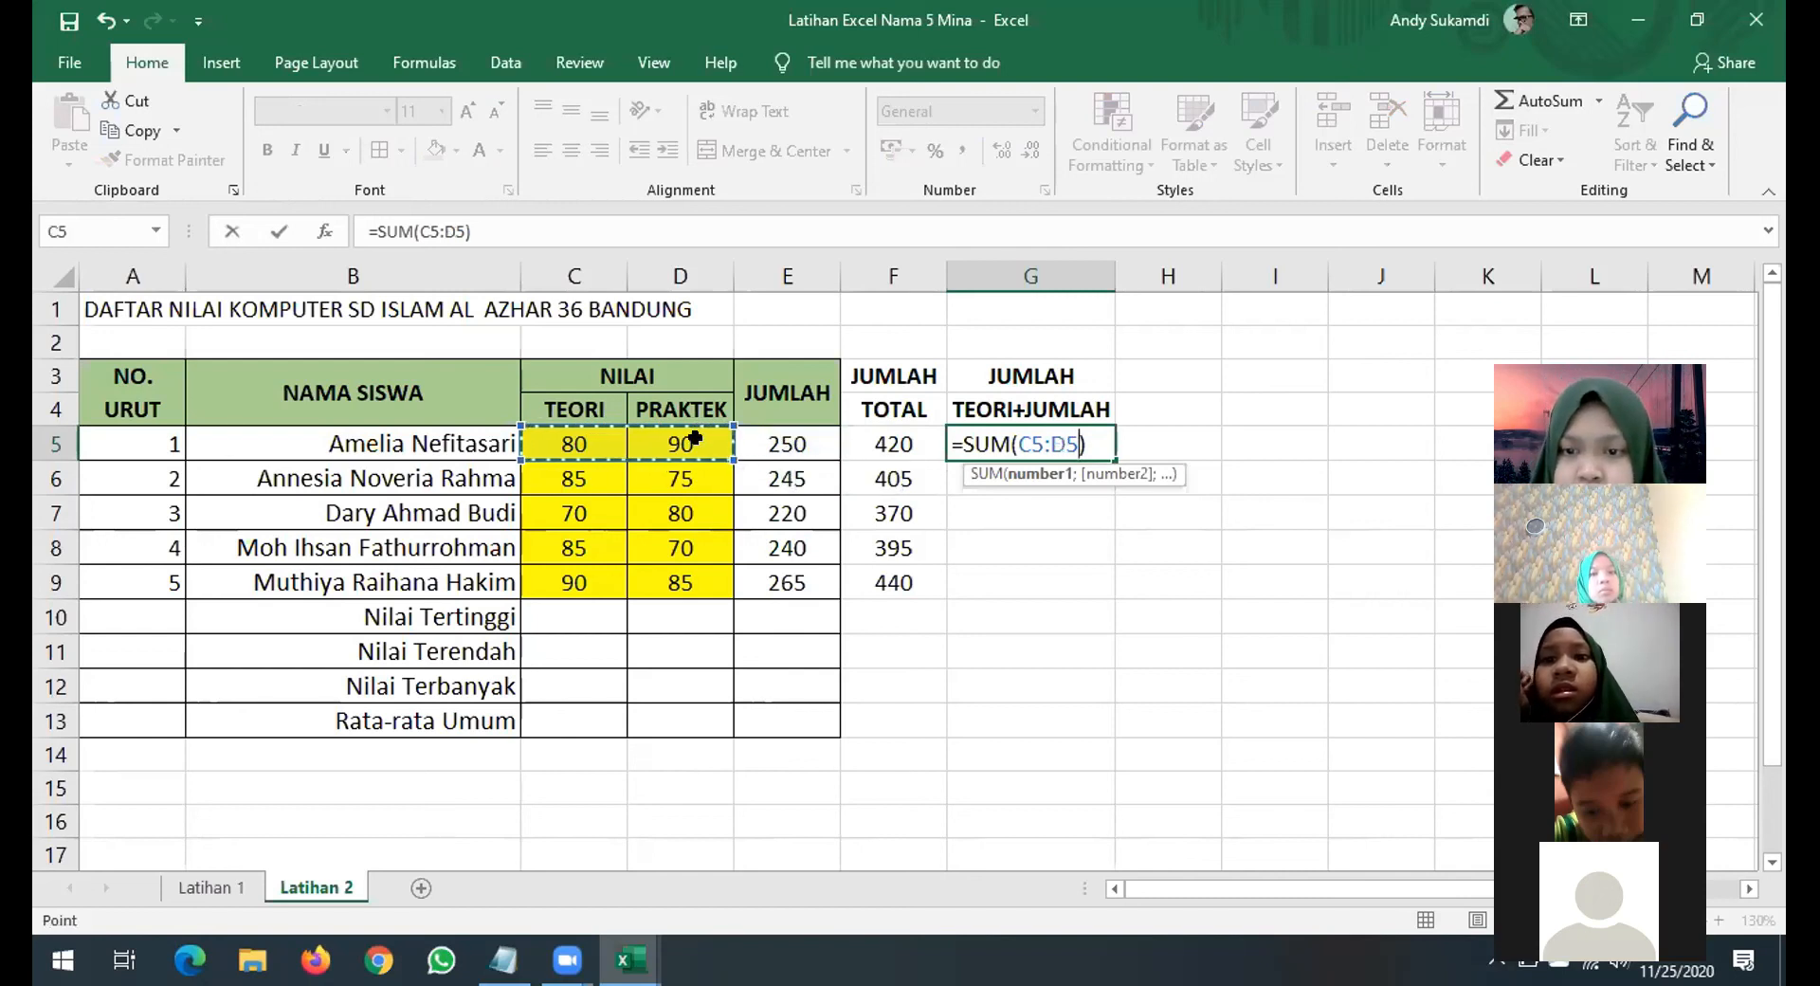
{"action": "key", "text": "Escape"}
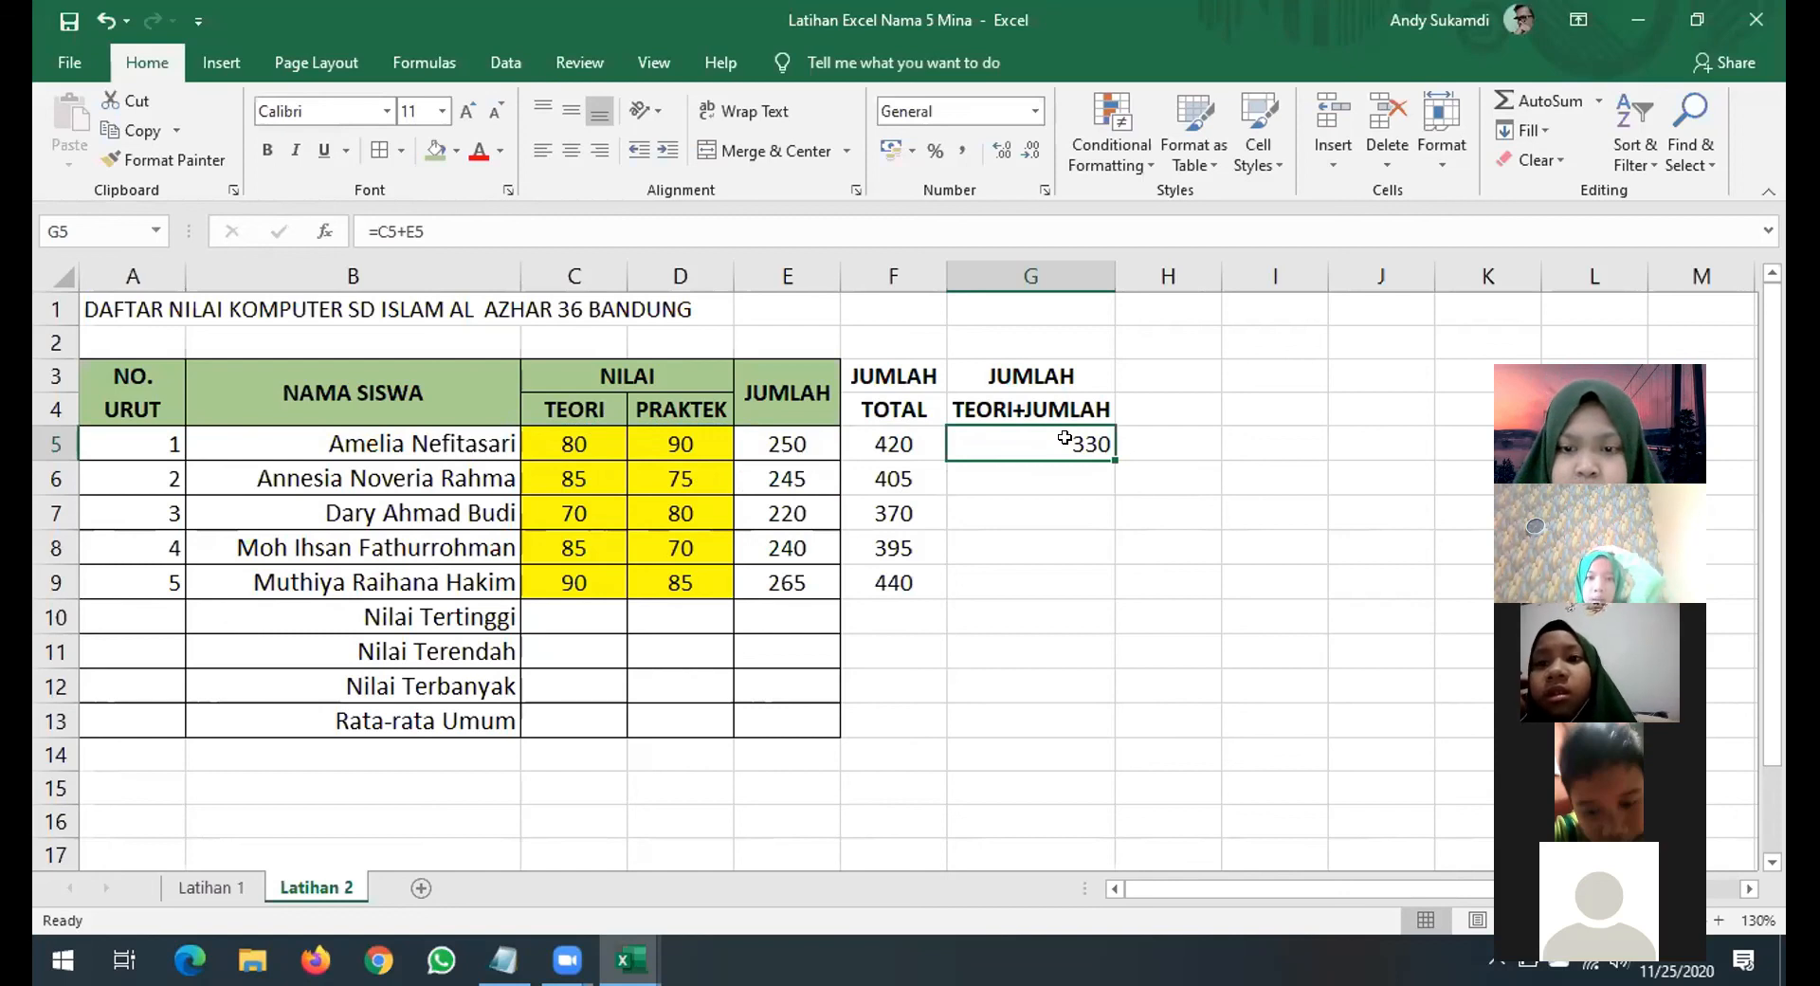
Review the addition formula in G5 and fill it down through G9.
{"action": "double_click", "coordinate": [1065, 437]}
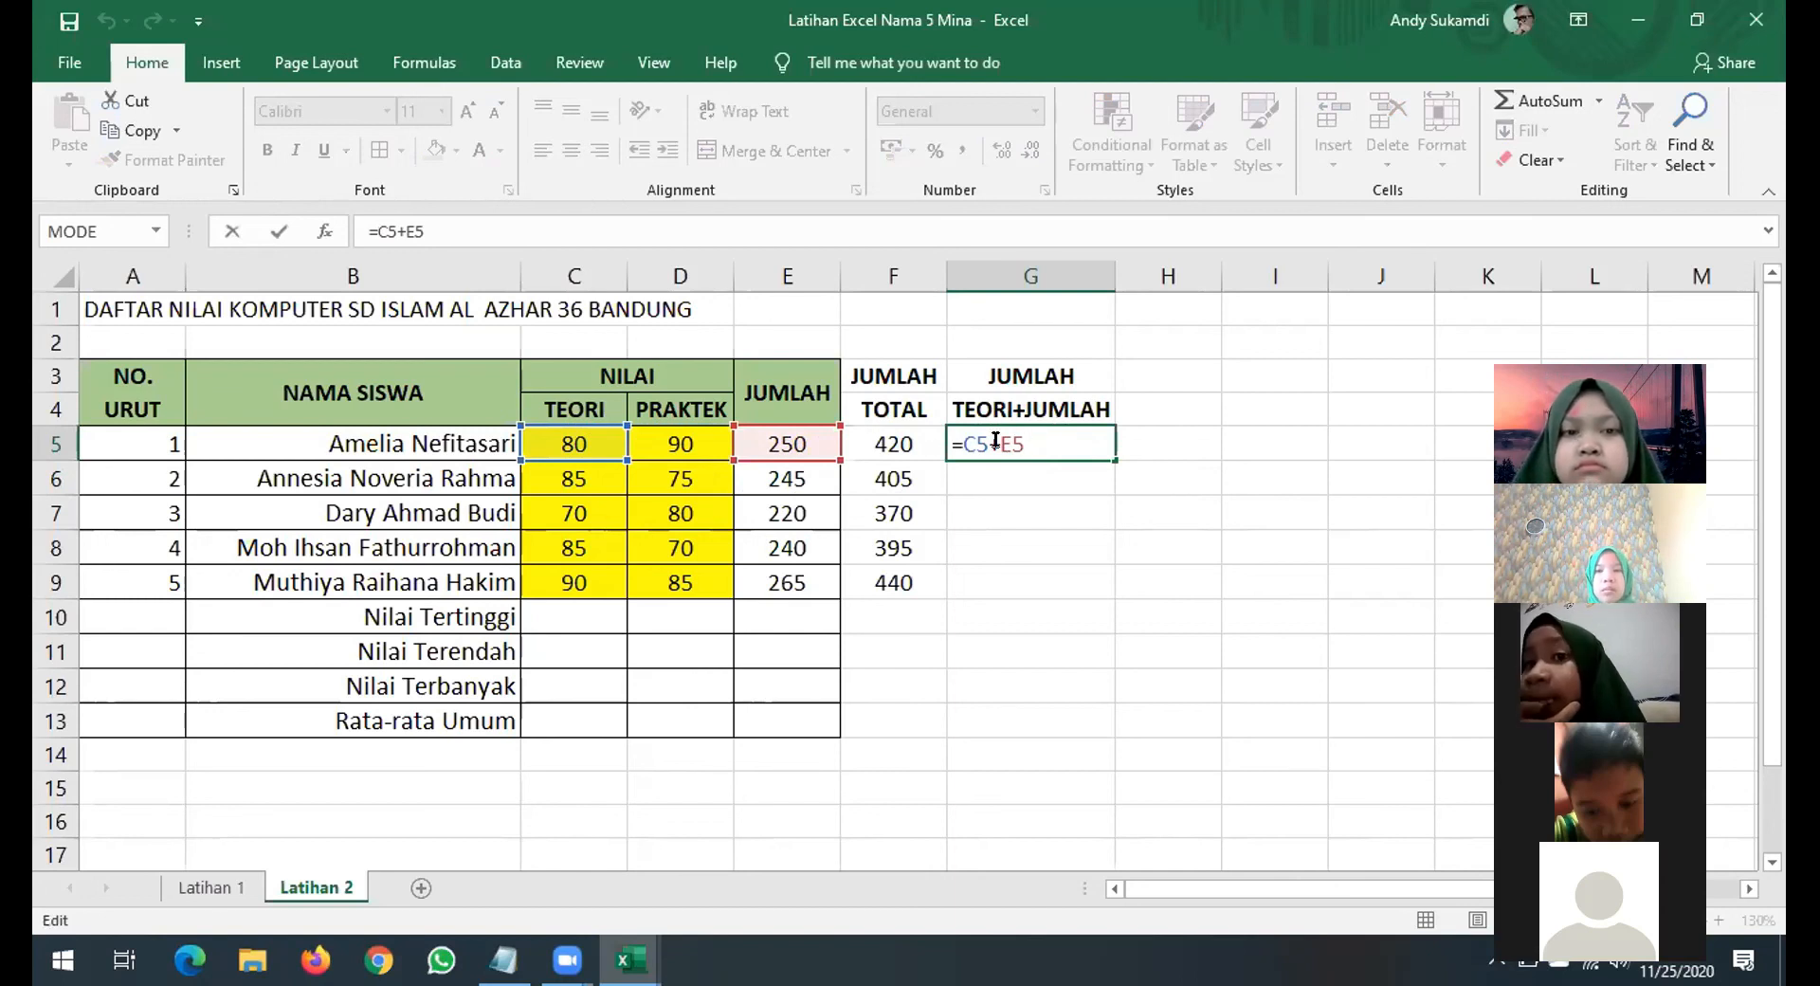
{"action": "key", "text": "Return"}
{"action": "left_click", "coordinate": [1100, 453]}
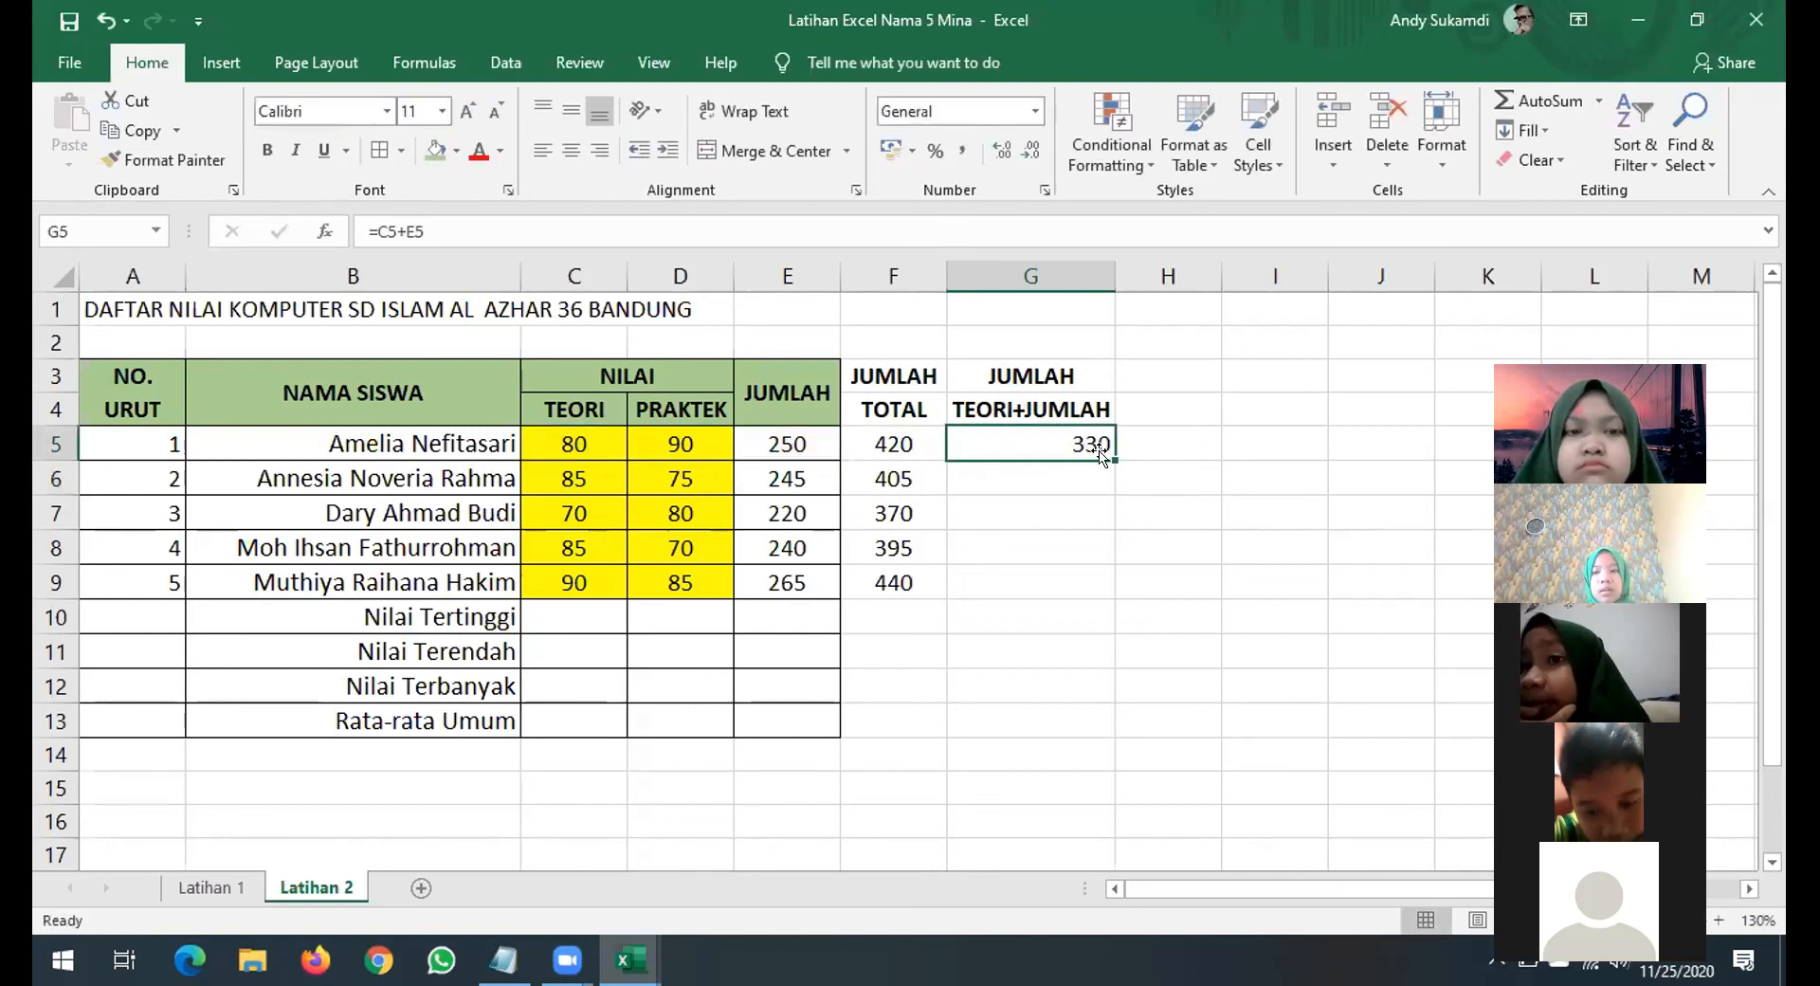
{"action": "left_click_drag", "start_coordinate": [1114, 460], "coordinate": [1081, 590]}
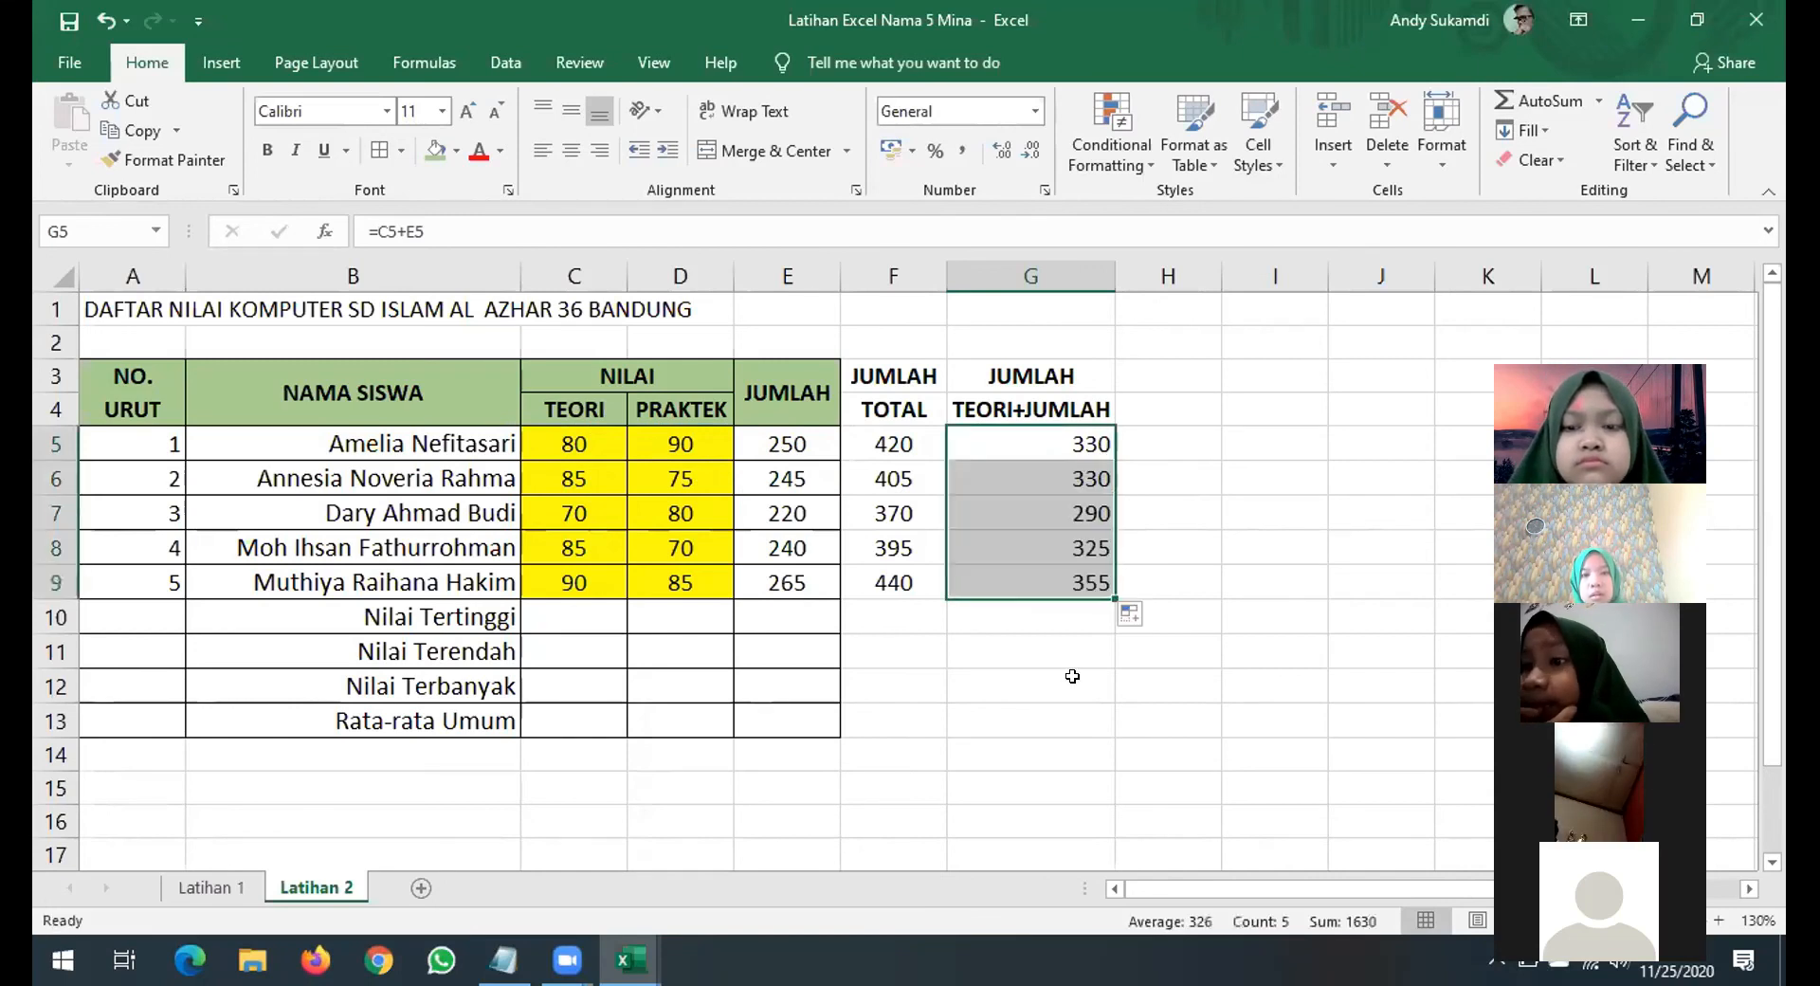
{"action": "left_click", "coordinate": [1072, 676]}
Select the two added columns in F3:G9 and save the workbook.
{"action": "left_click_drag", "start_coordinate": [893, 378], "coordinate": [1093, 582]}
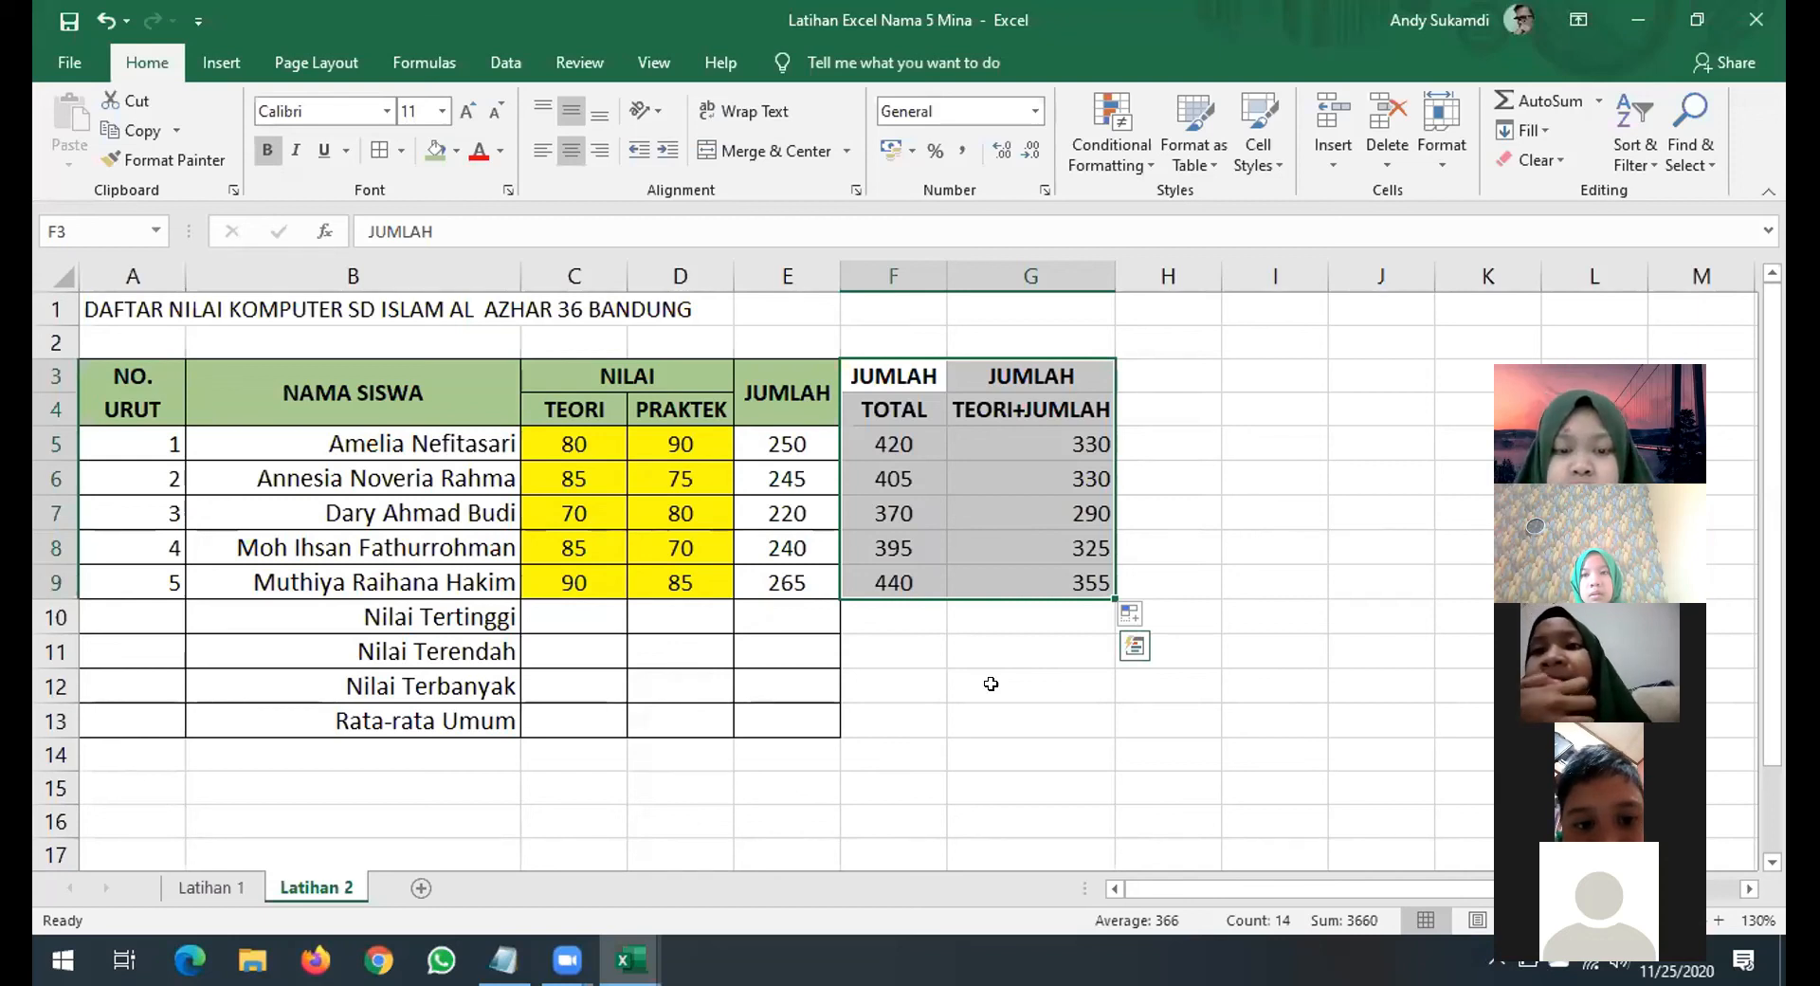
{"action": "left_click", "coordinate": [66, 21]}
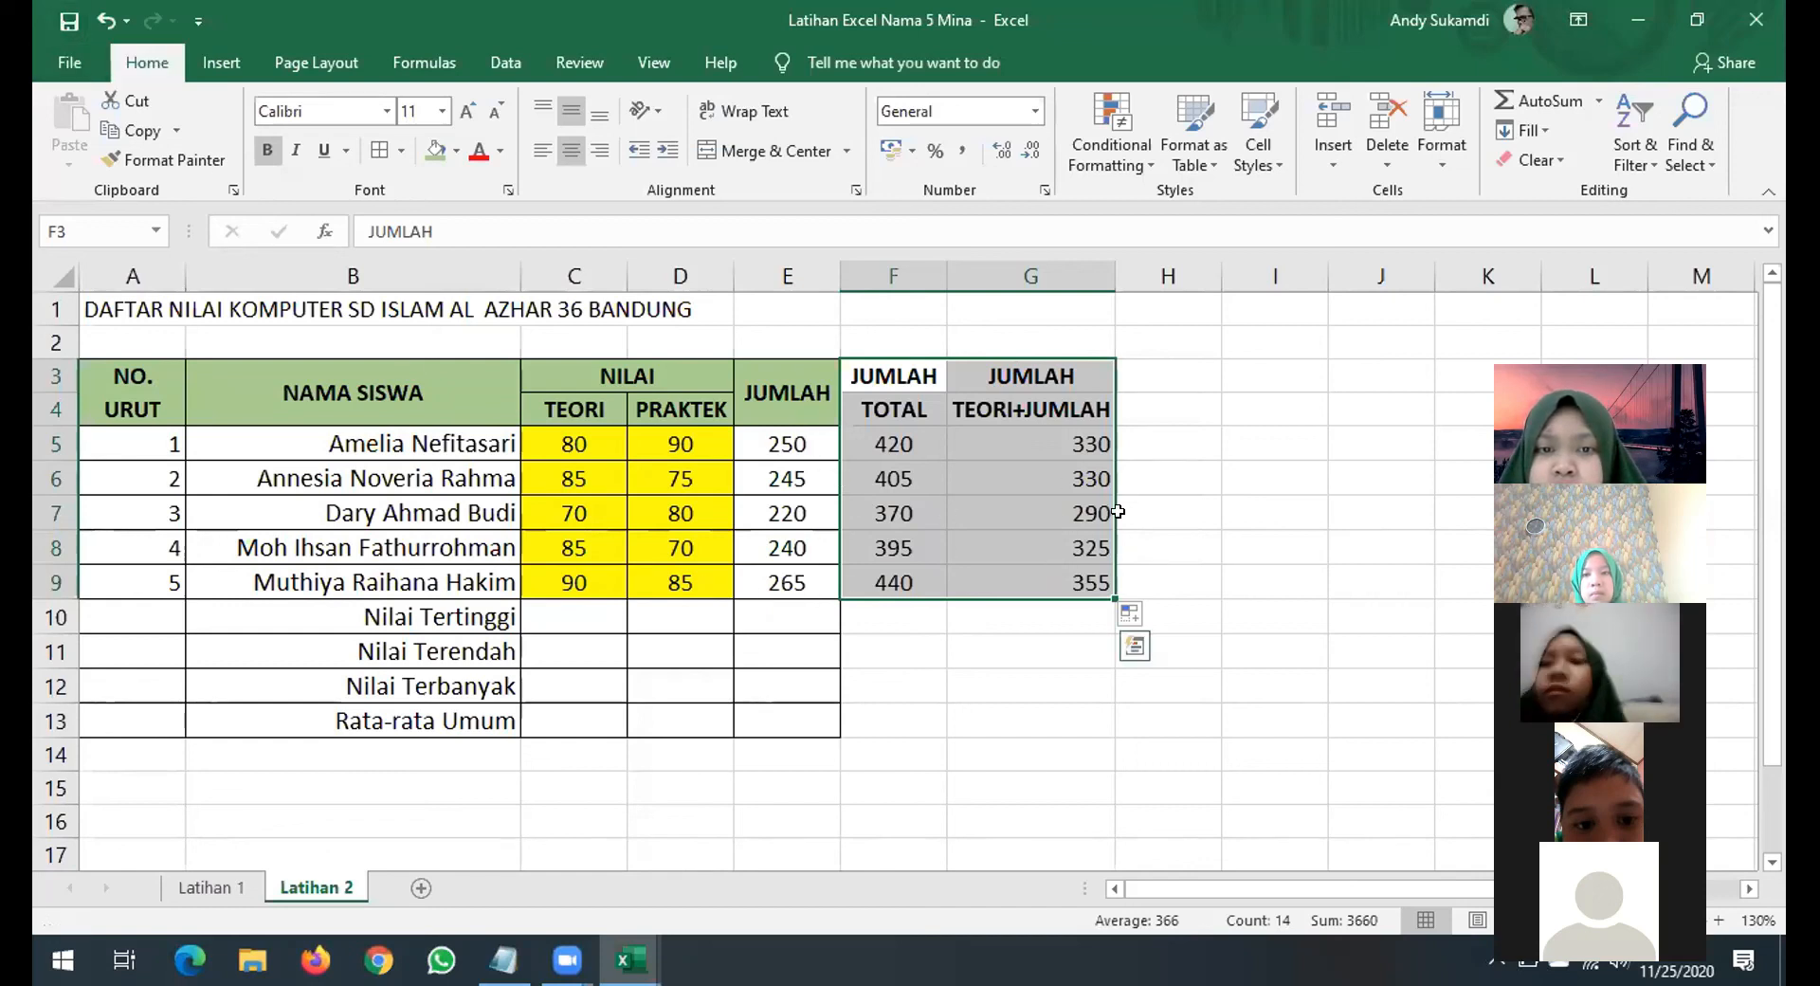
{"action": "left_click", "coordinate": [66, 21]}
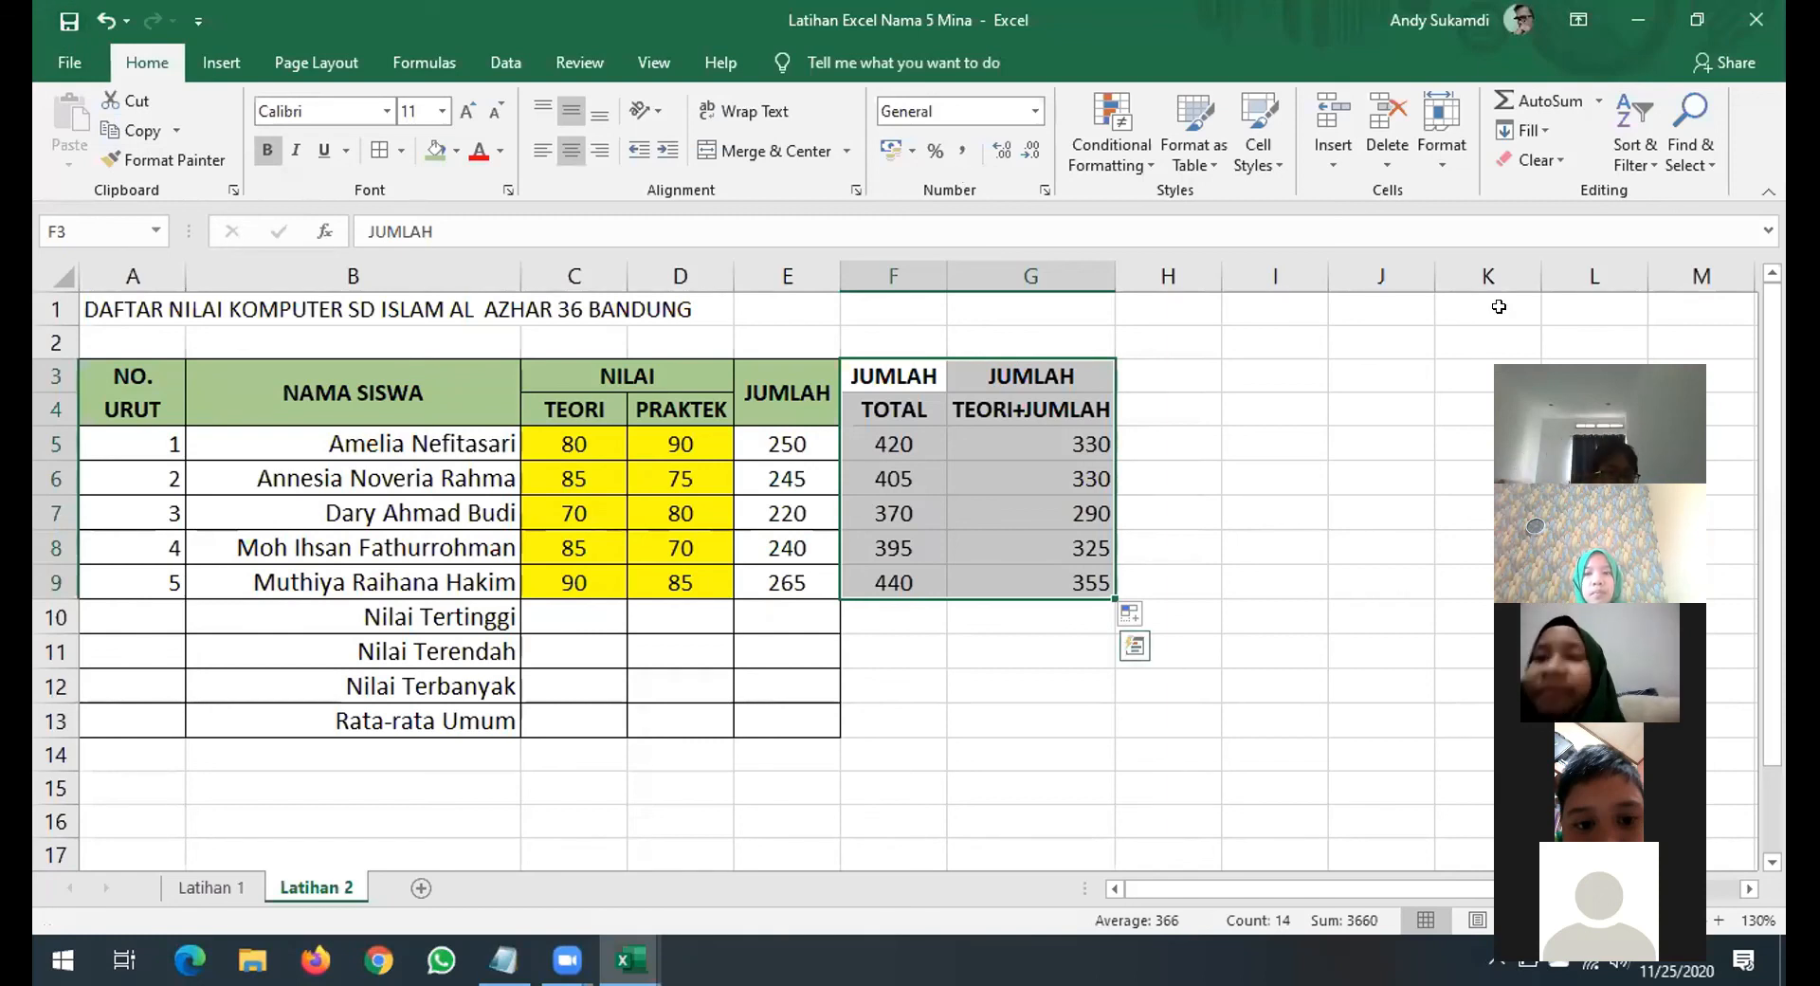
{"action": "left_click_drag", "start_coordinate": [1738, 349], "coordinate": [1465, 254]}
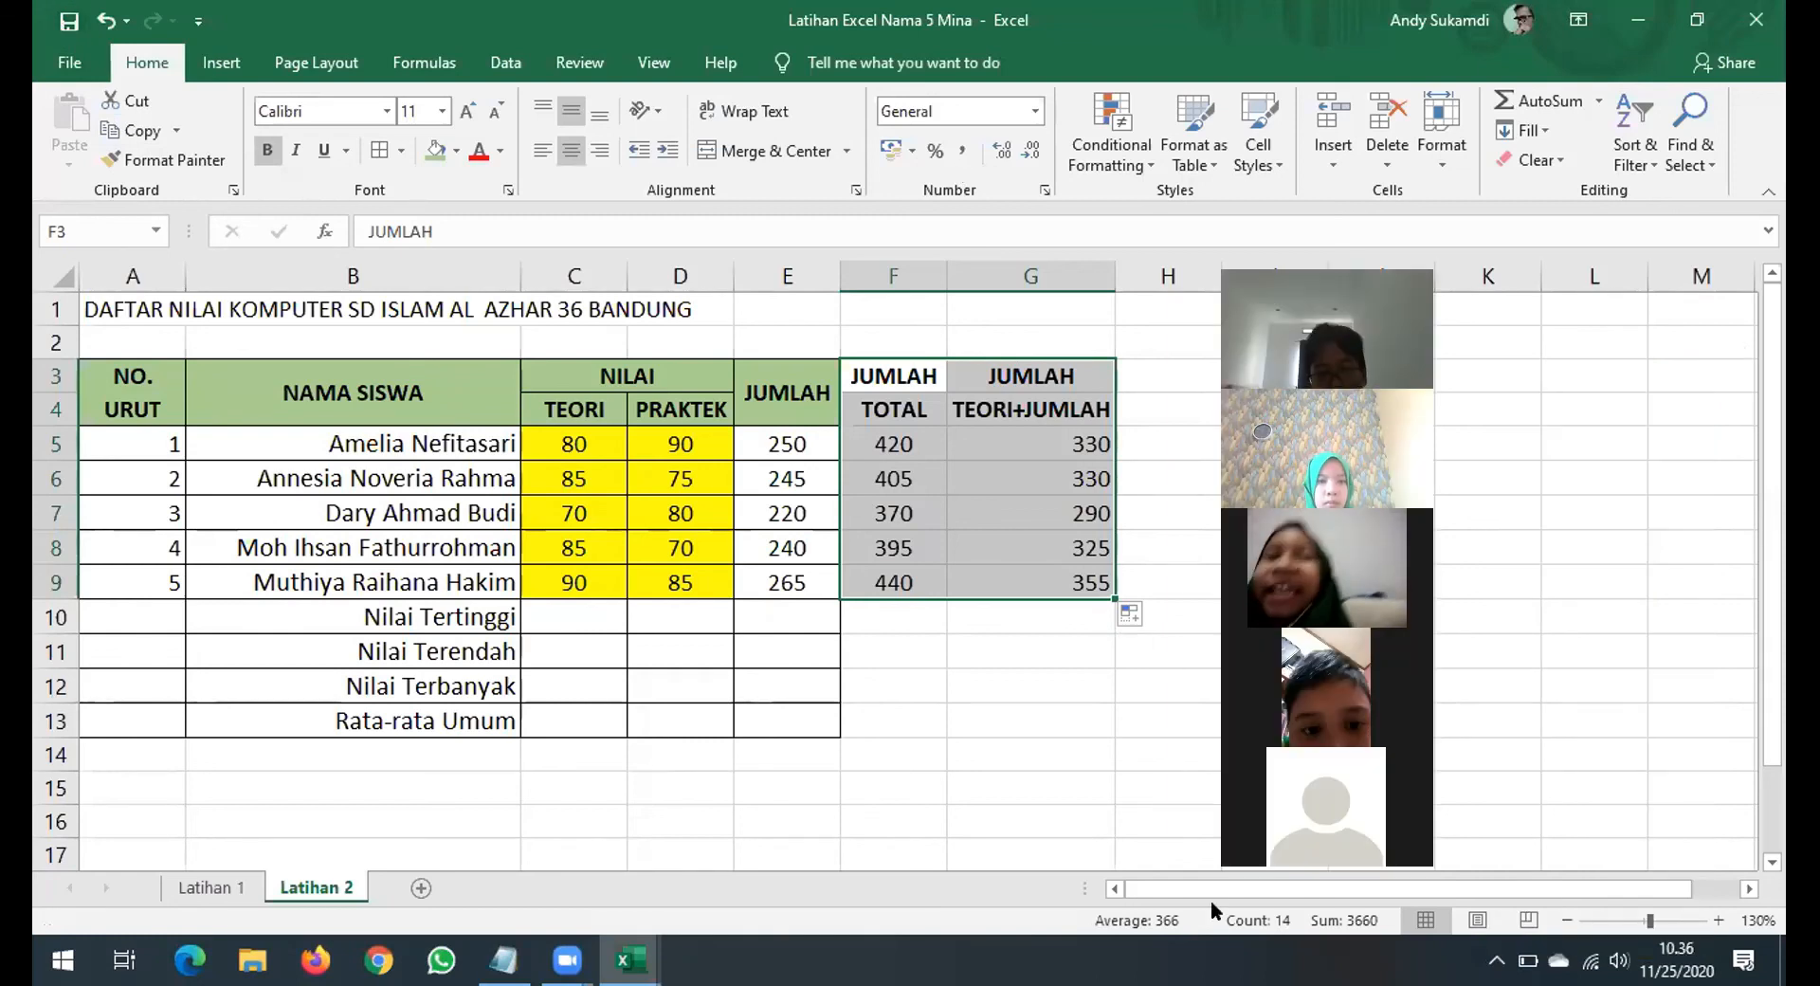